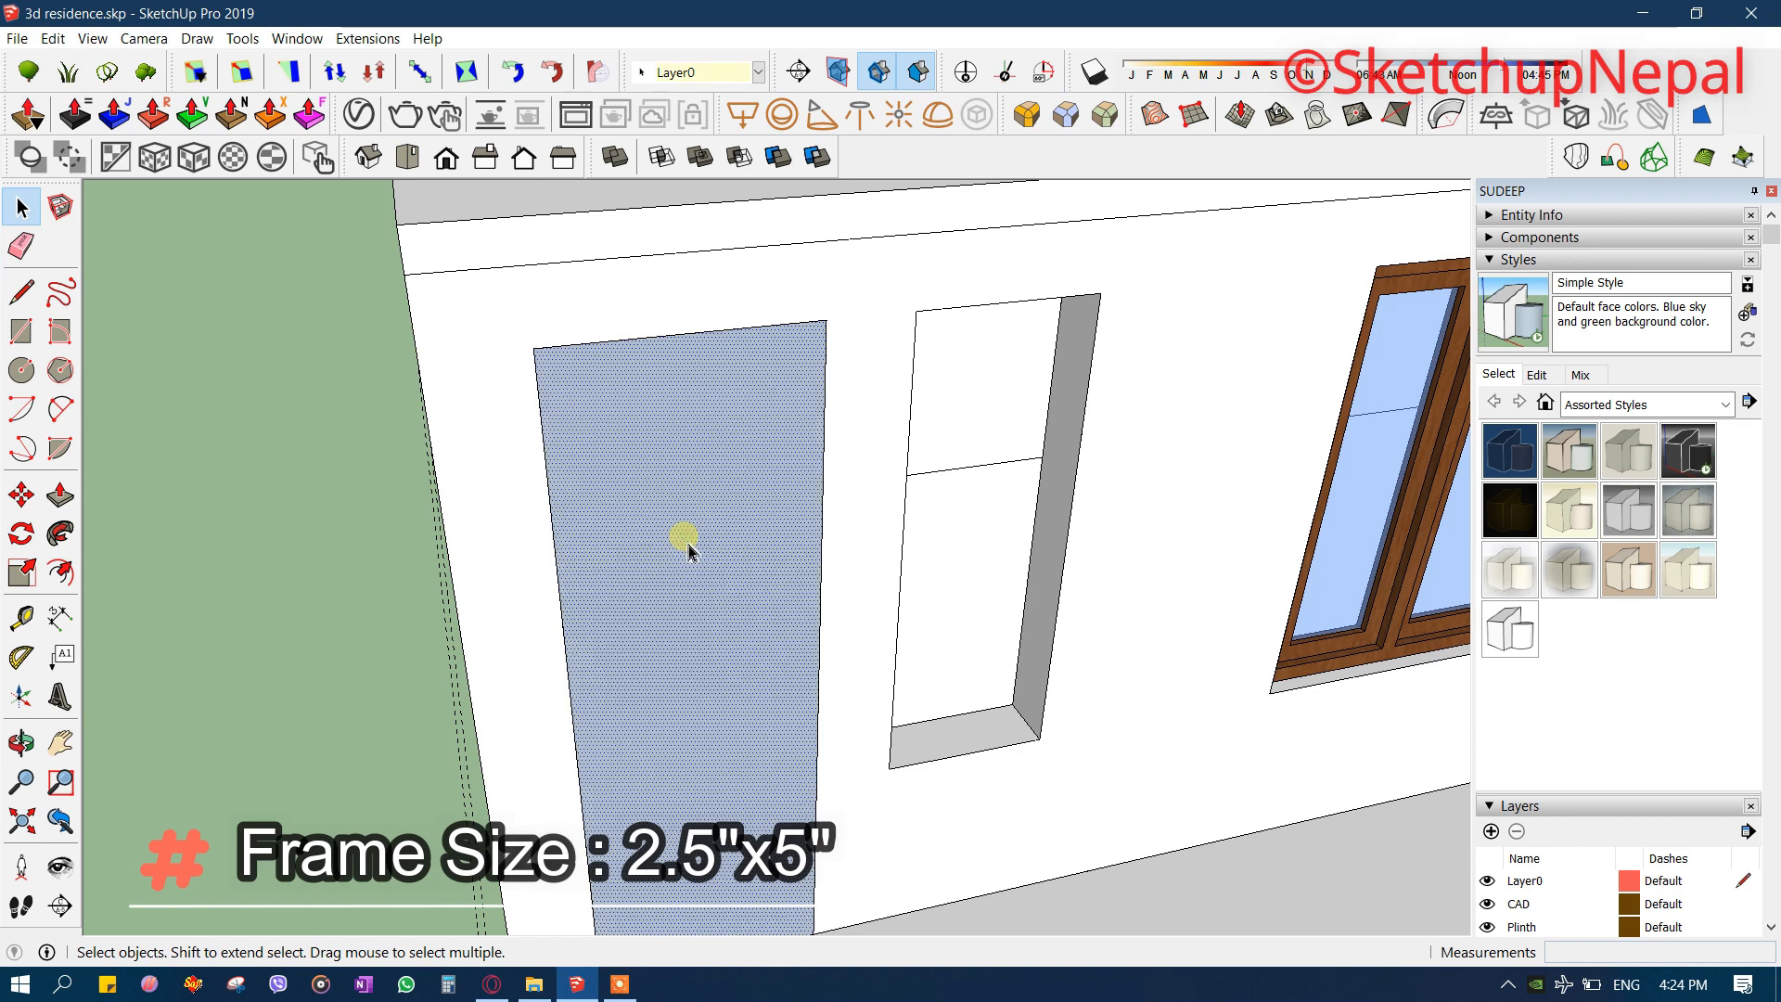
# - Offset the door opening's face inward by 2.5" and erase the inner face to leave a frame outline
pyautogui.moveTo(687, 553); pyautogui.dragTo(624, 535, button='middle')
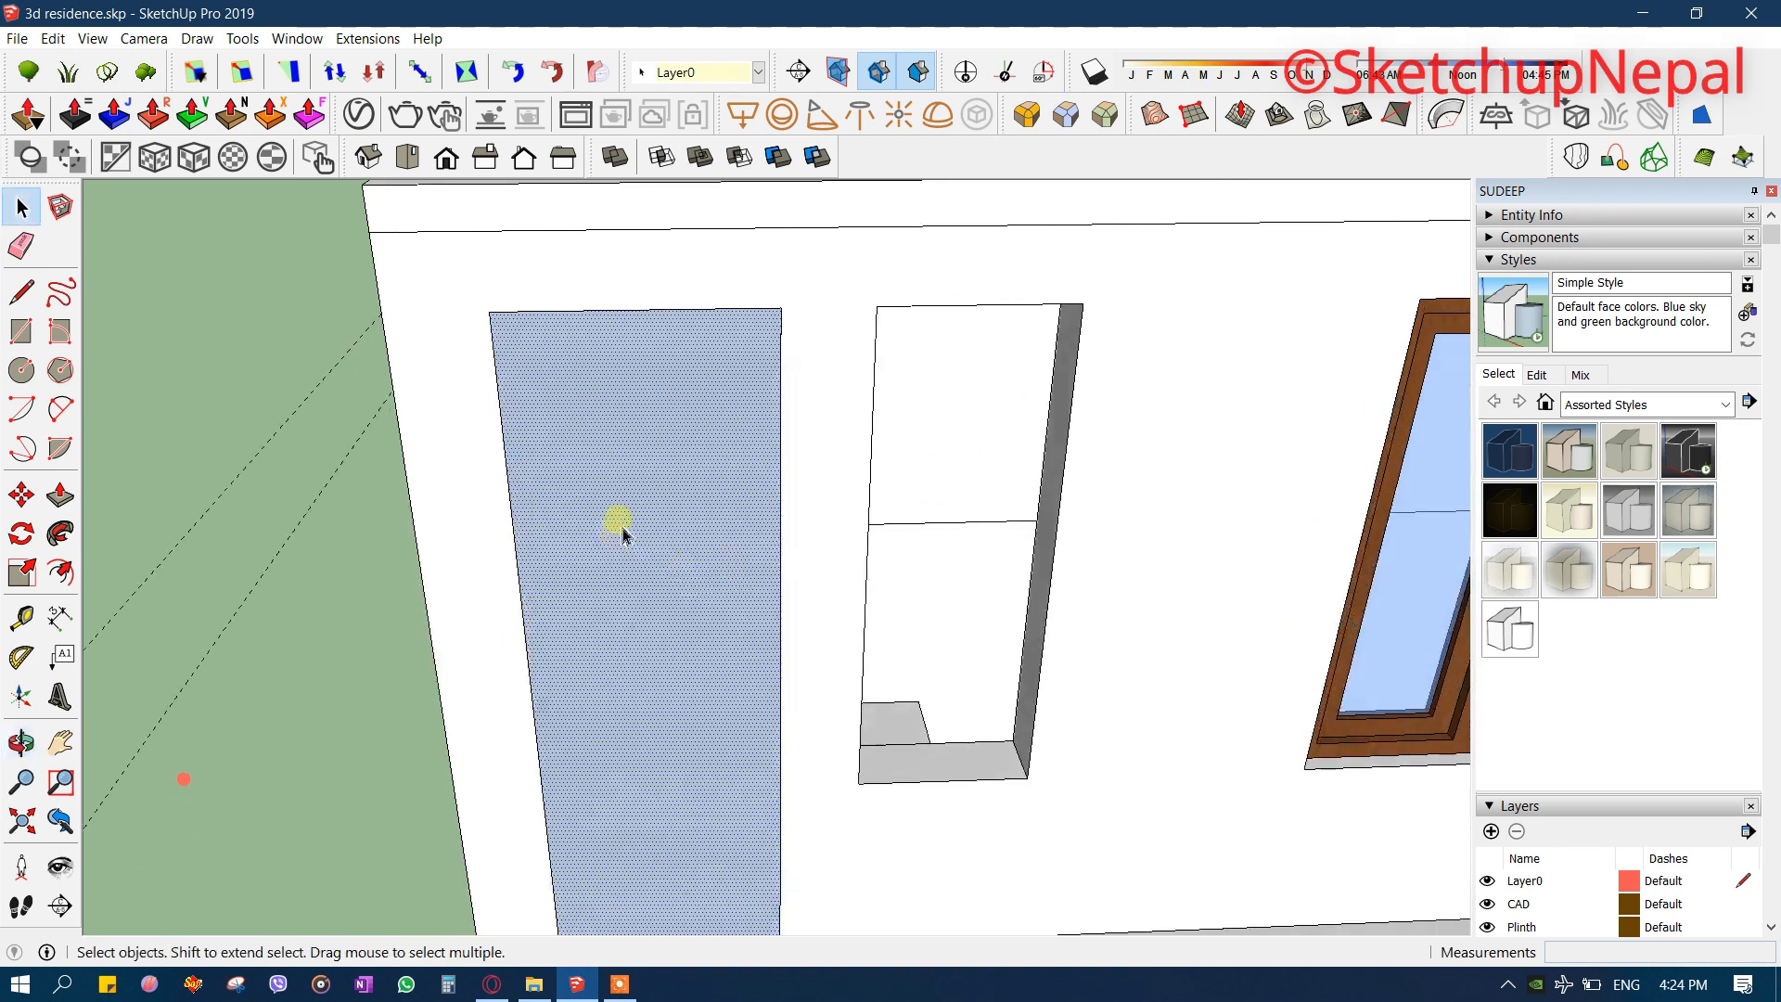
pyautogui.click(662, 363)
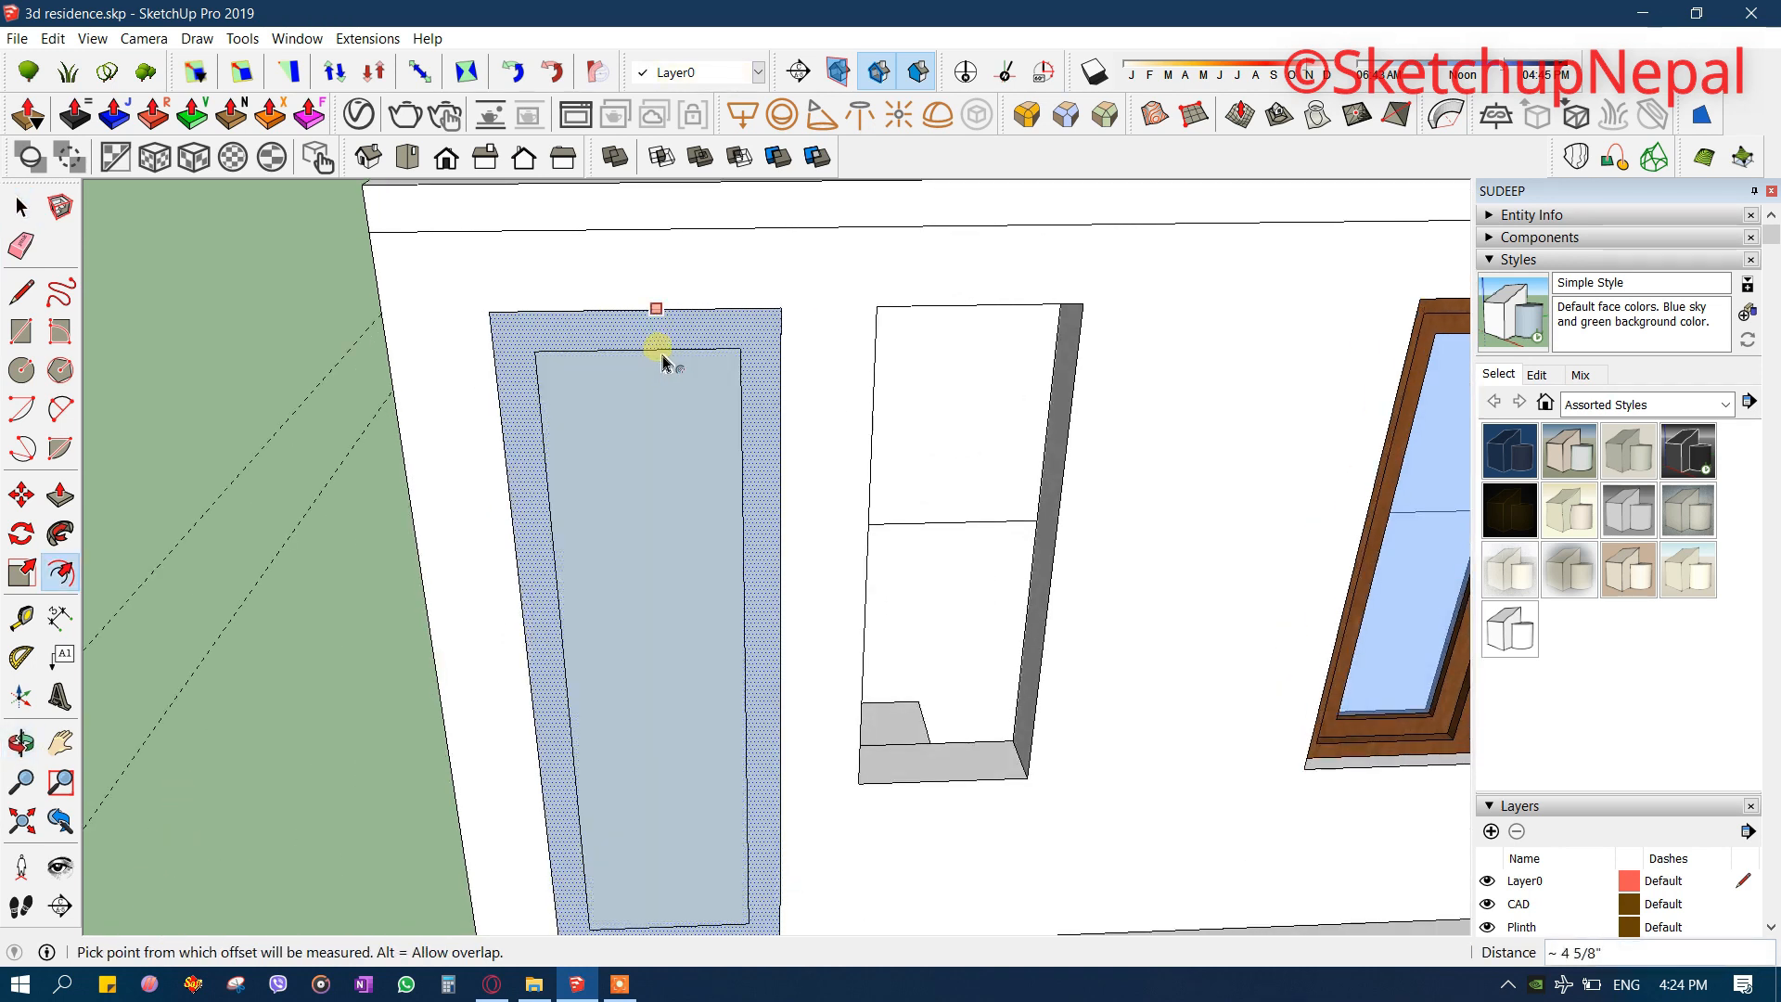
pyautogui.moveTo(727, 358); pyautogui.dragTo(615, 368, button='middle')
pyautogui.press('space')
pyautogui.rightClick(615, 366)
pyautogui.click(719, 396)
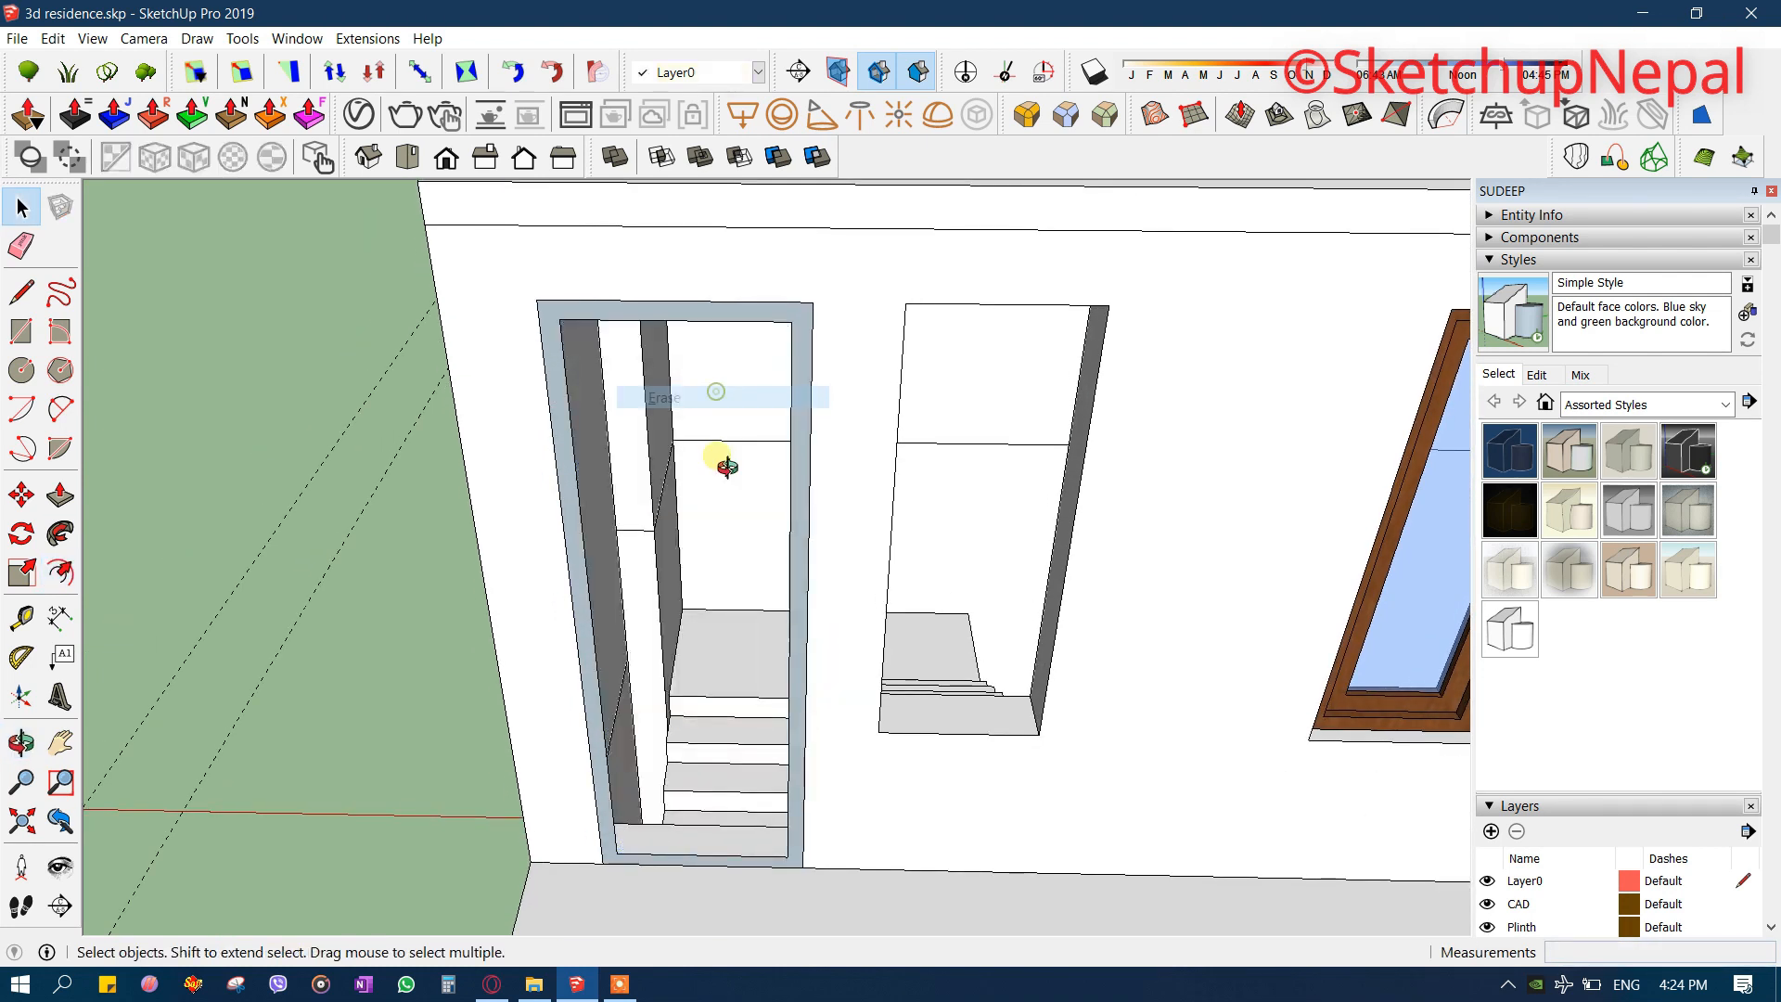
# - Push the door frame outline 5" deep and push its bottom member down by 2 1/2" to remove the threshold
pyautogui.scroll(6, 568, 687)
pyautogui.scroll(2, 556, 724)
pyautogui.click(562, 773)
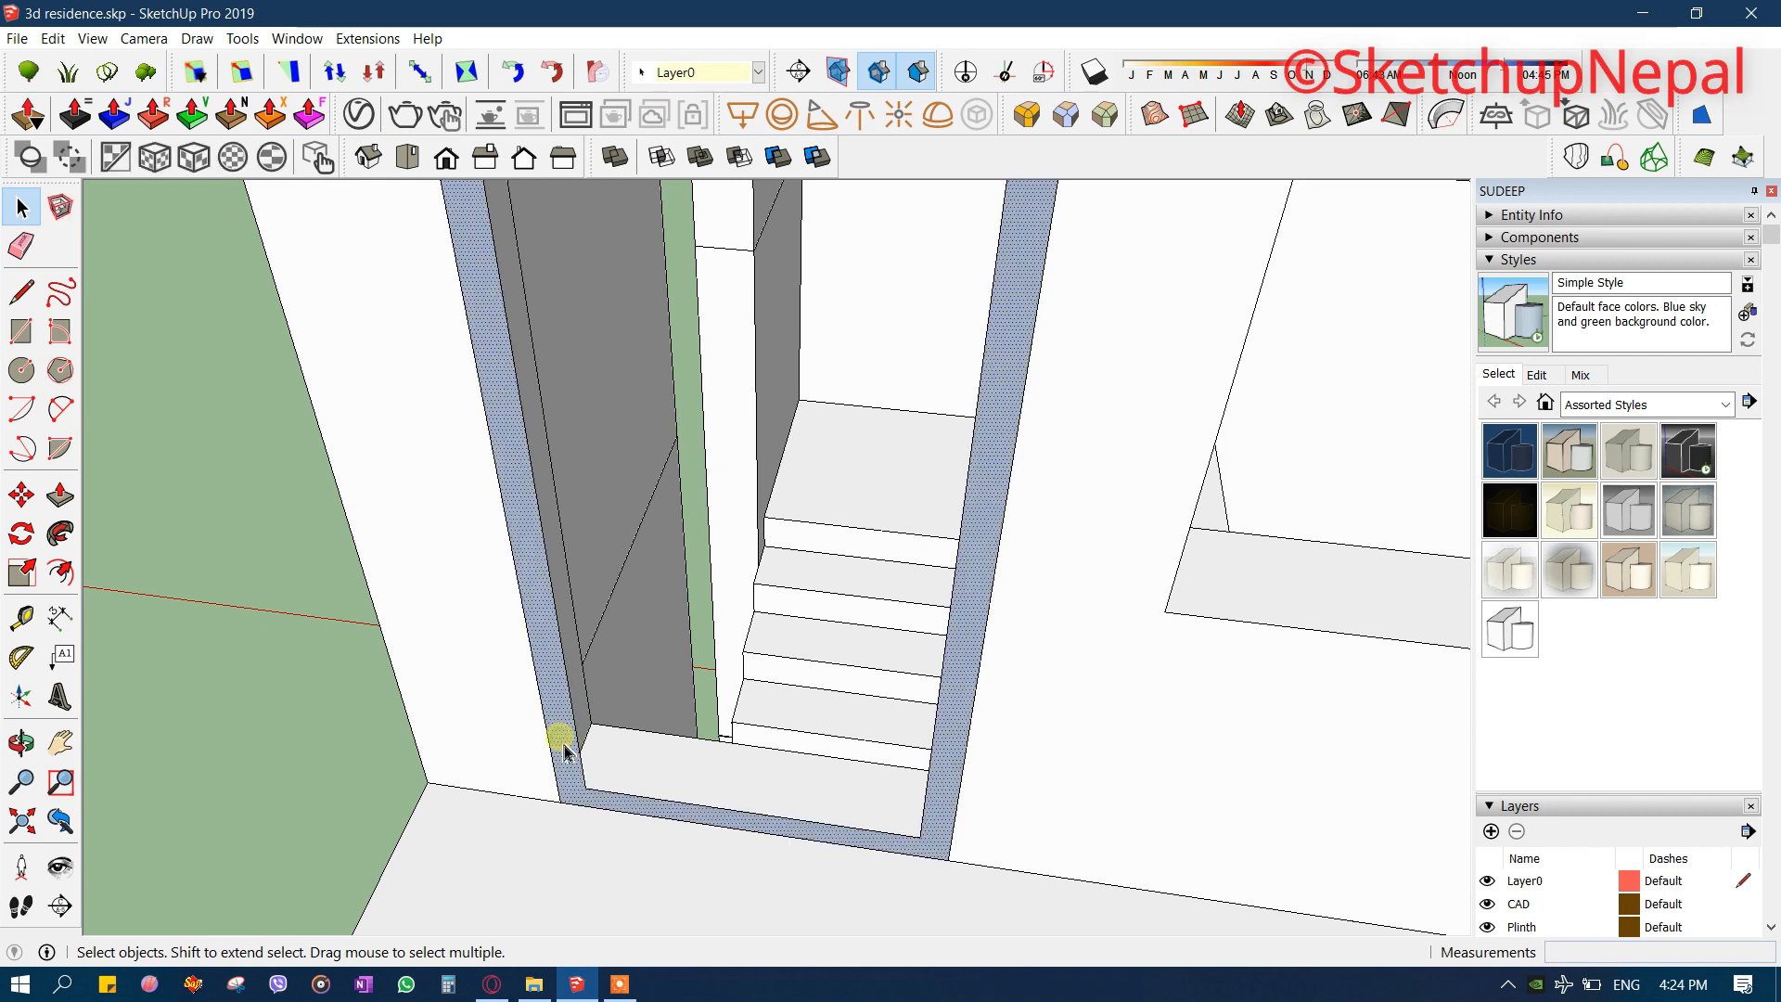
pyautogui.click(559, 744)
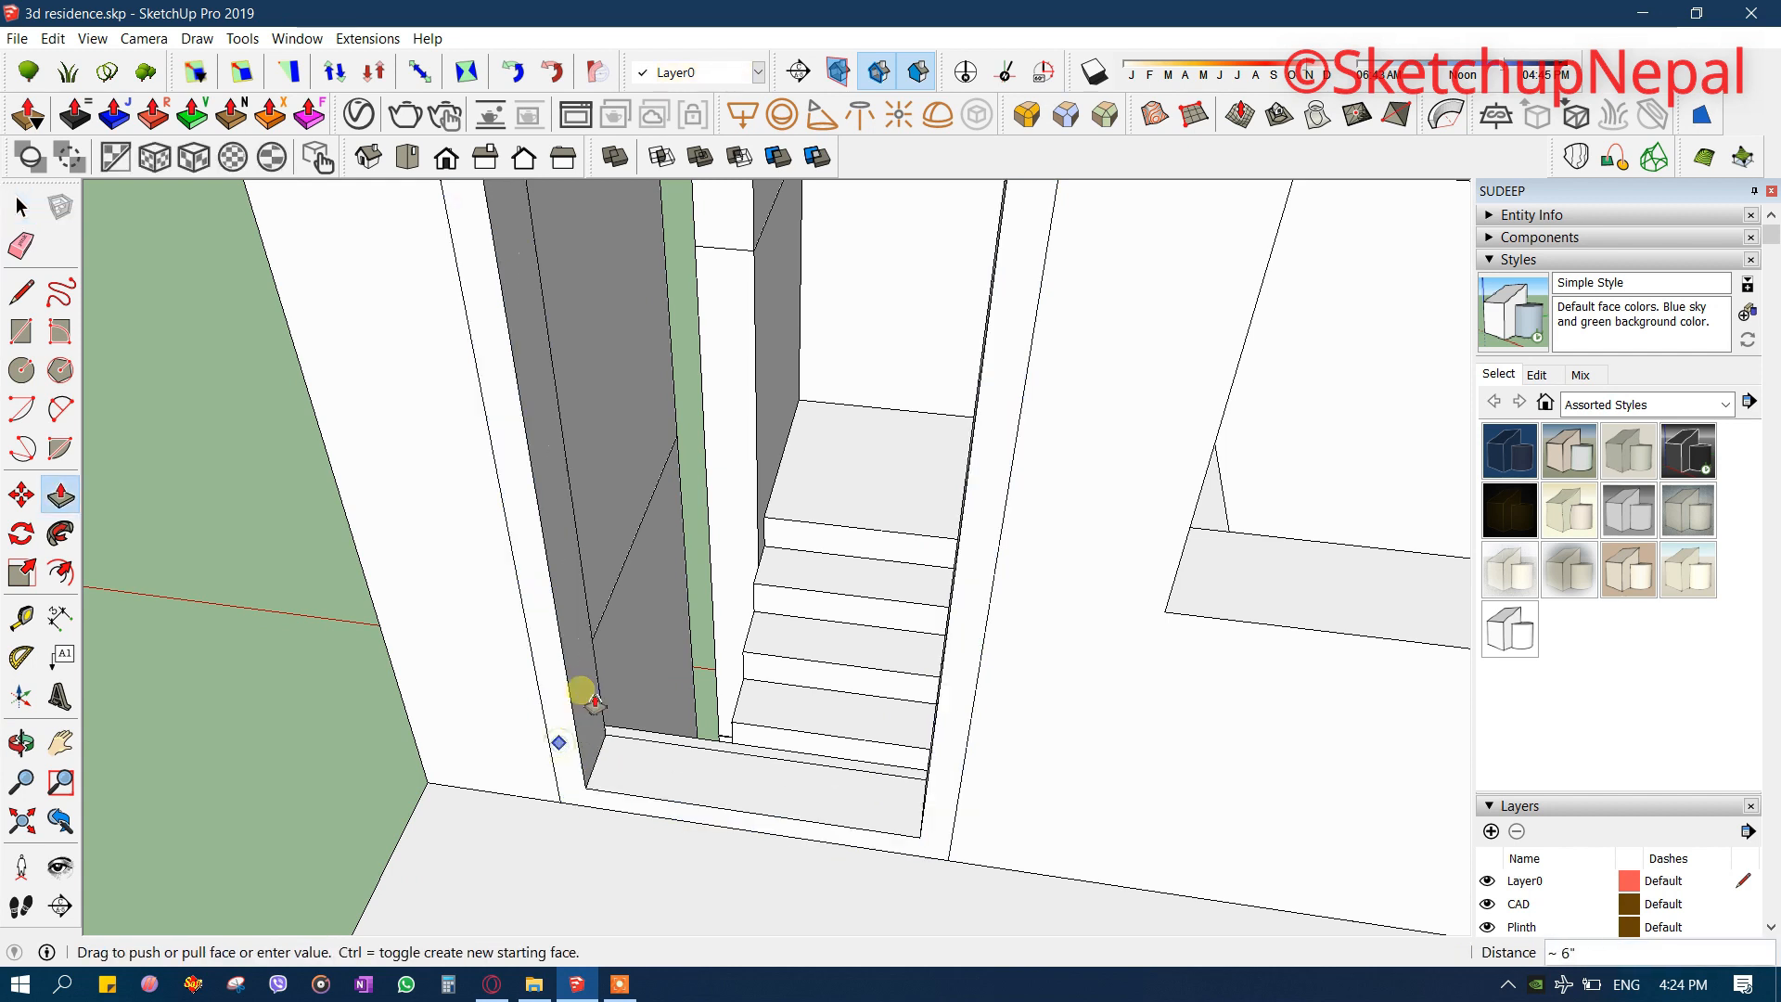
pyautogui.press('Return')
pyautogui.scroll(3, 682, 768)
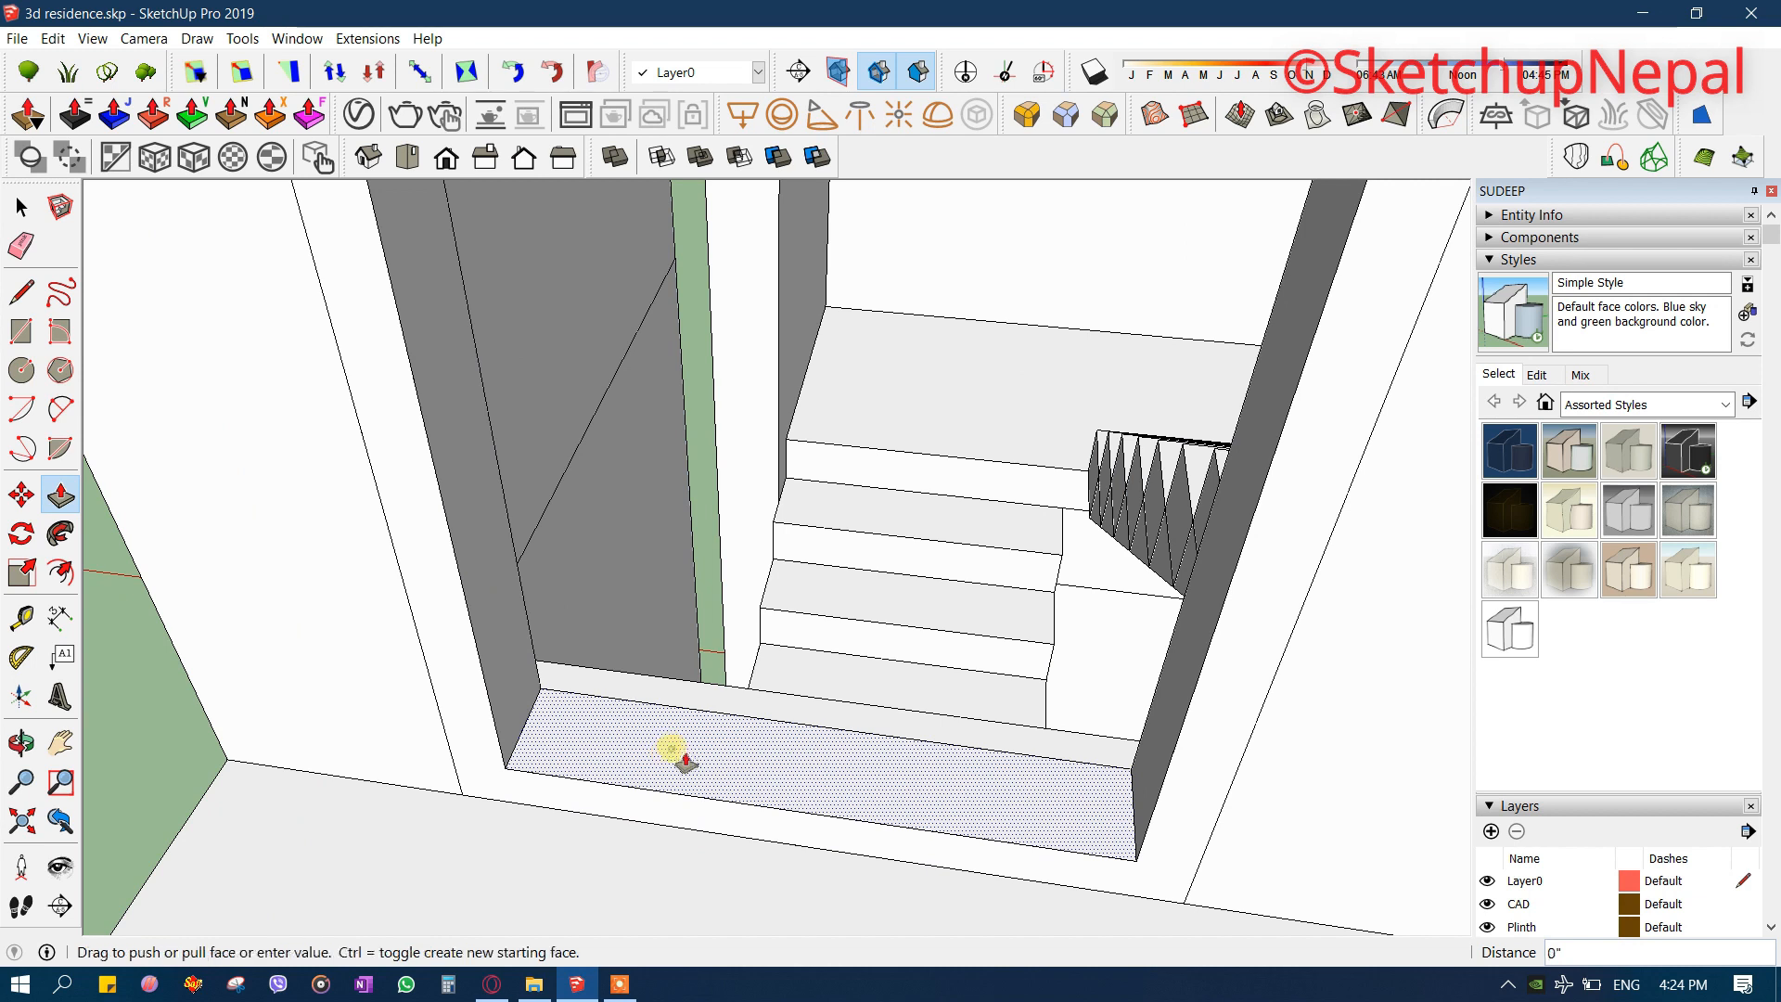
pyautogui.click(537, 740)
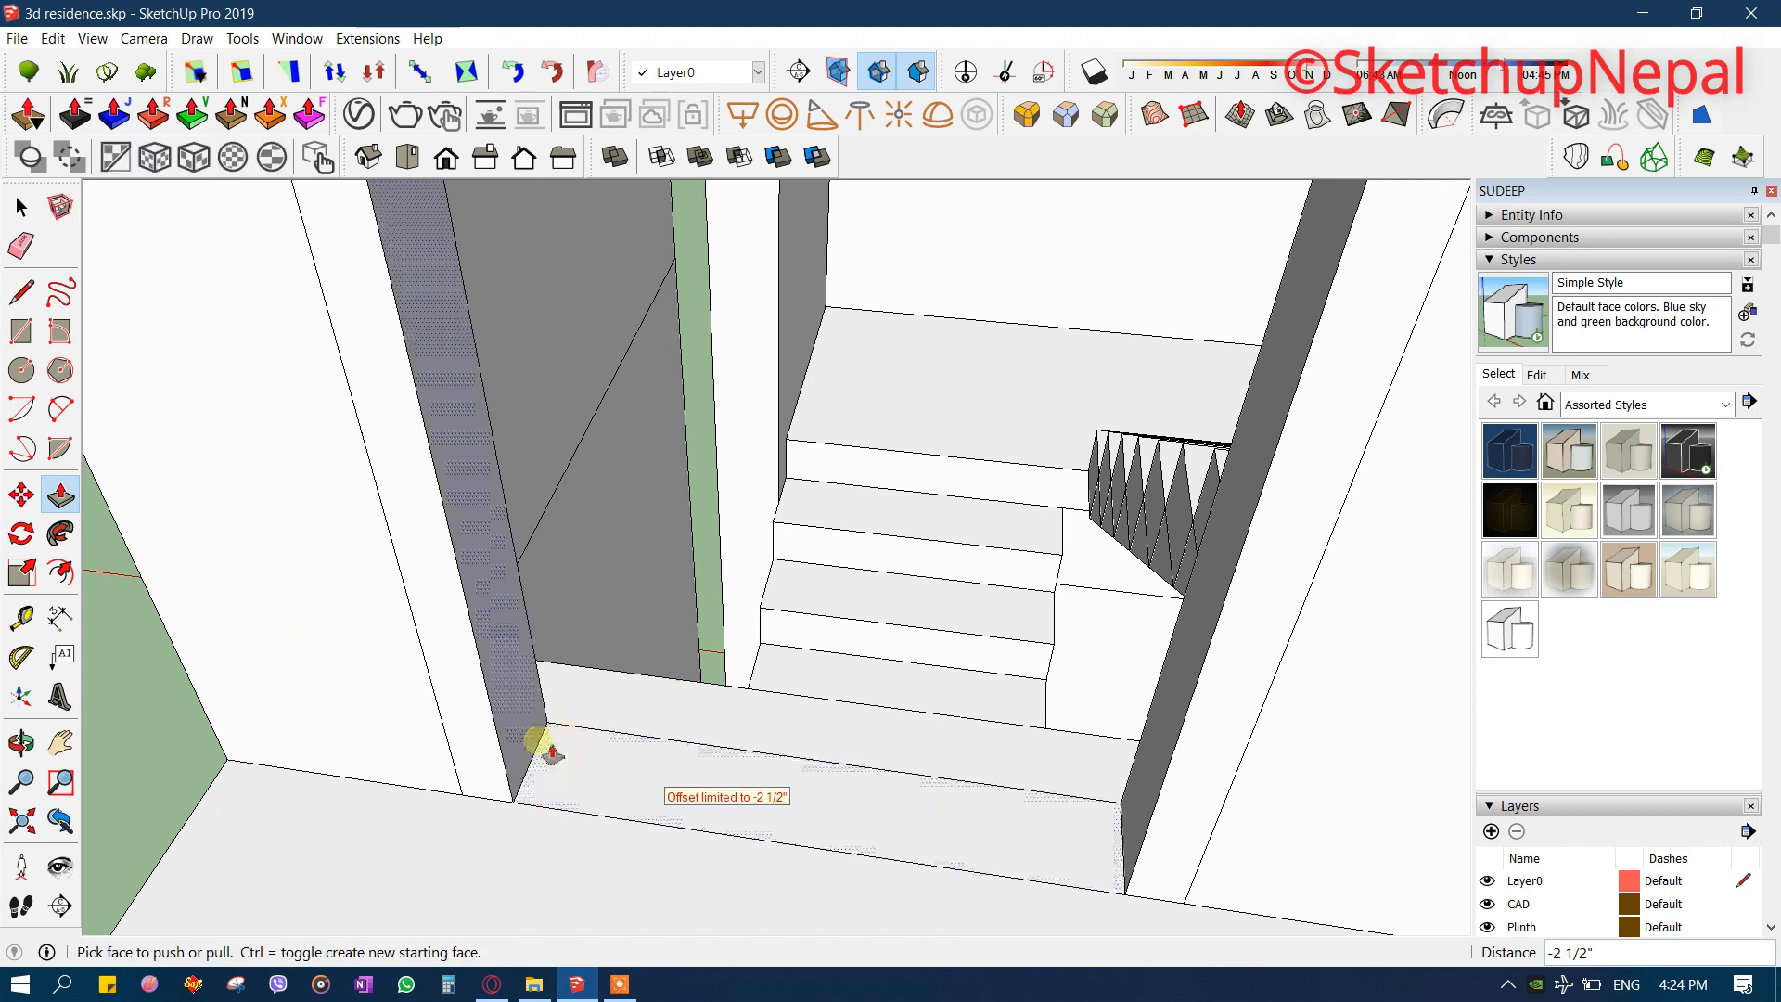
# - Group the complete door frame geometry and open the group for editing
pyautogui.press('space')
pyautogui.tripleClick(529, 746)
pyautogui.scroll(-3, 527, 742)
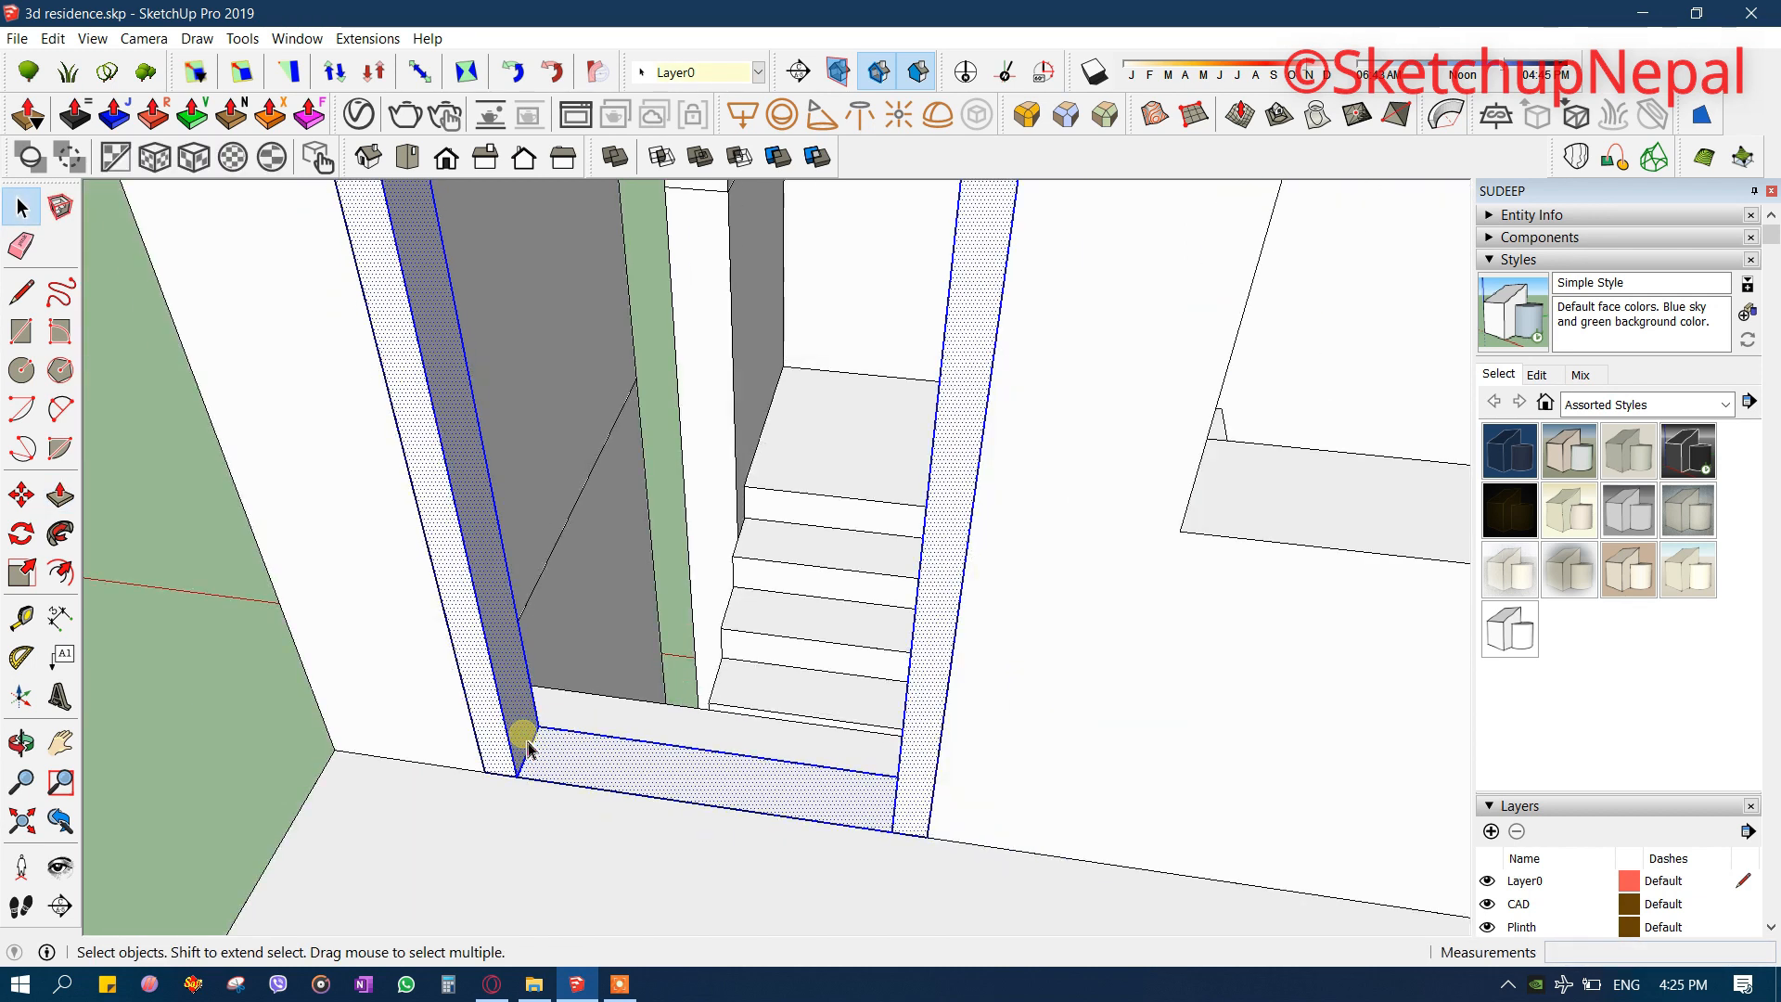
pyautogui.hotkey('ctrl', 'g')
pyautogui.doubleClick(525, 737)
# - Examine the Hide Rest Of Model option among the component edit settings
pyautogui.scroll(-5, 879, 605)
pyautogui.moveTo(795, 536); pyautogui.dragTo(922, 457, button='middle')
pyautogui.scroll(3, 922, 457)
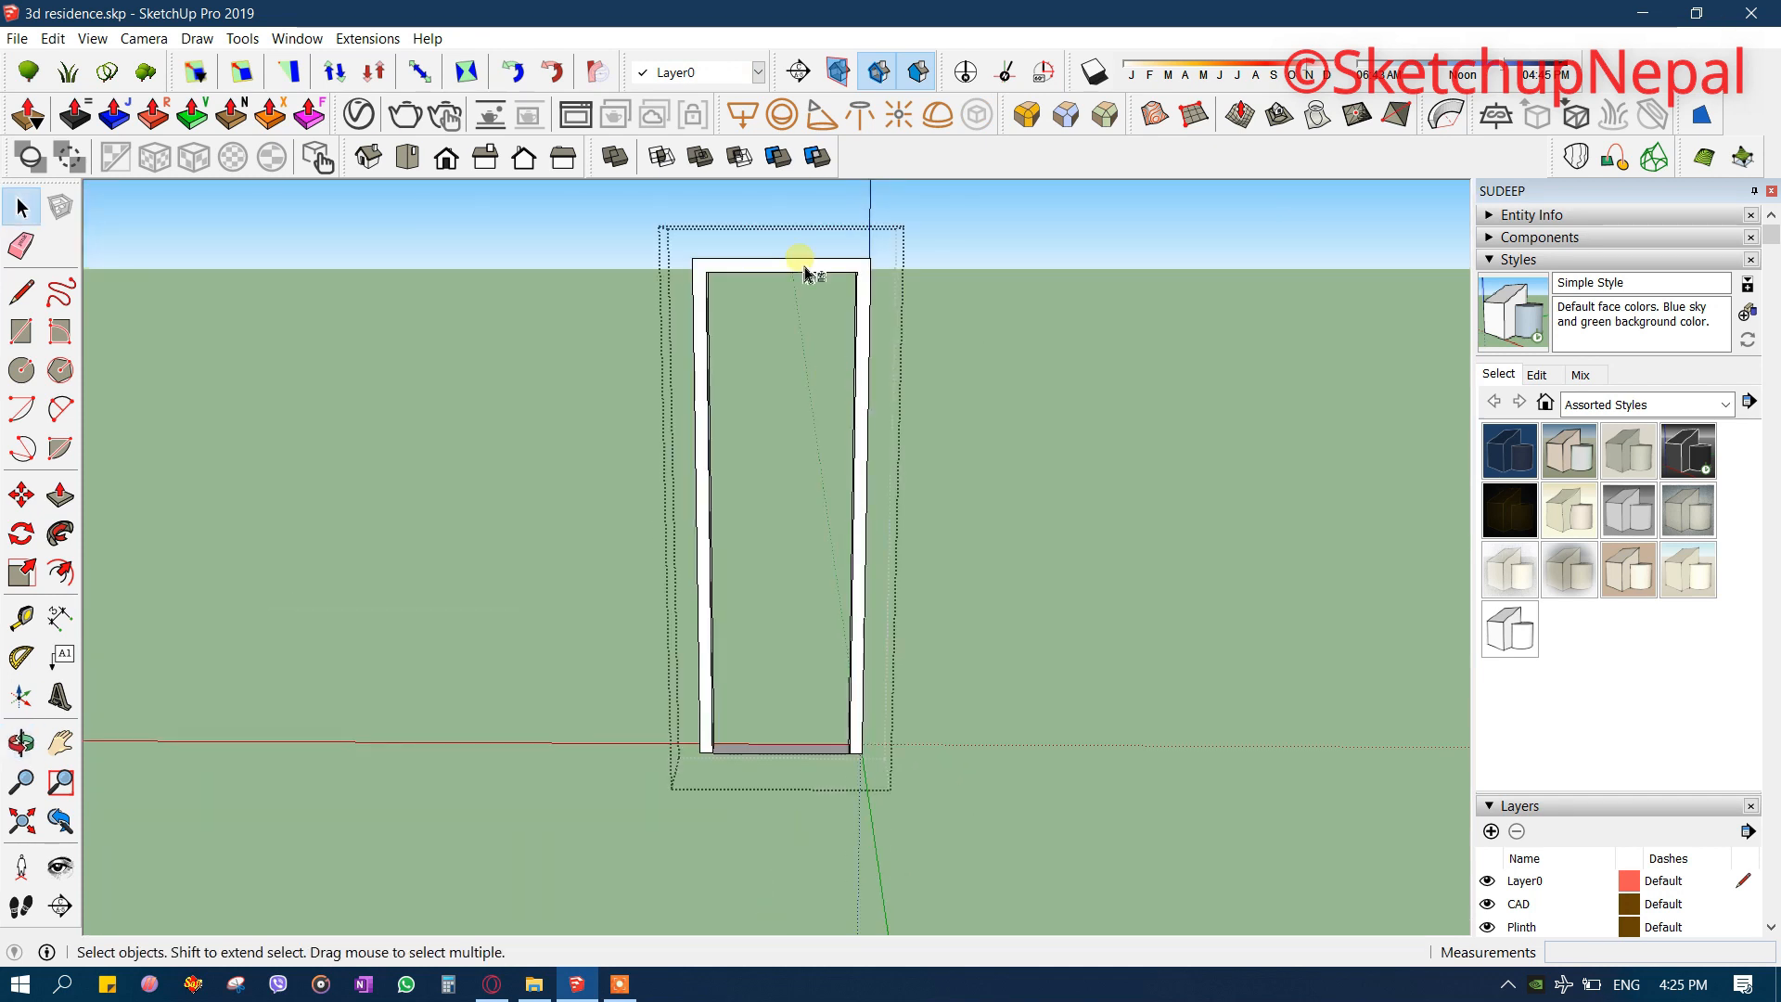
pyautogui.click(97, 37)
pyautogui.moveTo(160, 355)
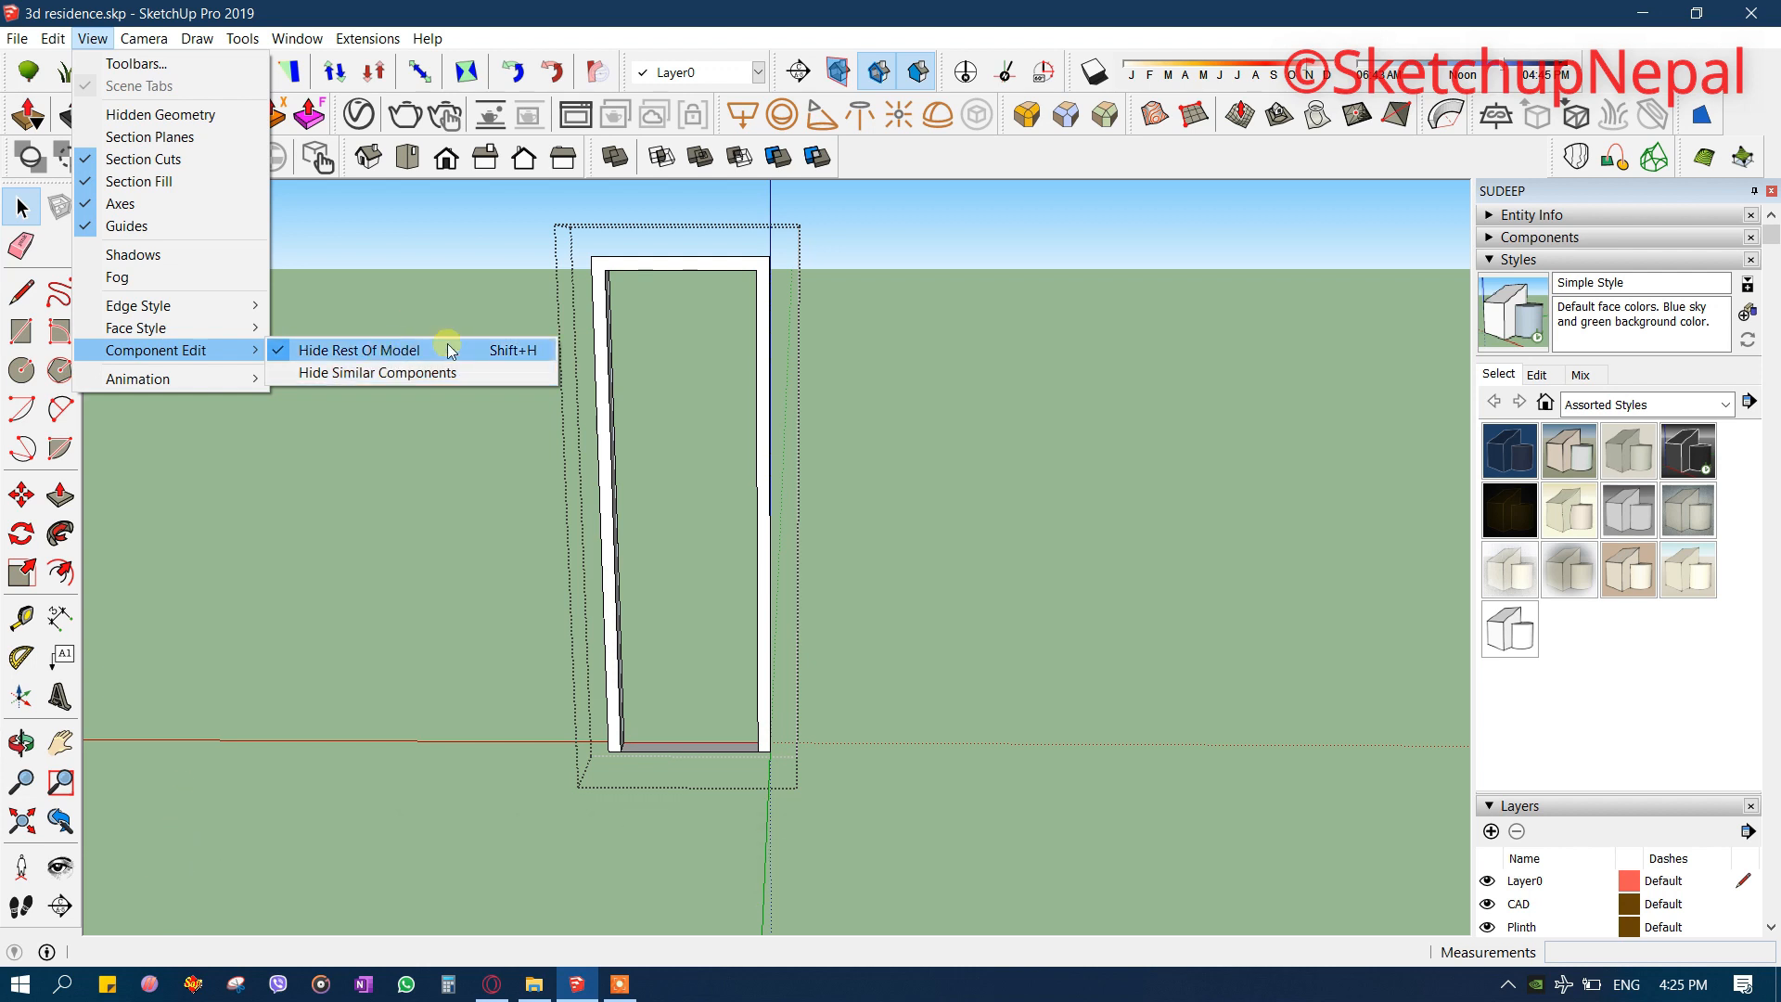
pyautogui.click(698, 686)
pyautogui.scroll(5, 701, 692)
pyautogui.press('r')
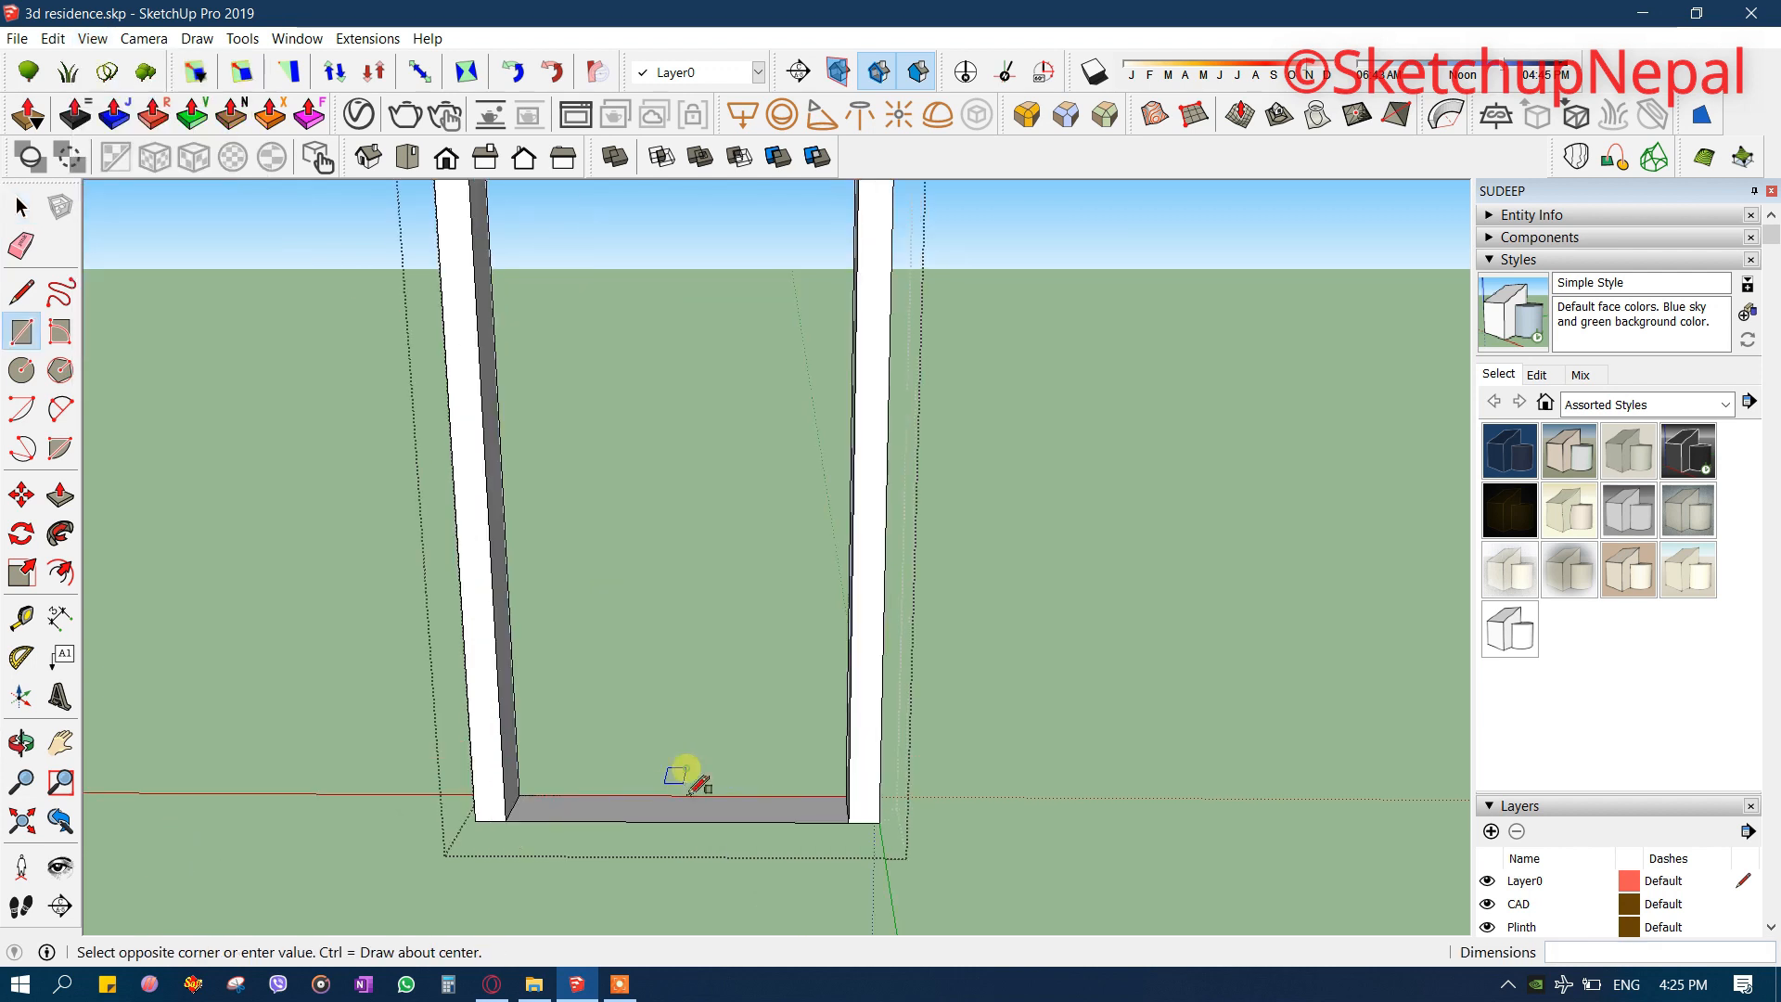
# - Show the rest of the model around the door frame and close its group
pyautogui.scroll(-3, 661, 807)
pyautogui.hotkey('alt', 'h')
pyautogui.moveTo(681, 759); pyautogui.dragTo(532, 842, button='middle')
pyautogui.scroll(3, 496, 835)
pyautogui.press('space')
pyautogui.click(459, 828)
# - Draw a rectangle filling the inner opening of the door frame
pyautogui.scroll(-5, 501, 811)
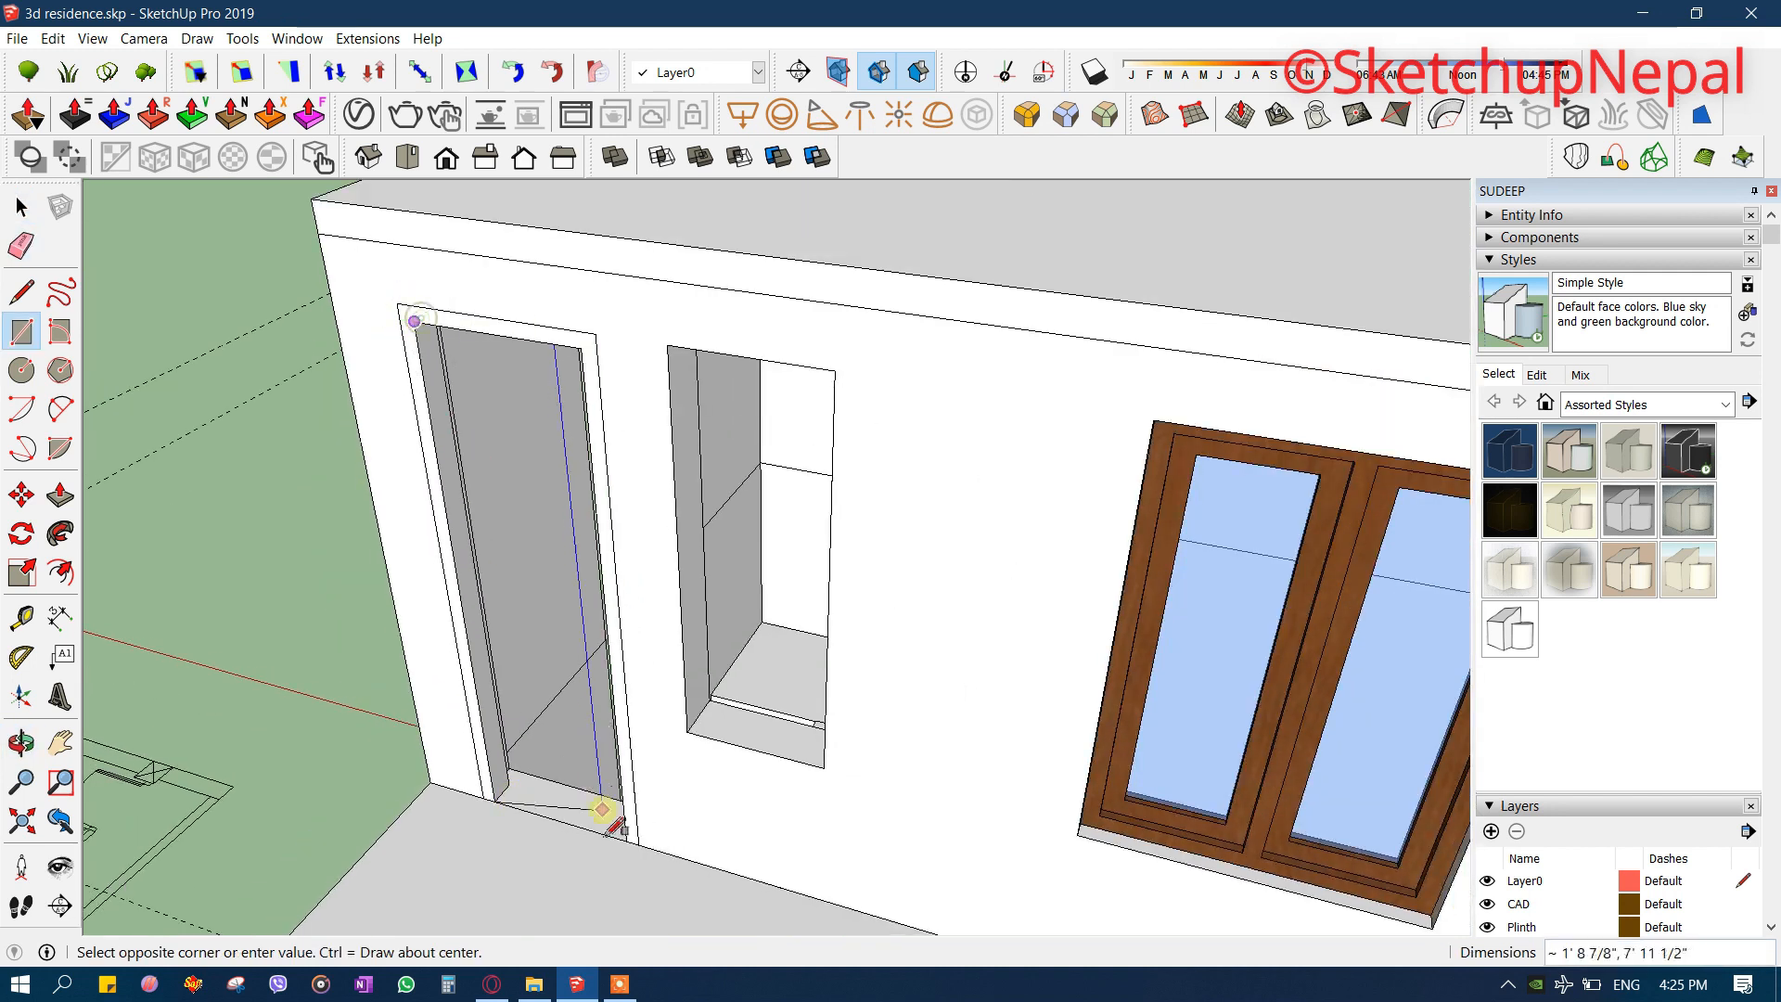
pyautogui.click(638, 844)
pyautogui.press('space')
# - Push/pull the rectangle in the door frame outward by 1" to form the door panel
pyautogui.scroll(3, 575, 742)
pyautogui.click(544, 683)
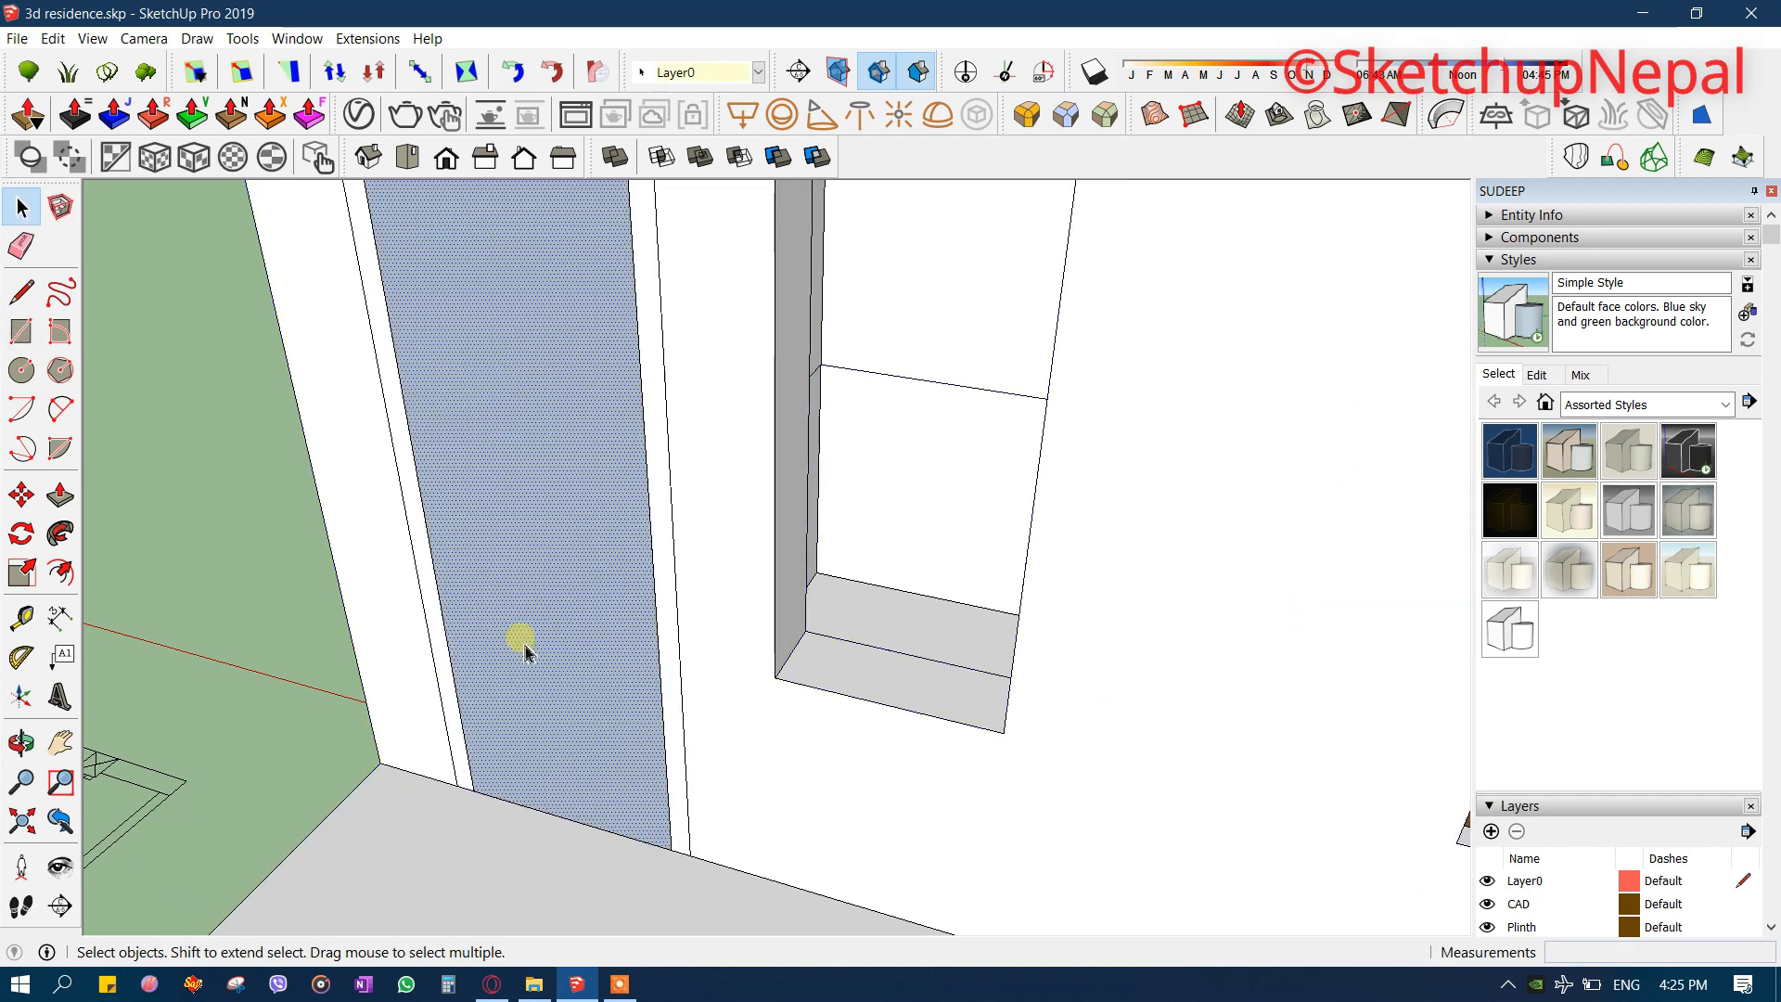
pyautogui.press('p')
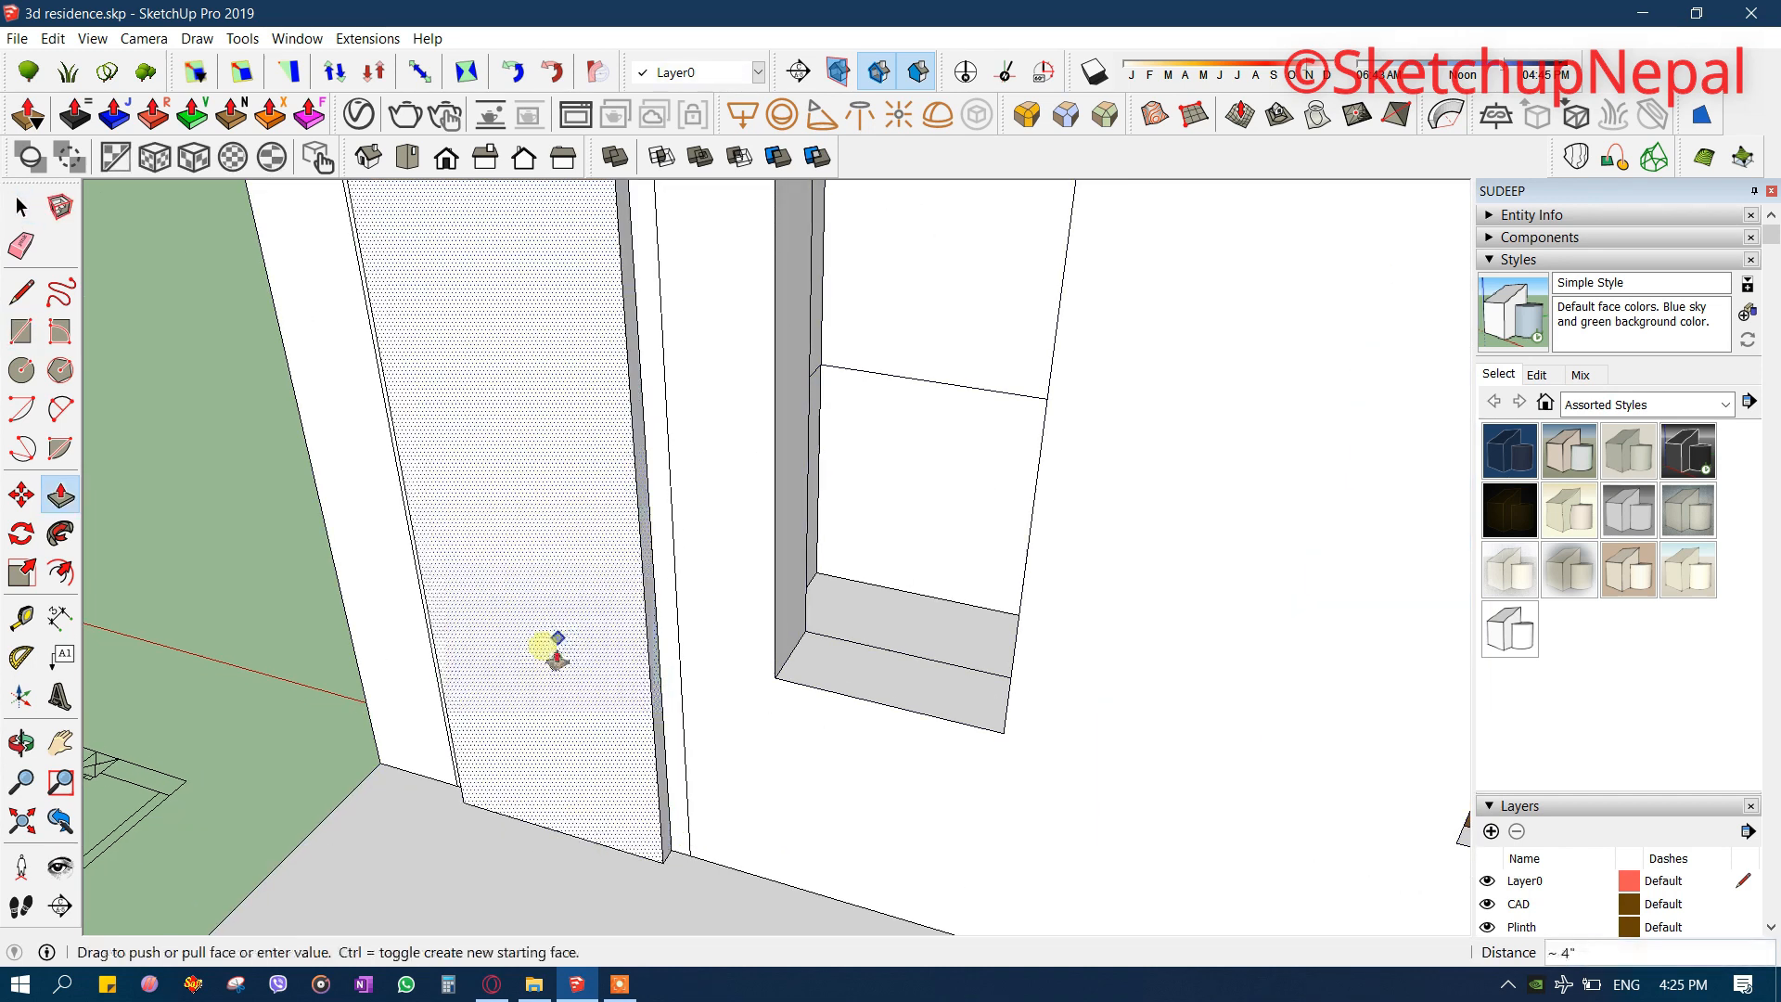
pyautogui.click(557, 638)
pyautogui.press('Return')
pyautogui.scroll(-2, 512, 688)
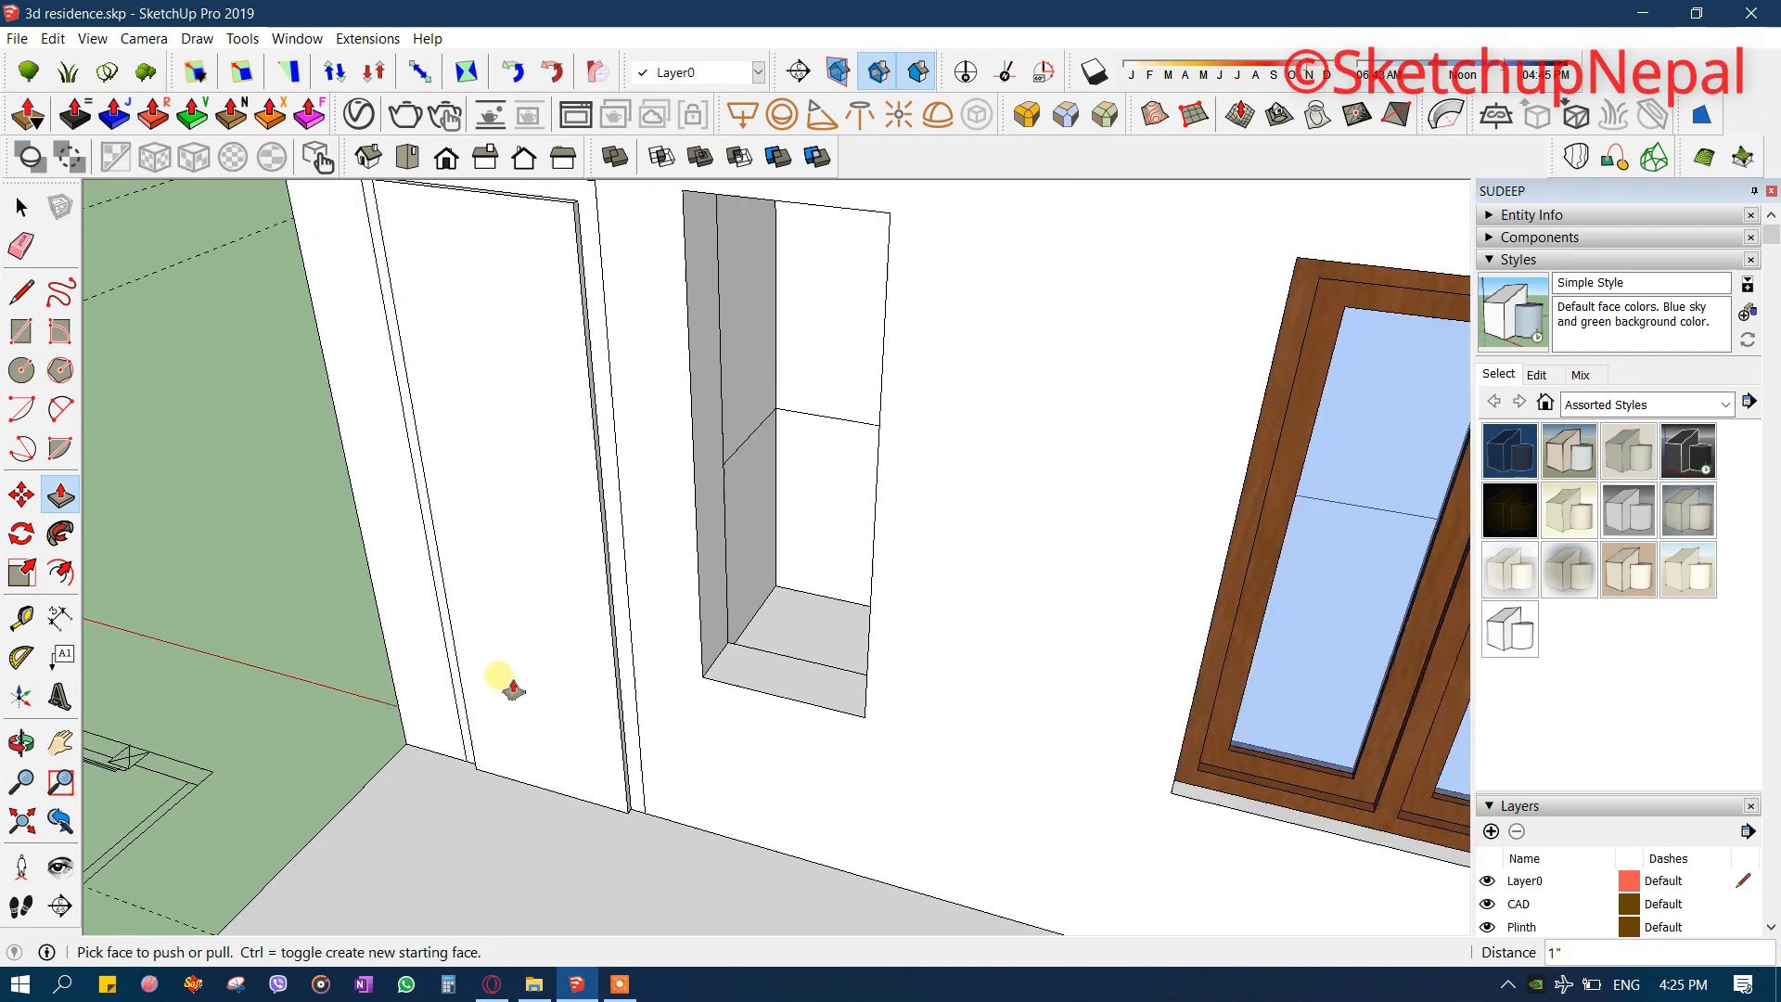
# - Group the whole door panel and move it 3 1/2" back into the frame from its lower corner
pyautogui.press('space')
pyautogui.click(513, 684)
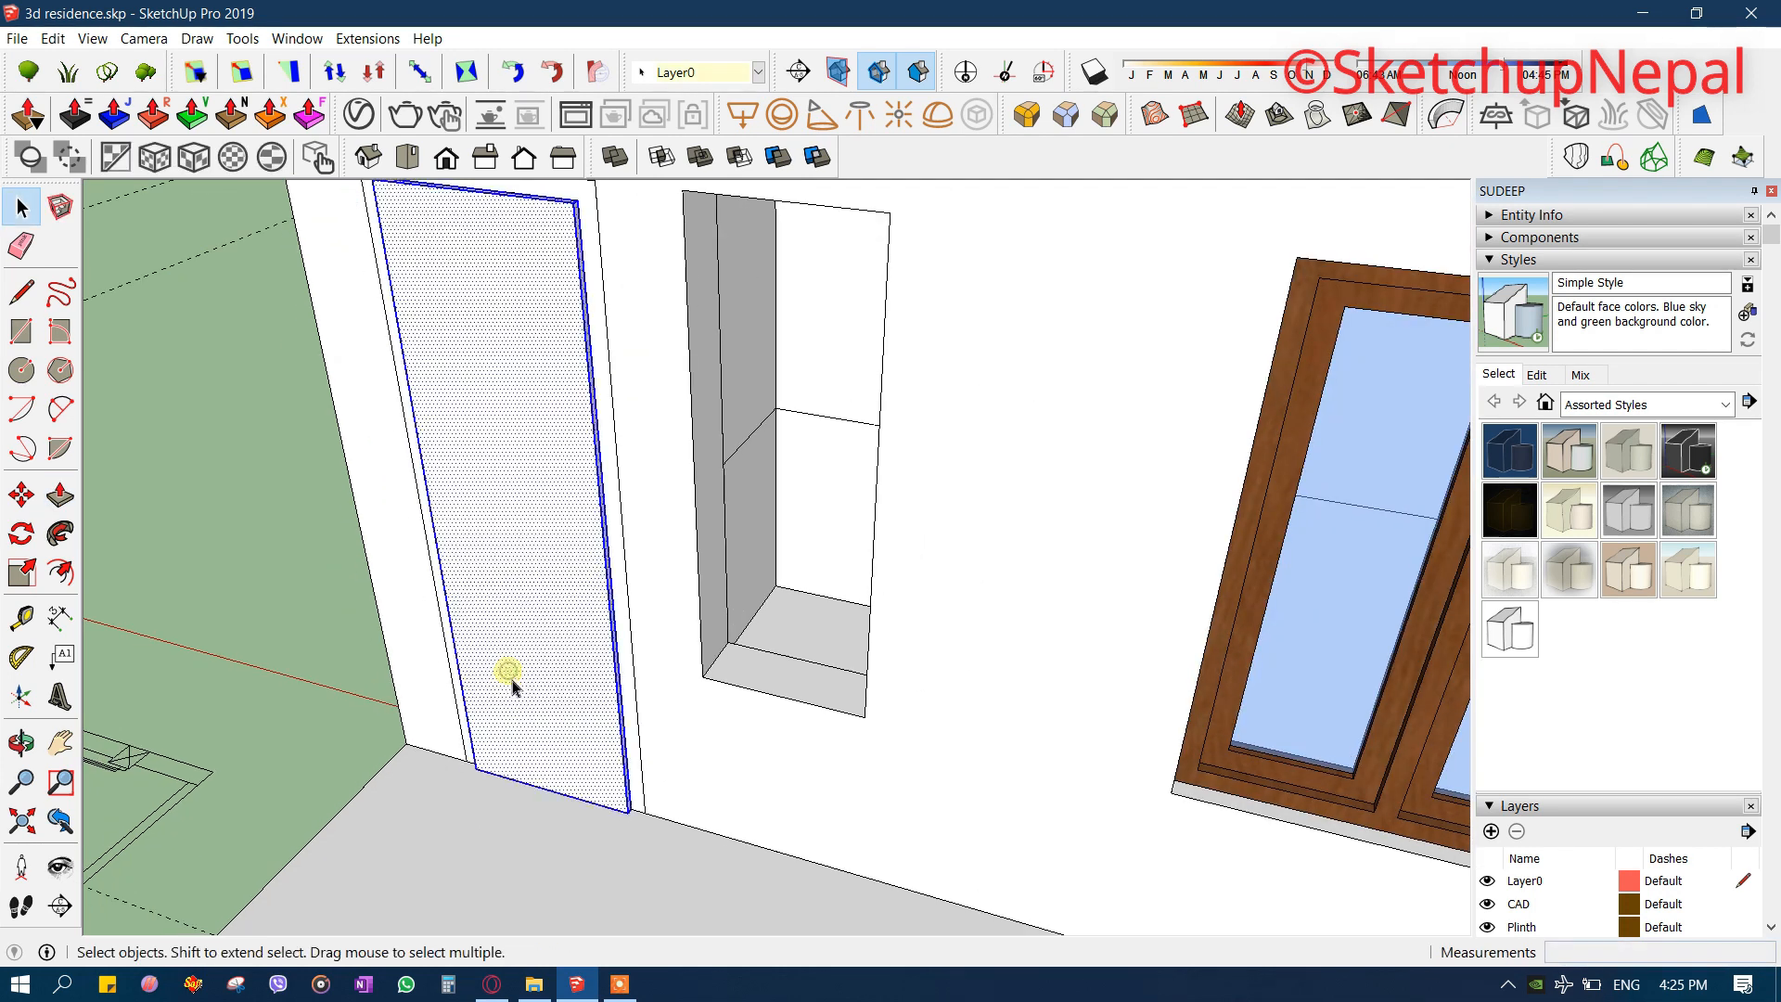
pyautogui.press('m')
pyautogui.scroll(3, 483, 816)
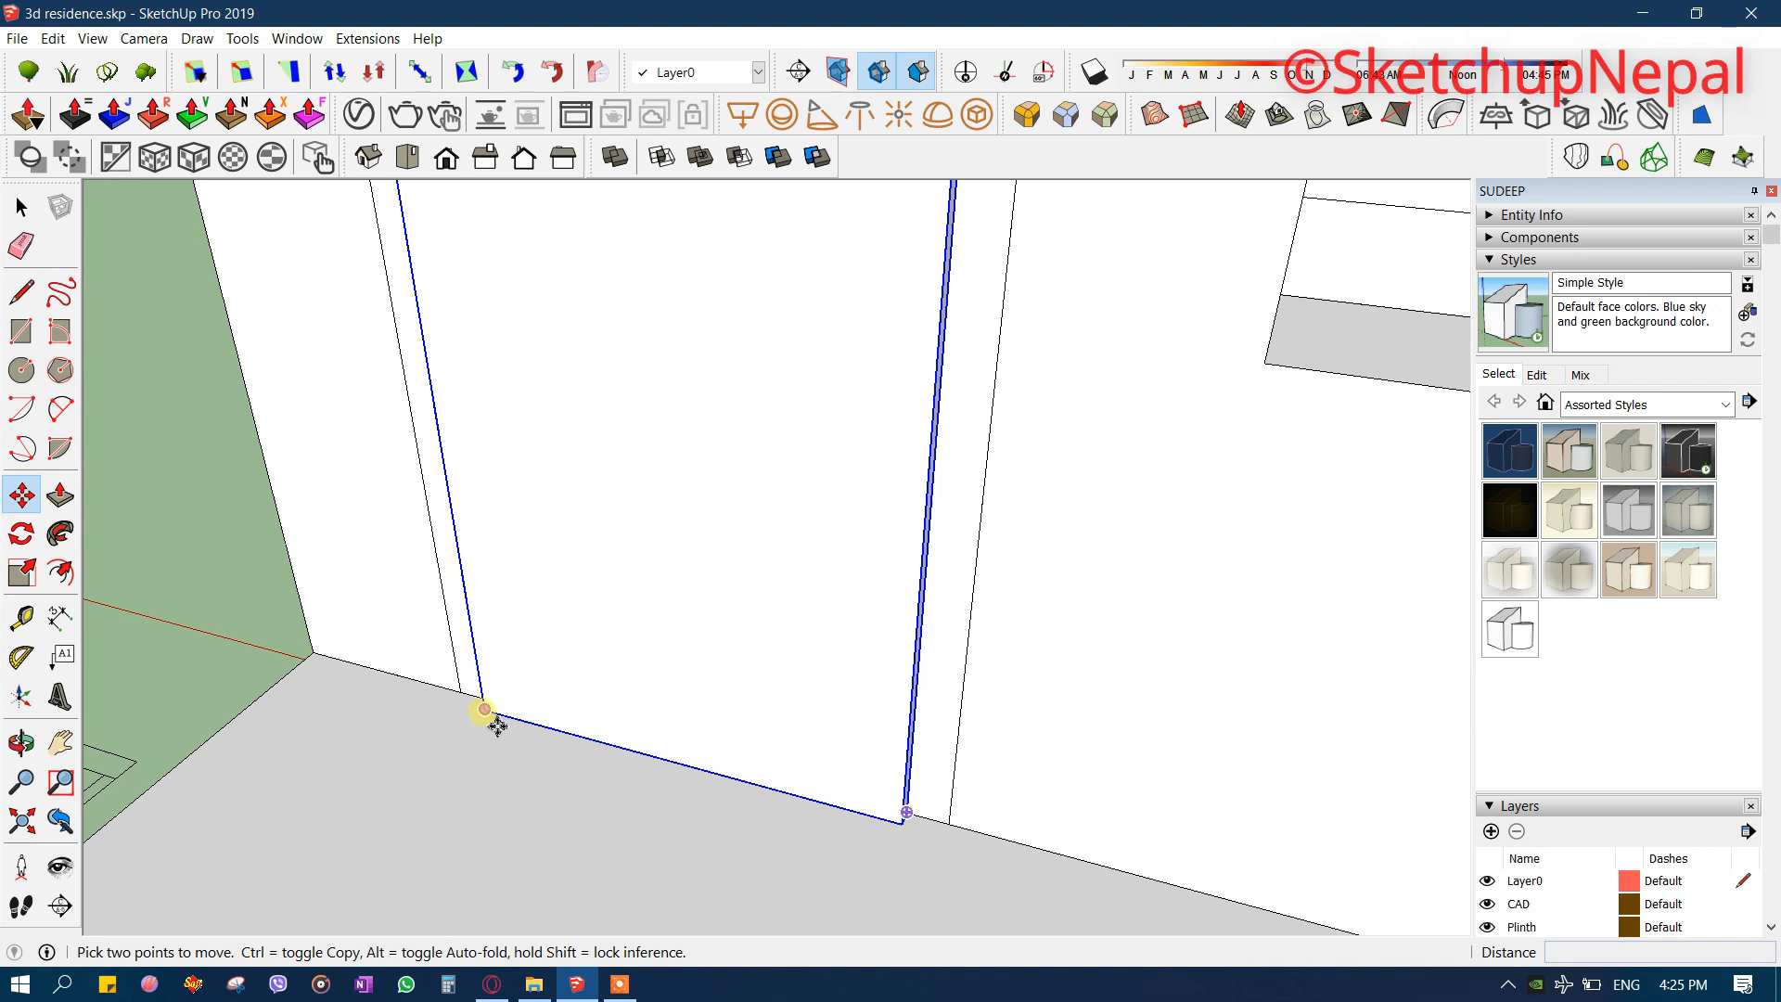
pyautogui.click(484, 709)
pyautogui.scroll(2, 496, 691)
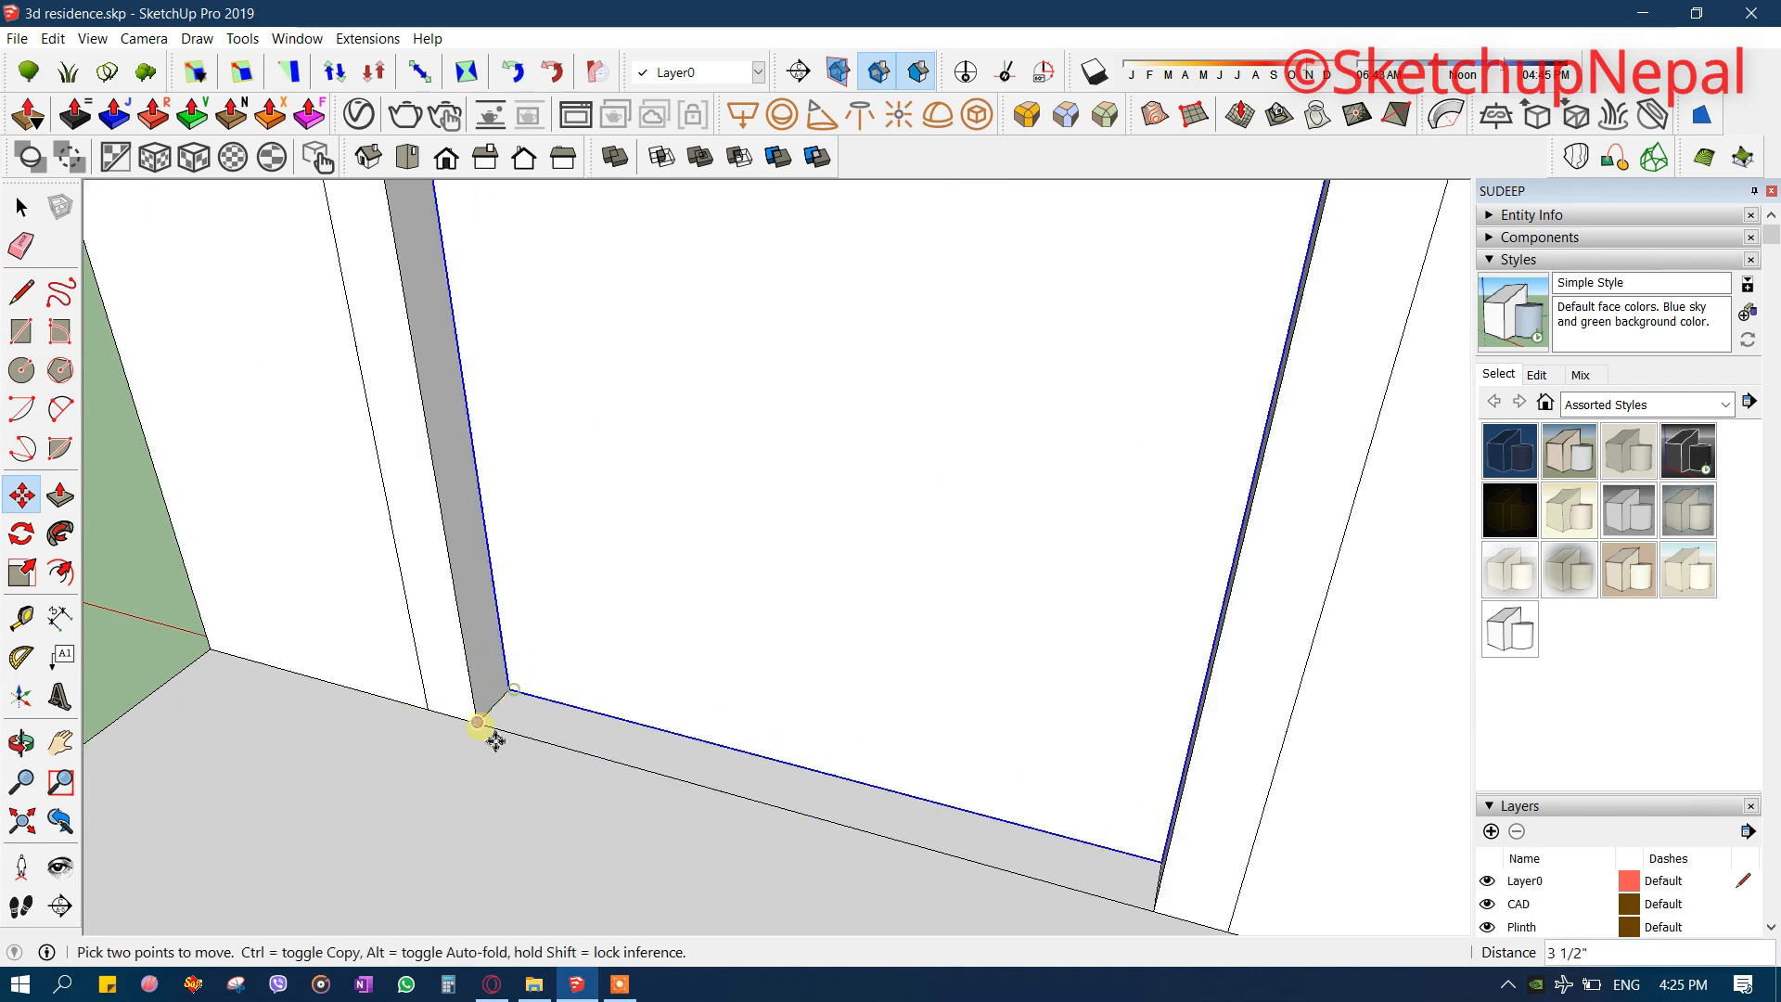
# - Move the door panel slightly forward in the frame, toward the outer wall face, using its lower corner
pyautogui.scroll(-6, 497, 739)
pyautogui.moveTo(477, 728); pyautogui.dragTo(903, 708, button='middle')
pyautogui.scroll(5, 791, 648)
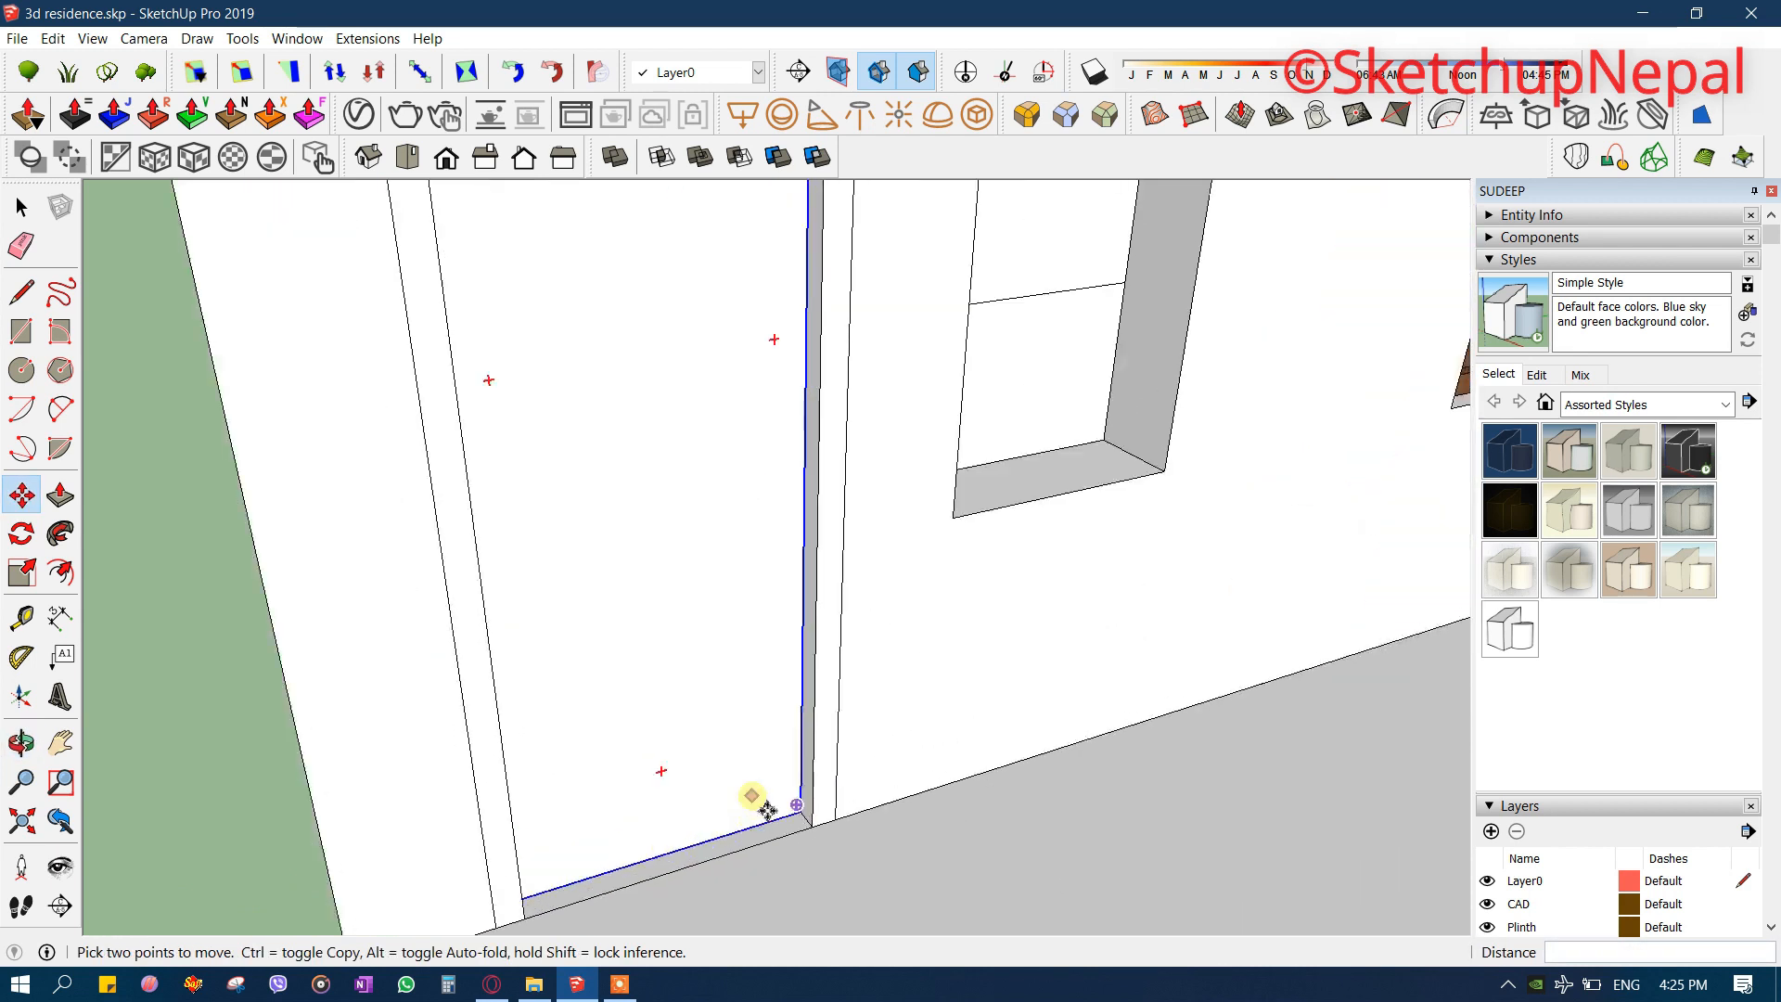
pyautogui.scroll(5, 797, 811)
pyautogui.click(803, 810)
pyautogui.click(822, 834)
pyautogui.scroll(-5, 733, 854)
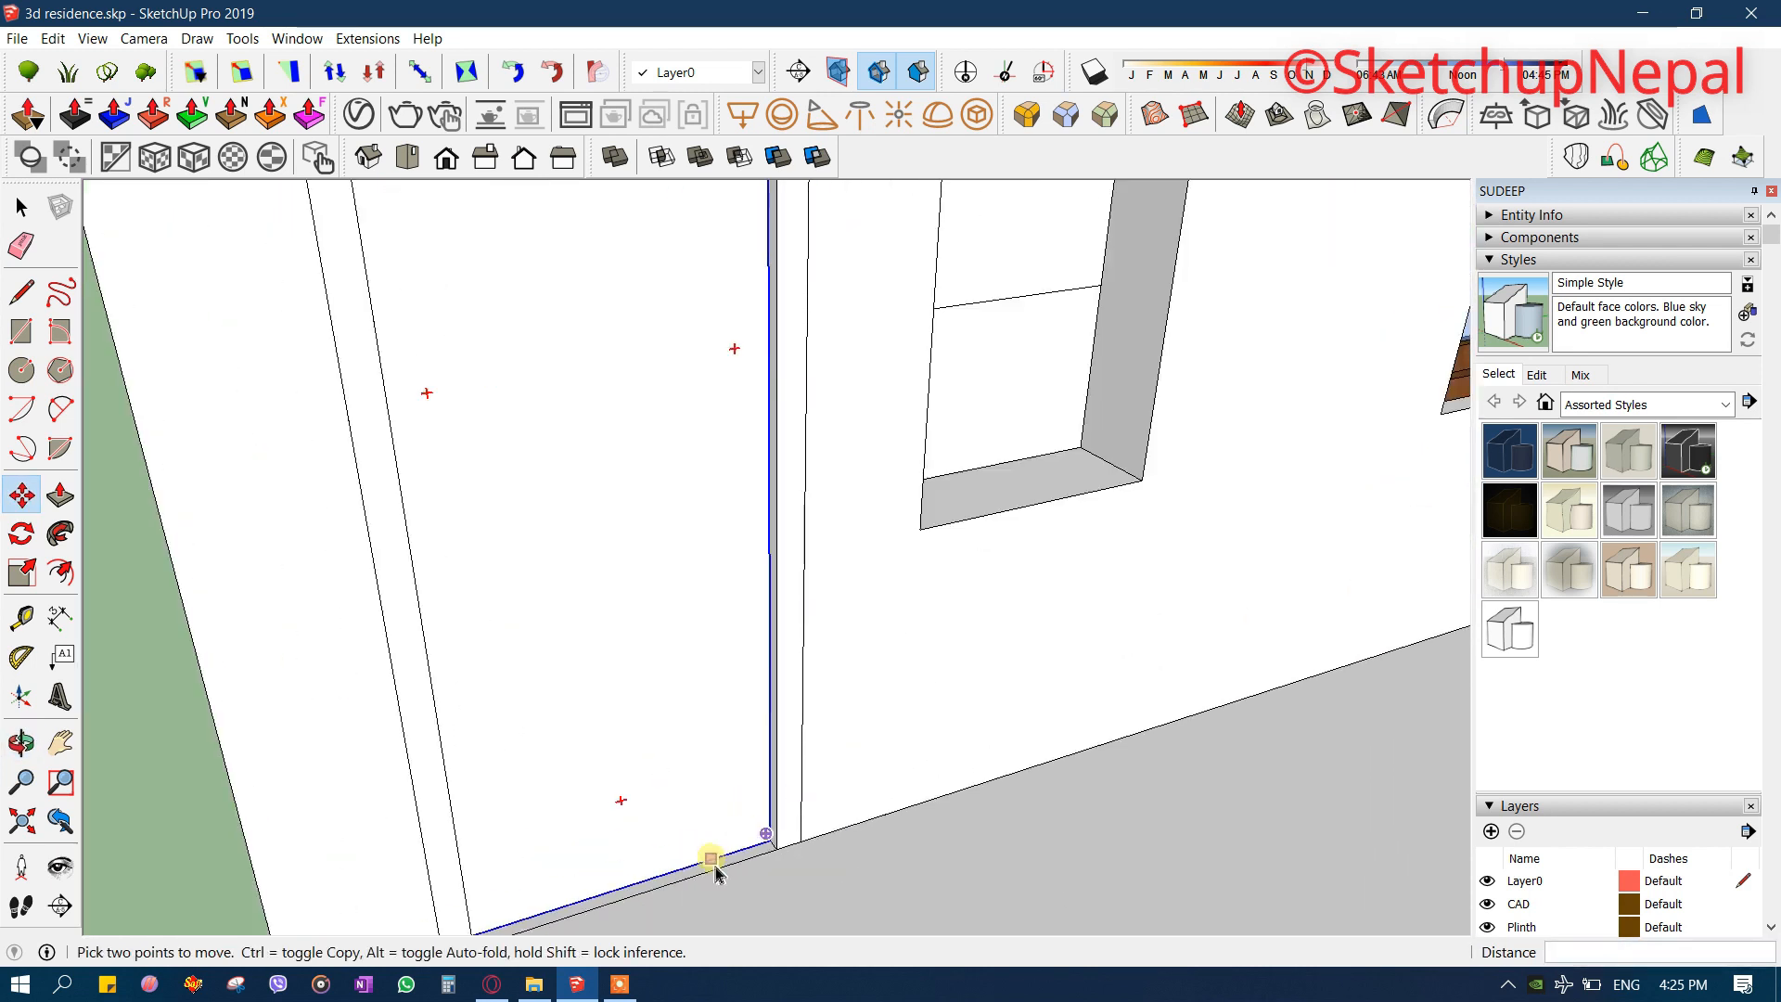
pyautogui.scroll(-2, 714, 866)
# - Group the door panel together with its frame
pyautogui.press('space')
pyautogui.scroll(3, 825, 731)
pyautogui.scroll(-12, 702, 645)
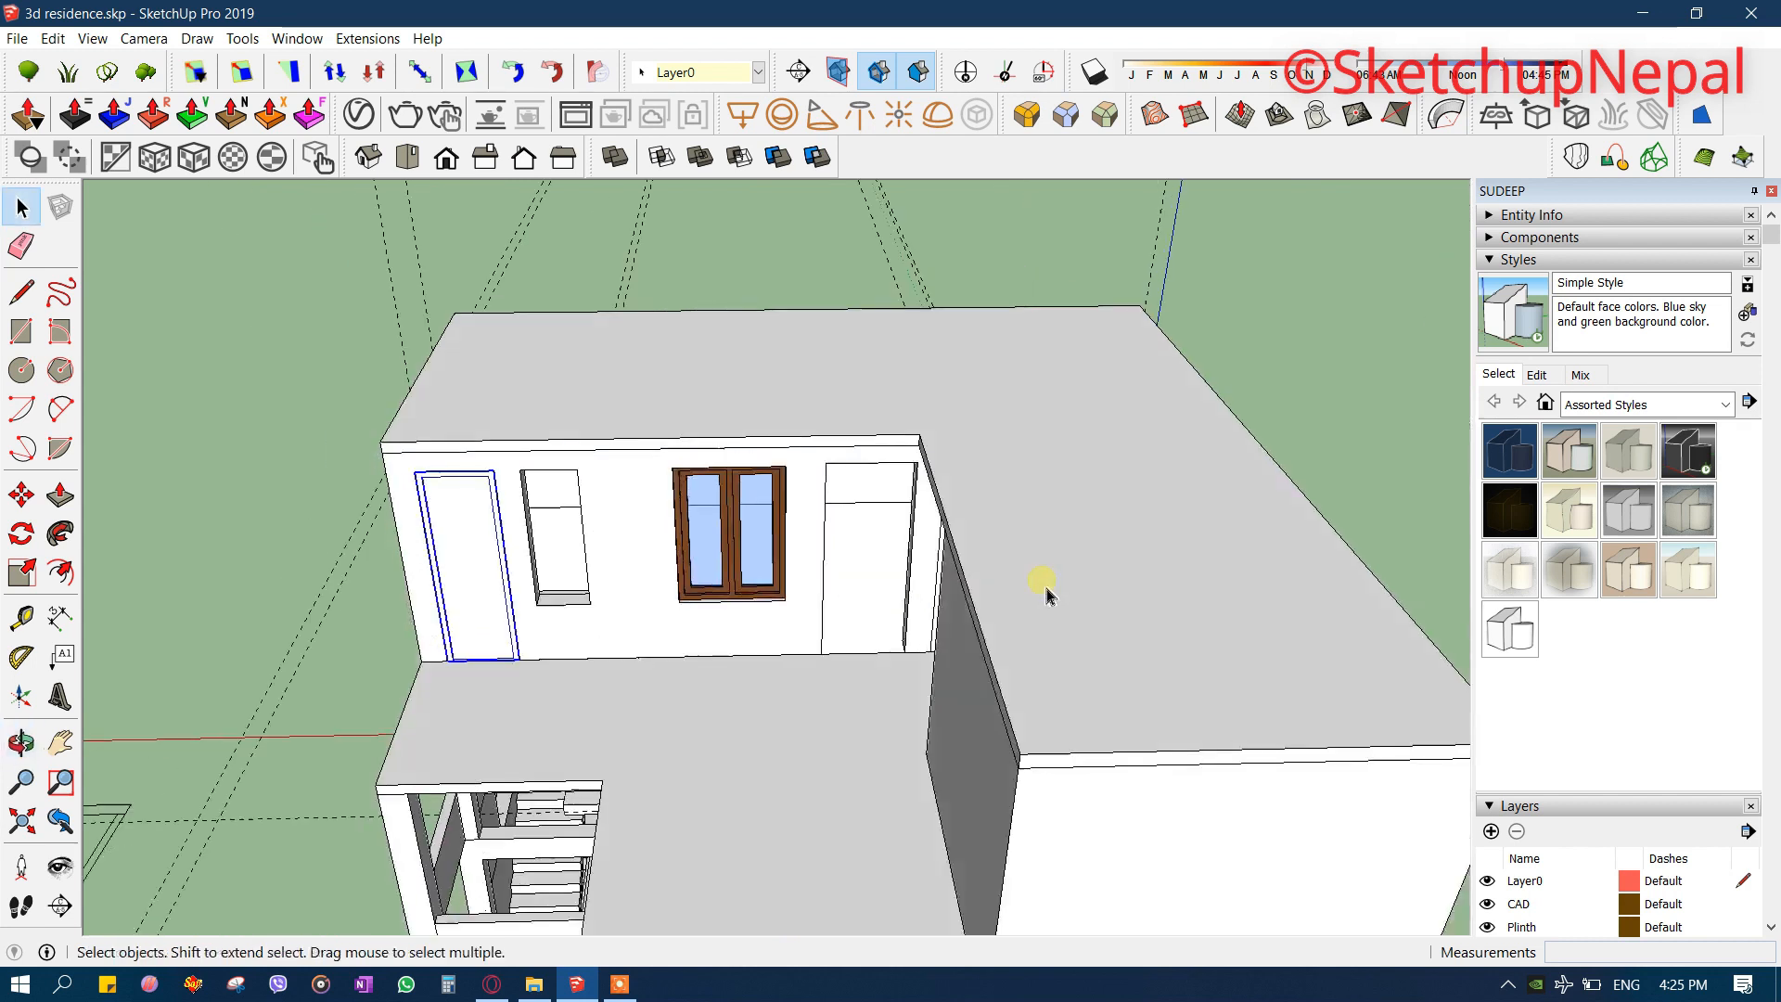
# - Examine the finished wooden doors and their handles on the balcony side, and return to the new door
pyautogui.moveTo(1042, 581); pyautogui.dragTo(696, 436, button='middle')
pyautogui.scroll(15, 854, 736)
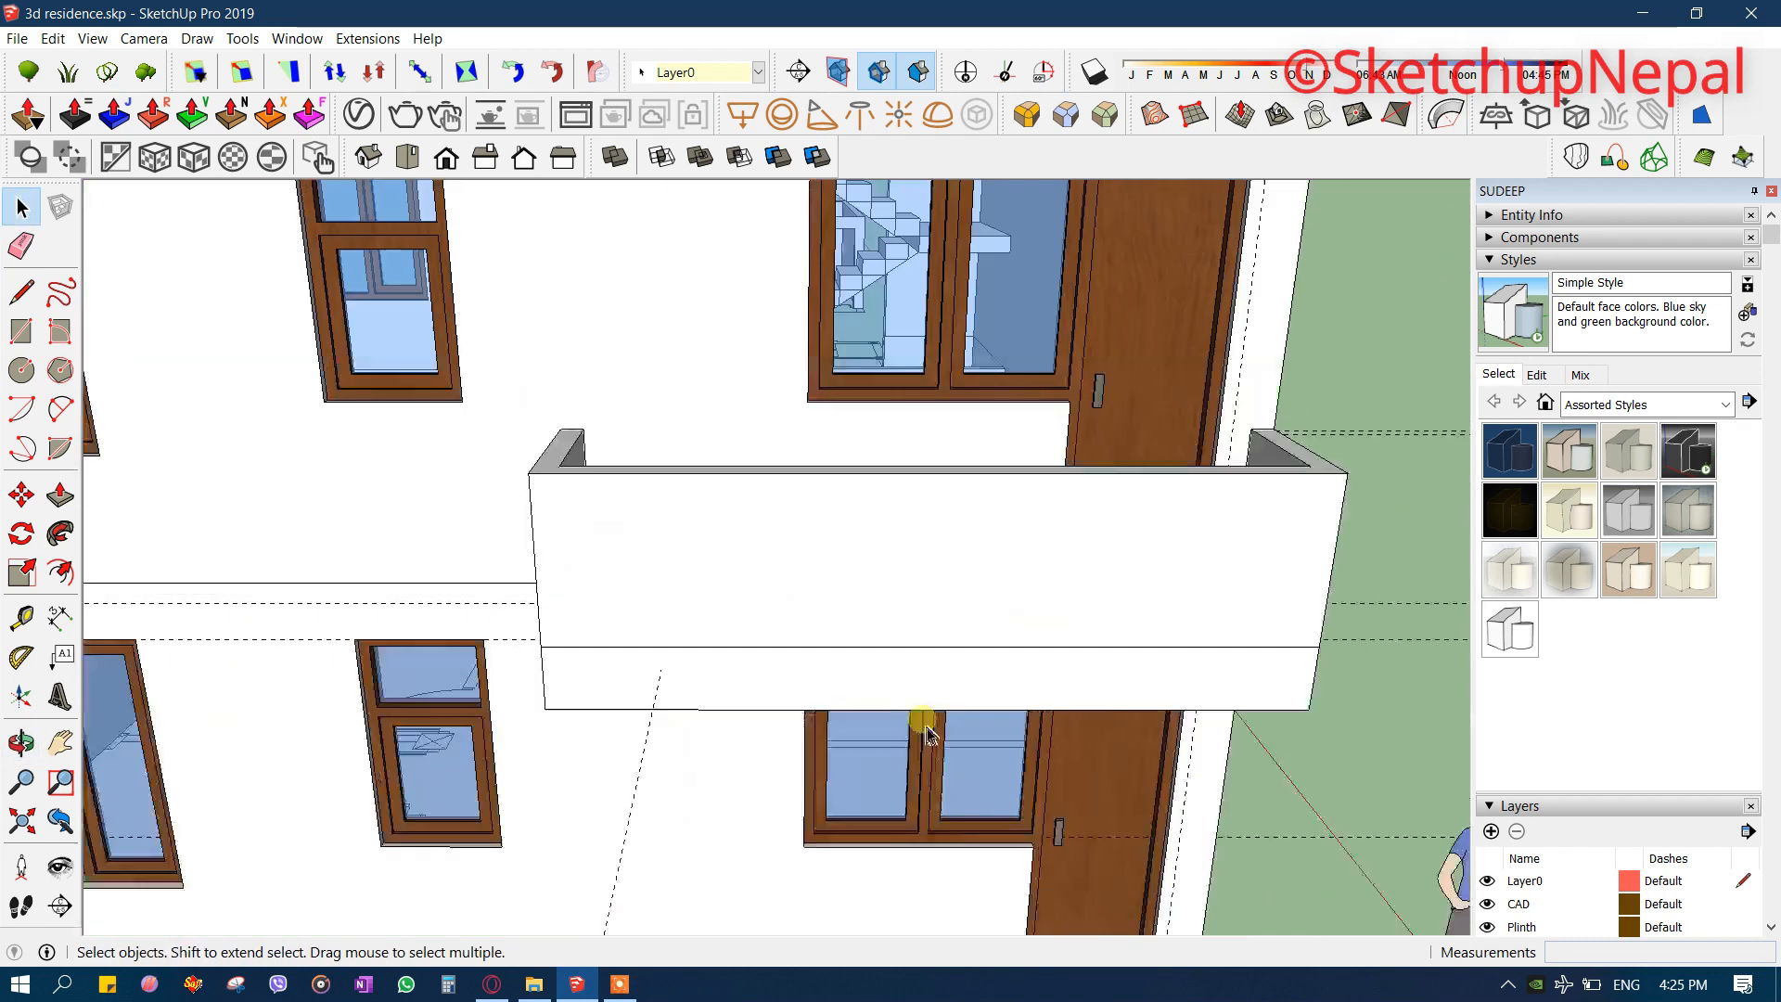
pyautogui.keyDown('shift'); pyautogui.moveTo(1010, 791); pyautogui.dragTo(756, 561, button='middle'); pyautogui.keyUp('shift')
pyautogui.scroll(3, 777, 603)
pyautogui.scroll(-4, 780, 603)
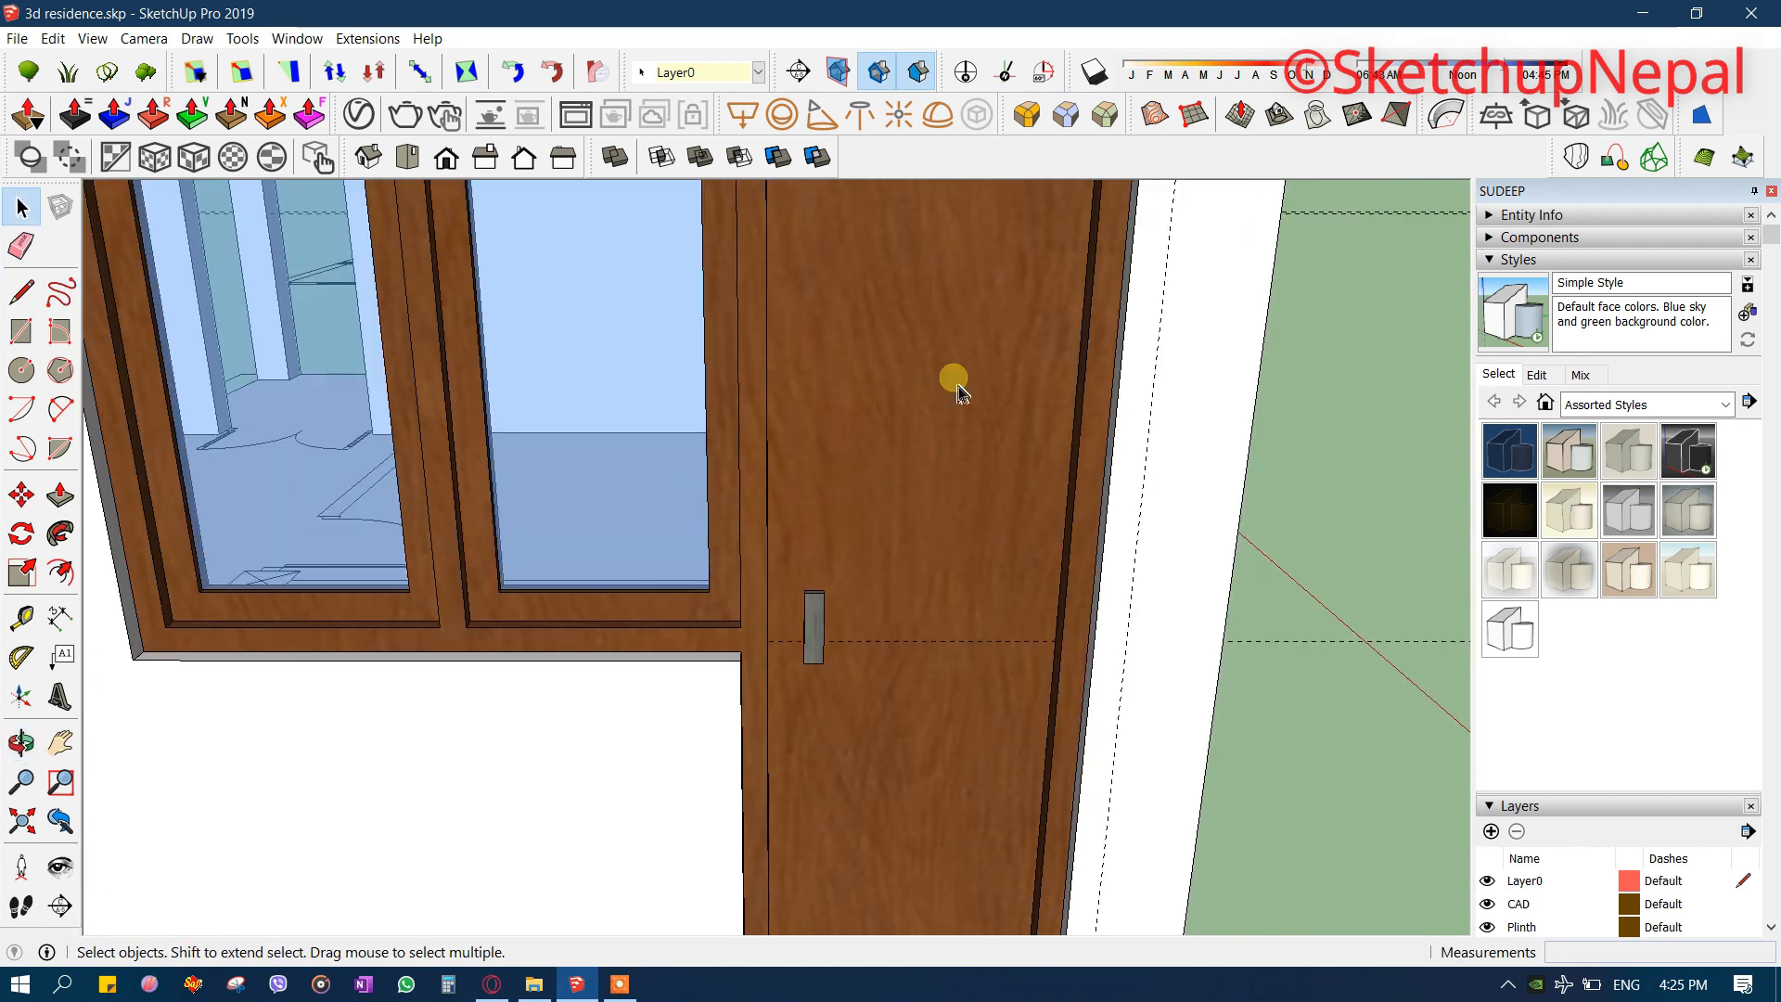
pyautogui.moveTo(955, 386); pyautogui.dragTo(739, 725, button='middle')
pyautogui.scroll(7, 739, 727)
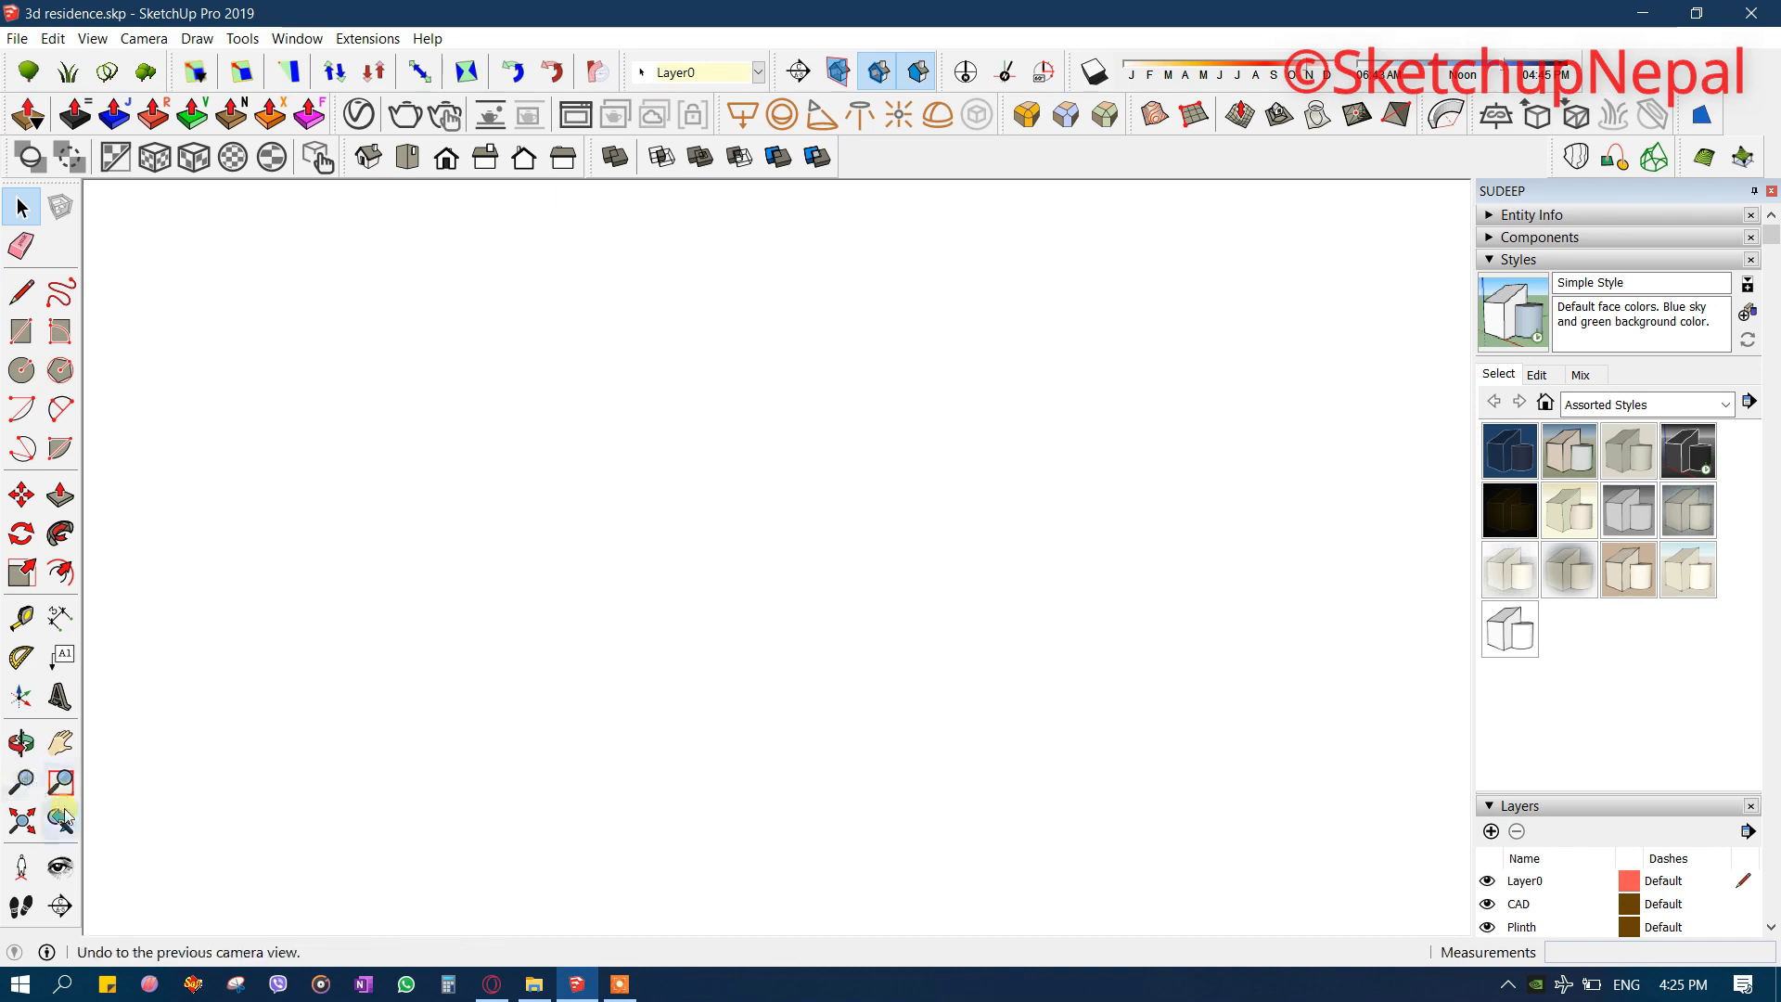
pyautogui.click(60, 820)
pyautogui.scroll(-10, 788, 854)
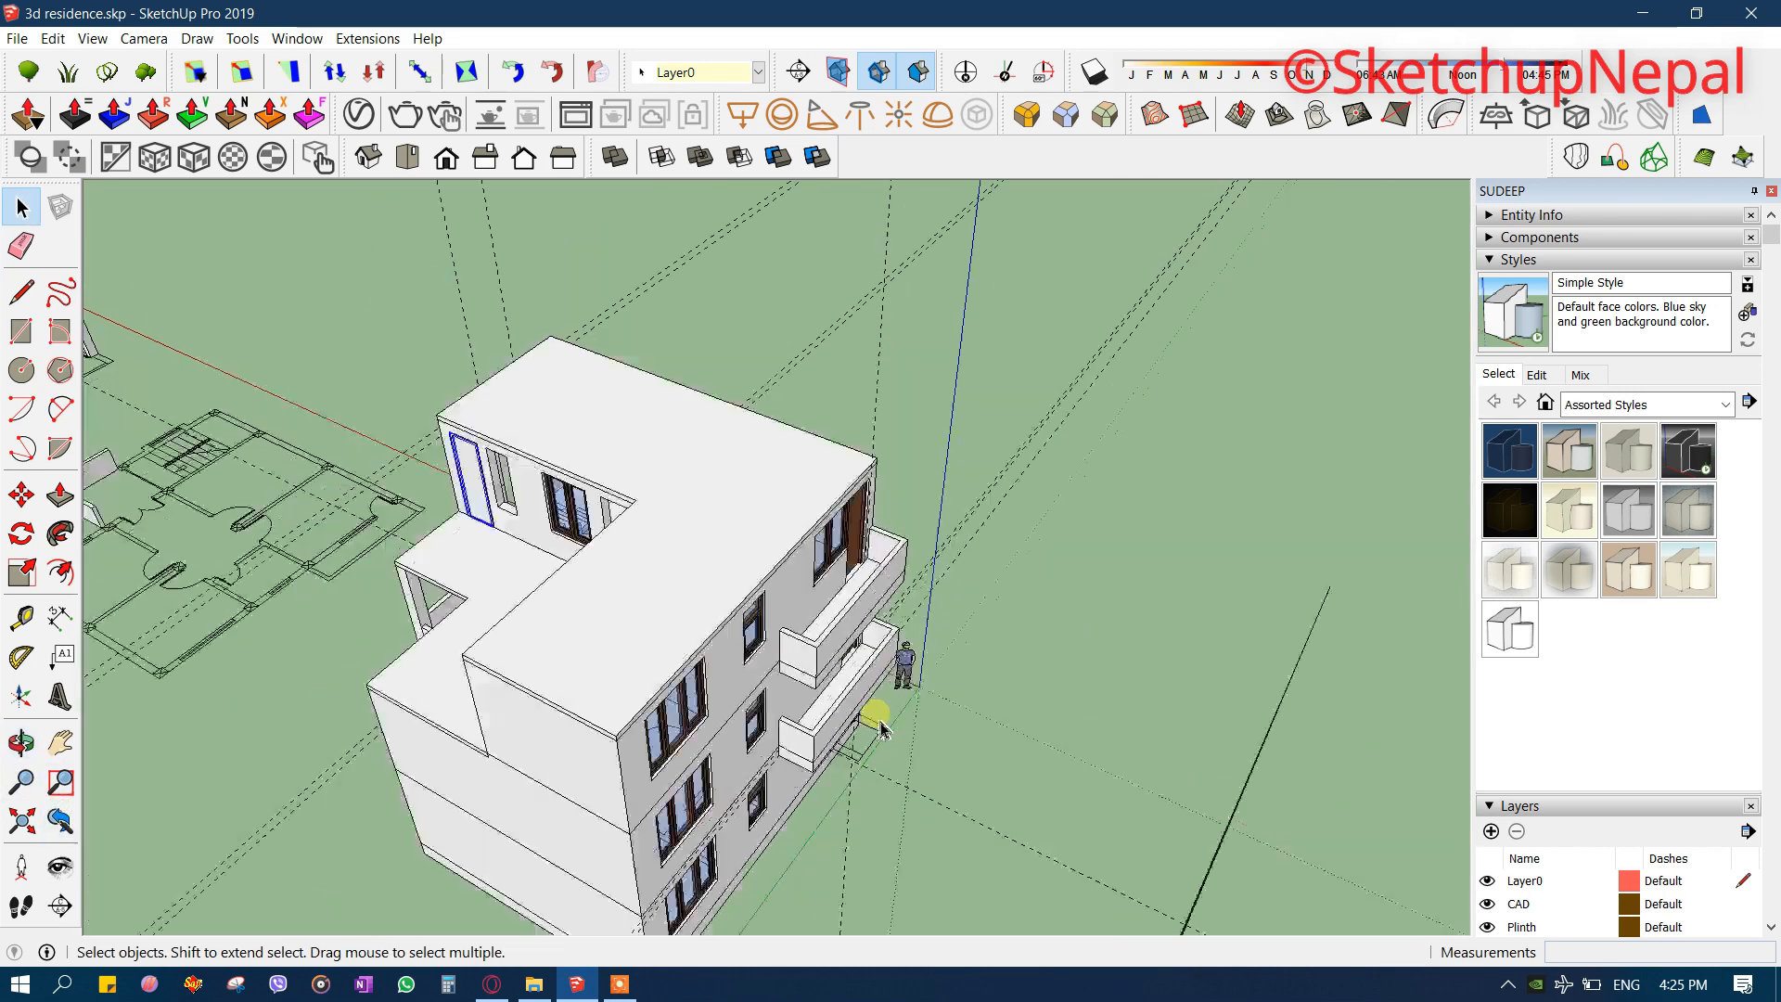
pyautogui.scroll(-4, 877, 728)
pyautogui.moveTo(854, 727); pyautogui.dragTo(1133, 720, button='middle')
pyautogui.scroll(6, 735, 676)
pyautogui.moveTo(736, 677); pyautogui.dragTo(953, 574, button='middle')
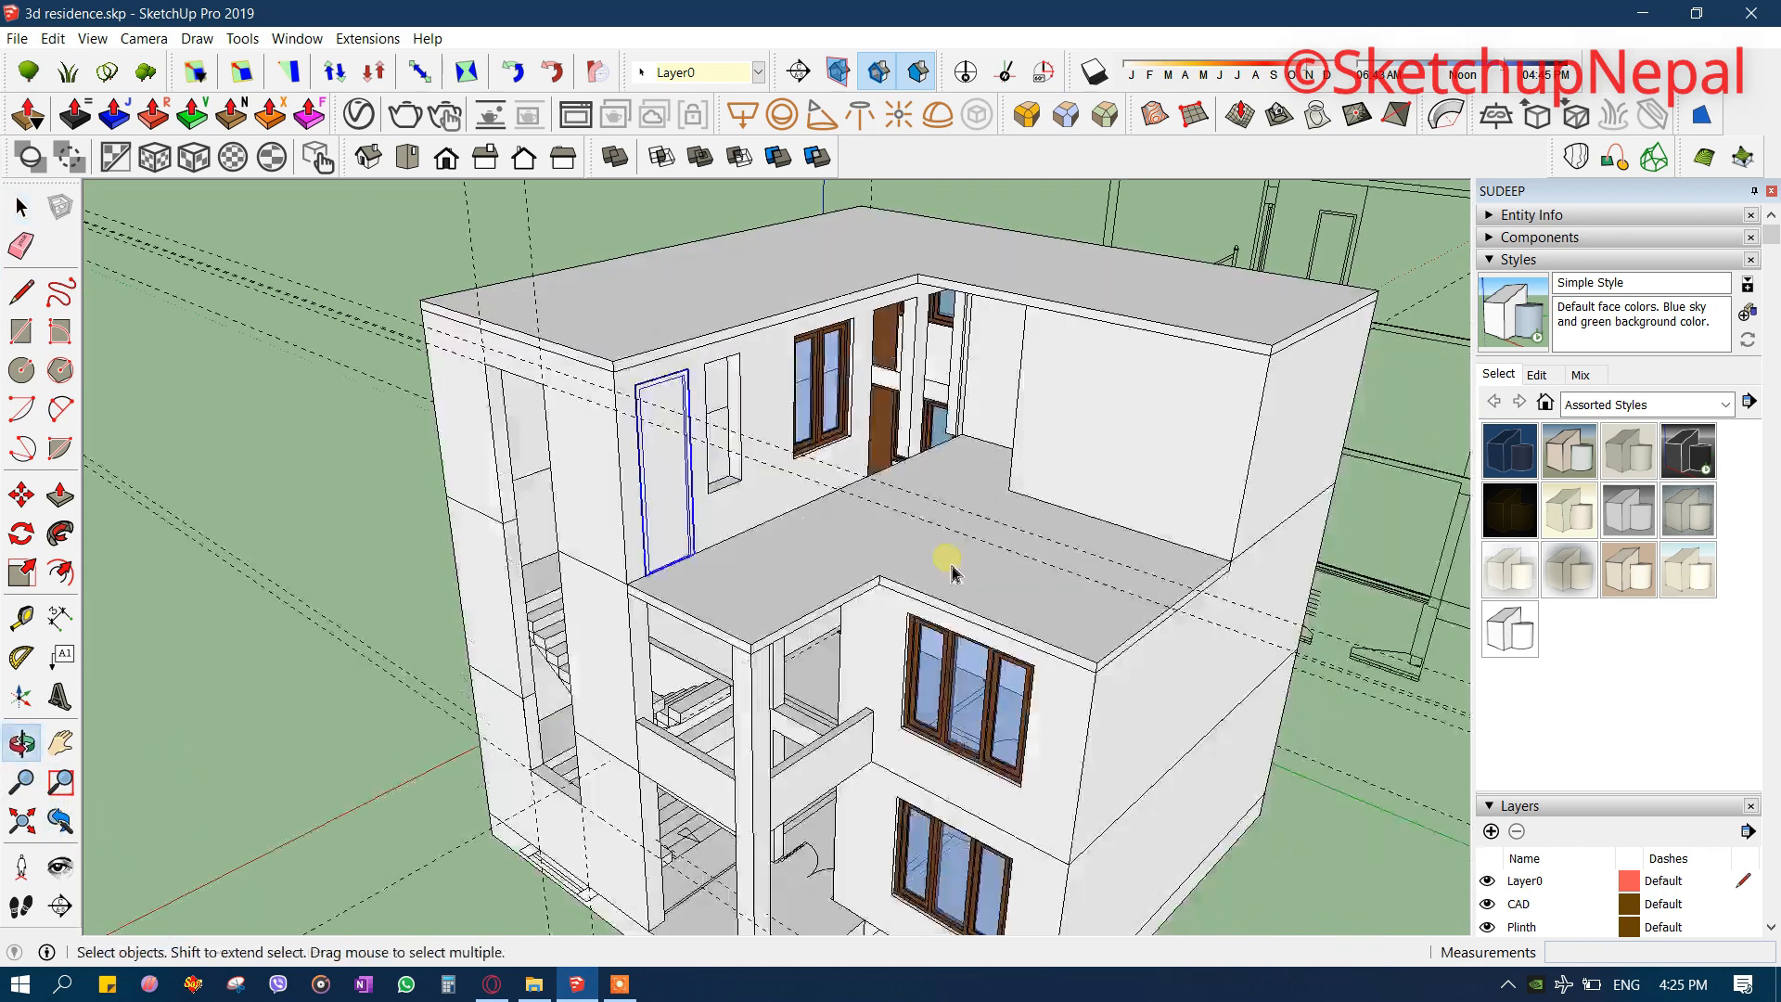
pyautogui.scroll(6, 616, 464)
pyautogui.moveTo(616, 465)
pyautogui.mouseDown(button='middle')
pyautogui.moveTo(938, 660)
pyautogui.moveTo(1006, 590)
pyautogui.moveTo(834, 755)
pyautogui.moveTo(775, 755)
pyautogui.mouseUp(button='middle')
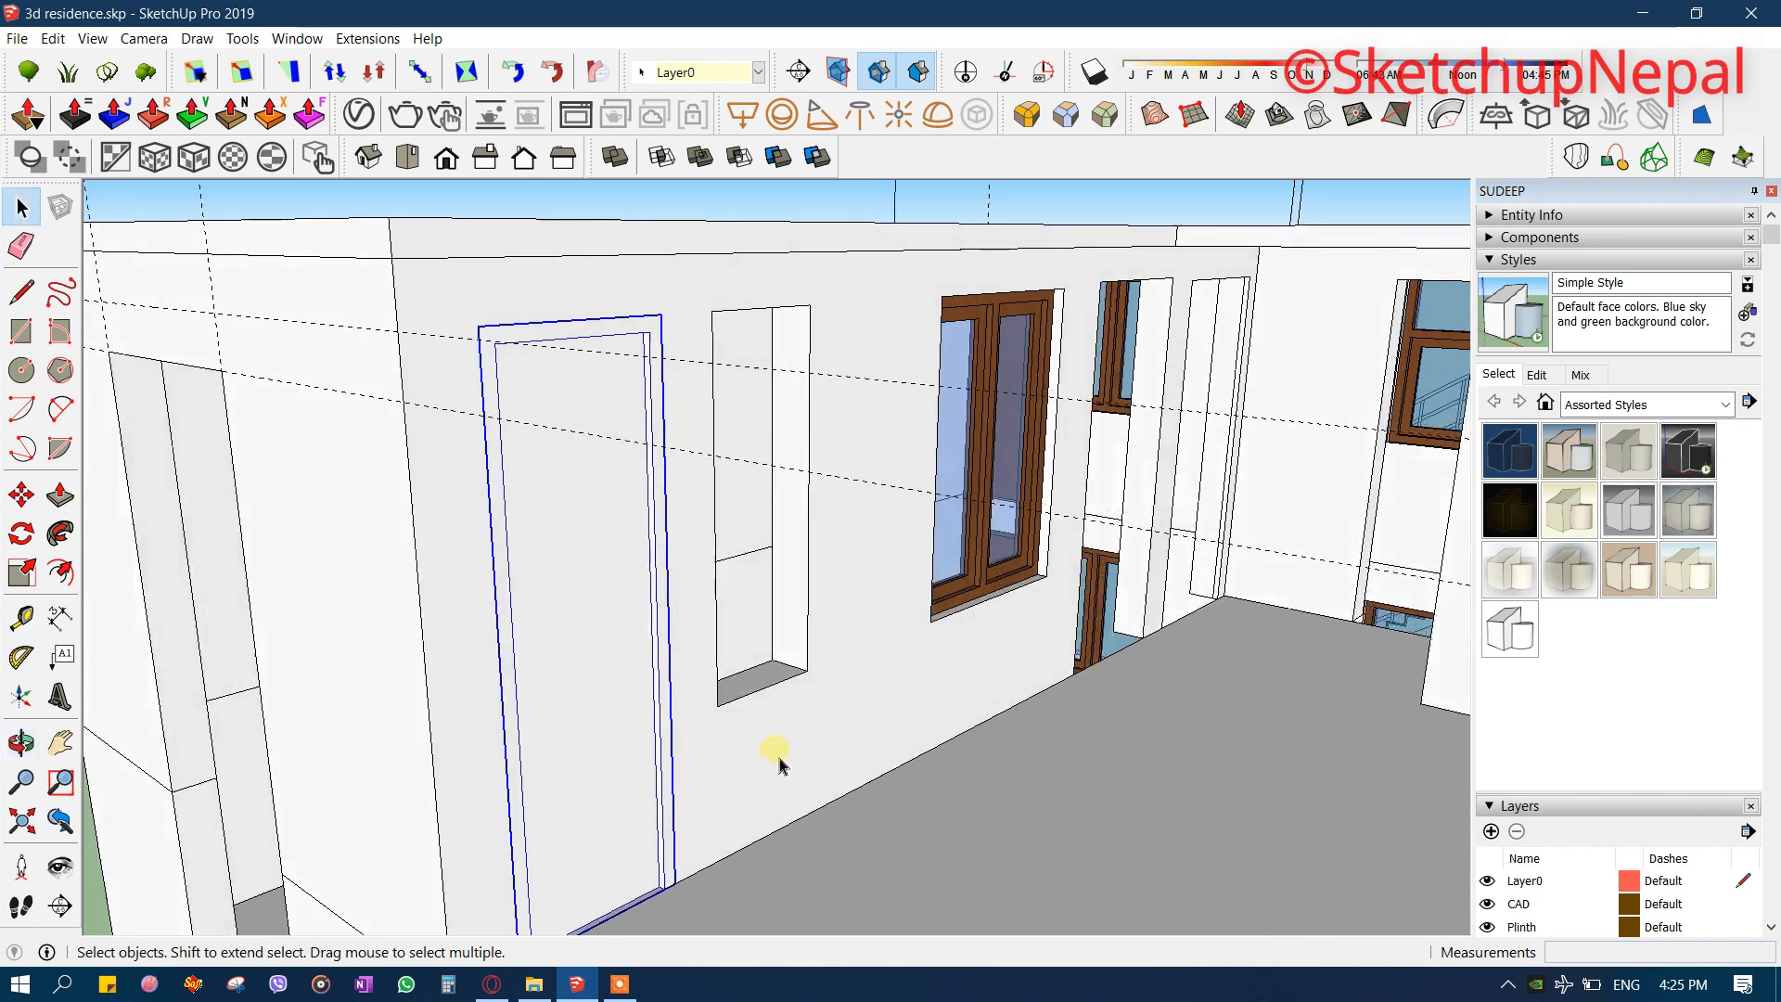
# - Sample the Wood Veneer 01 material from the existing window frame and paint the new door group with it
pyautogui.press('b')
pyautogui.scroll(3, 868, 604)
pyautogui.scroll(3, 995, 627)
pyautogui.keyDown('alt'); pyautogui.click(1061, 569); pyautogui.keyUp('alt')
pyautogui.scroll(-6, 1067, 570)
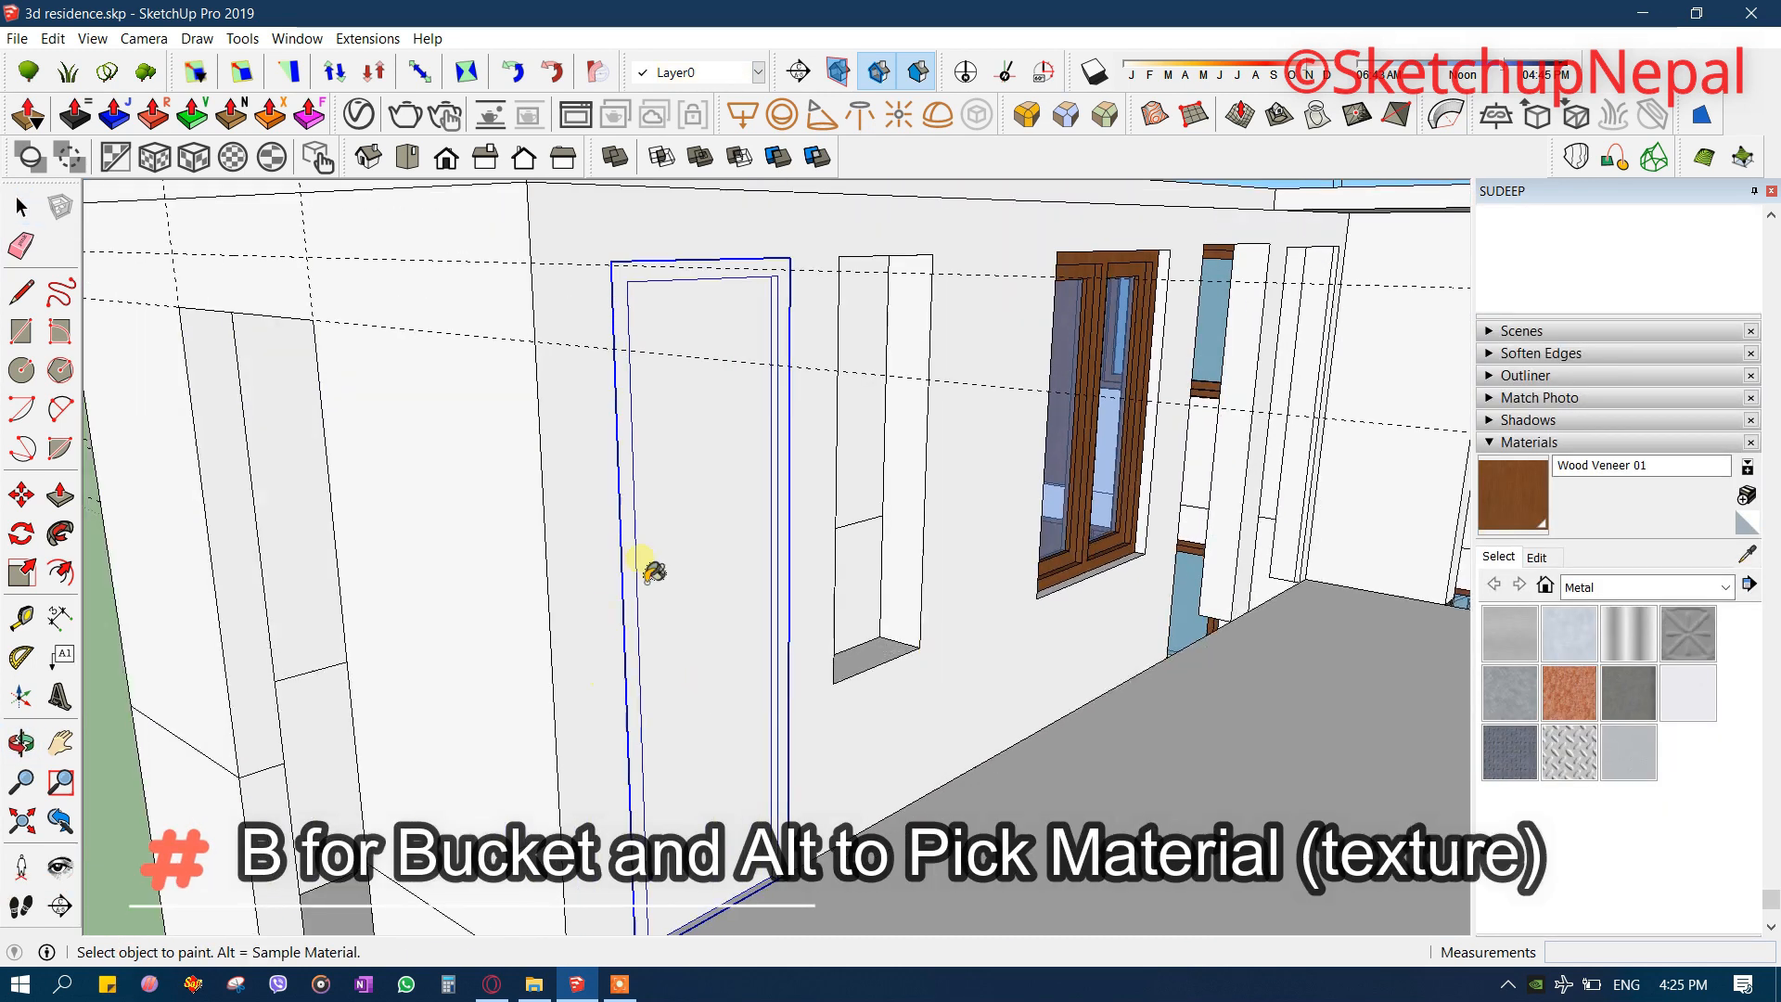
pyautogui.press('m')
pyautogui.click(749, 548)
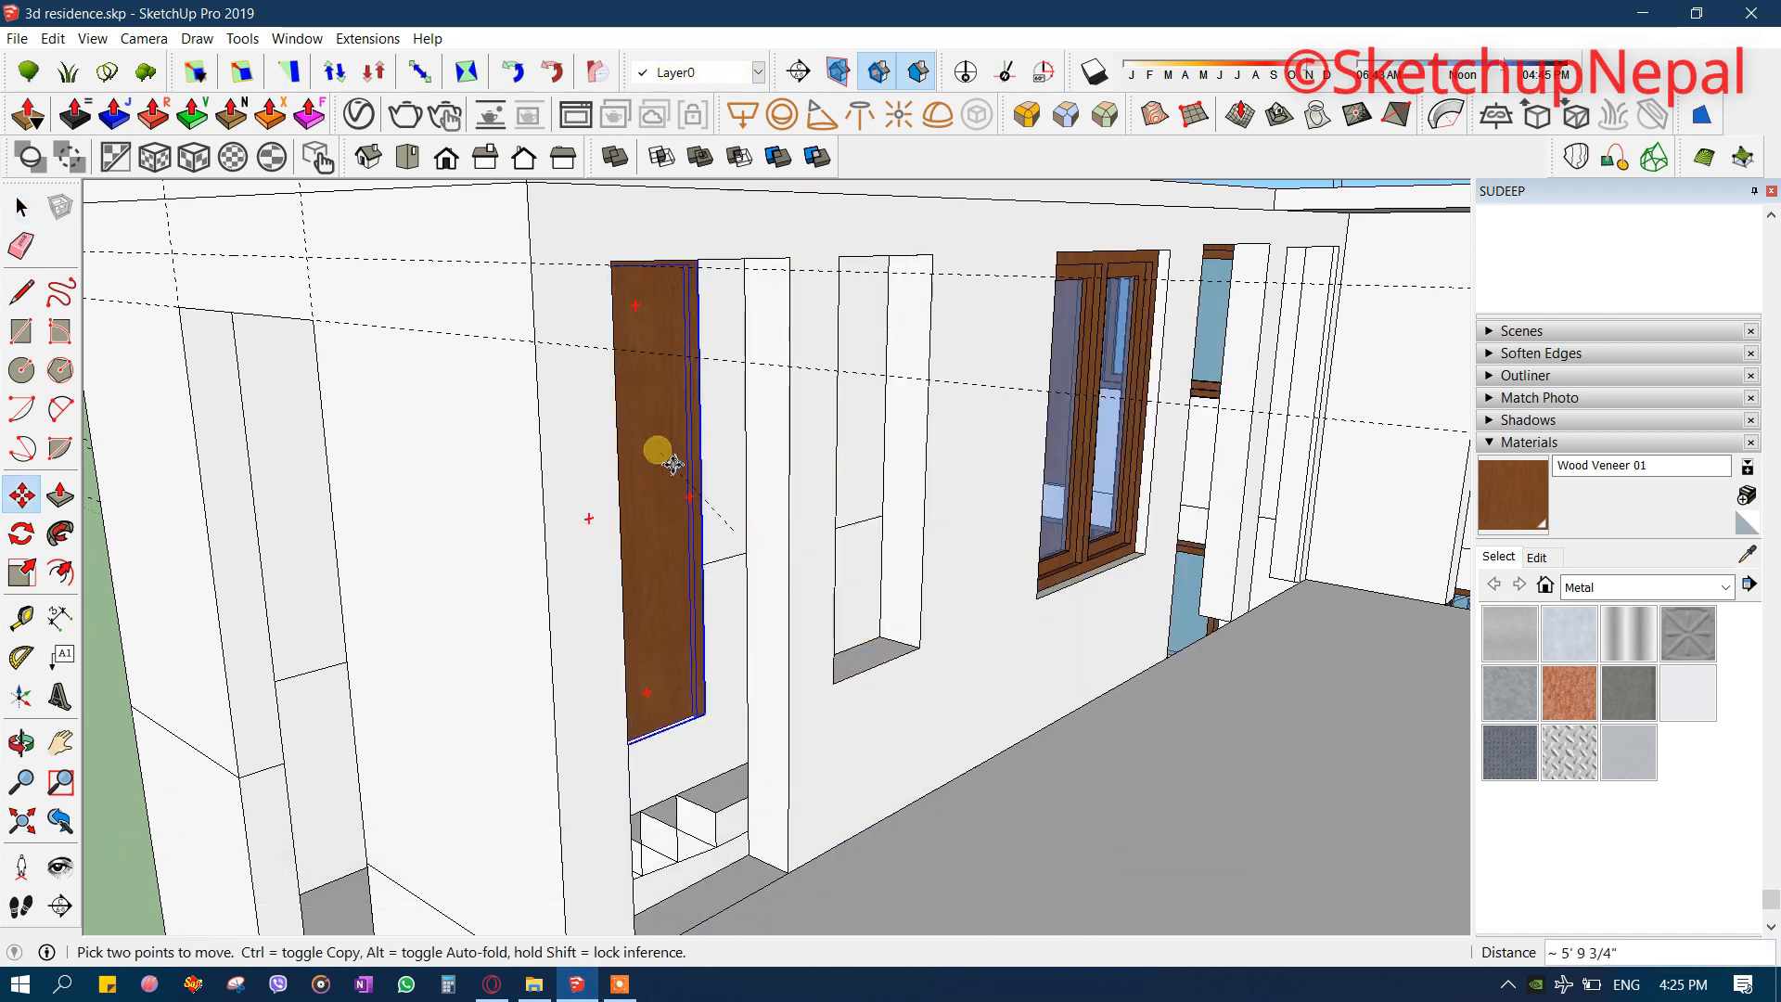
pyautogui.press('Escape')
# - Try rotating the door group outward about its lower hinge-side corner, and undo the rotation
pyautogui.moveTo(867, 449); pyautogui.dragTo(710, 585, button='middle')
pyautogui.scroll(5, 664, 673)
pyautogui.press('q')
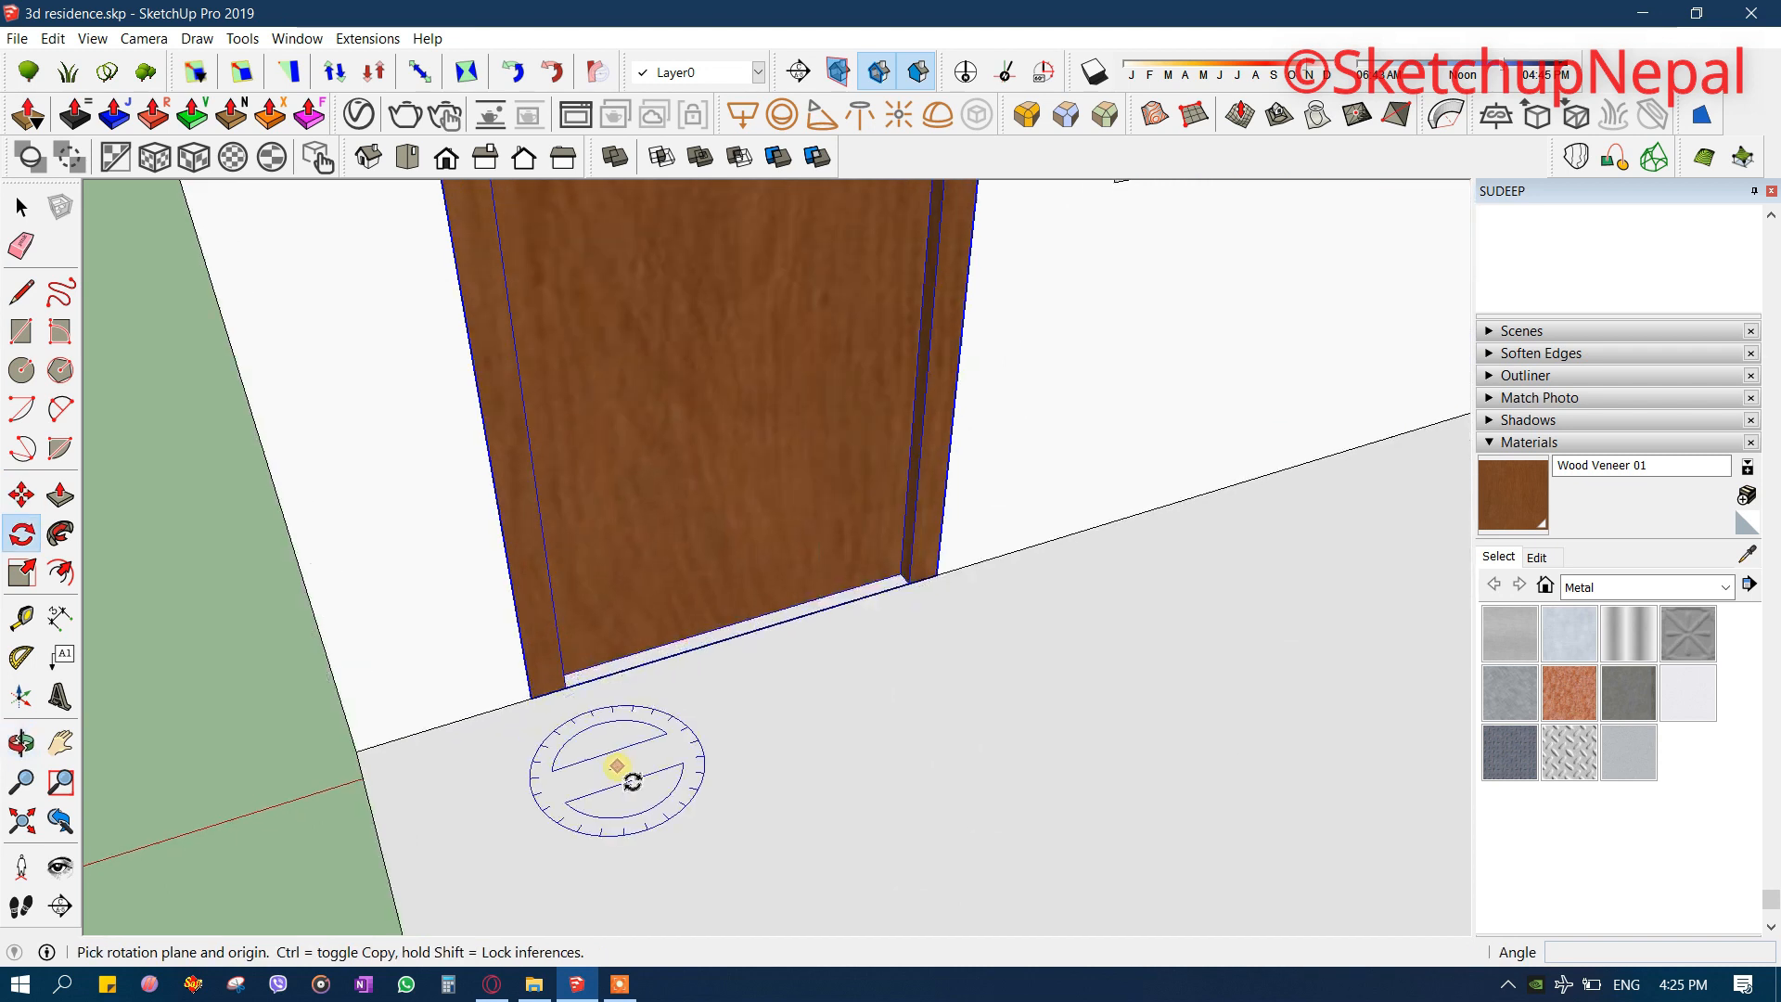
pyautogui.click(928, 561)
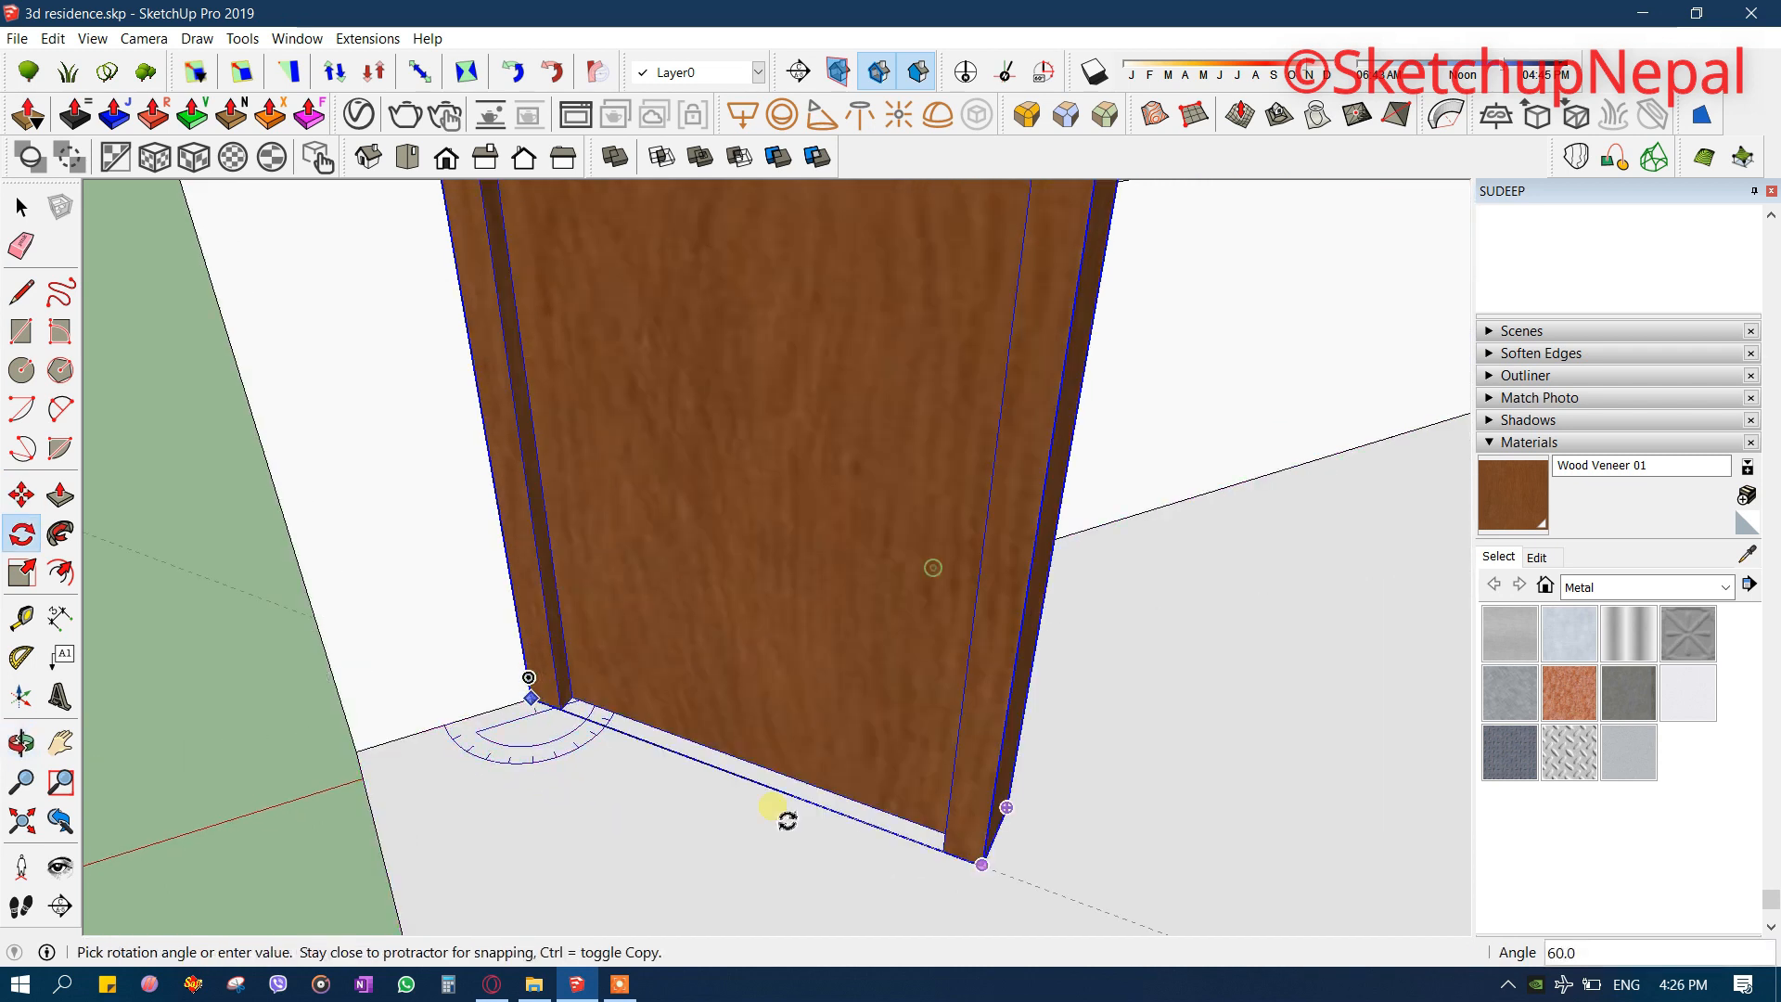
pyautogui.click(682, 805)
pyautogui.scroll(-4, 402, 783)
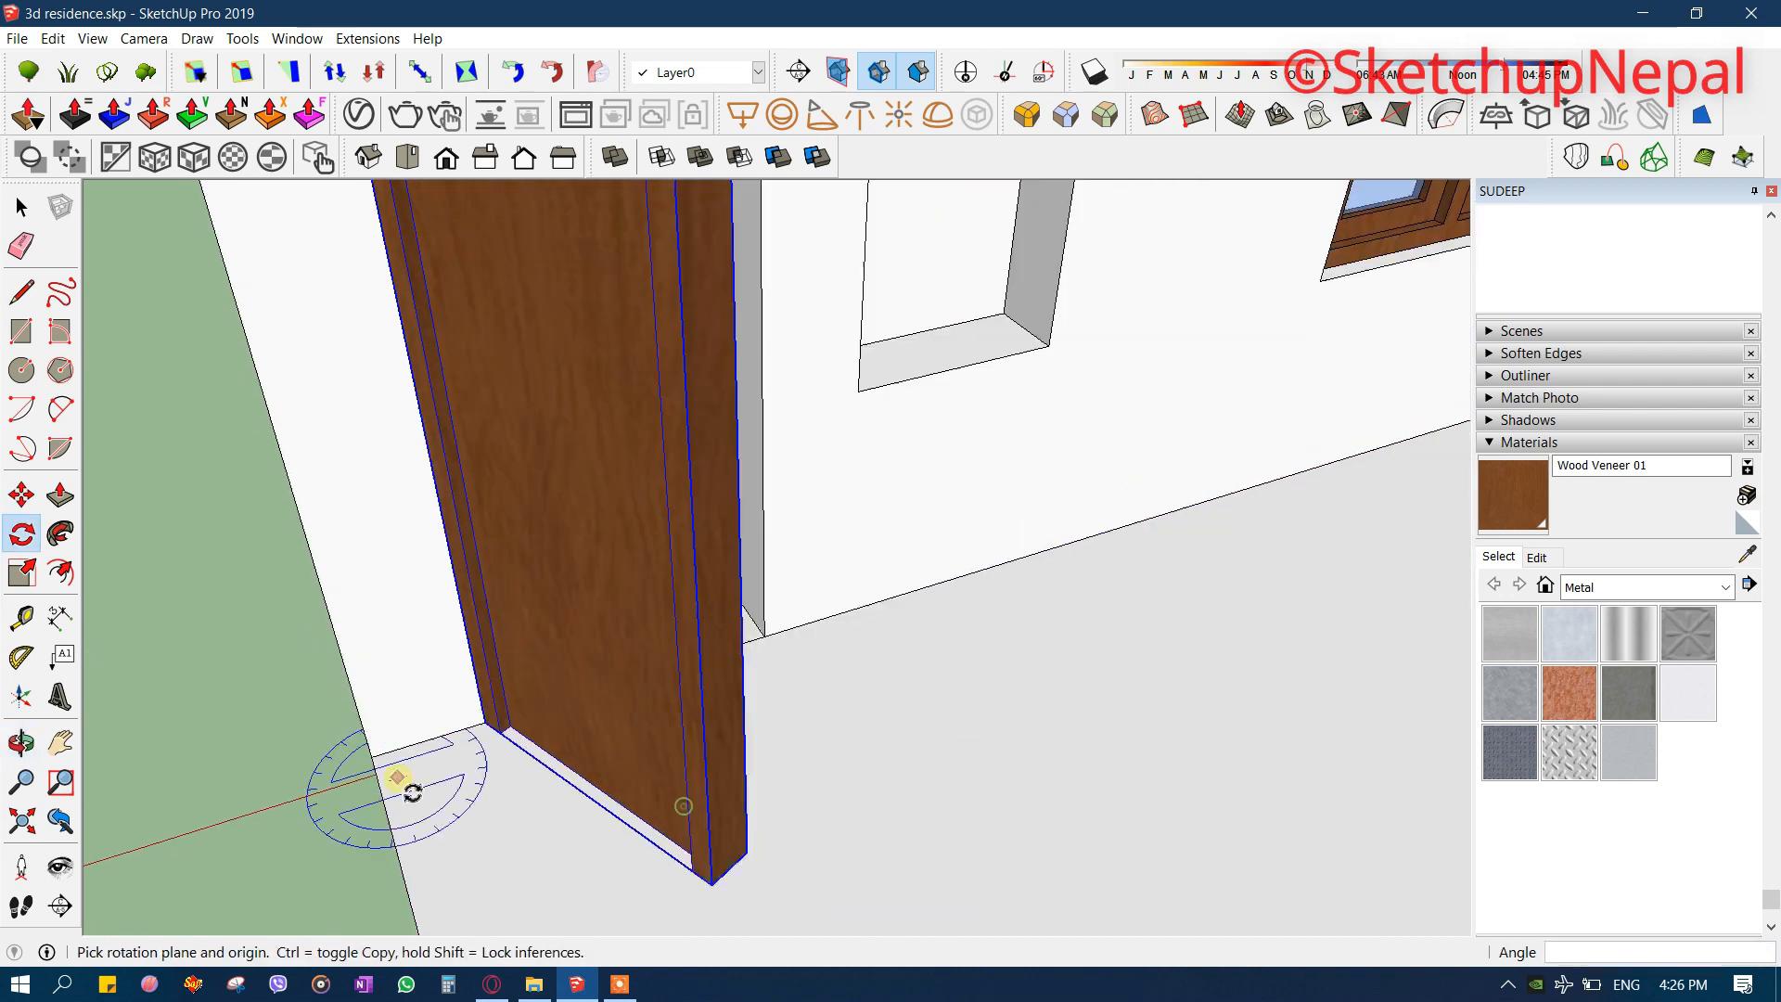
pyautogui.moveTo(401, 783); pyautogui.dragTo(843, 584, button='middle')
pyautogui.scroll(-4, 525, 720)
pyautogui.moveTo(525, 719); pyautogui.dragTo(759, 701, button='middle')
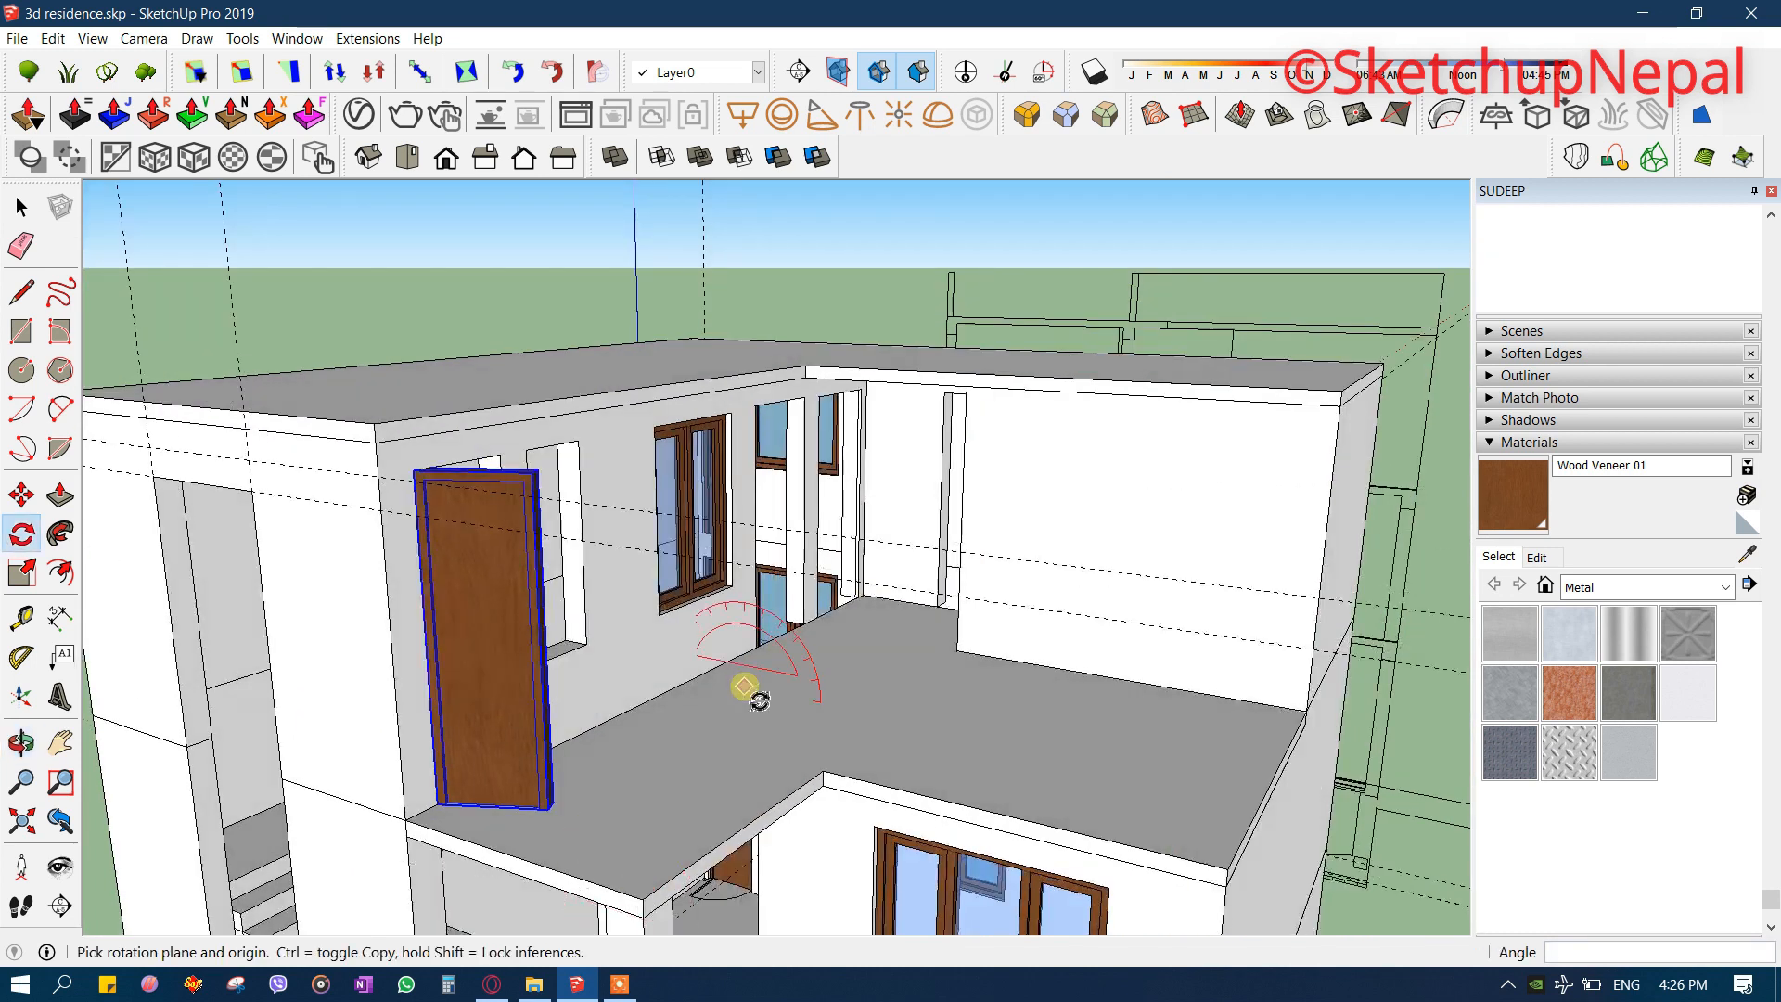
pyautogui.hotkey('ctrl', 'z')
# - Draw a rectangle filling the narrow window opening beside the new door and select its face
pyautogui.moveTo(736, 685); pyautogui.dragTo(390, 469, button='middle')
pyautogui.scroll(2, 238, 620)
pyautogui.scroll(4, 398, 453)
pyautogui.press('r')
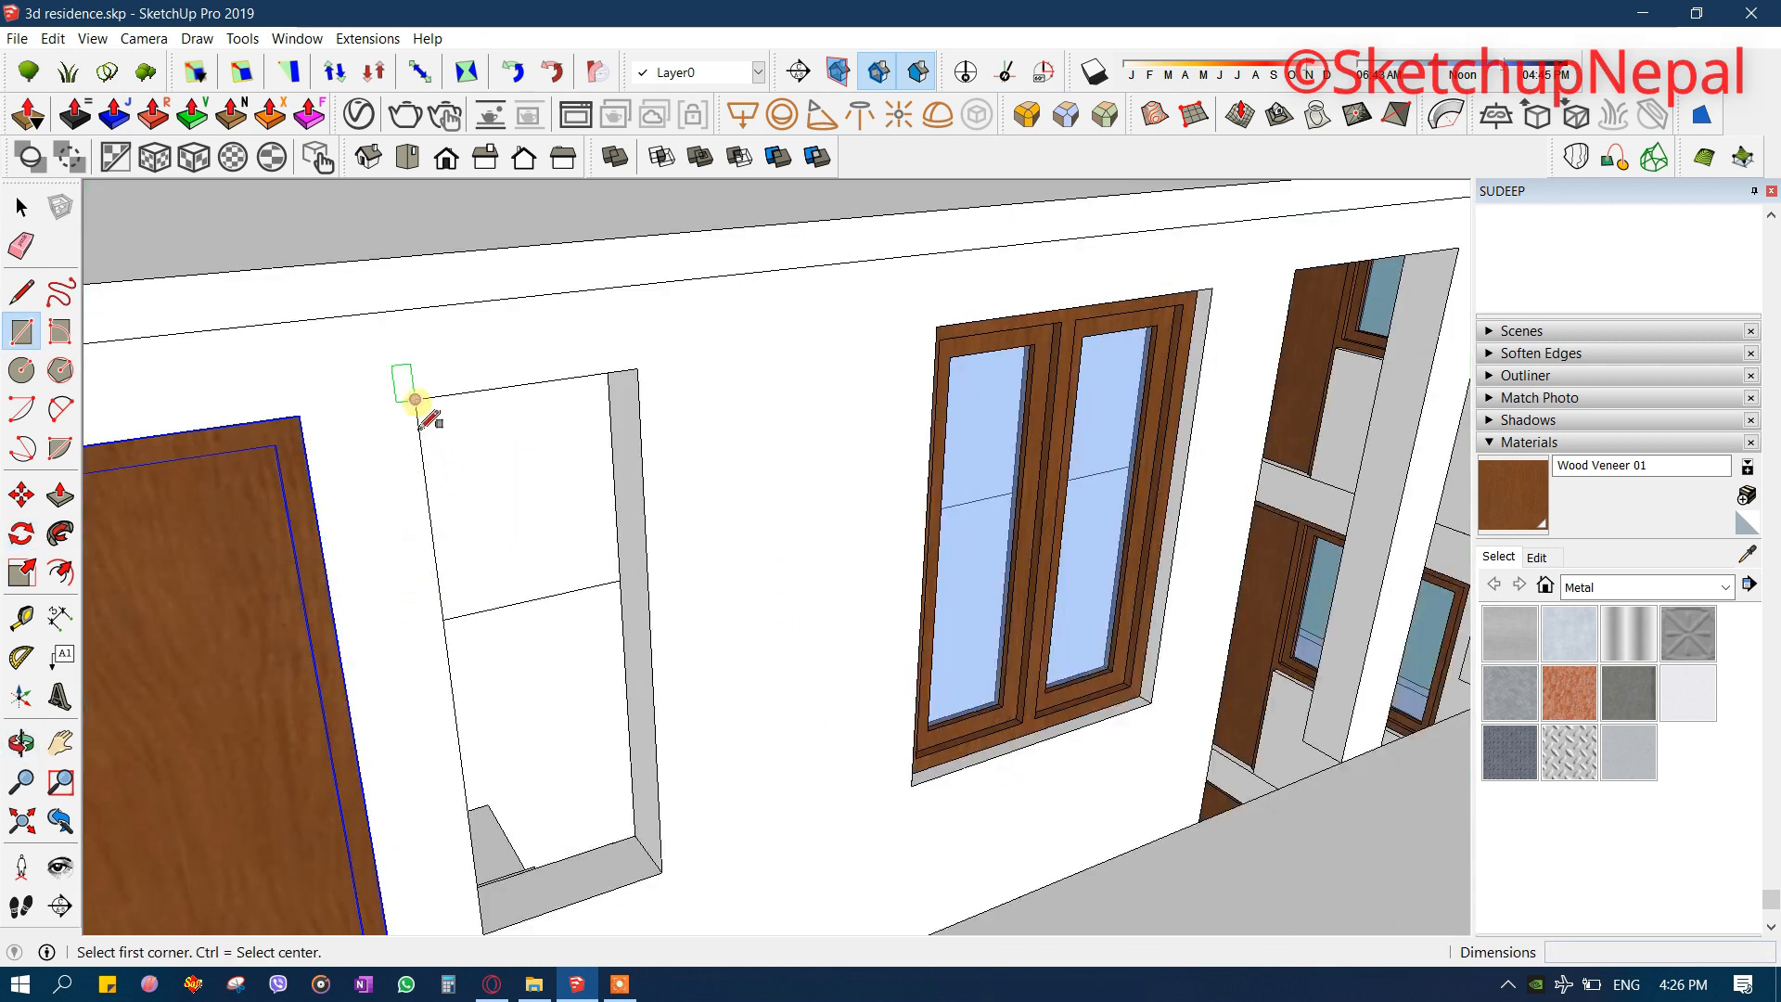
pyautogui.click(661, 872)
pyautogui.press('space')
pyautogui.scroll(-3, 664, 684)
pyautogui.scroll(2, 583, 614)
pyautogui.click(582, 614)
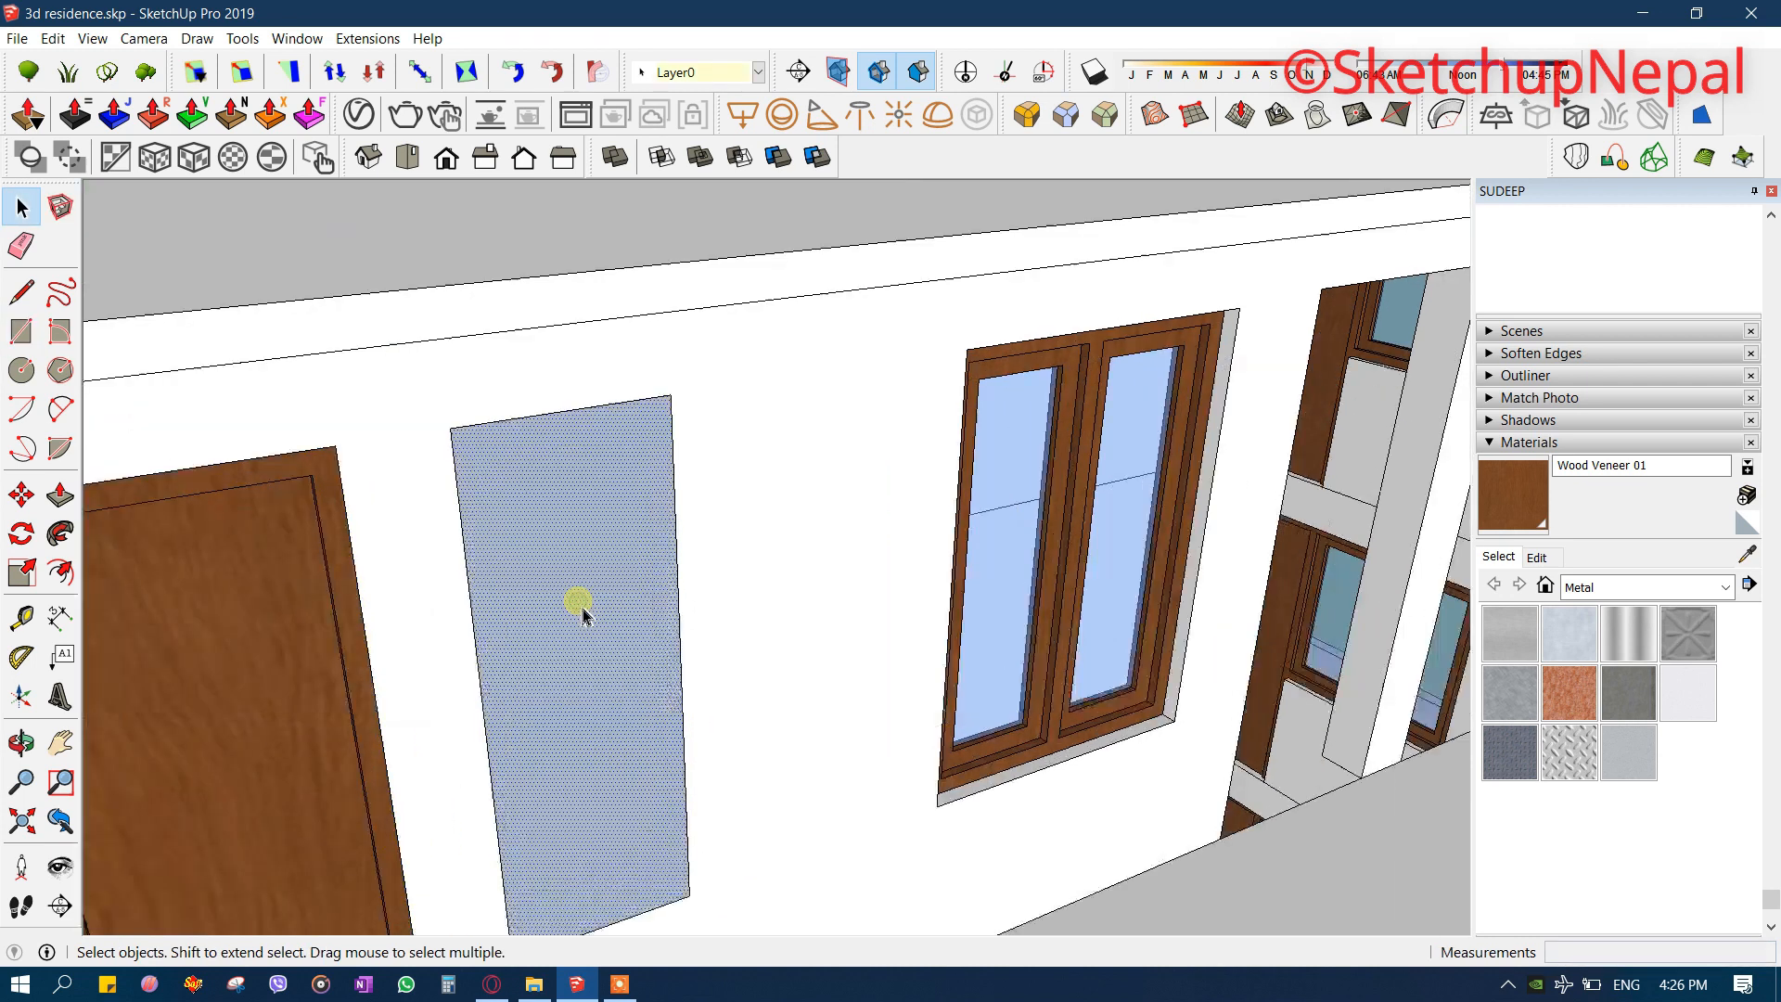
# - Offset the narrow window face inward by 2 inches and erase the inner face, leaving only the frame border
pyautogui.click(535, 488)
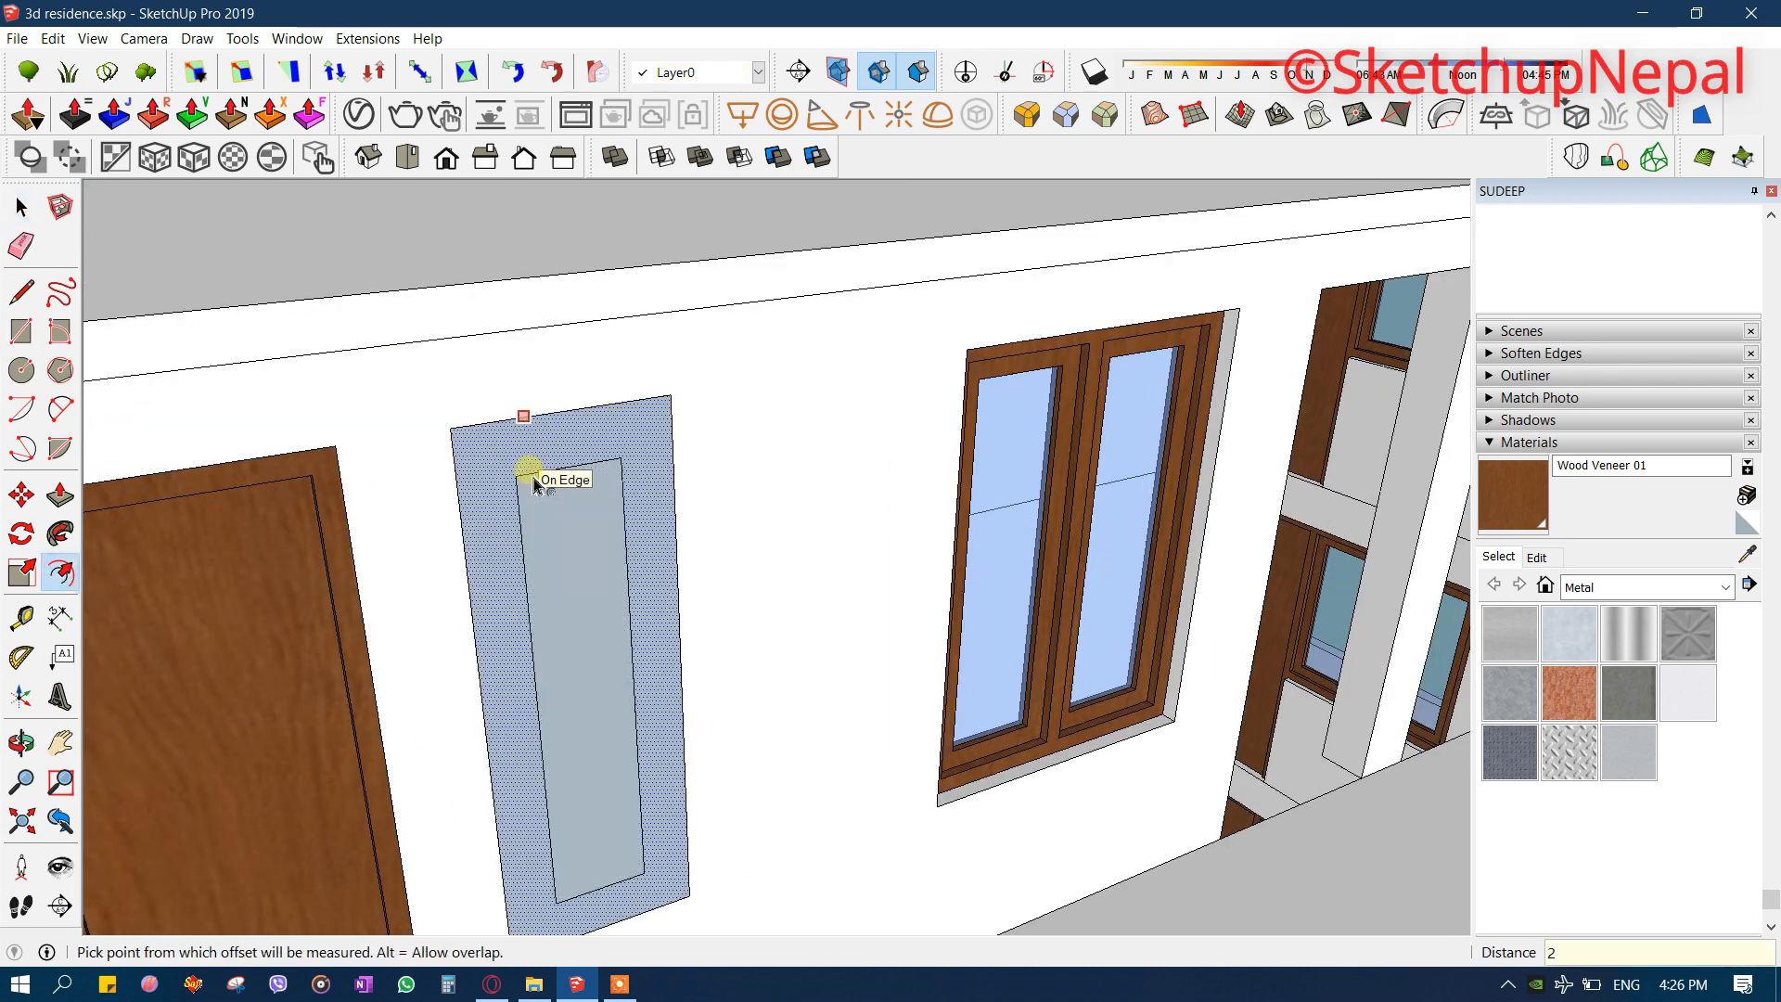
pyautogui.press('space')
pyautogui.rightClick(576, 489)
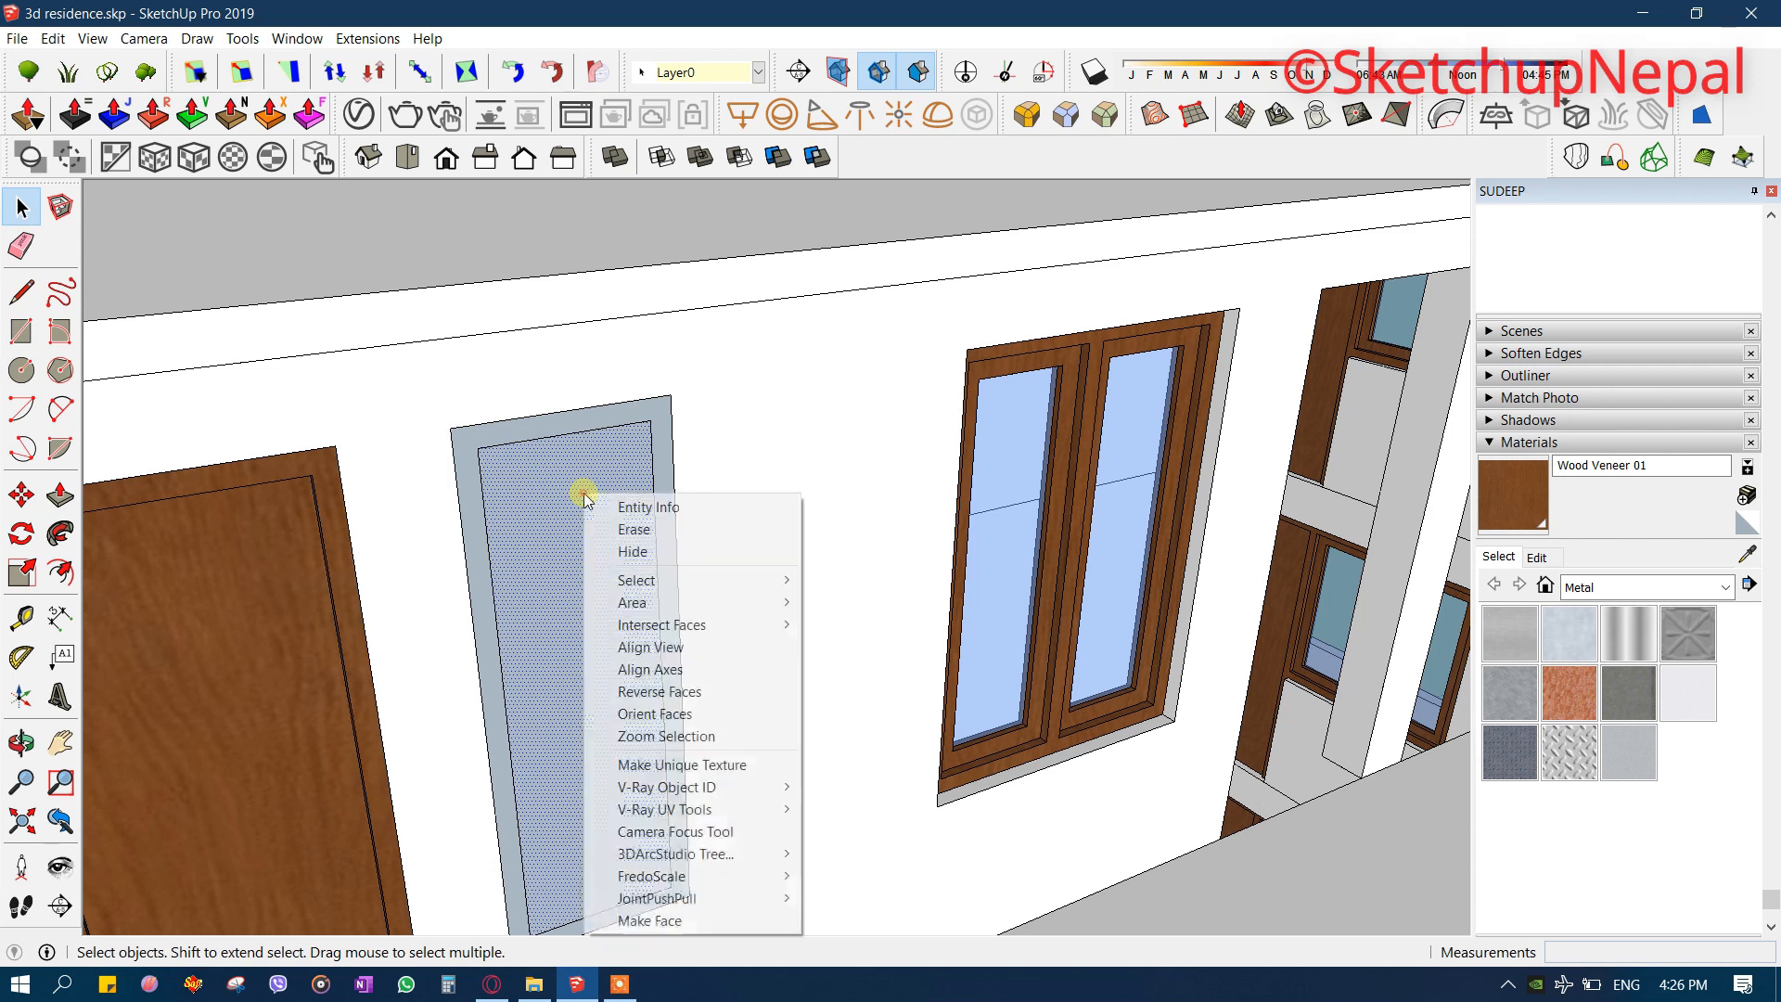
pyautogui.click(640, 531)
# - Extrude the narrow window's frame border by 5 inches
pyautogui.scroll(-5, 646, 542)
pyautogui.moveTo(545, 544); pyautogui.dragTo(449, 664, button='middle')
pyautogui.scroll(6, 680, 720)
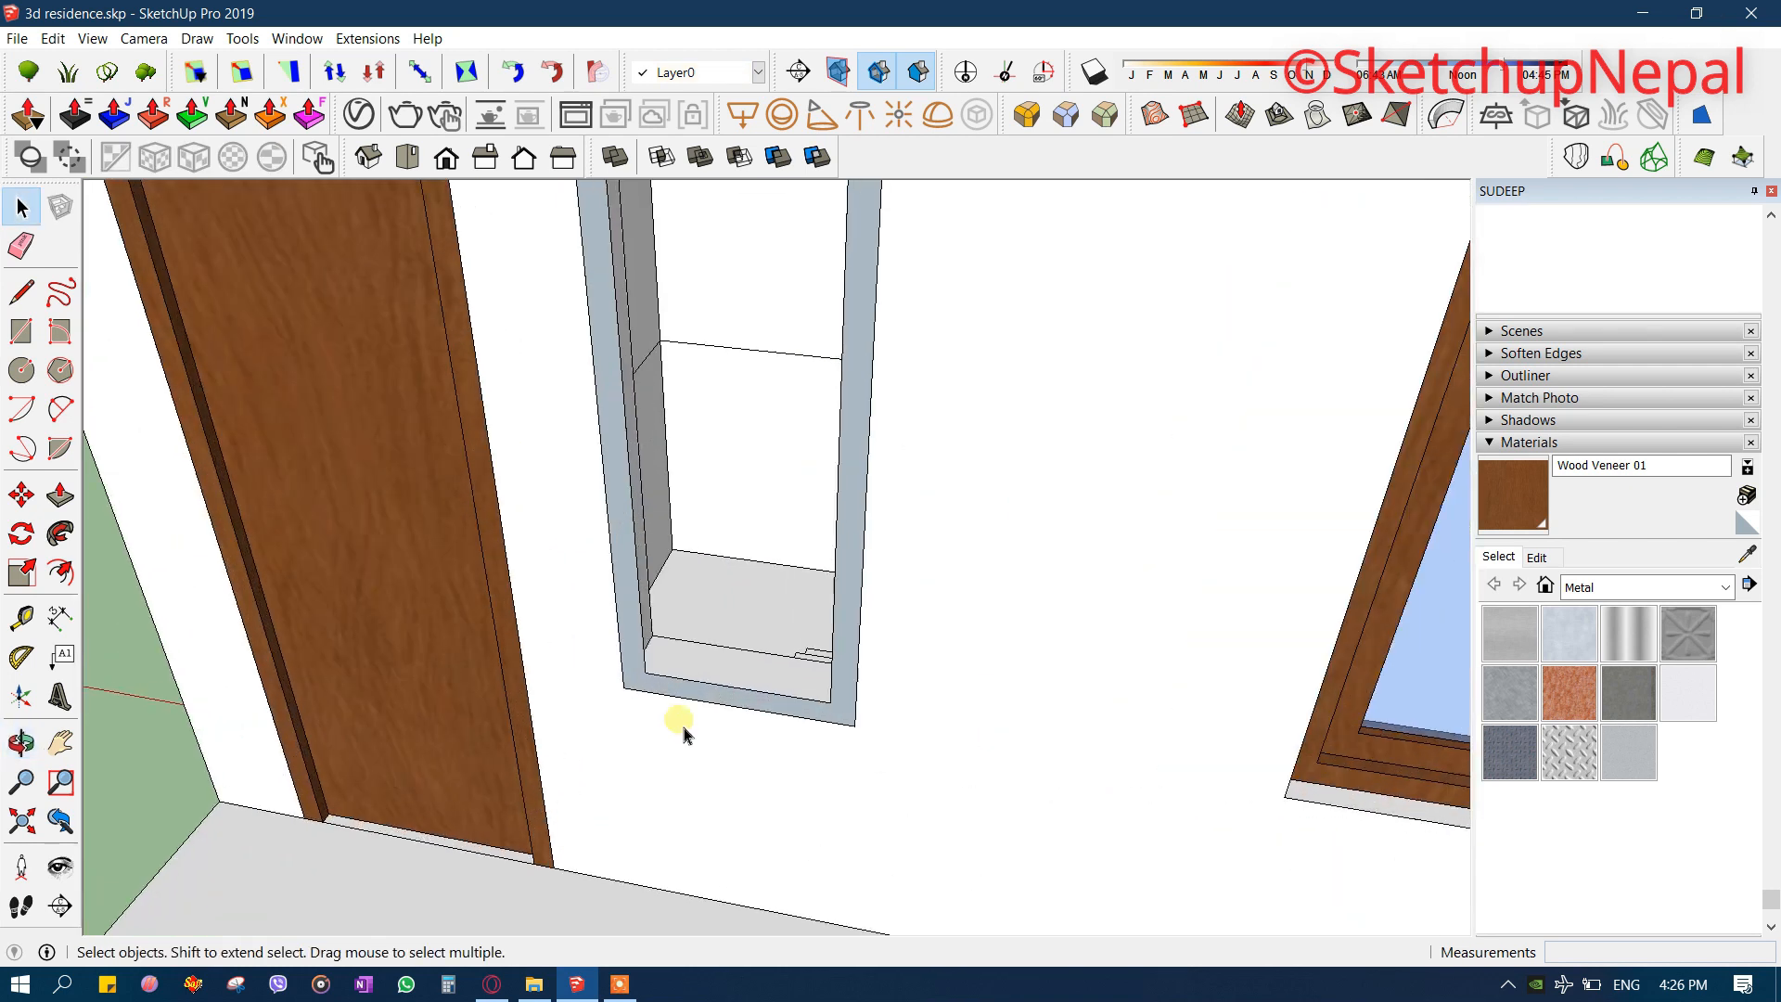
pyautogui.scroll(1, 691, 699)
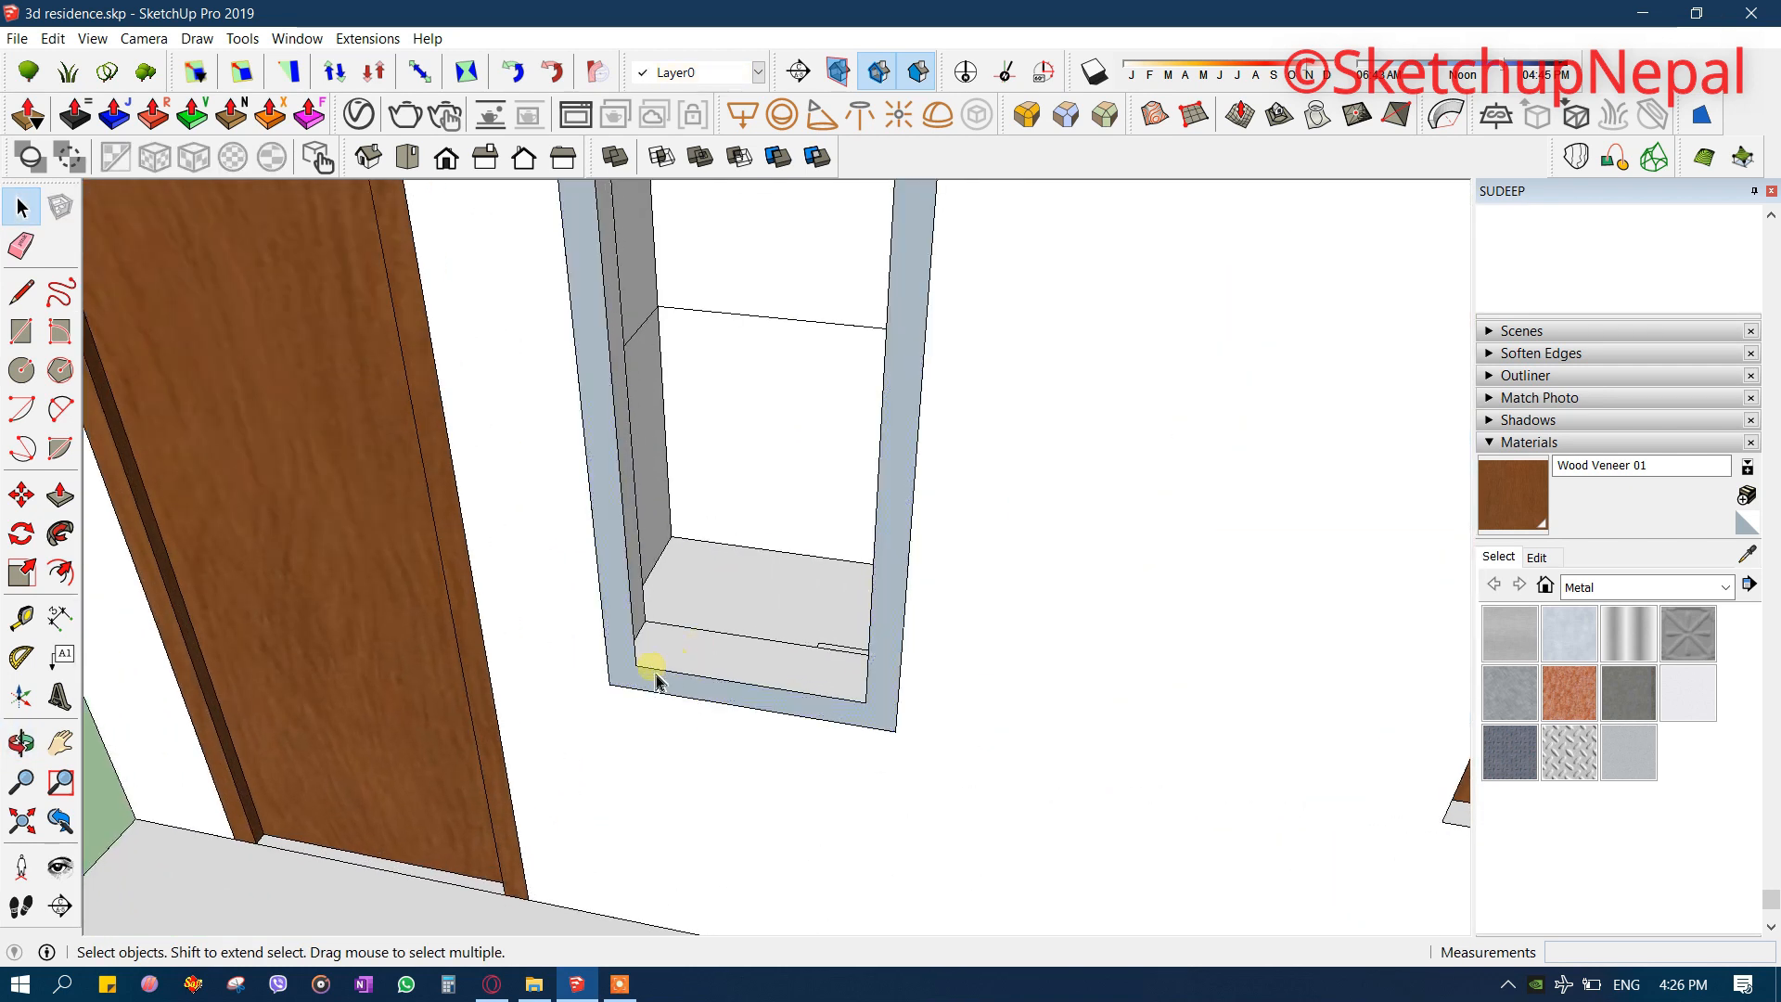
pyautogui.press('p')
pyautogui.press('Return')
# - Examine how the existing double window and the door sit in the wall beside the new frame
pyautogui.scroll(-4, 675, 640)
pyautogui.moveTo(683, 684); pyautogui.dragTo(847, 453, button='middle')
pyautogui.scroll(-3, 846, 453)
pyautogui.scroll(4, 738, 417)
pyautogui.moveTo(737, 417); pyautogui.dragTo(747, 474, button='middle')
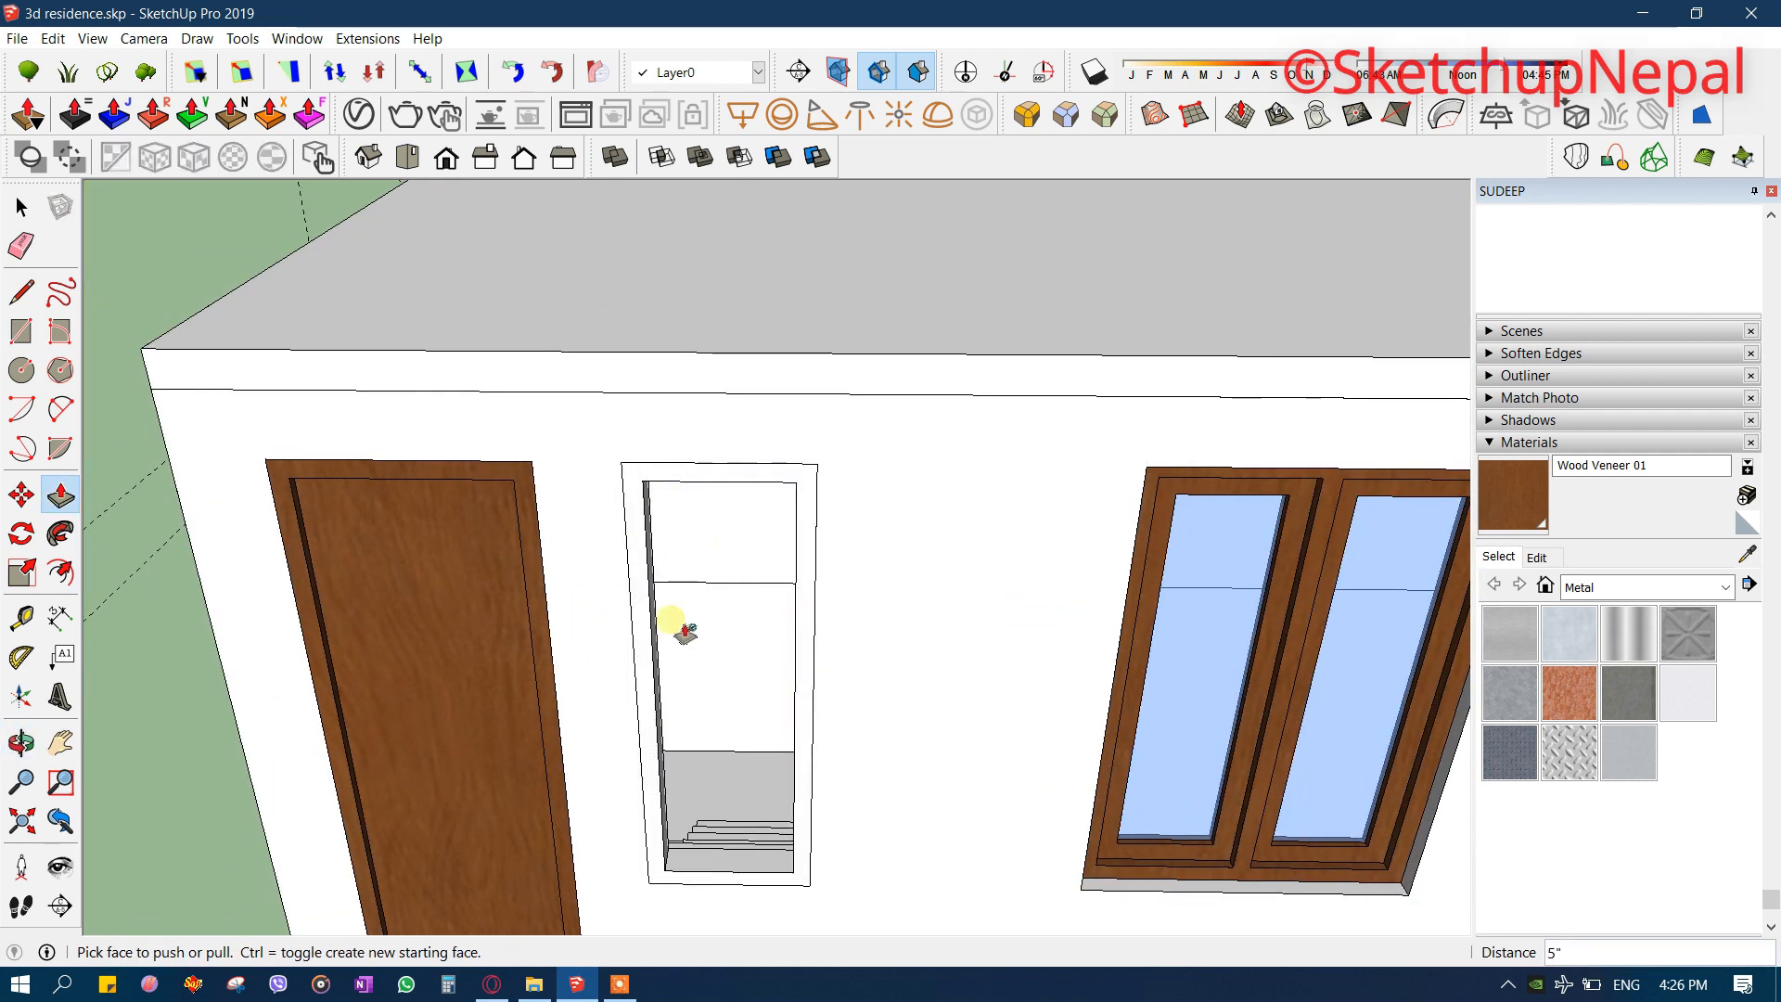
pyautogui.scroll(-3, 685, 633)
pyautogui.moveTo(1053, 366); pyautogui.dragTo(720, 274, button='middle')
pyautogui.scroll(4, 777, 442)
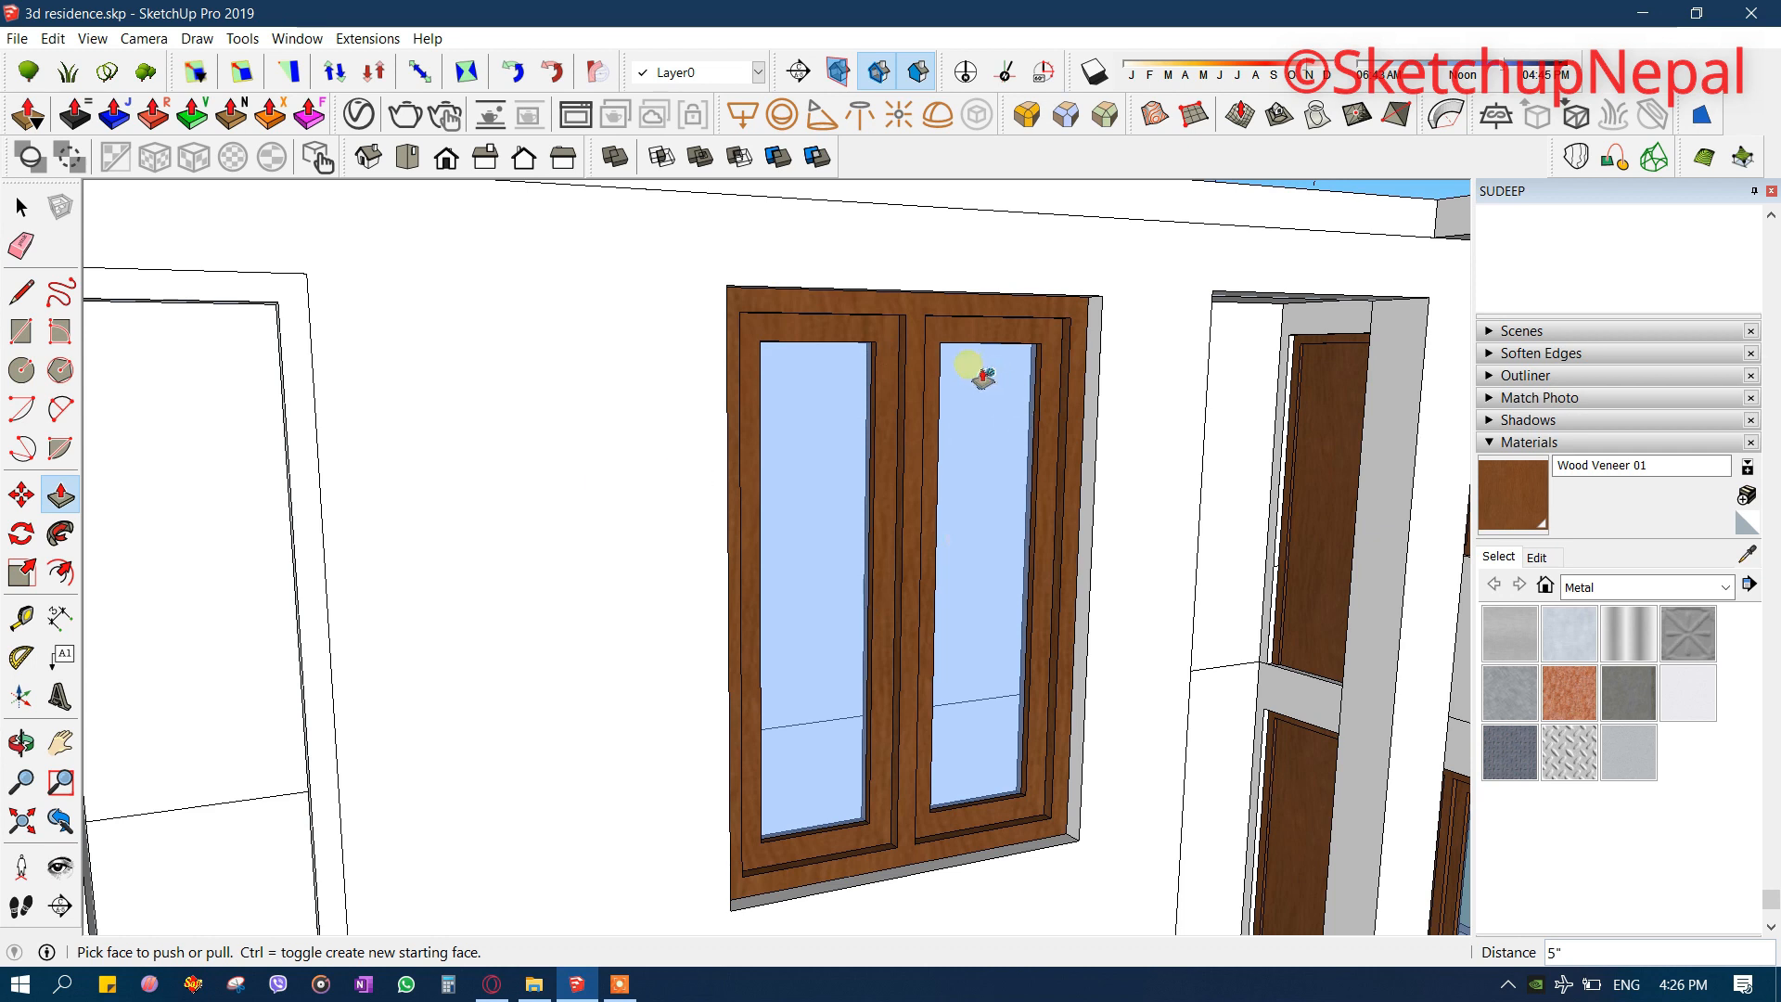
pyautogui.scroll(-3, 1057, 593)
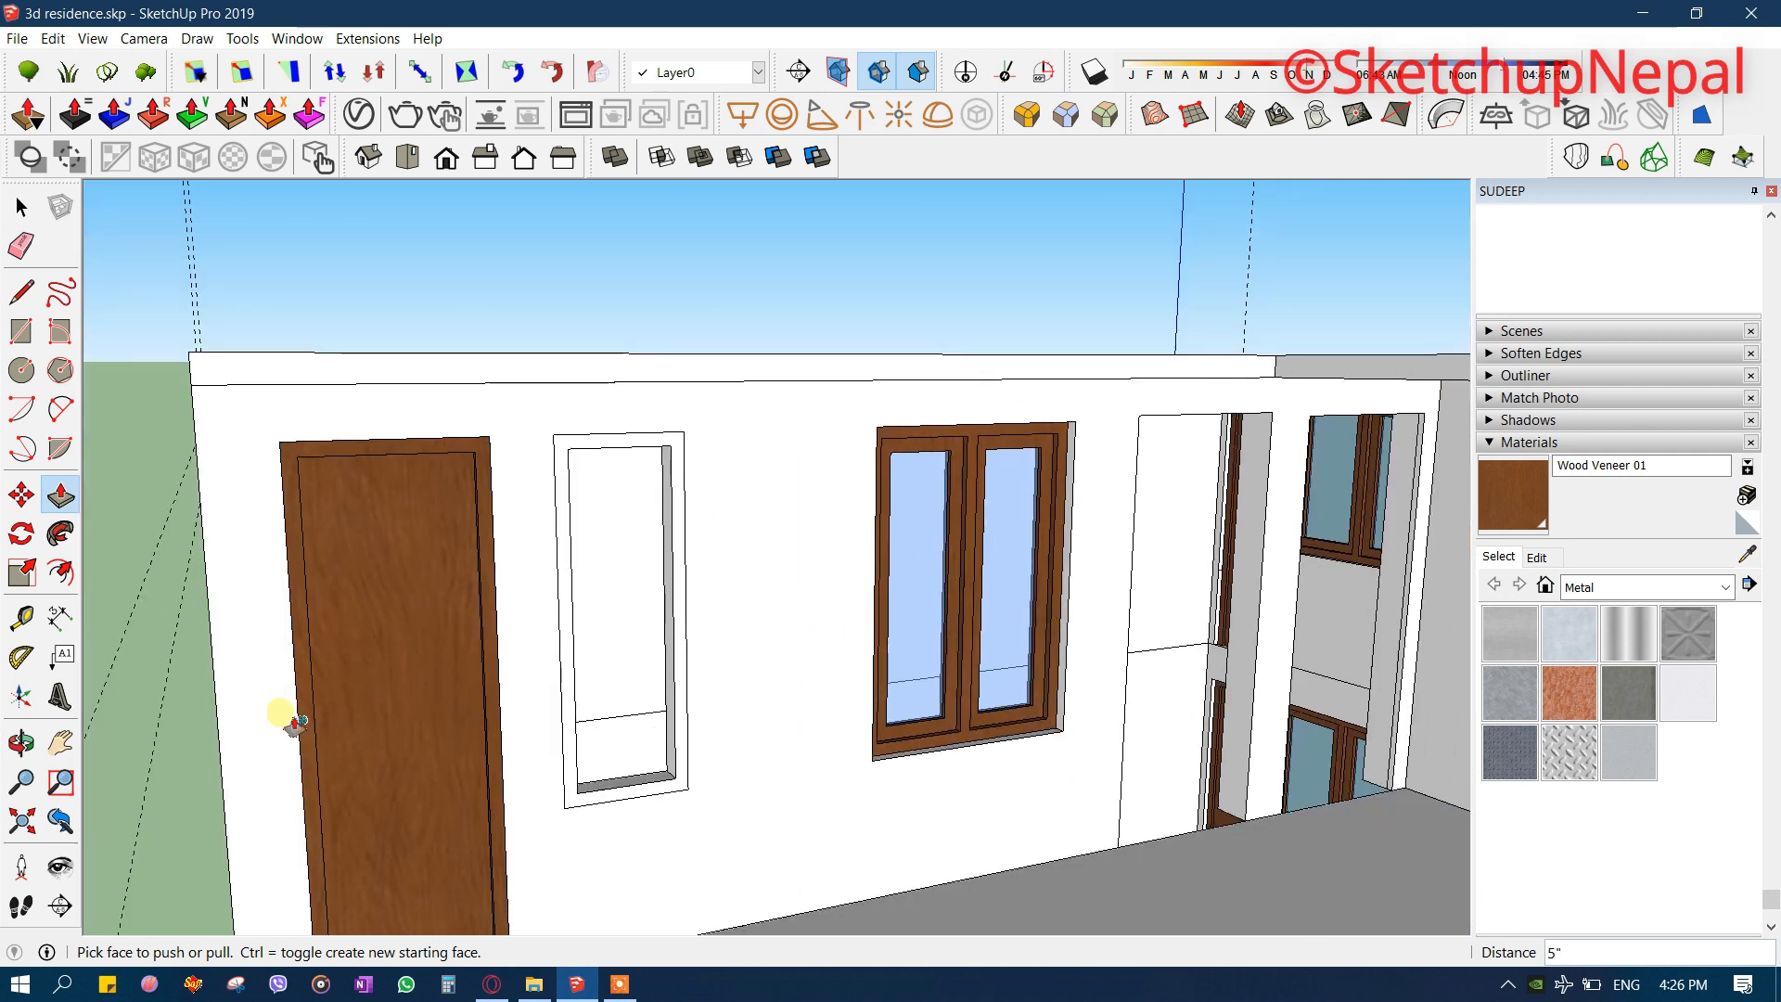
pyautogui.scroll(-2, 442, 755)
# - Move the narrow window frame back from the wall surface into its opening, using its lower corner as the base point
pyautogui.scroll(6, 596, 696)
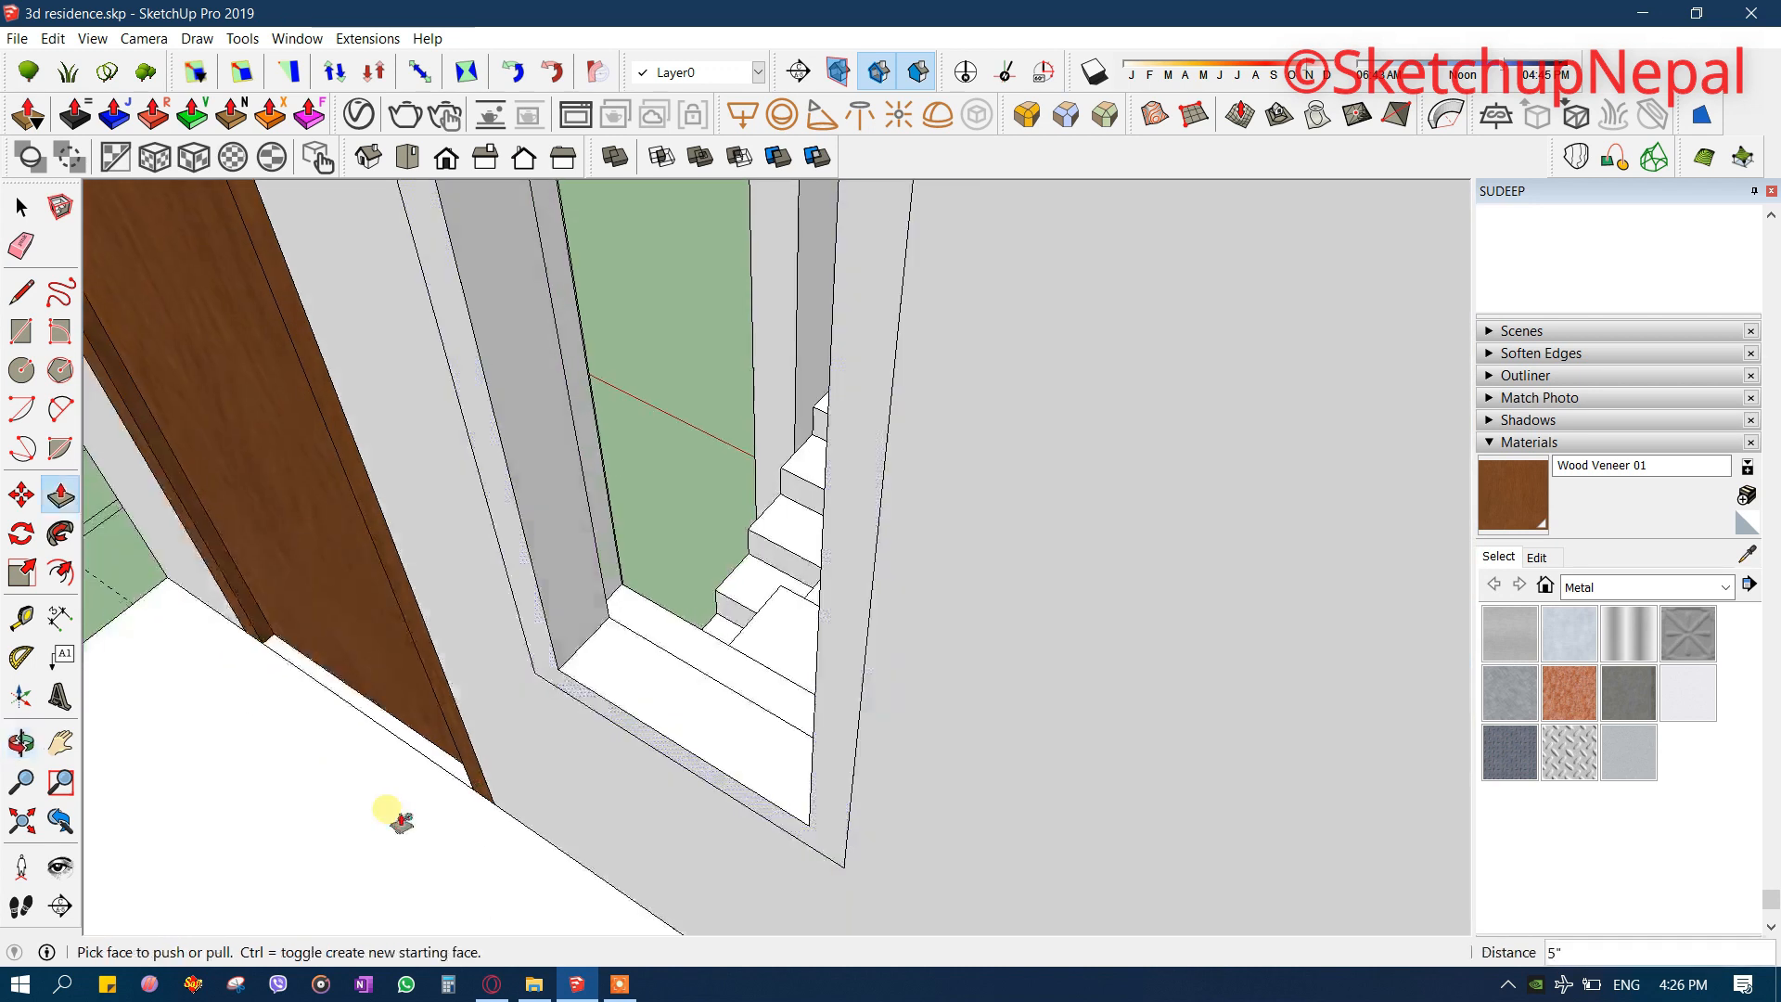
pyautogui.scroll(-3, 588, 696)
pyautogui.press('space')
pyautogui.click(596, 676)
pyautogui.press('m')
pyautogui.scroll(3, 580, 770)
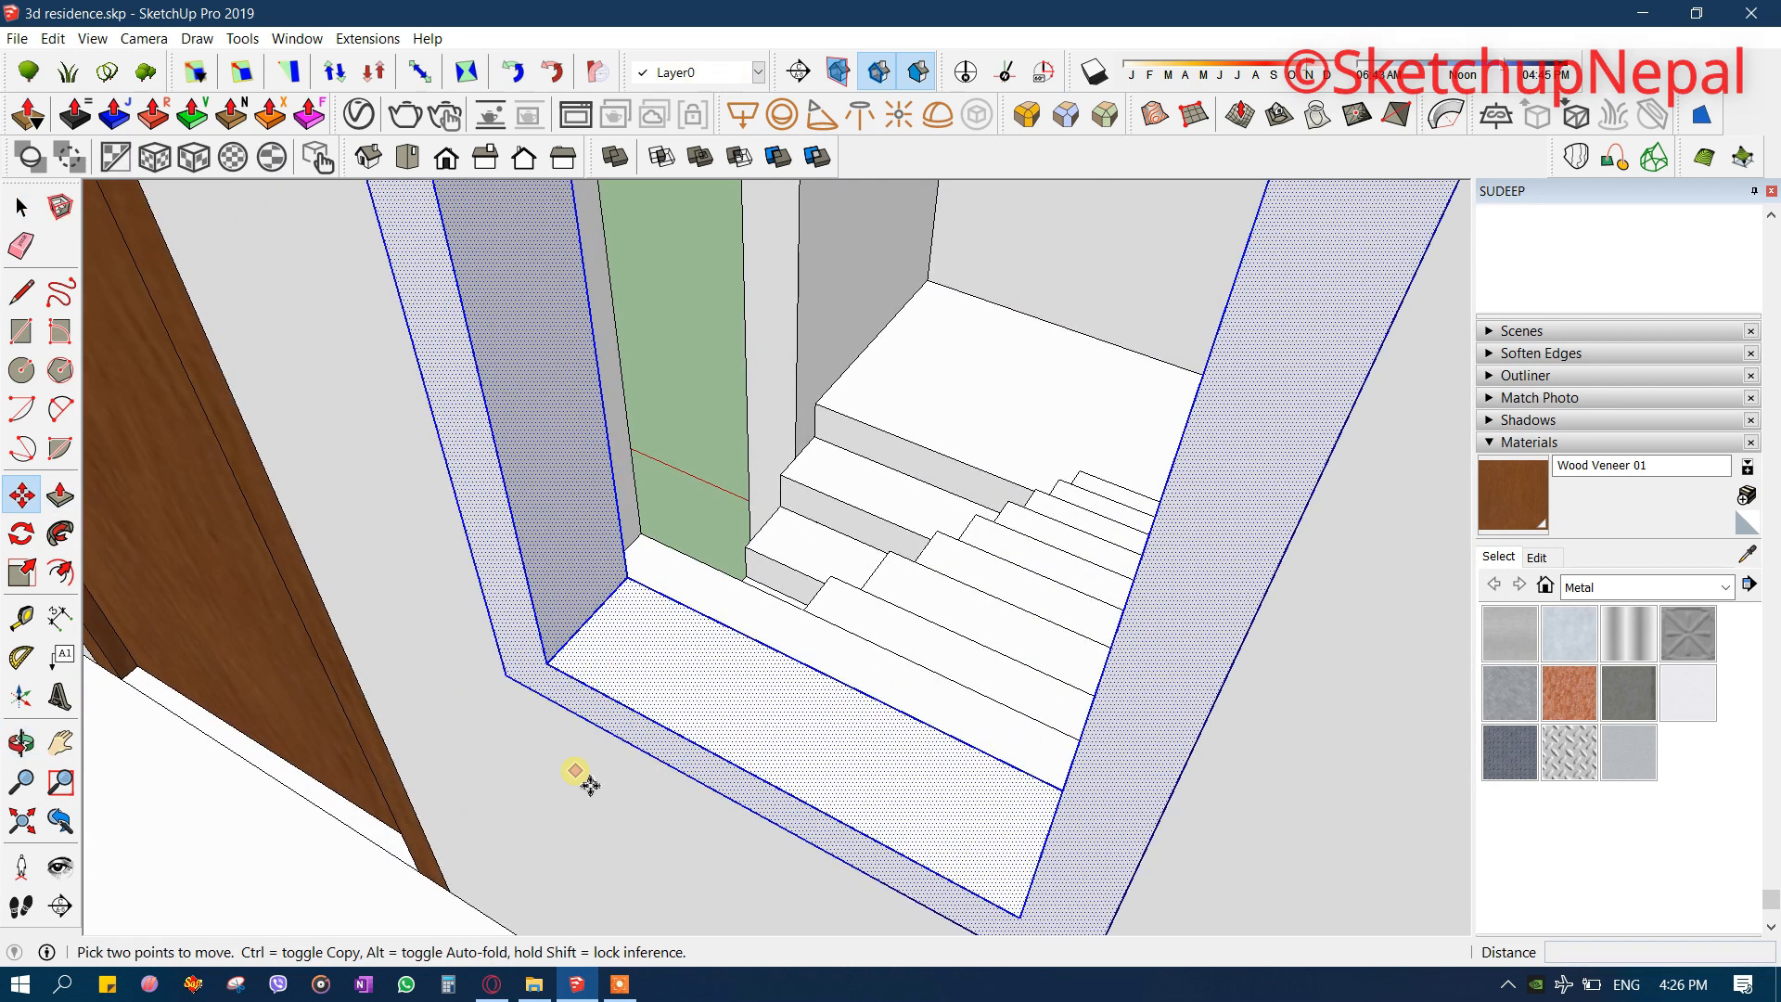
pyautogui.scroll(1, 575, 770)
pyautogui.click(472, 622)
pyautogui.click(554, 556)
pyautogui.scroll(-3, 484, 647)
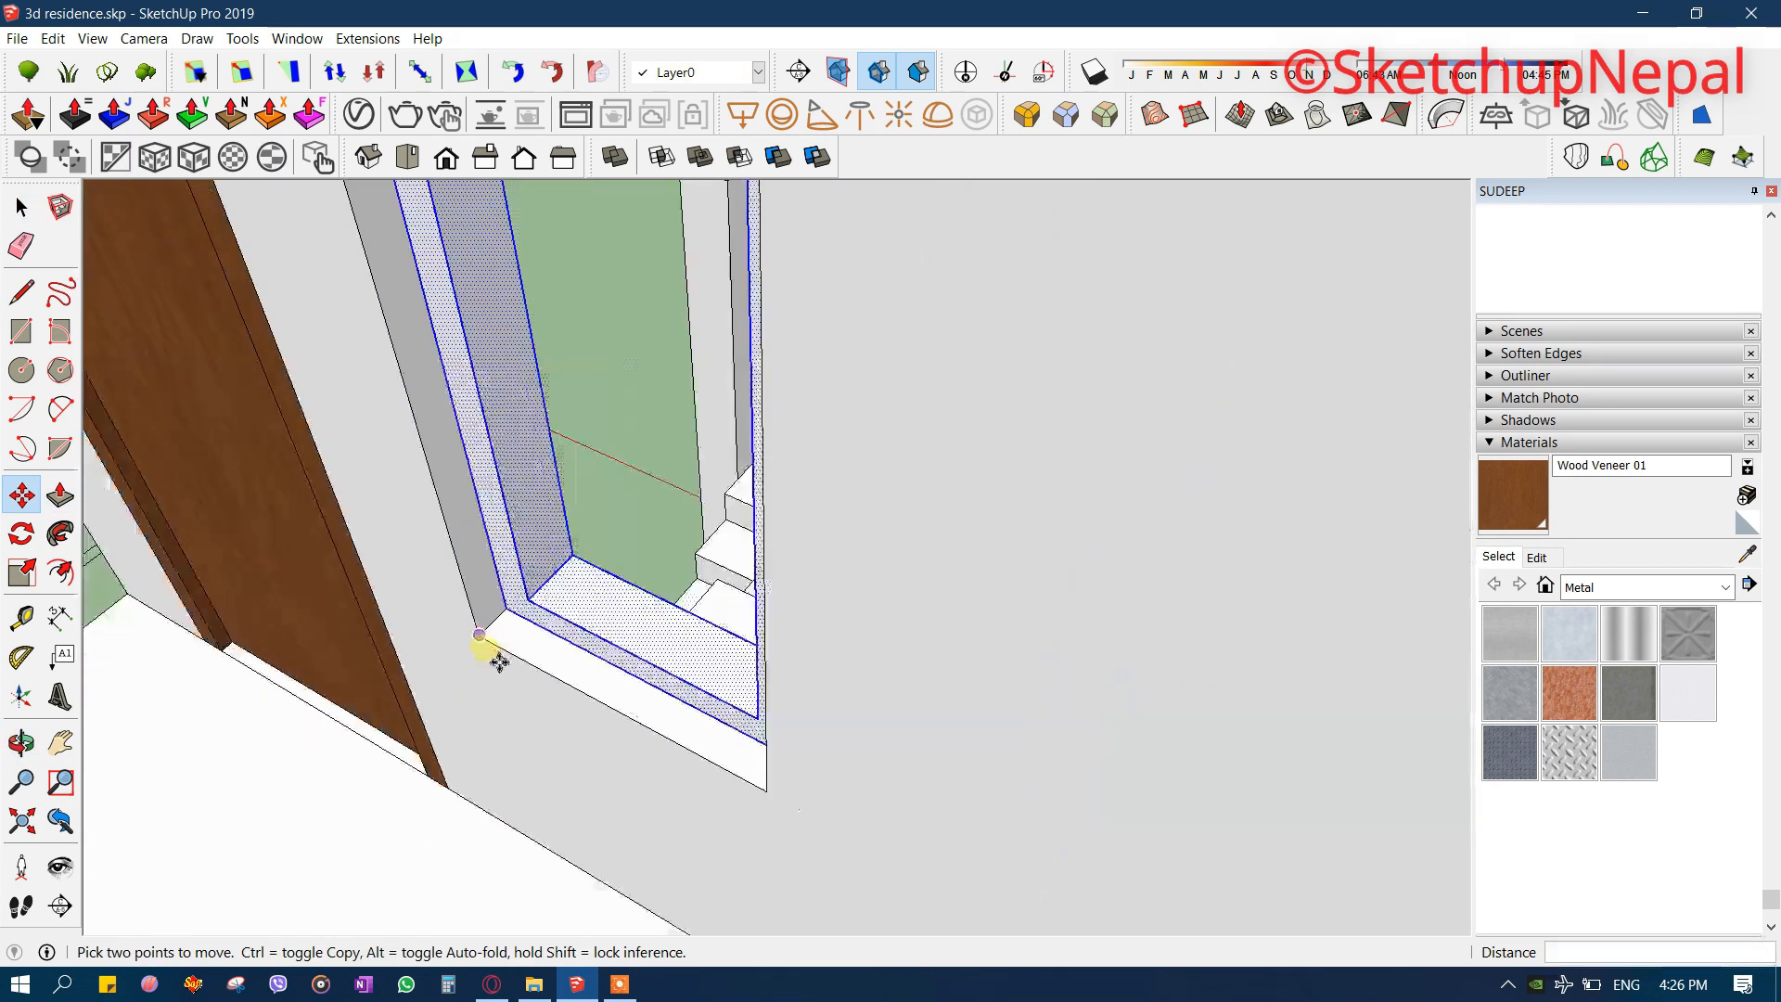
# - Draw a 1' 7" by 5' 3" rectangle filling the inside of the narrow window frame and select its face
pyautogui.scroll(-2, 485, 647)
pyautogui.moveTo(484, 648); pyautogui.dragTo(729, 562, button='middle')
pyautogui.scroll(-5, 602, 611)
pyautogui.scroll(4, 586, 470)
pyautogui.moveTo(588, 470)
pyautogui.mouseDown(button='middle')
pyautogui.moveTo(621, 427)
pyautogui.moveTo(583, 436)
pyautogui.mouseUp(button='middle')
pyautogui.press('r')
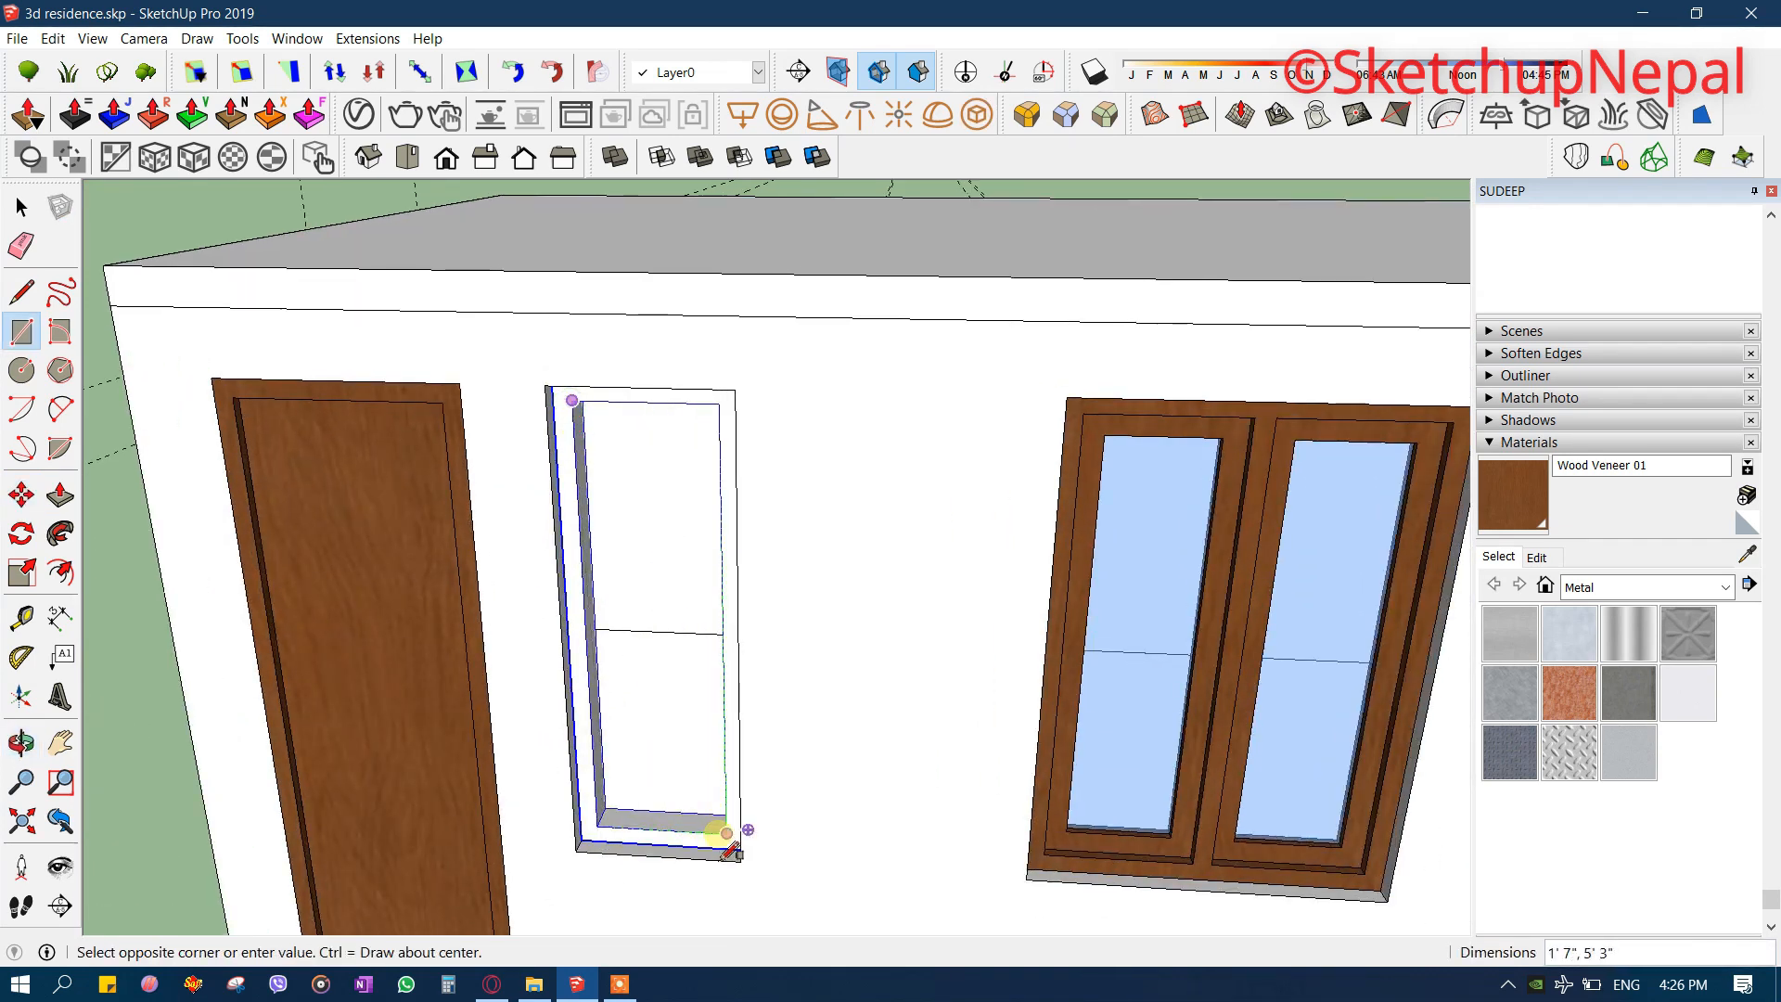
pyautogui.click(726, 833)
pyautogui.scroll(2, 636, 604)
pyautogui.press('space')
pyautogui.scroll(1, 597, 610)
pyautogui.click(596, 610)
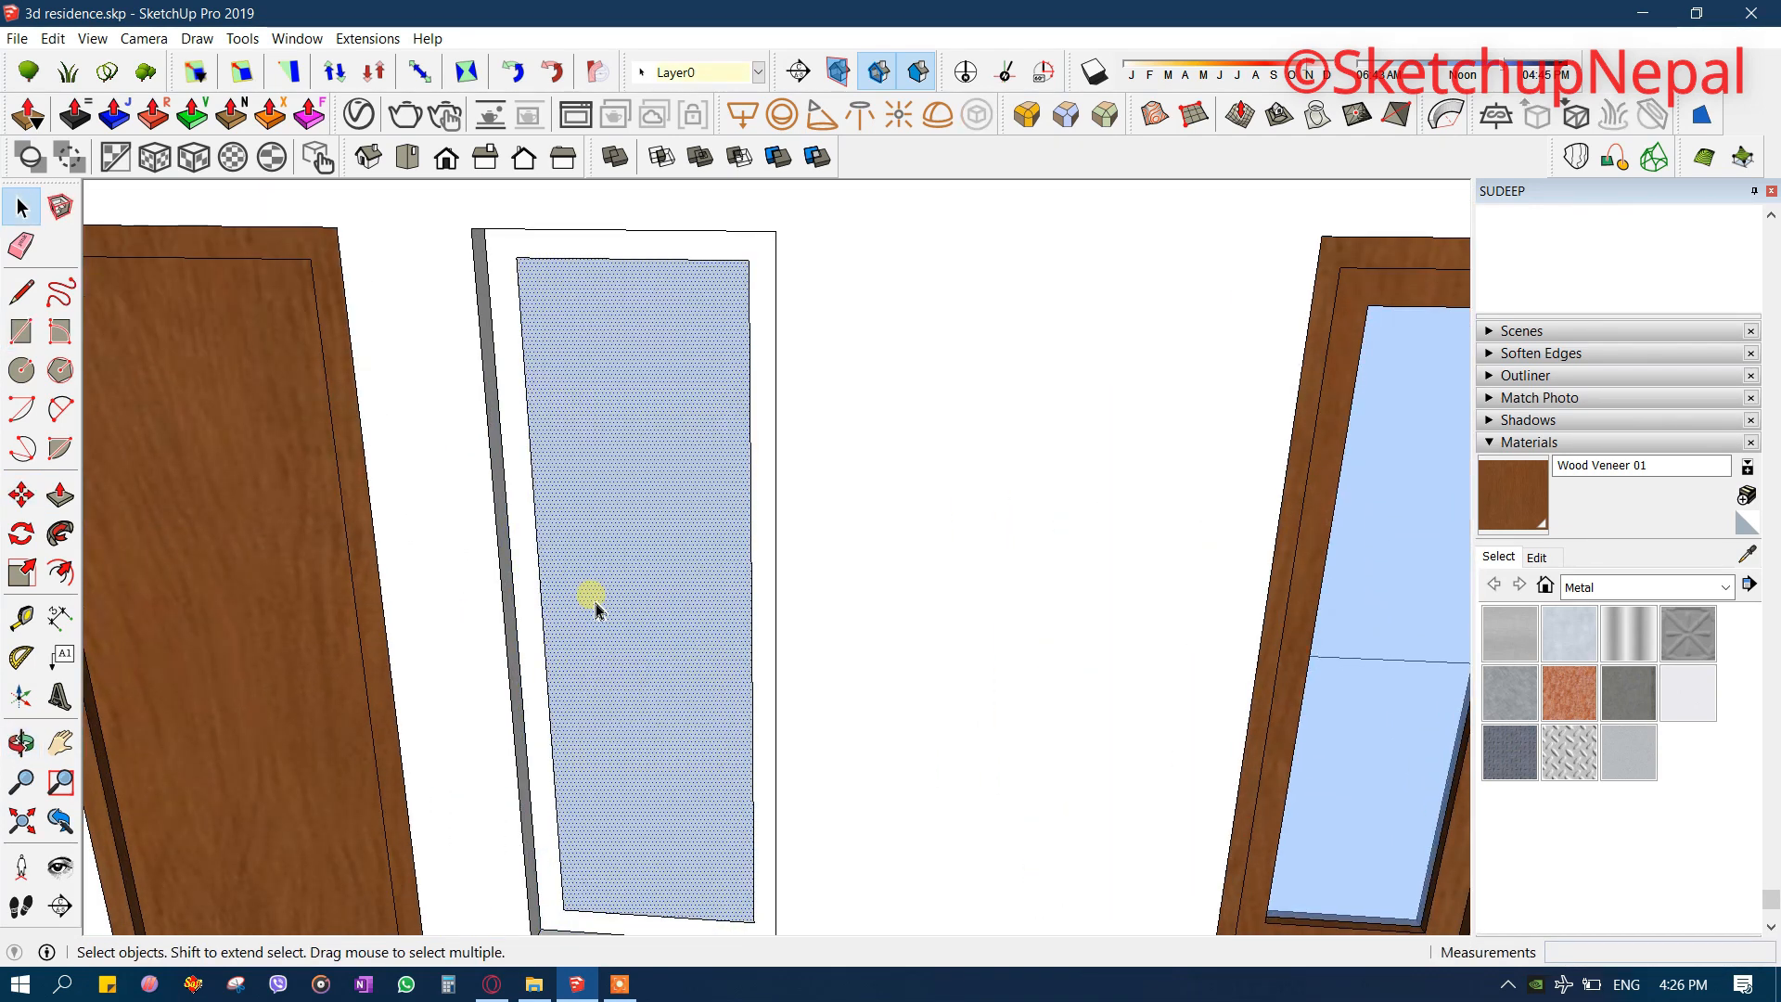
# - Offset the rectangle inward by 3 inches and erase the inner face, leaving a sash border
pyautogui.click(528, 532)
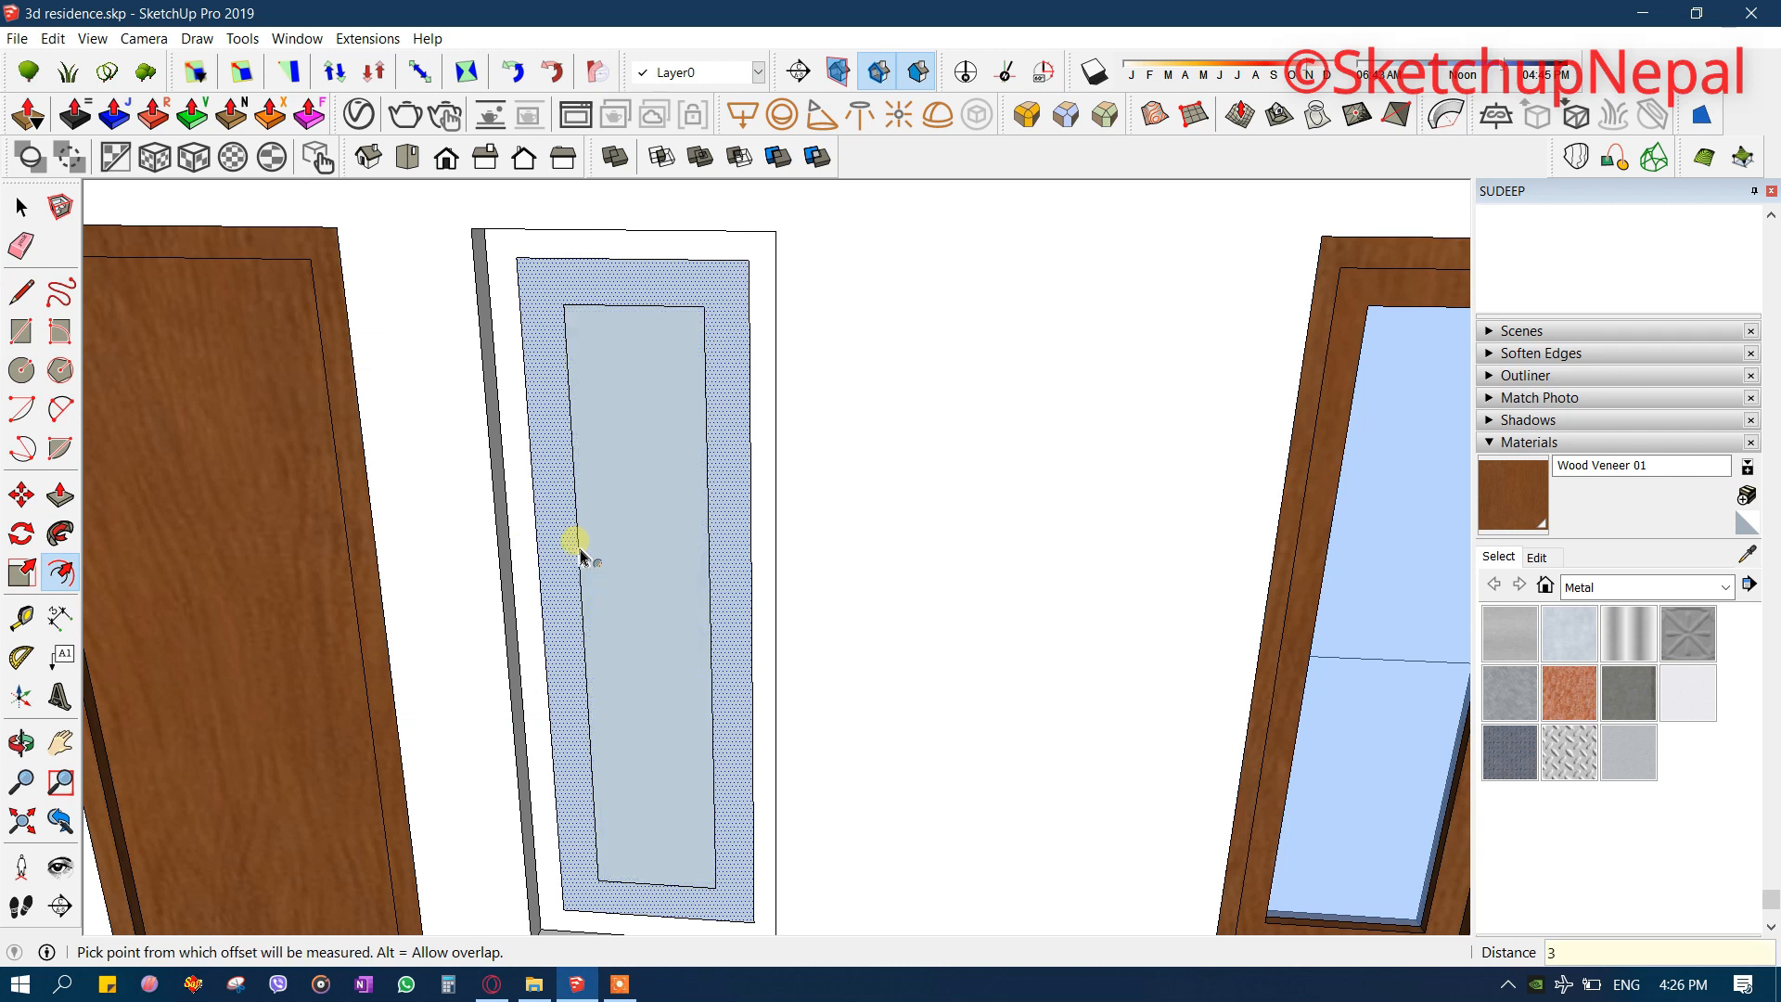
pyautogui.click(580, 555)
pyautogui.moveTo(580, 555); pyautogui.dragTo(557, 607, button='middle')
pyautogui.press('space')
pyautogui.rightClick(615, 483)
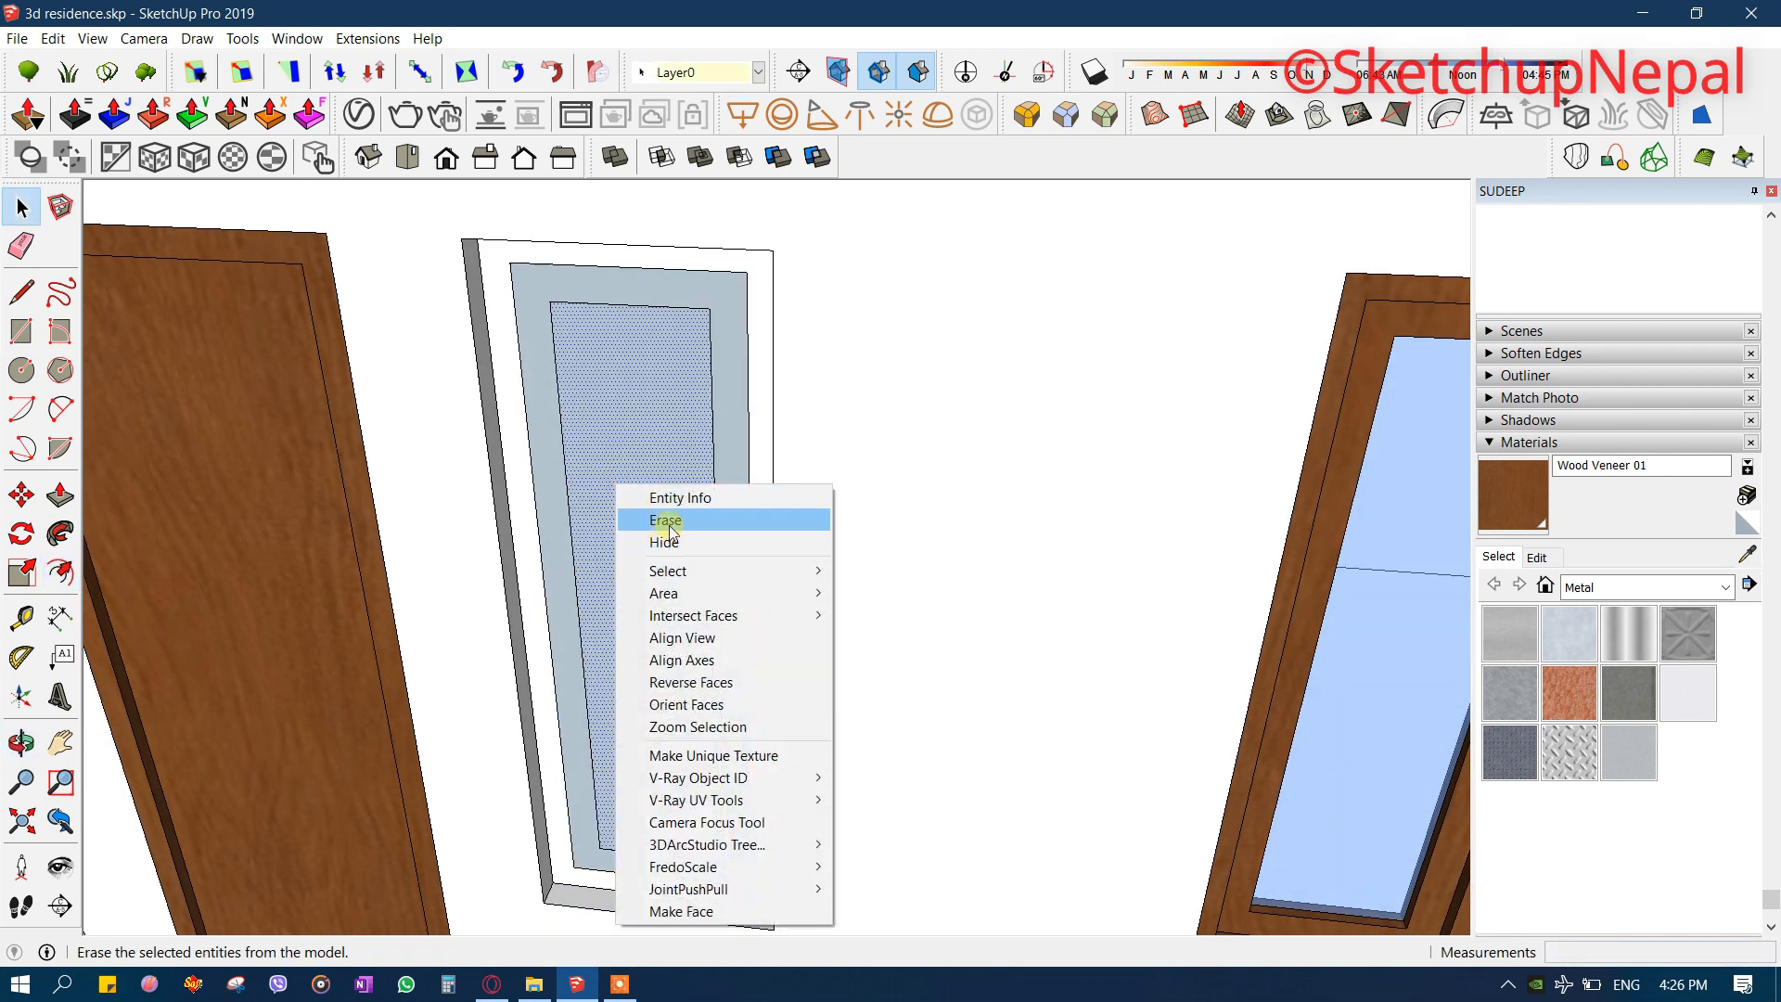
pyautogui.click(666, 522)
# - Extrude the sash border into a solid sash with Push/Pull and select the whole sash
pyautogui.scroll(2, 589, 668)
pyautogui.scroll(5, 543, 844)
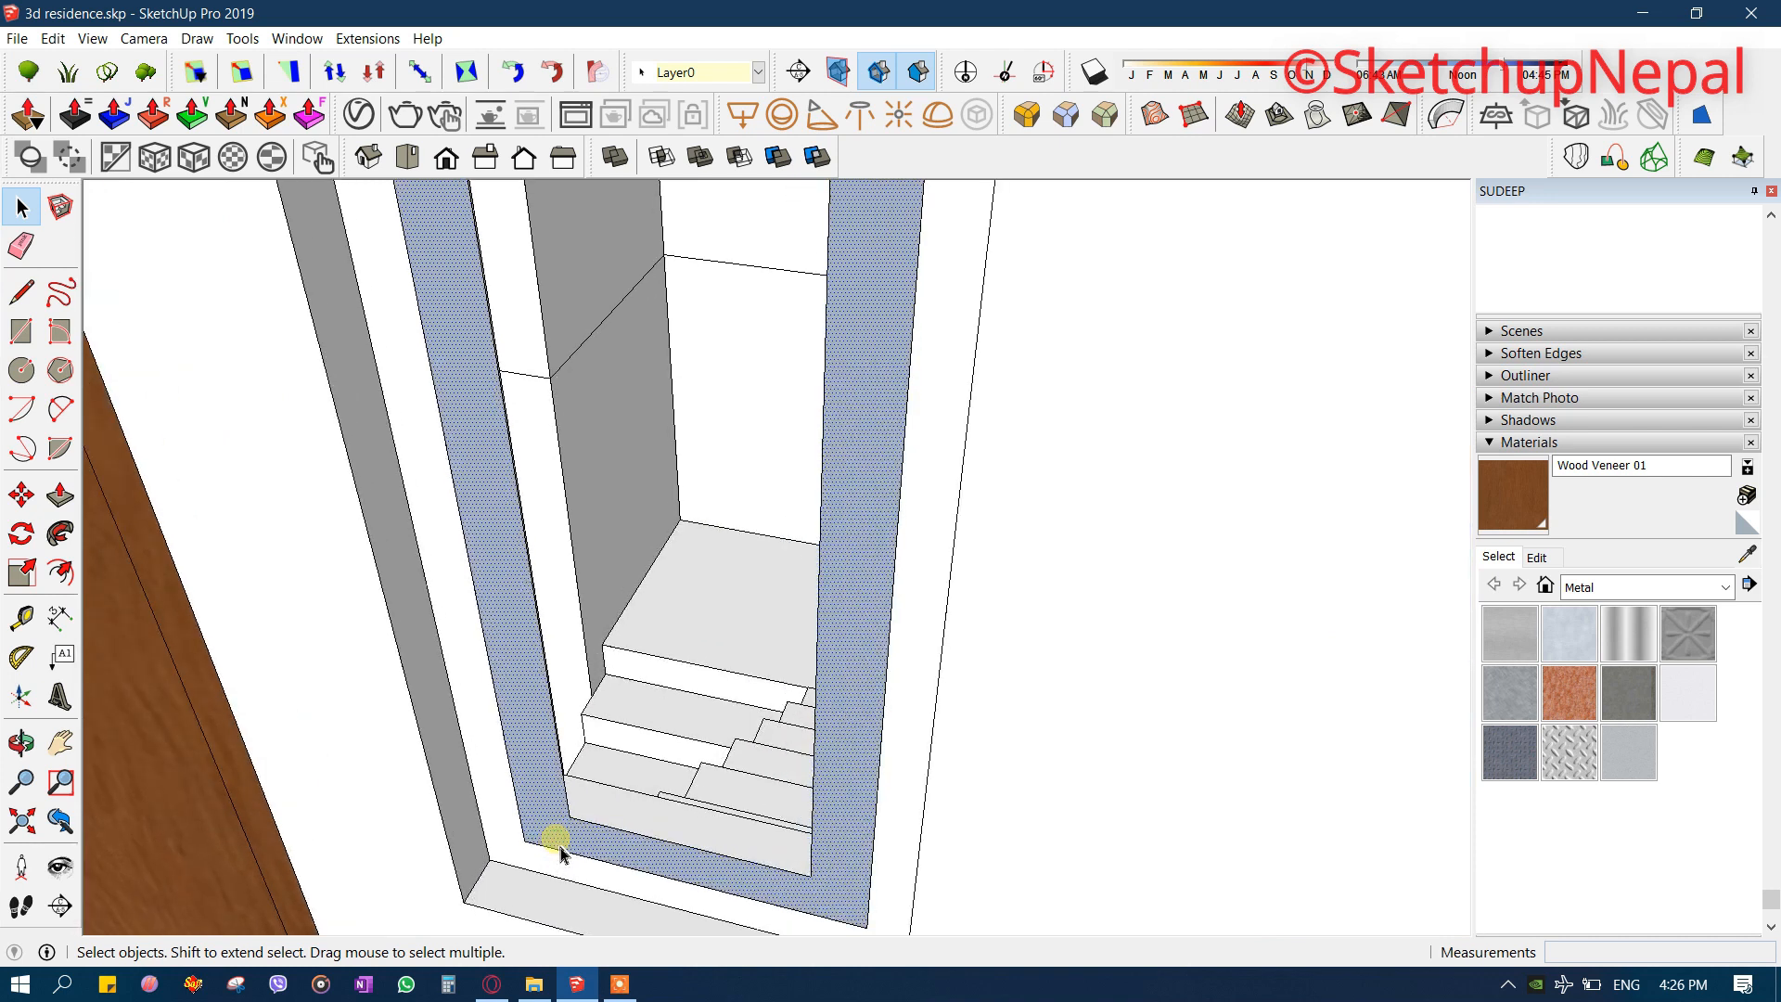
pyautogui.press('p')
pyautogui.click(538, 798)
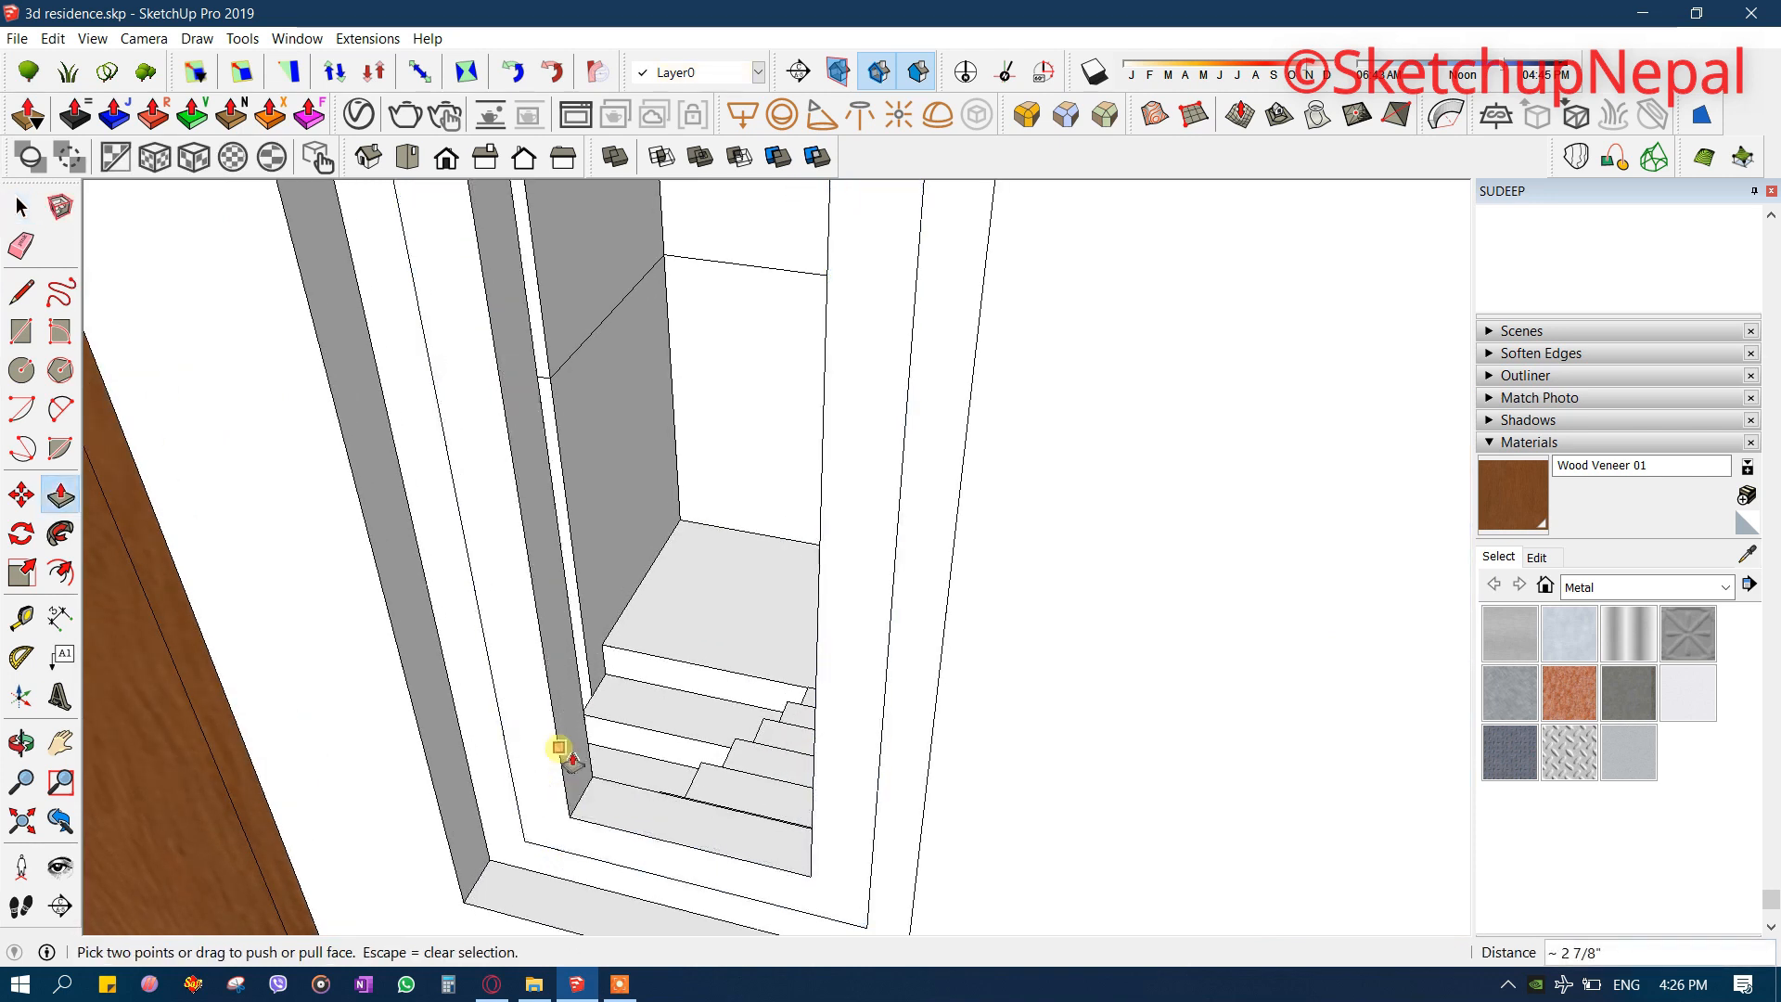
pyautogui.click(568, 805)
pyautogui.press('space')
# - Try to centre the sash within the frame's depth, using X-ray view to find the alignment points
pyautogui.scroll(5, 501, 835)
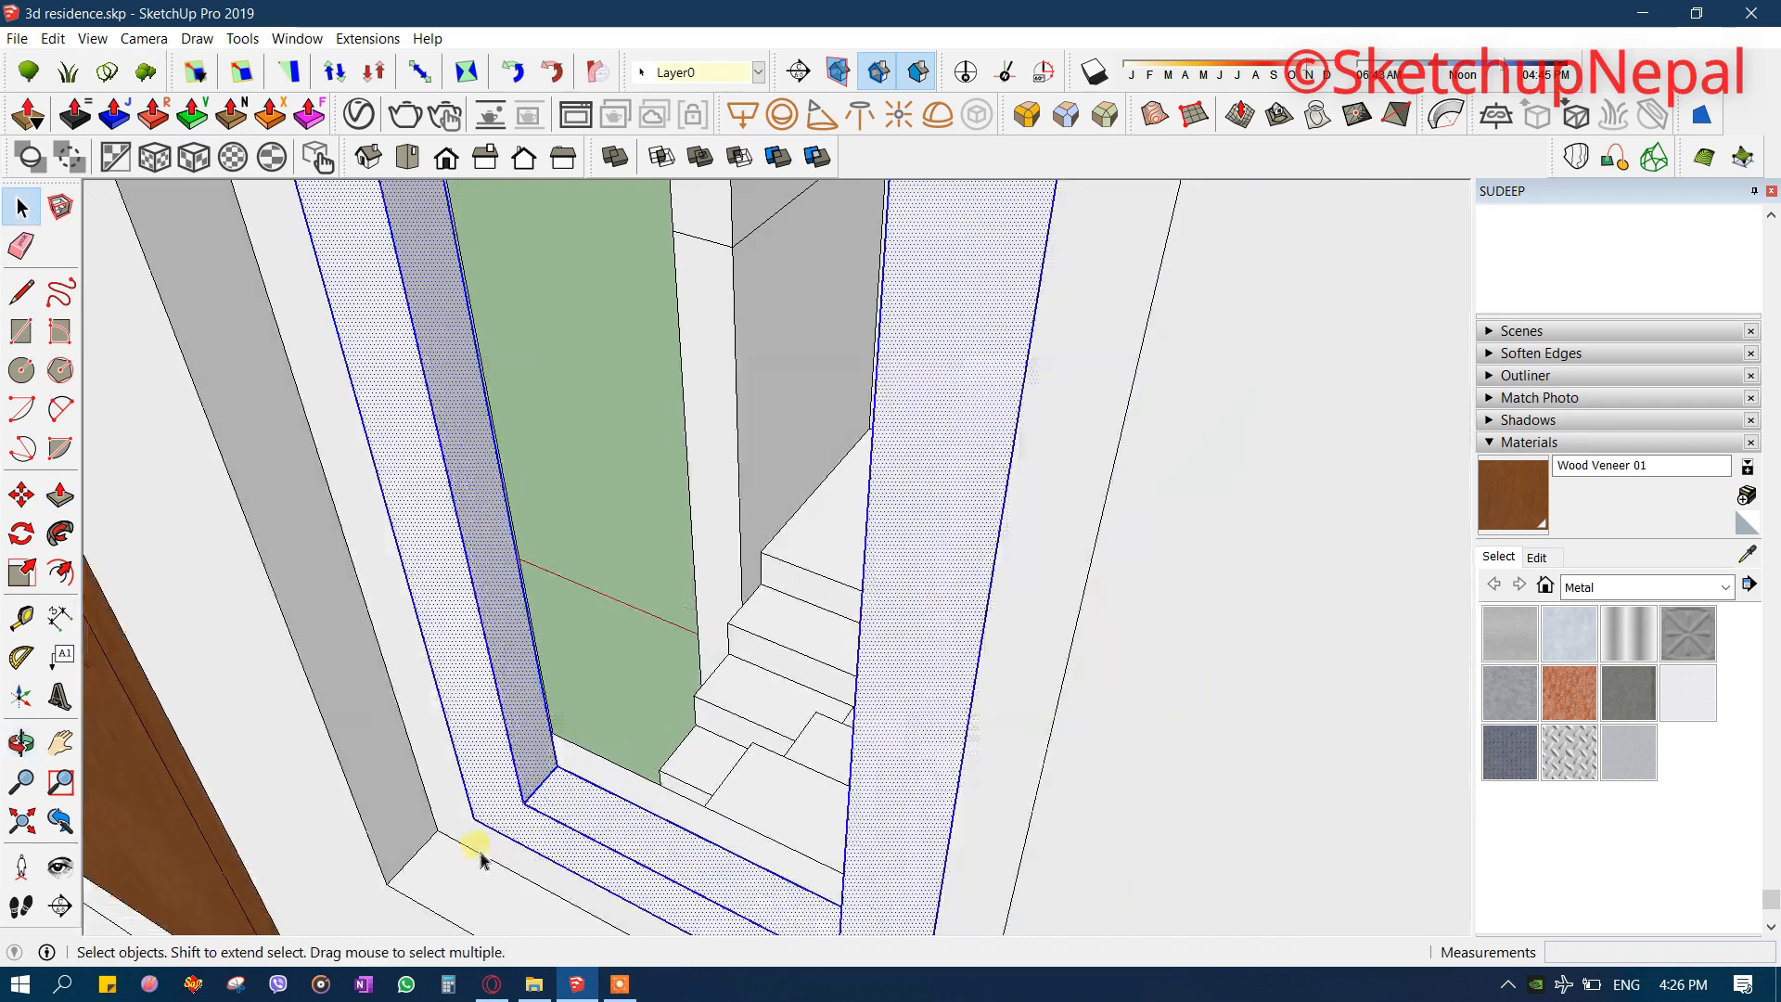
pyautogui.scroll(2, 536, 796)
pyautogui.press('m')
pyautogui.scroll(1, 527, 792)
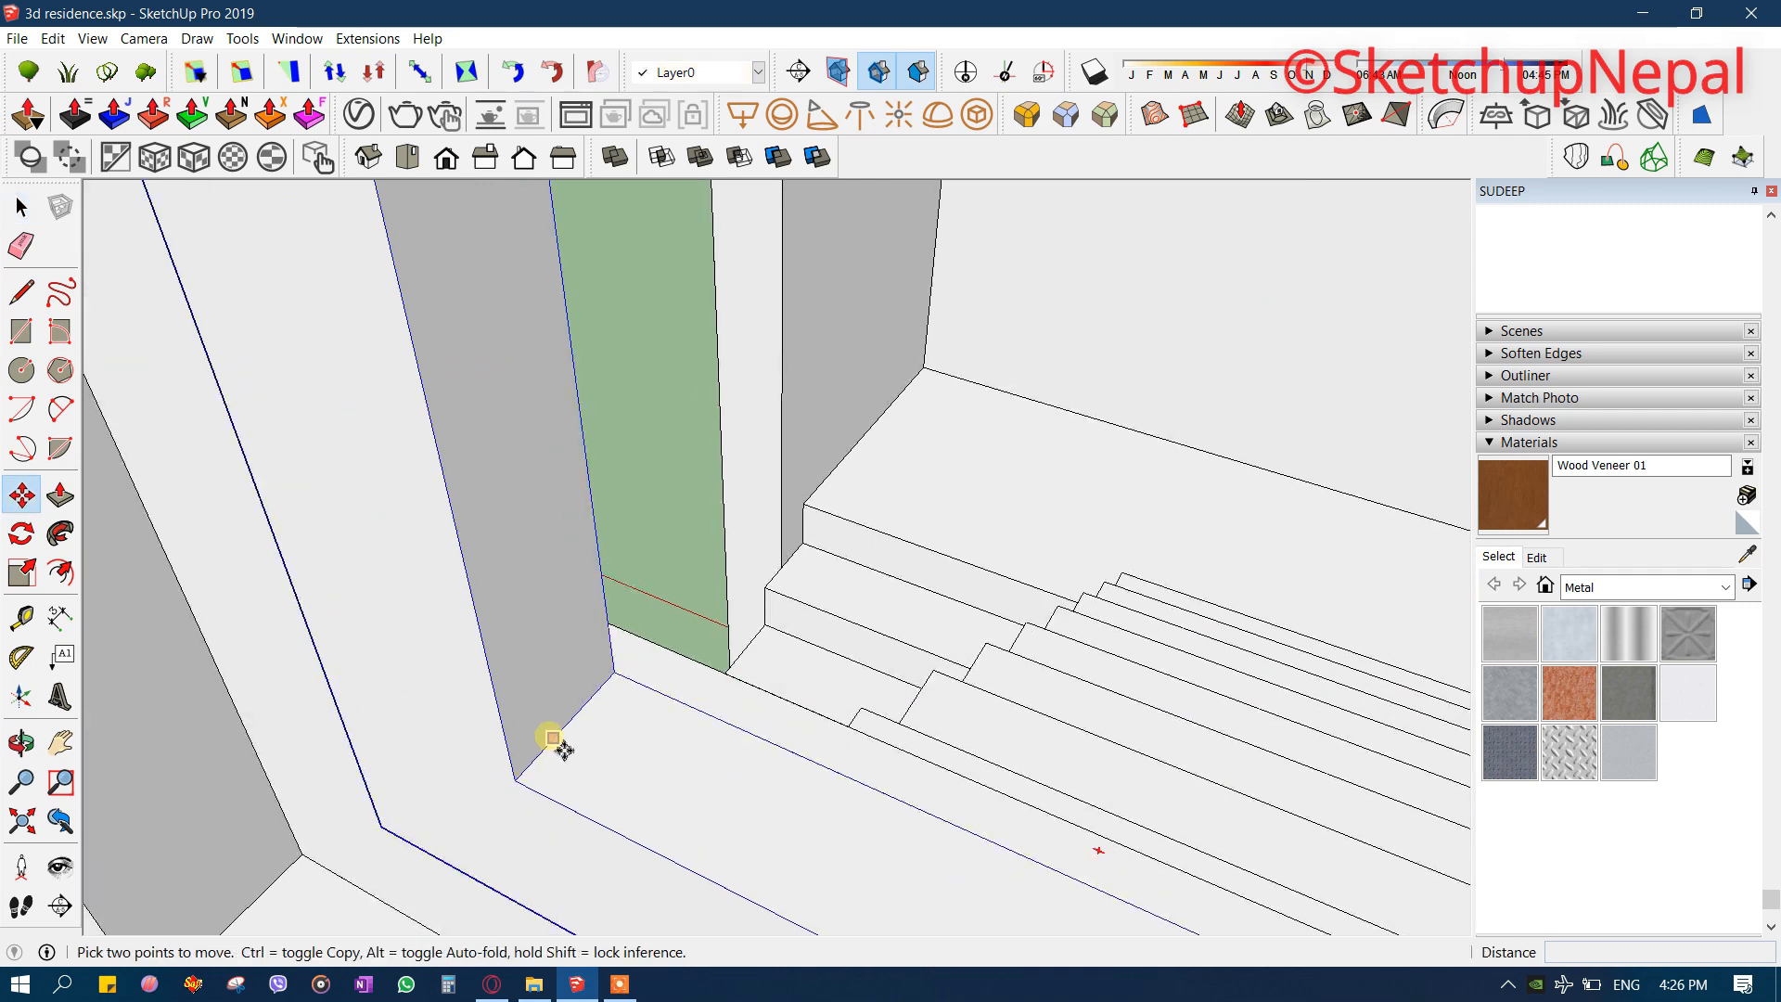
pyautogui.click(555, 737)
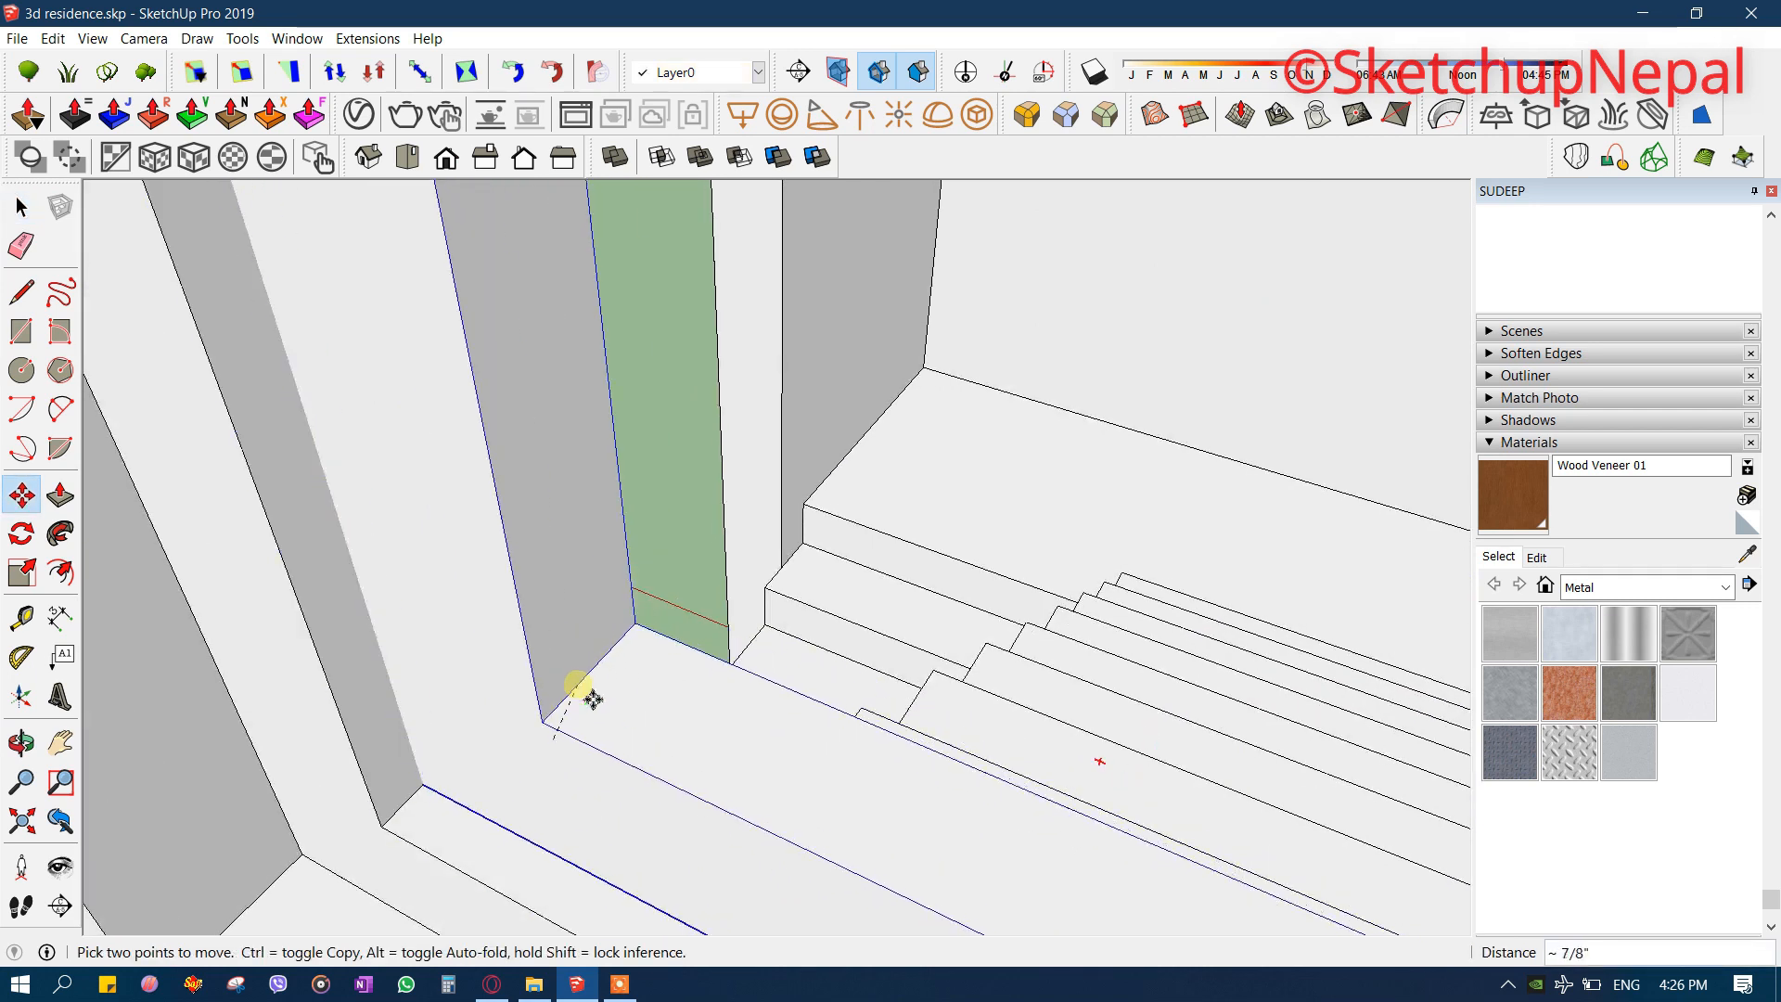
pyautogui.press('x')
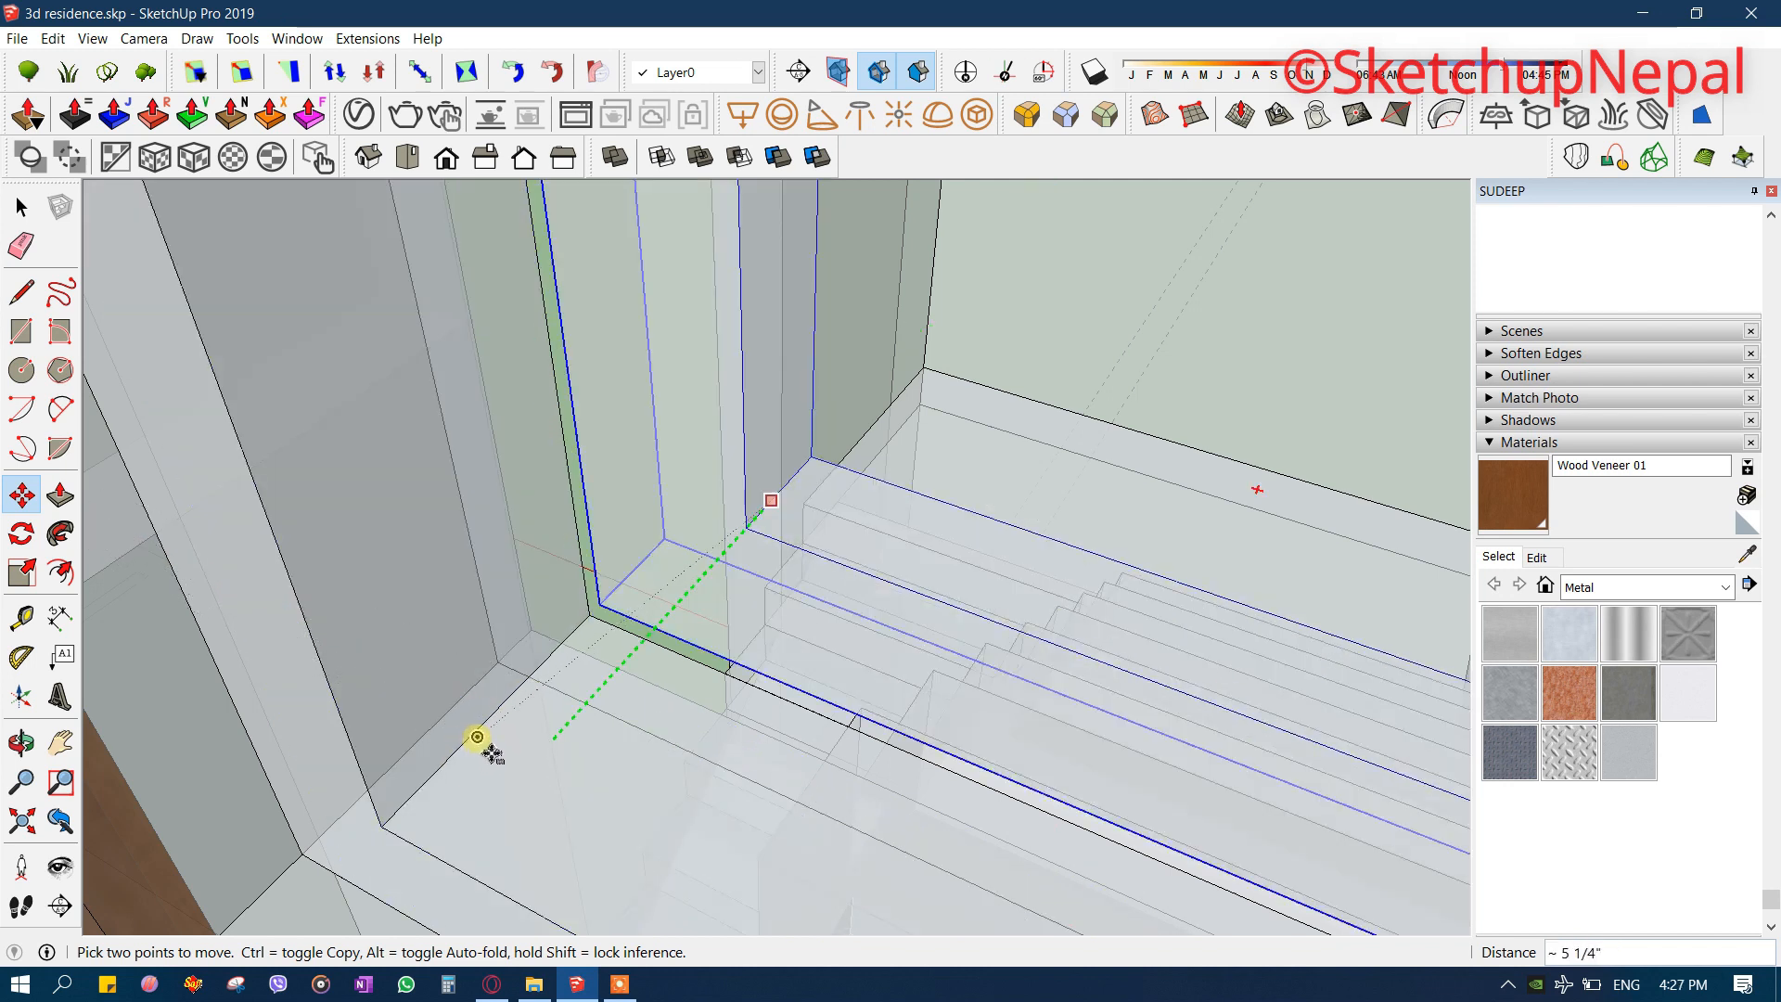
pyautogui.moveTo(485, 748); pyautogui.dragTo(375, 658, button='middle')
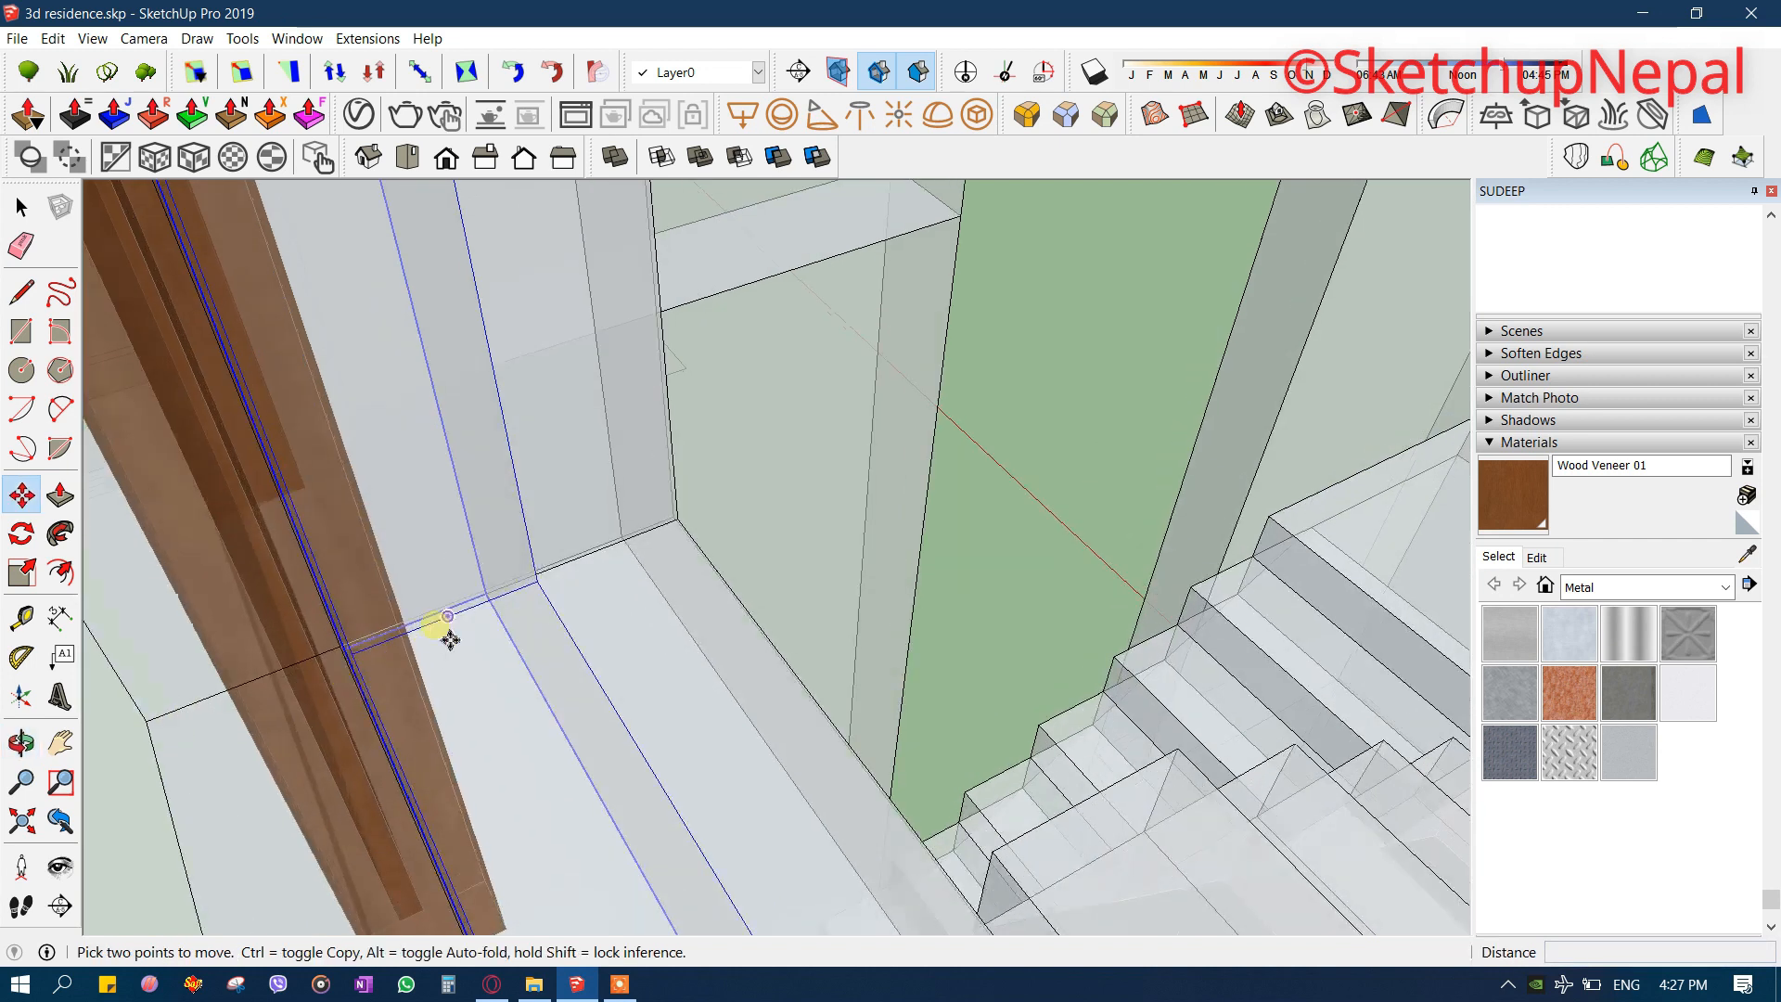
pyautogui.click(447, 636)
pyautogui.click(592, 587)
pyautogui.moveTo(593, 587); pyautogui.dragTo(628, 604, button='middle')
pyautogui.scroll(-2, 666, 638)
pyautogui.press('x')
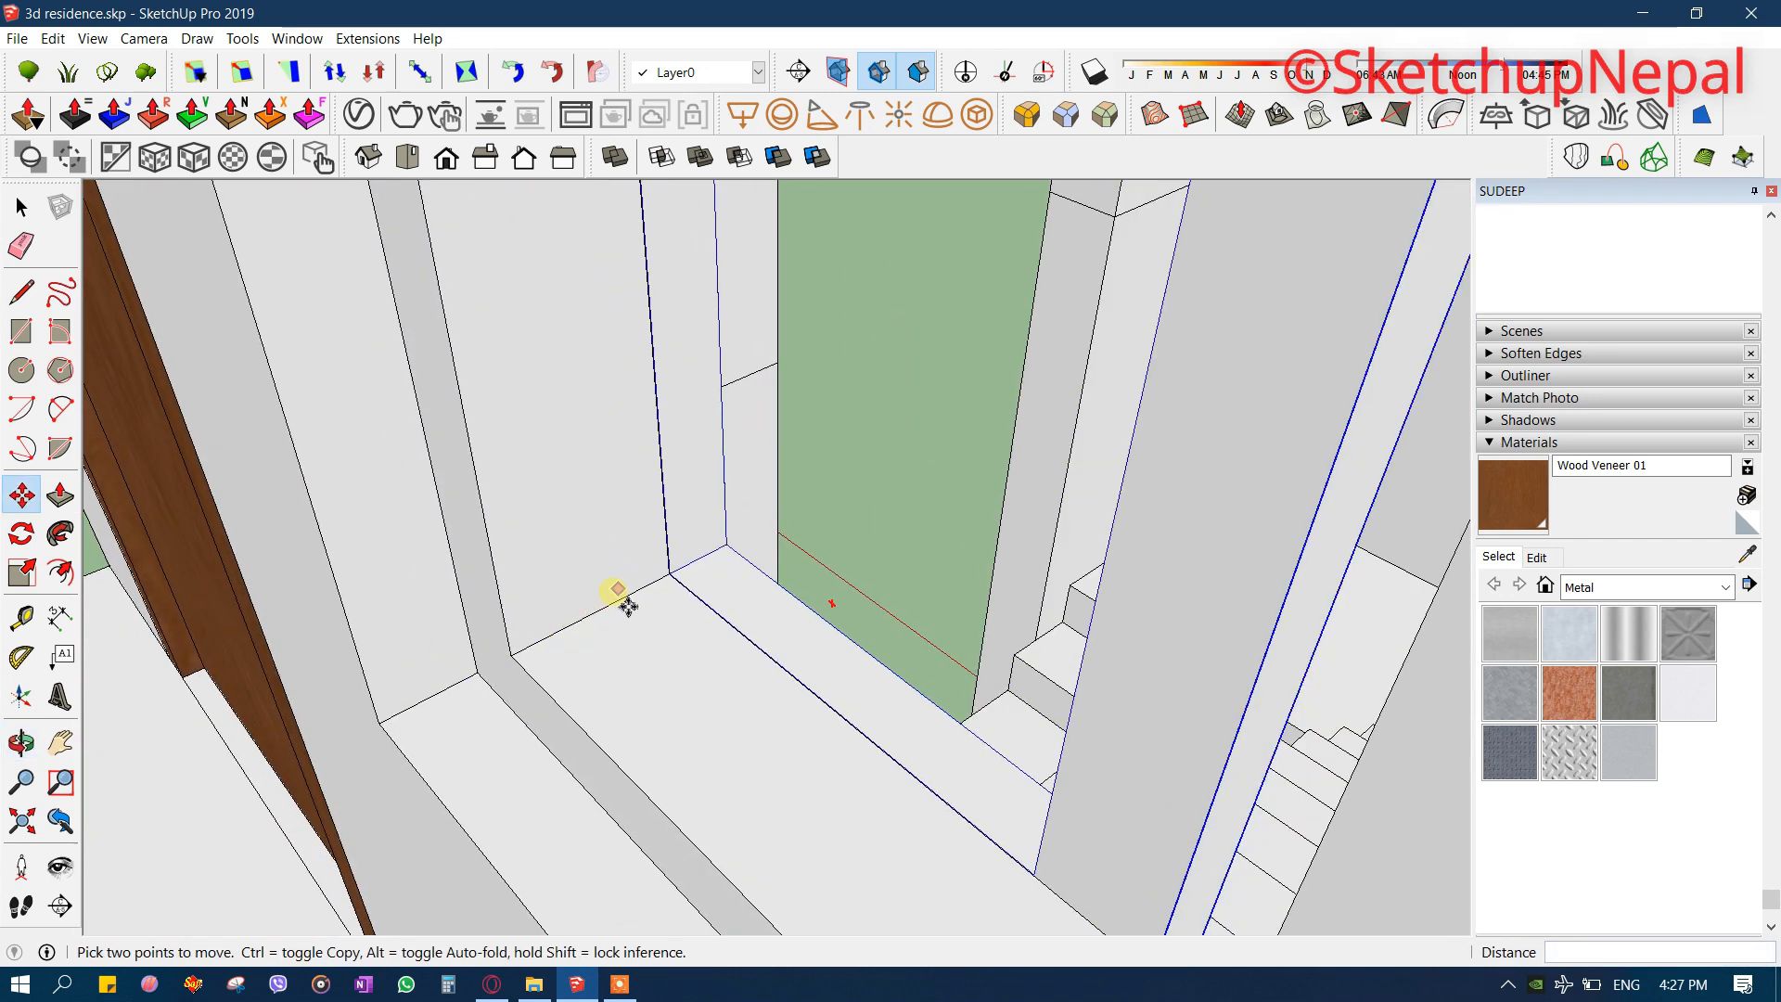
# - Move the sash to the middle of the frame's depth and align its lower corners with the frame's inner corners
pyautogui.click(705, 569)
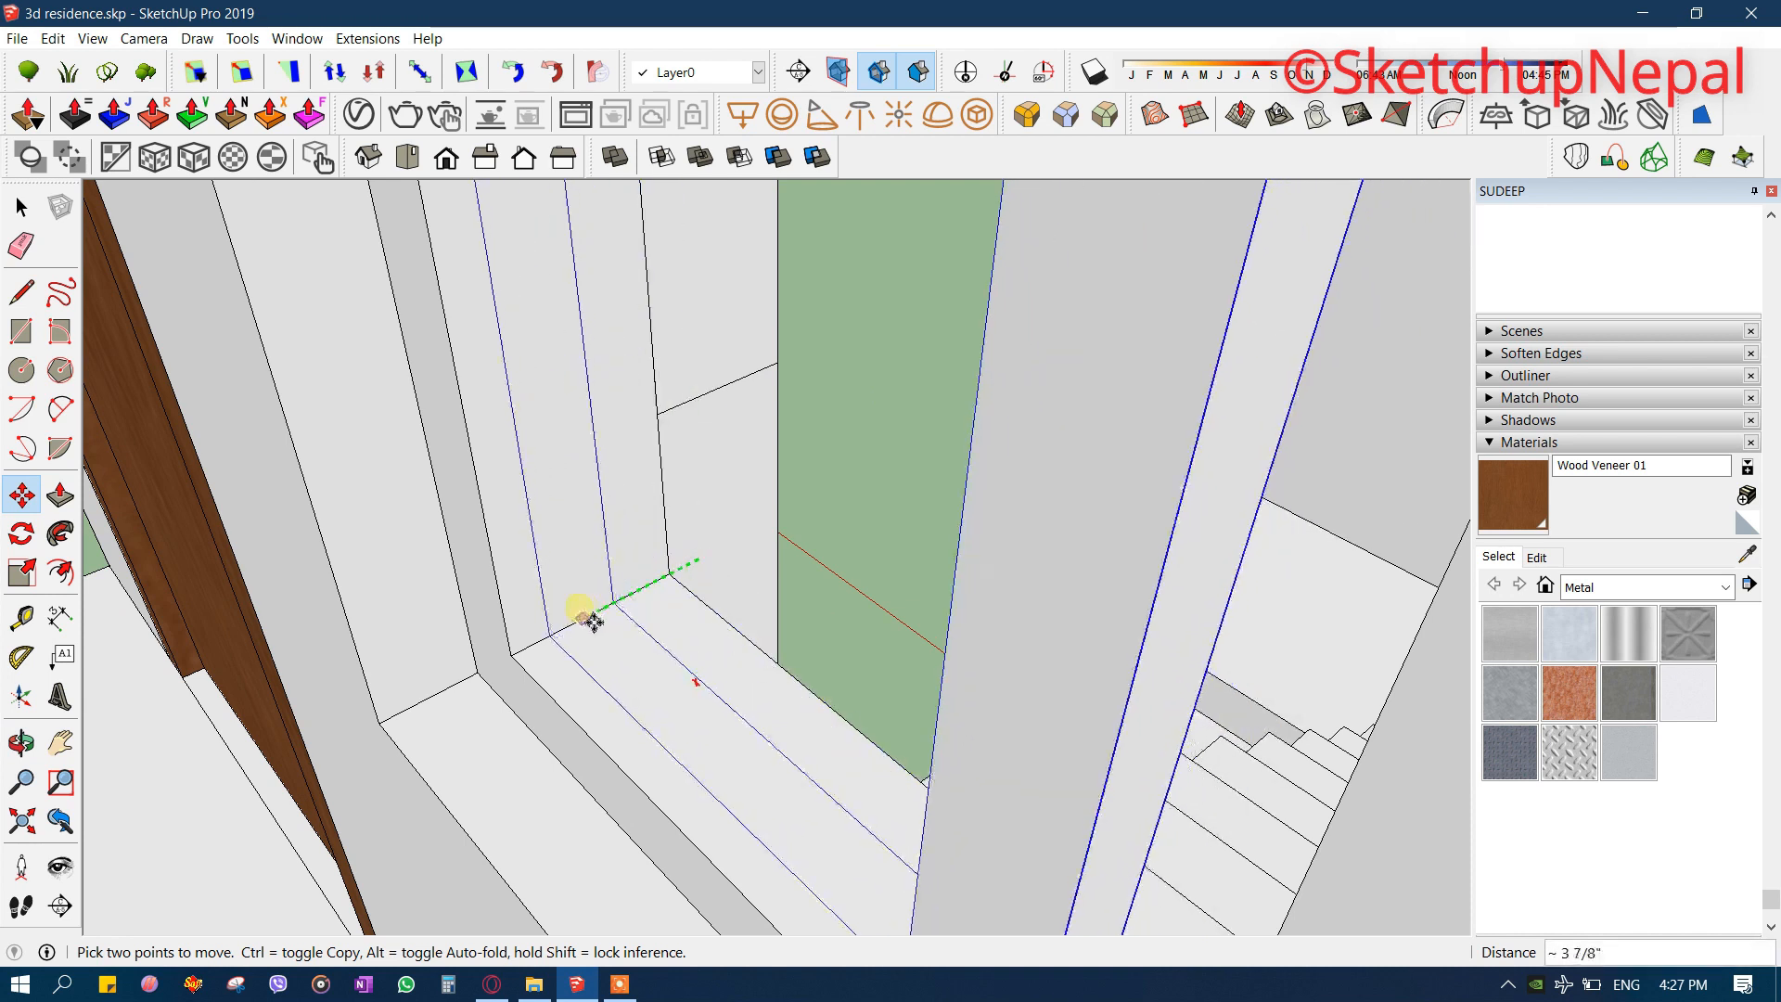
pyautogui.scroll(1, 581, 621)
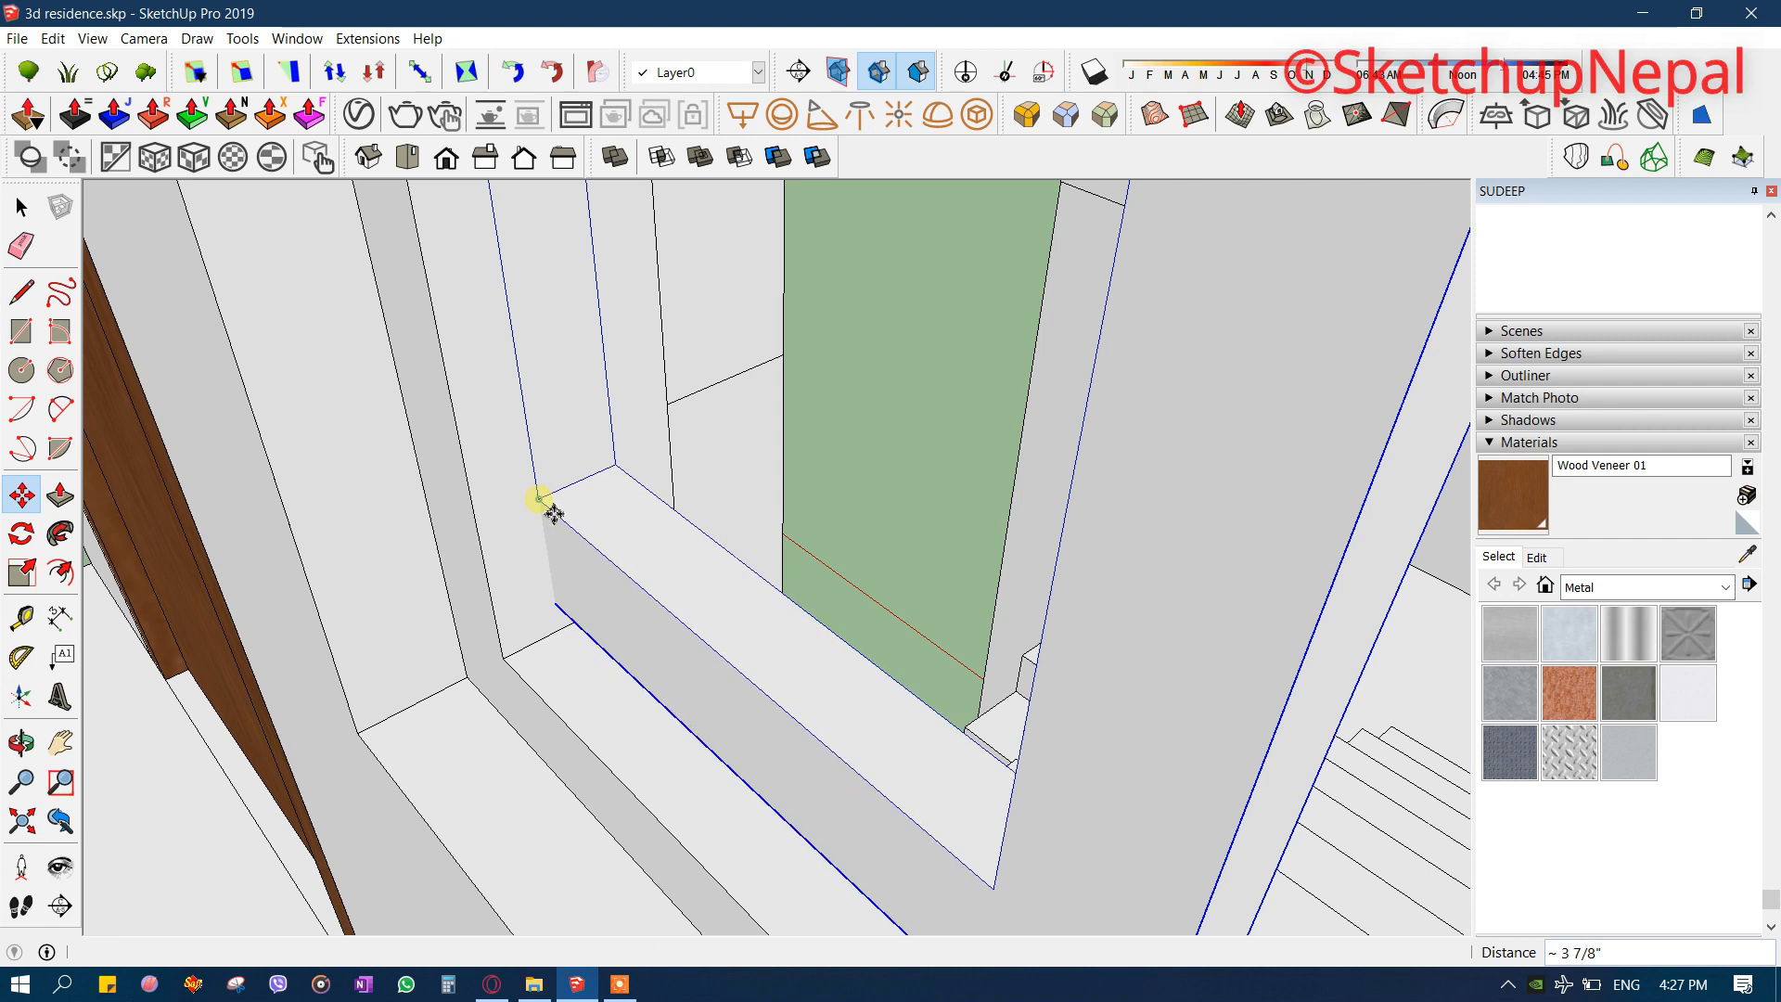
pyautogui.moveTo(590, 651); pyautogui.dragTo(1026, 779, button='middle')
pyautogui.click(1026, 779)
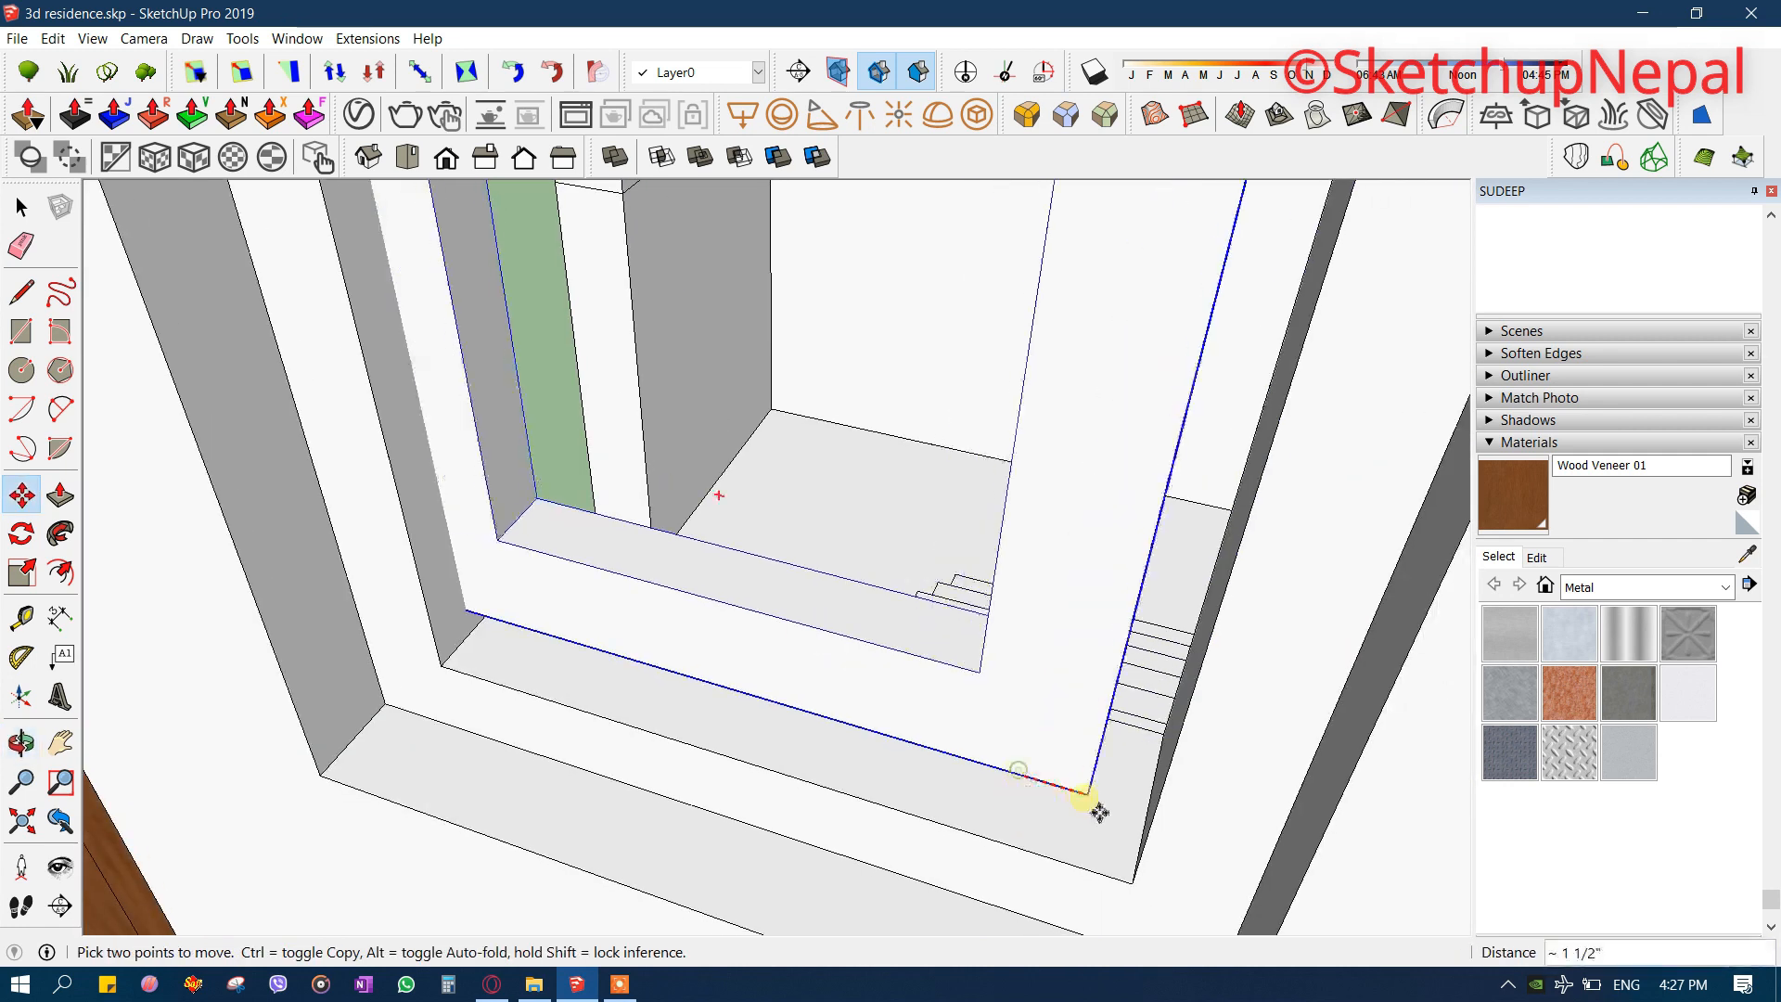
pyautogui.click(1122, 884)
pyautogui.moveTo(640, 664); pyautogui.dragTo(613, 510, button='middle')
pyautogui.scroll(4, 538, 612)
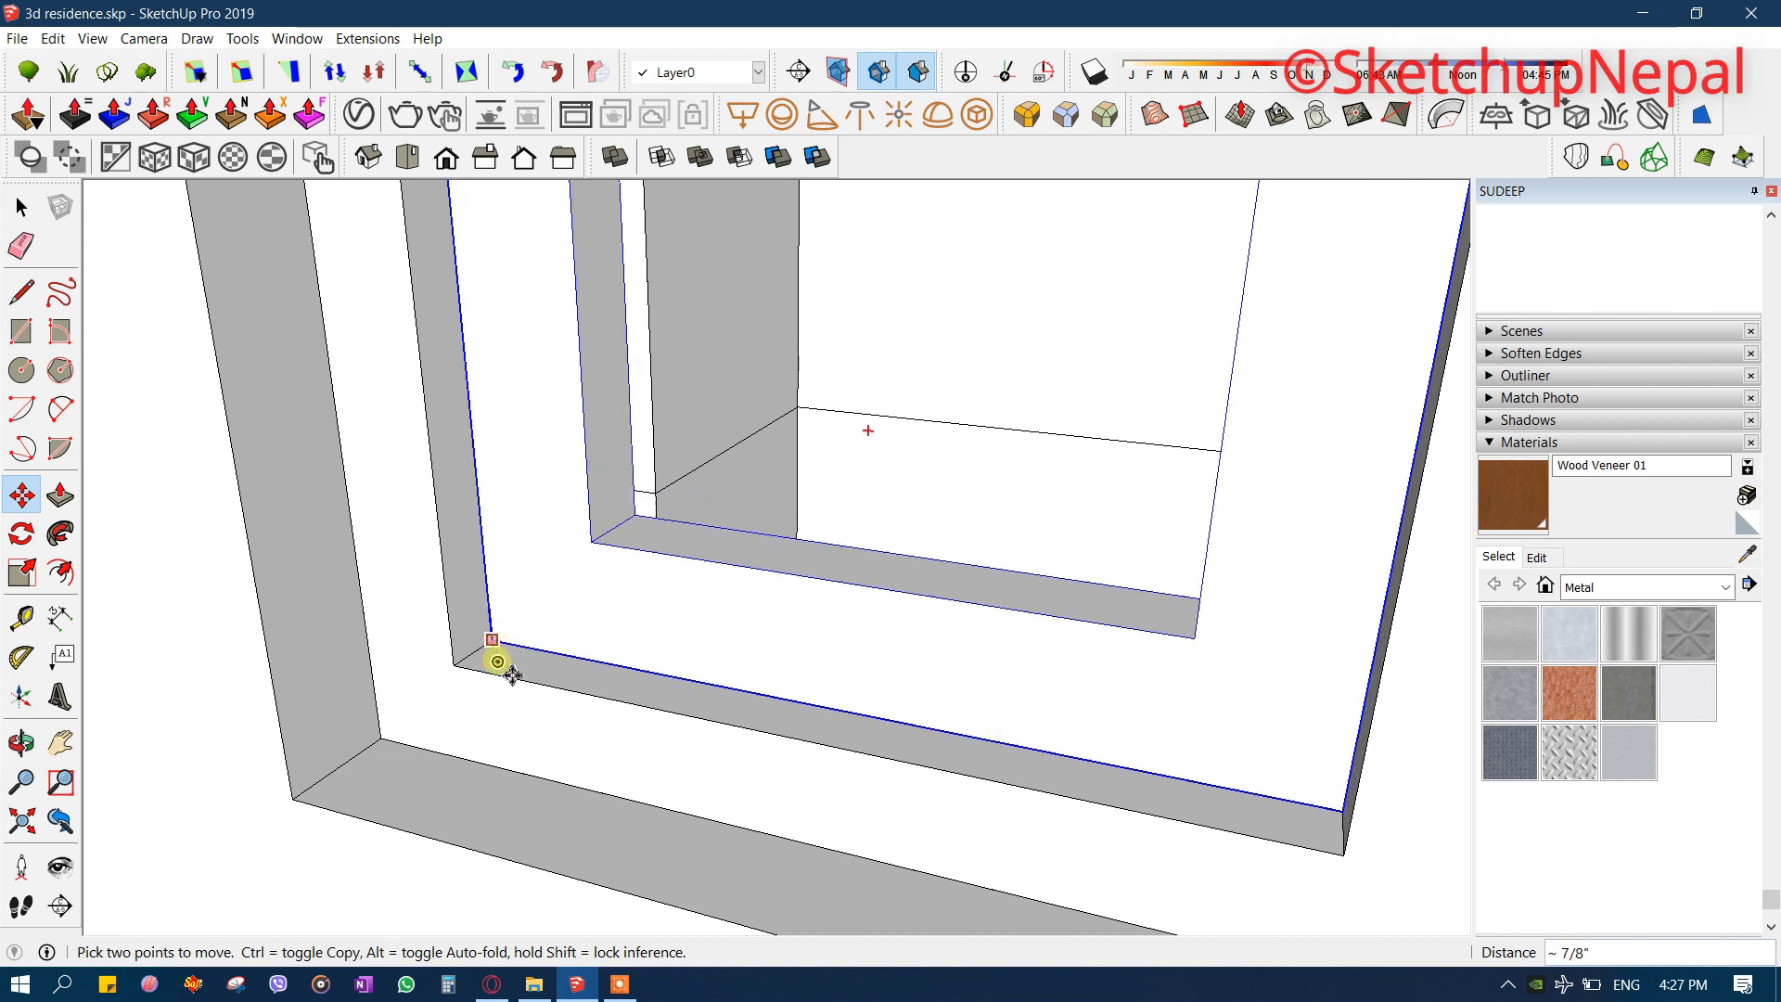
pyautogui.click(455, 666)
pyautogui.scroll(-3, 455, 665)
pyautogui.moveTo(454, 665); pyautogui.dragTo(609, 720, button='middle')
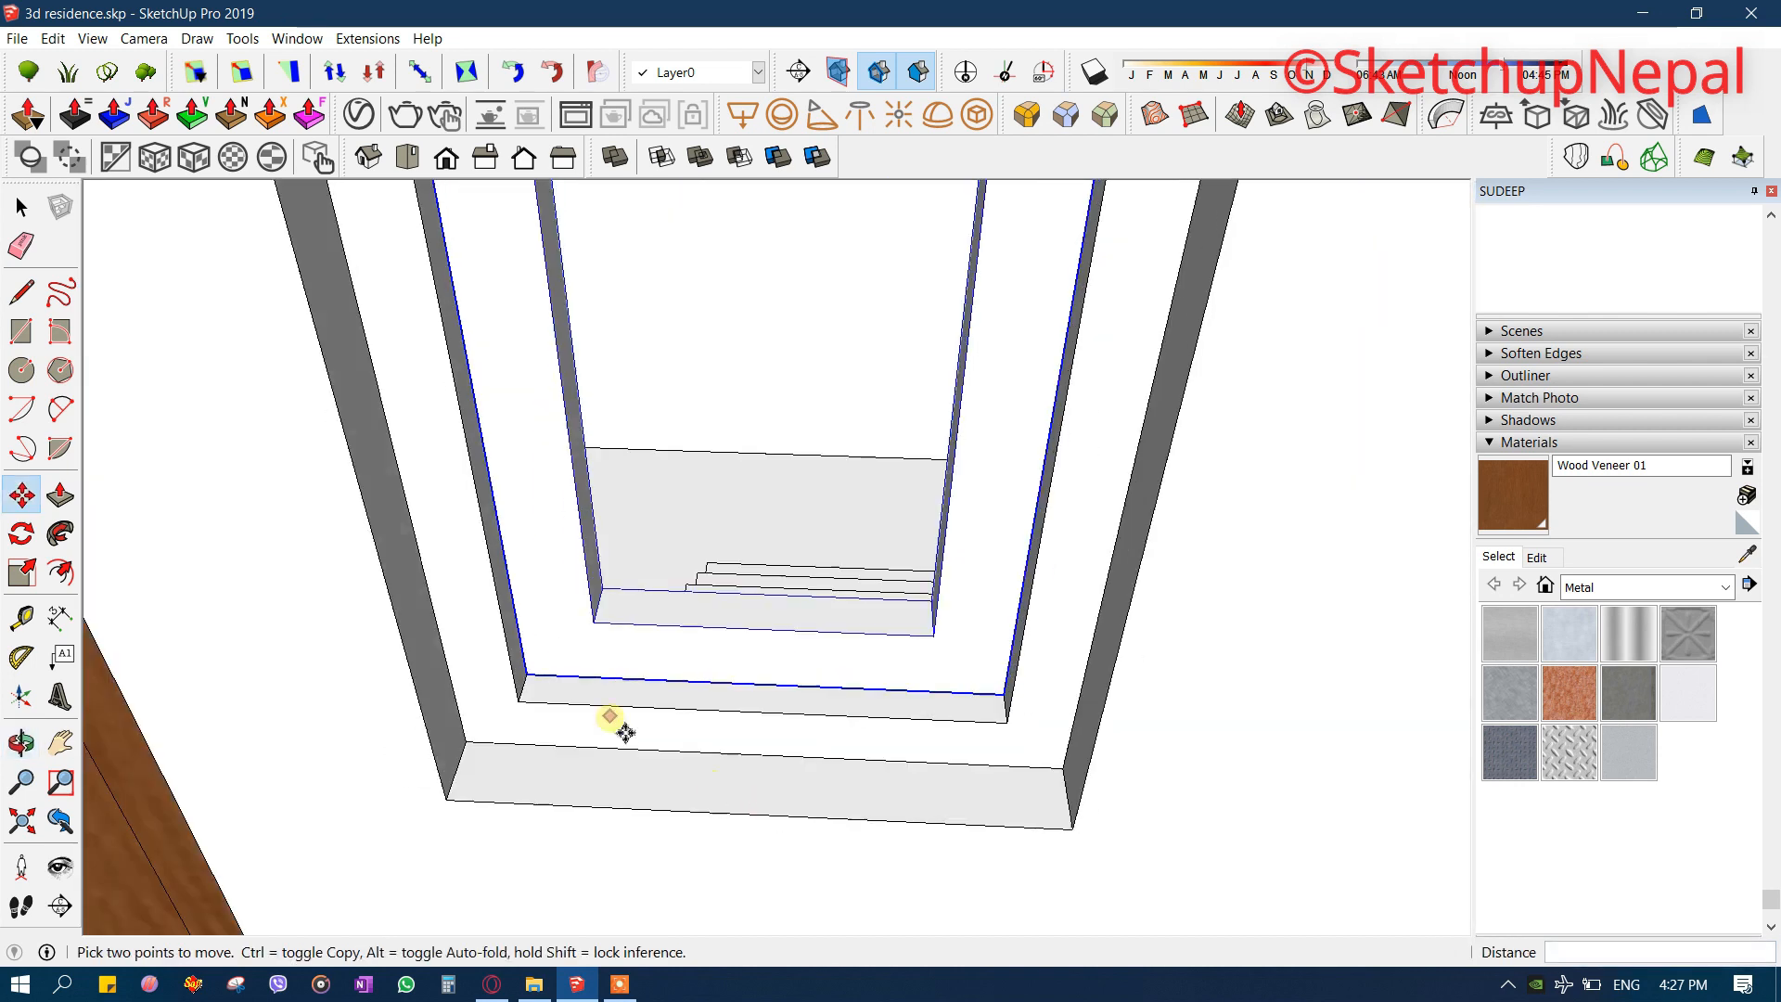
# - Draw a 1' 1" by 4' 9" rectangle as the pane filling the sash opening, and select it with its edges
pyautogui.scroll(-5, 575, 708)
pyautogui.scroll(-2, 577, 719)
pyautogui.press('t')
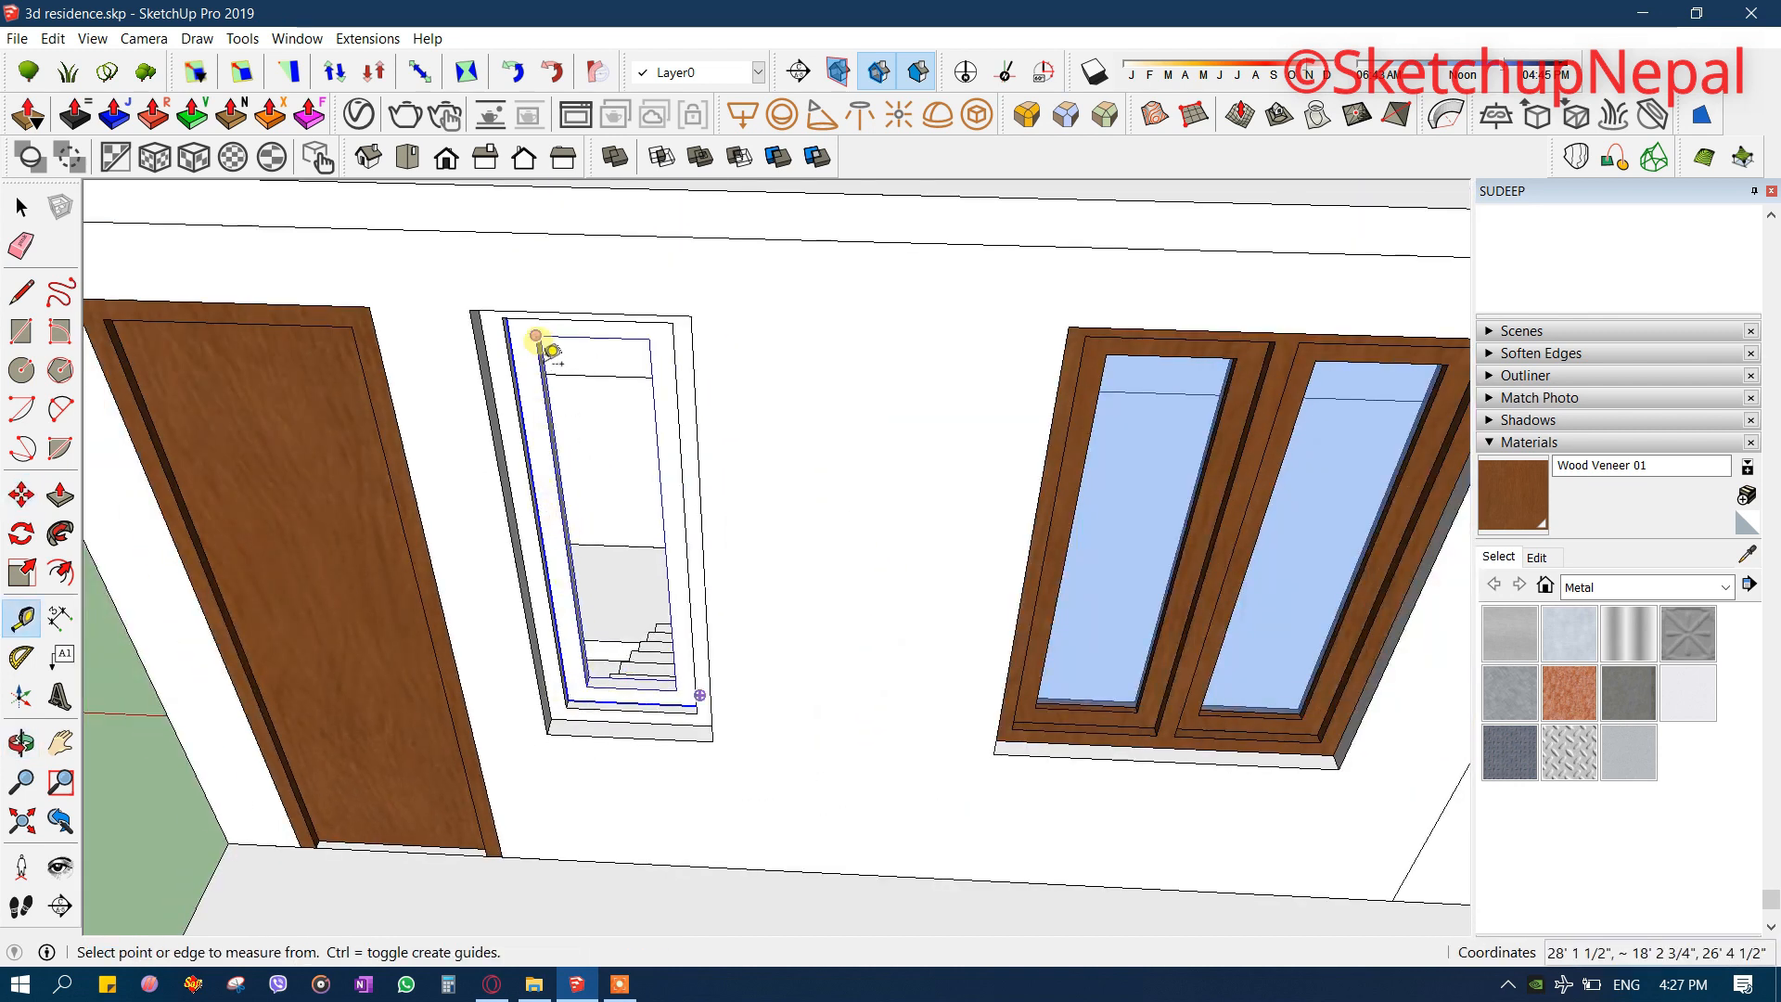
pyautogui.press('r')
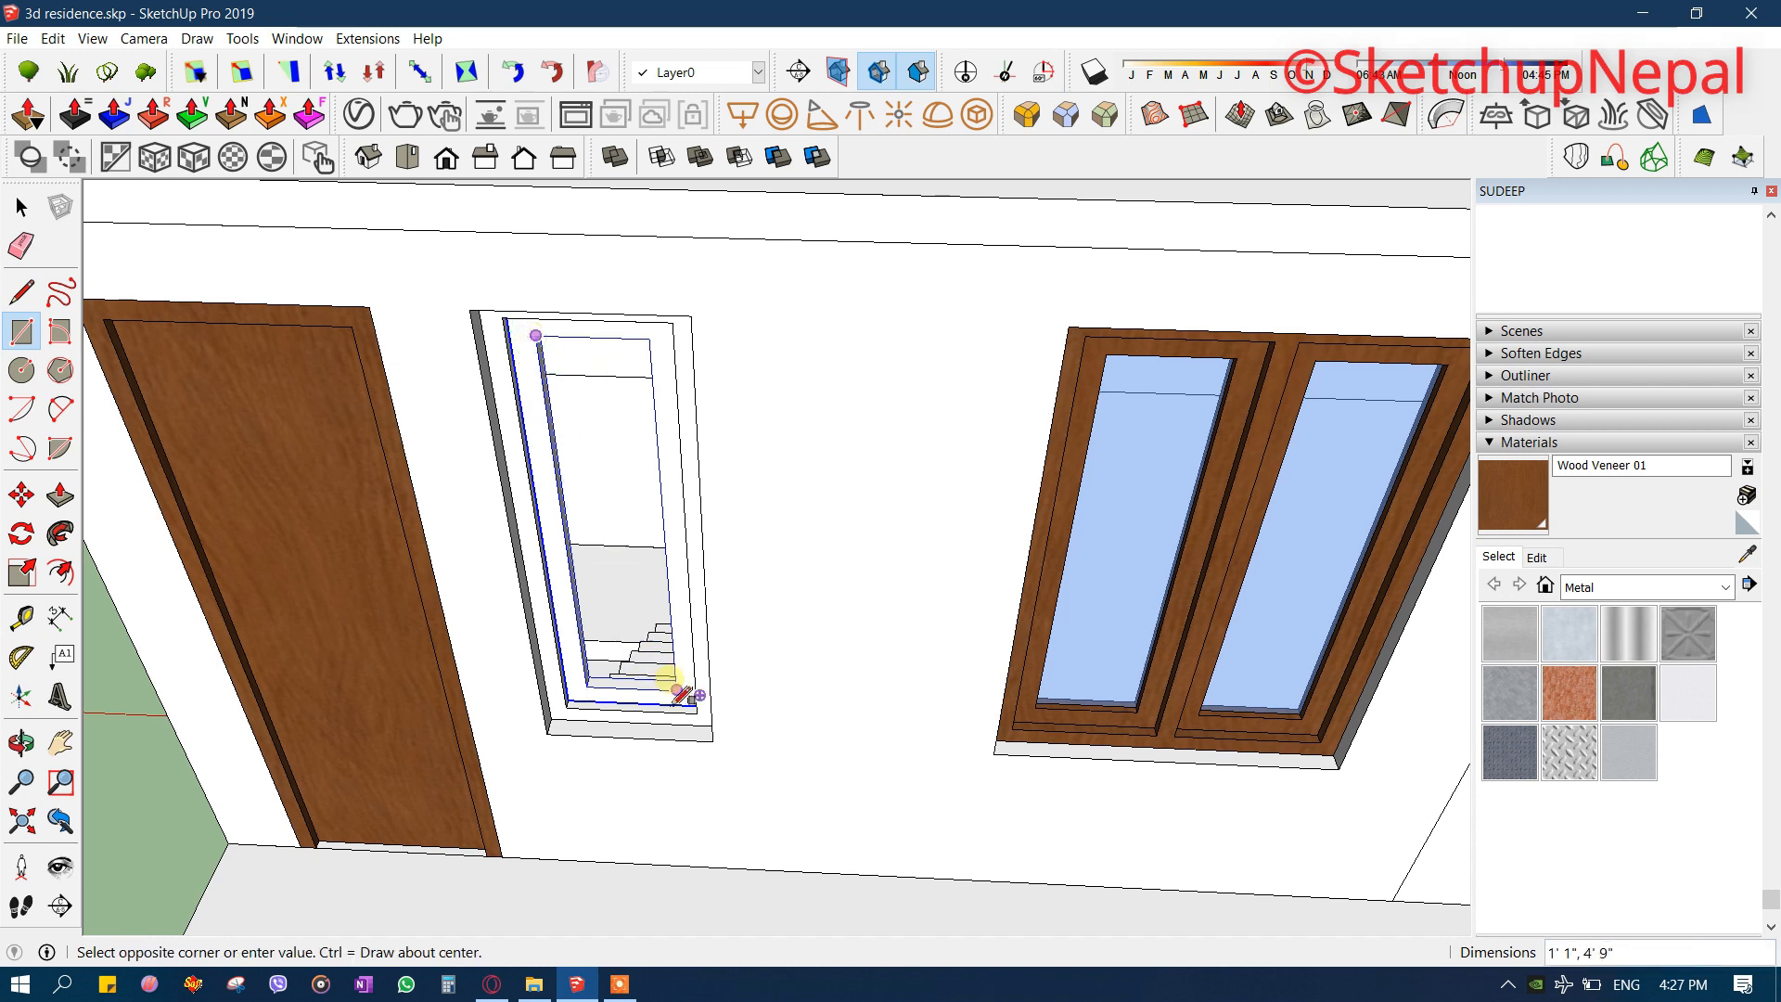
pyautogui.click(676, 689)
pyautogui.scroll(3, 670, 688)
pyautogui.press('space')
pyautogui.doubleClick(624, 602)
# - Move the pane back into the sash's depth, using its lower corner as the base point
pyautogui.moveTo(624, 602); pyautogui.dragTo(588, 585, button='middle')
pyautogui.scroll(3, 588, 584)
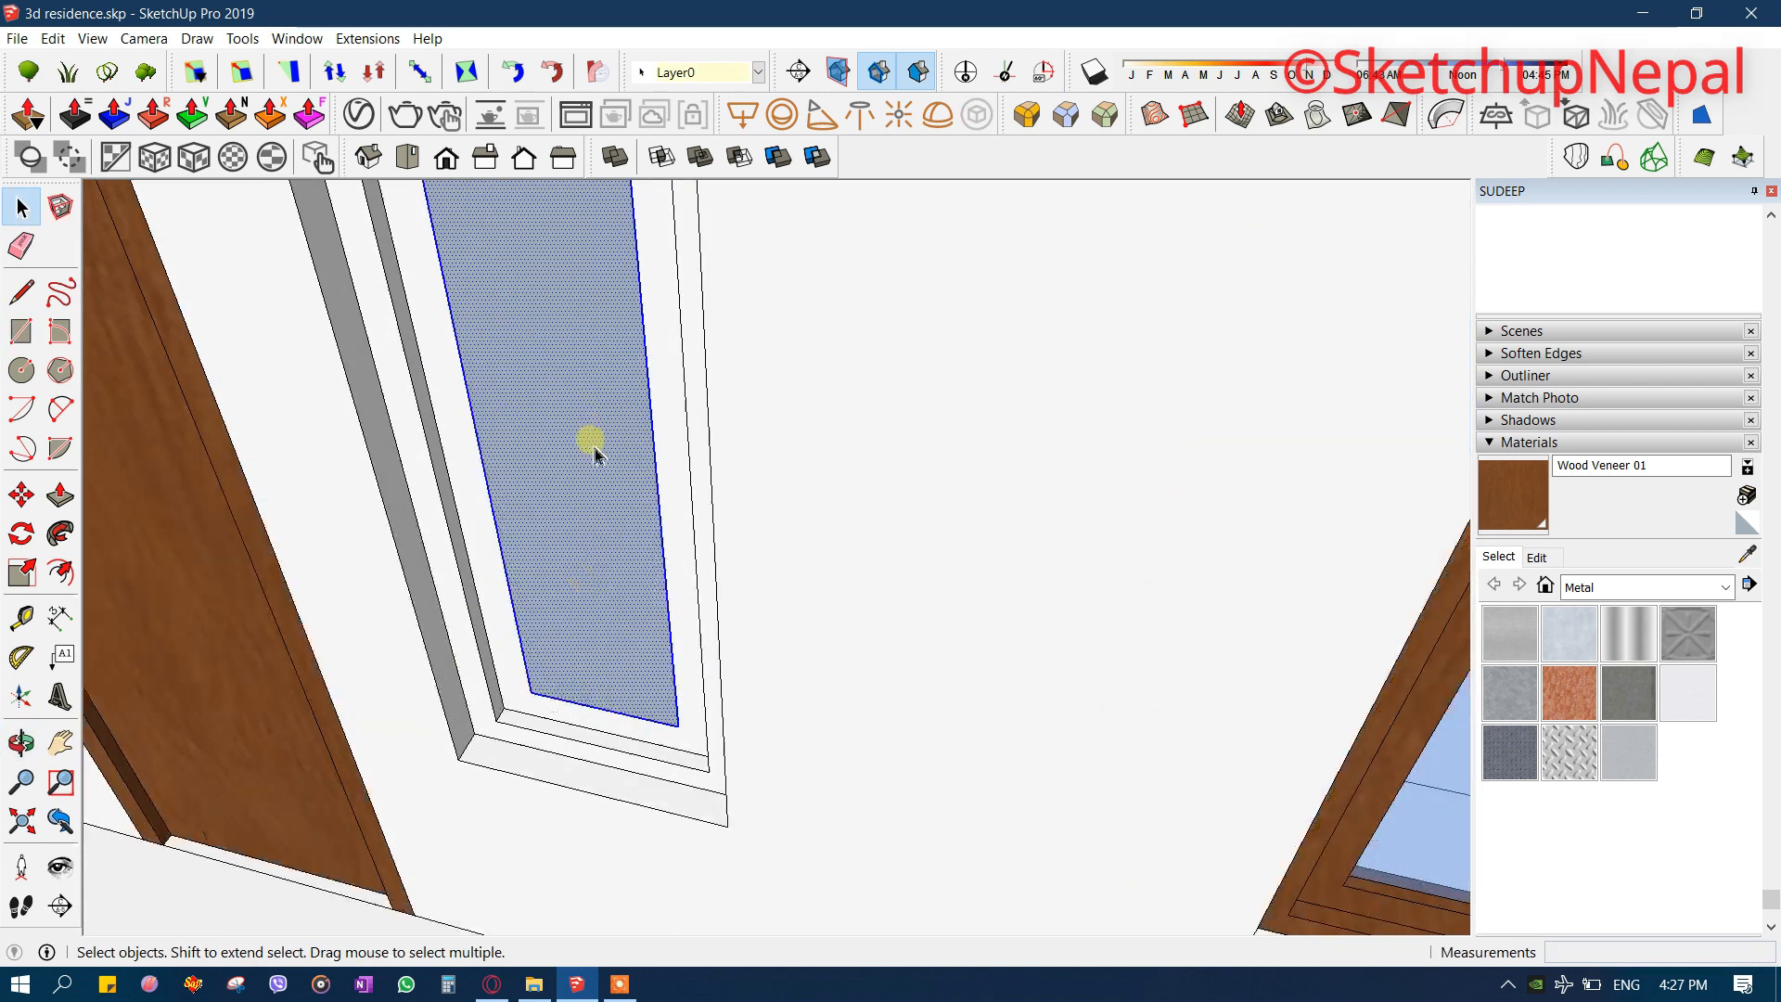
pyautogui.scroll(3, 565, 419)
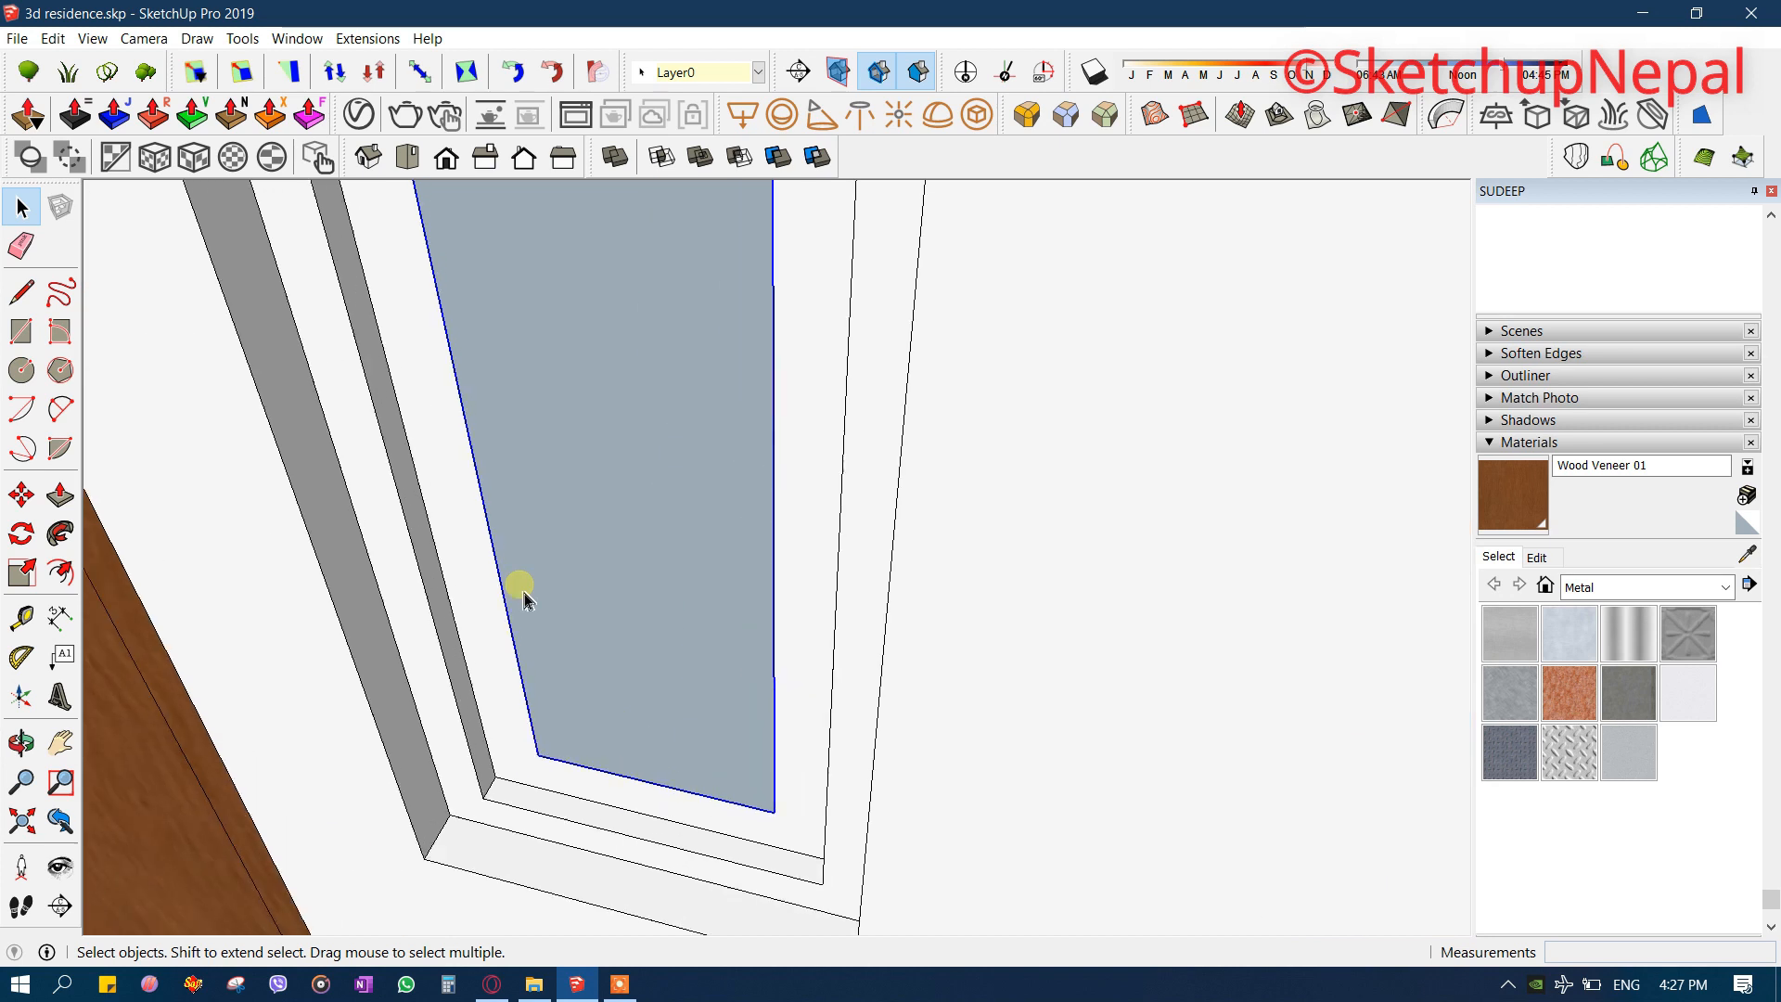
pyautogui.press('m')
pyautogui.click(526, 778)
pyautogui.press('Escape')
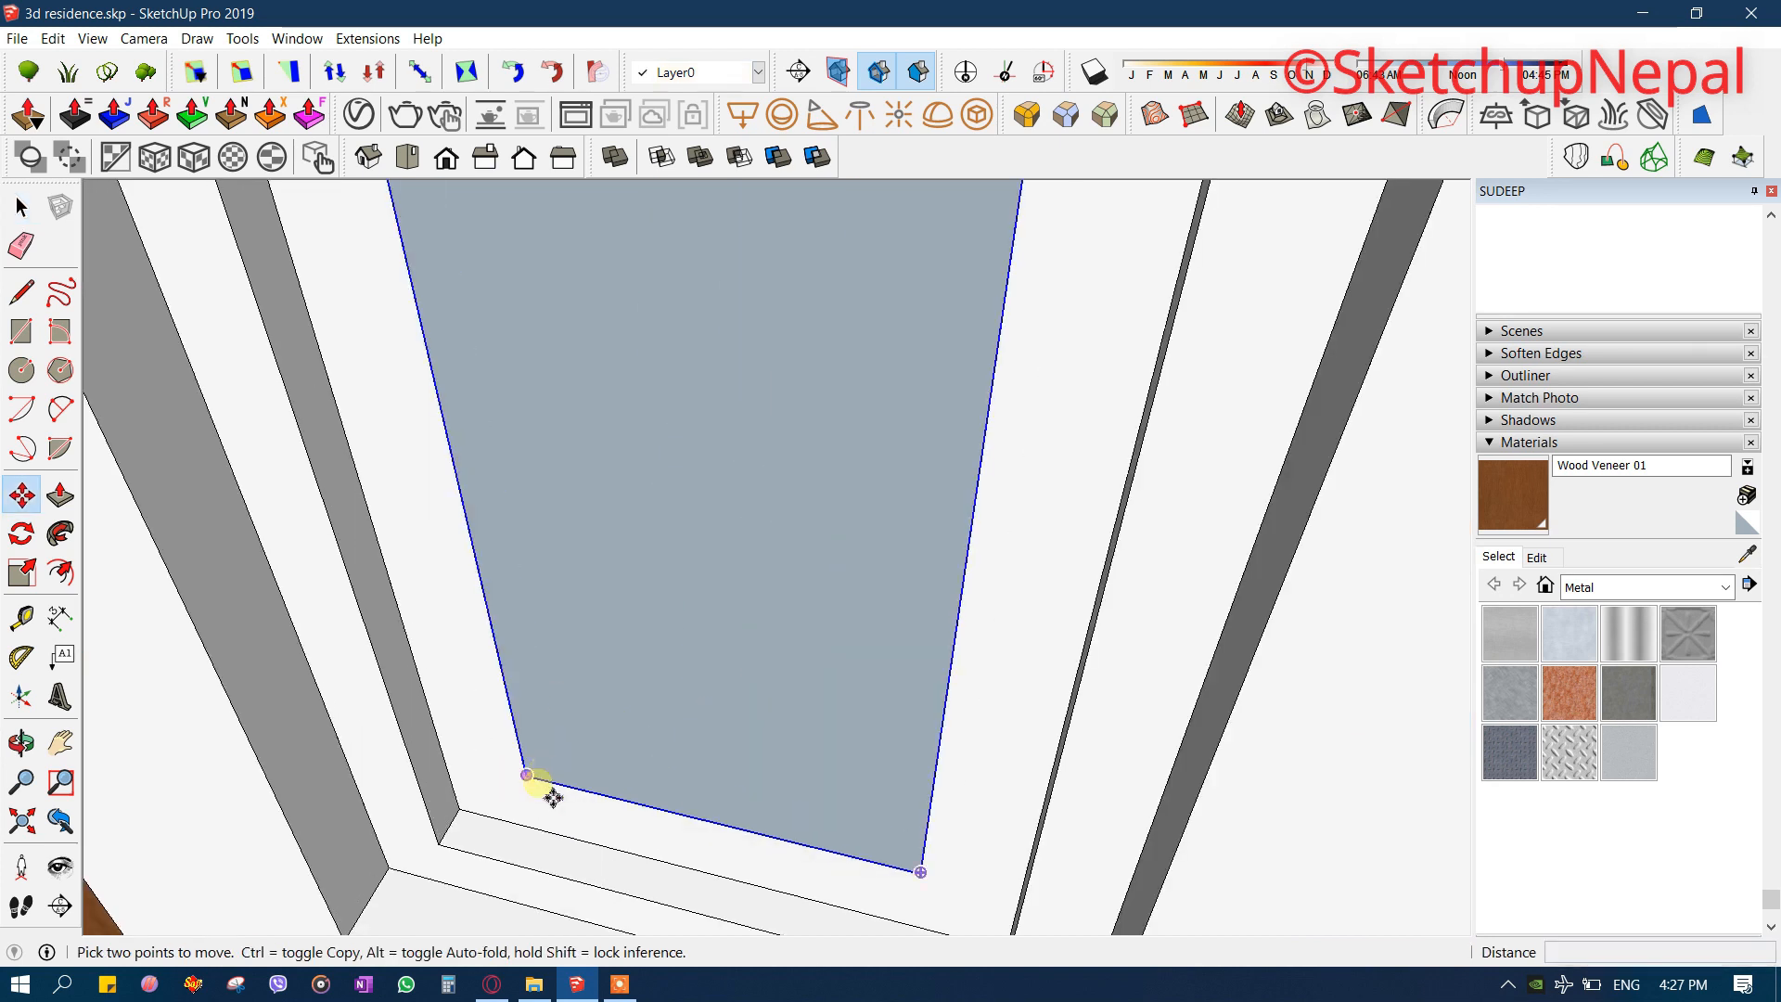
pyautogui.click(530, 777)
pyautogui.click(533, 750)
pyautogui.scroll(-5, 547, 762)
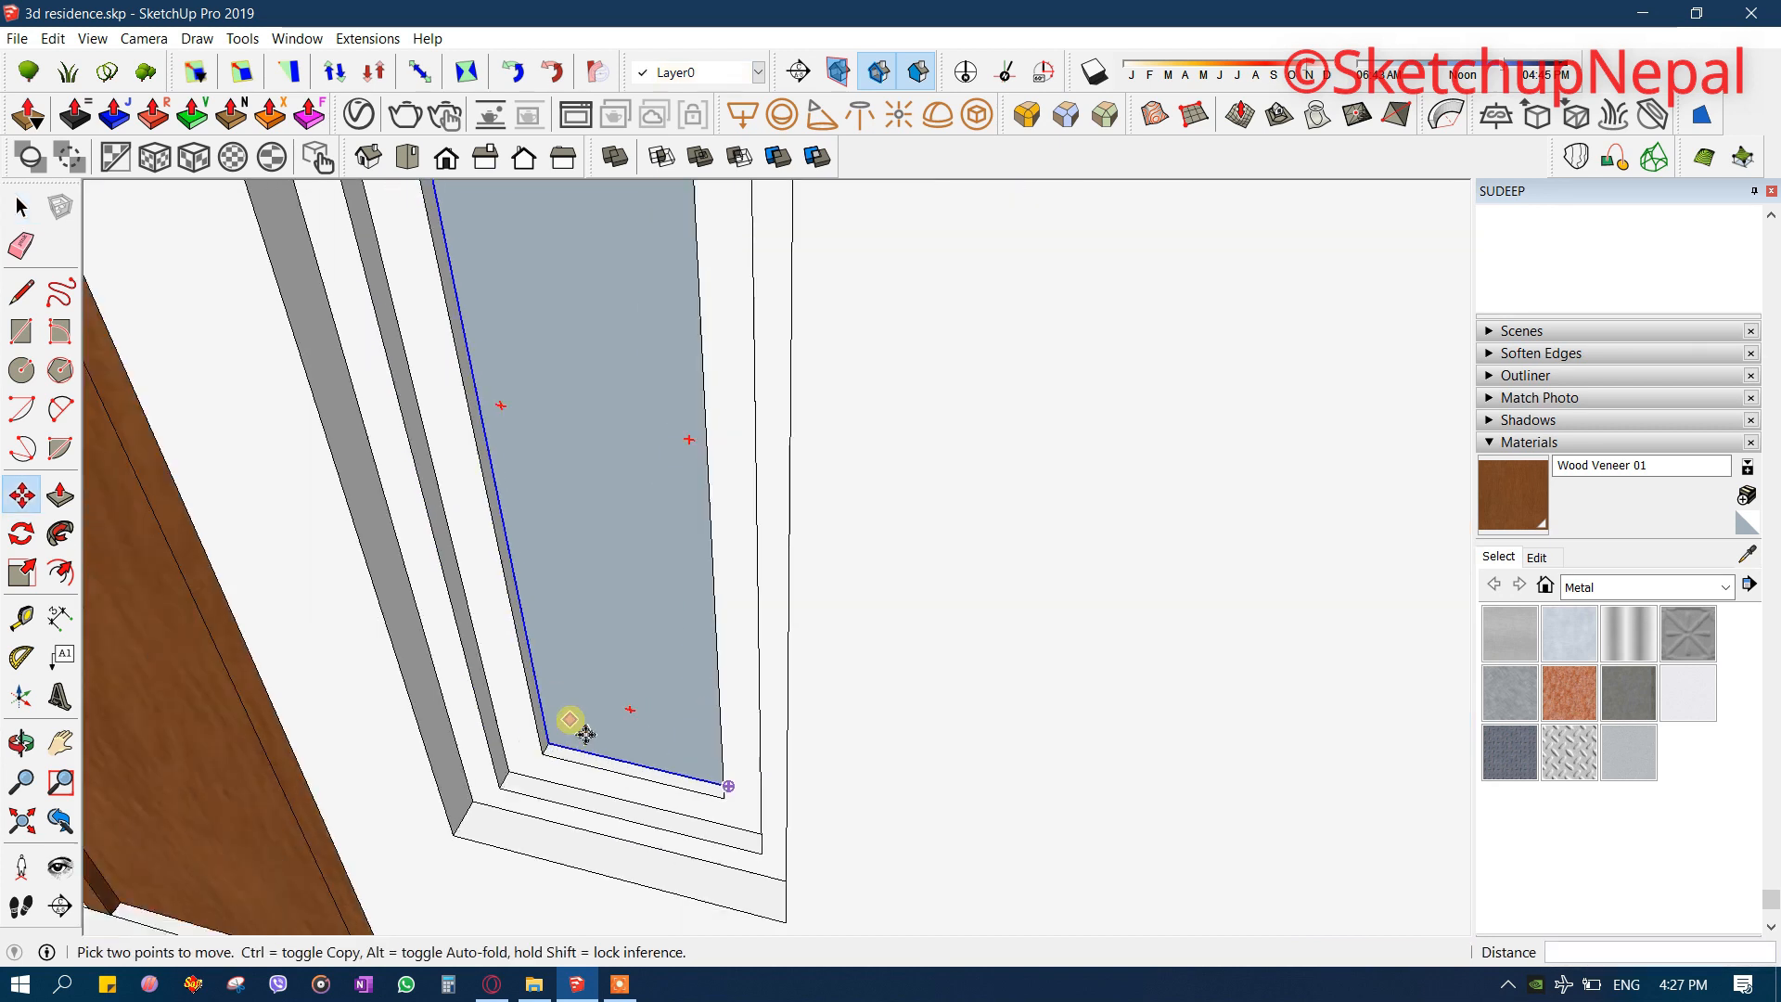
# - Reverse the face of the narrow window's pane
pyautogui.press('space')
pyautogui.moveTo(588, 609); pyautogui.dragTo(588, 605, button='middle')
pyautogui.scroll(2, 610, 589)
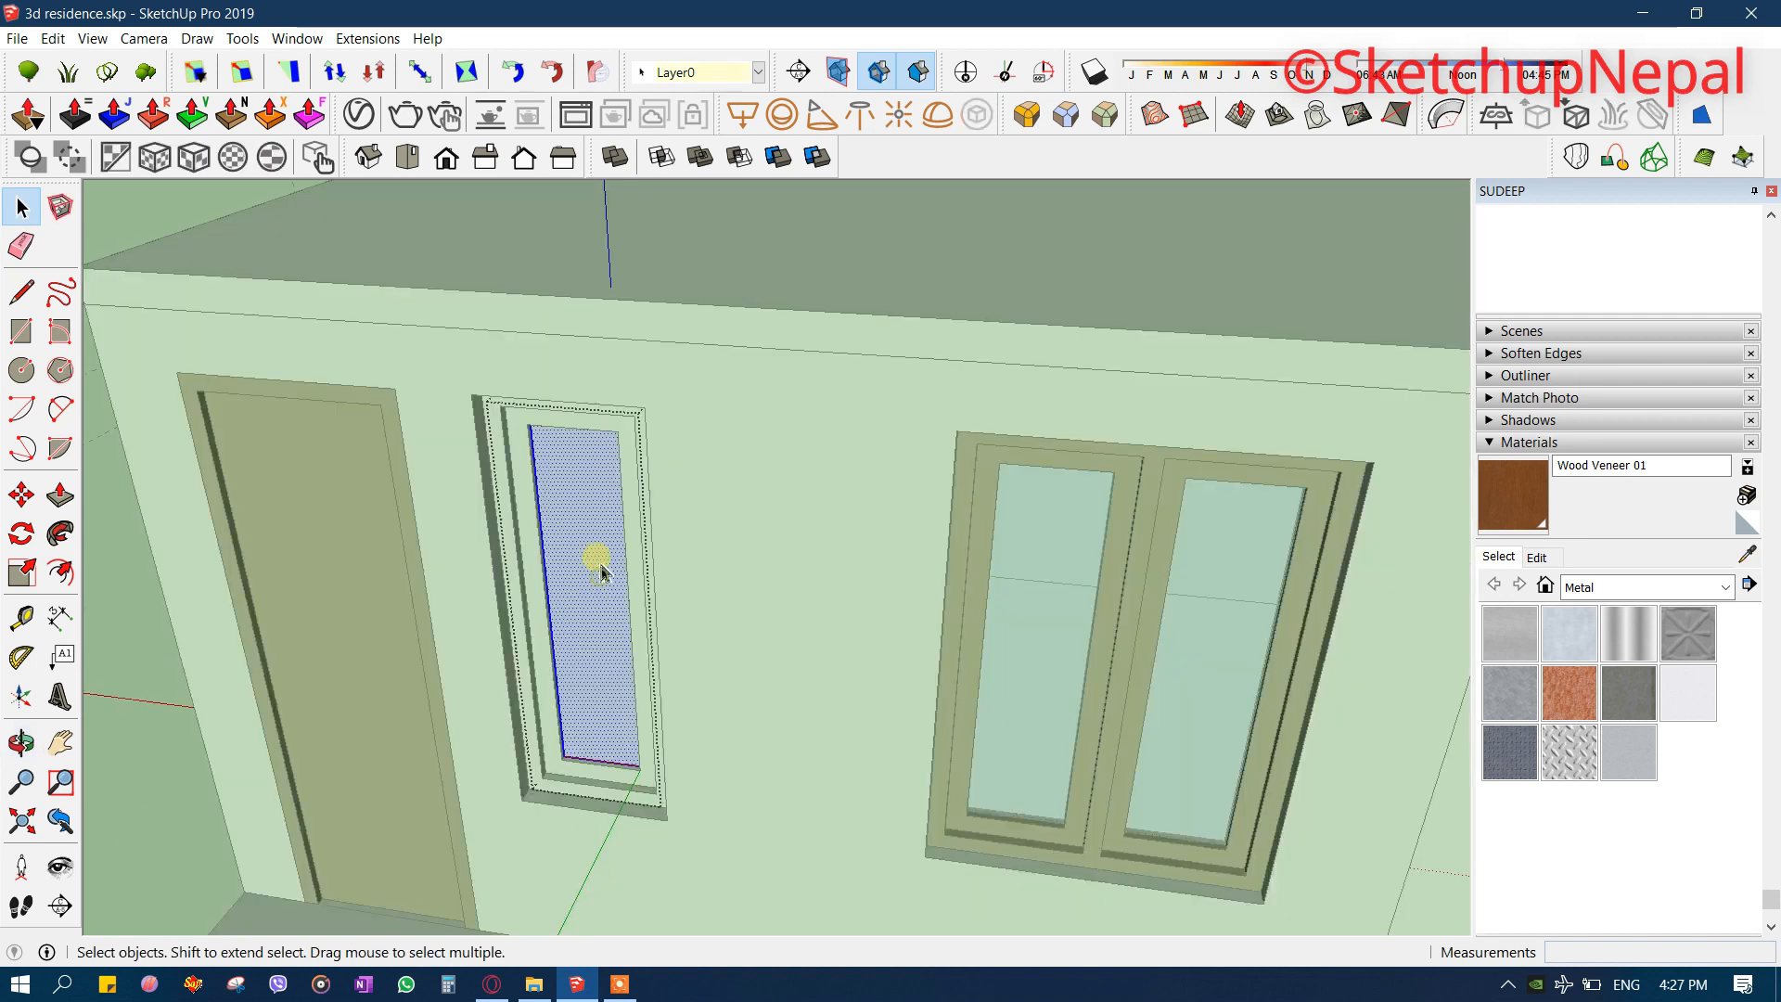
pyautogui.rightClick(595, 557)
pyautogui.click(672, 343)
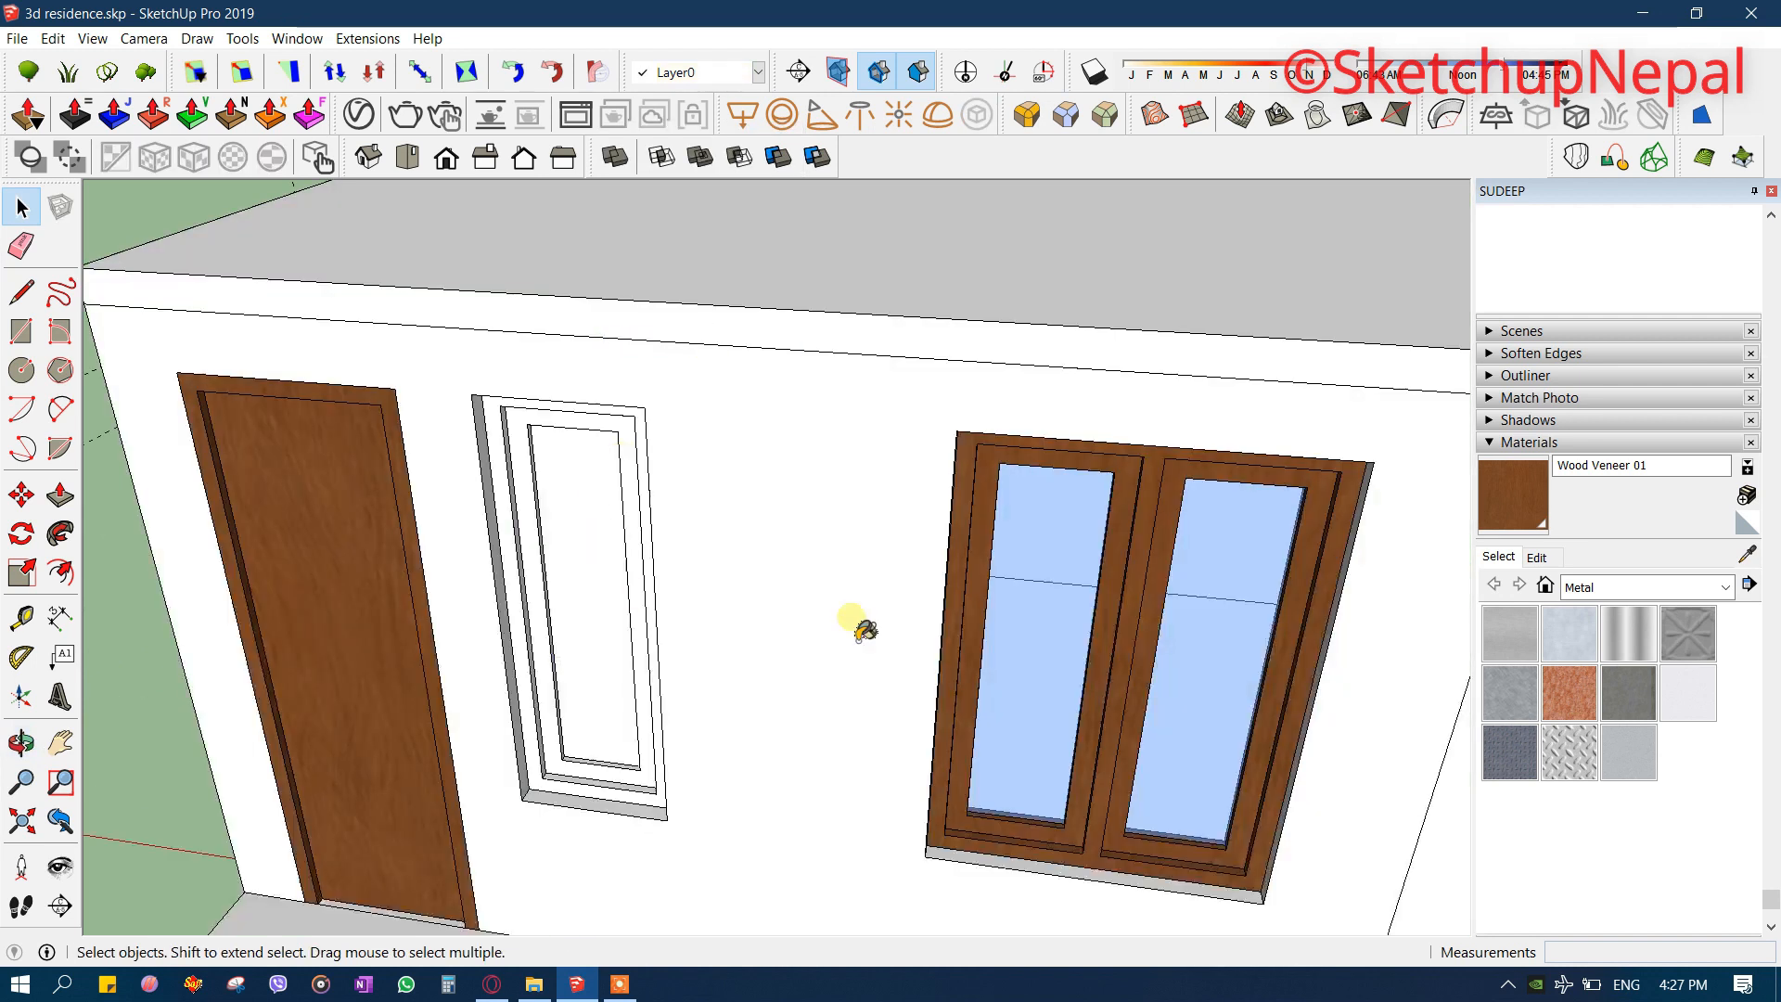
# - Paint the narrow window's pane with Translucent Glass Blue and its frame and sash with Wood Veneer 01, sampled from the finished window and door
pyautogui.scroll(-4, 696, 582)
pyautogui.scroll(2, 851, 538)
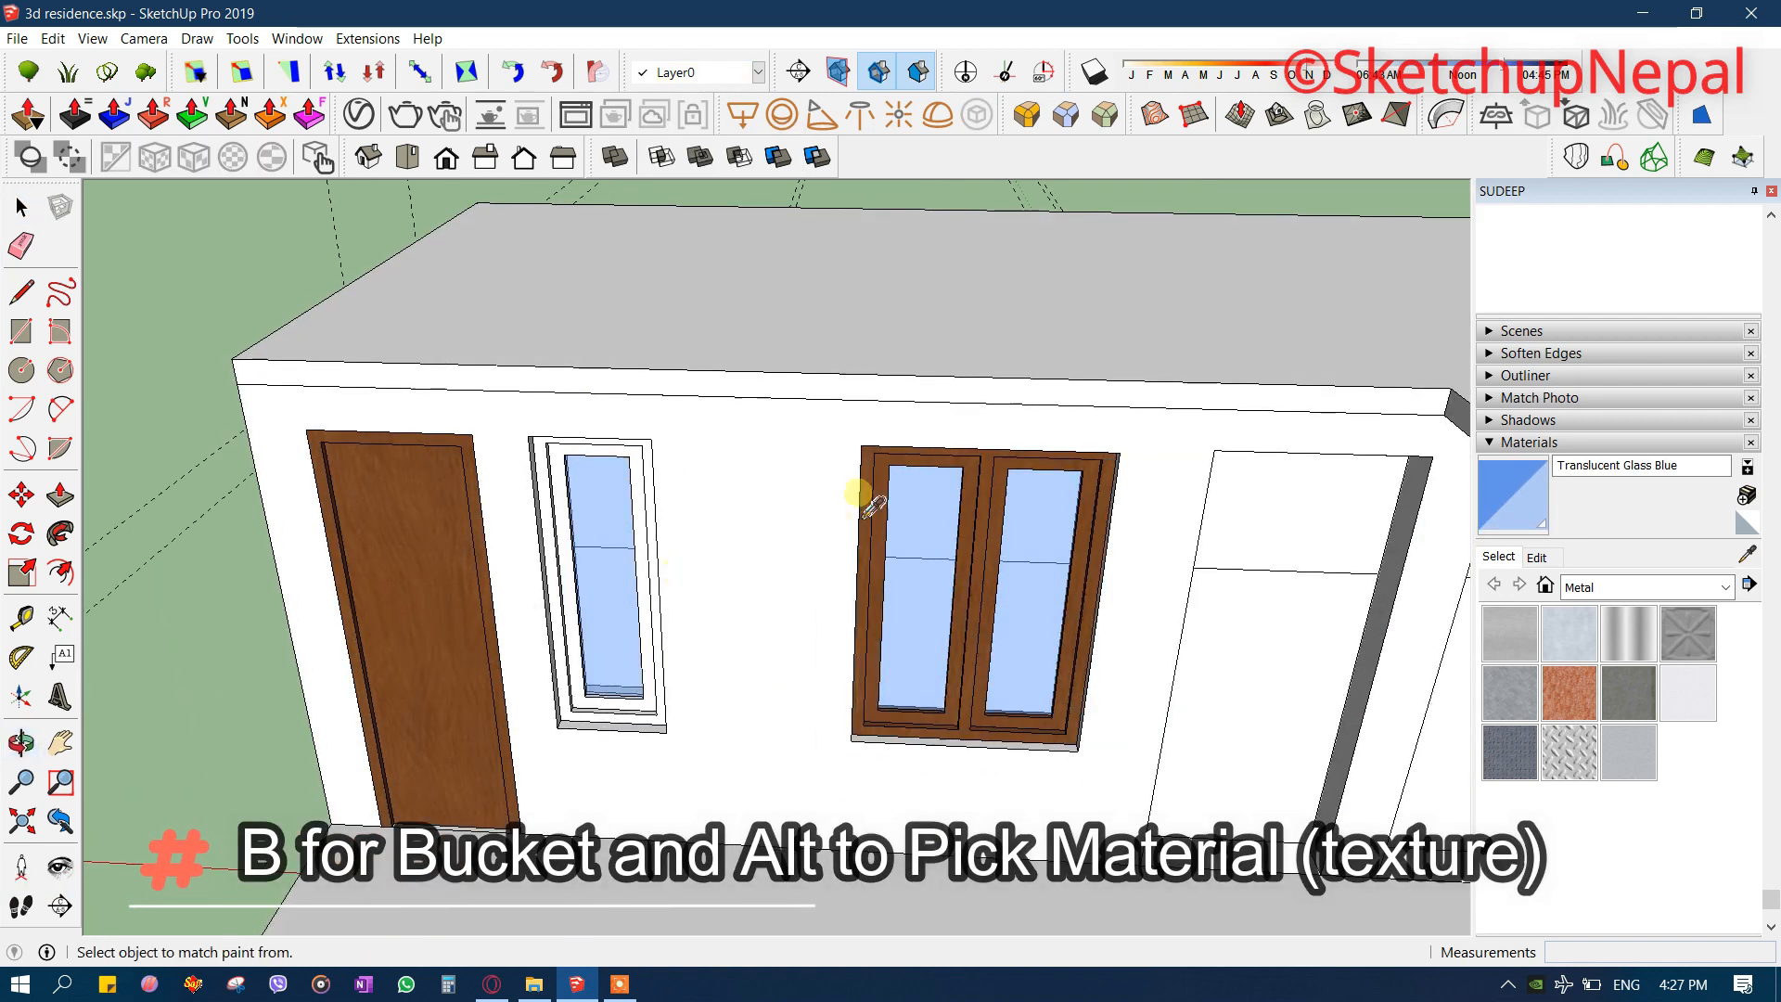
pyautogui.scroll(4, 557, 468)
pyautogui.click(608, 387)
pyautogui.click(650, 425)
pyautogui.scroll(-2, 651, 428)
pyautogui.moveTo(656, 493)
pyautogui.mouseDown(button='middle')
pyautogui.moveTo(759, 302)
pyautogui.moveTo(670, 446)
pyautogui.mouseUp(button='middle')
pyautogui.scroll(4, 665, 440)
# - Select the complete narrow window and move it into position within its wall opening
pyautogui.press('space')
pyautogui.click(653, 437)
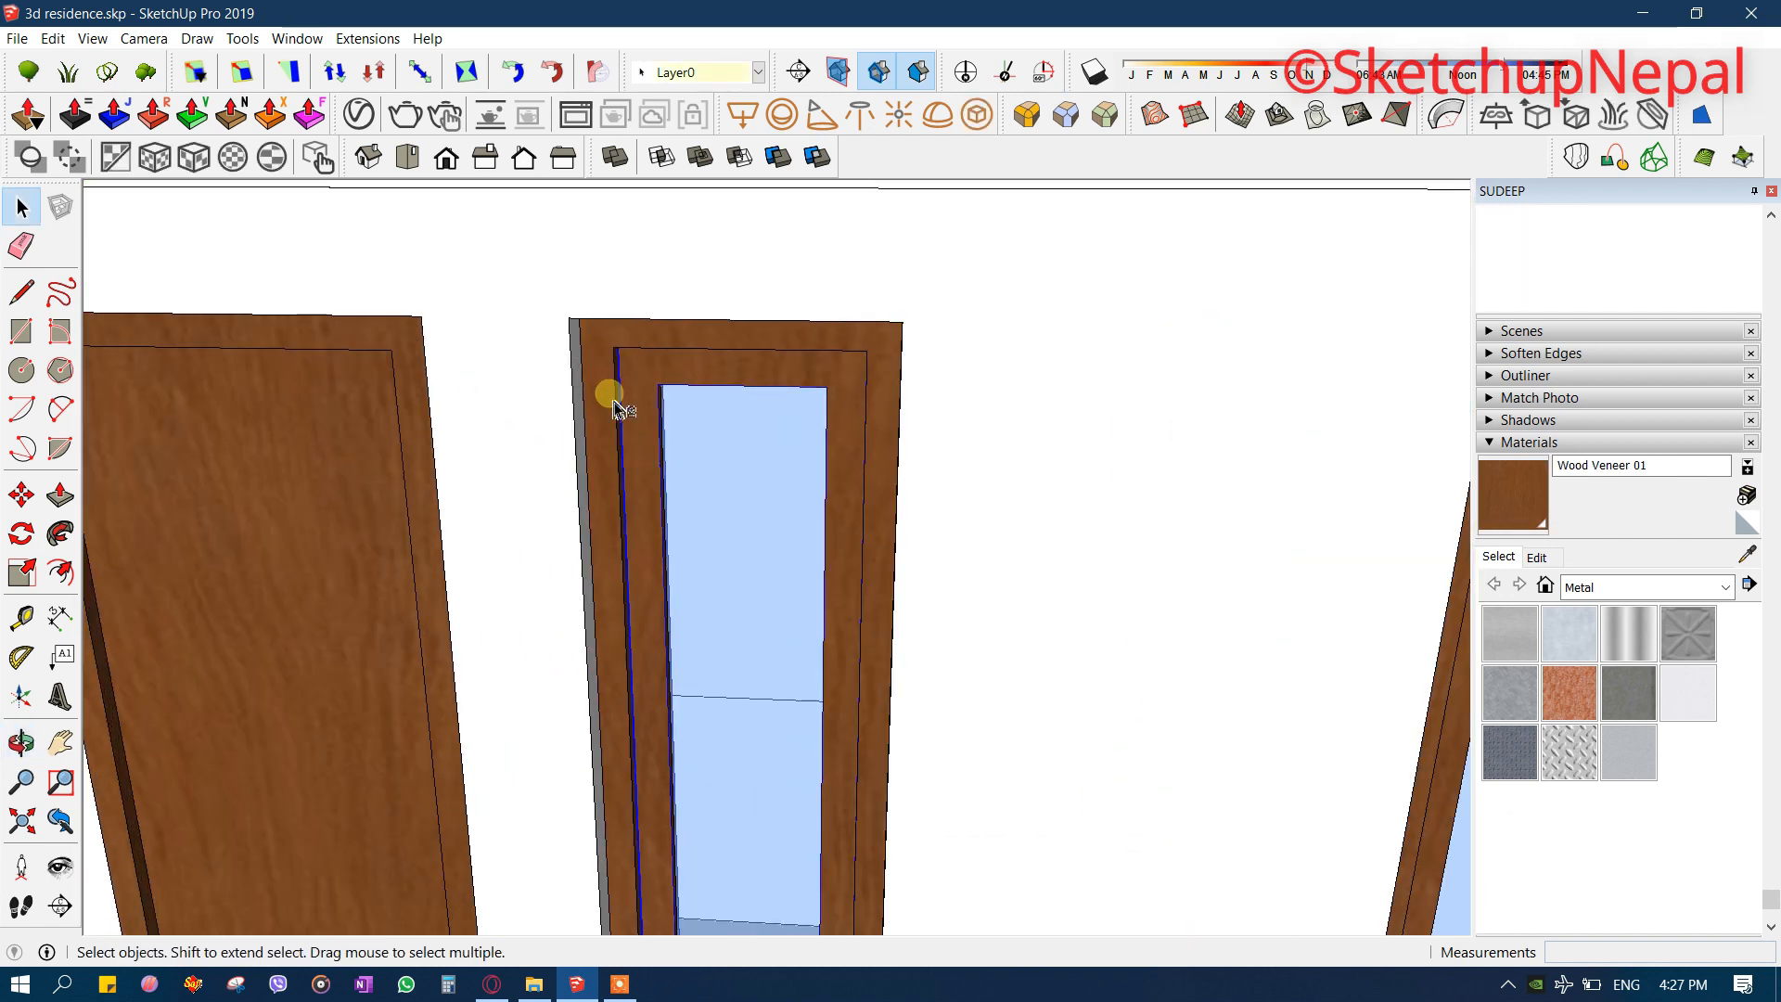
pyautogui.scroll(-5, 734, 475)
pyautogui.press('m')
pyautogui.click(714, 613)
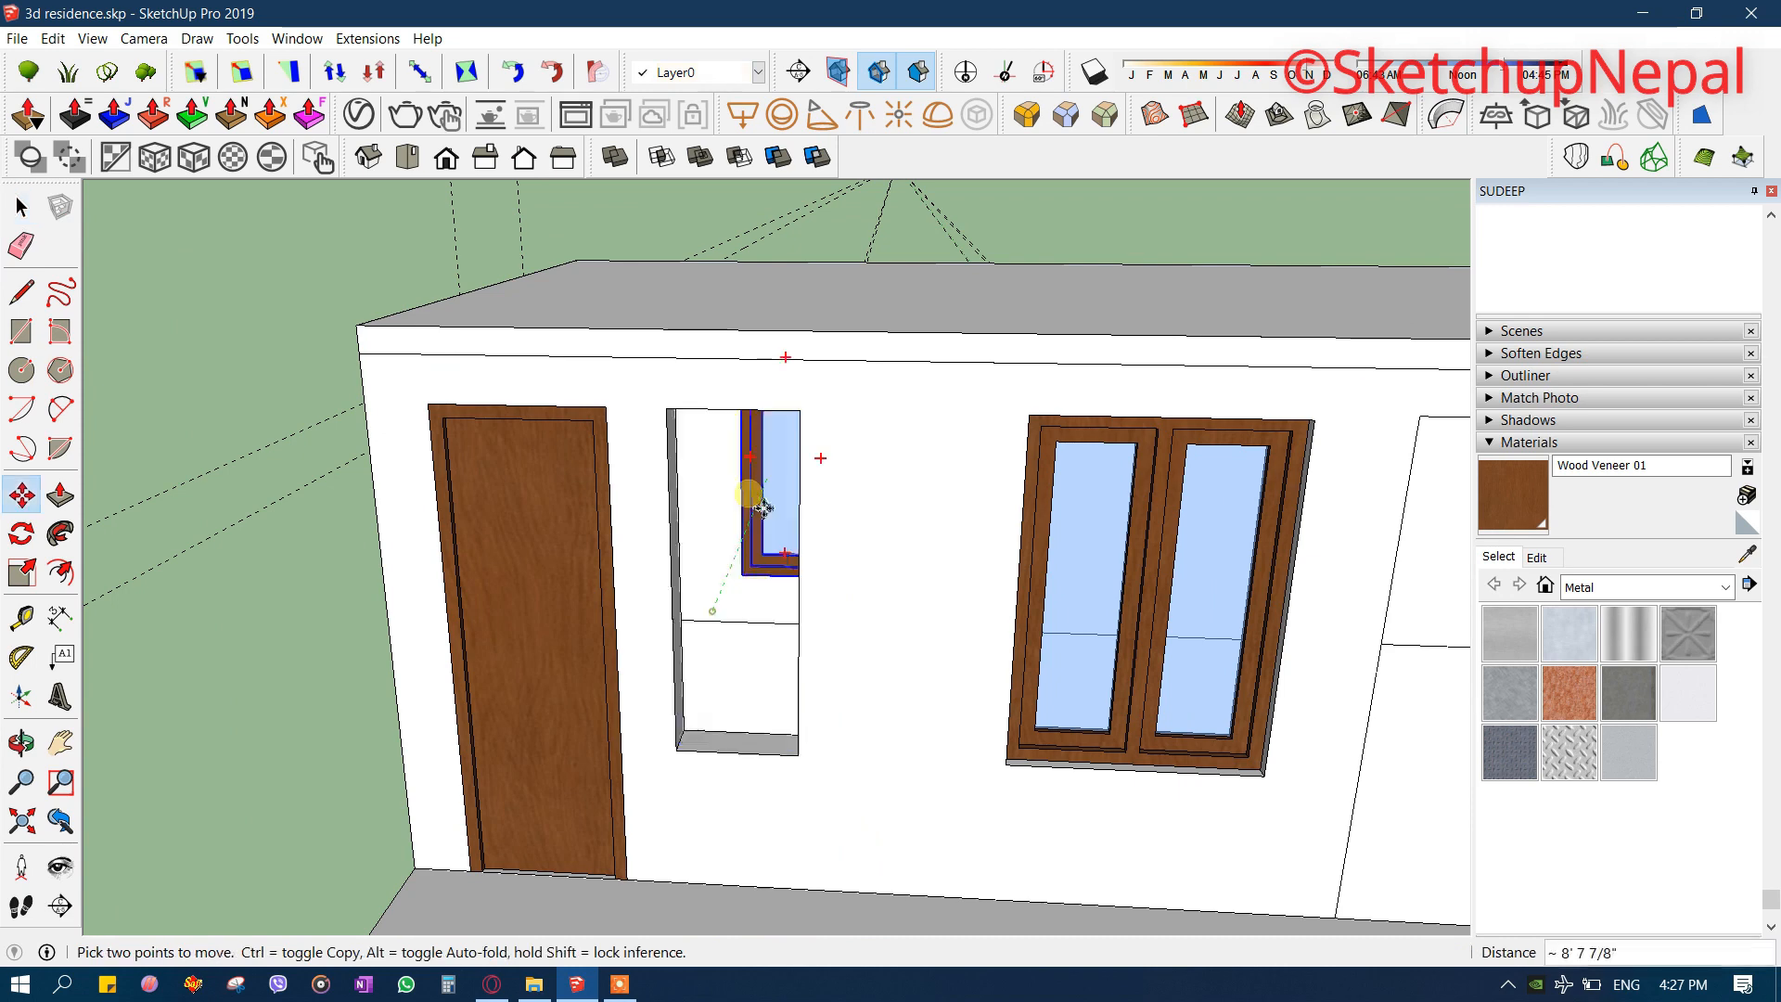
pyautogui.click(638, 504)
pyautogui.scroll(-5, 557, 497)
pyautogui.moveTo(557, 497)
pyautogui.mouseDown(button='middle')
pyautogui.moveTo(1153, 596)
pyautogui.moveTo(669, 525)
pyautogui.moveTo(538, 567)
pyautogui.moveTo(575, 499)
pyautogui.mouseUp(button='middle')
pyautogui.scroll(3, 424, 544)
# - Copy the wooden door along the wall into the opening beyond the double window, using its lower corner as the base point
pyautogui.press('space')
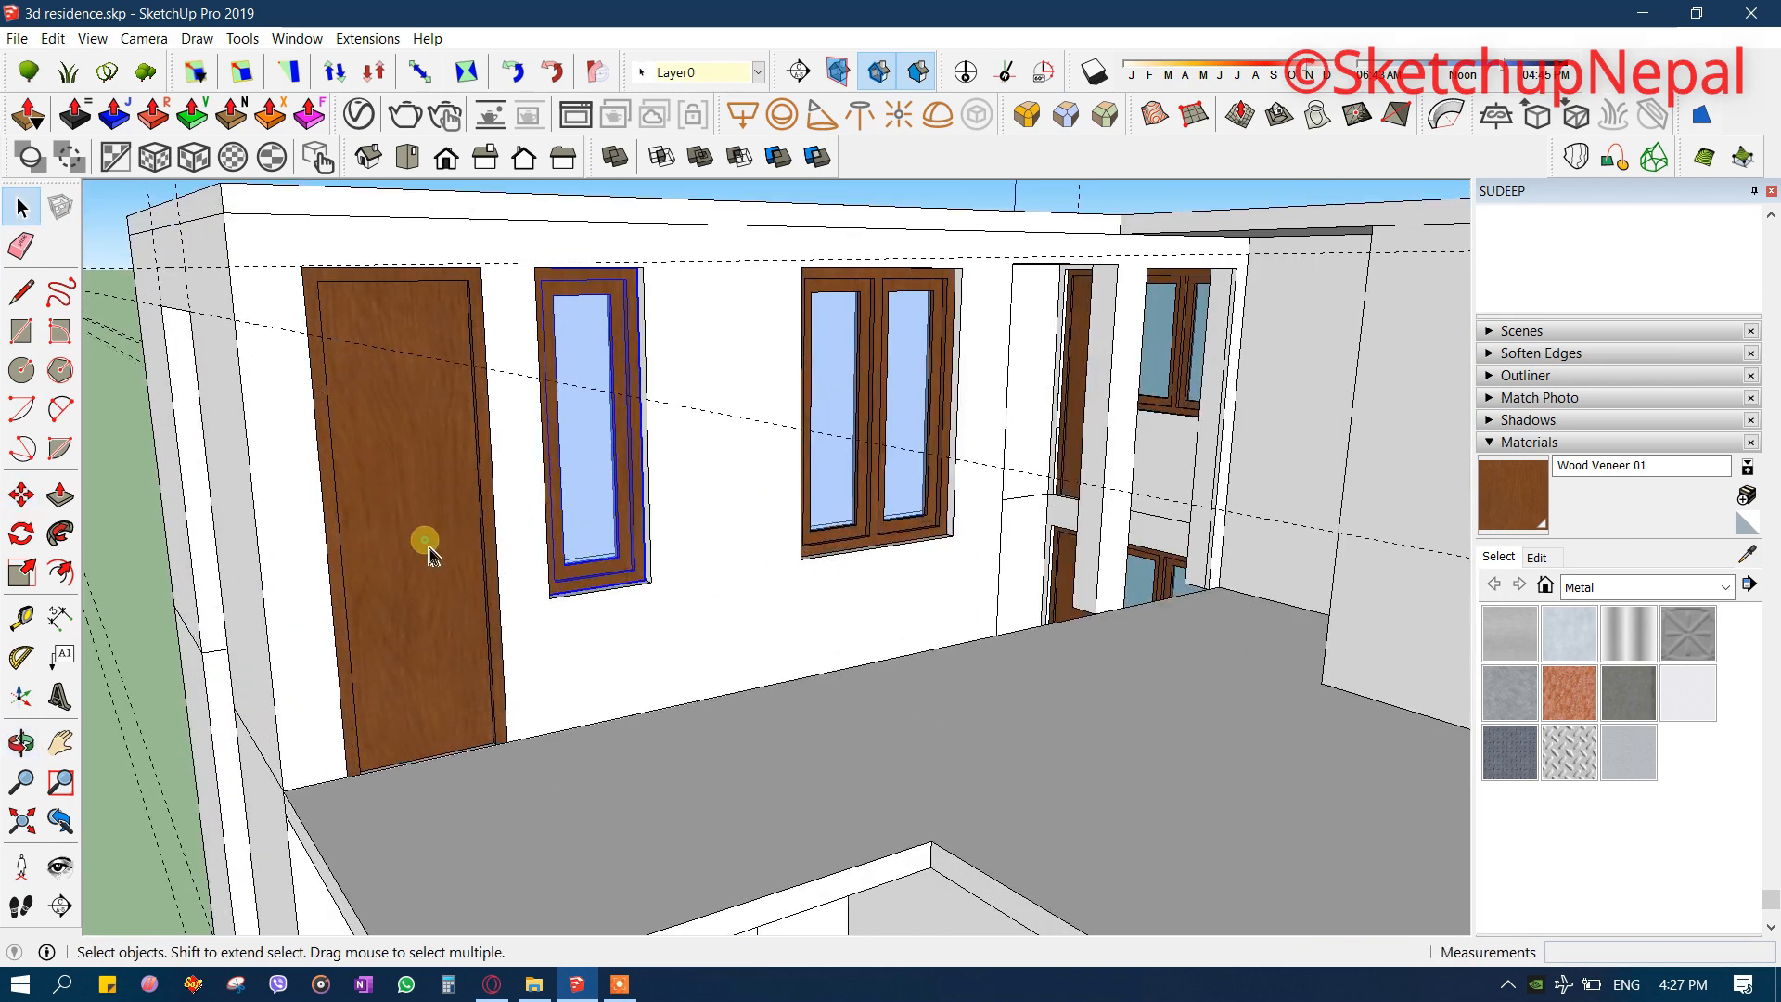
pyautogui.press('m')
pyautogui.scroll(2, 510, 816)
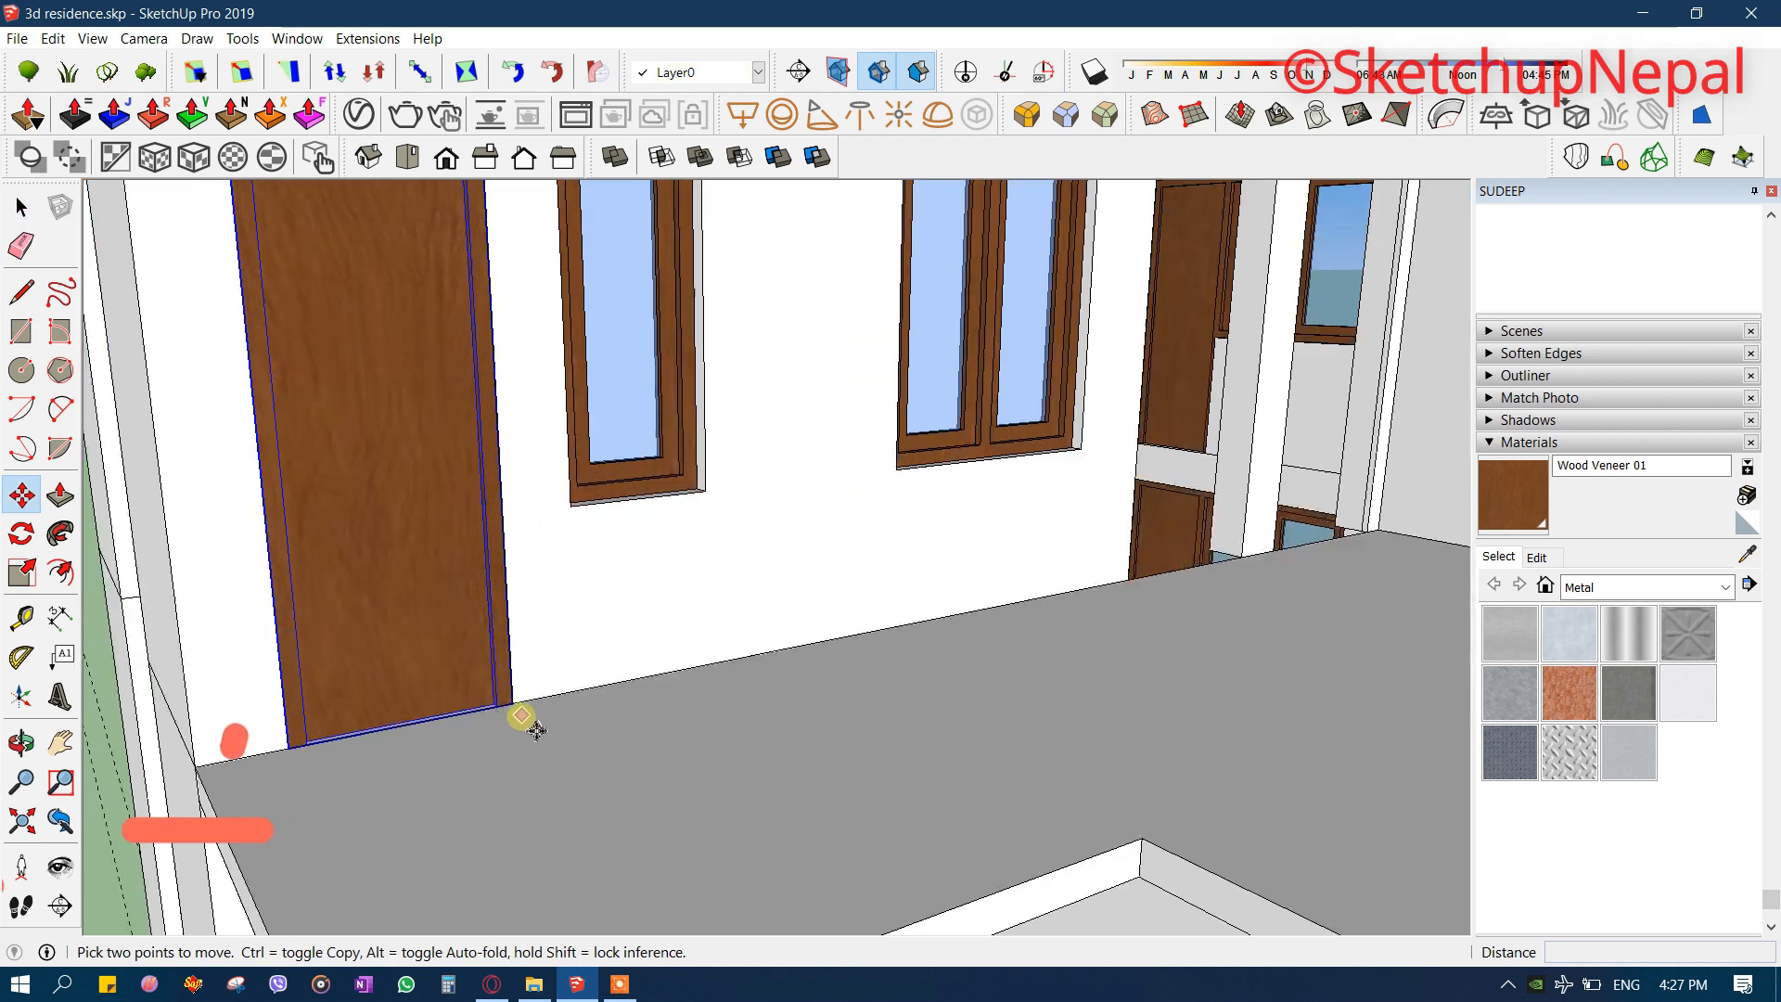
pyautogui.moveTo(535, 717); pyautogui.dragTo(719, 693, button='middle')
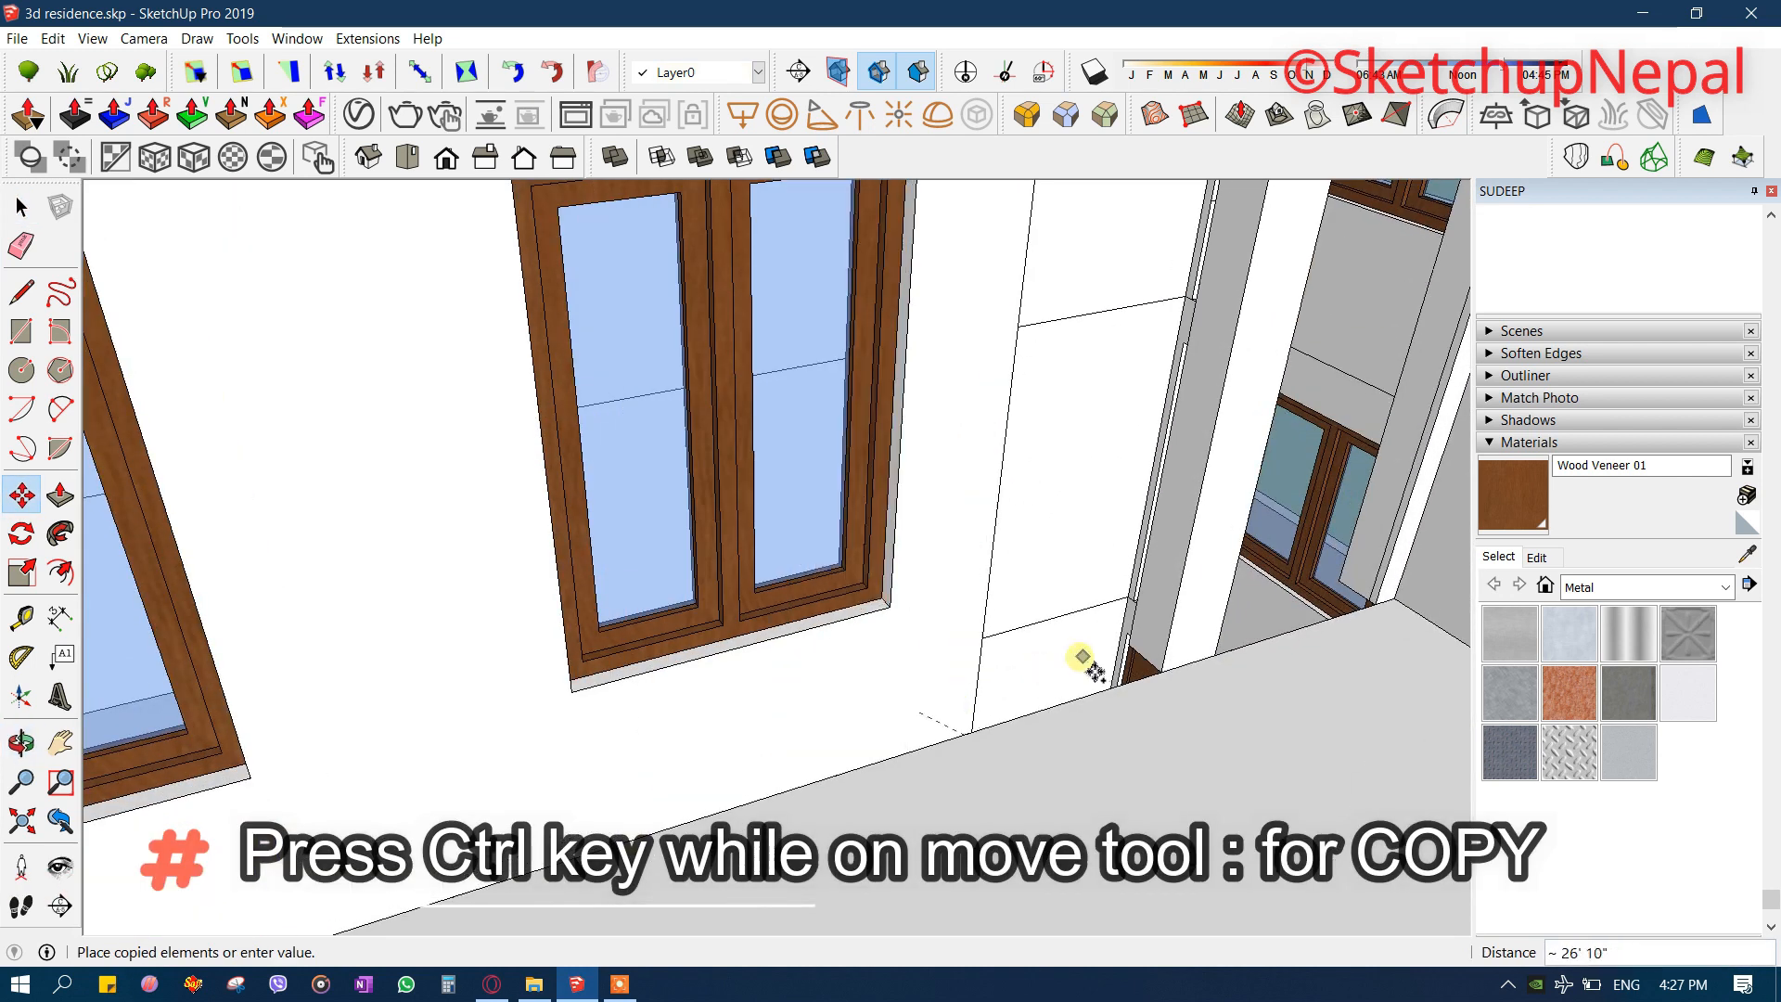
pyautogui.moveTo(1125, 480); pyautogui.dragTo(748, 520, button='middle')
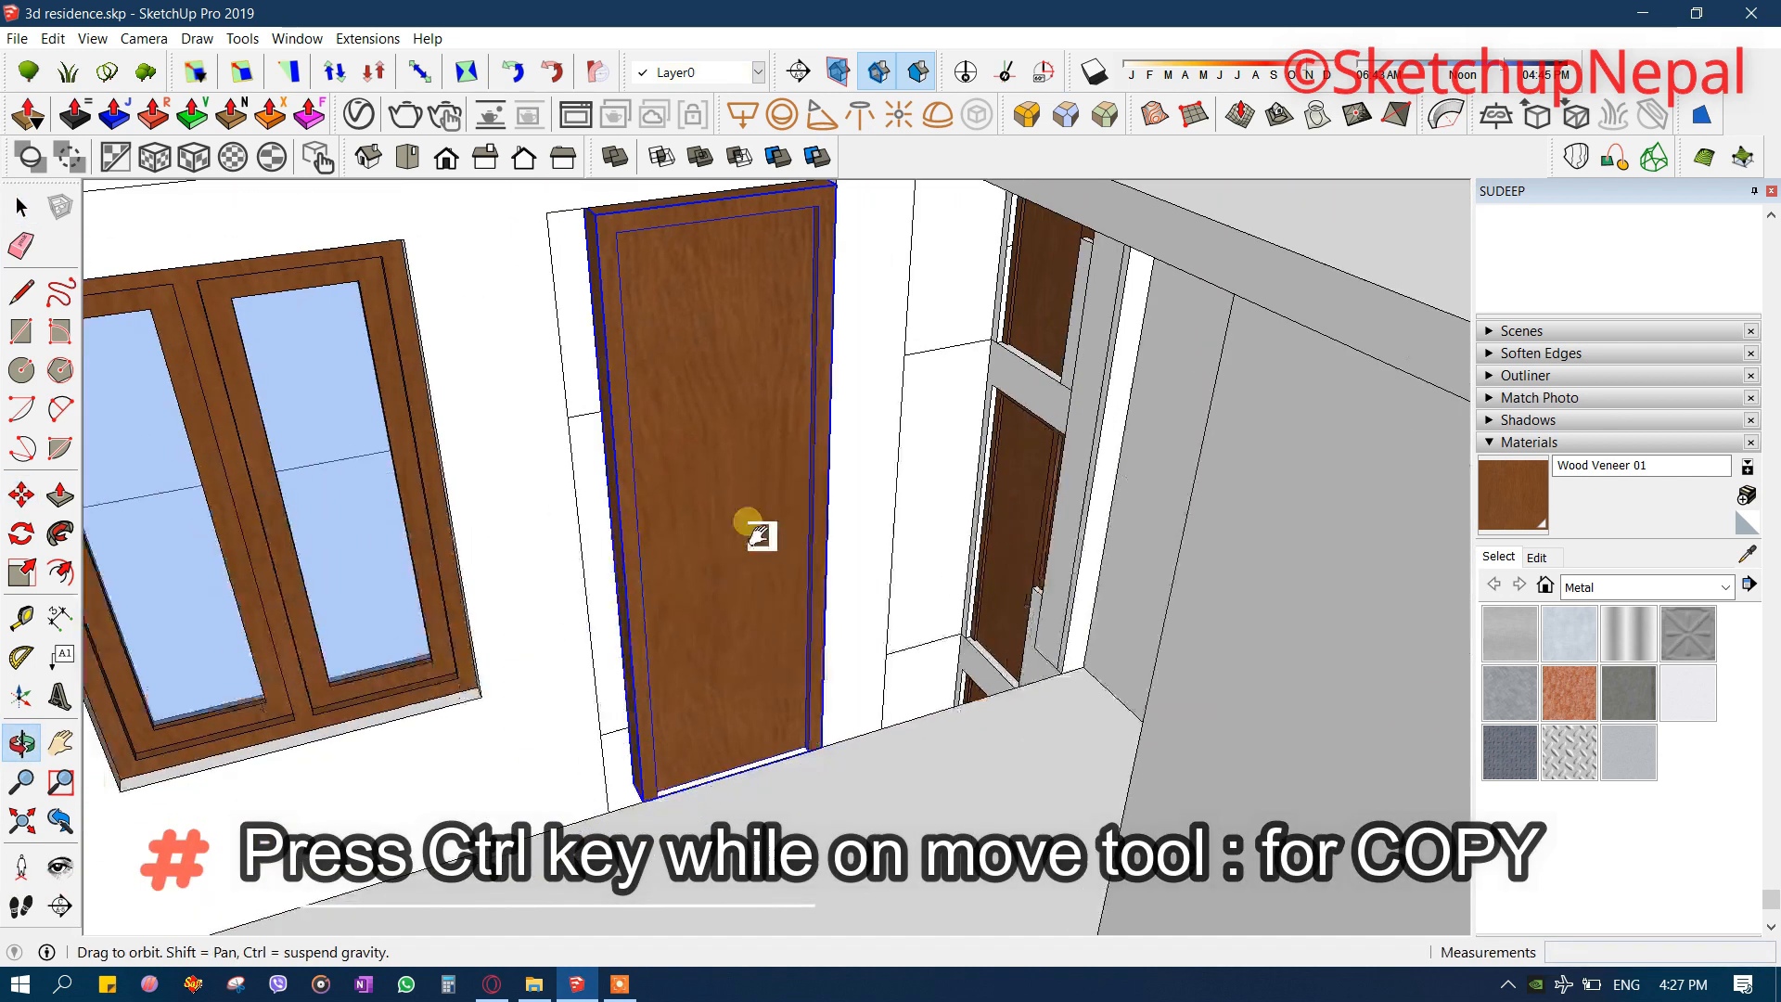
# - Copy the newly placed door into the next opening along the same wall, snapping its lower corner to the opening's corner
pyautogui.scroll(4, 859, 731)
pyautogui.press('ctrl')
pyautogui.click(787, 764)
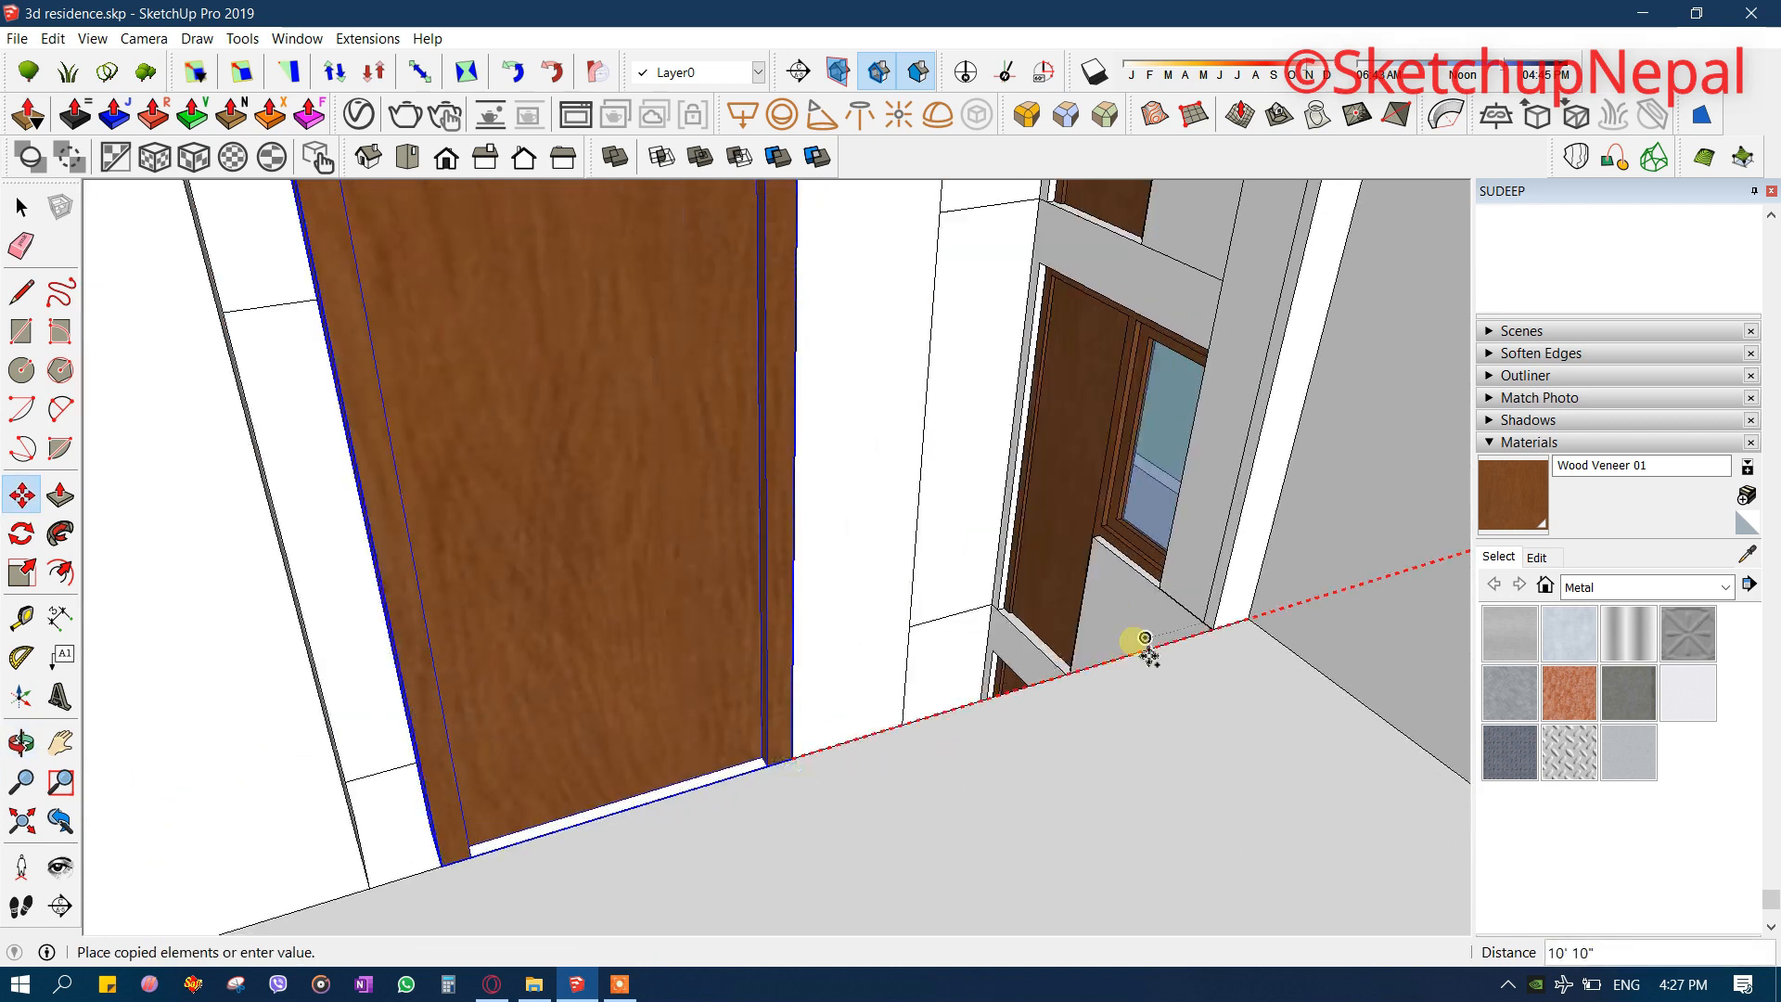
pyautogui.click(1217, 624)
# - Copy the last placed door out of its opening onto the open floor by its lower corner
pyautogui.moveTo(738, 729); pyautogui.dragTo(986, 819, button='middle')
pyautogui.scroll(2, 876, 731)
pyautogui.press('ctrl')
pyautogui.click(762, 621)
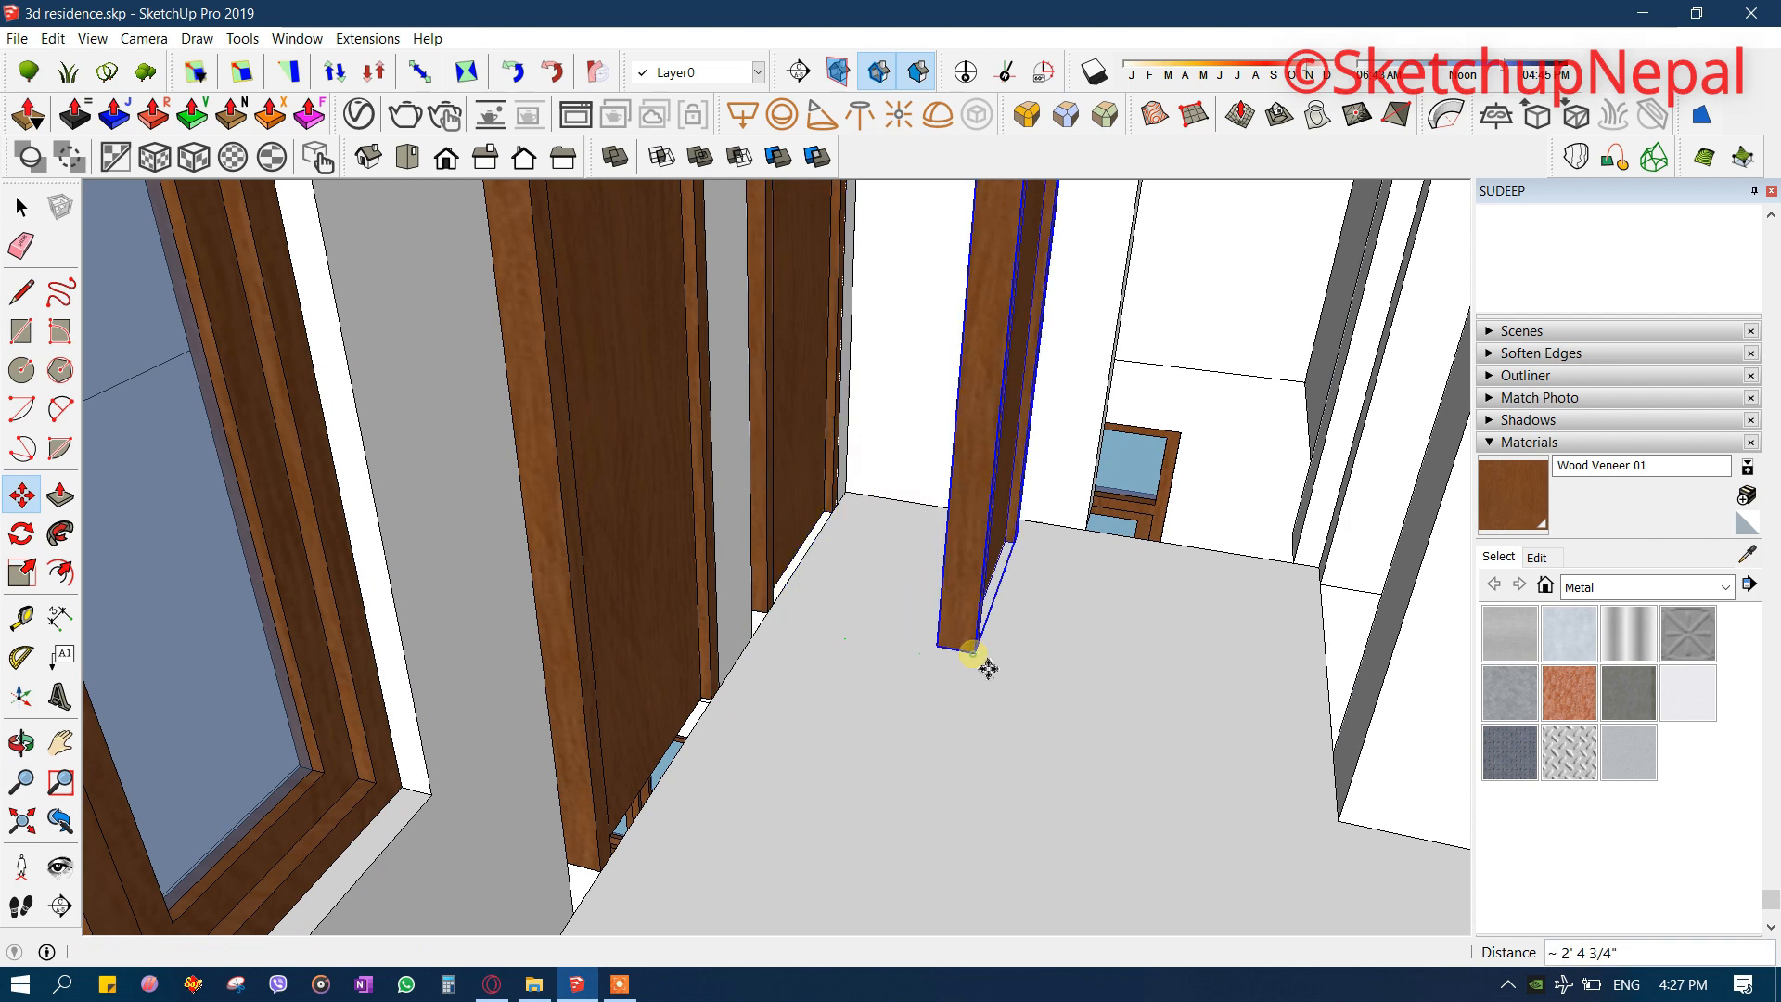
pyautogui.click(974, 654)
# - Rotate the door copy on the floor about its lower corner to run parallel to the adjacent wall
pyautogui.scroll(3, 918, 677)
pyautogui.press('q')
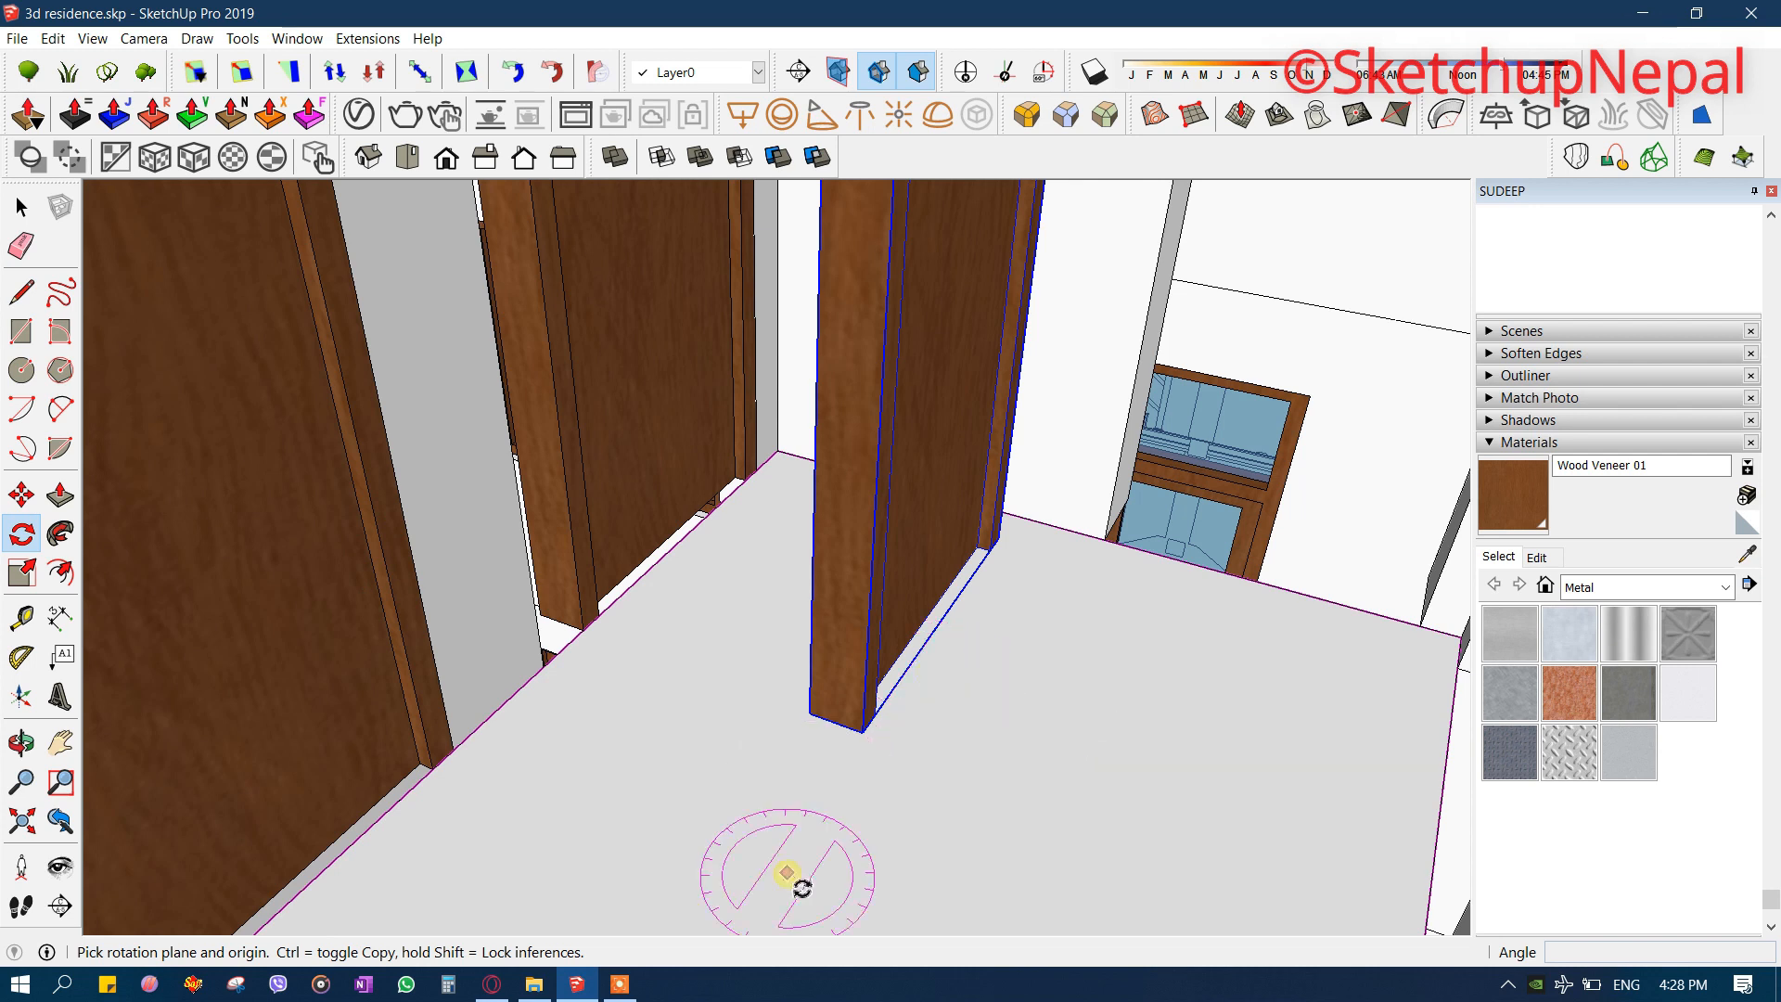
pyautogui.scroll(2, 901, 789)
pyautogui.click(847, 702)
pyautogui.click(1048, 429)
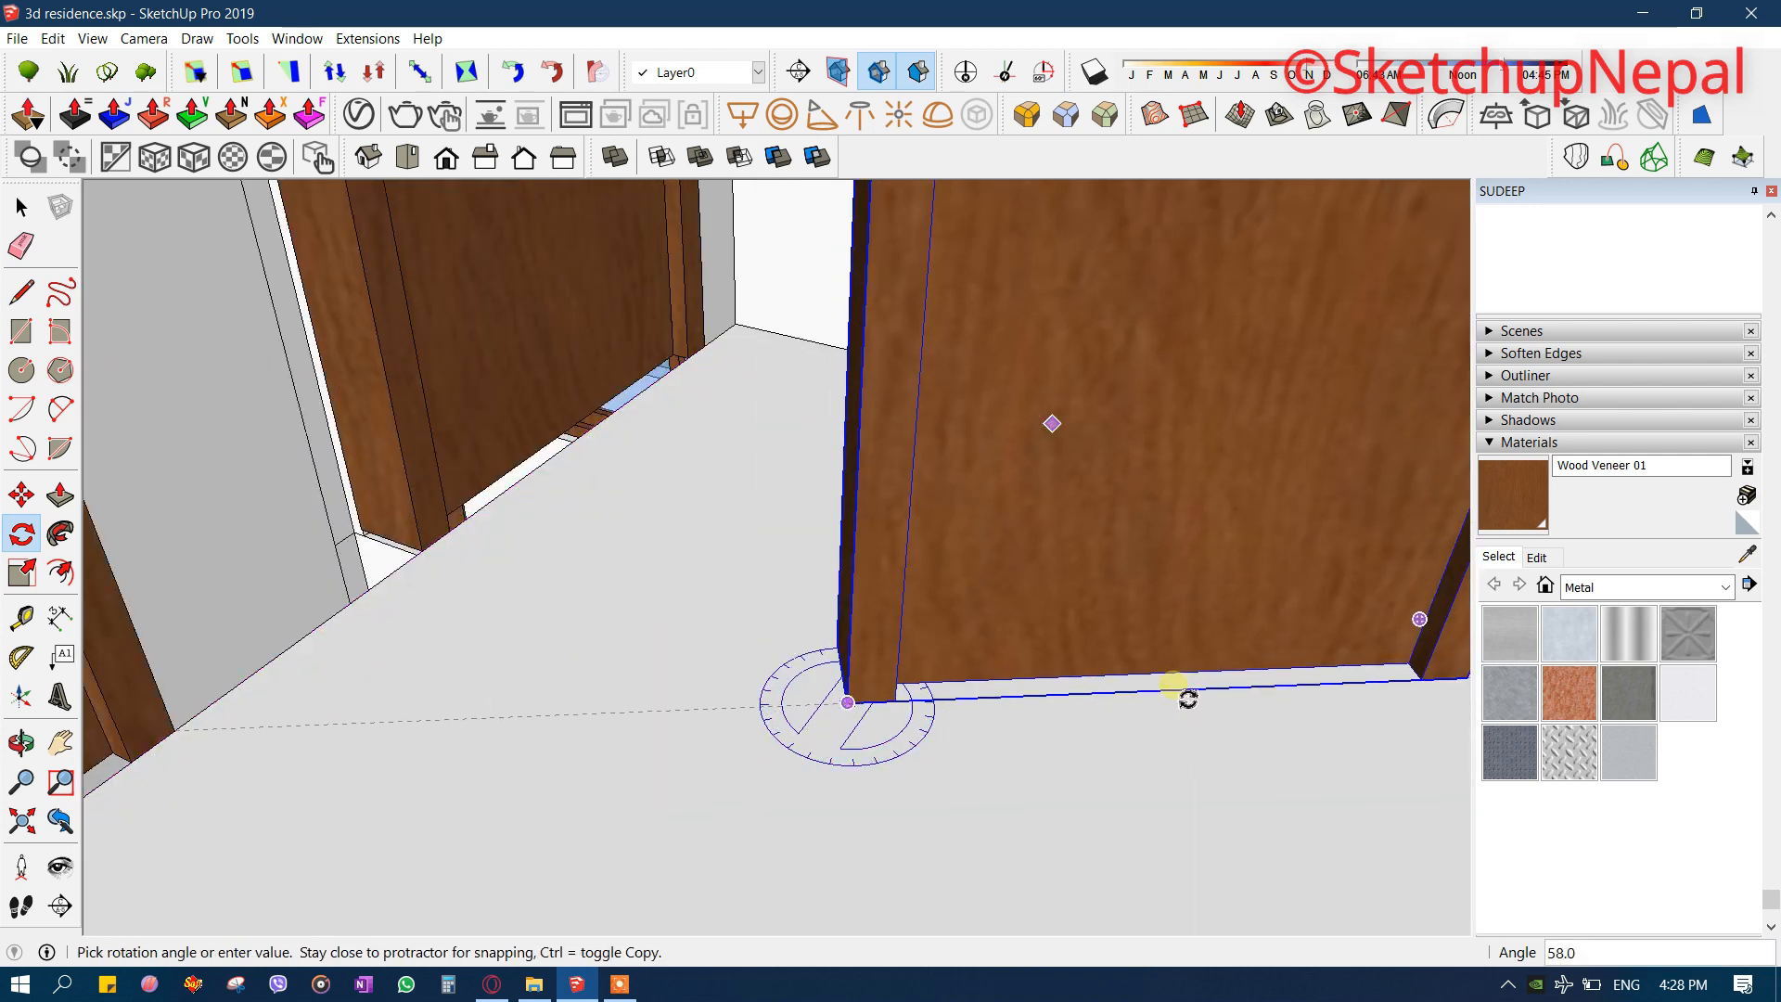
pyautogui.click(1184, 694)
# - Move the rotated door into the adjacent wall's opening, aligning its lower corner with the opening's corner
pyautogui.scroll(-3, 566, 585)
pyautogui.press('m')
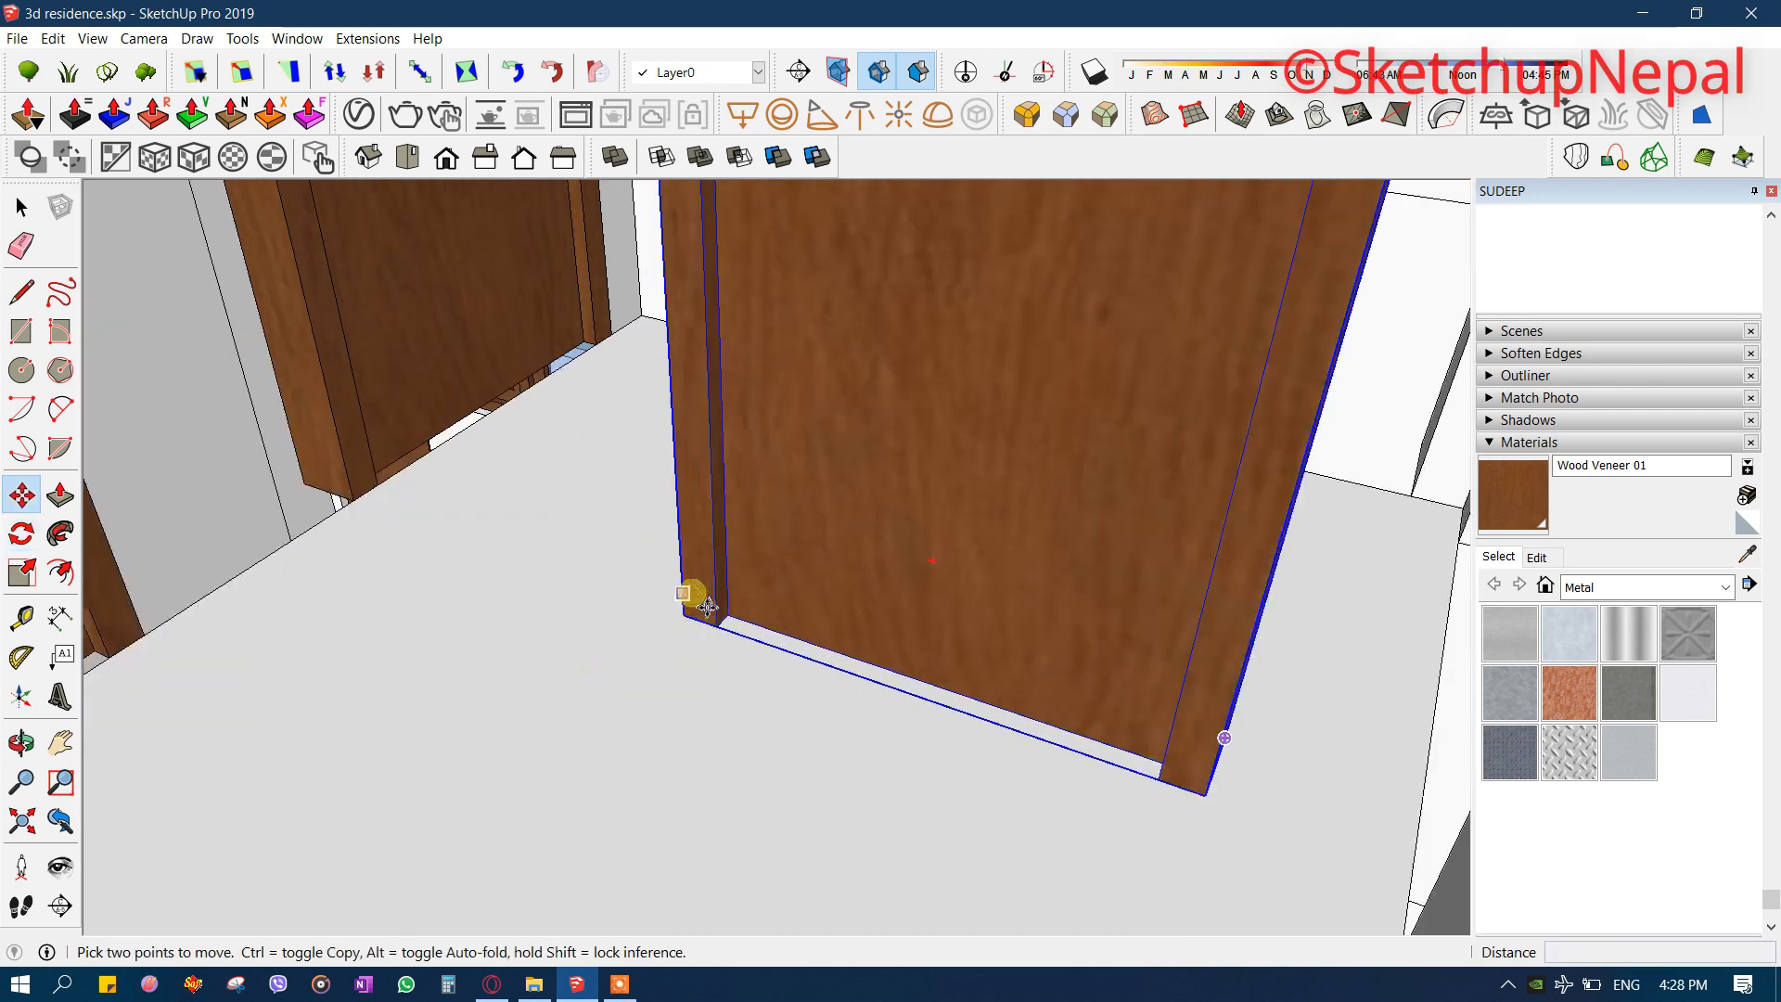
pyautogui.click(678, 608)
pyautogui.scroll(3, 1020, 343)
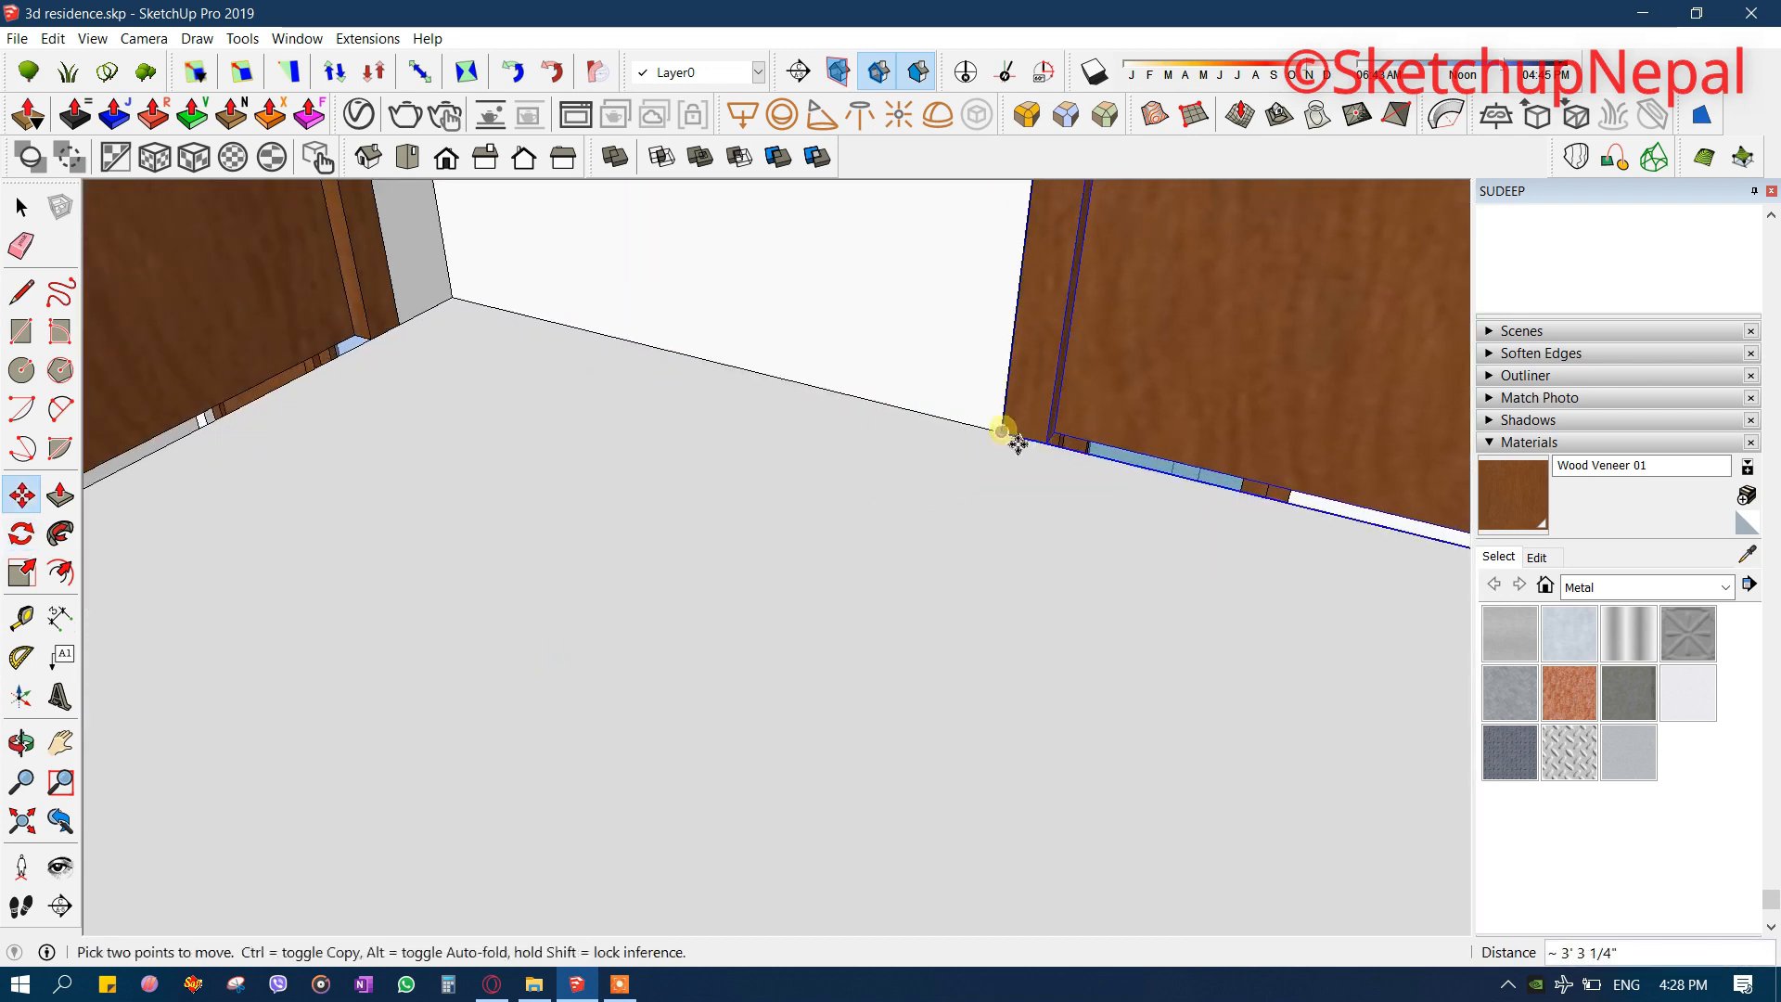
pyautogui.click(1006, 427)
pyautogui.scroll(-4, 710, 564)
# - Copy the last door of the long wall out of its opening onto the open floor
pyautogui.moveTo(786, 646); pyautogui.dragTo(390, 539, button='middle')
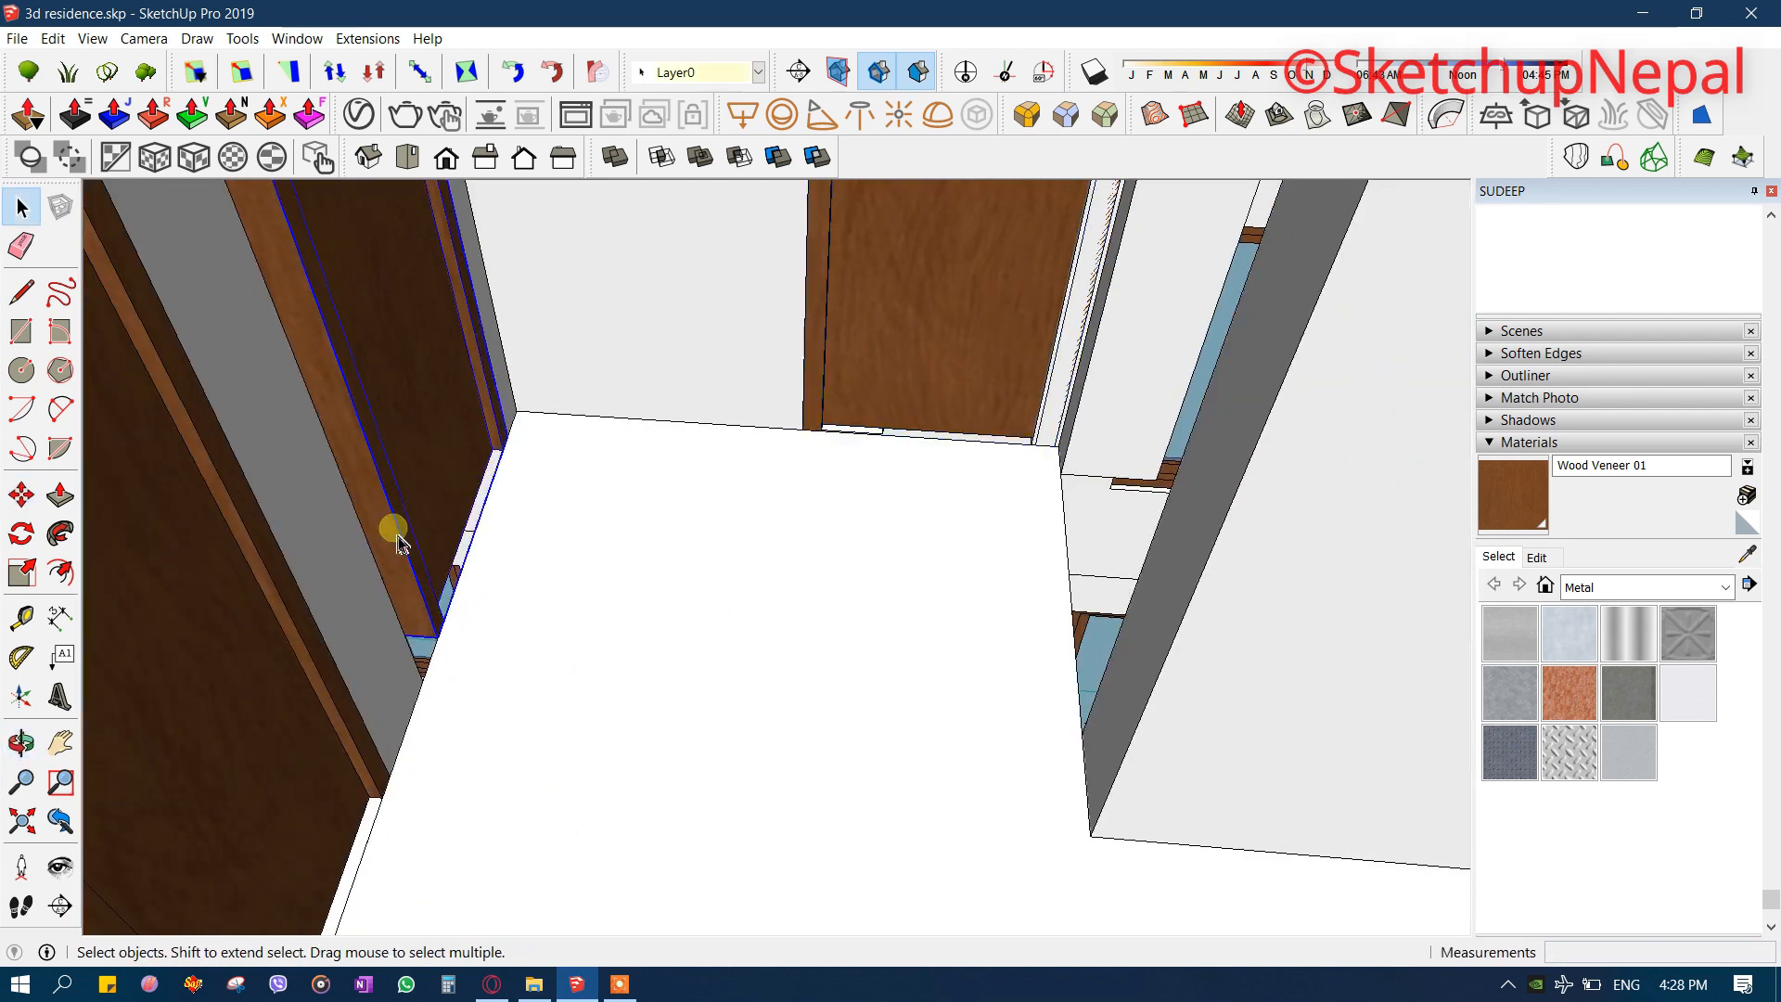
pyautogui.press('m')
pyautogui.click(438, 635)
pyautogui.click(418, 666)
pyautogui.click(666, 675)
pyautogui.scroll(3, 659, 608)
pyautogui.moveTo(659, 609); pyautogui.dragTo(612, 644, button='middle')
pyautogui.scroll(3, 653, 689)
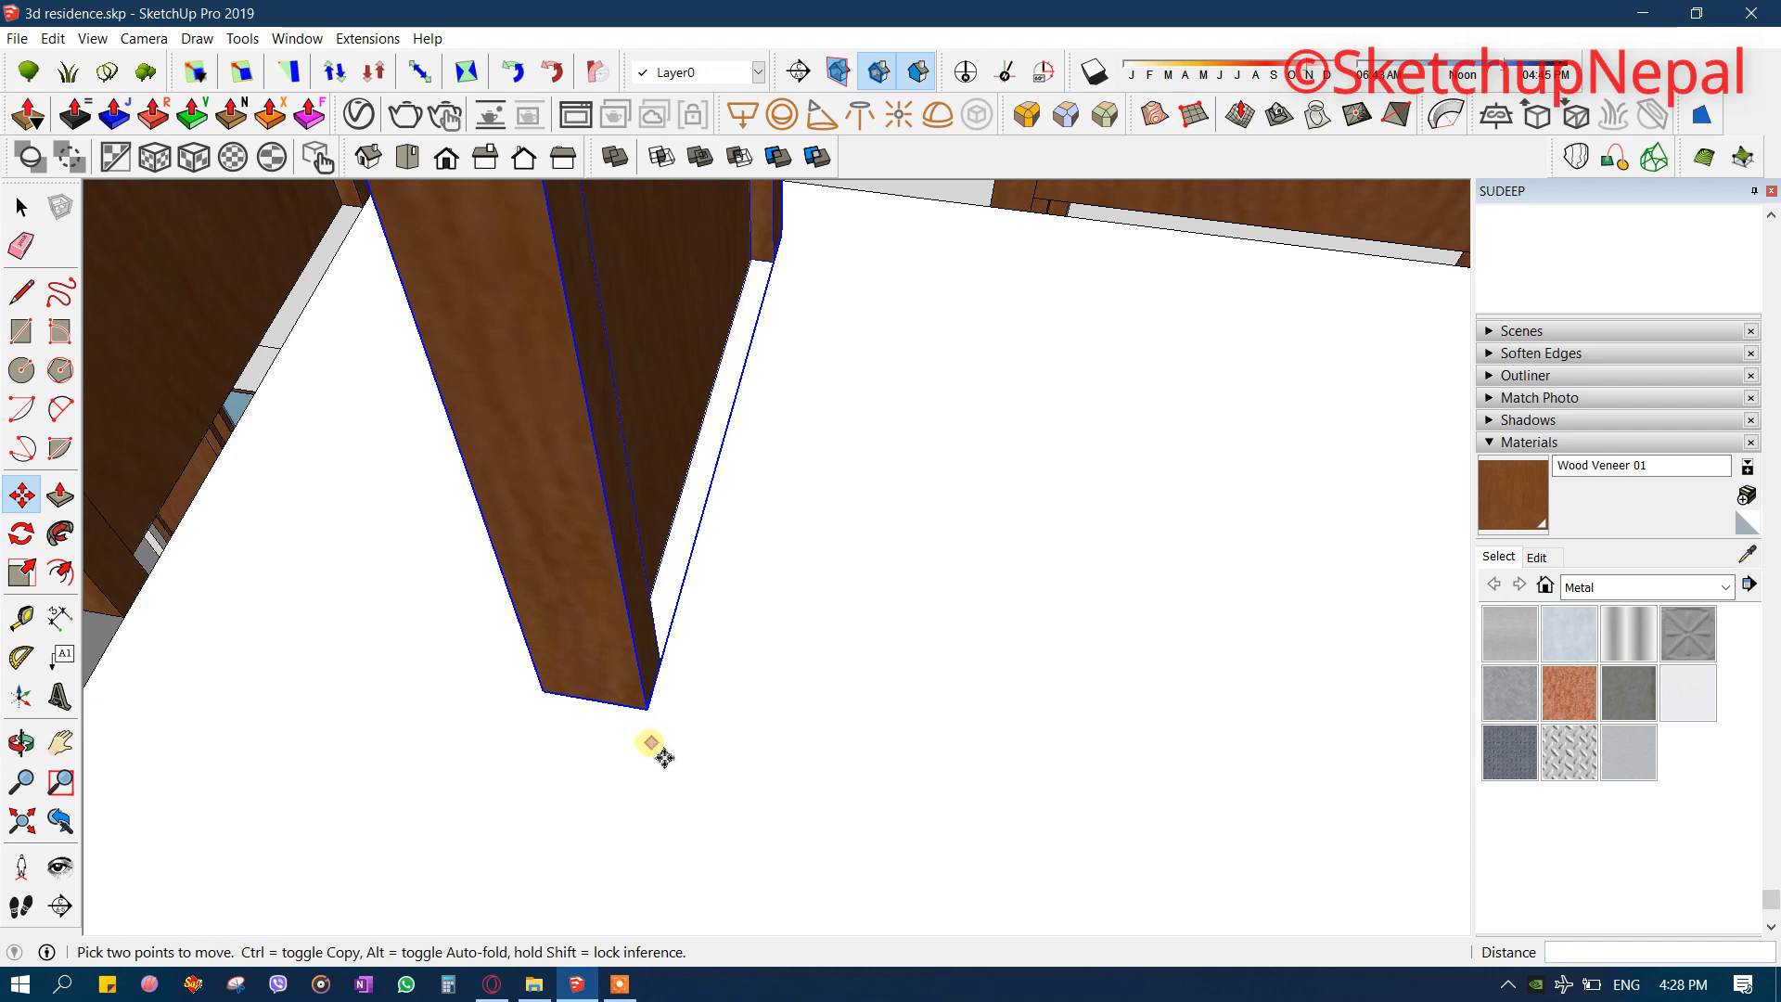
# - Rotate this second floor copy 90° about its lower corner
pyautogui.press('q')
pyautogui.click(652, 685)
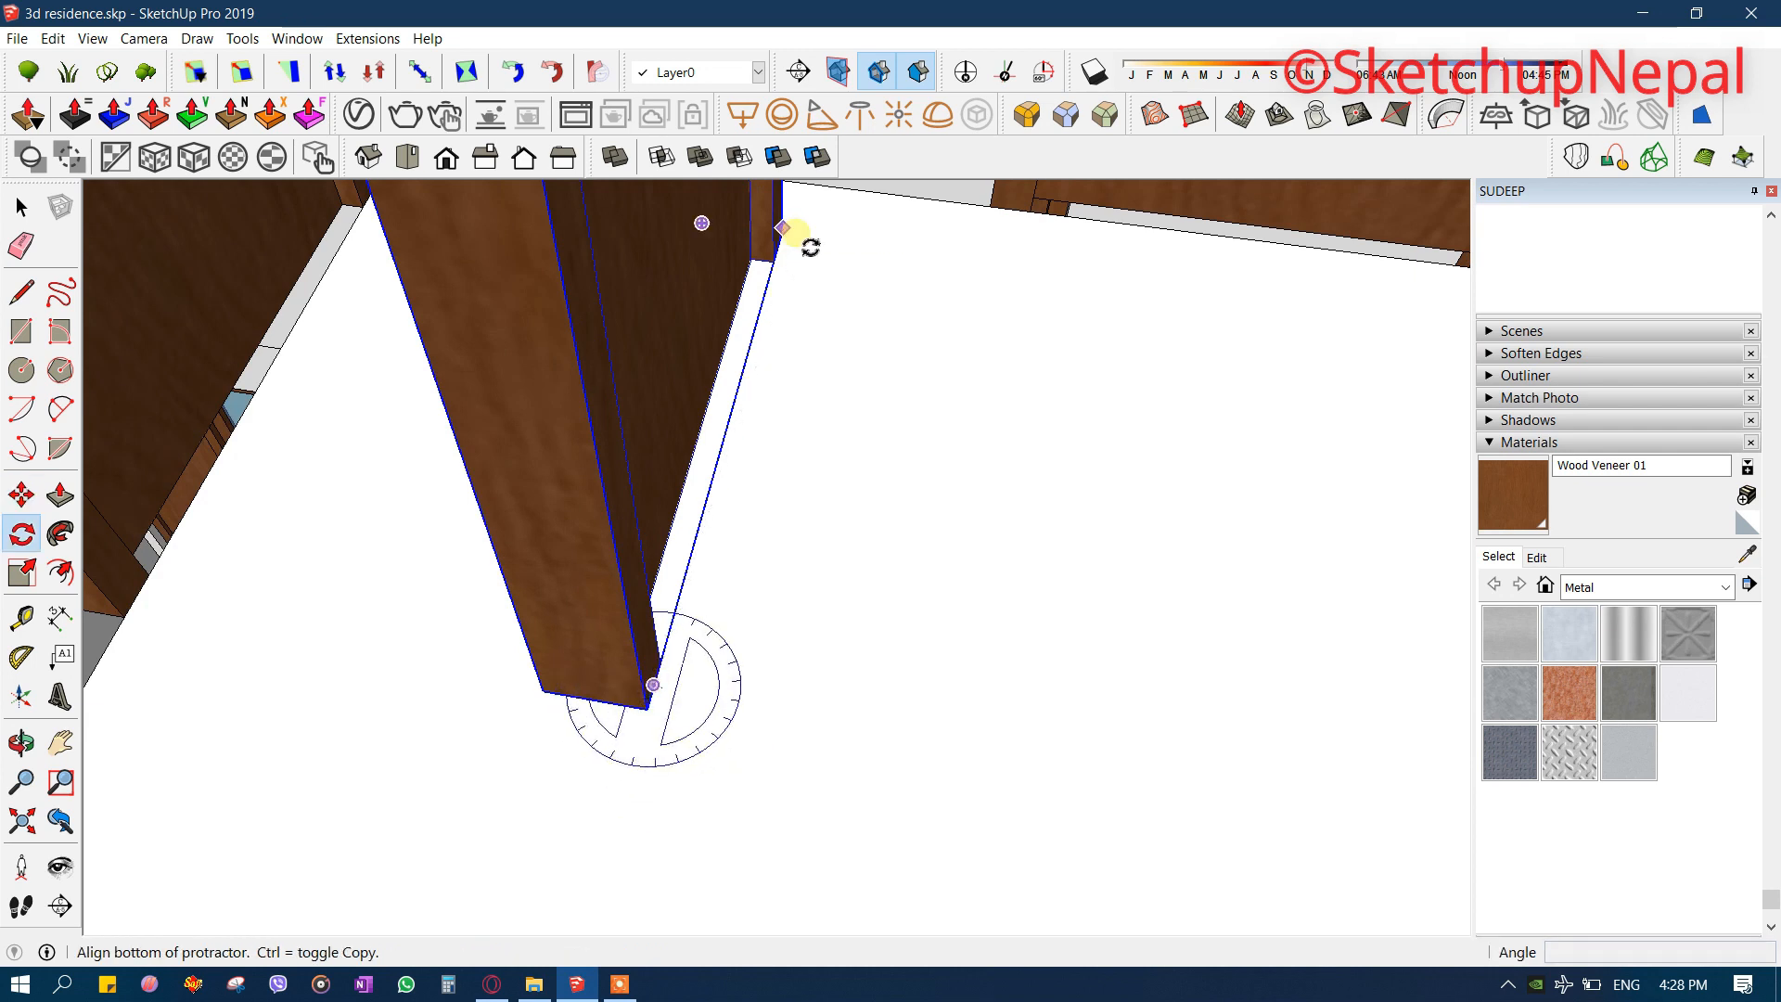
pyautogui.click(796, 234)
pyautogui.write('9')
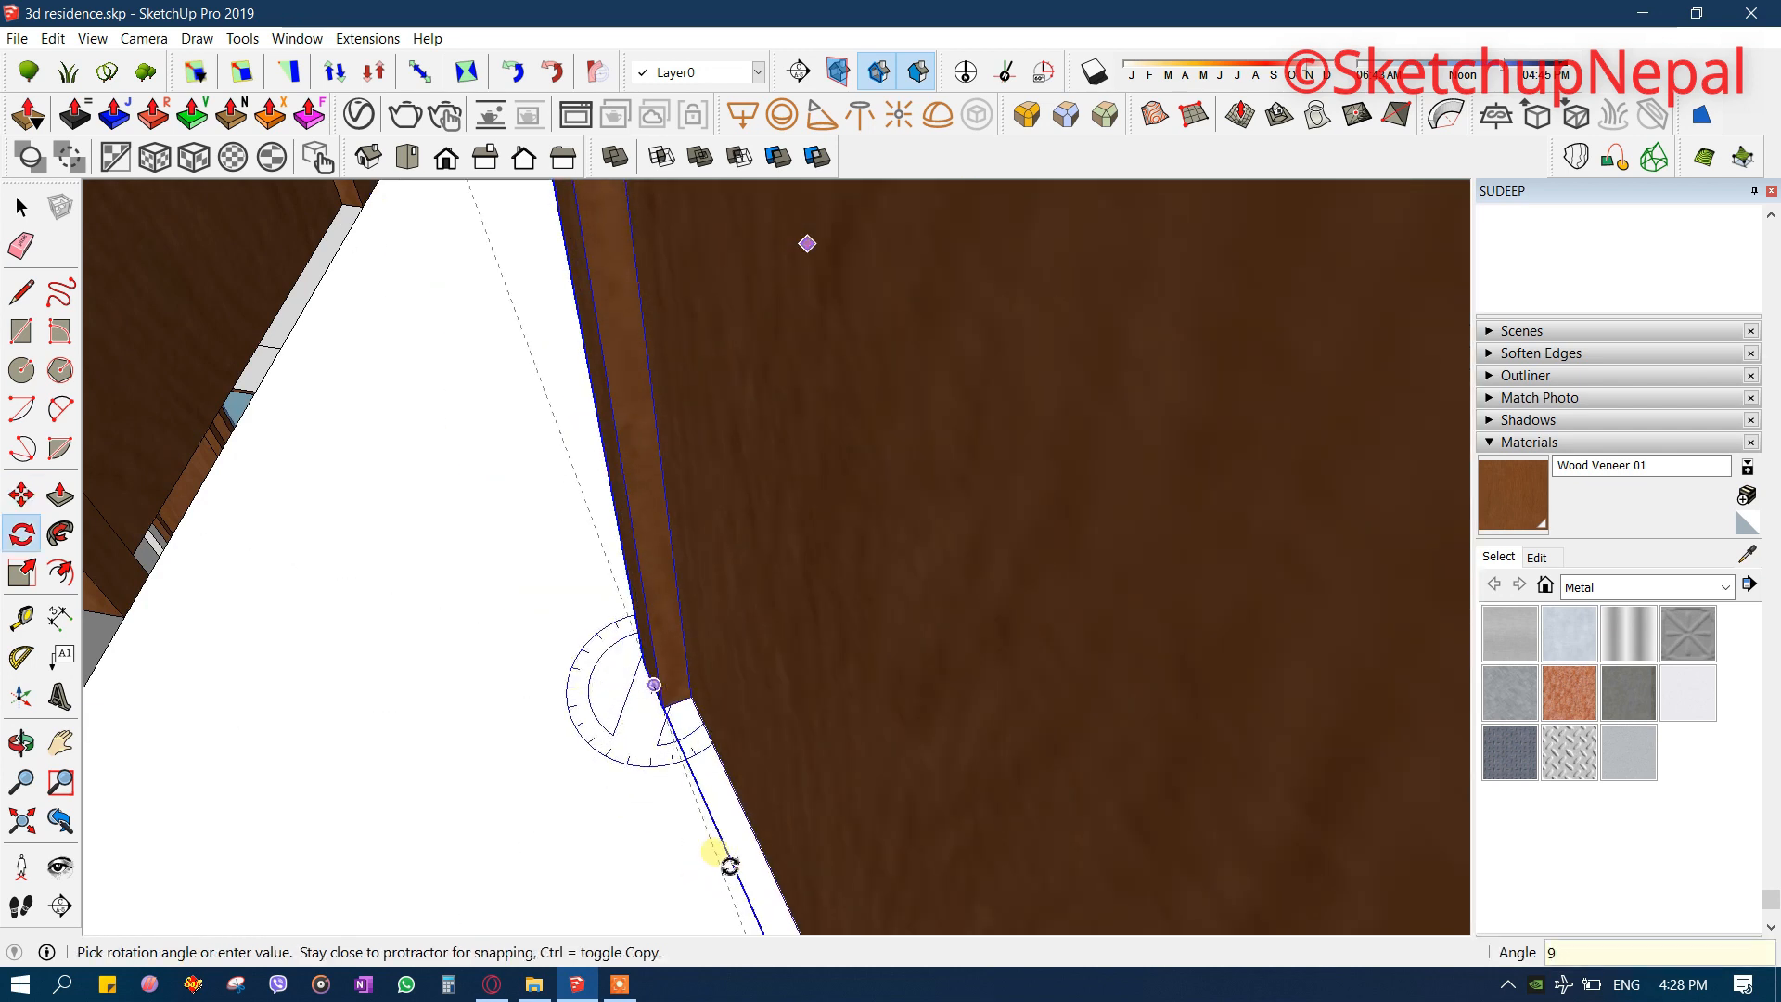
pyautogui.write('0')
pyautogui.press('Return')
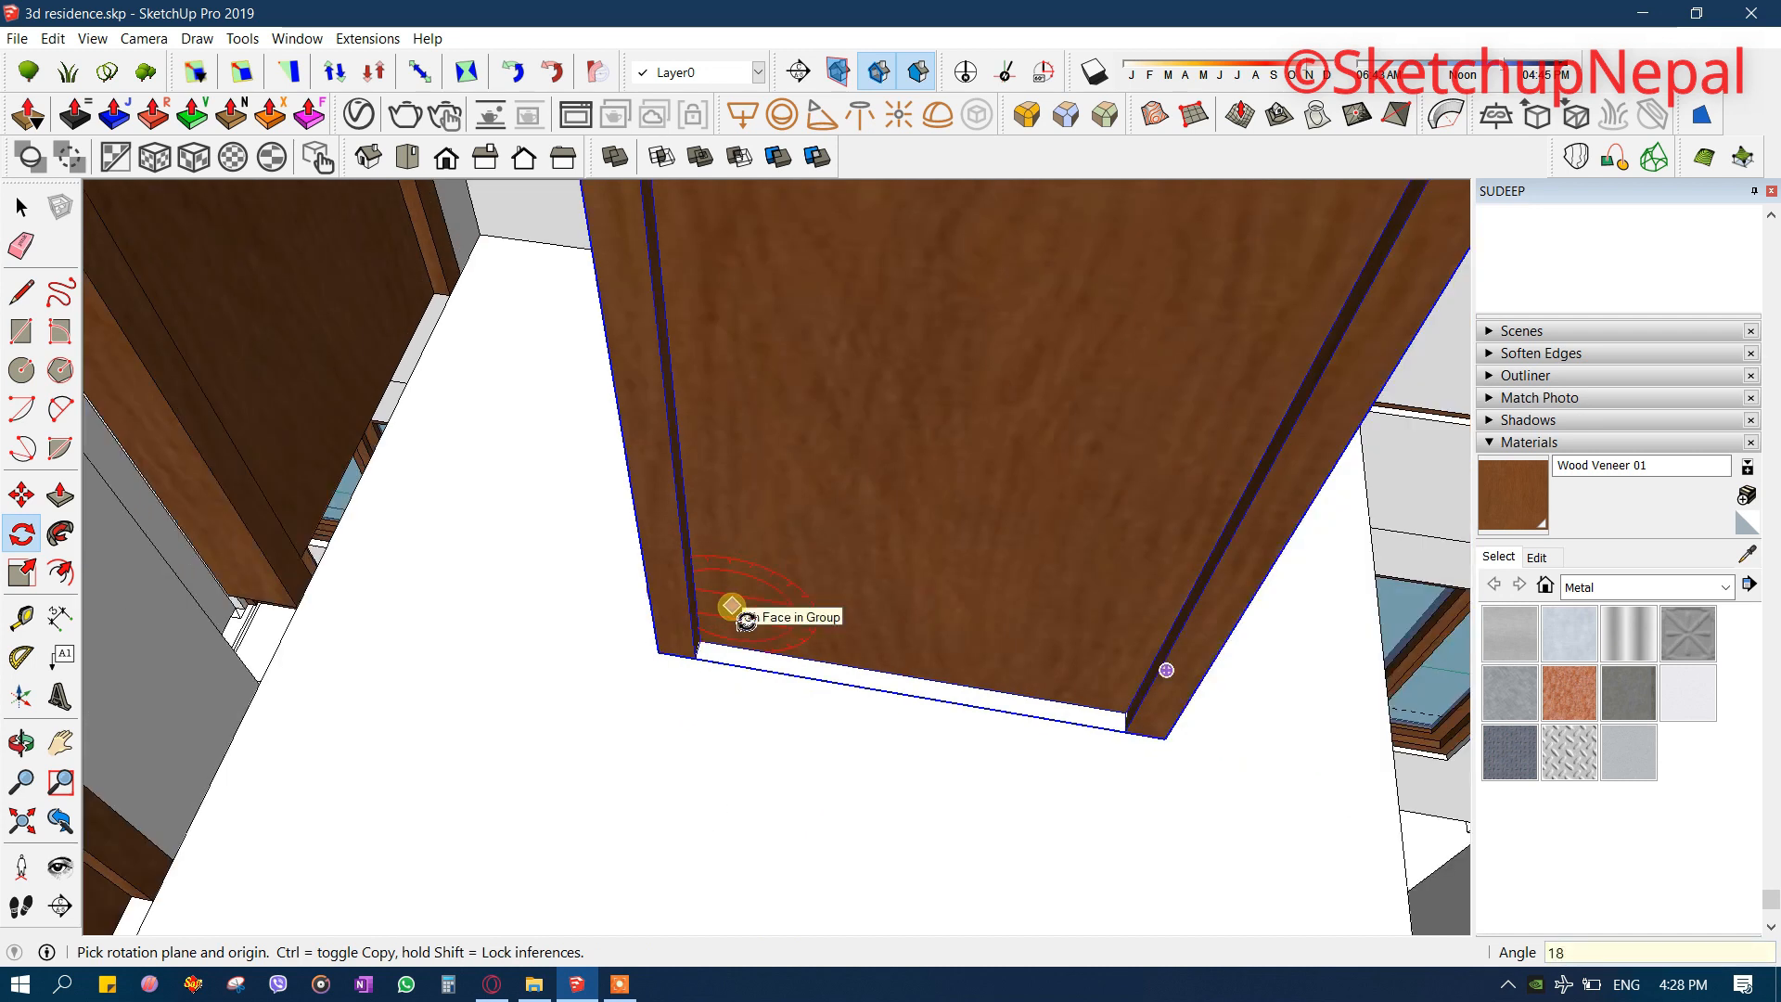
# - Move the rotated door copy into the opening of the opposite wall by its lower corner
pyautogui.moveTo(728, 617); pyautogui.dragTo(691, 521, button='middle')
pyautogui.moveTo(650, 726); pyautogui.dragTo(668, 557, button='middle')
pyautogui.press('m')
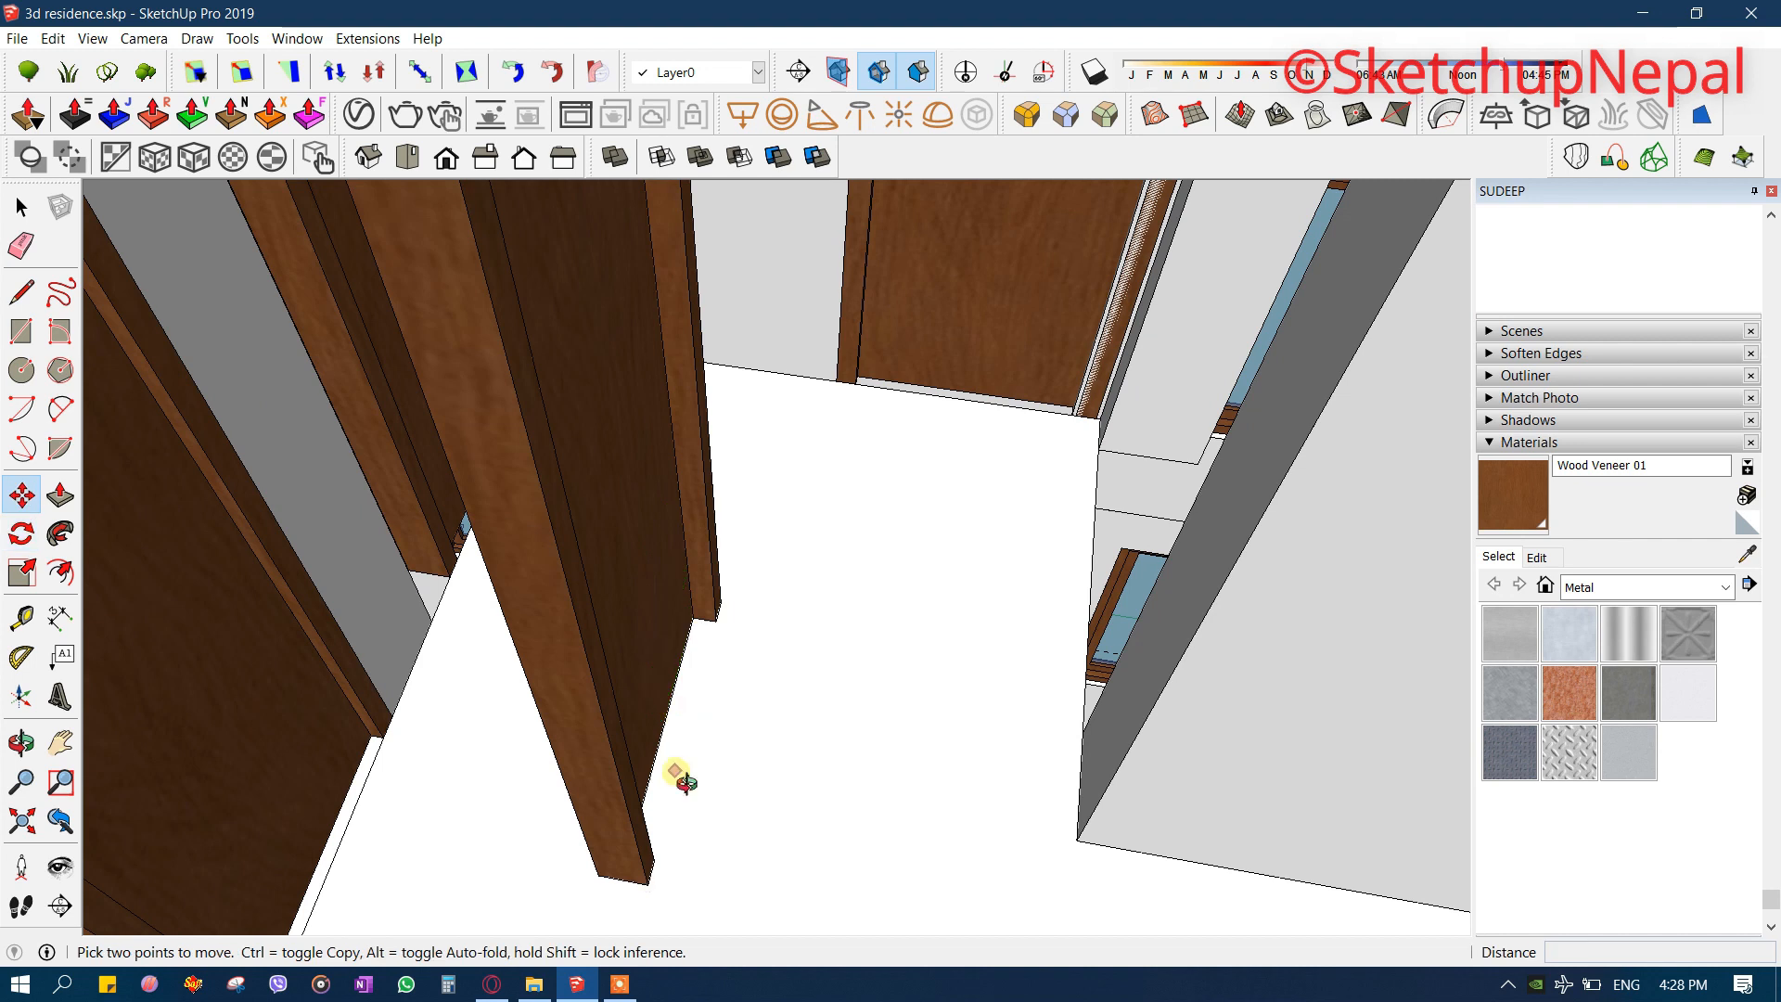
pyautogui.moveTo(677, 779); pyautogui.dragTo(866, 681, button='middle')
pyautogui.click(750, 865)
pyautogui.scroll(3, 1401, 337)
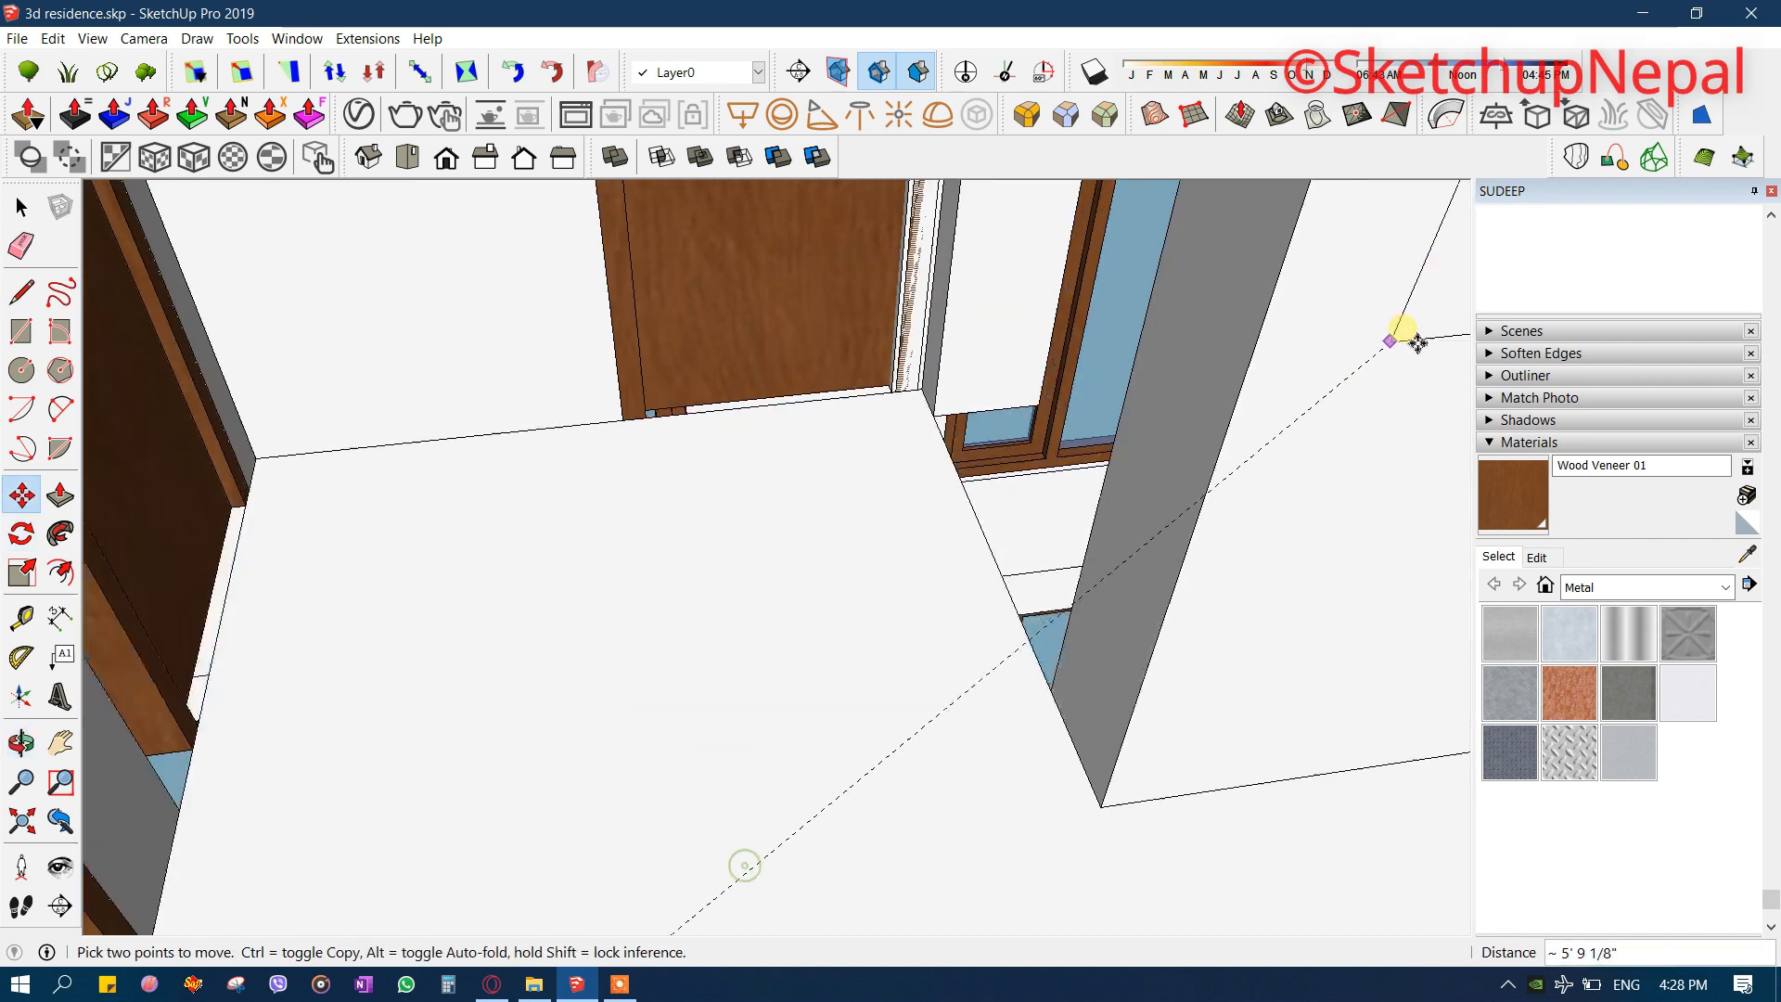
pyautogui.click(1022, 705)
pyautogui.scroll(-4, 1006, 473)
# - Examine how the copied doors fit their openings and start measuring from the upper corner of the opening beside the double window
pyautogui.moveTo(1003, 471); pyautogui.dragTo(755, 692, button='middle')
pyautogui.scroll(-4, 805, 545)
pyautogui.scroll(3, 755, 692)
pyautogui.scroll(2, 745, 334)
pyautogui.moveTo(745, 334); pyautogui.dragTo(803, 223, button='middle')
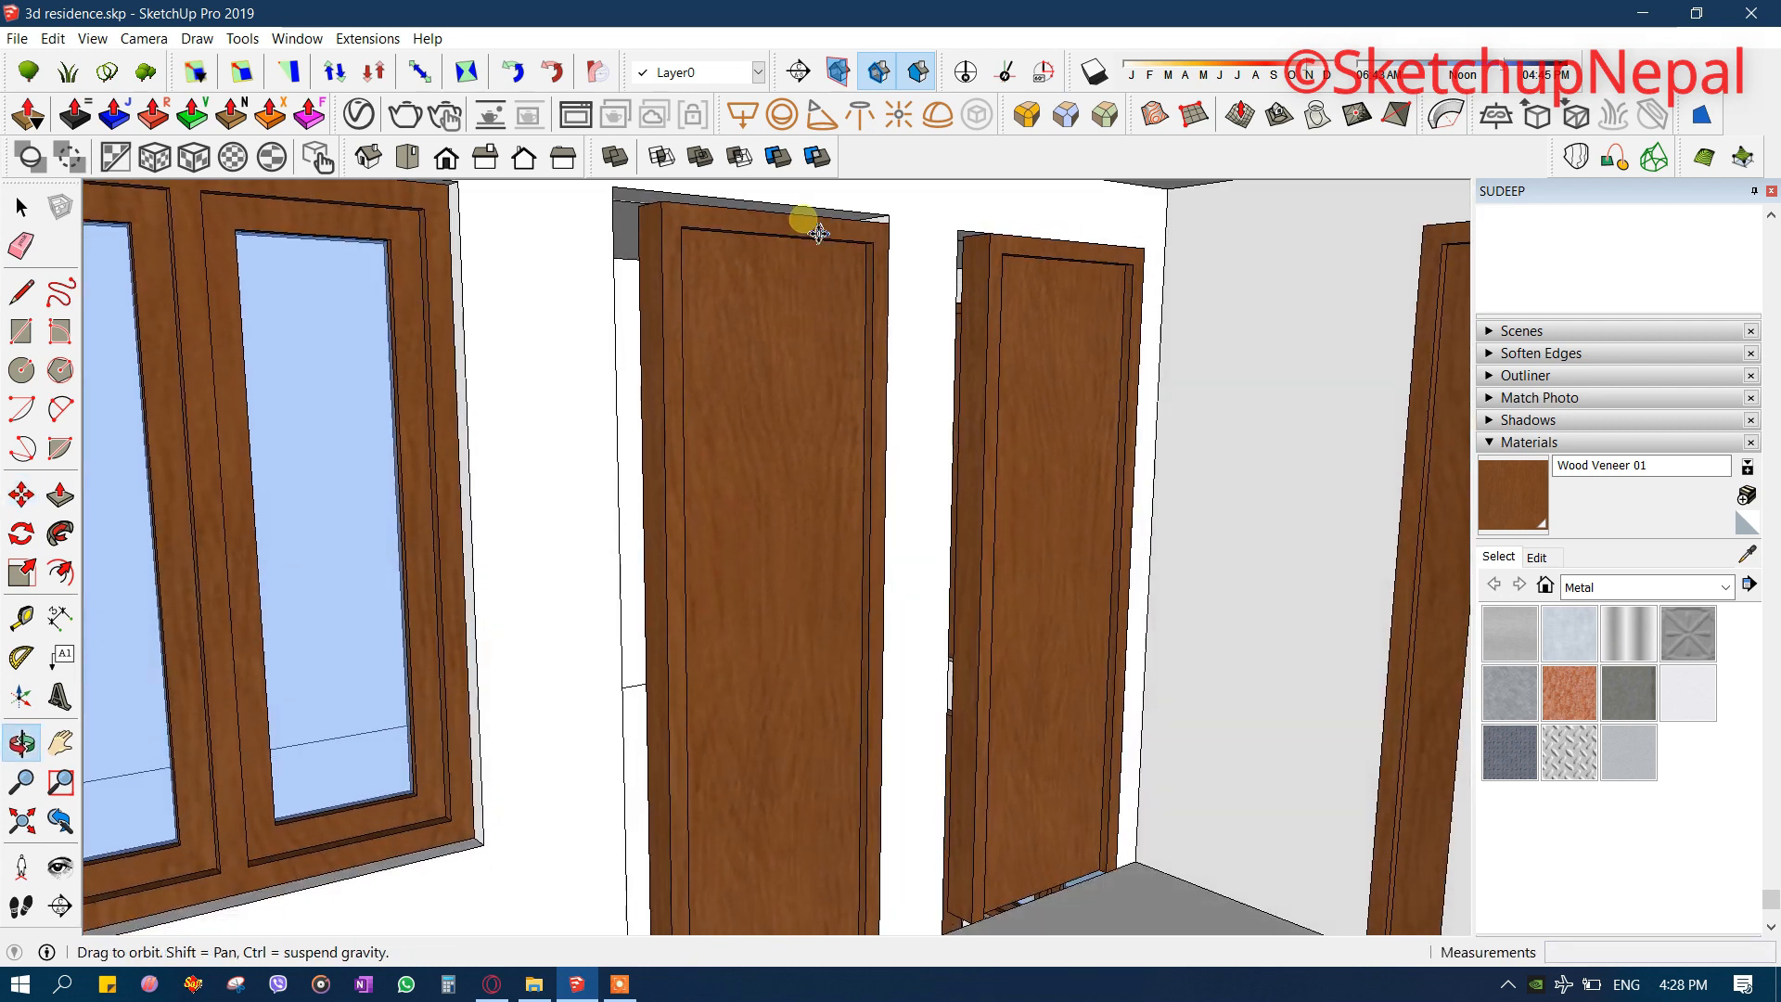
pyautogui.scroll(-4, 790, 380)
pyautogui.moveTo(787, 393); pyautogui.dragTo(929, 498, button='middle')
pyautogui.moveTo(942, 509); pyautogui.dragTo(1194, 446)
pyautogui.scroll(1, 1246, 276)
pyautogui.scroll(-1, 1243, 278)
pyautogui.scroll(1, 1178, 300)
pyautogui.scroll(-2, 1177, 300)
pyautogui.press('t')
pyautogui.click(1146, 255)
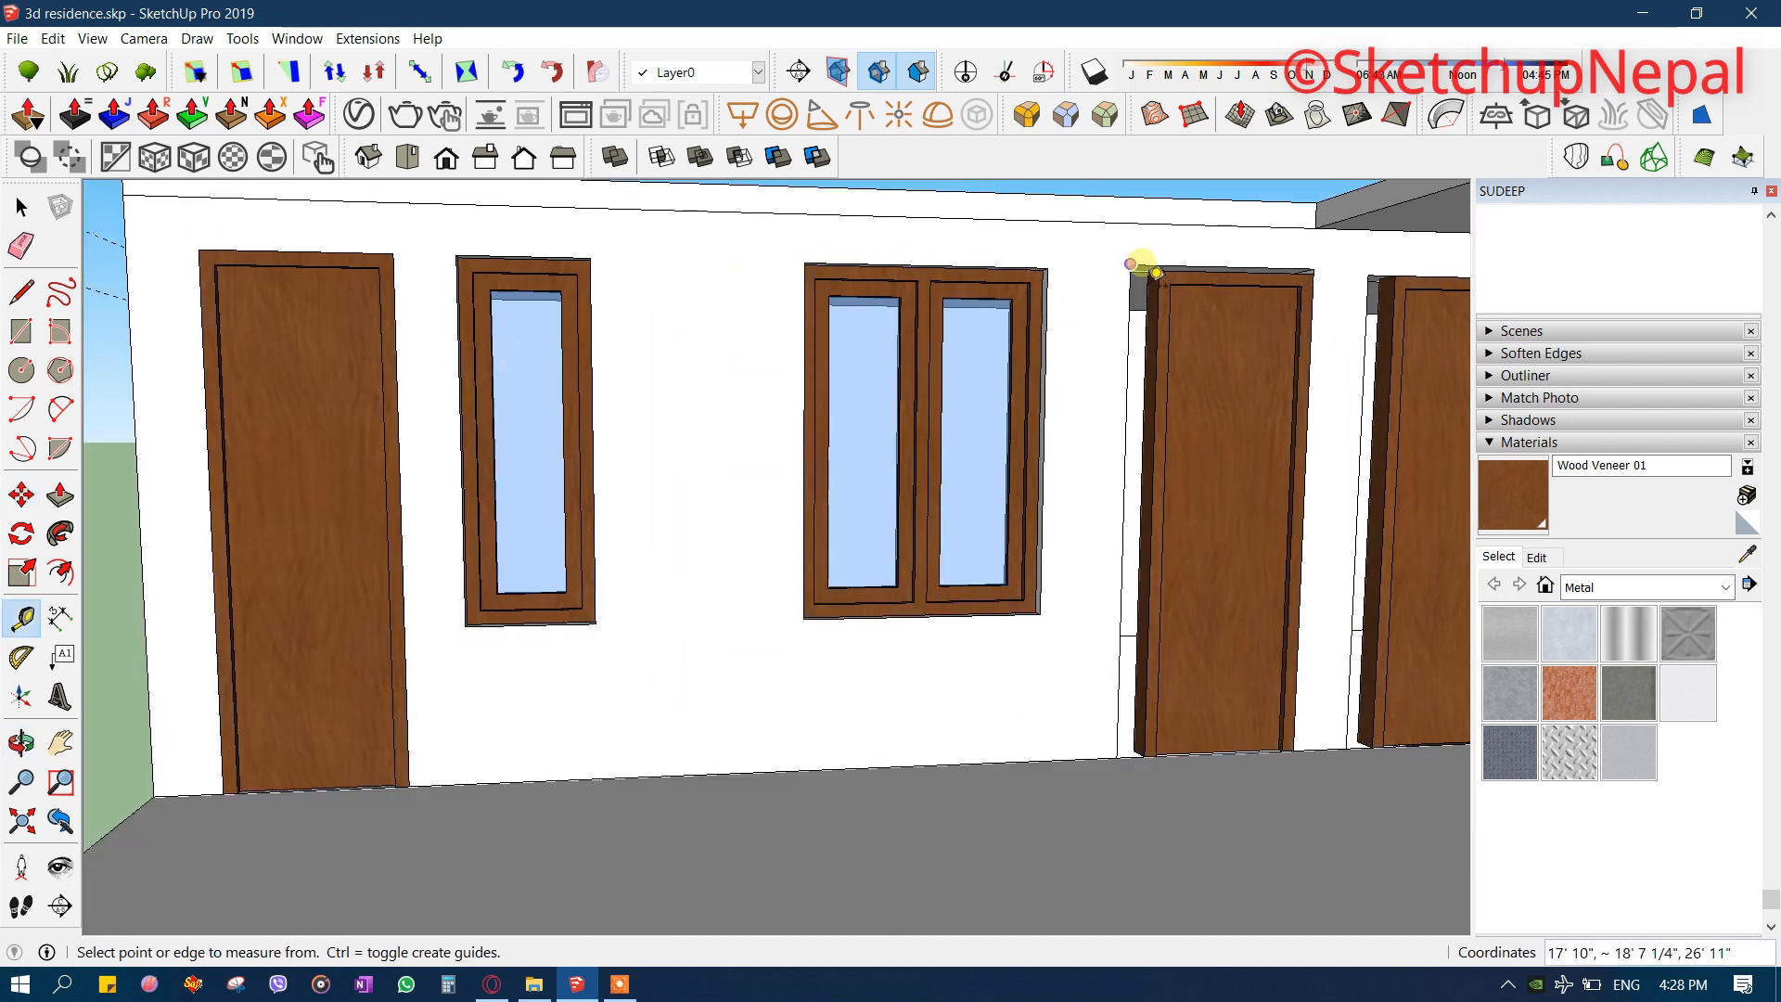
pyautogui.press('Escape')
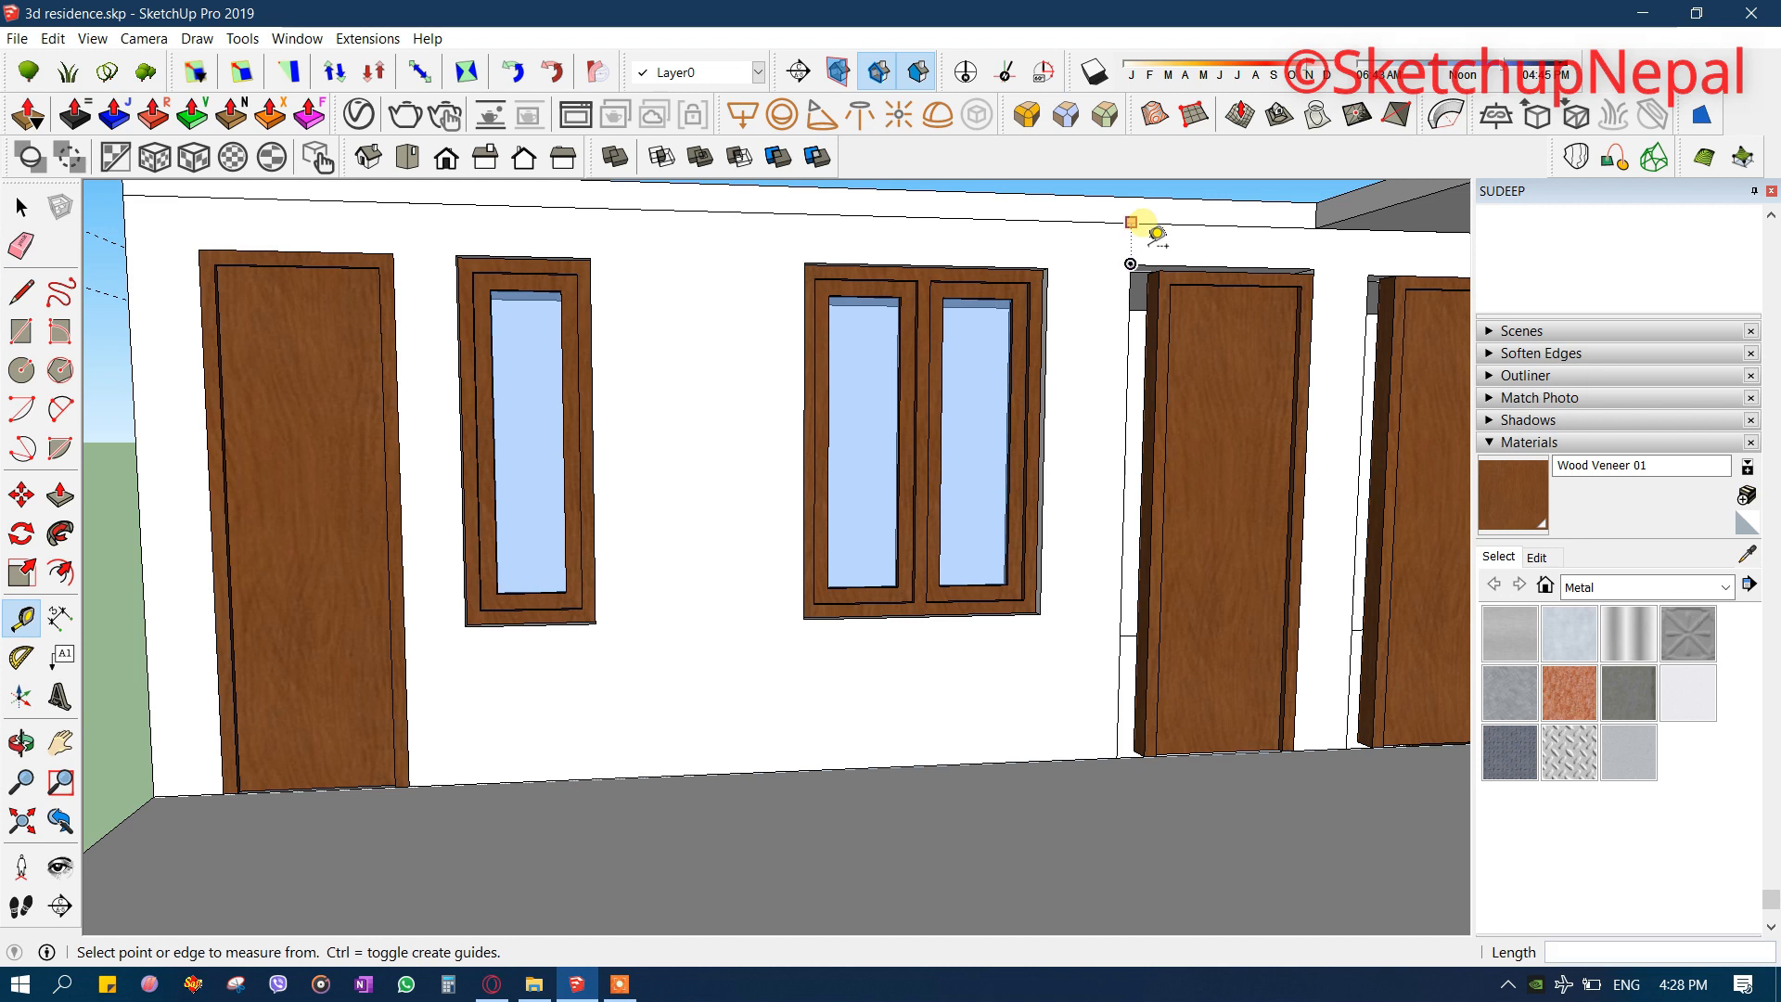
# - Try to push or pull the underside of the opening above the door beside the double window, inside the wall group
pyautogui.scroll(8, 1171, 264)
pyautogui.press('space')
pyautogui.scroll(1, 1120, 300)
pyautogui.doubleClick(1116, 301)
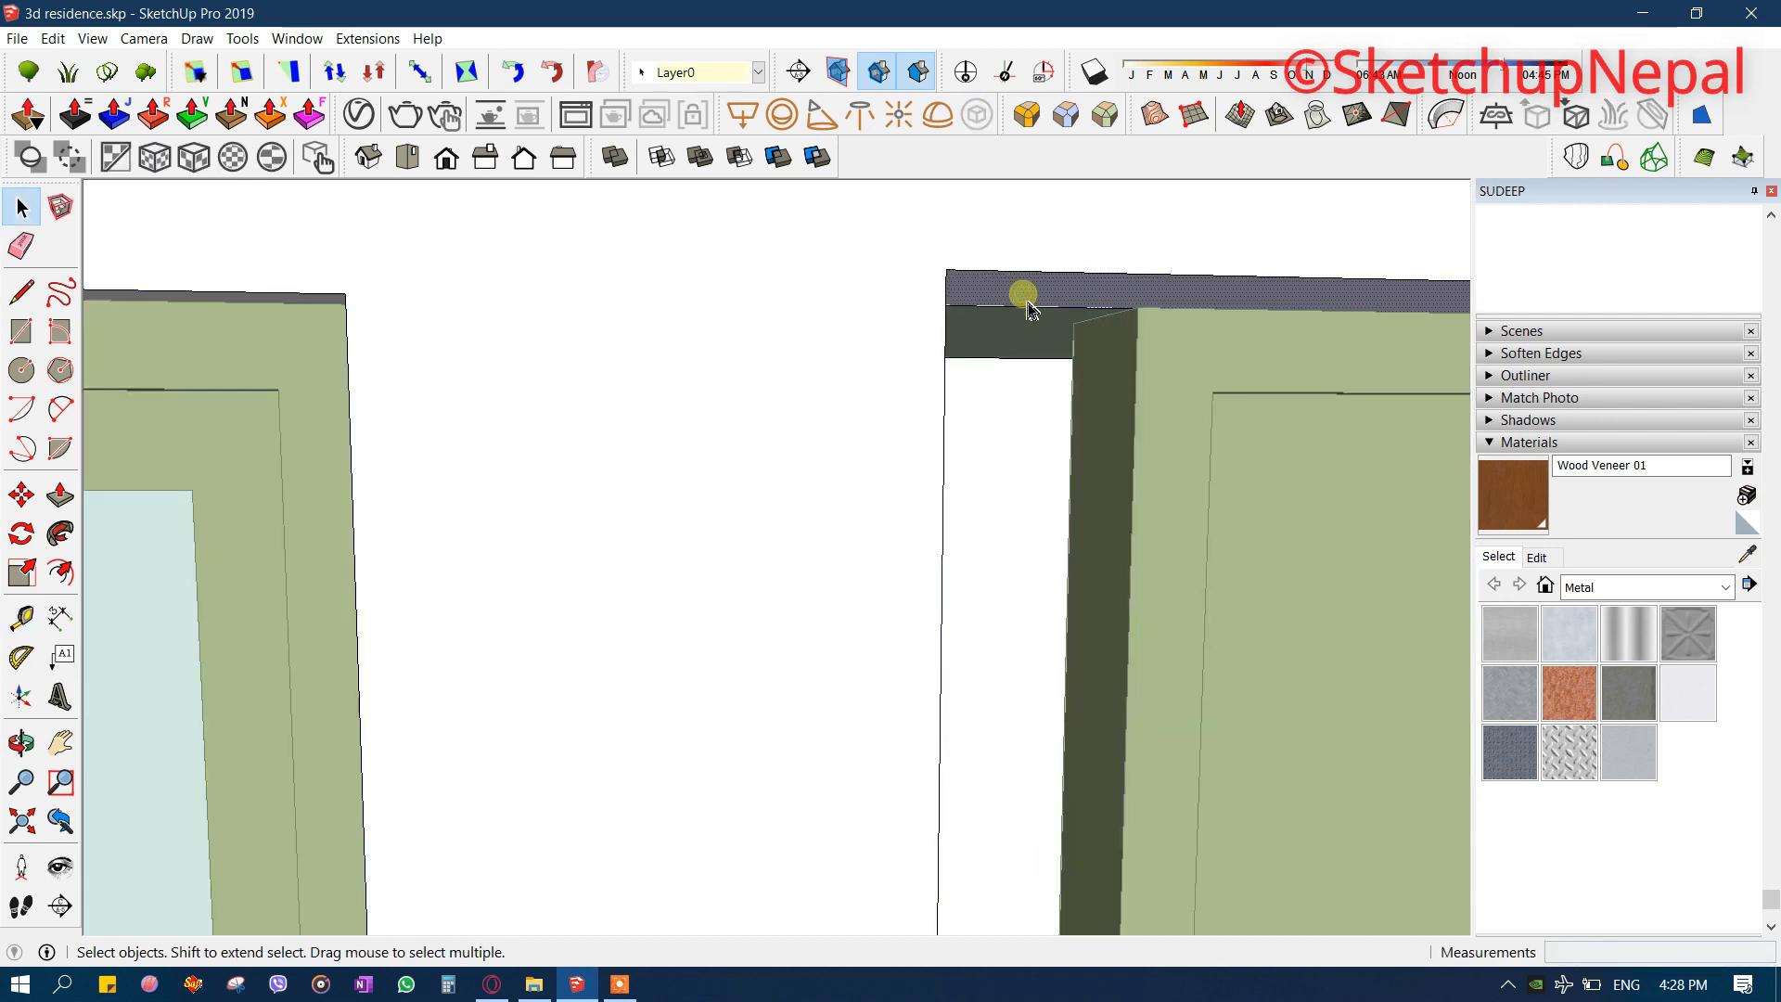
pyautogui.scroll(-1, 1027, 309)
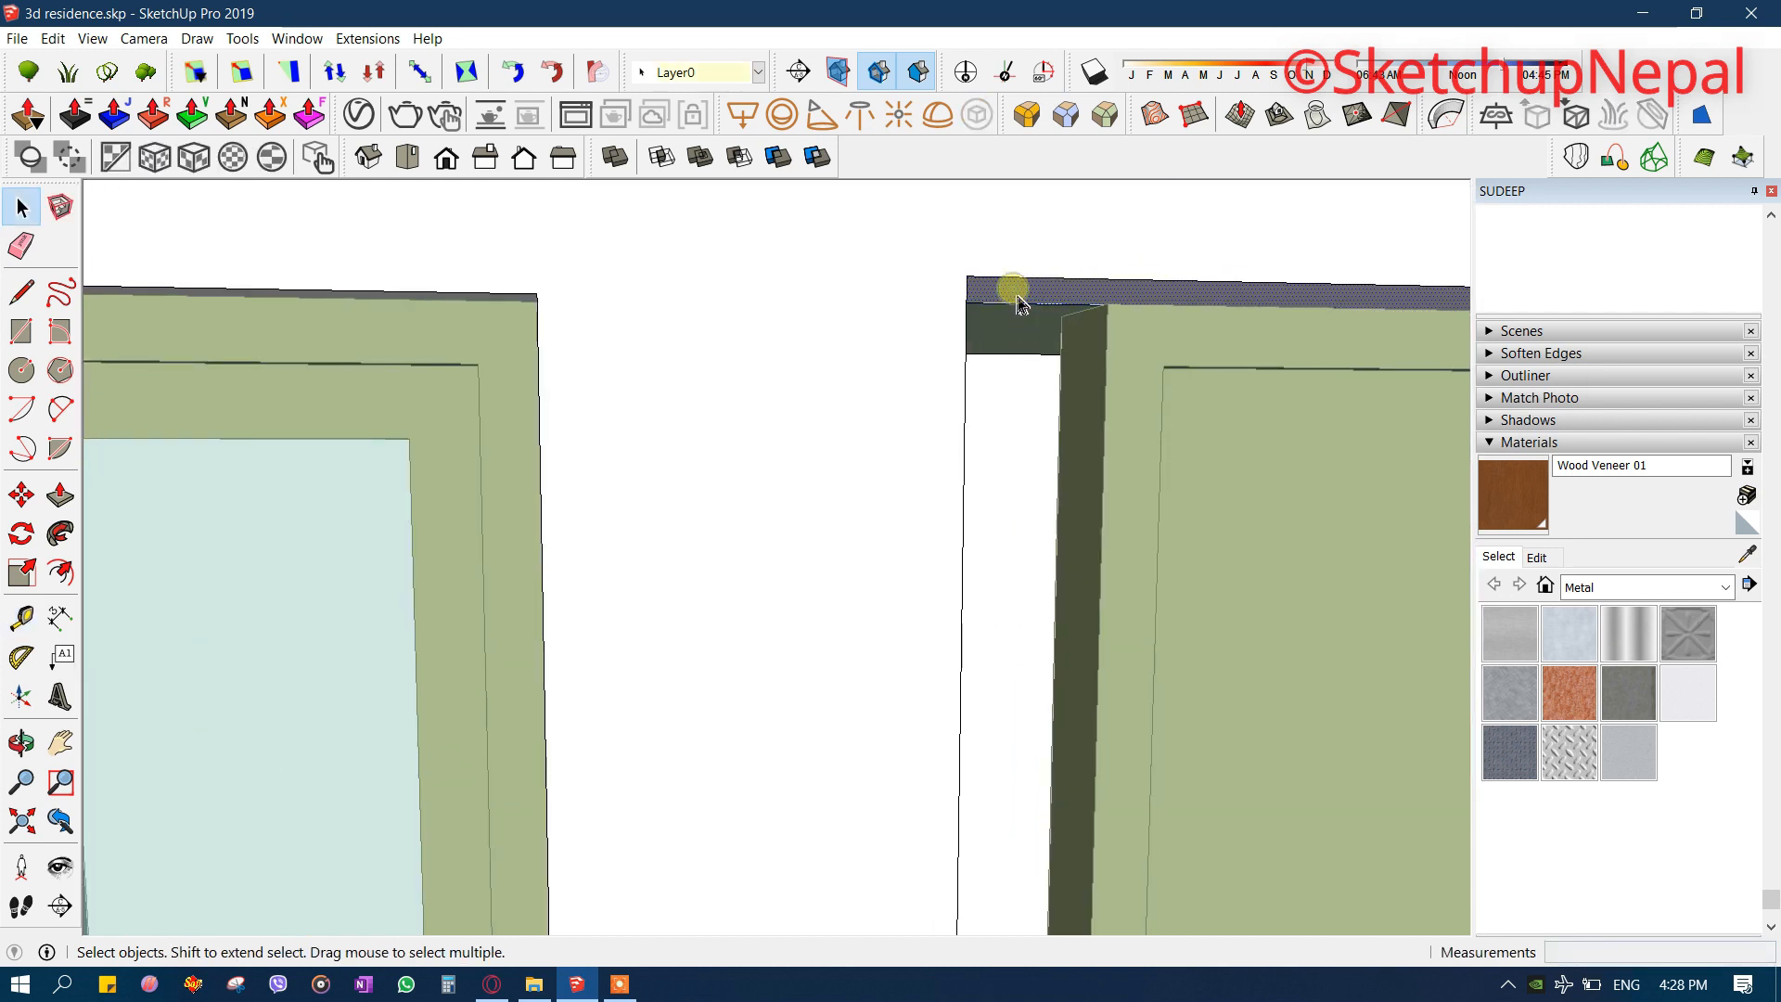
pyautogui.press('p')
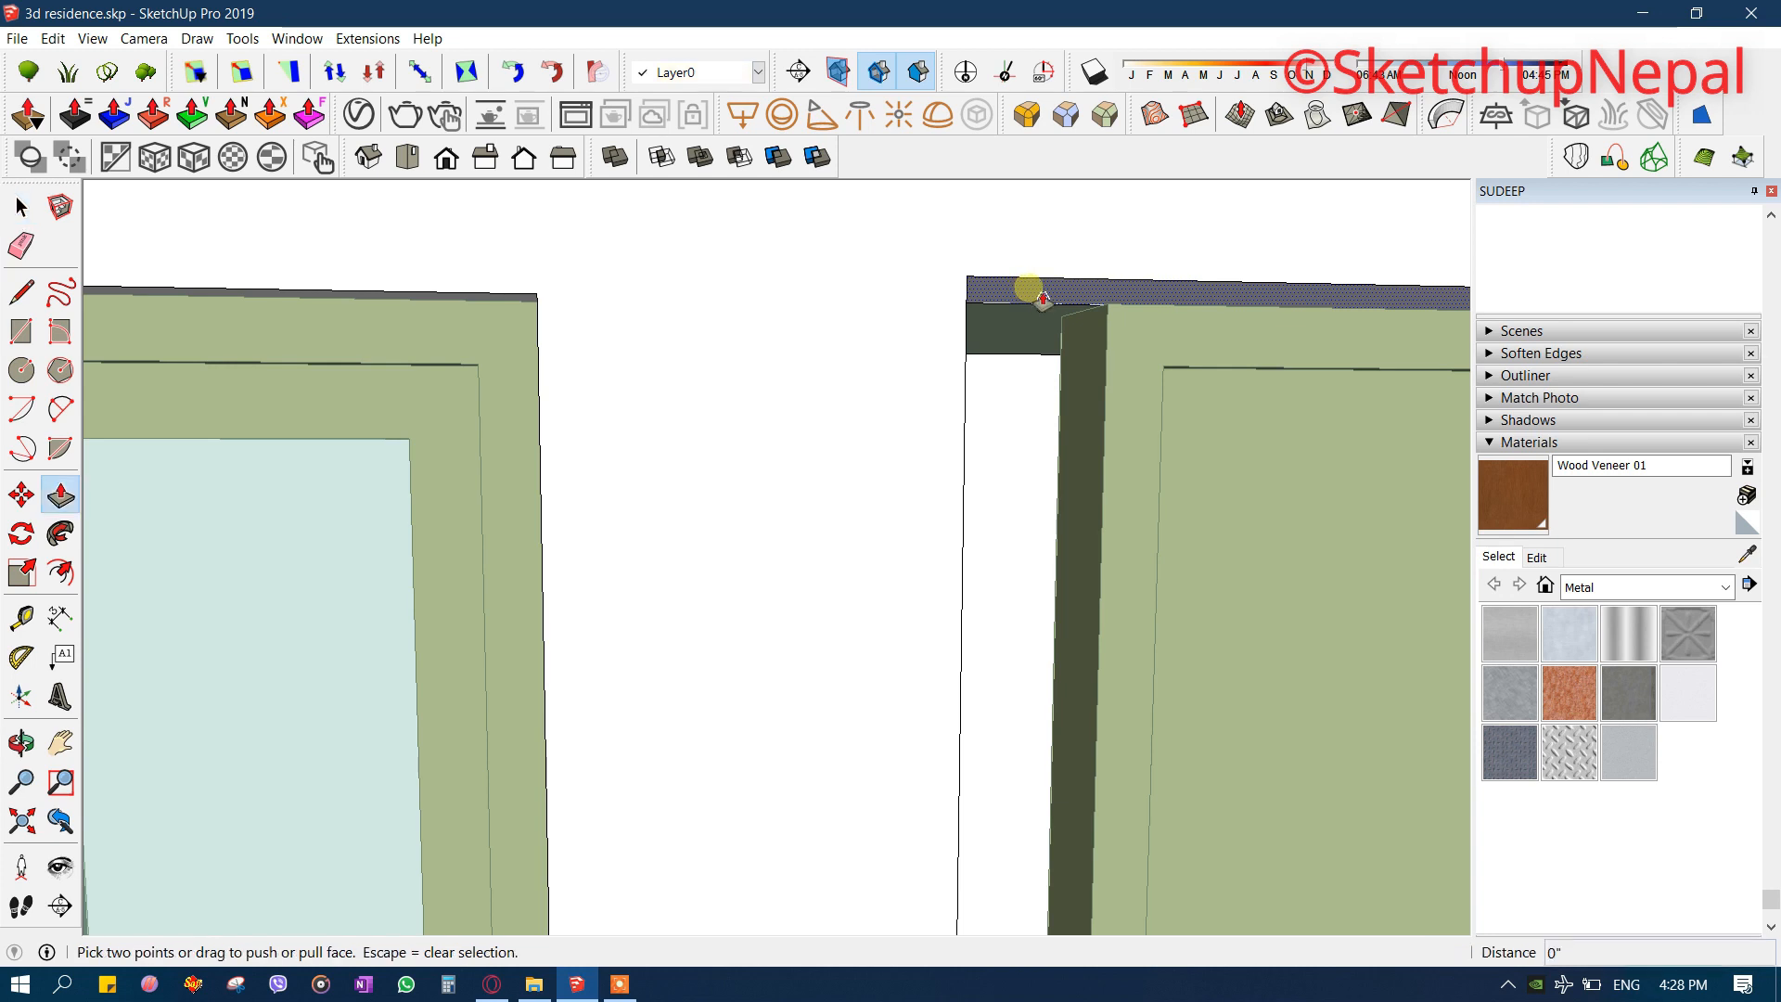
pyautogui.click(1033, 303)
pyautogui.scroll(-3, 1025, 309)
# - Leave the wall group and scale the door beside the double window wider to reach its opening's far edge
pyautogui.press('space')
pyautogui.click(1070, 424)
pyautogui.scroll(-3, 1062, 417)
pyautogui.moveTo(770, 422); pyautogui.dragTo(909, 336, button='middle')
pyautogui.moveTo(1216, 393); pyautogui.dragTo(1150, 349, button='middle')
pyautogui.moveTo(1085, 513); pyautogui.dragTo(895, 510, button='middle')
pyautogui.click(1036, 598)
pyautogui.press('s')
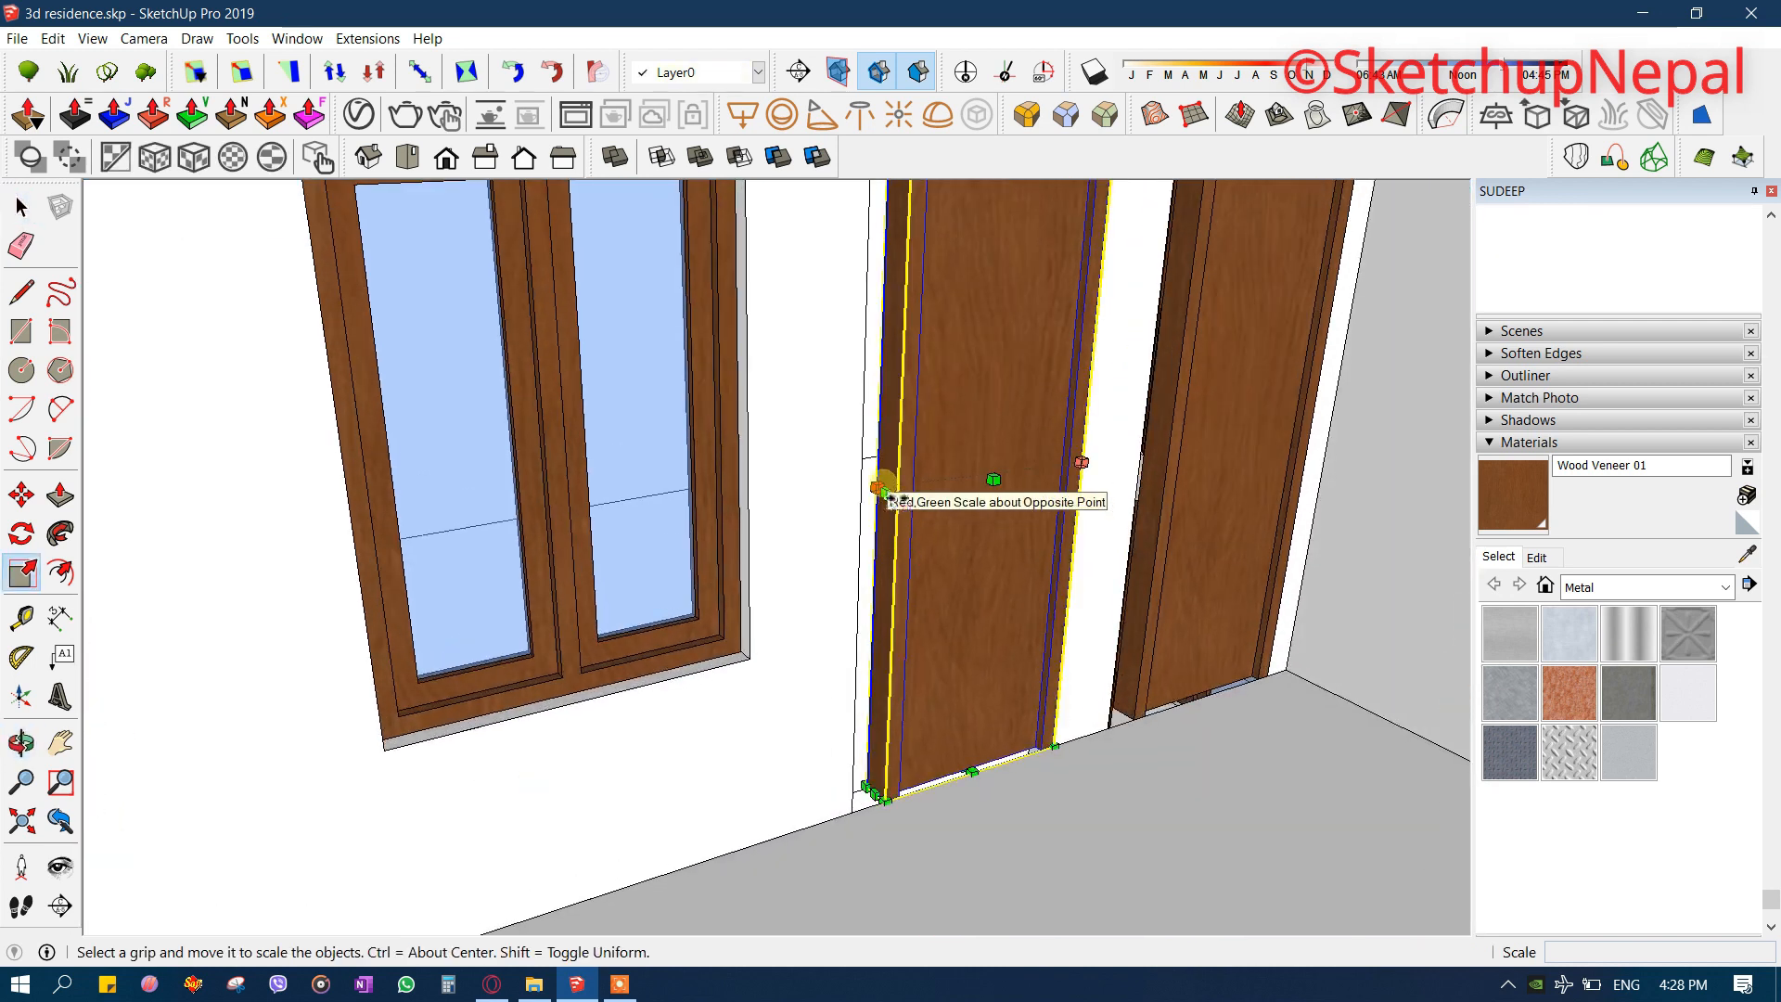
pyautogui.scroll(5, 888, 499)
pyautogui.moveTo(893, 503); pyautogui.dragTo(813, 490)
# - Move the widened door about 1 3/4" into its opening, using its lower corner as the base point
pyautogui.scroll(-4, 616, 380)
pyautogui.keyDown('shift'); pyautogui.moveTo(870, 677); pyautogui.dragTo(797, 762, button='middle'); pyautogui.keyUp('shift')
pyautogui.scroll(-5, 796, 753)
pyautogui.scroll(5, 798, 788)
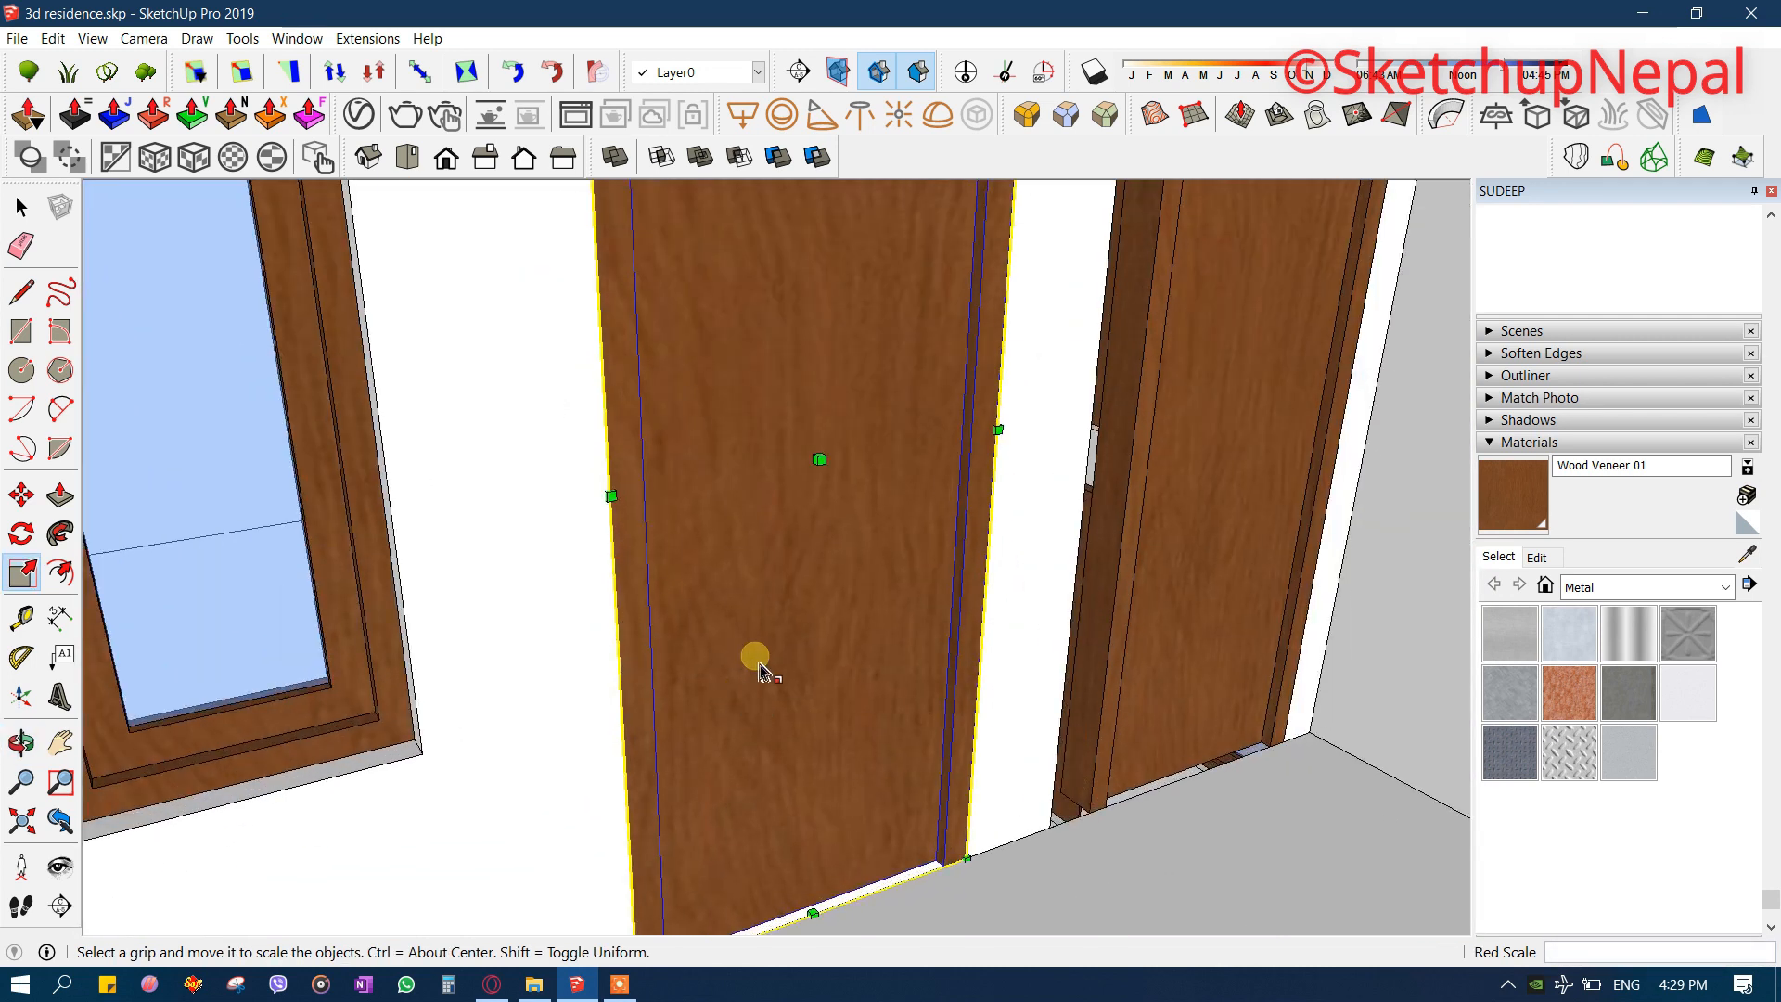
pyautogui.scroll(-3, 723, 610)
pyautogui.scroll(6, 834, 728)
pyautogui.scroll(-1, 968, 855)
pyautogui.press('m')
pyautogui.scroll(3, 946, 835)
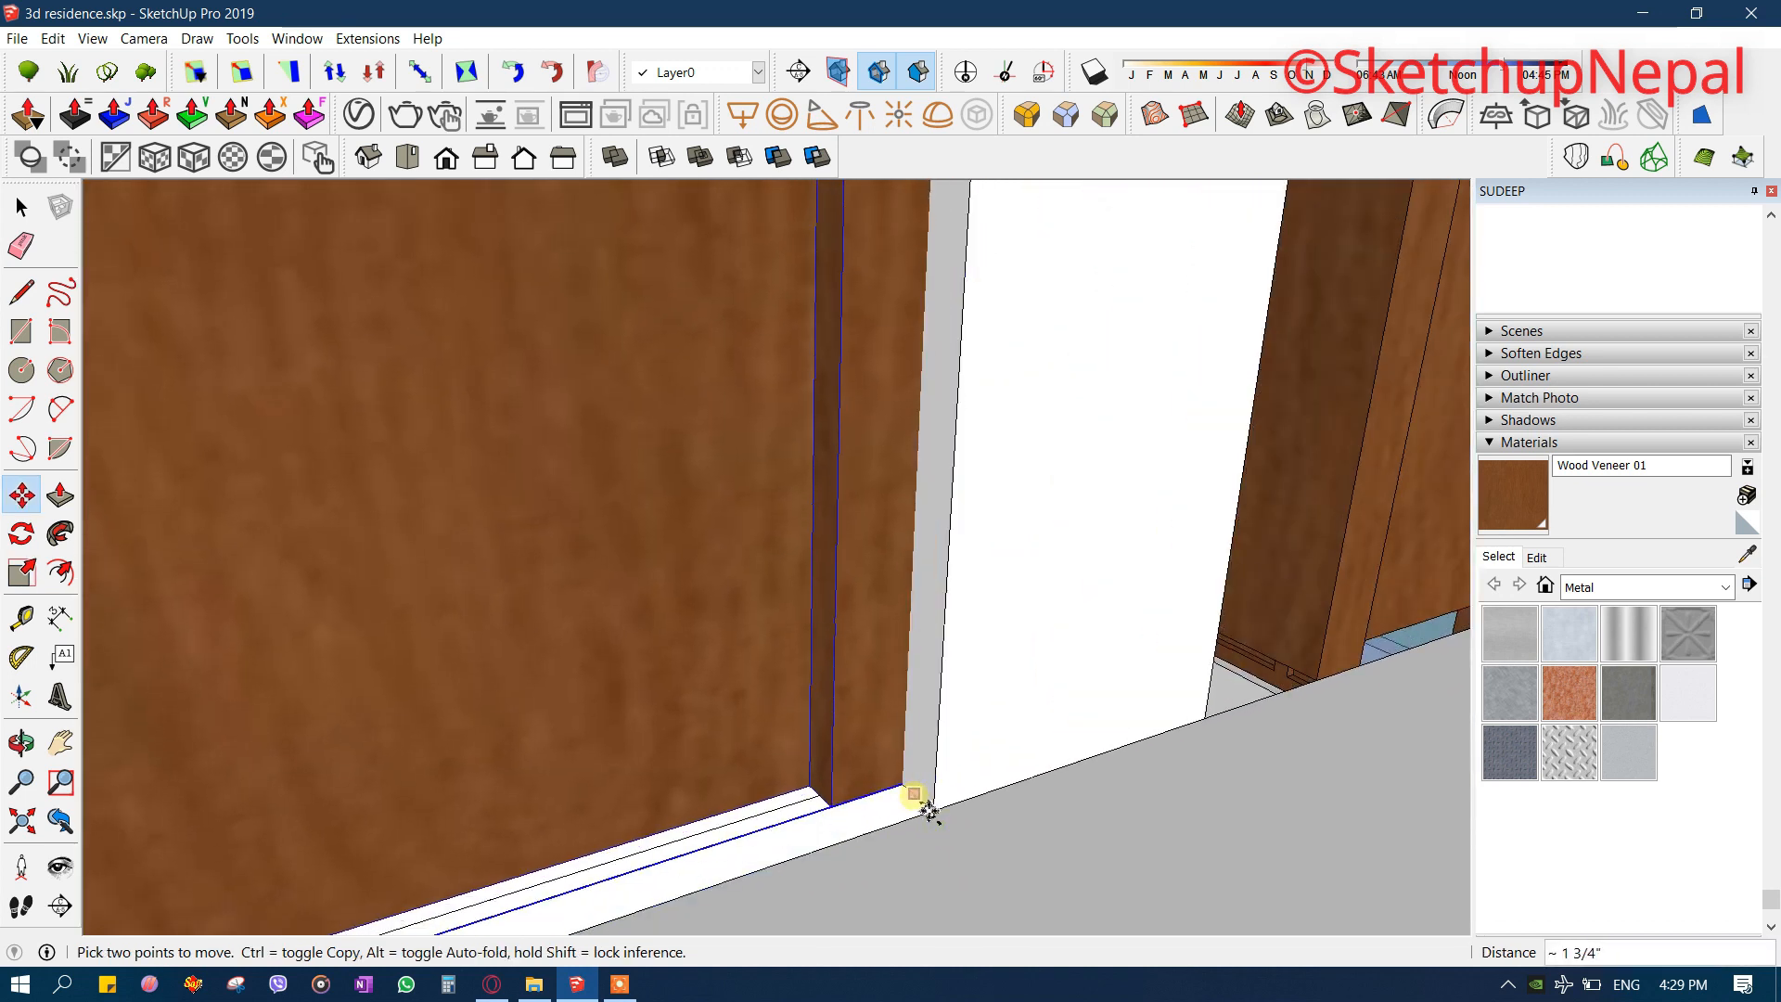
pyautogui.scroll(-2, 614, 701)
pyautogui.scroll(-2, 981, 716)
# - Scale the second copied door along the long wall wider to reach the edge of its opening
pyautogui.press('space')
pyautogui.scroll(-4, 982, 668)
pyautogui.click(984, 520)
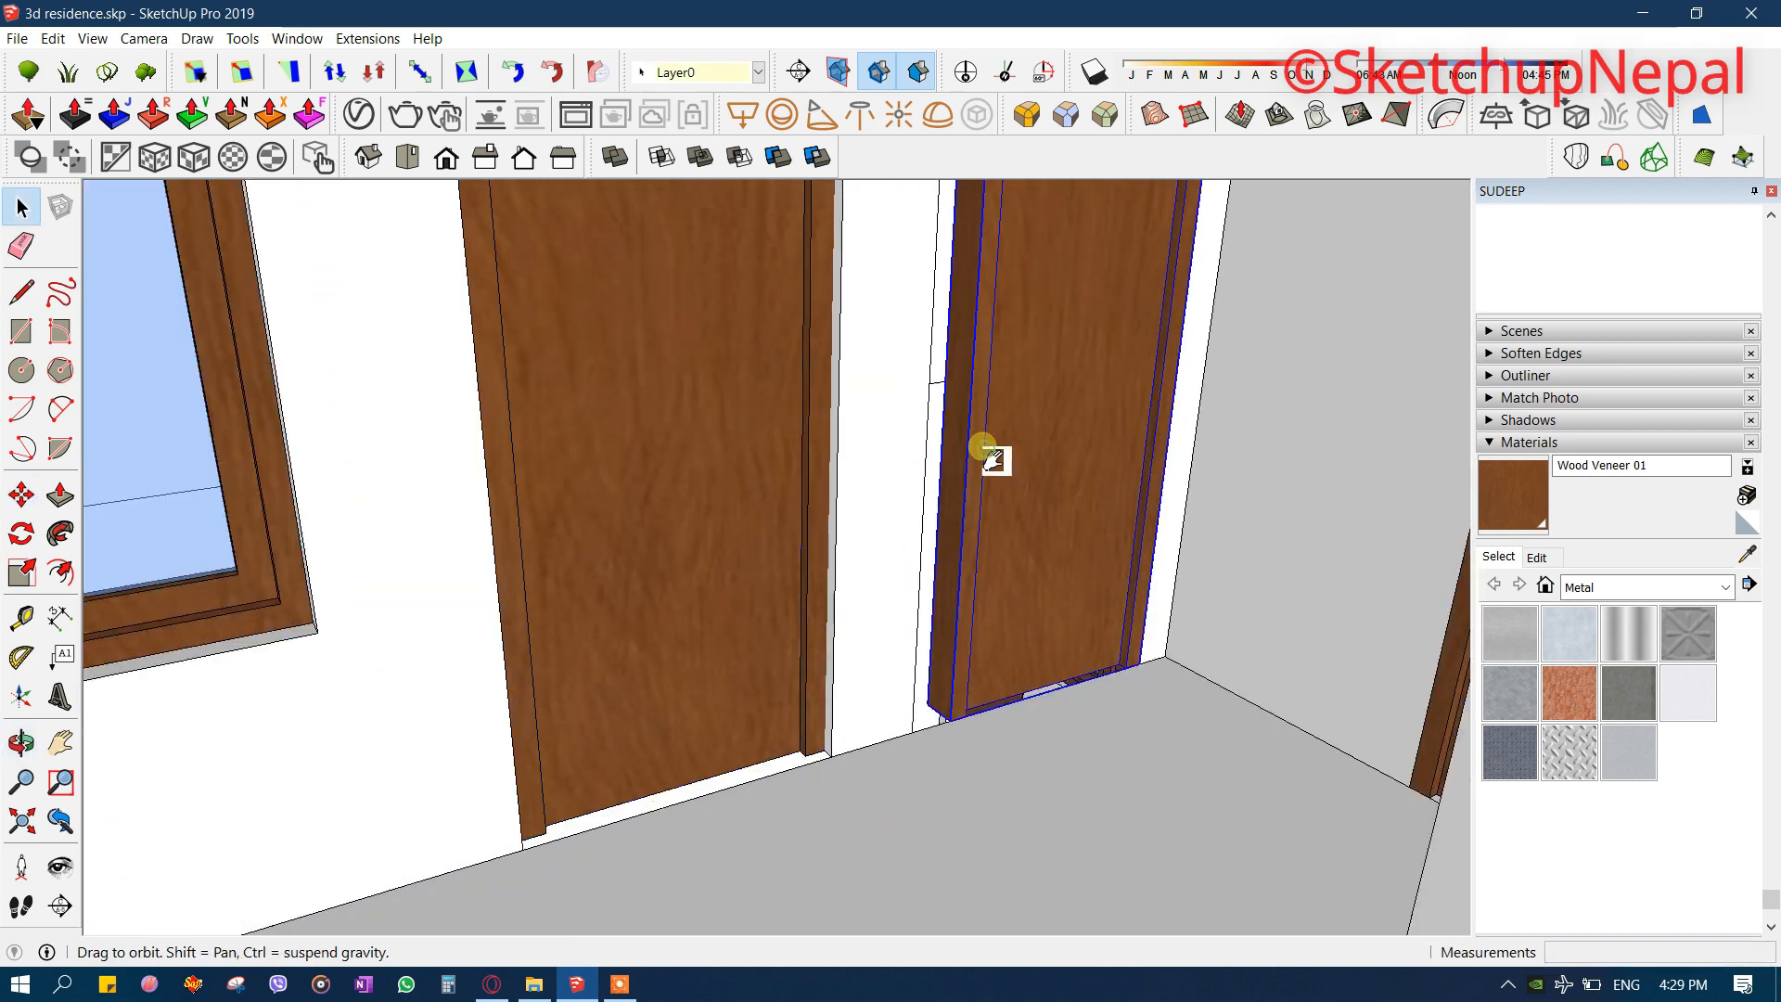
pyautogui.keyDown('shift'); pyautogui.moveTo(986, 449); pyautogui.dragTo(962, 514, button='middle'); pyautogui.keyUp('shift')
pyautogui.scroll(2, 962, 515)
pyautogui.press('s')
pyautogui.moveTo(962, 450); pyautogui.dragTo(912, 434)
pyautogui.scroll(-4, 913, 454)
# - Select the door overlapping its wall opening and scale it narrower to match the opening's edge
pyautogui.moveTo(910, 683); pyautogui.dragTo(1229, 403, button='middle')
pyautogui.scroll(2, 1096, 423)
pyautogui.scroll(3, 1229, 403)
pyautogui.press('space')
pyautogui.click(1093, 502)
pyautogui.keyDown('shift'); pyautogui.moveTo(1092, 502); pyautogui.dragTo(1163, 557, button='middle'); pyautogui.keyUp('shift')
pyautogui.press('s')
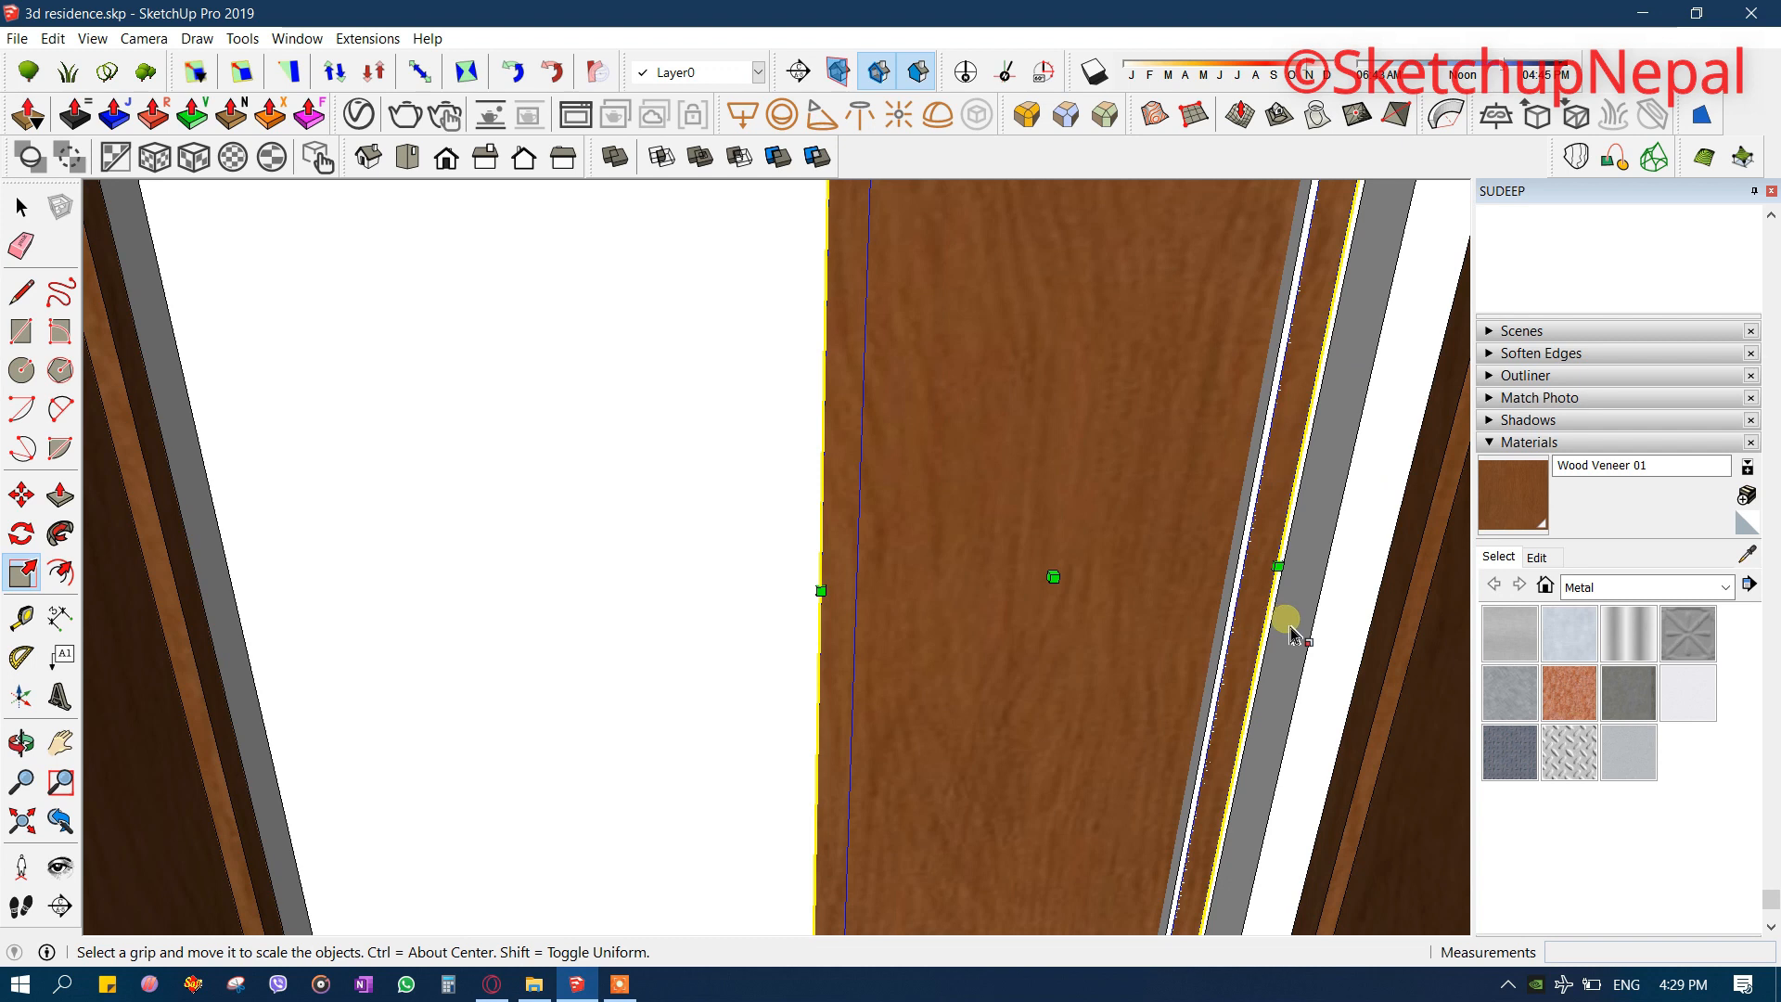
pyautogui.click(1269, 554)
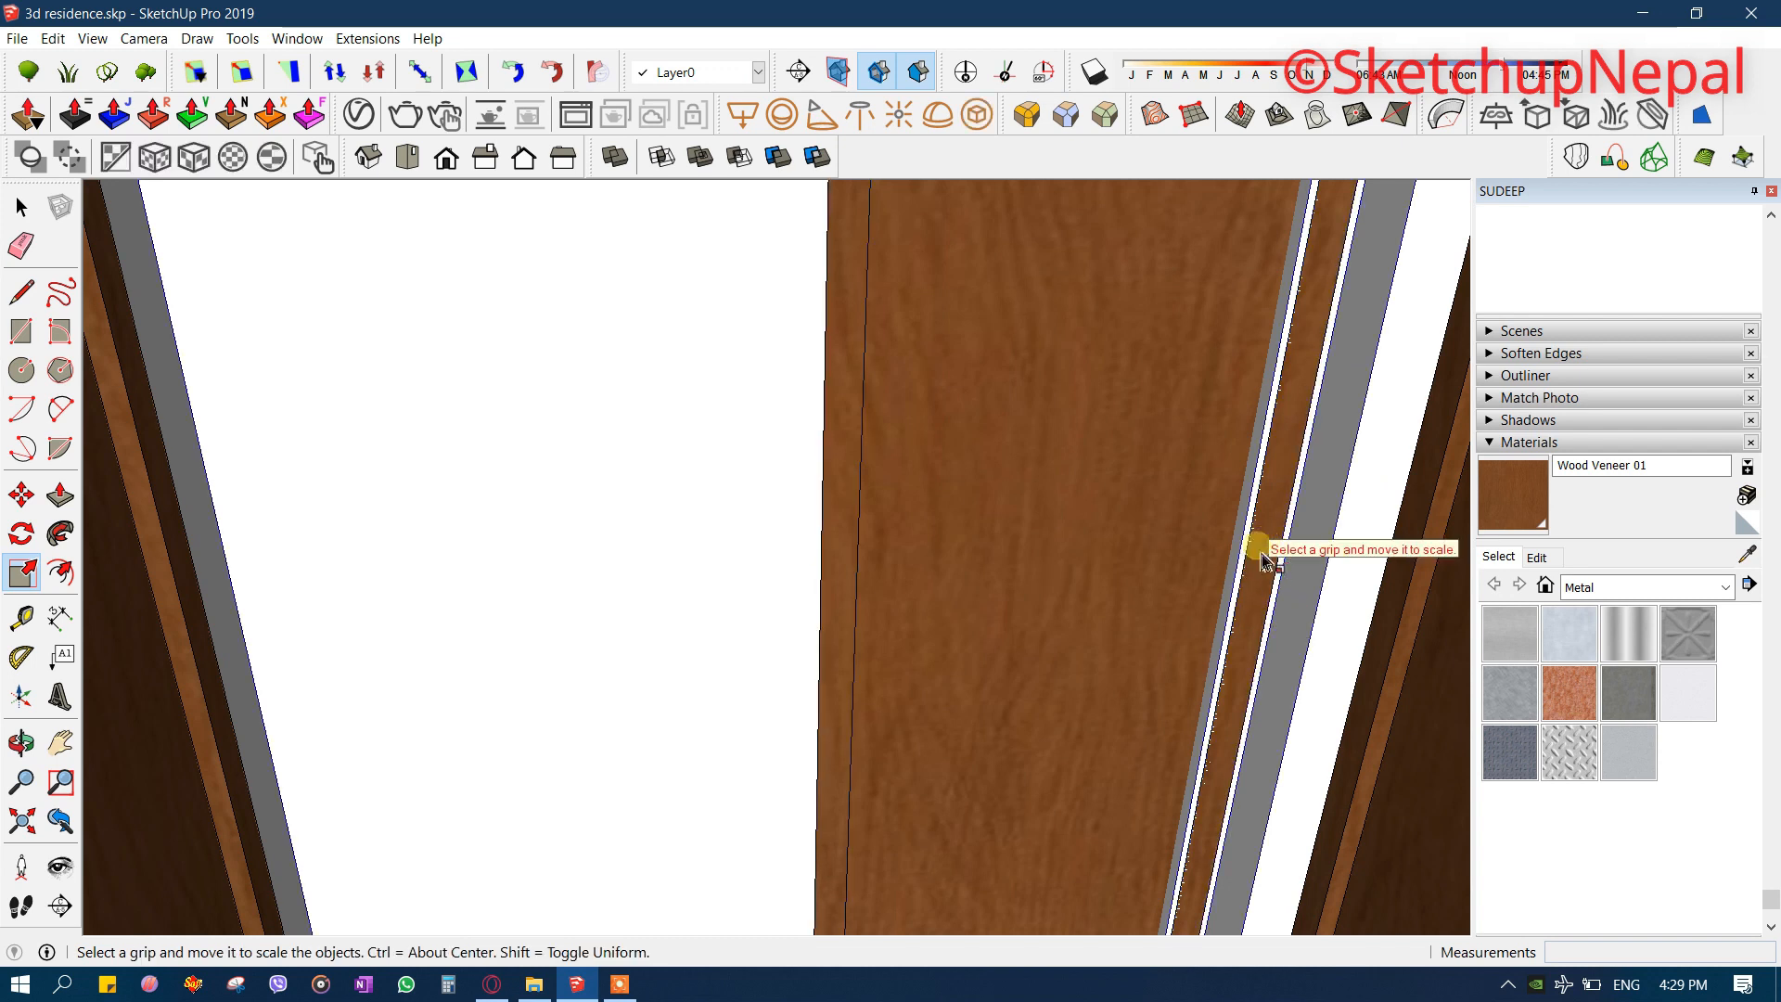
pyautogui.scroll(-2, 717, 611)
pyautogui.press('space')
pyautogui.scroll(3, 997, 545)
pyautogui.click(1000, 544)
pyautogui.press('s')
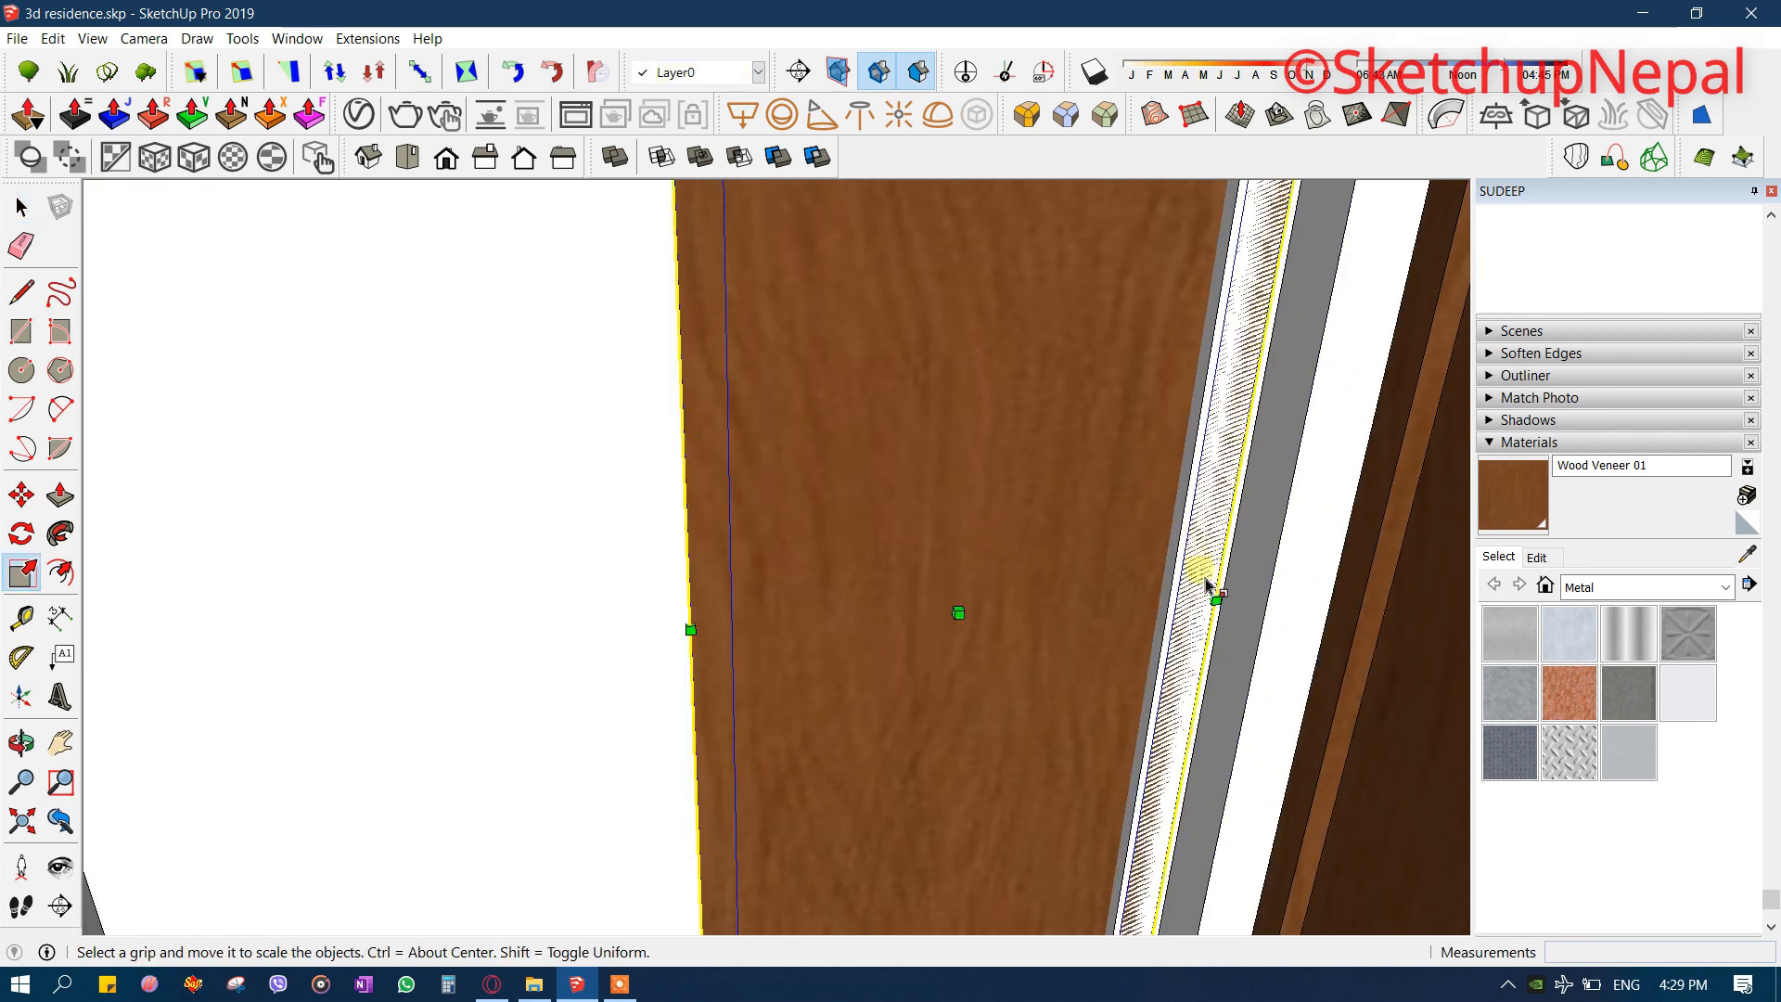
pyautogui.moveTo(1197, 581); pyautogui.dragTo(1149, 582)
# - Move the narrowed door slightly to align its lower corner within the opening
pyautogui.moveTo(1197, 531); pyautogui.dragTo(946, 834, button='middle')
pyautogui.scroll(3, 1050, 744)
pyautogui.press('m')
pyautogui.click(1052, 737)
pyautogui.click(1045, 722)
pyautogui.scroll(-2, 798, 681)
pyautogui.scroll(2, 721, 703)
pyautogui.scroll(-3, 731, 723)
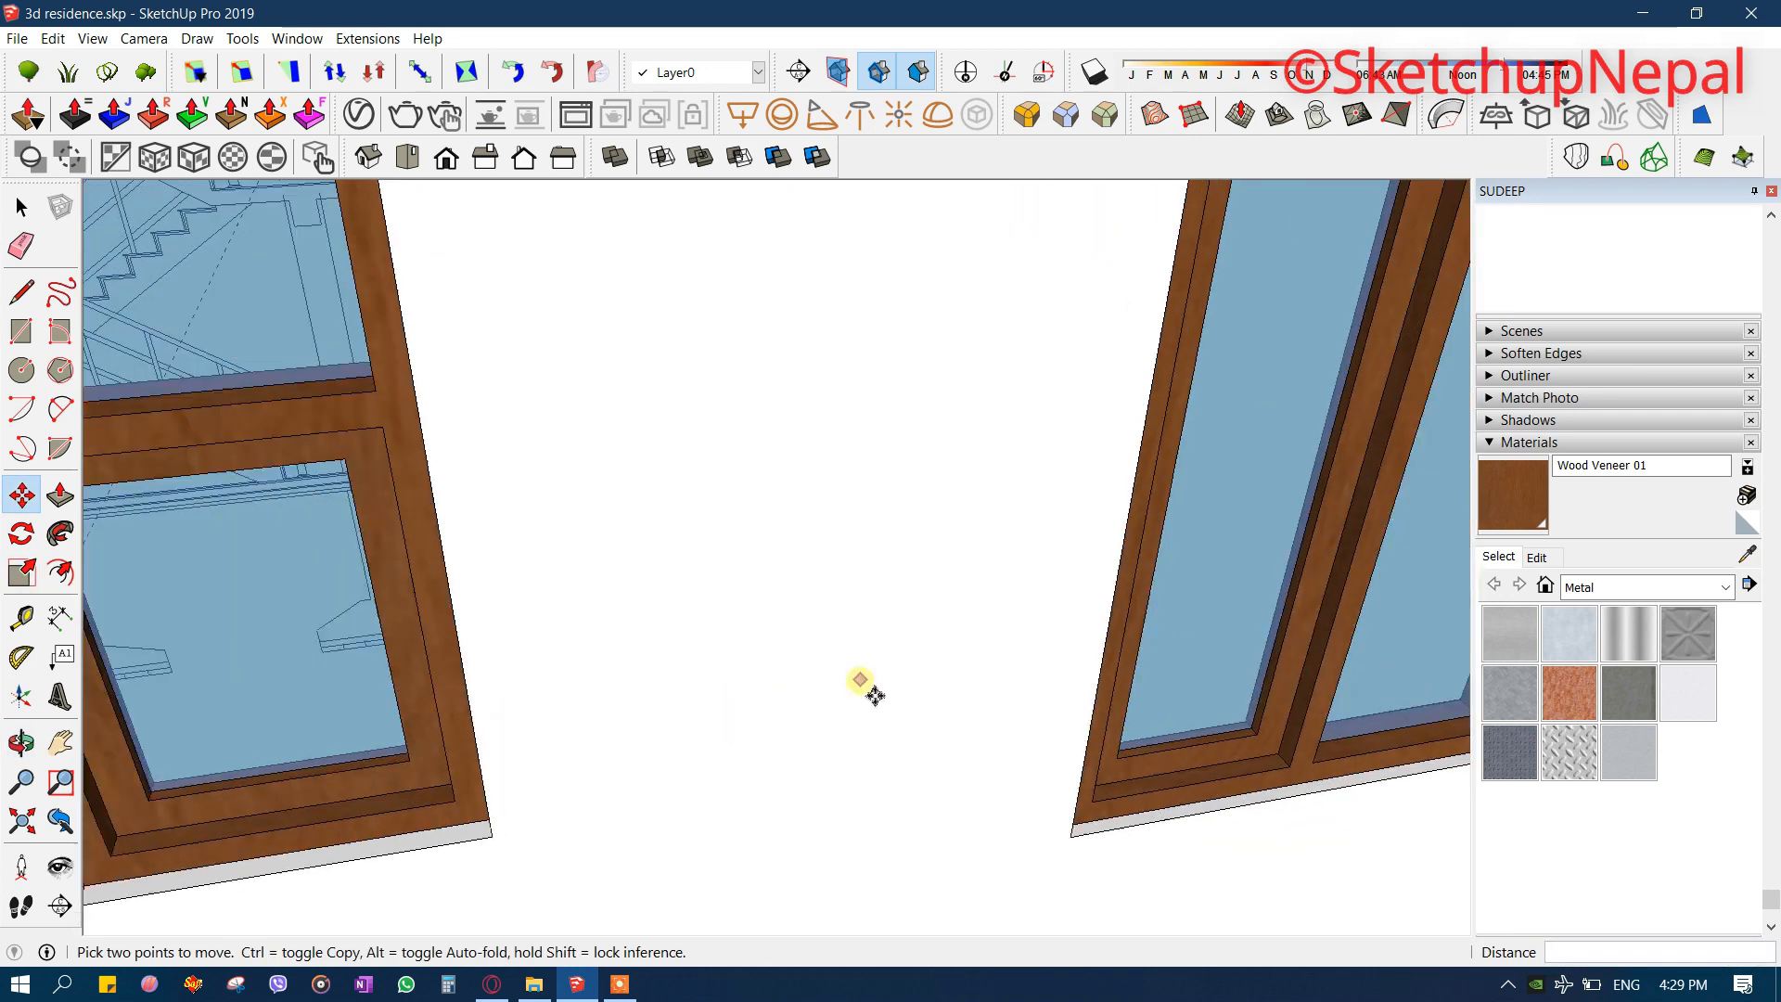
pyautogui.scroll(4, 866, 687)
pyautogui.moveTo(1060, 756); pyautogui.dragTo(724, 701, button='middle')
pyautogui.press('space')
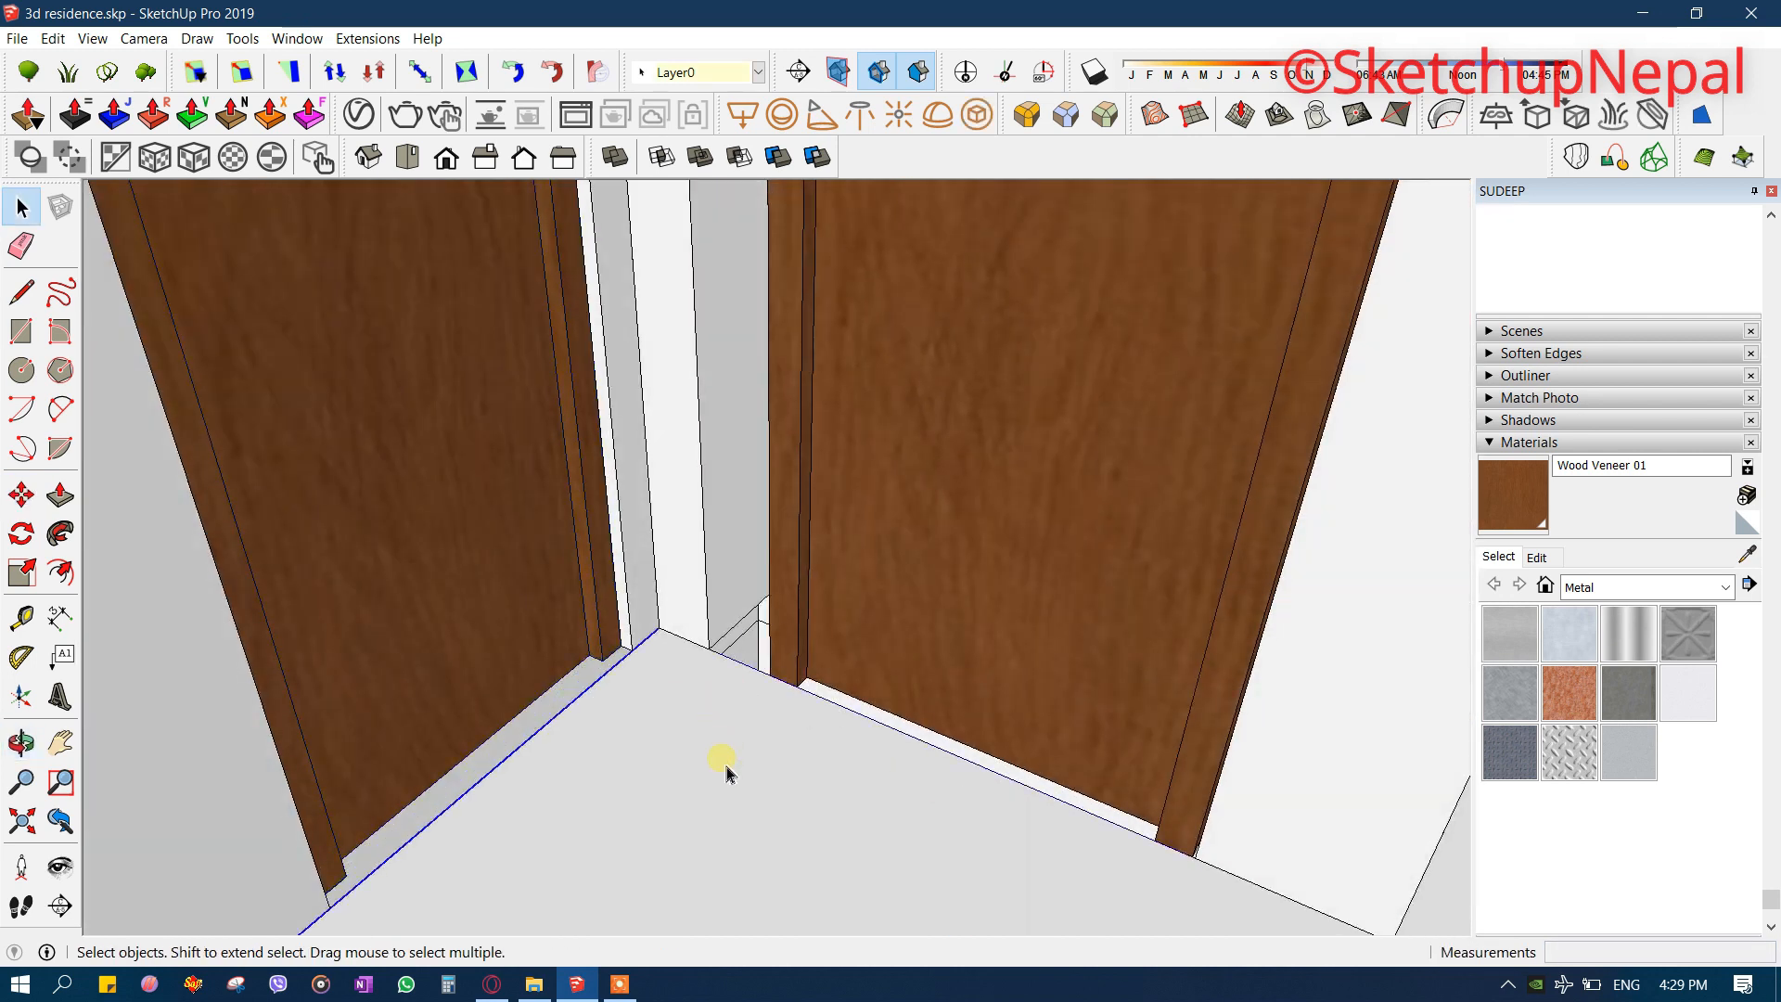
# - Select the door in the opening near the inner wall corner and scale its side edge to fit the opening, using X-ray view
pyautogui.press('m')
pyautogui.press('space')
pyautogui.moveTo(736, 723)
pyautogui.mouseDown(button='middle')
pyautogui.moveTo(870, 702)
pyautogui.moveTo(733, 749)
pyautogui.mouseUp(button='middle')
pyautogui.scroll(1, 682, 720)
pyautogui.scroll(-4, 671, 719)
pyautogui.keyDown('shift'); pyautogui.moveTo(680, 580); pyautogui.dragTo(701, 755, button='middle'); pyautogui.keyUp('shift')
pyautogui.click(700, 669)
pyautogui.moveTo(700, 670); pyautogui.dragTo(622, 570, button='middle')
pyautogui.press('s')
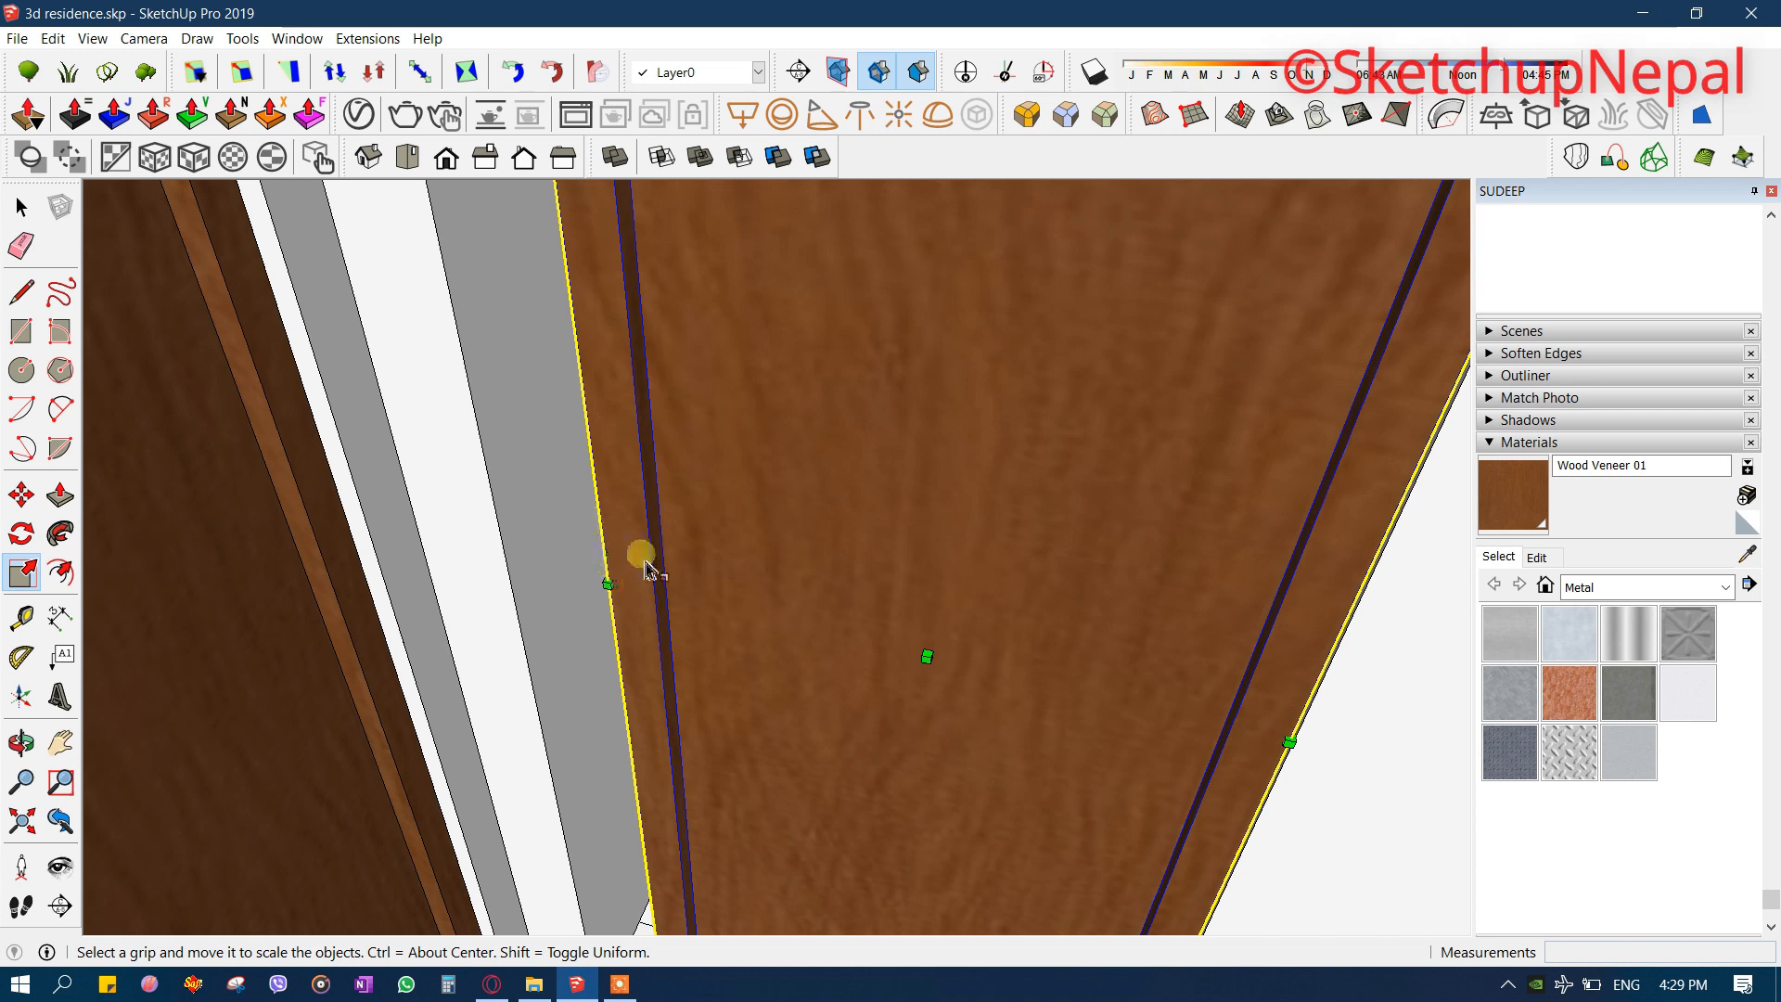
pyautogui.press('x')
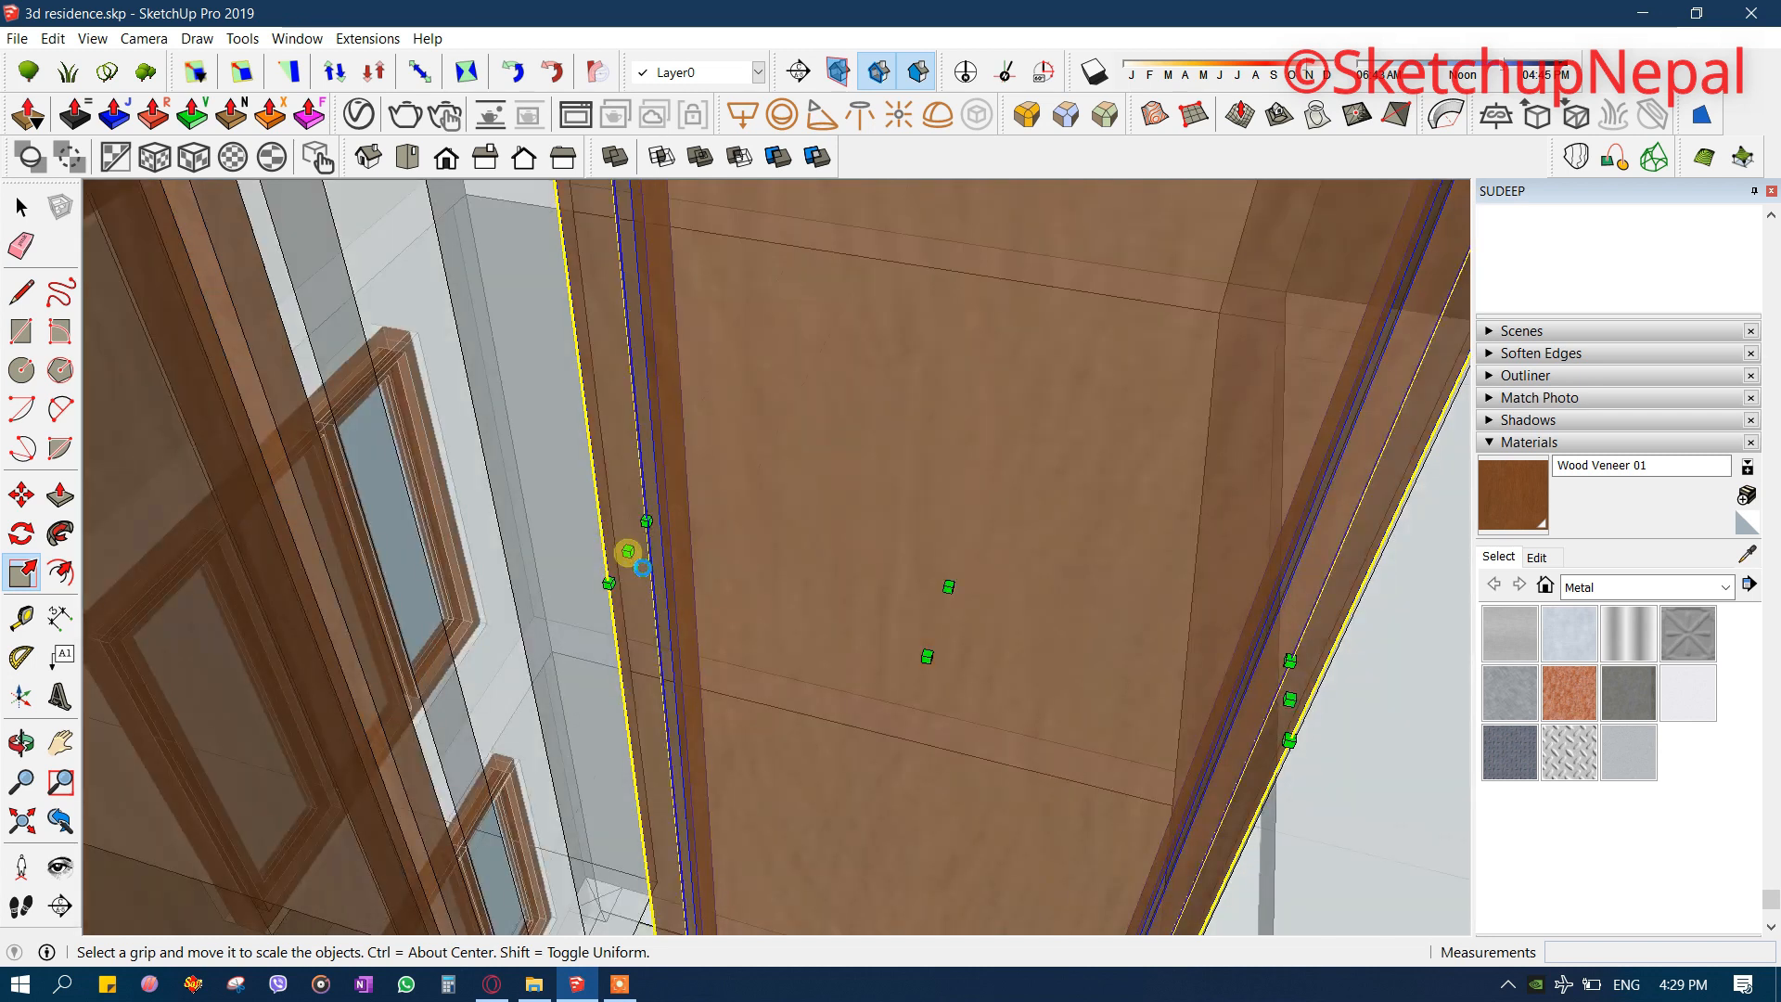
pyautogui.moveTo(636, 547); pyautogui.dragTo(710, 666)
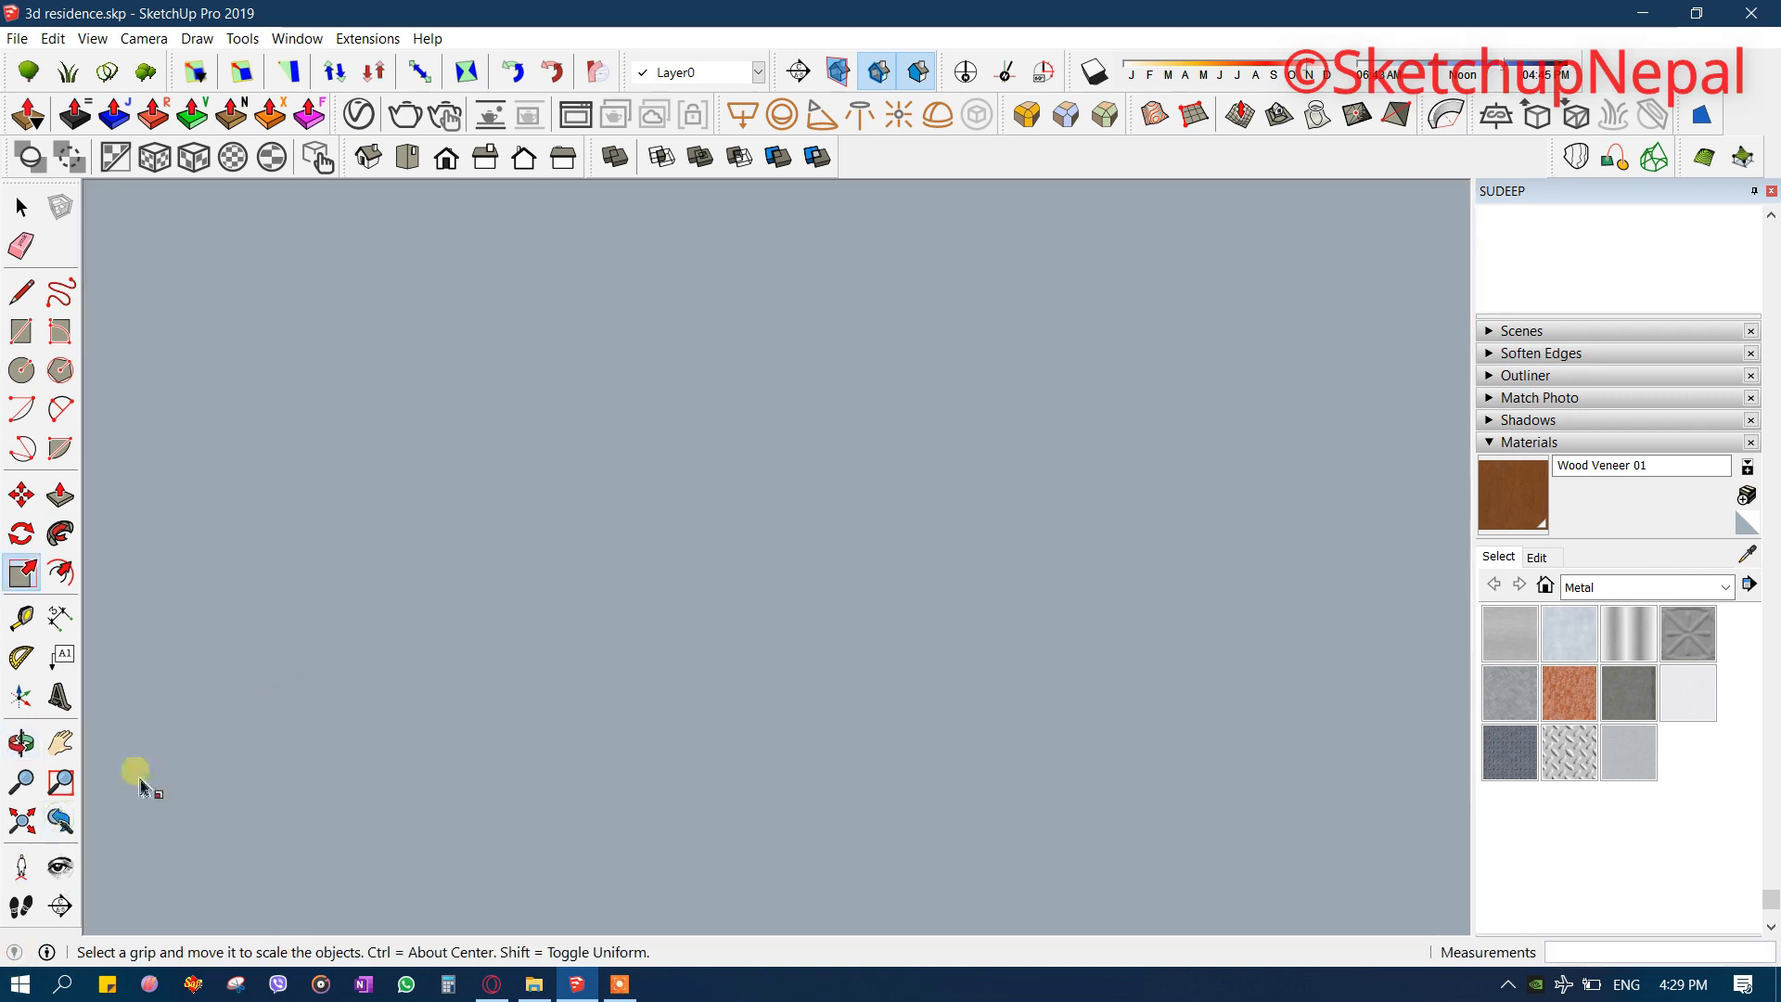
# - Move the scaled door slightly deeper into its opening, using the wall's lower corner as the base point
pyautogui.click(61, 821)
pyautogui.moveTo(450, 733); pyautogui.dragTo(582, 731, button='middle')
pyautogui.scroll(-3, 522, 788)
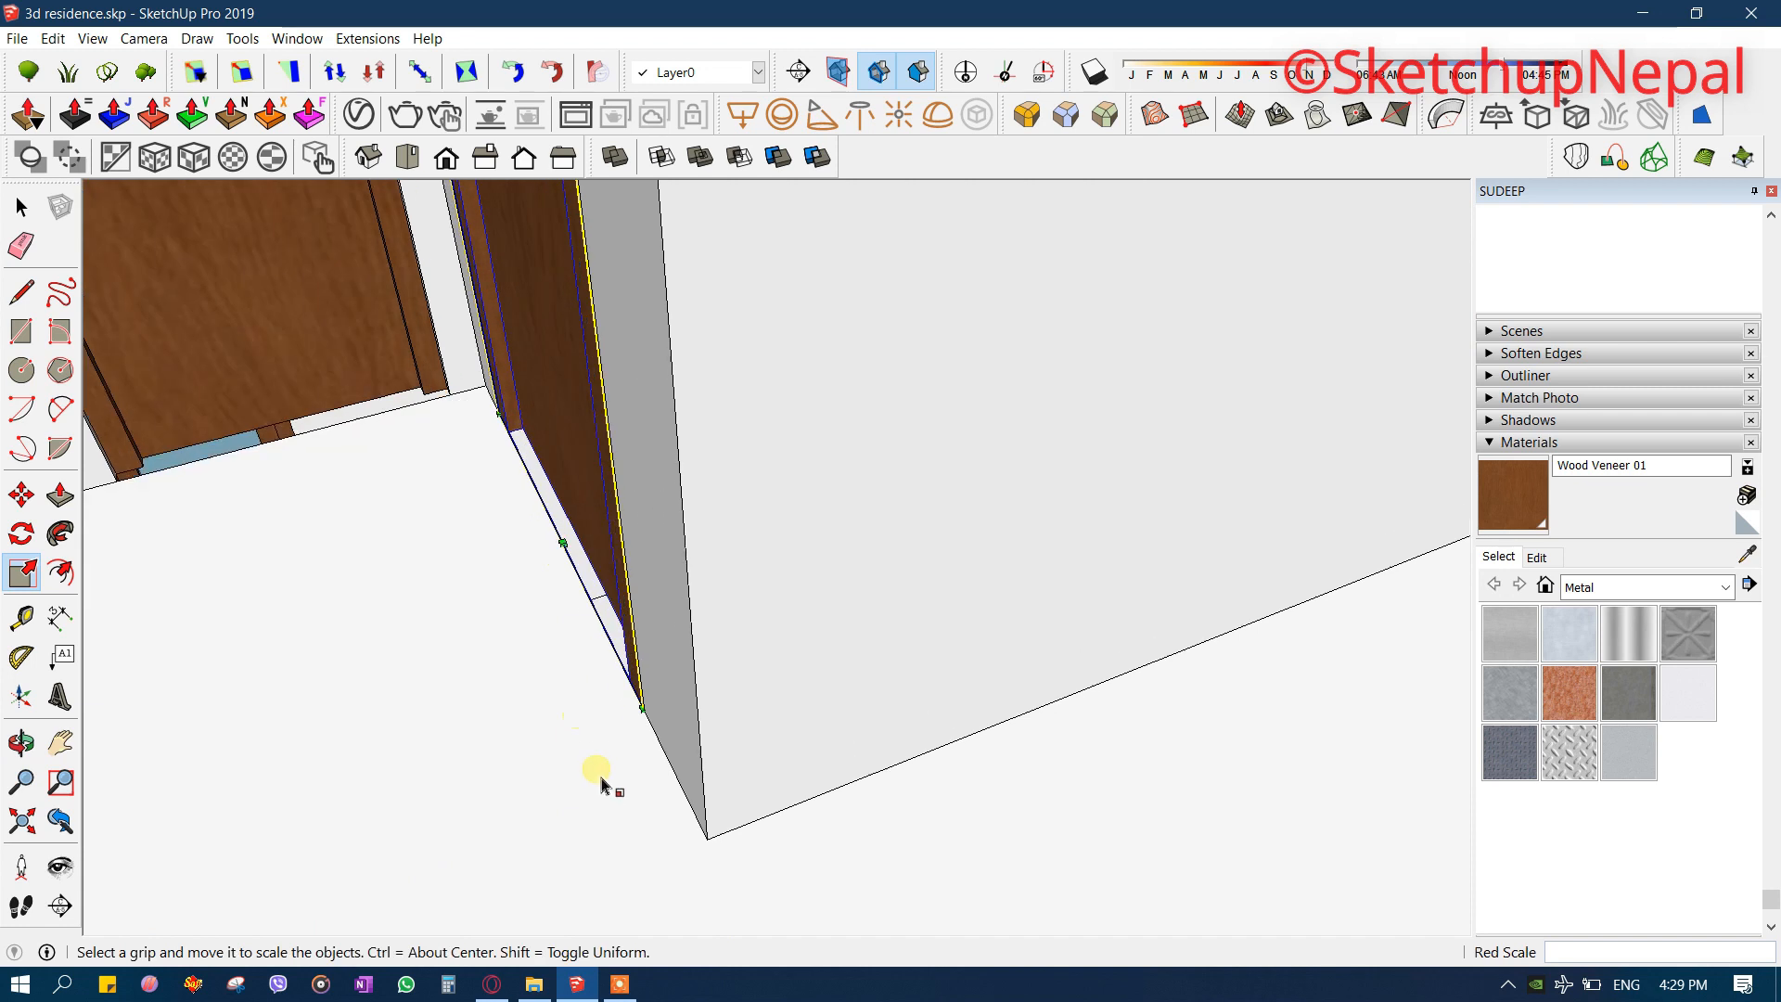
pyautogui.press('m')
pyautogui.click(706, 840)
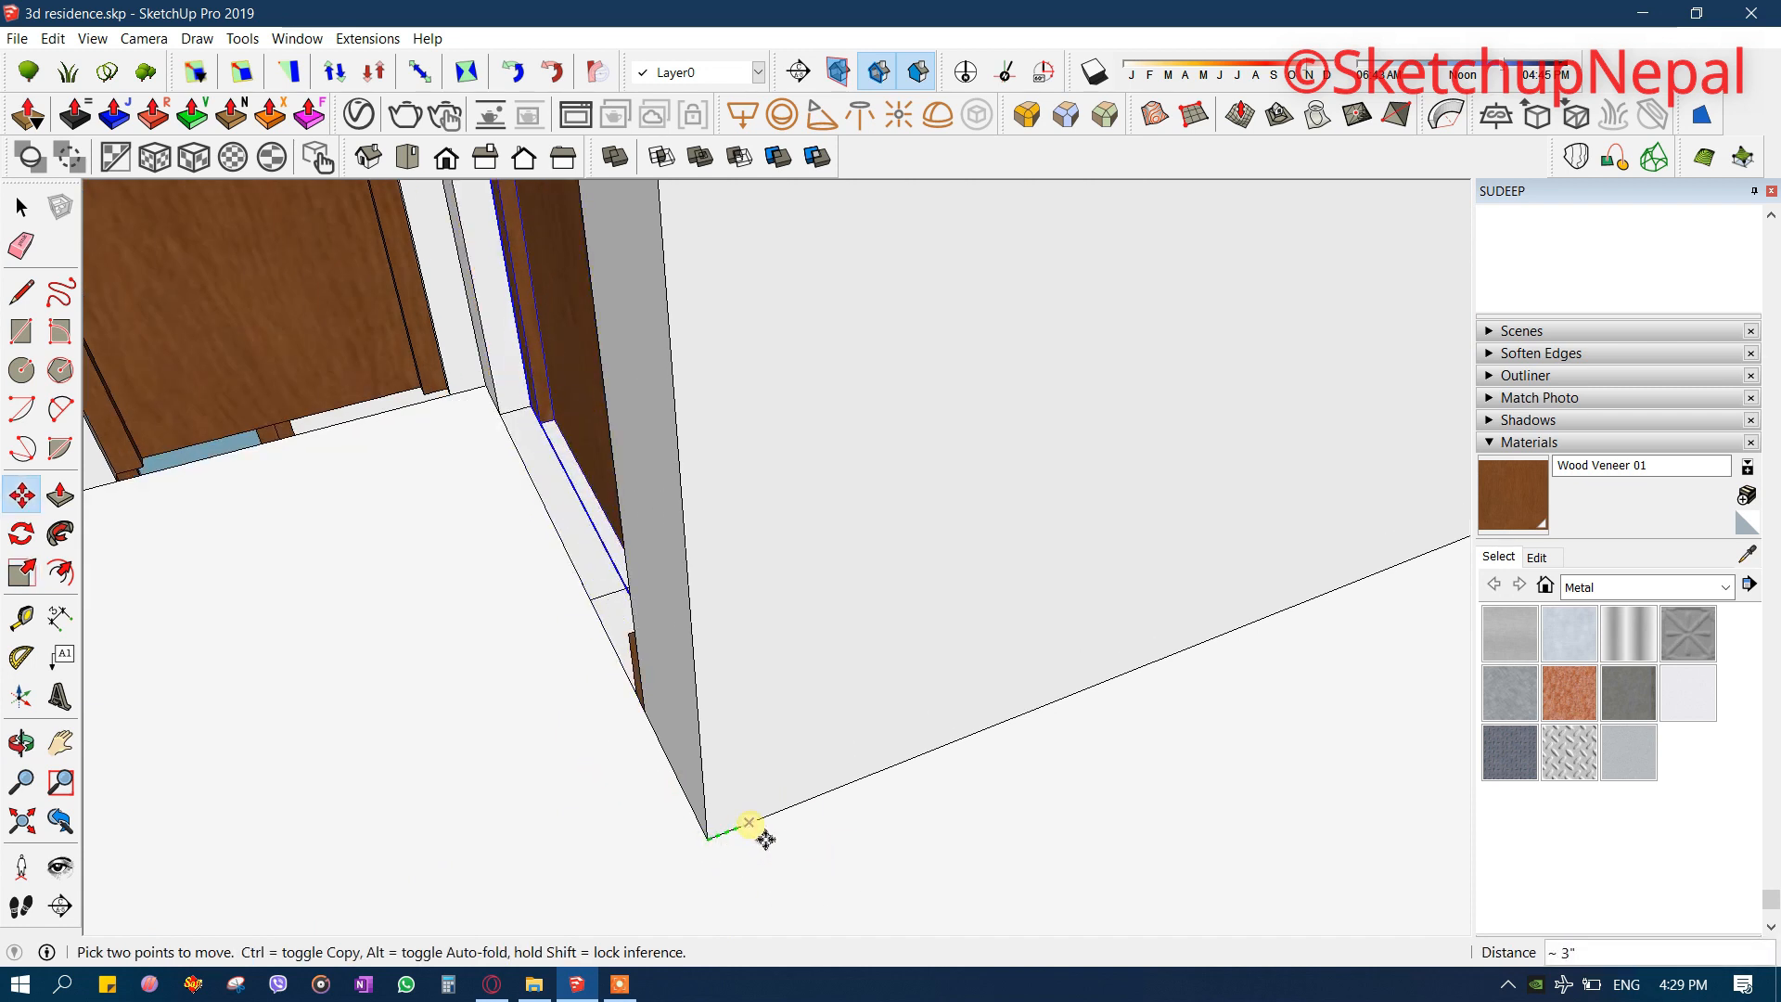
pyautogui.moveTo(987, 675); pyautogui.dragTo(530, 763, button='middle')
pyautogui.scroll(-4, 549, 746)
pyautogui.scroll(-5, 561, 759)
pyautogui.moveTo(958, 477); pyautogui.dragTo(629, 243, button='middle')
pyautogui.press('space')
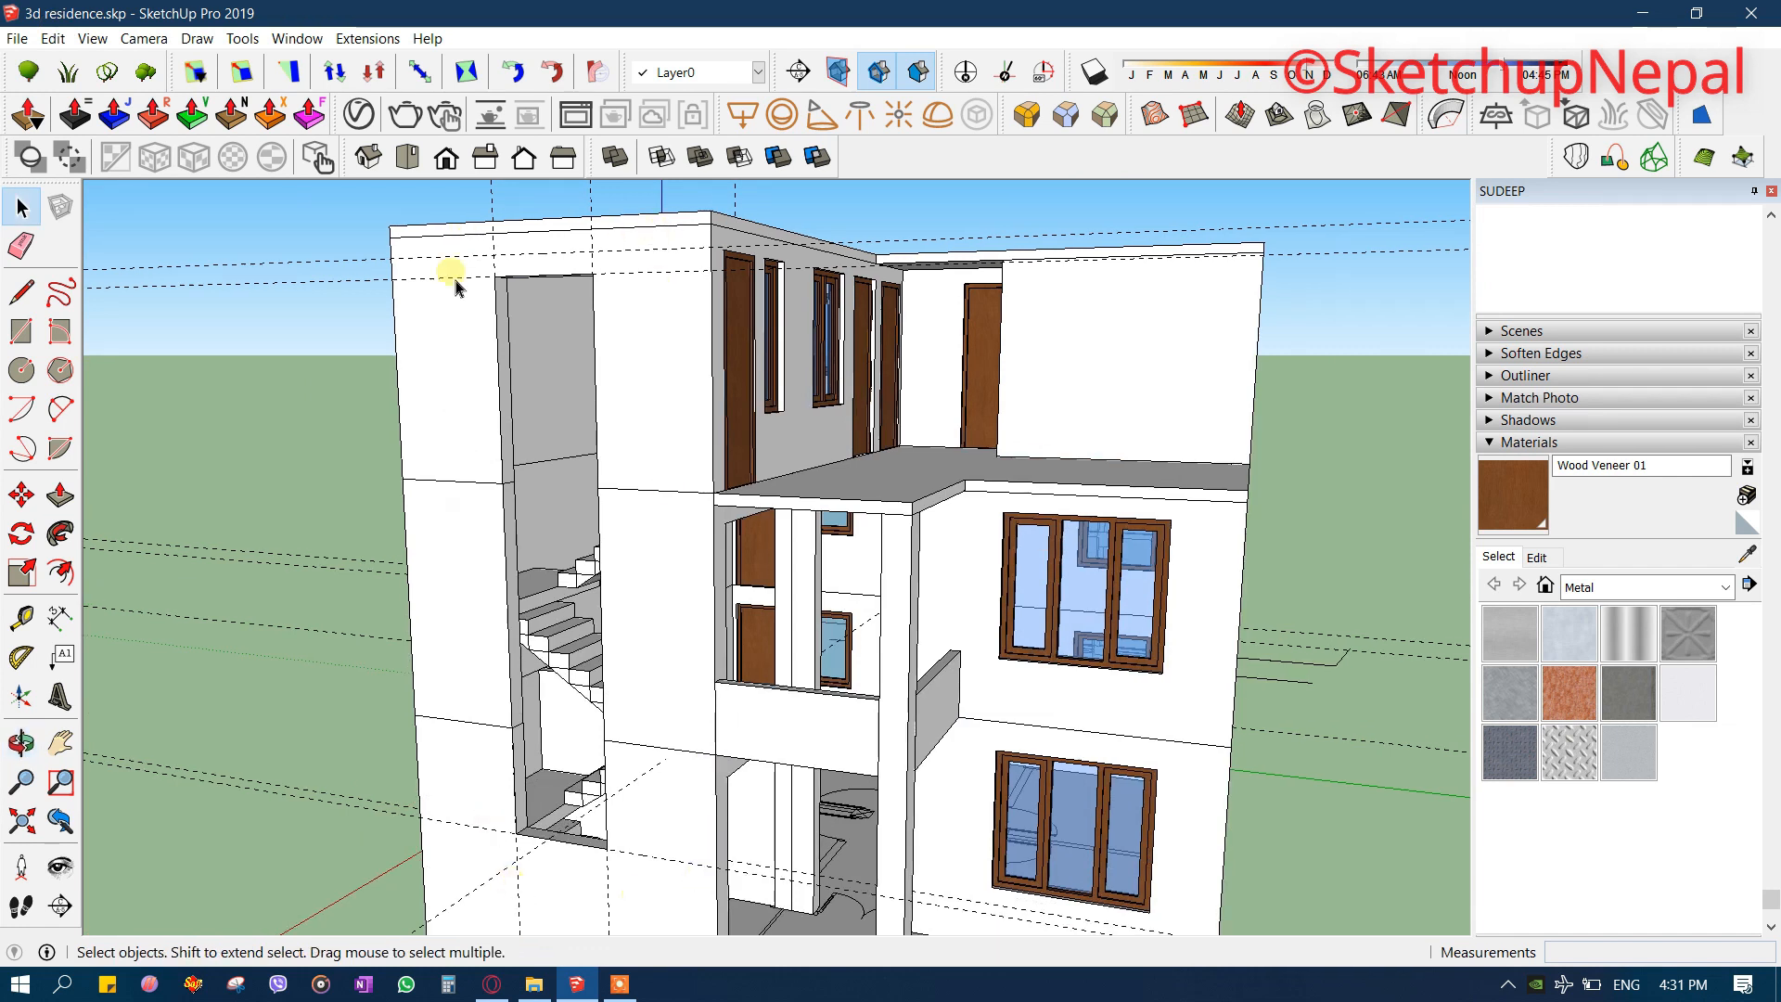
# - Draw a rectangle over the tall staircase opening in the front wall and offset its outline outward as a narrow border
pyautogui.scroll(2, 583, 653)
pyautogui.press('r')
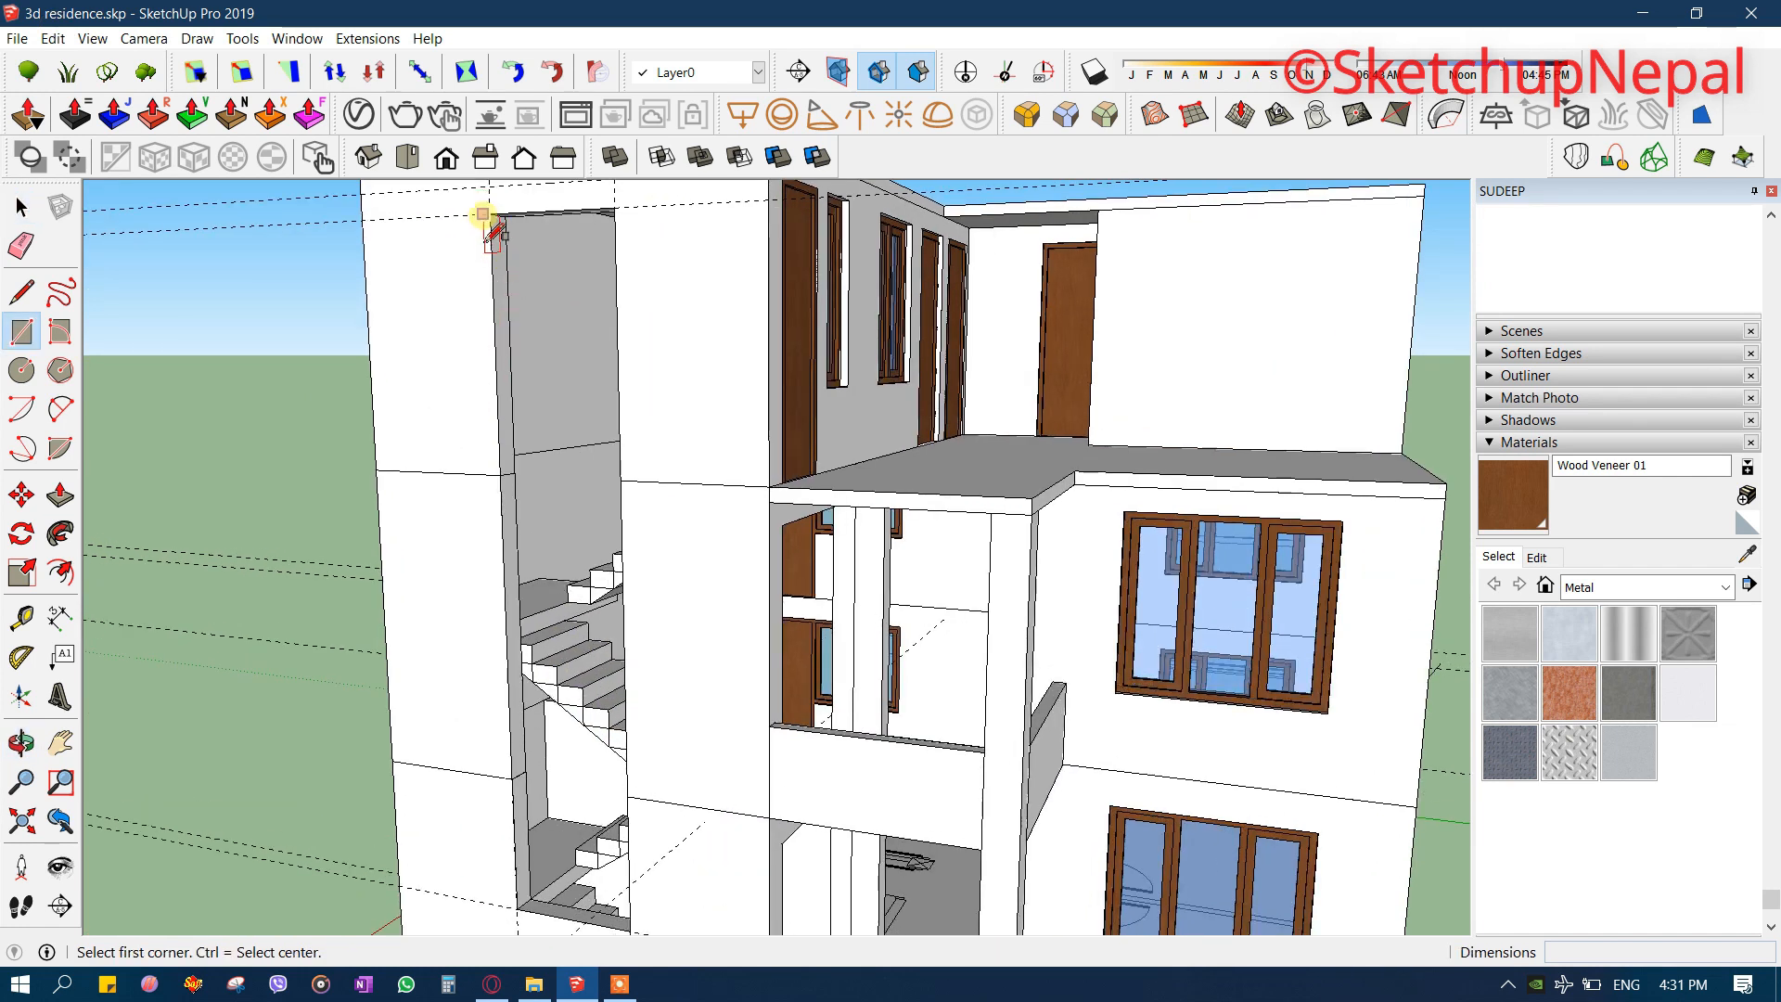
pyautogui.click(628, 924)
pyautogui.scroll(-1, 621, 770)
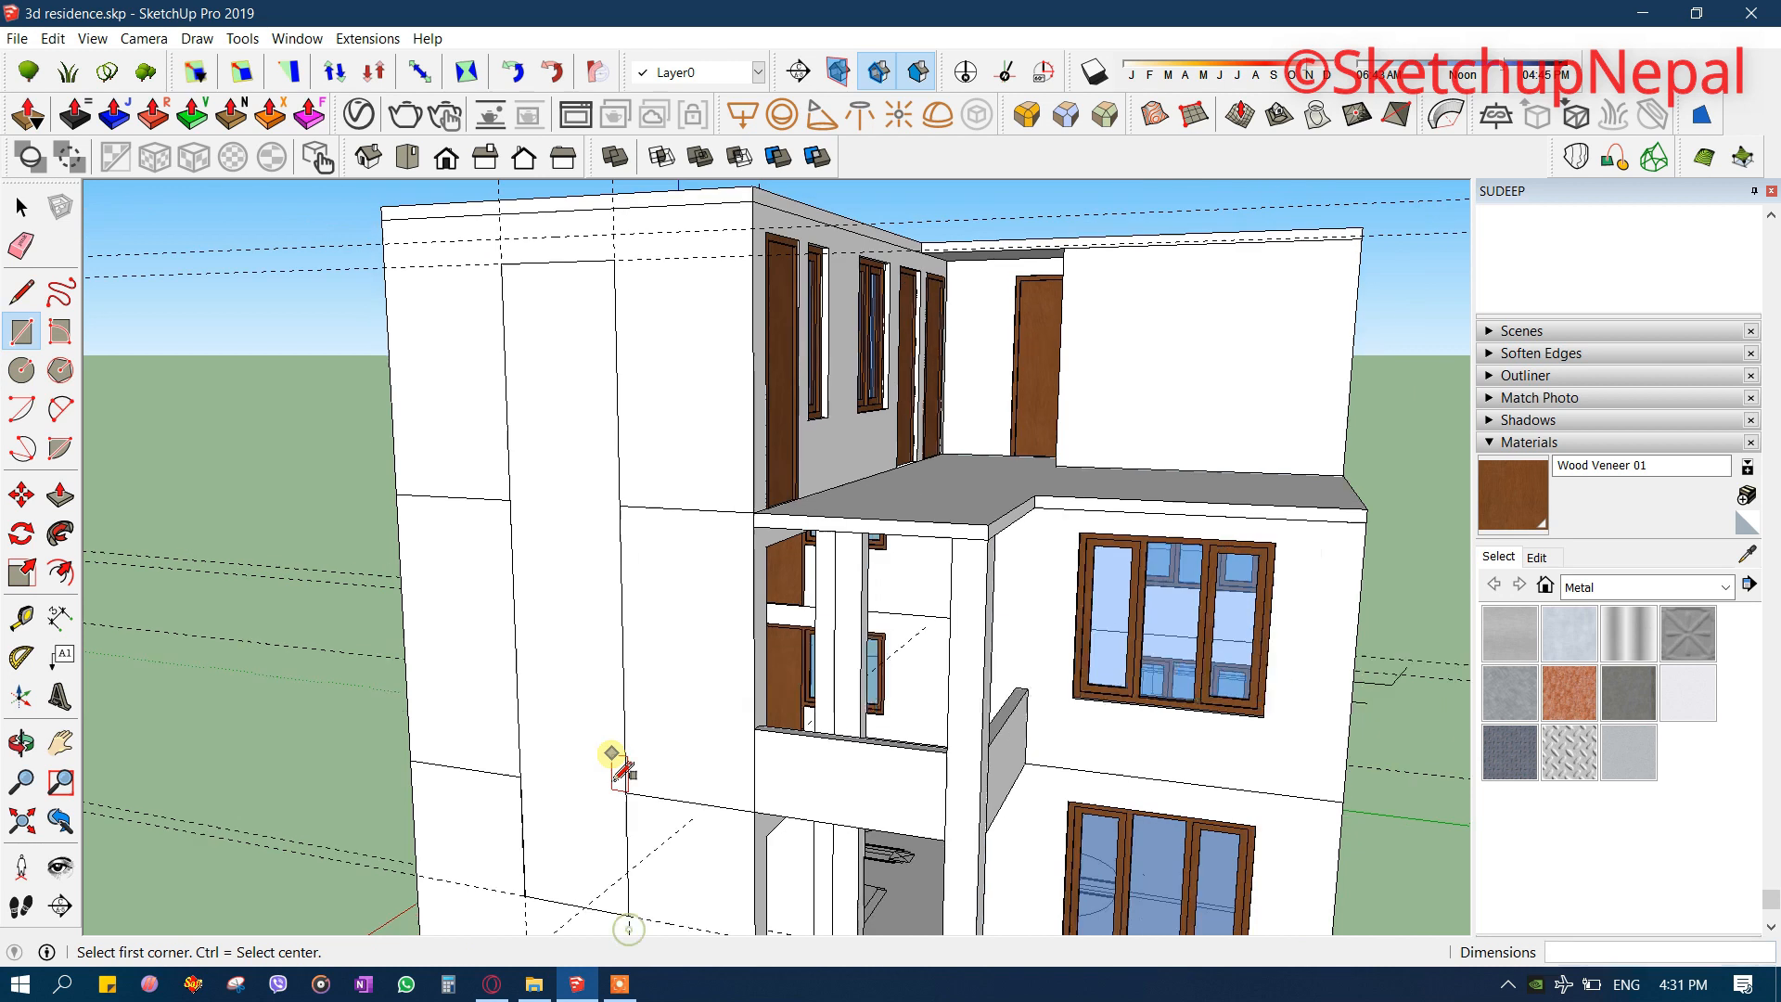
pyautogui.press('f')
pyautogui.click(588, 588)
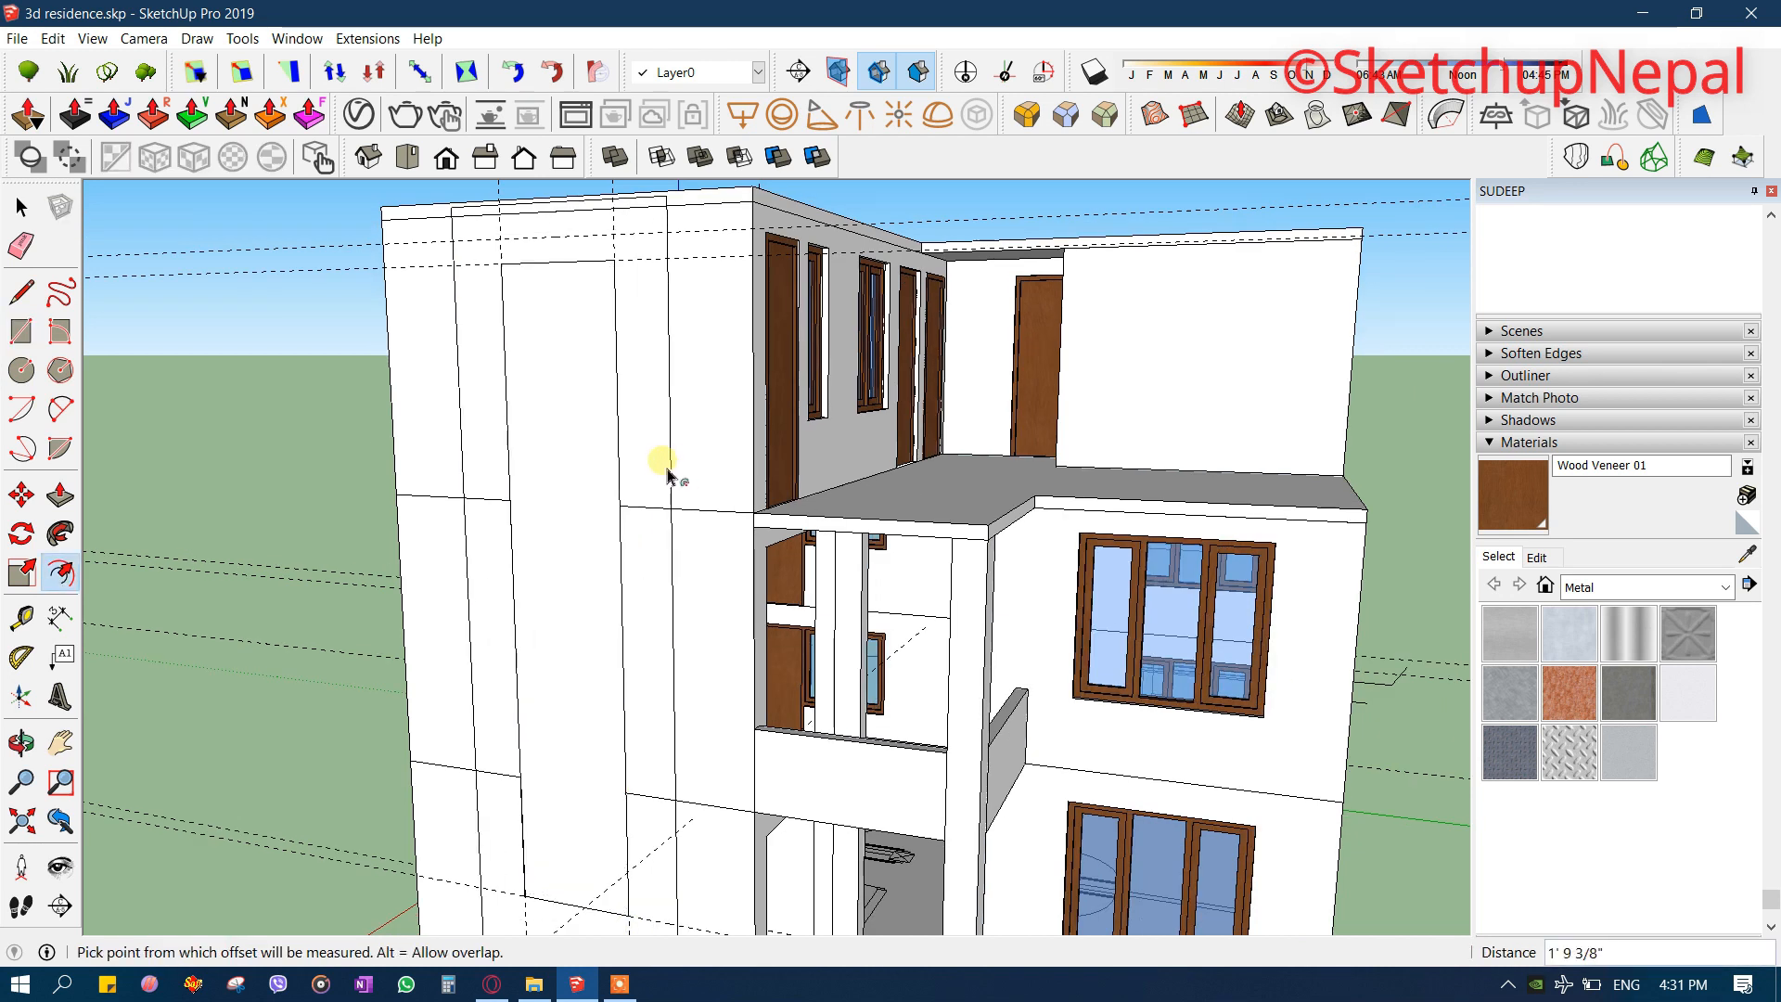
pyautogui.click(582, 434)
# - Erase the inner face of the rectangle to reopen the staircase opening
pyautogui.press('space')
pyautogui.rightClick(505, 351)
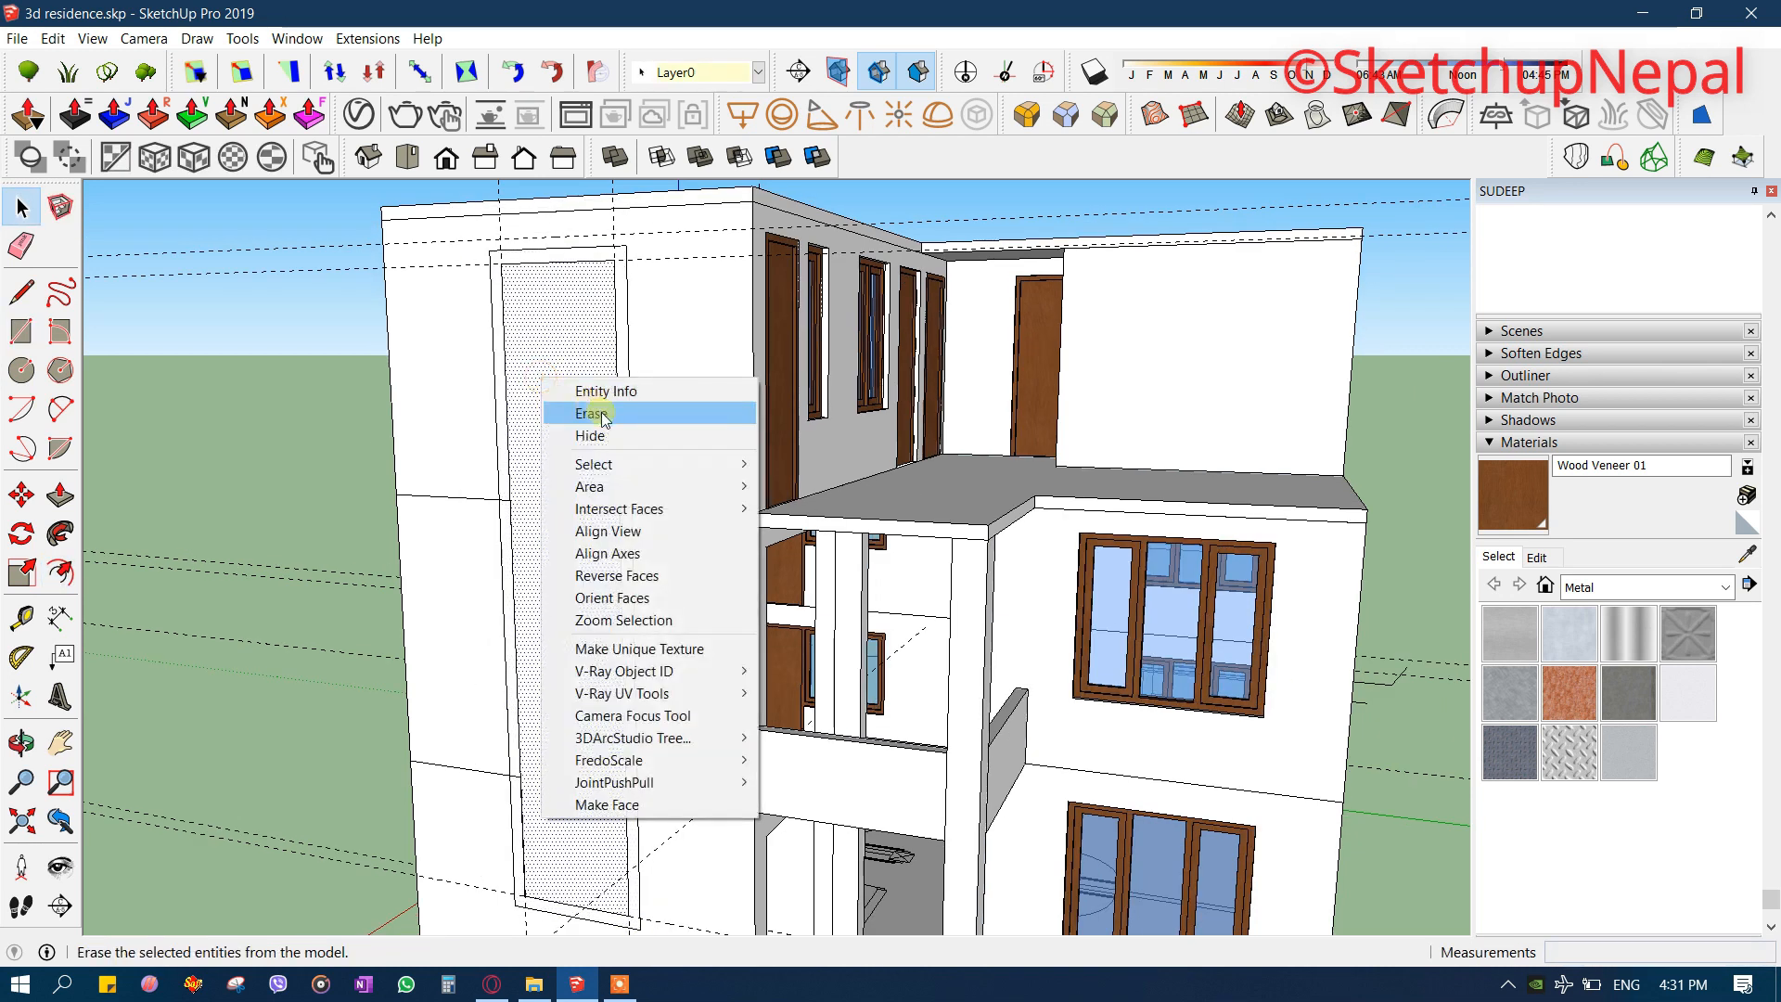
pyautogui.click(556, 374)
# - Push/Pull the border face around the staircase opening outward from the wall to form a projecting frame, and select the frame
pyautogui.scroll(2, 585, 352)
pyautogui.click(629, 334)
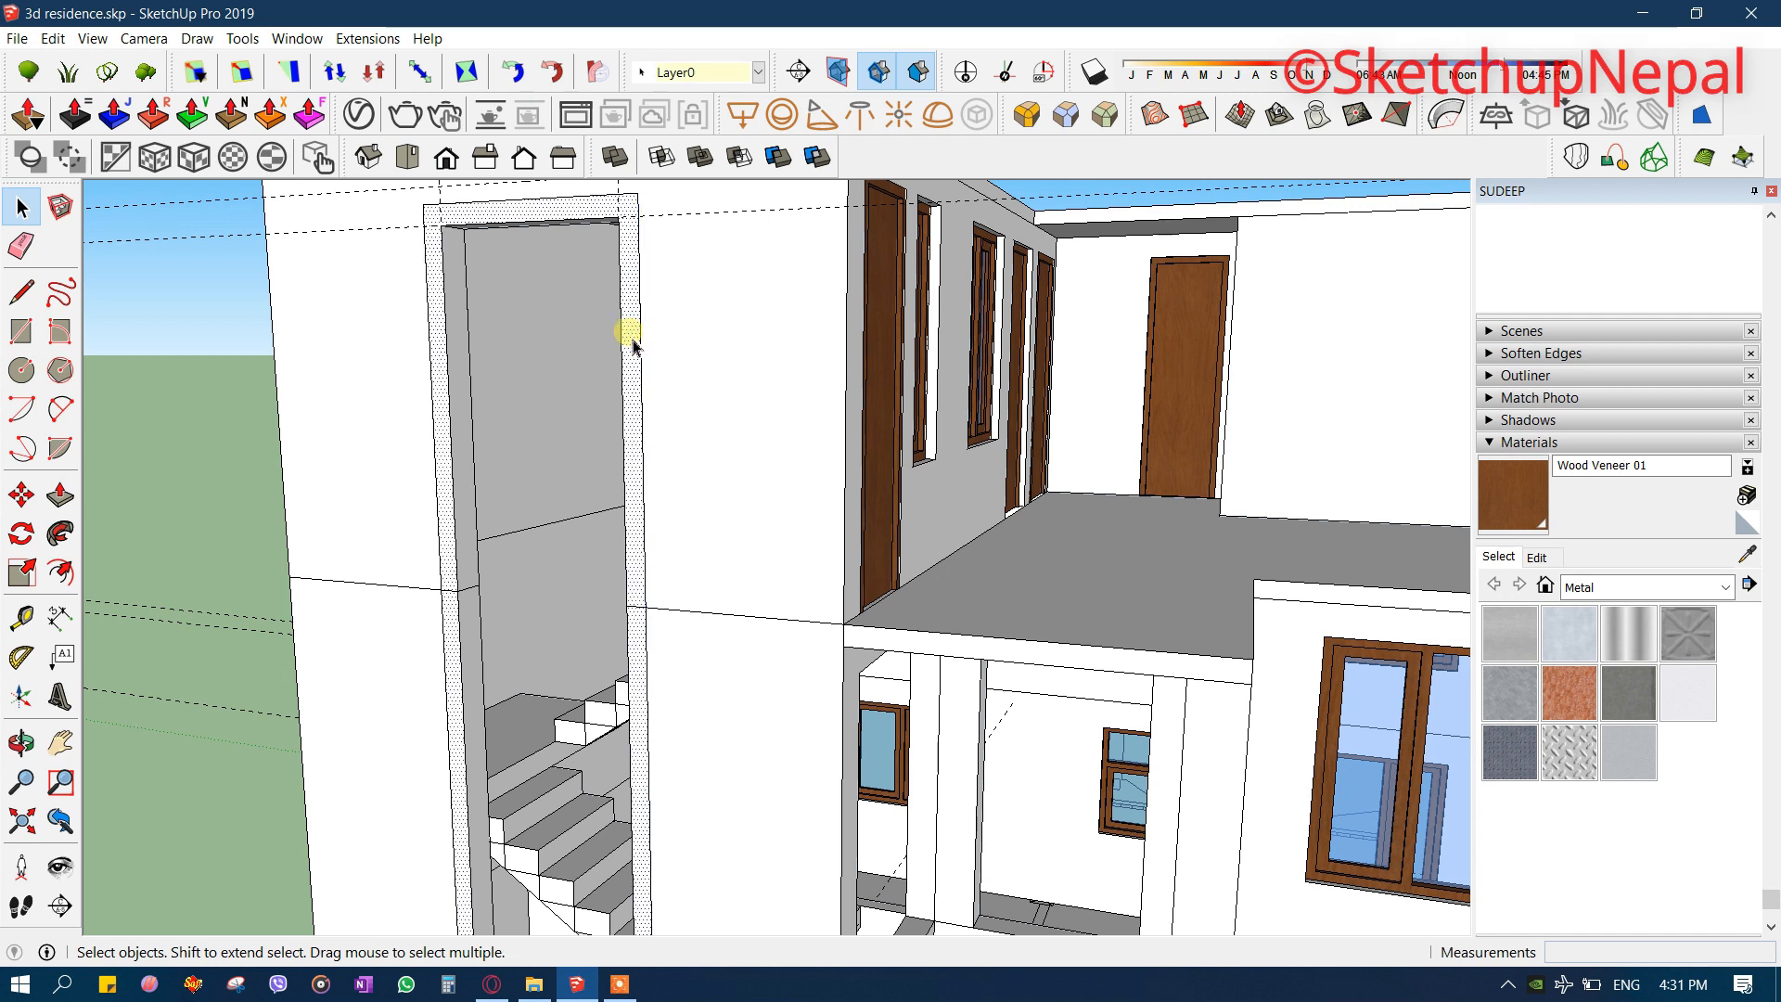
pyautogui.click(598, 357)
pyautogui.click(633, 358)
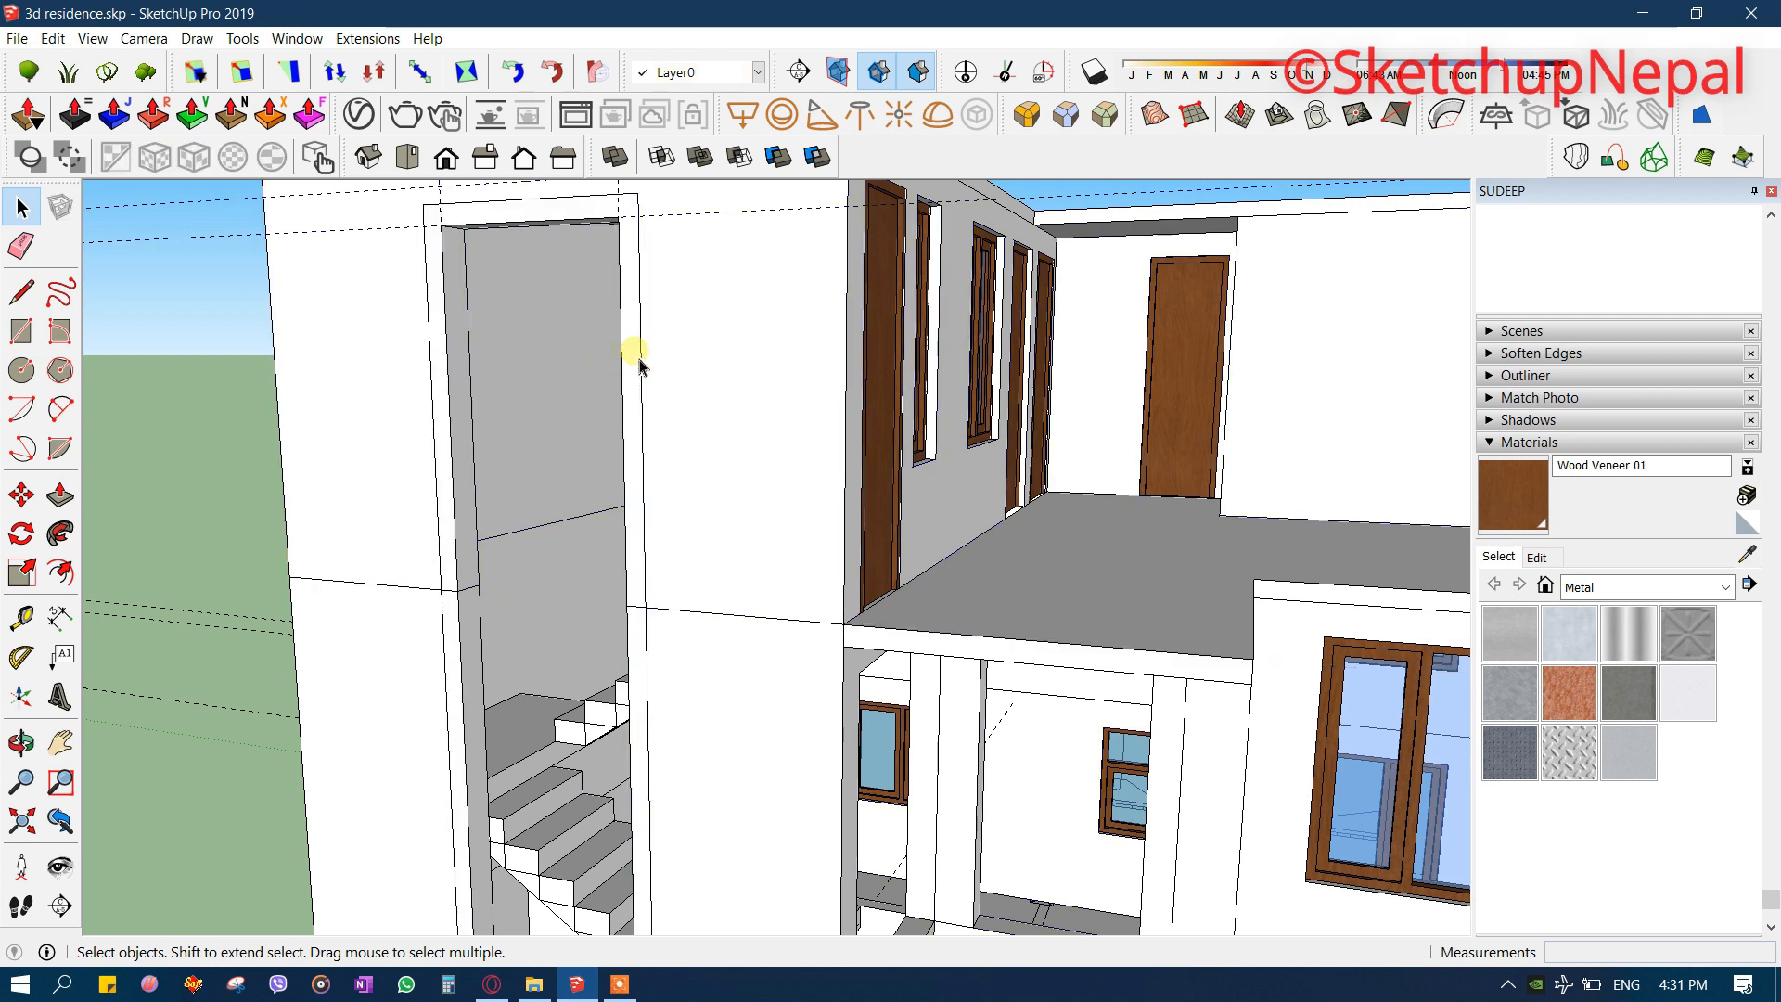
pyautogui.press('p')
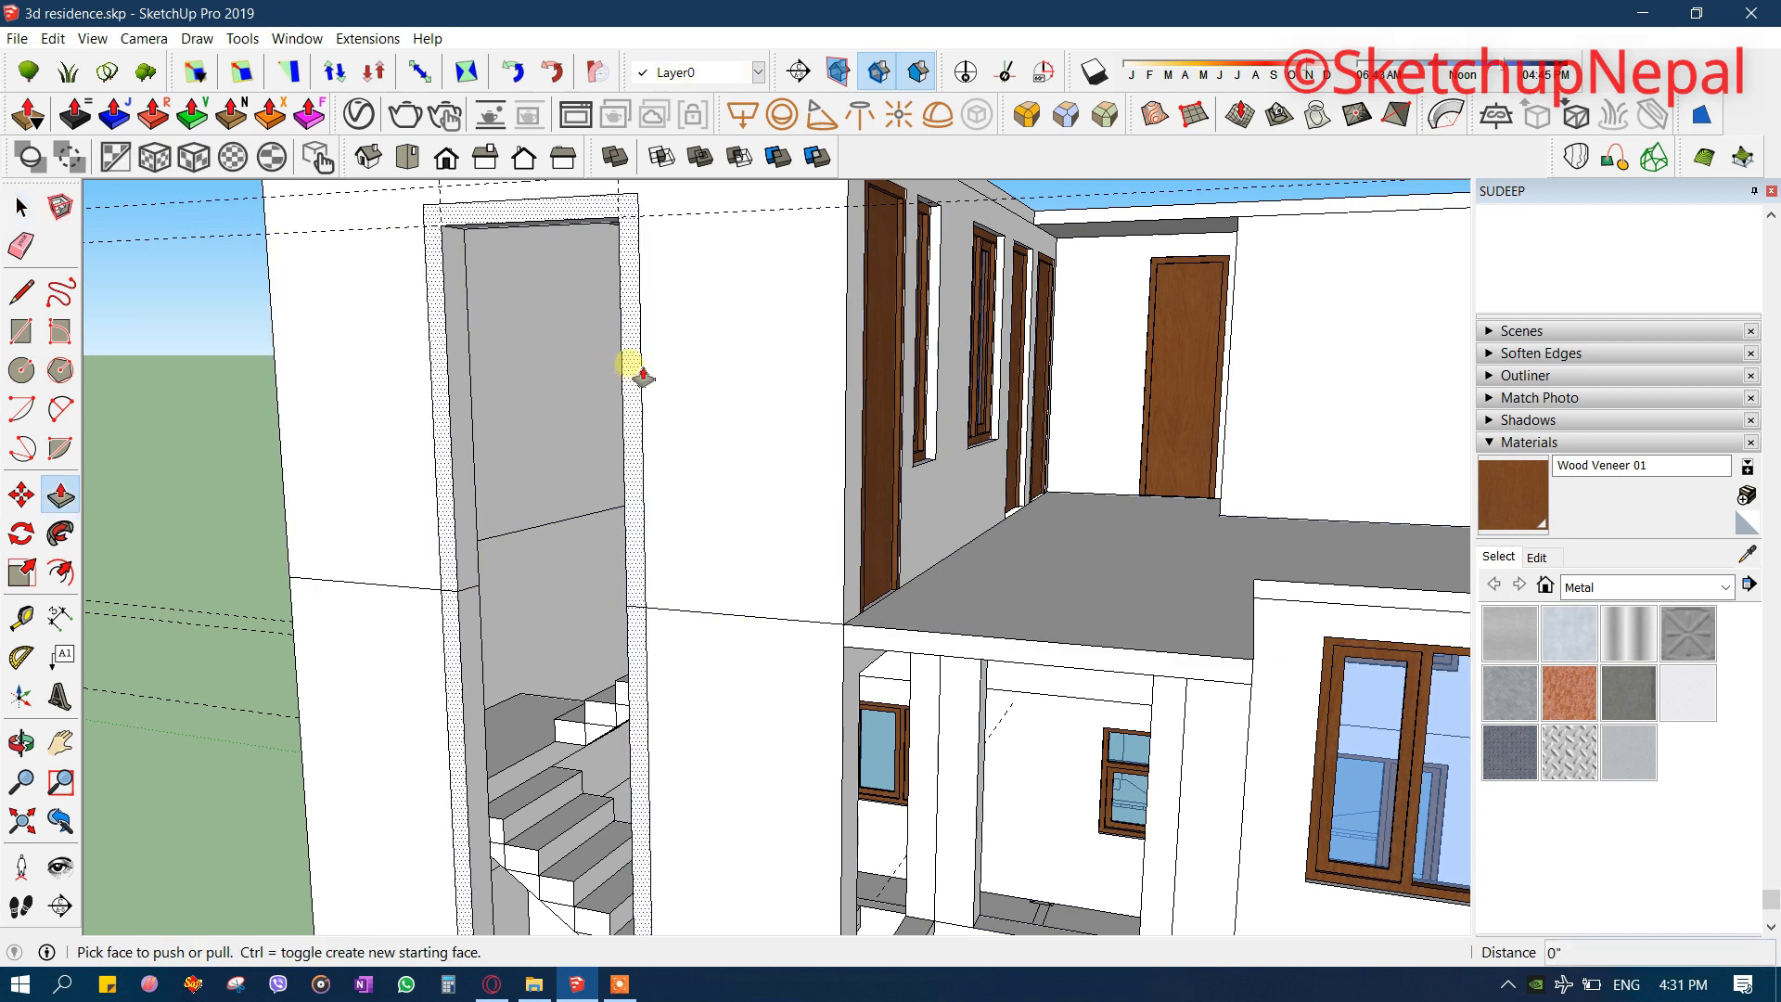
pyautogui.click(627, 371)
pyautogui.press('Return')
pyautogui.press('space')
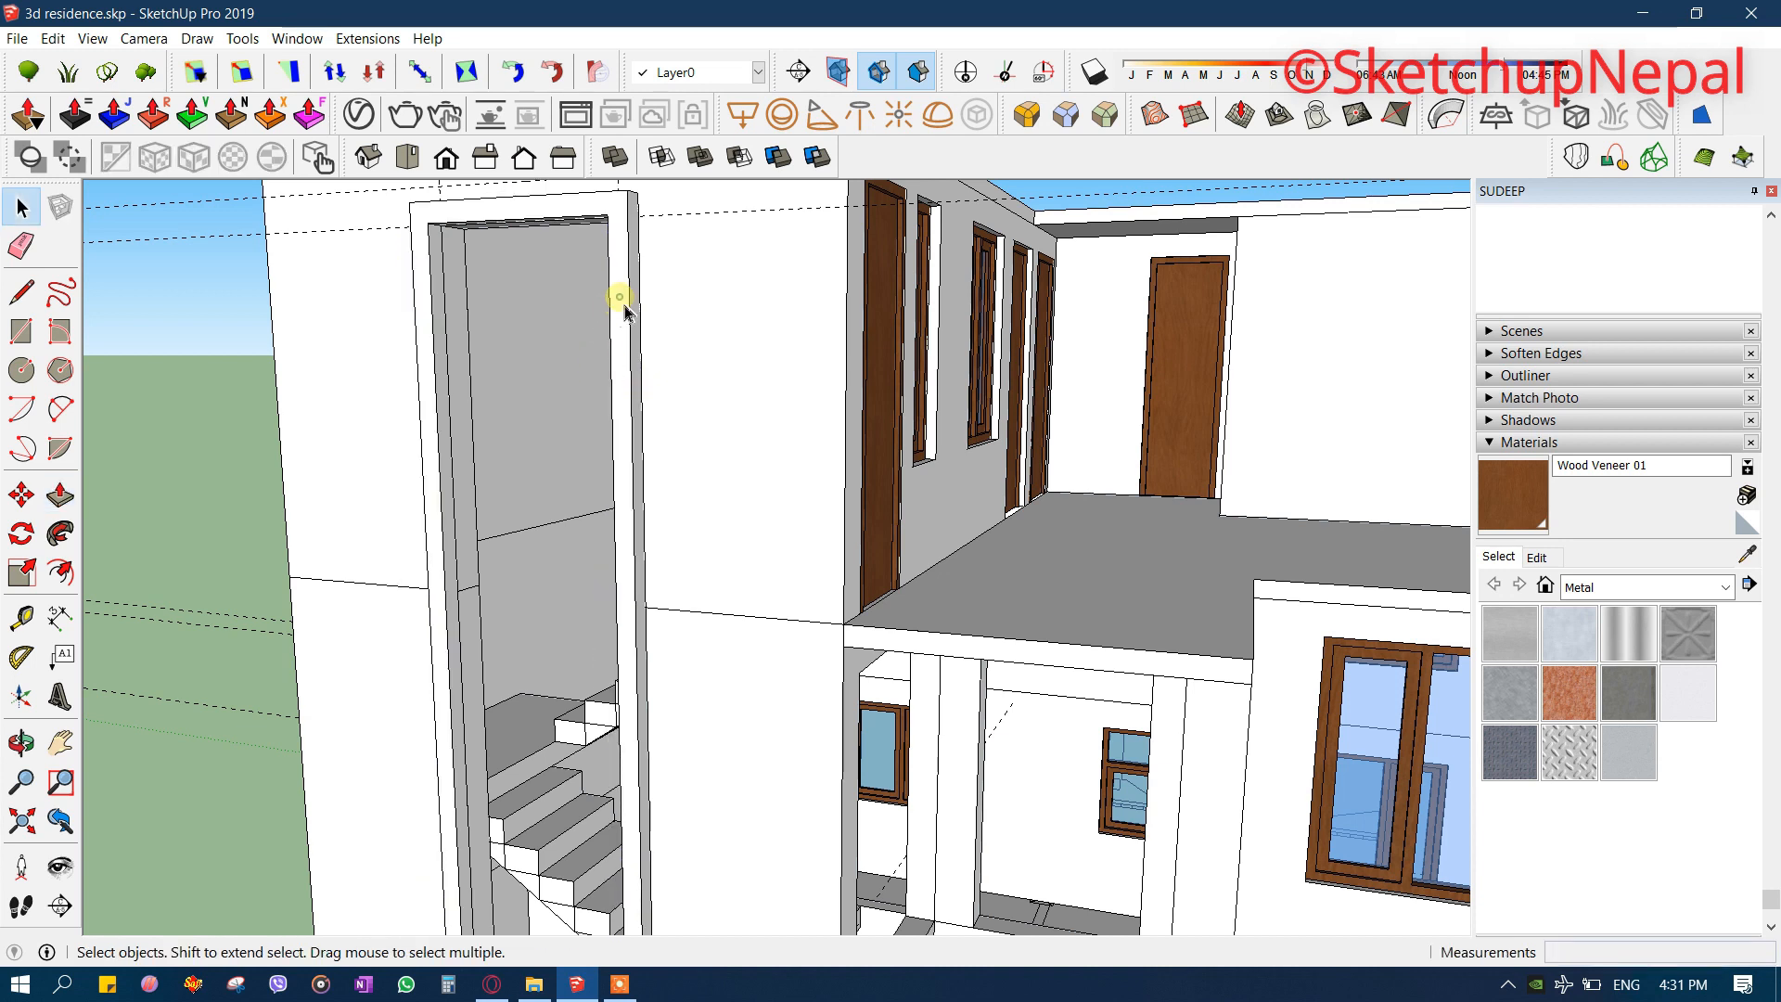
pyautogui.click(509, 298)
# - Examine the top-floor doors and windows, the staircase frame and the terrace slab from several angles
pyautogui.scroll(-5, 509, 315)
pyautogui.scroll(4, 501, 397)
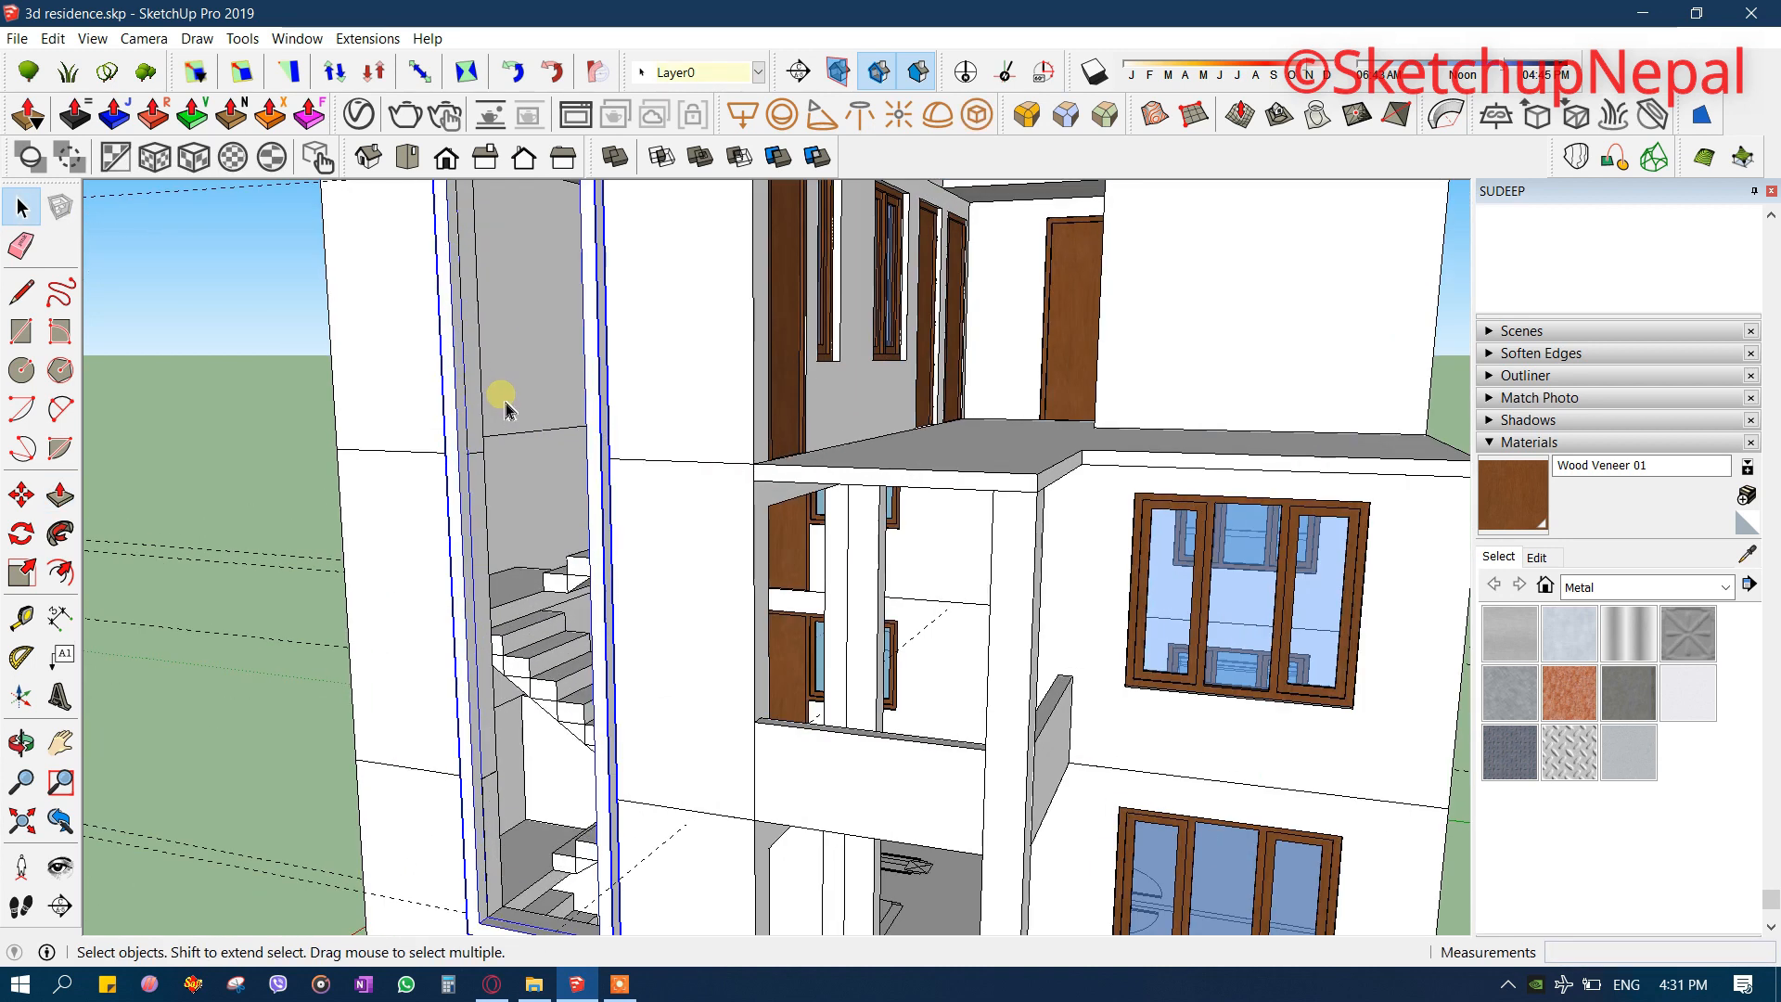
pyautogui.scroll(-2, 526, 441)
pyautogui.moveTo(525, 452); pyautogui.dragTo(1011, 461, button='middle')
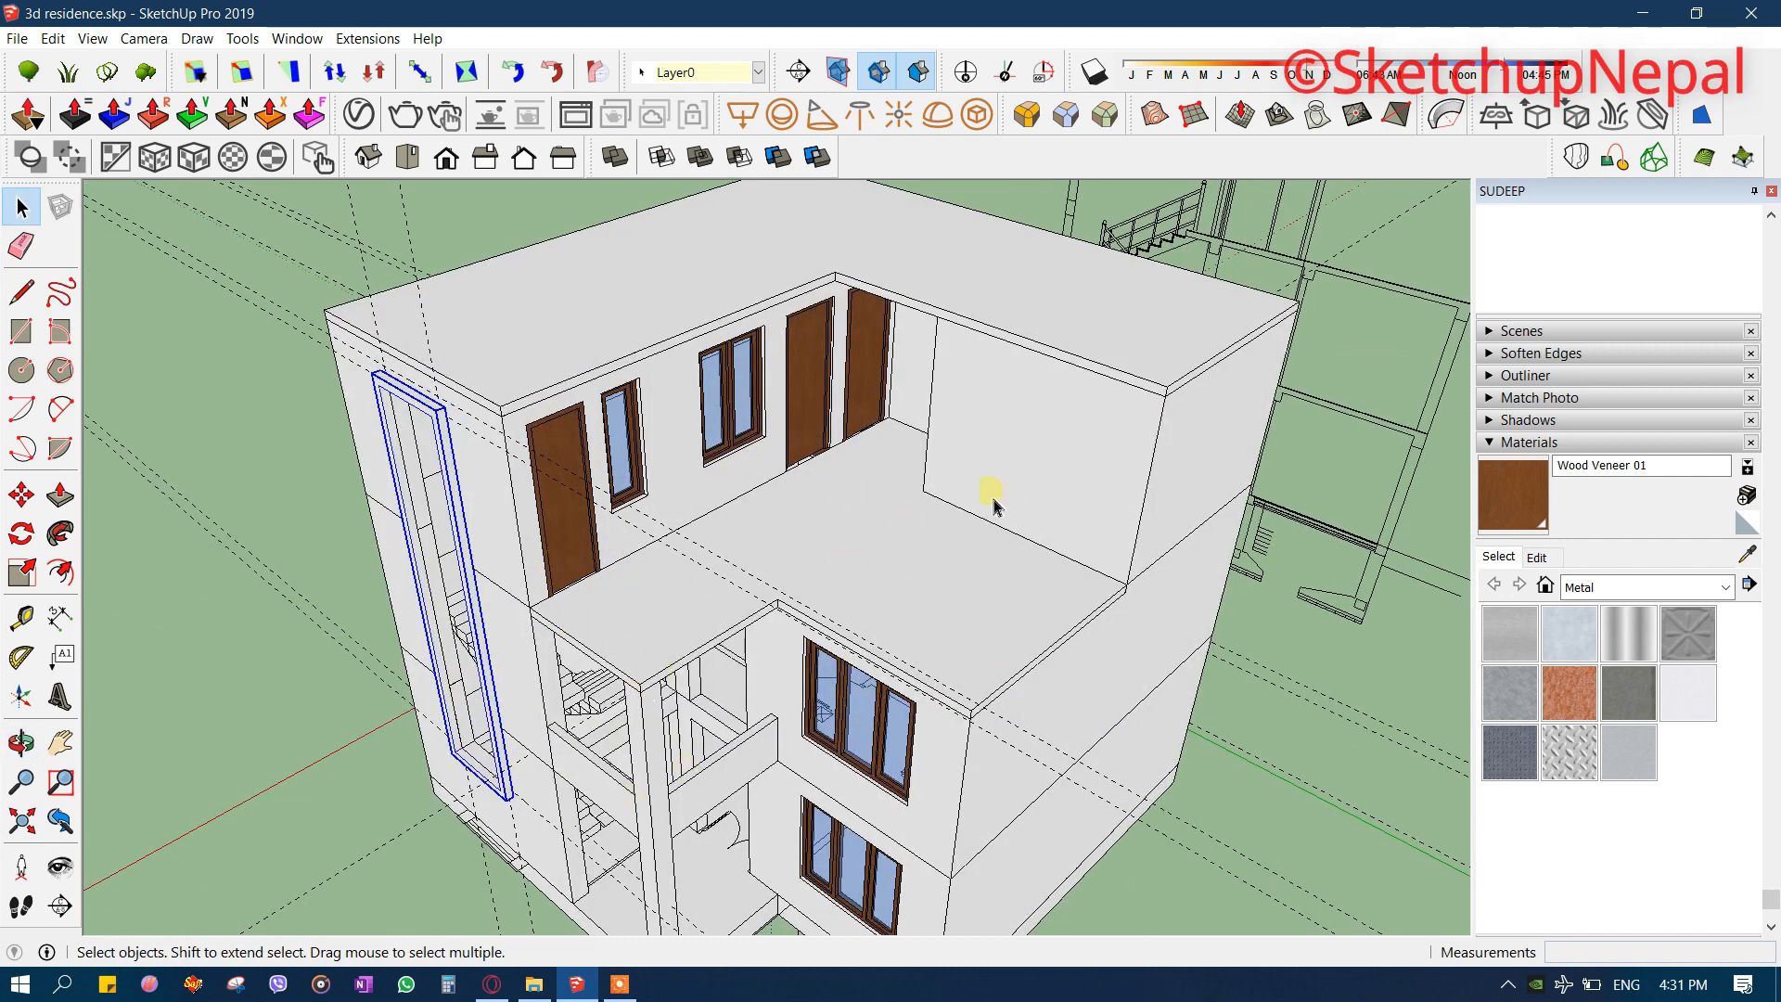
pyautogui.scroll(2, 992, 505)
pyautogui.scroll(-1, 702, 563)
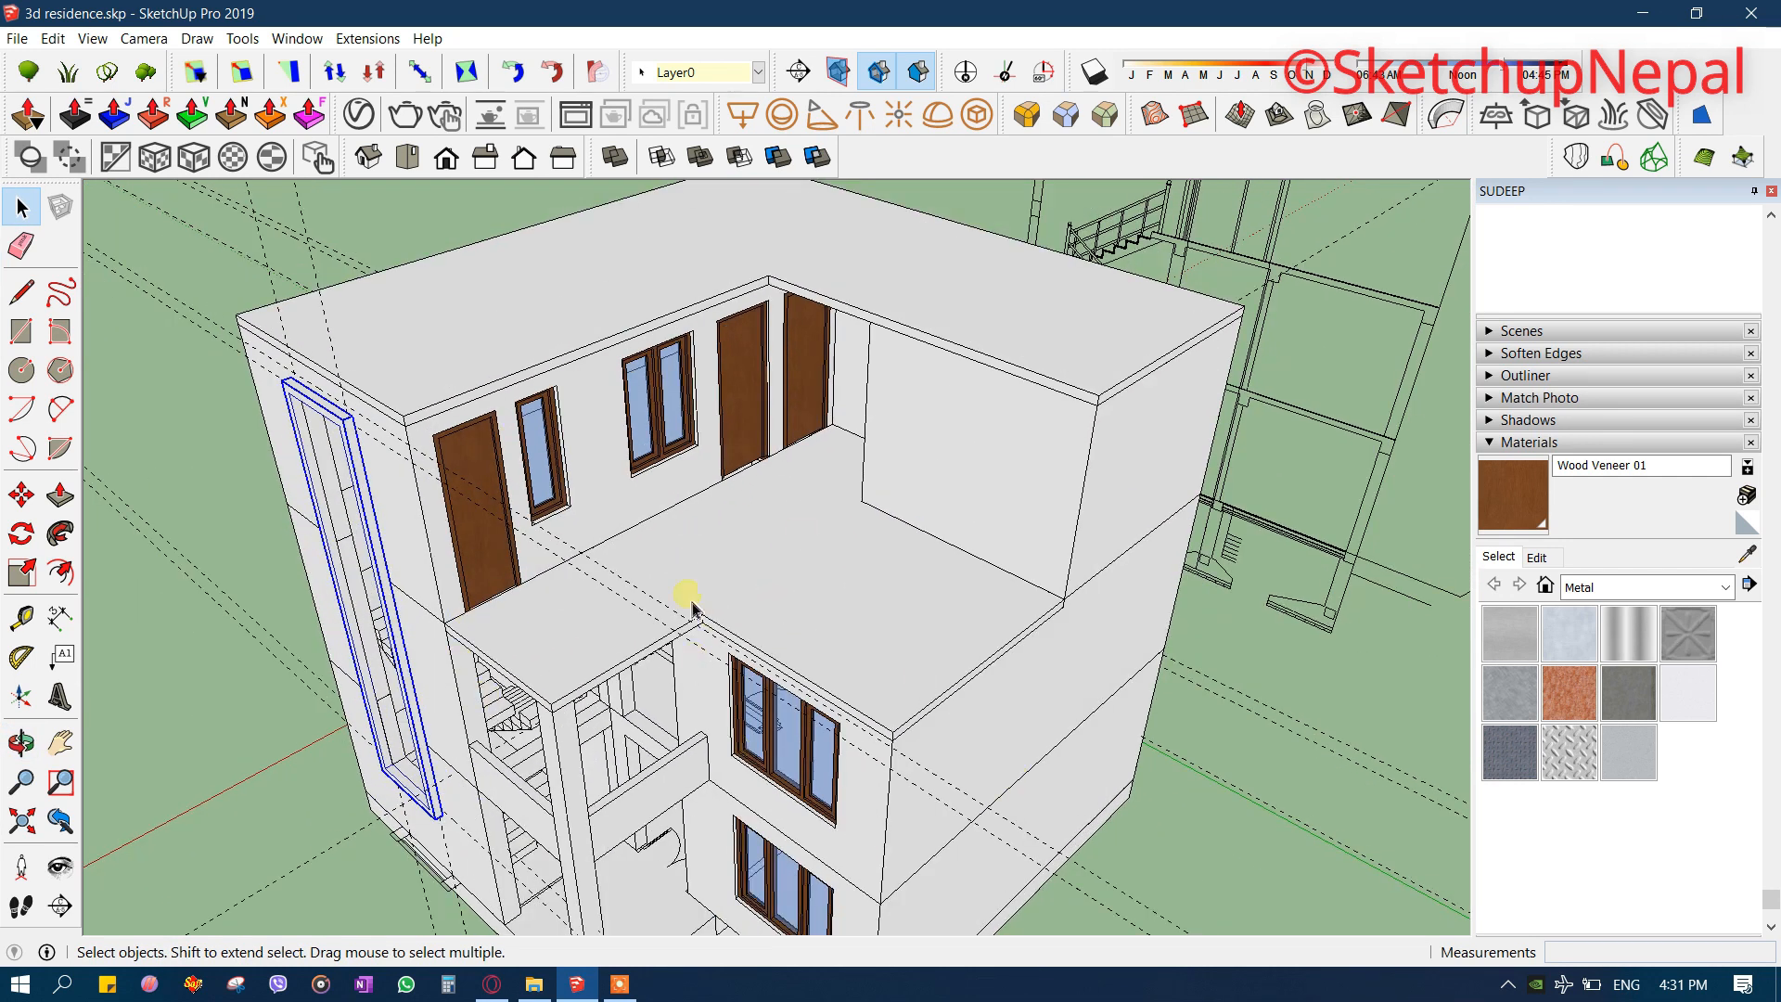
pyautogui.moveTo(796, 693); pyautogui.dragTo(838, 633, button='middle')
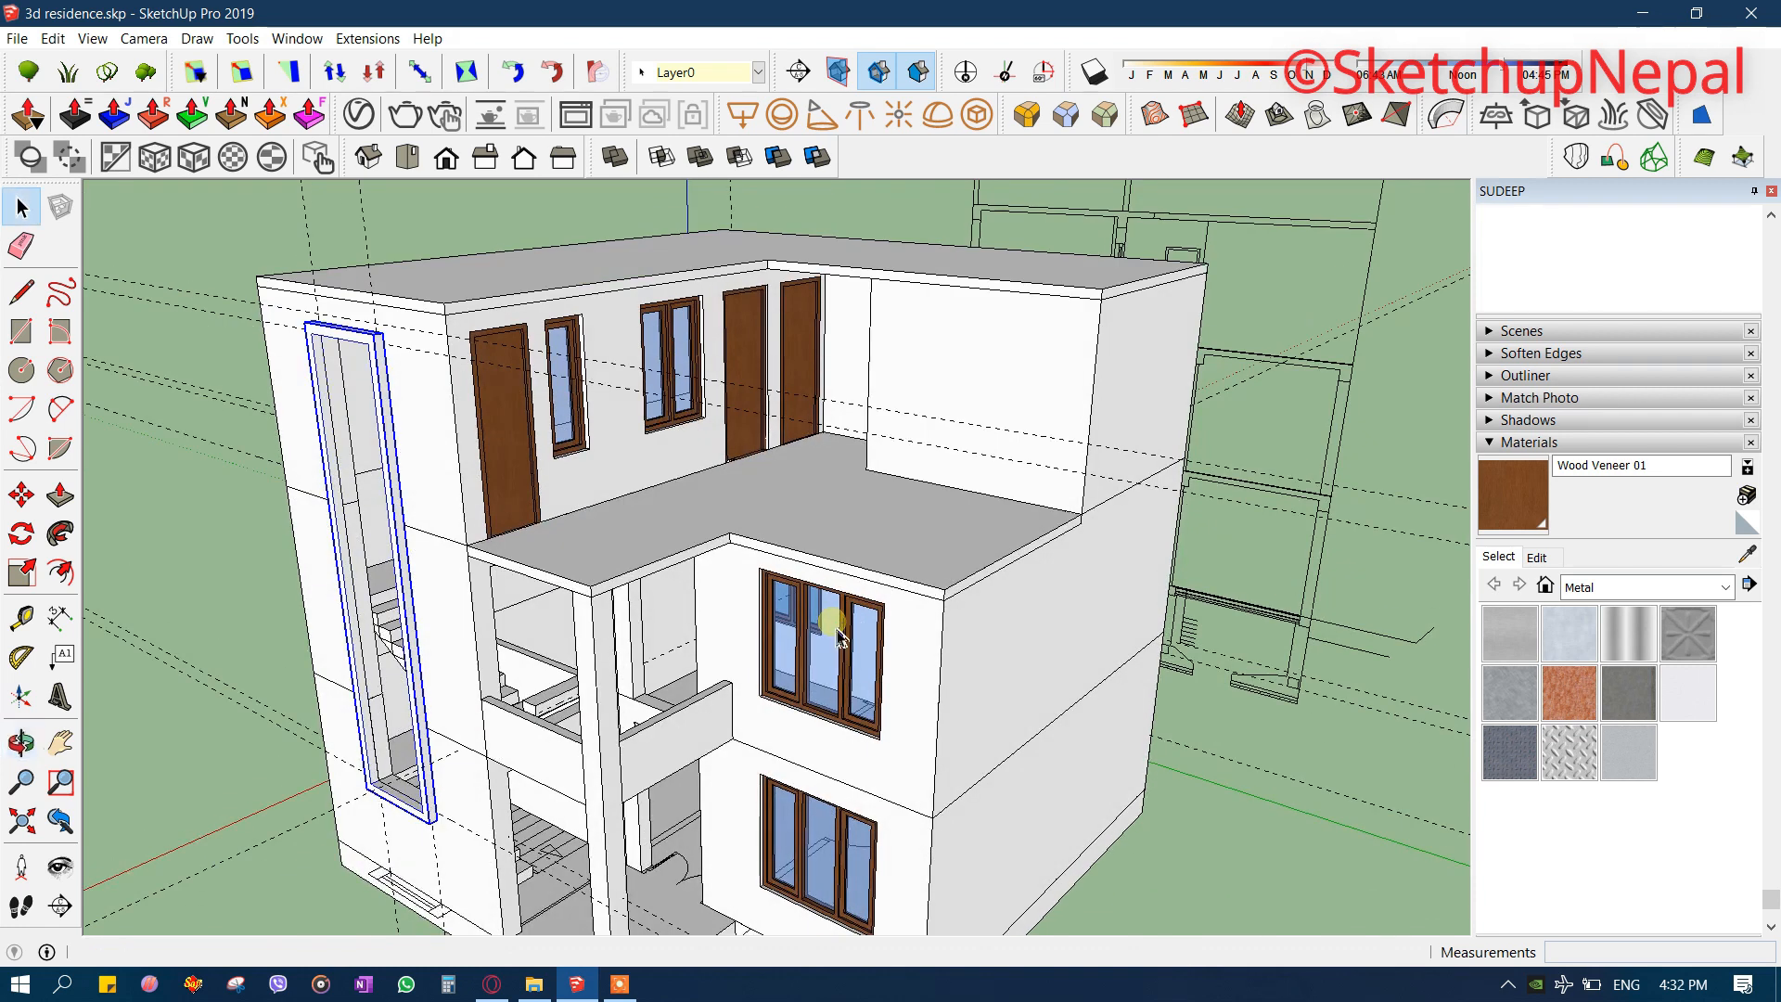
pyautogui.moveTo(838, 507); pyautogui.dragTo(758, 594, button='middle')
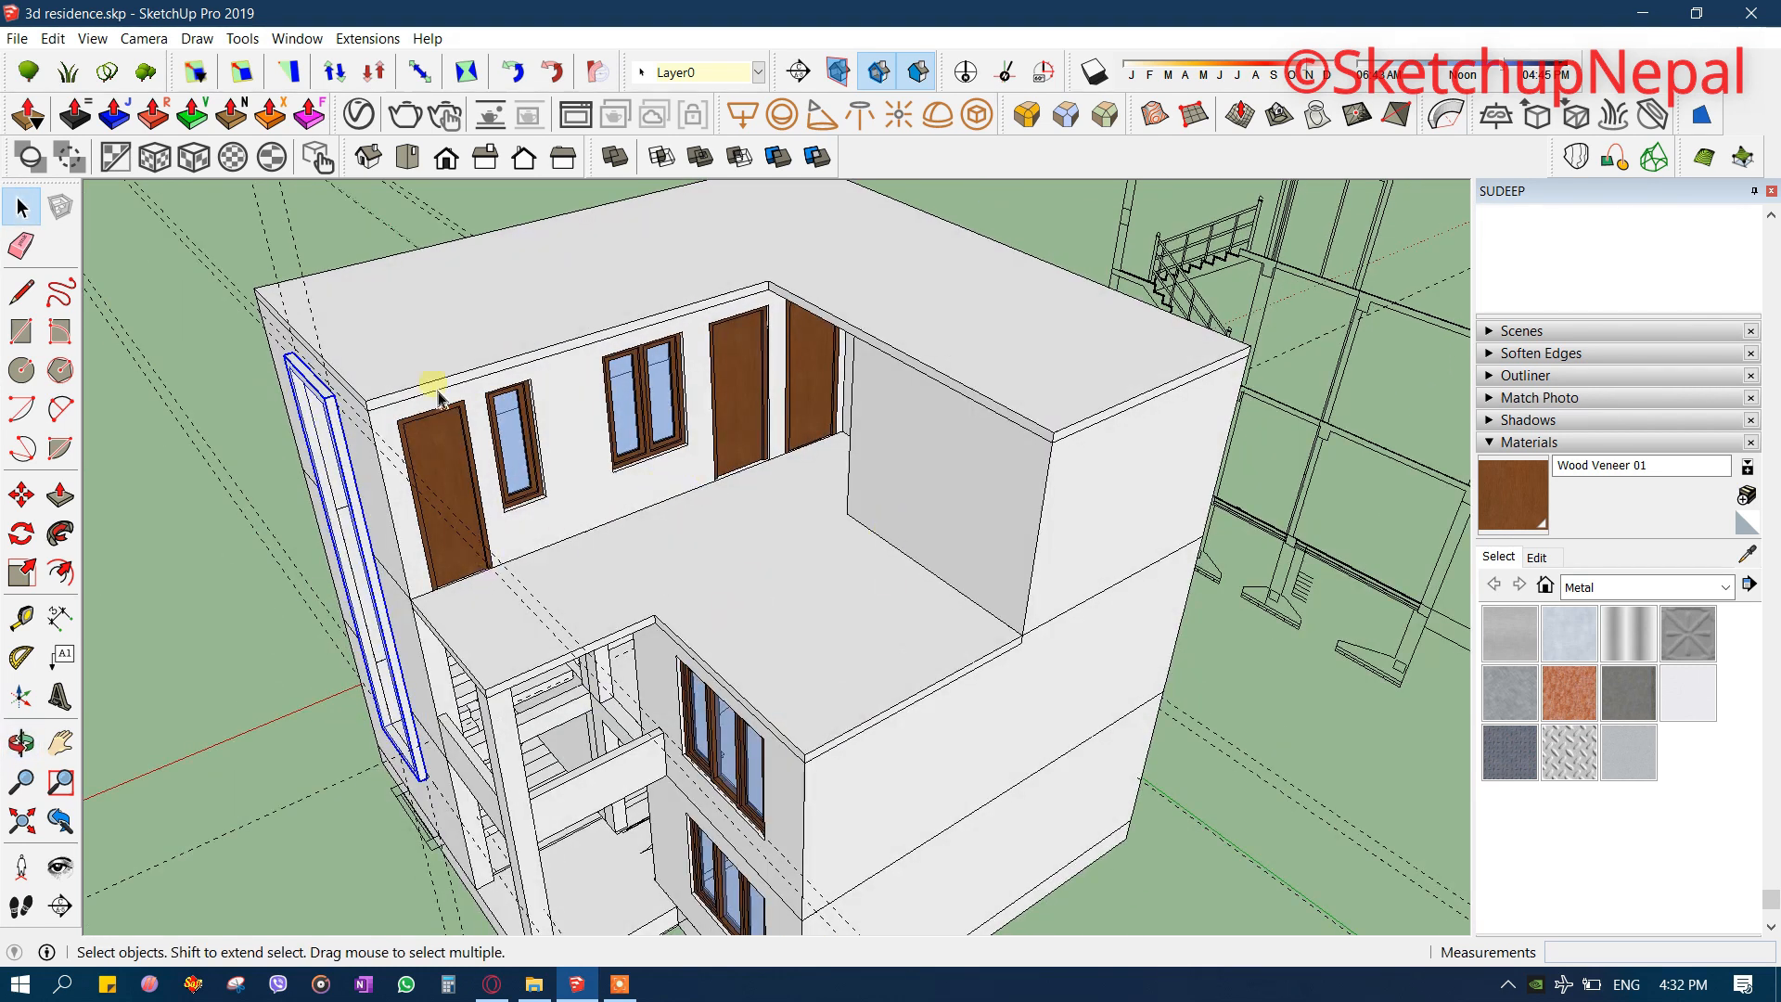
pyautogui.click(618, 983)
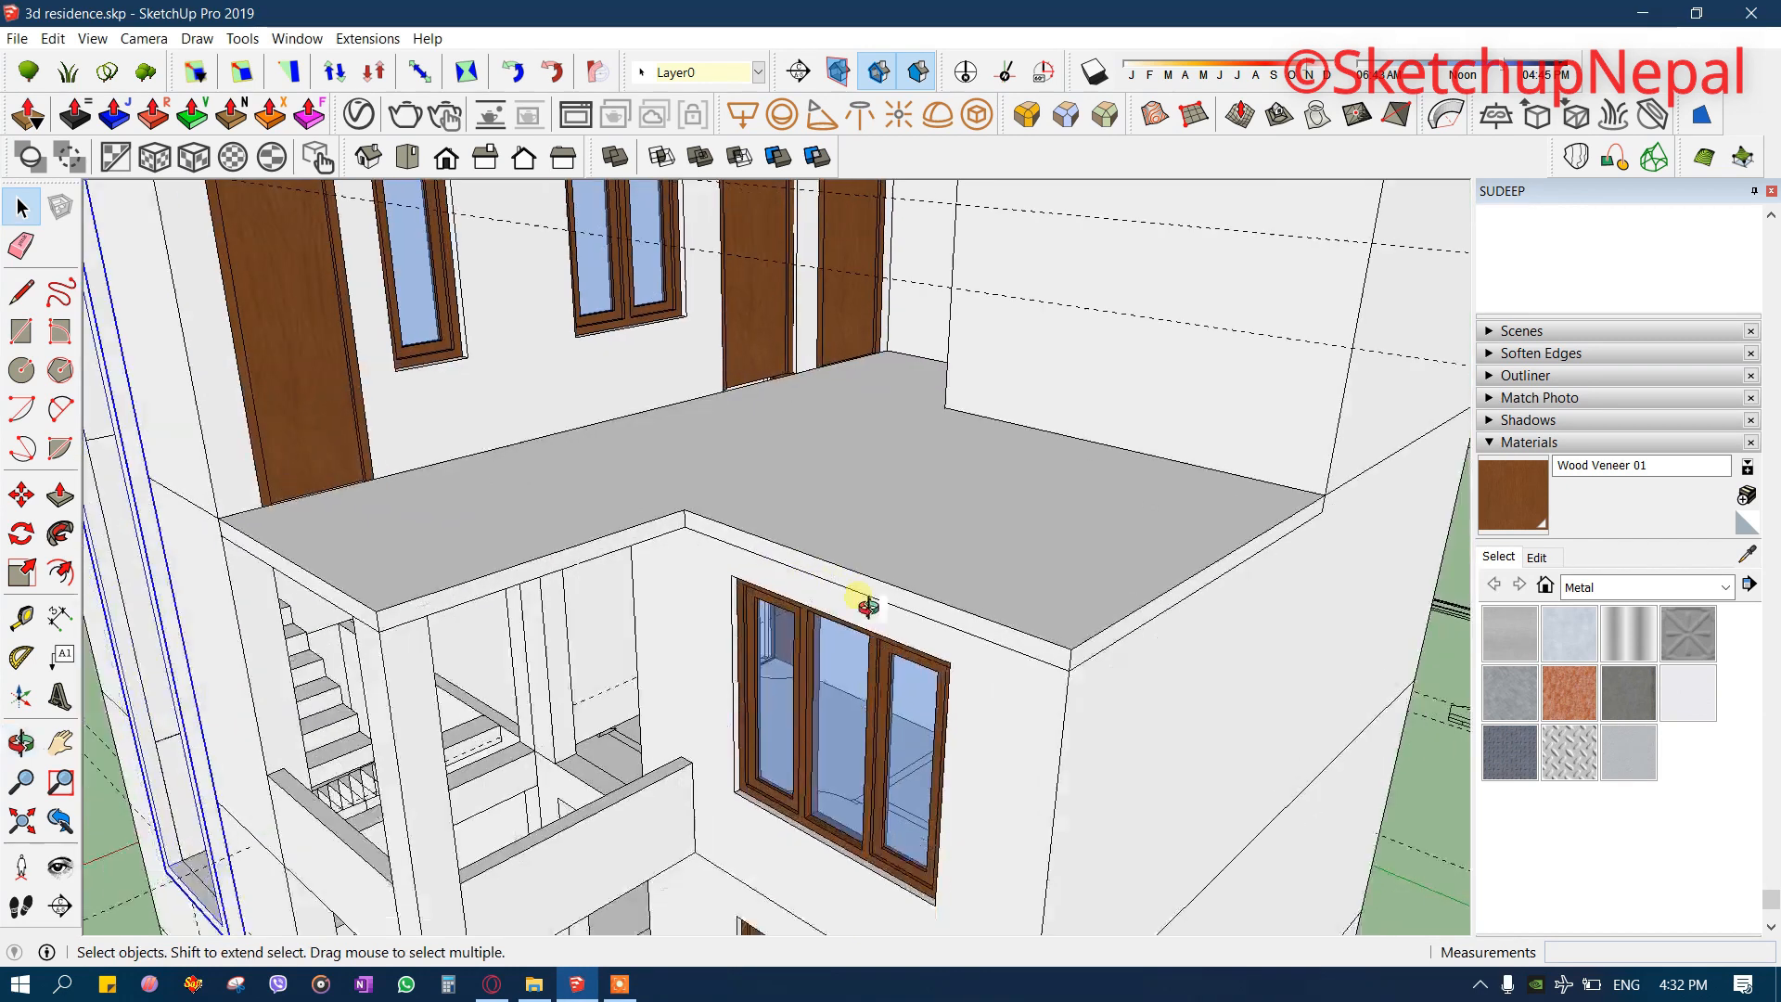
pyautogui.scroll(3, 676, 477)
pyautogui.click(676, 430)
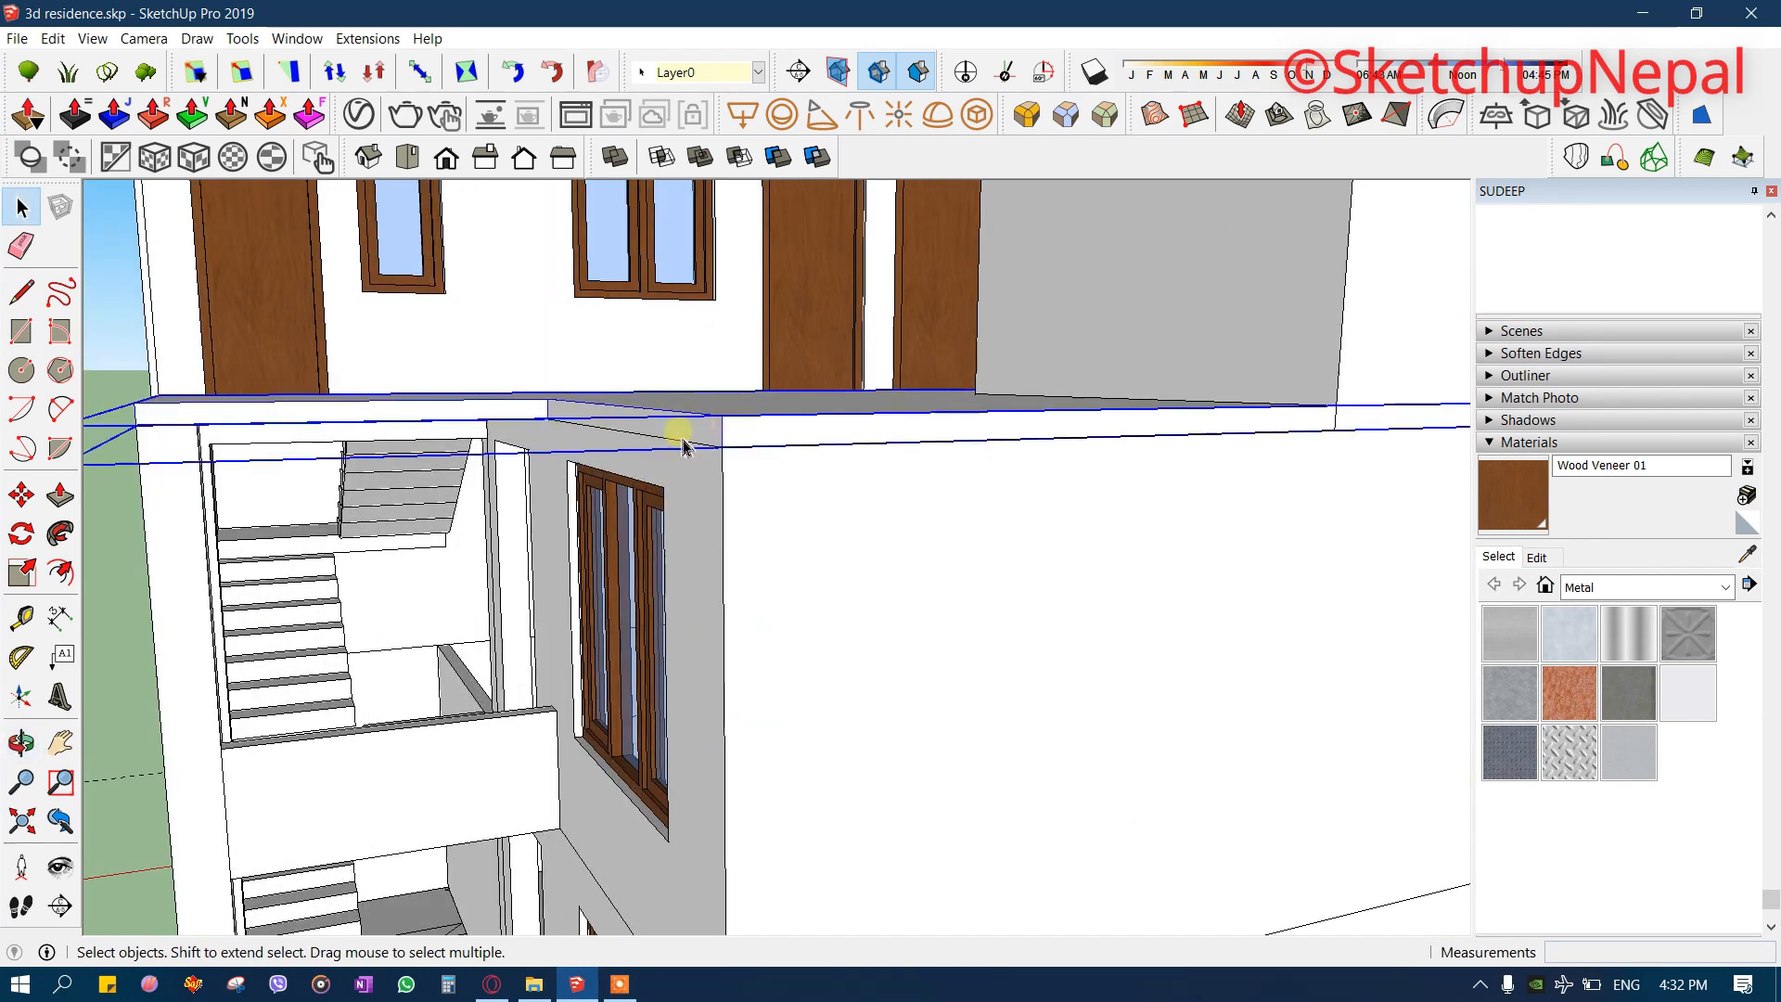
pyautogui.doubleClick(719, 446)
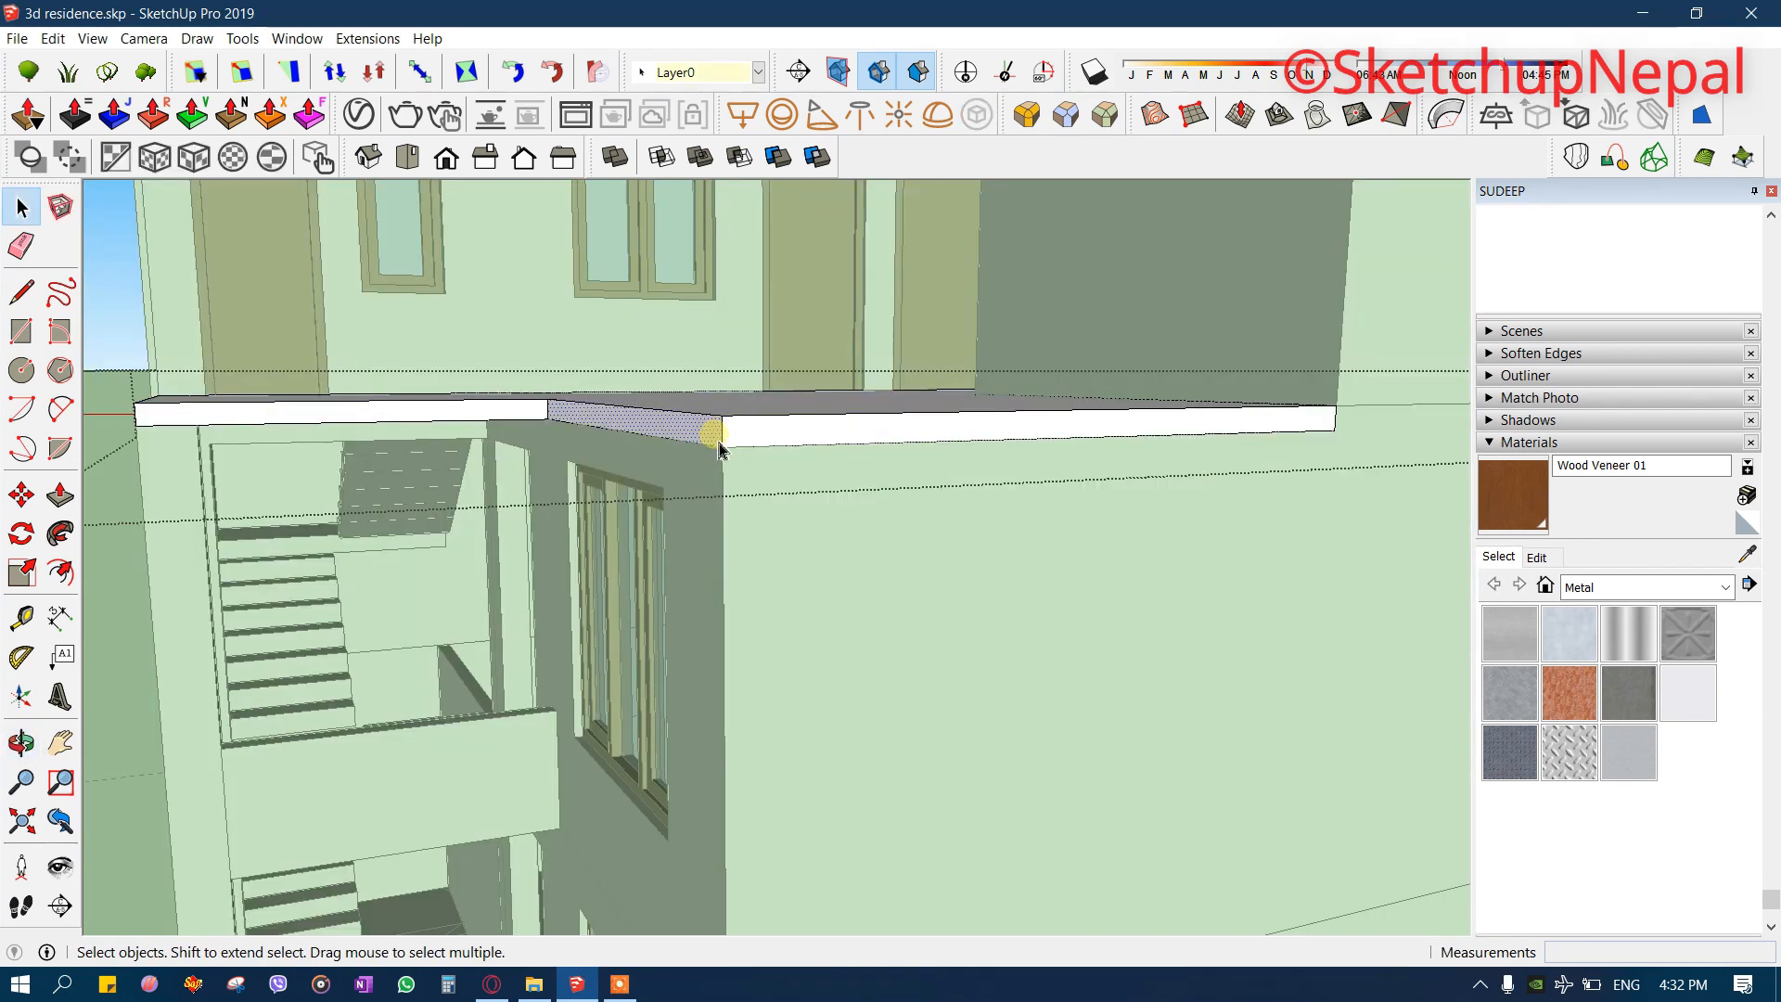
pyautogui.press('p')
pyautogui.moveTo(695, 437); pyautogui.dragTo(554, 480)
pyautogui.click(554, 478)
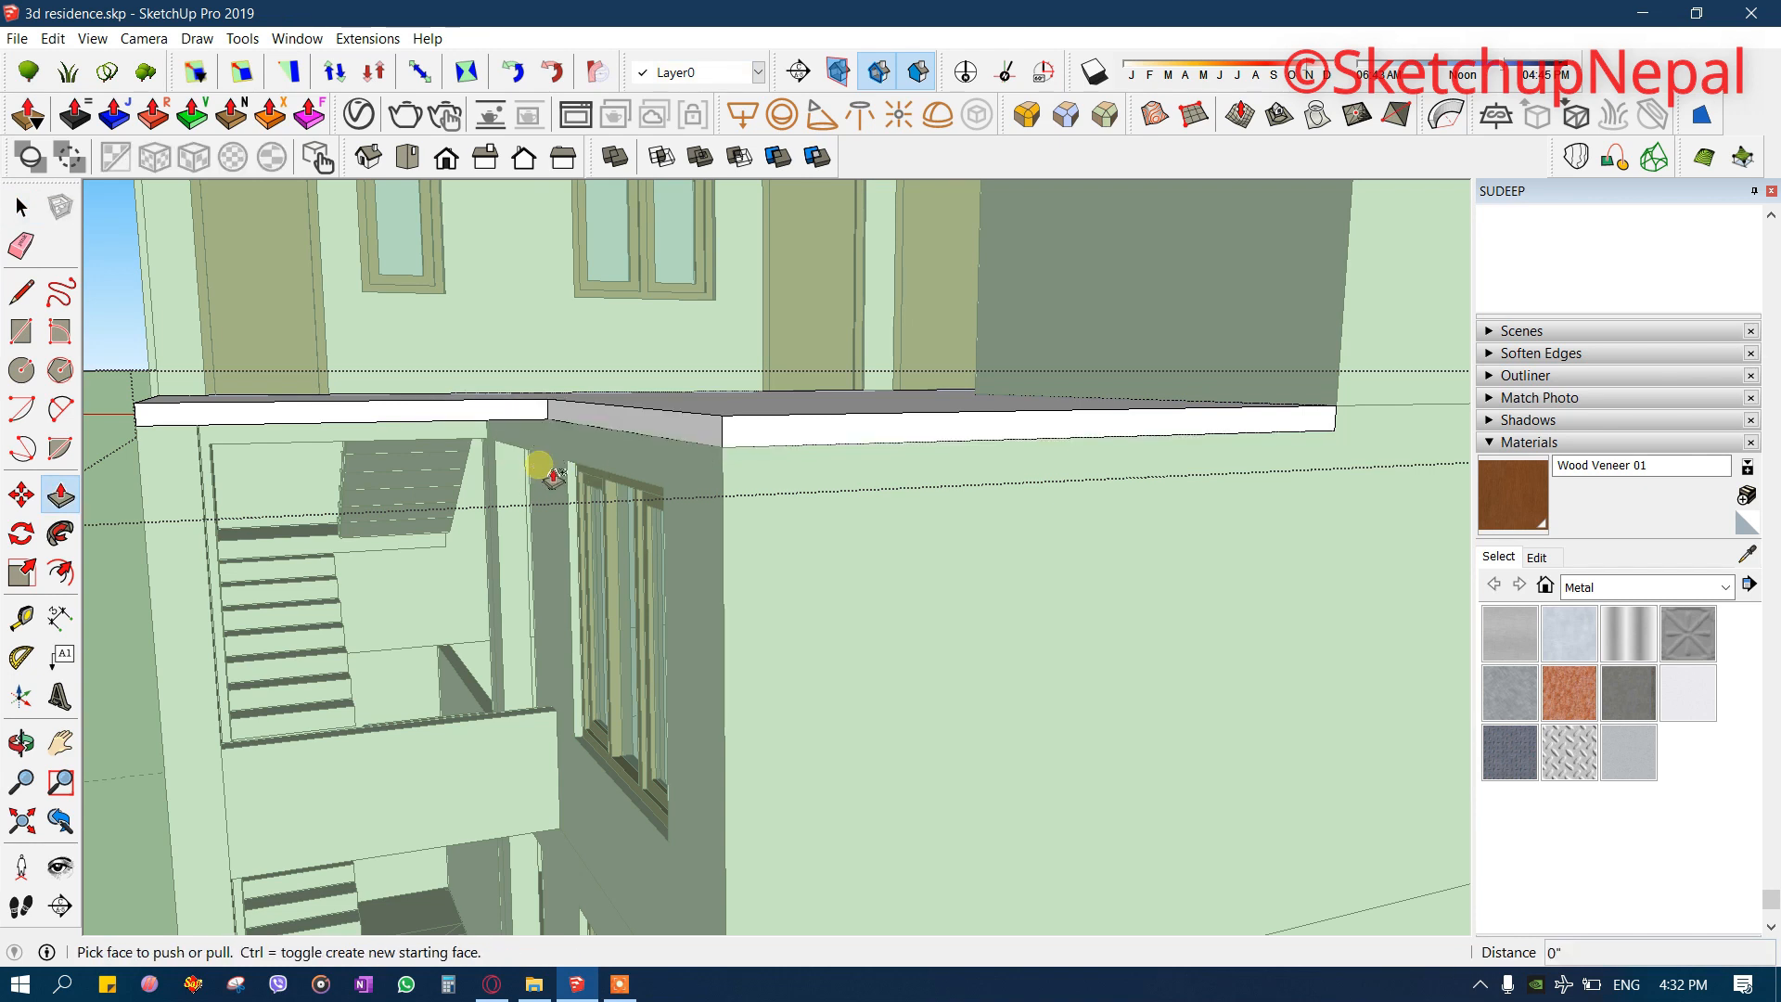
pyautogui.press('space')
pyautogui.press('Escape')
# - Draw a rectangle on the terrace slab's edge above the triple window and pull it outward as a separate projection
pyautogui.press('r')
pyautogui.click(547, 398)
pyautogui.click(722, 447)
pyautogui.press('space')
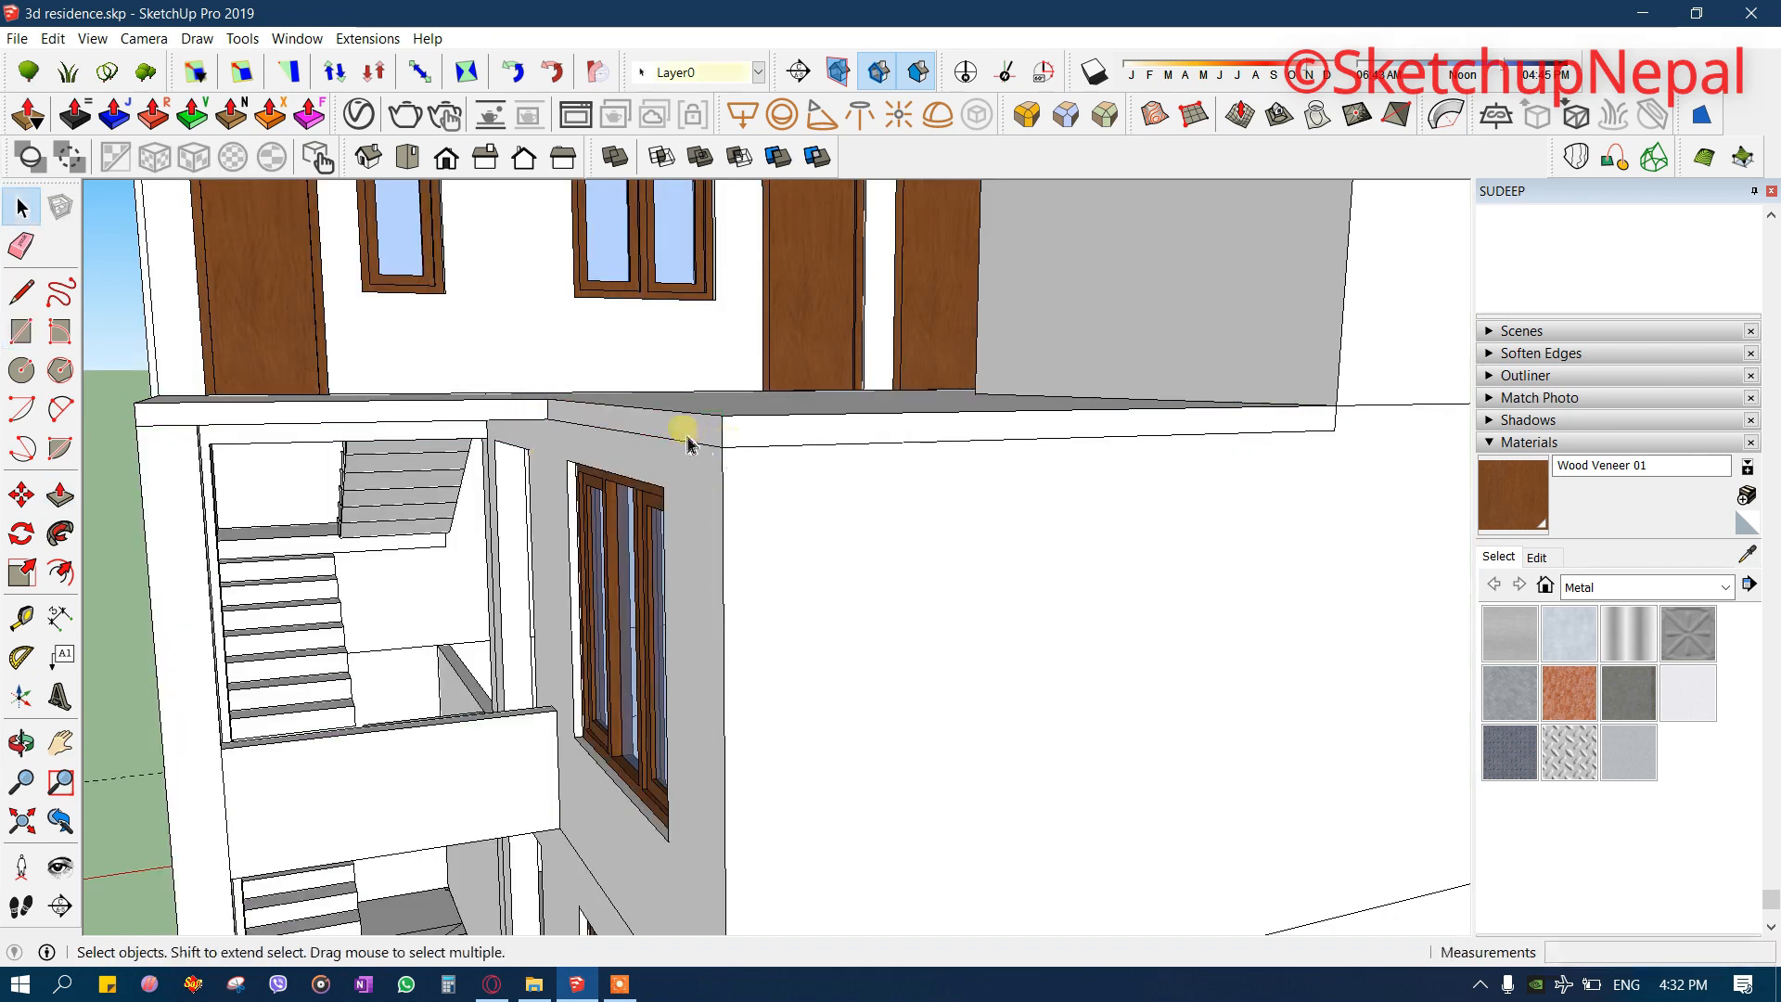
pyautogui.press('p')
pyautogui.moveTo(664, 427); pyautogui.dragTo(581, 452)
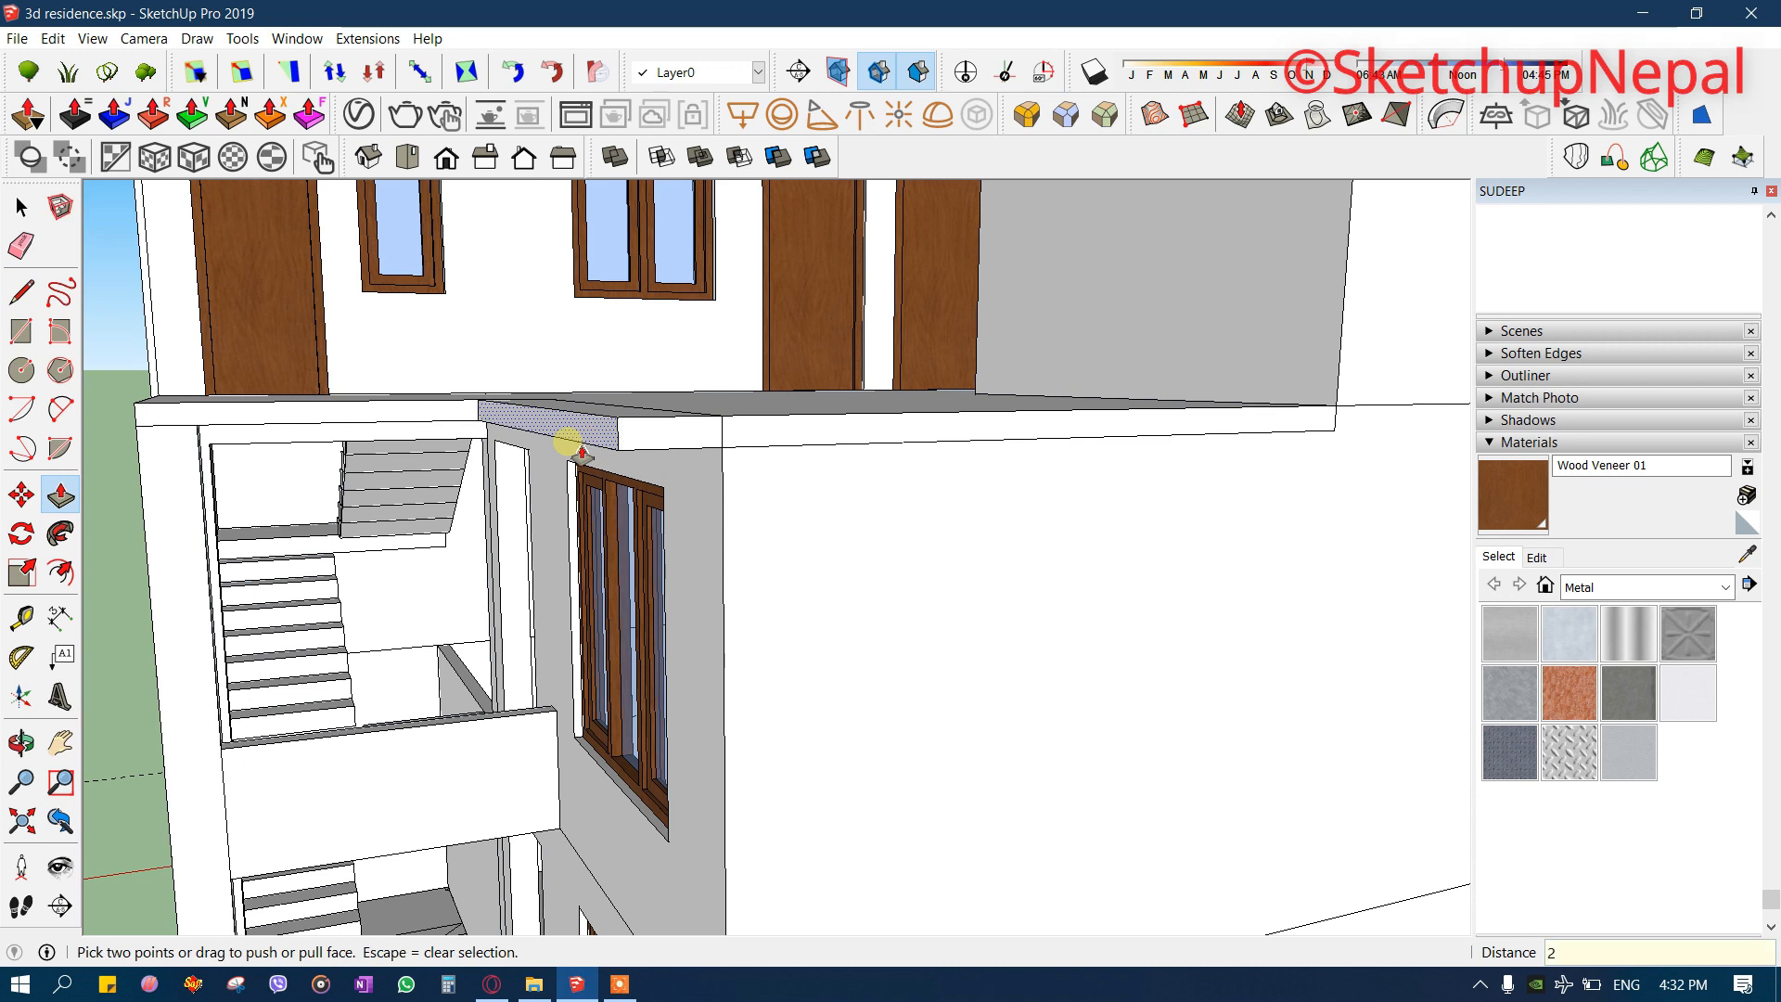
pyautogui.click(575, 451)
# - Delete the separate block projecting from the terrace slab above the triple window
pyautogui.moveTo(568, 449); pyautogui.dragTo(629, 589, button='middle')
pyautogui.press('space')
pyautogui.click(604, 568)
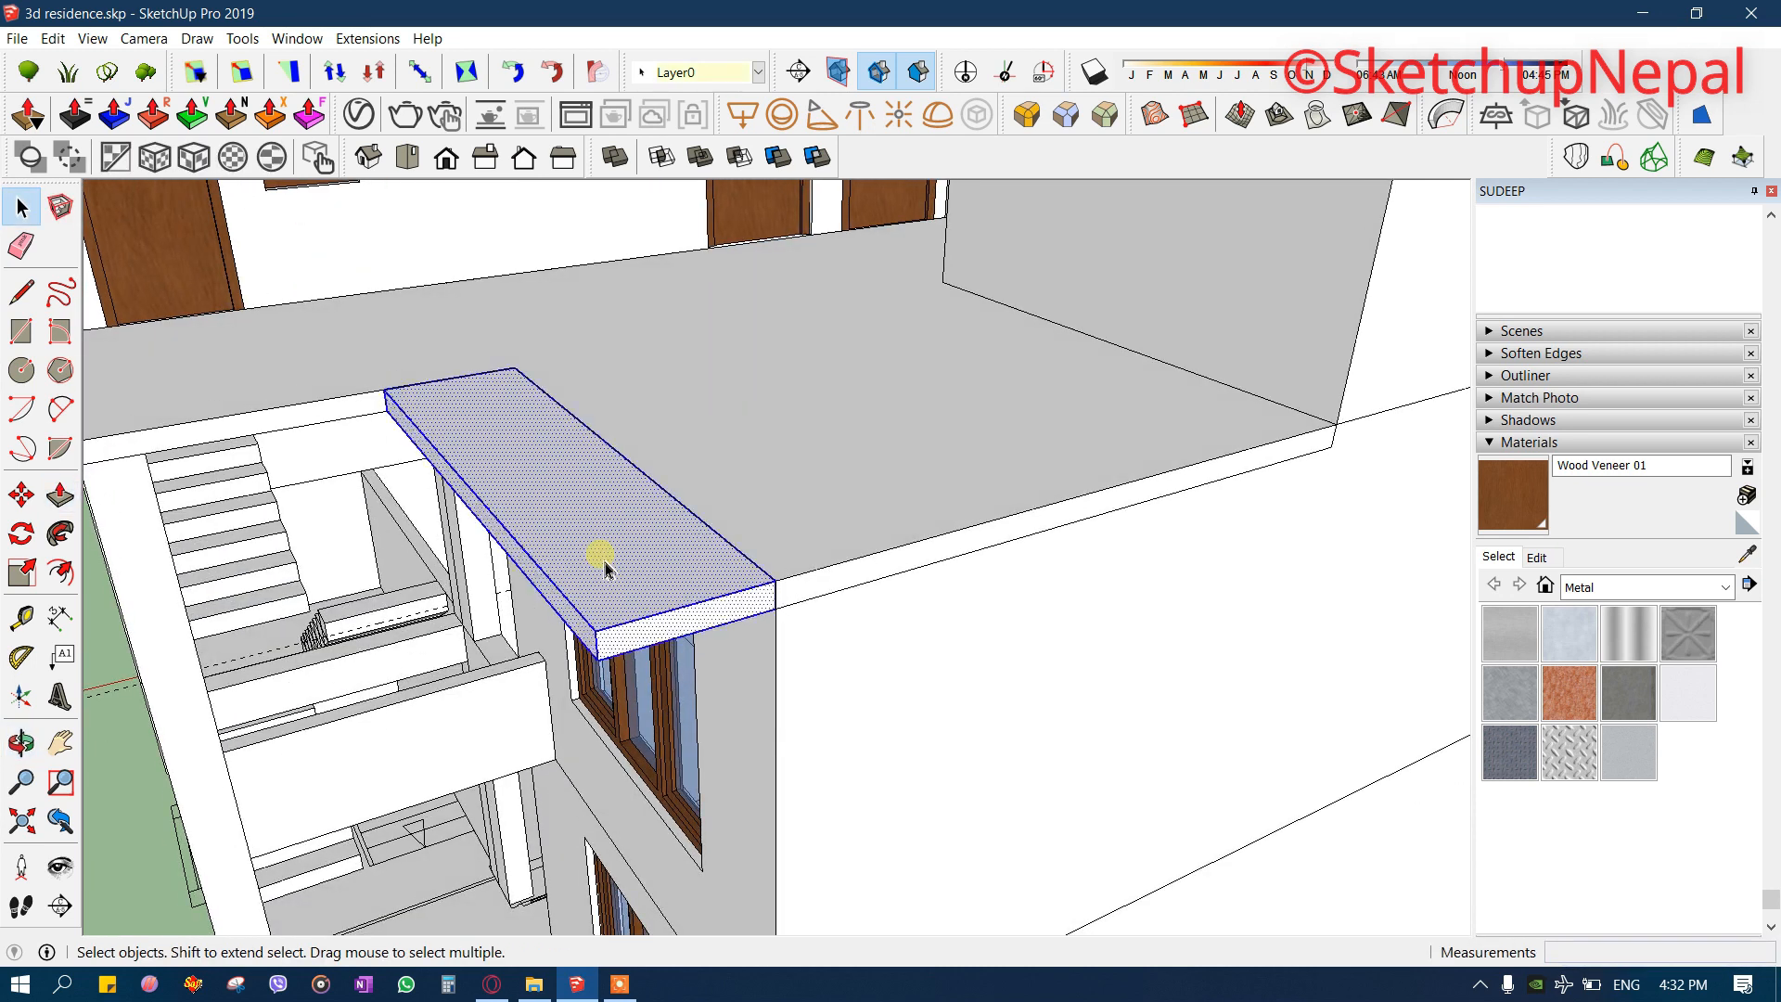
pyautogui.press('Delete')
# - Open the terrace slab for editing, Push/Pull its edge face above the triple window outward, and close the slab
pyautogui.doubleClick(646, 500)
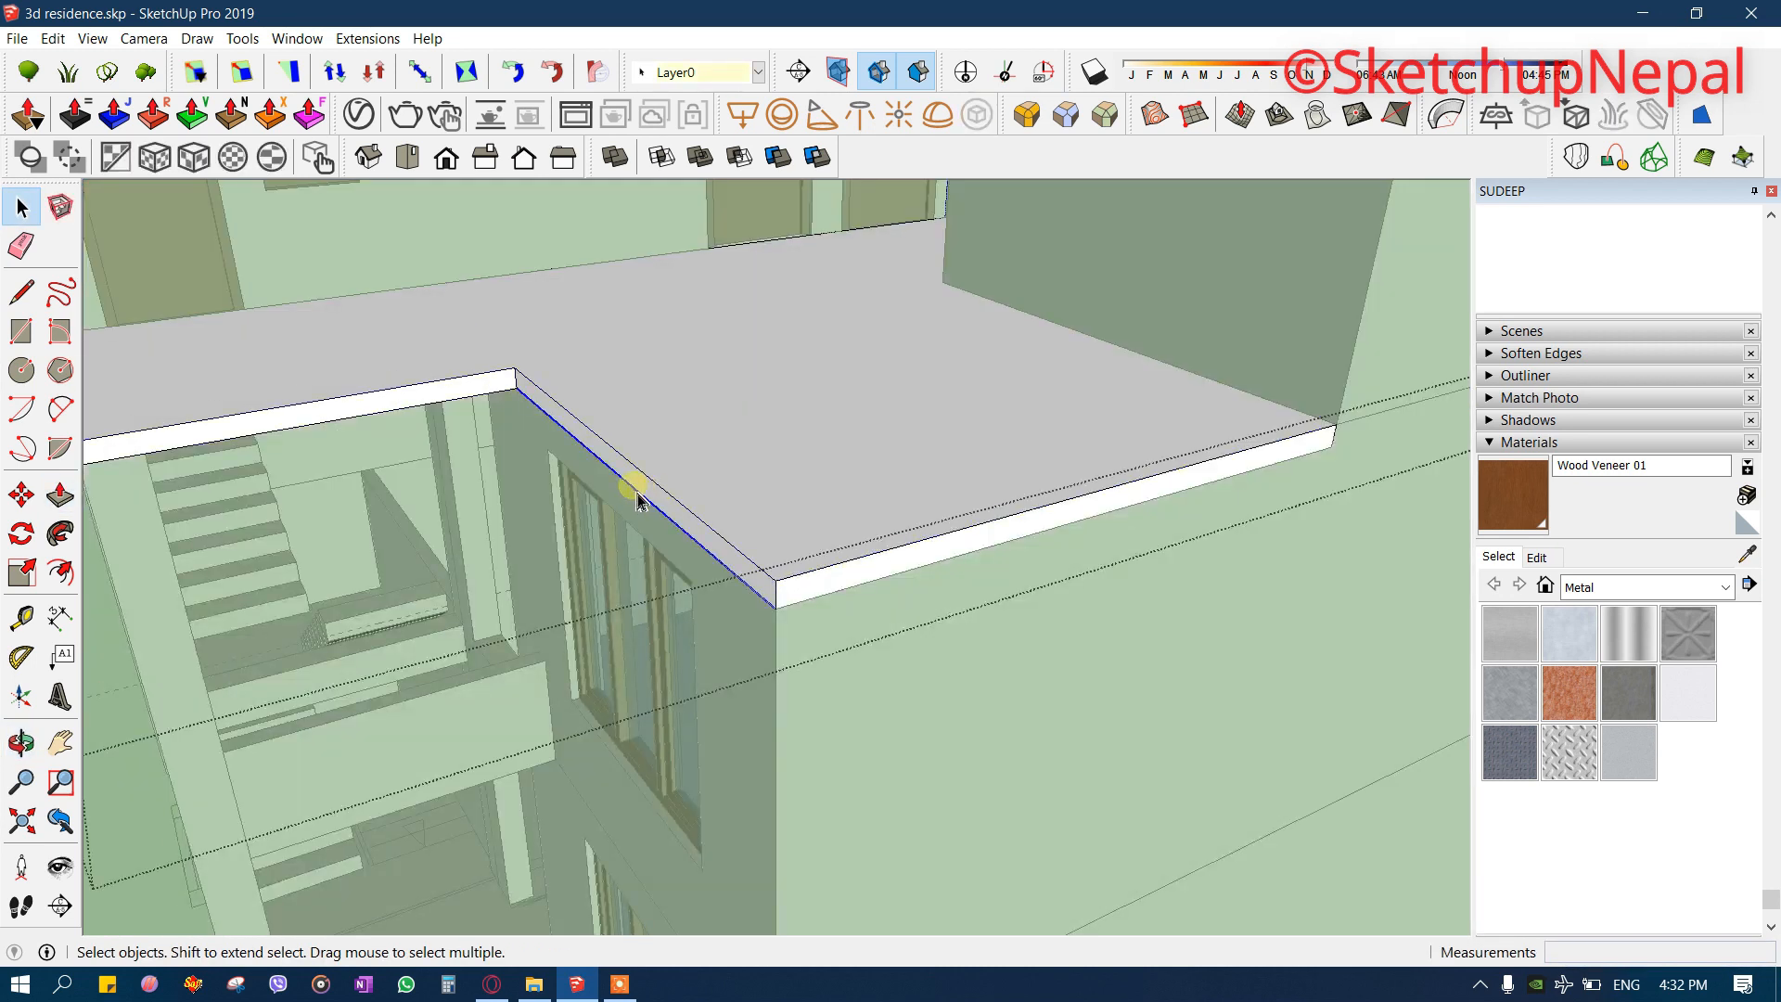
pyautogui.press('p')
pyautogui.moveTo(616, 479); pyautogui.dragTo(446, 489)
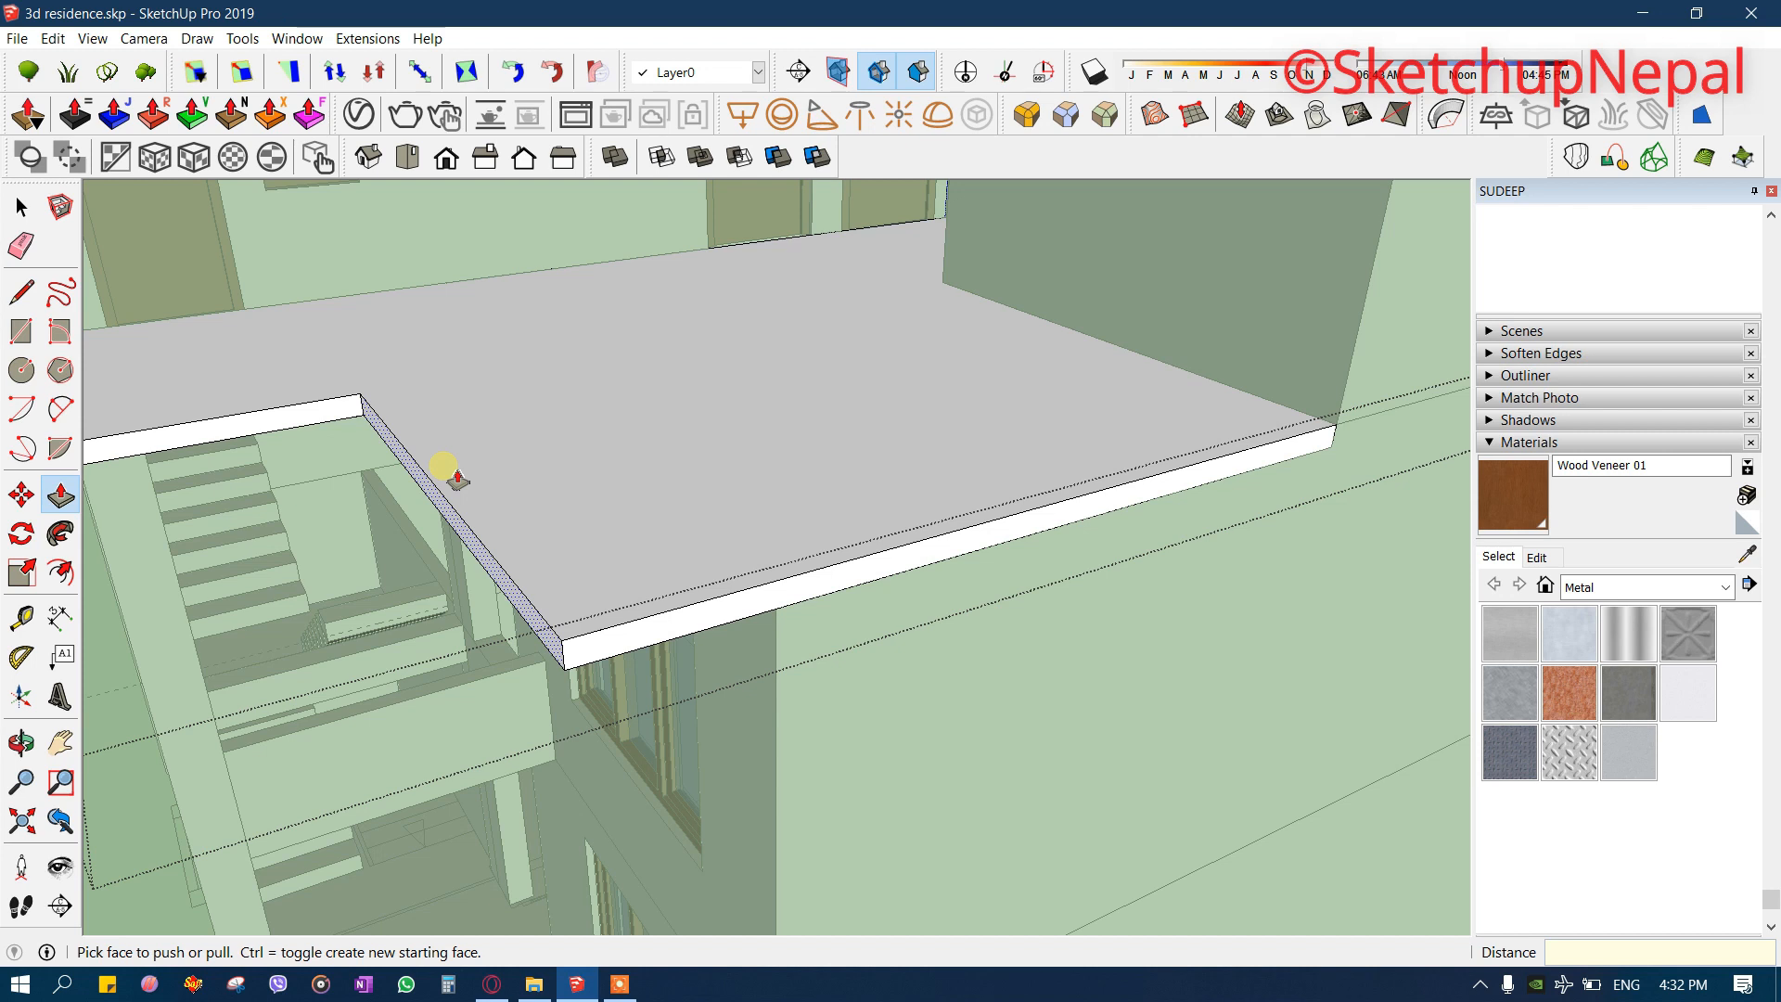
pyautogui.press('Return')
pyautogui.moveTo(459, 500); pyautogui.dragTo(654, 524, button='middle')
pyautogui.press('space')
pyautogui.click(477, 591)
# - Measure from the extended edge of the terrace slab with the Tape Measure tool
pyautogui.doubleClick(543, 445)
pyautogui.moveTo(517, 457); pyautogui.dragTo(659, 455, button='middle')
pyautogui.click(470, 577)
pyautogui.press('t')
pyautogui.keyDown('shift'); pyautogui.moveTo(658, 454); pyautogui.dragTo(520, 659, button='middle'); pyautogui.keyUp('shift')
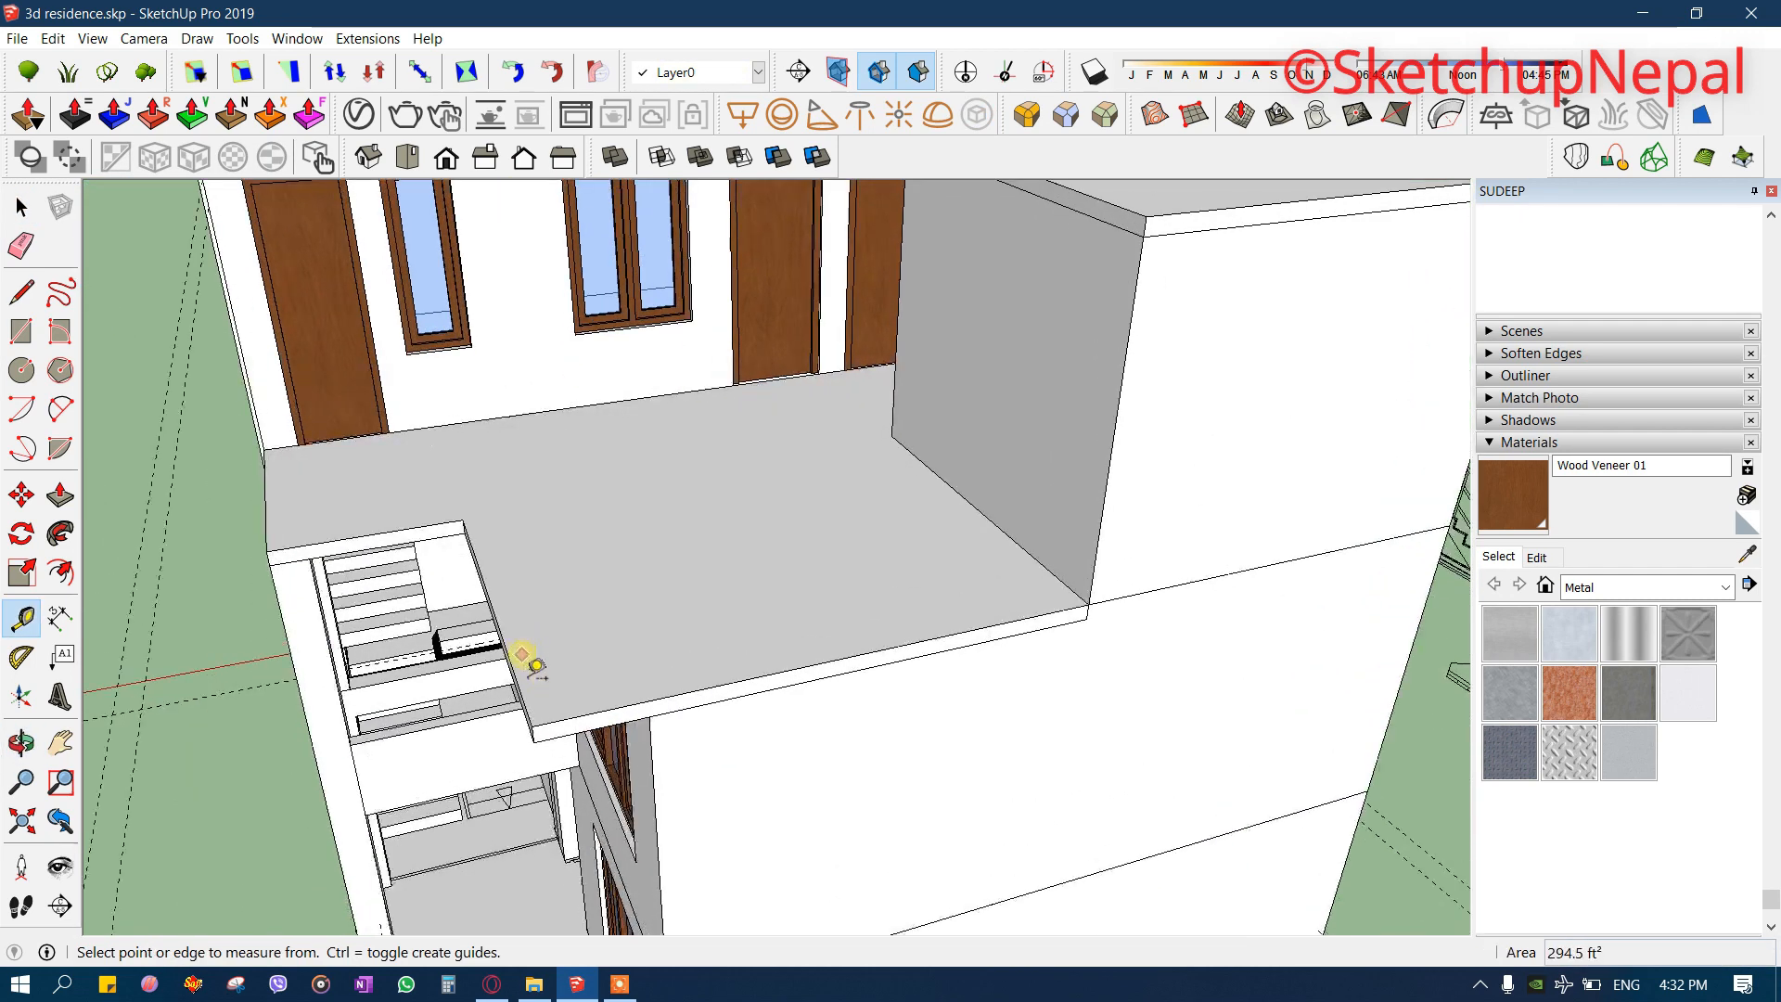
pyautogui.click(507, 651)
pyautogui.moveTo(604, 704); pyautogui.dragTo(835, 594, button='middle')
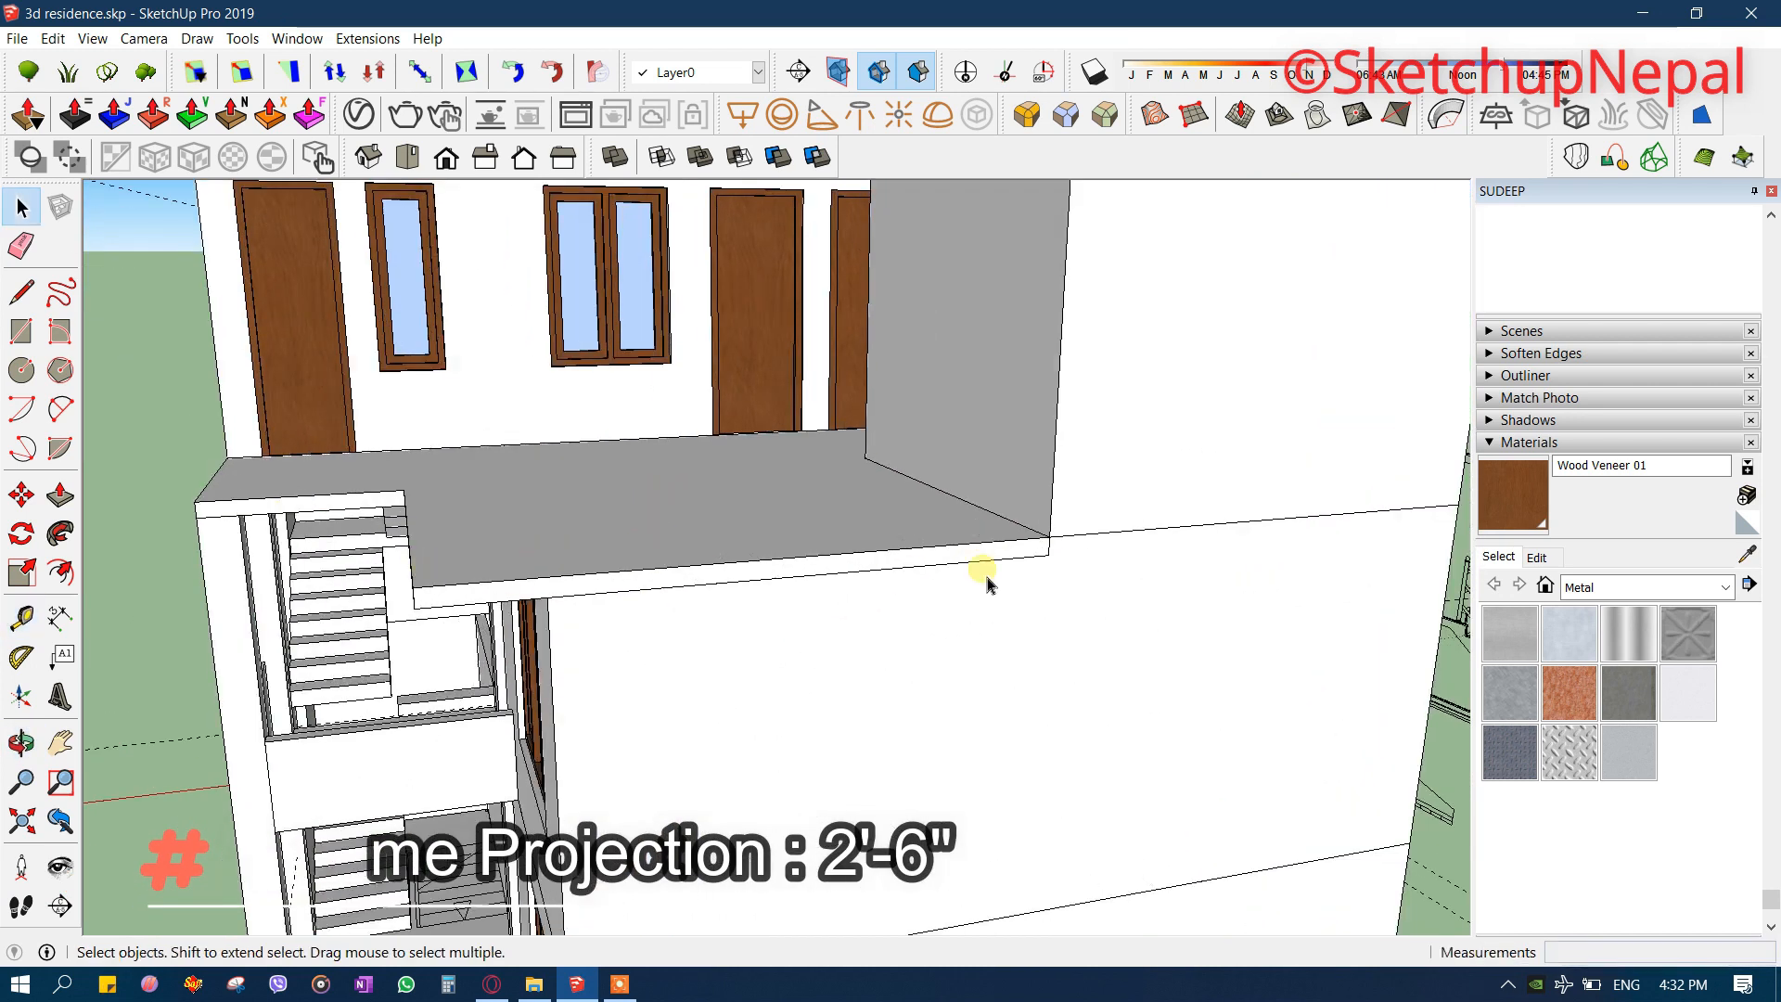
# - Open the roof slab for editing and select its edge face above the top-floor balcony
pyautogui.scroll(-1, 651, 629)
pyautogui.scroll(-3, 1011, 567)
pyautogui.moveTo(835, 497); pyautogui.dragTo(219, 549, button='middle')
pyautogui.scroll(5, 1318, 445)
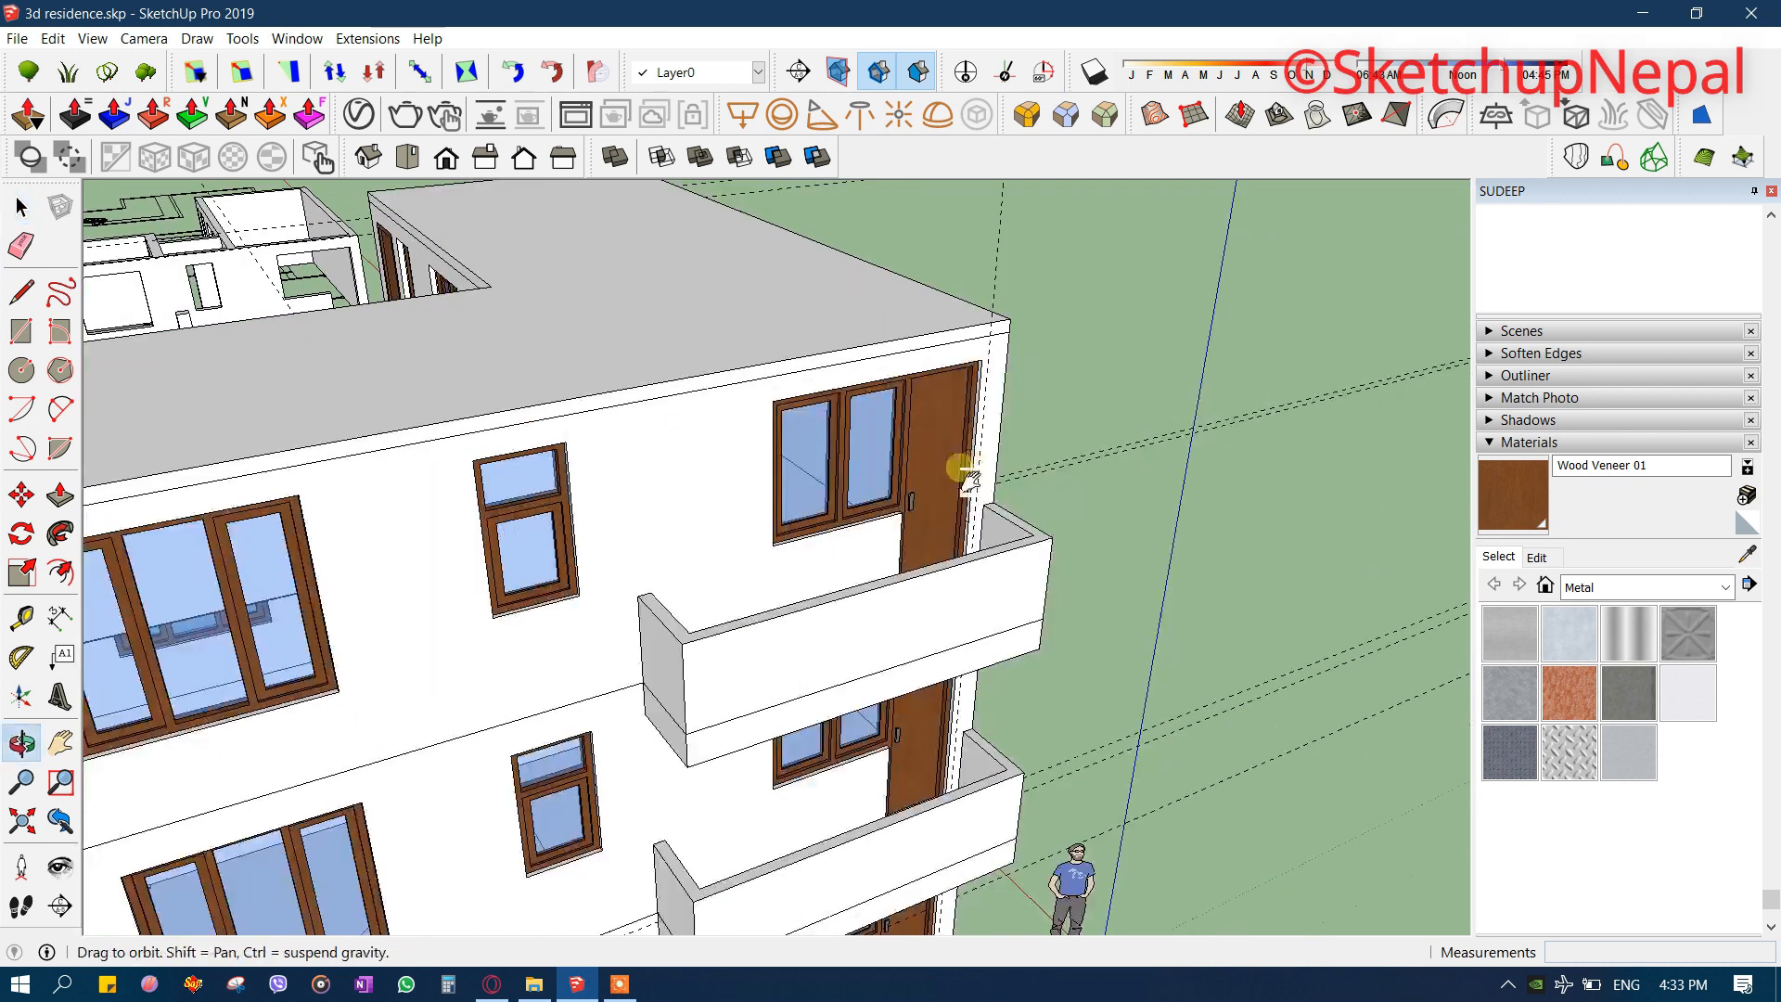
pyautogui.scroll(3, 624, 409)
pyautogui.click(699, 374)
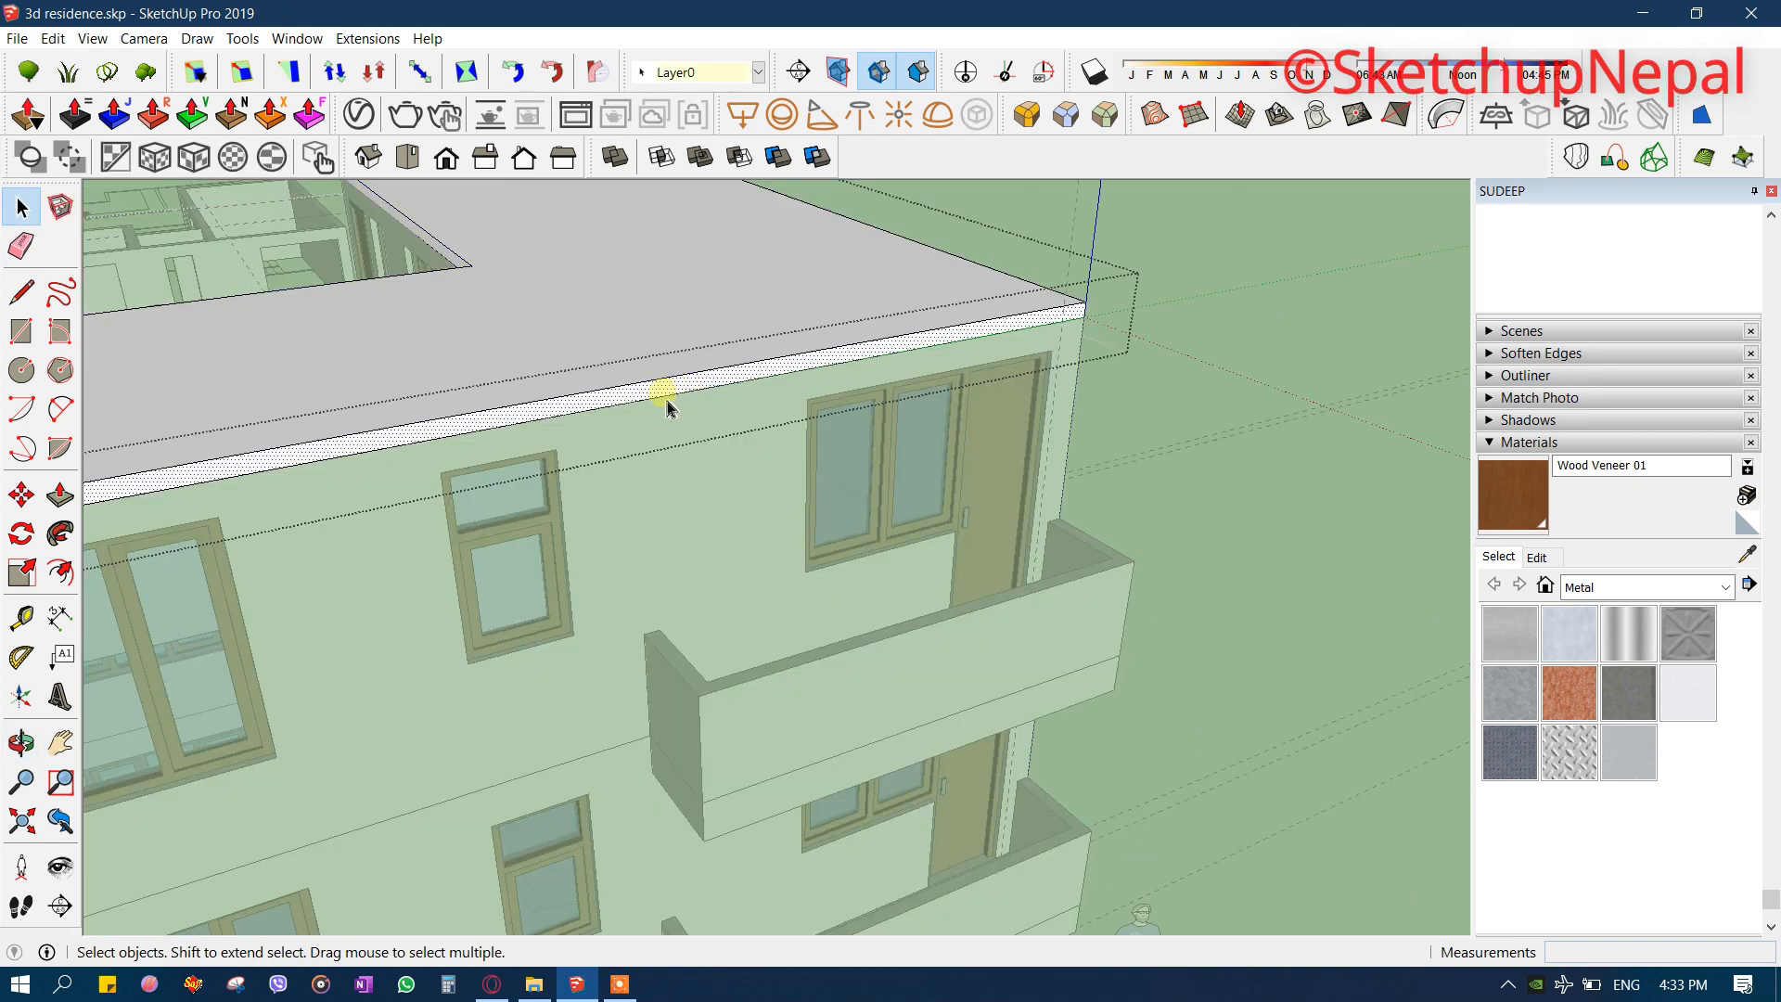
pyautogui.press('l')
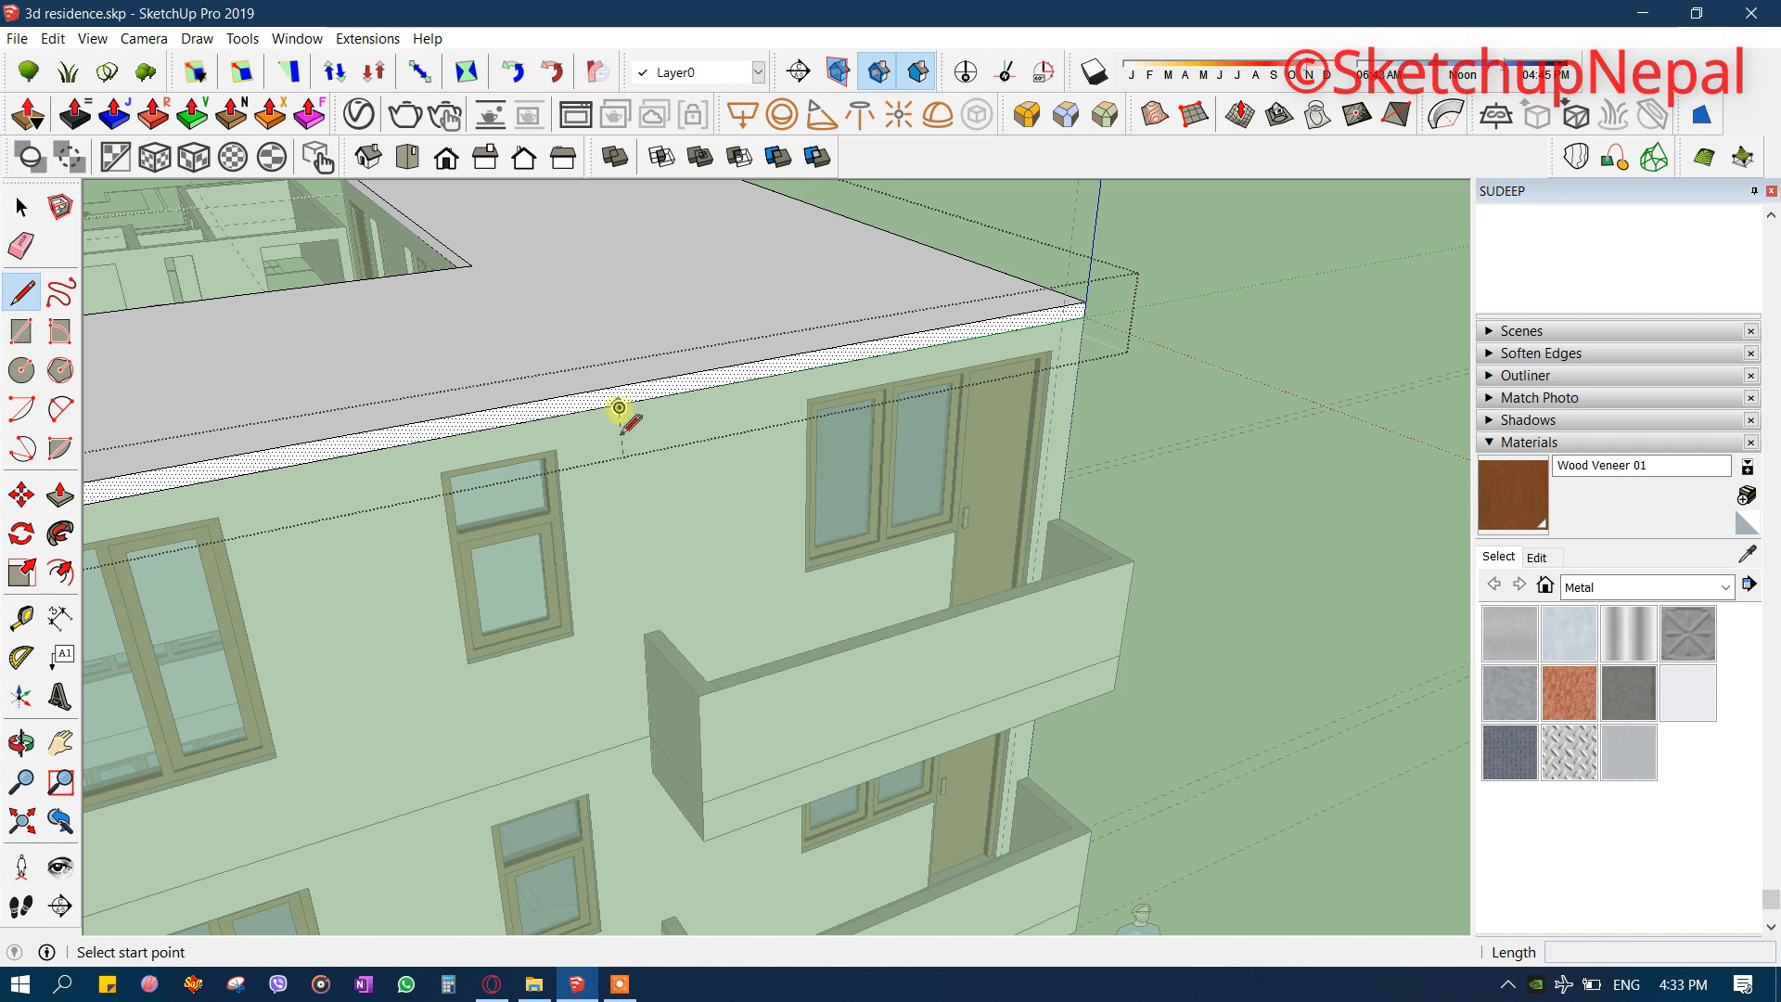
pyautogui.scroll(6, 1093, 330)
pyautogui.scroll(-5, 1039, 311)
pyautogui.press('space')
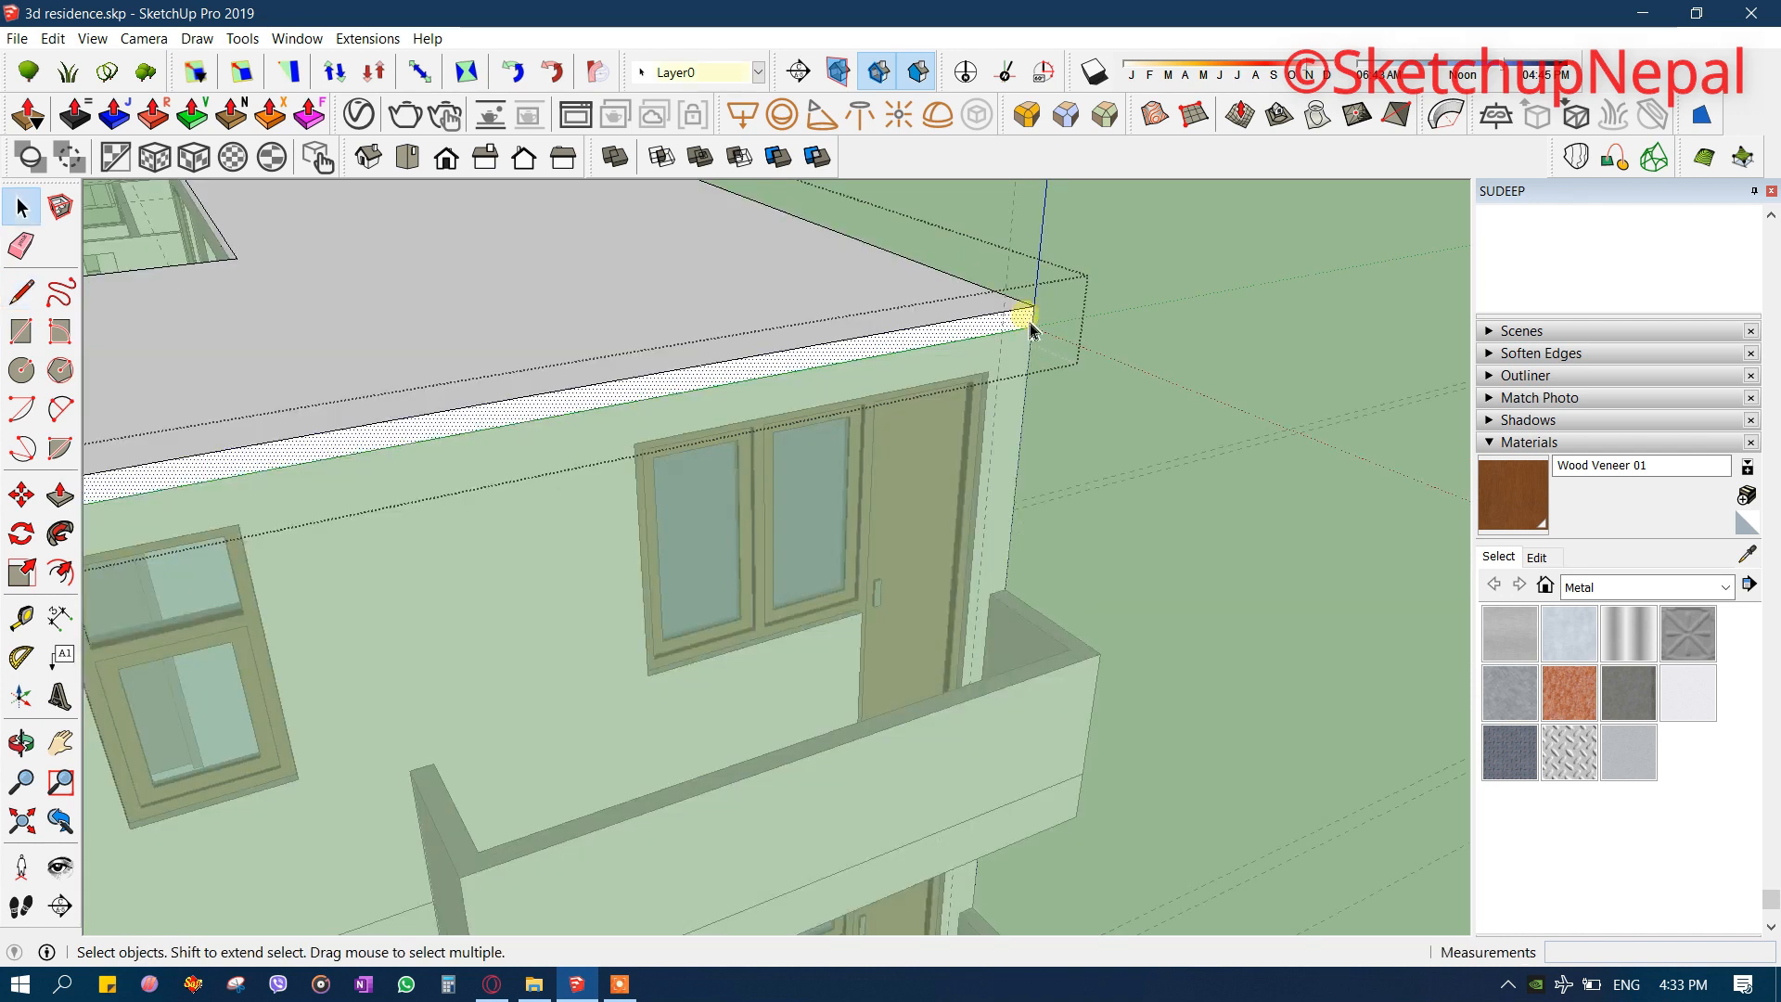
# - Copy the roof slab's vertical corner edge along its edge face to above the balcony's far end, splitting the face there
pyautogui.click(1035, 320)
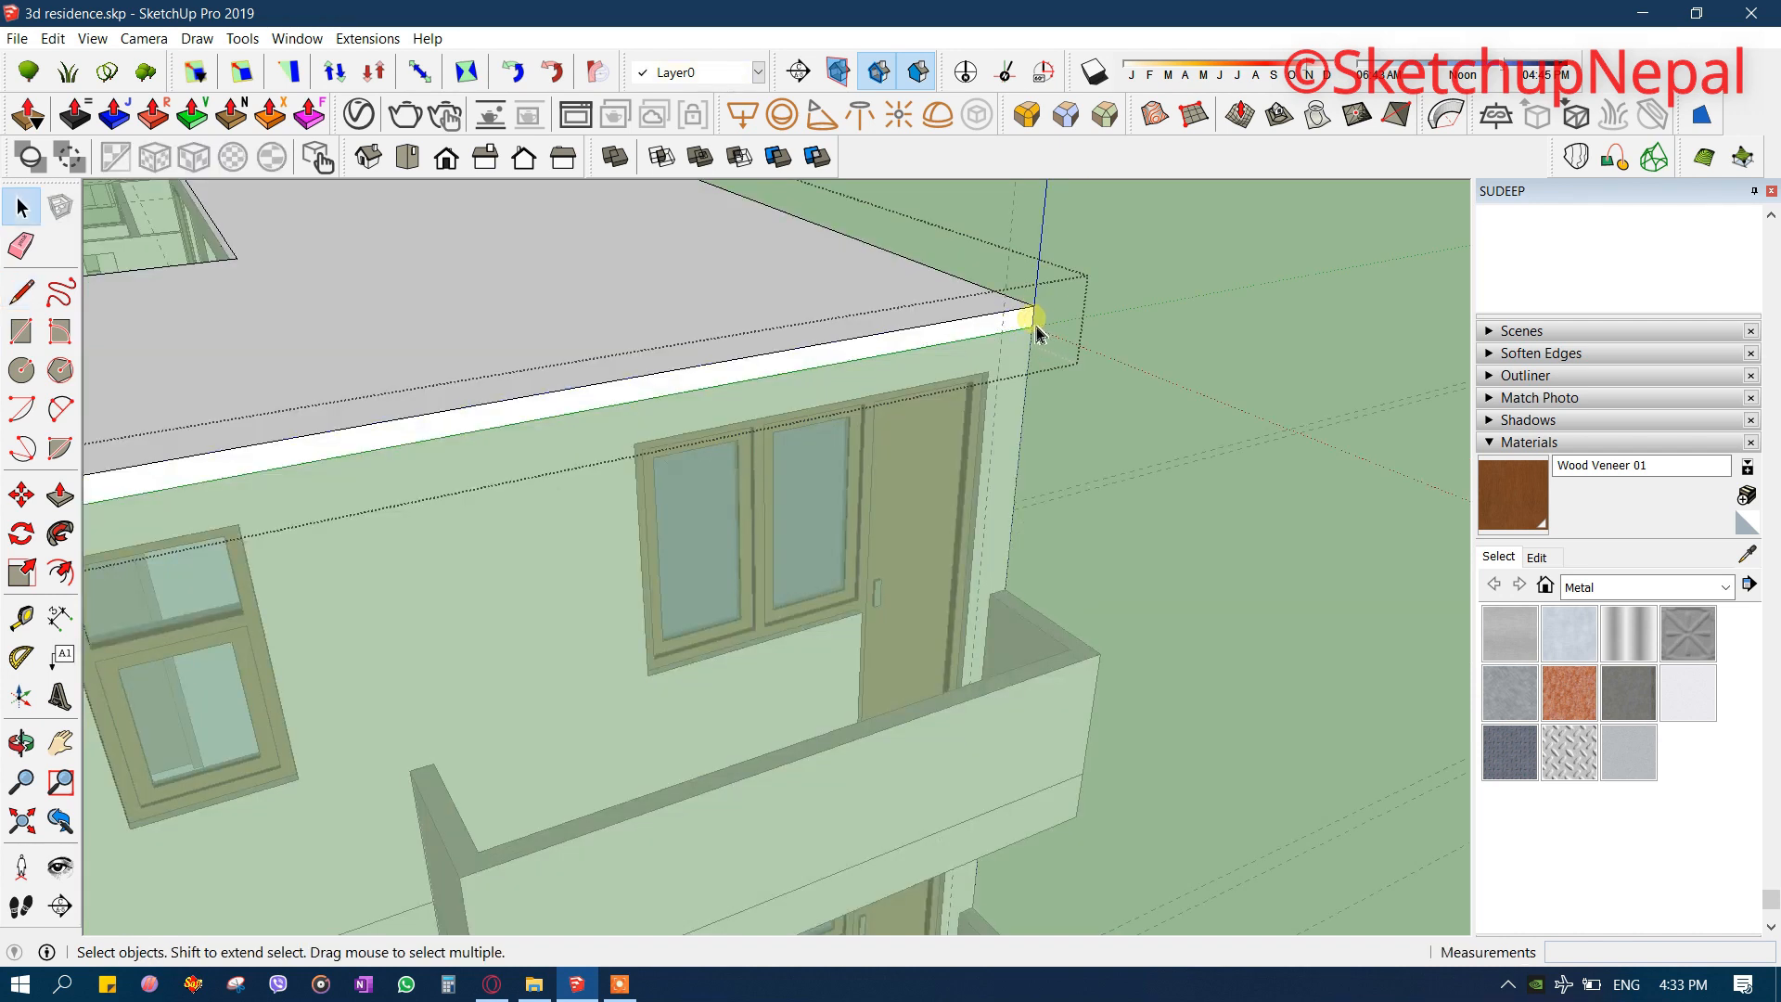
pyautogui.press('m')
pyautogui.press('ctrl')
pyautogui.click(1044, 312)
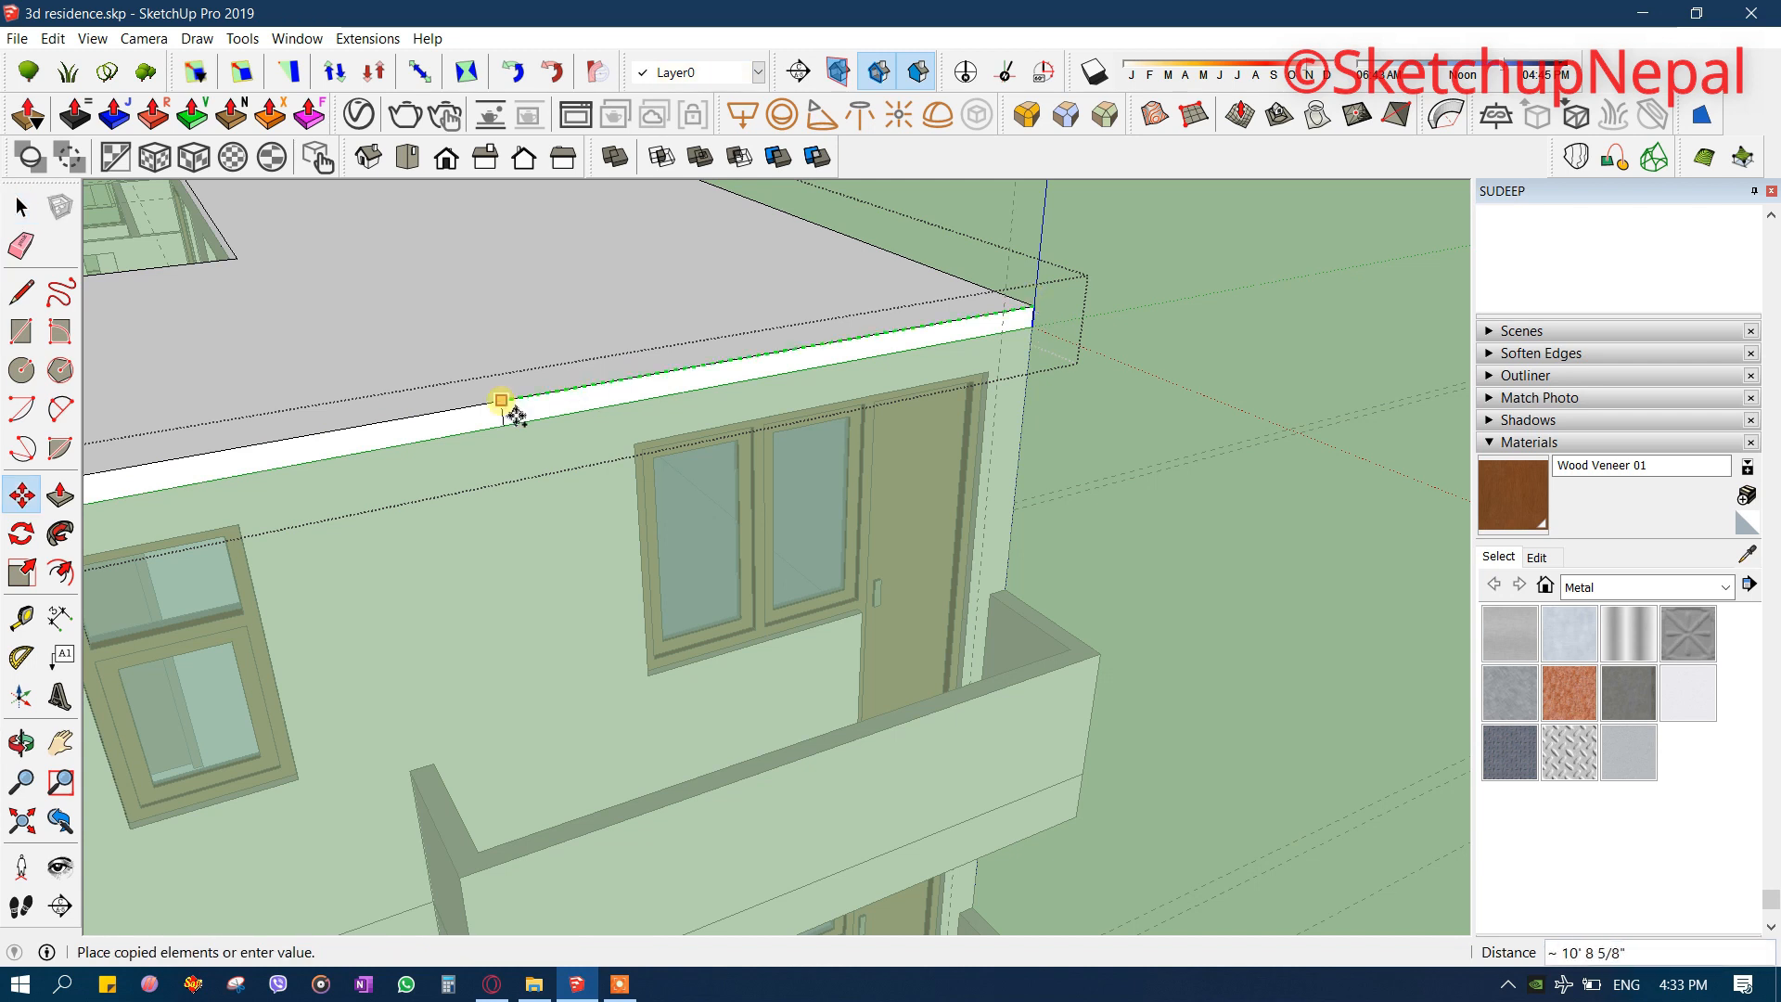
pyautogui.press('space')
pyautogui.scroll(-1, 404, 438)
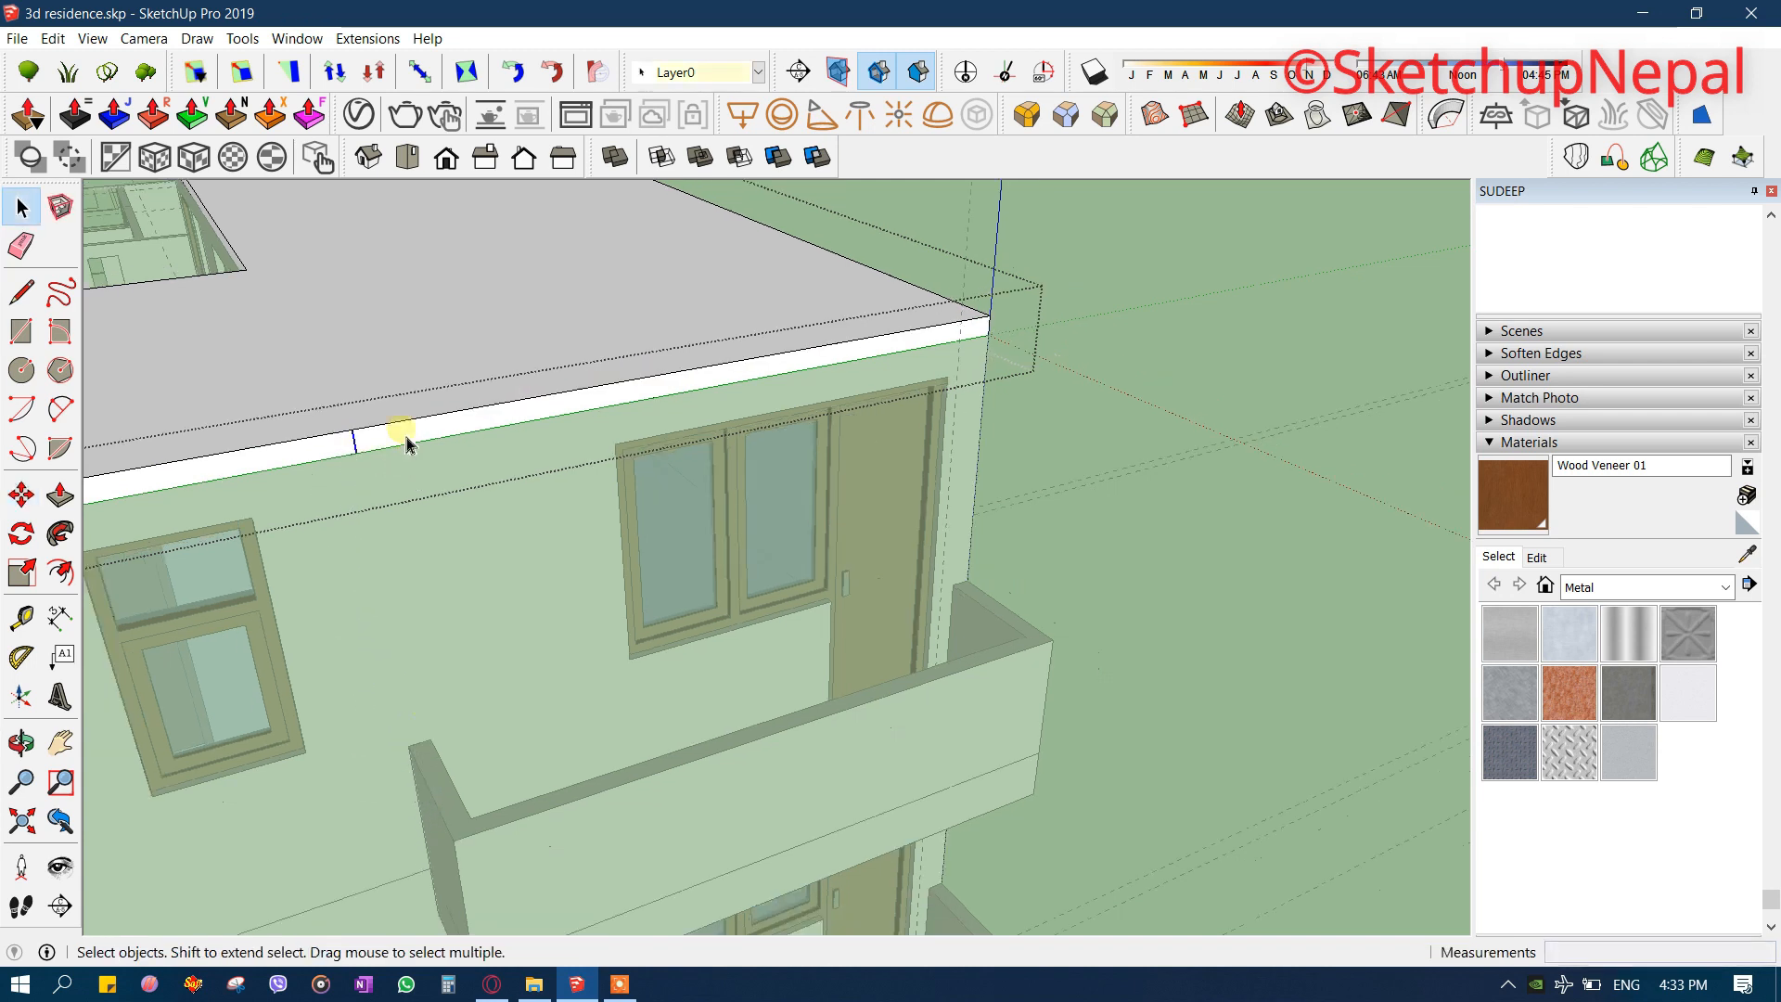
pyautogui.scroll(-1, 408, 443)
pyautogui.click(395, 444)
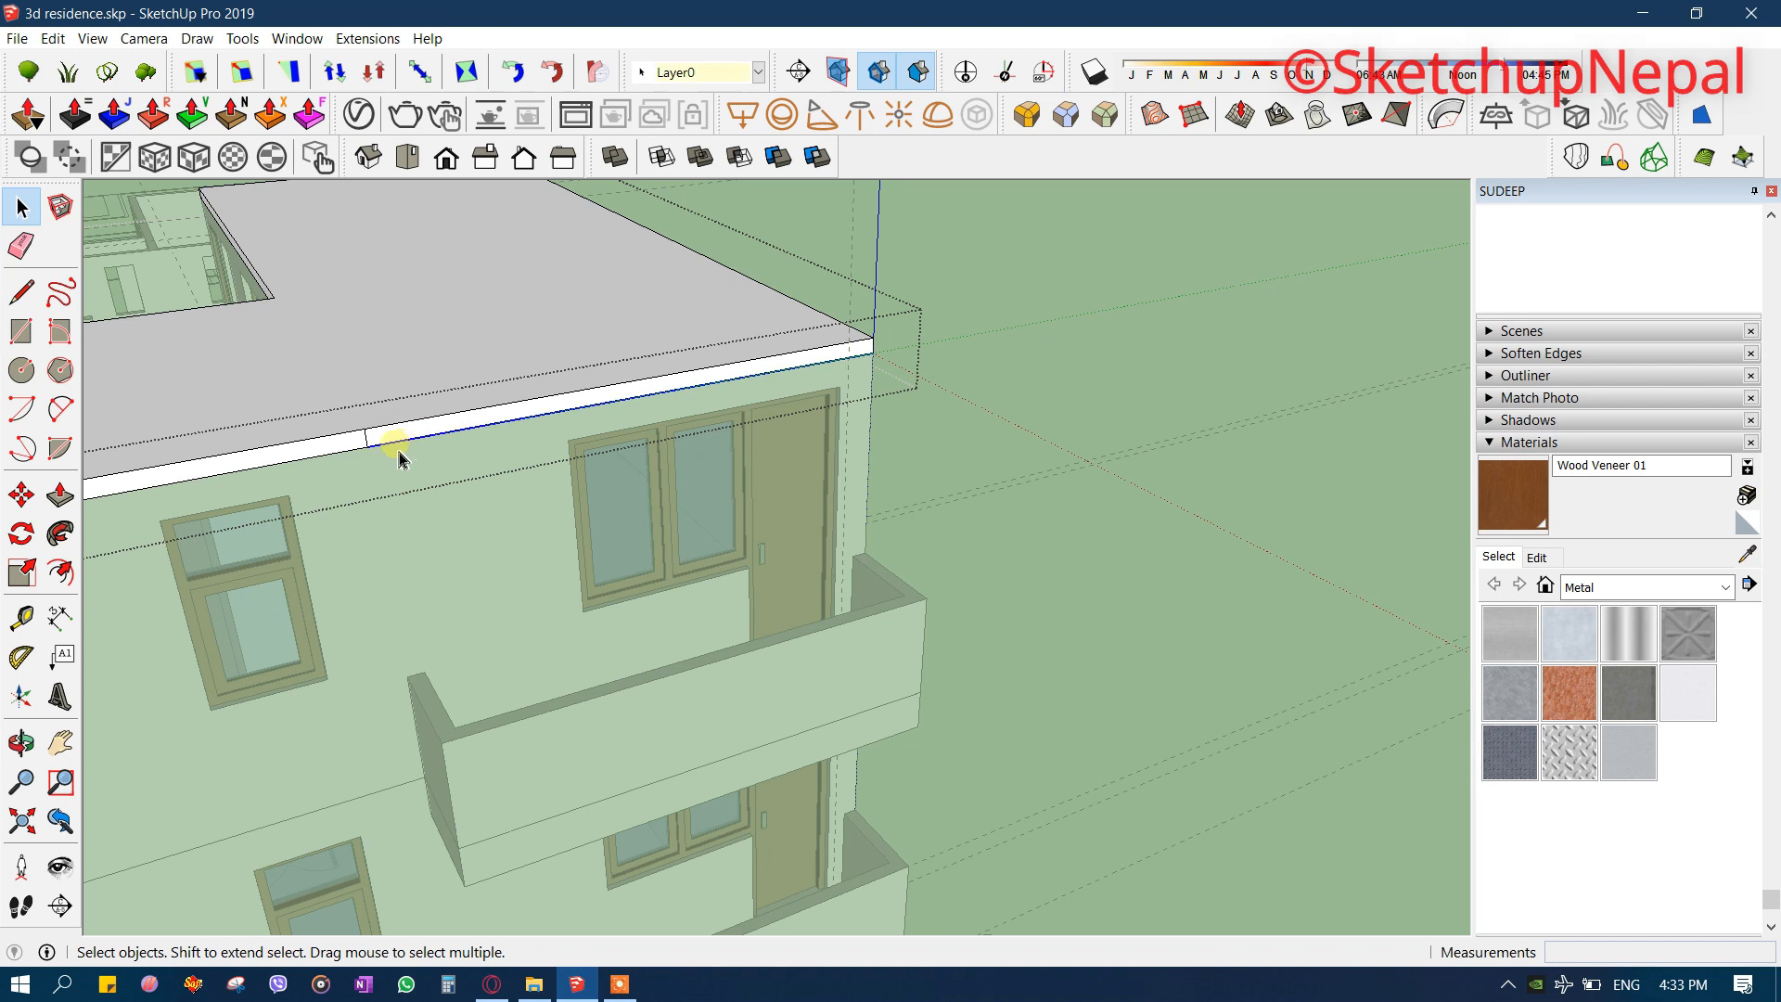
# - Push/Pull the split edge face above the balcony 3' outward to the balcony's outer corner, and close the roof slab
pyautogui.press('p')
pyautogui.click(399, 439)
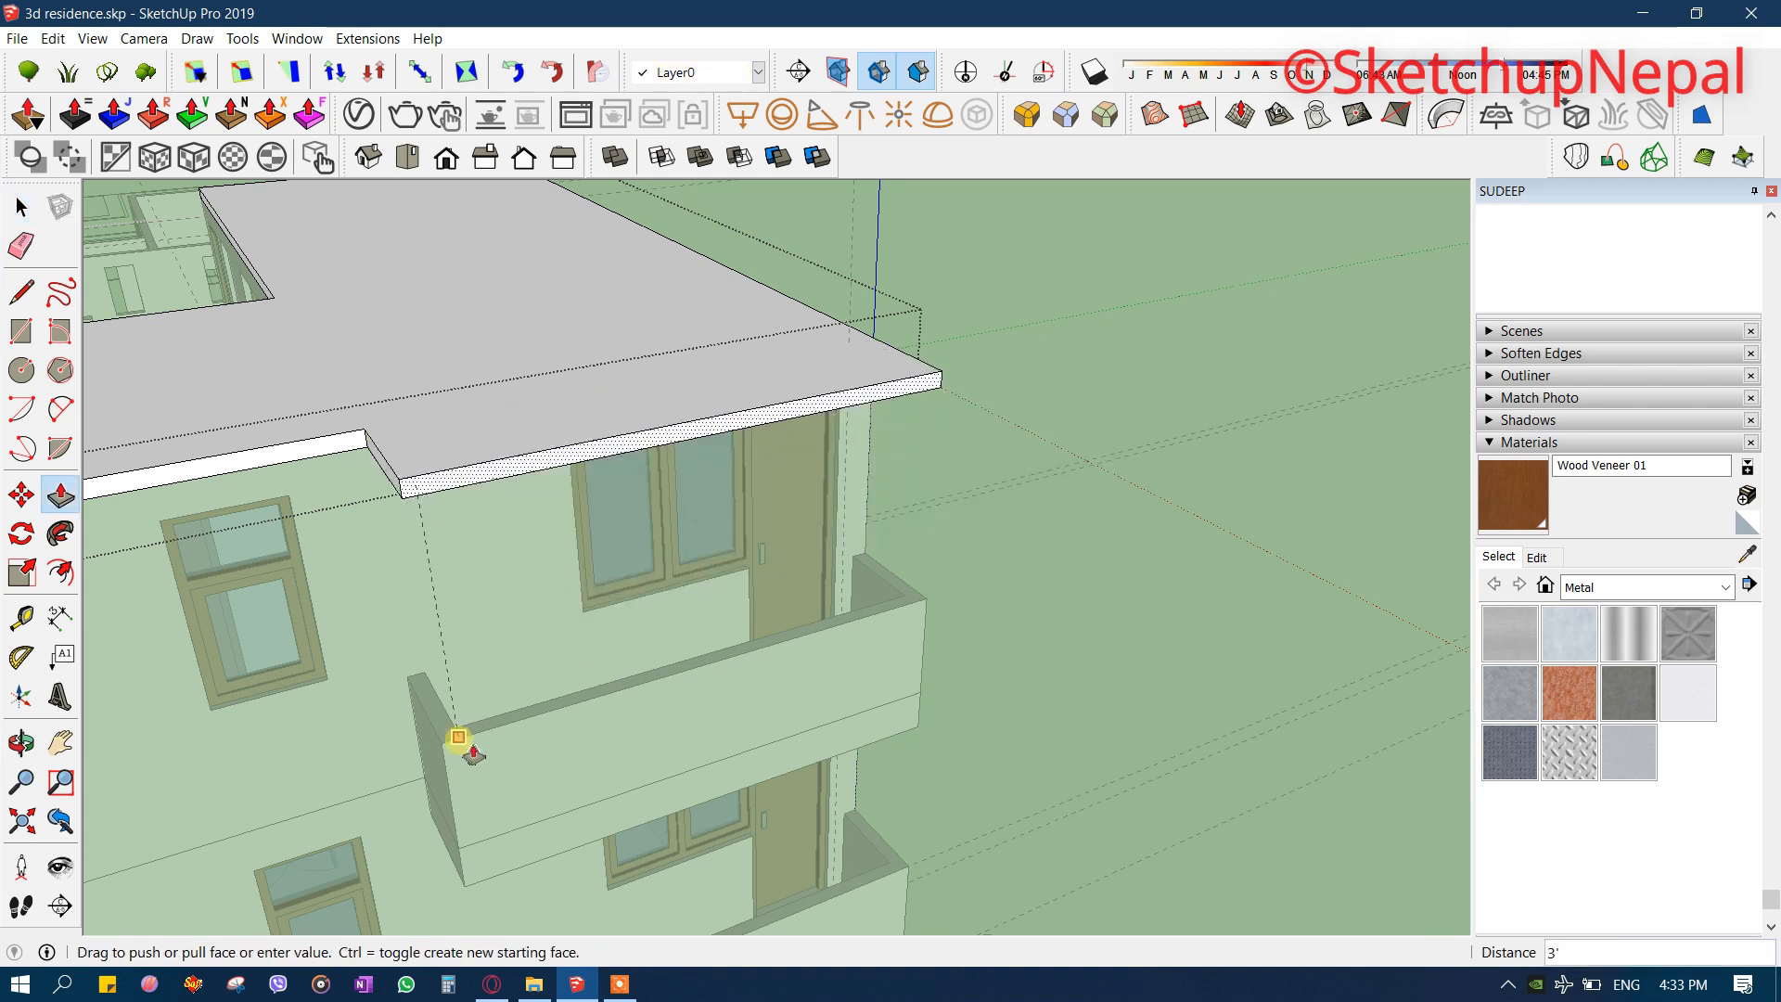
pyautogui.click(461, 746)
pyautogui.press('space')
pyautogui.scroll(-1, 685, 354)
pyautogui.click(886, 464)
# - Open the terrace slab, Push/Pull its short side face beside the triple window outward by 2', and close the slab
pyautogui.moveTo(863, 473); pyautogui.dragTo(986, 404, button='middle')
pyautogui.scroll(-3, 847, 608)
pyautogui.moveTo(847, 609); pyautogui.dragTo(768, 668, button='middle')
pyautogui.scroll(5, 702, 489)
pyautogui.doubleClick(675, 414)
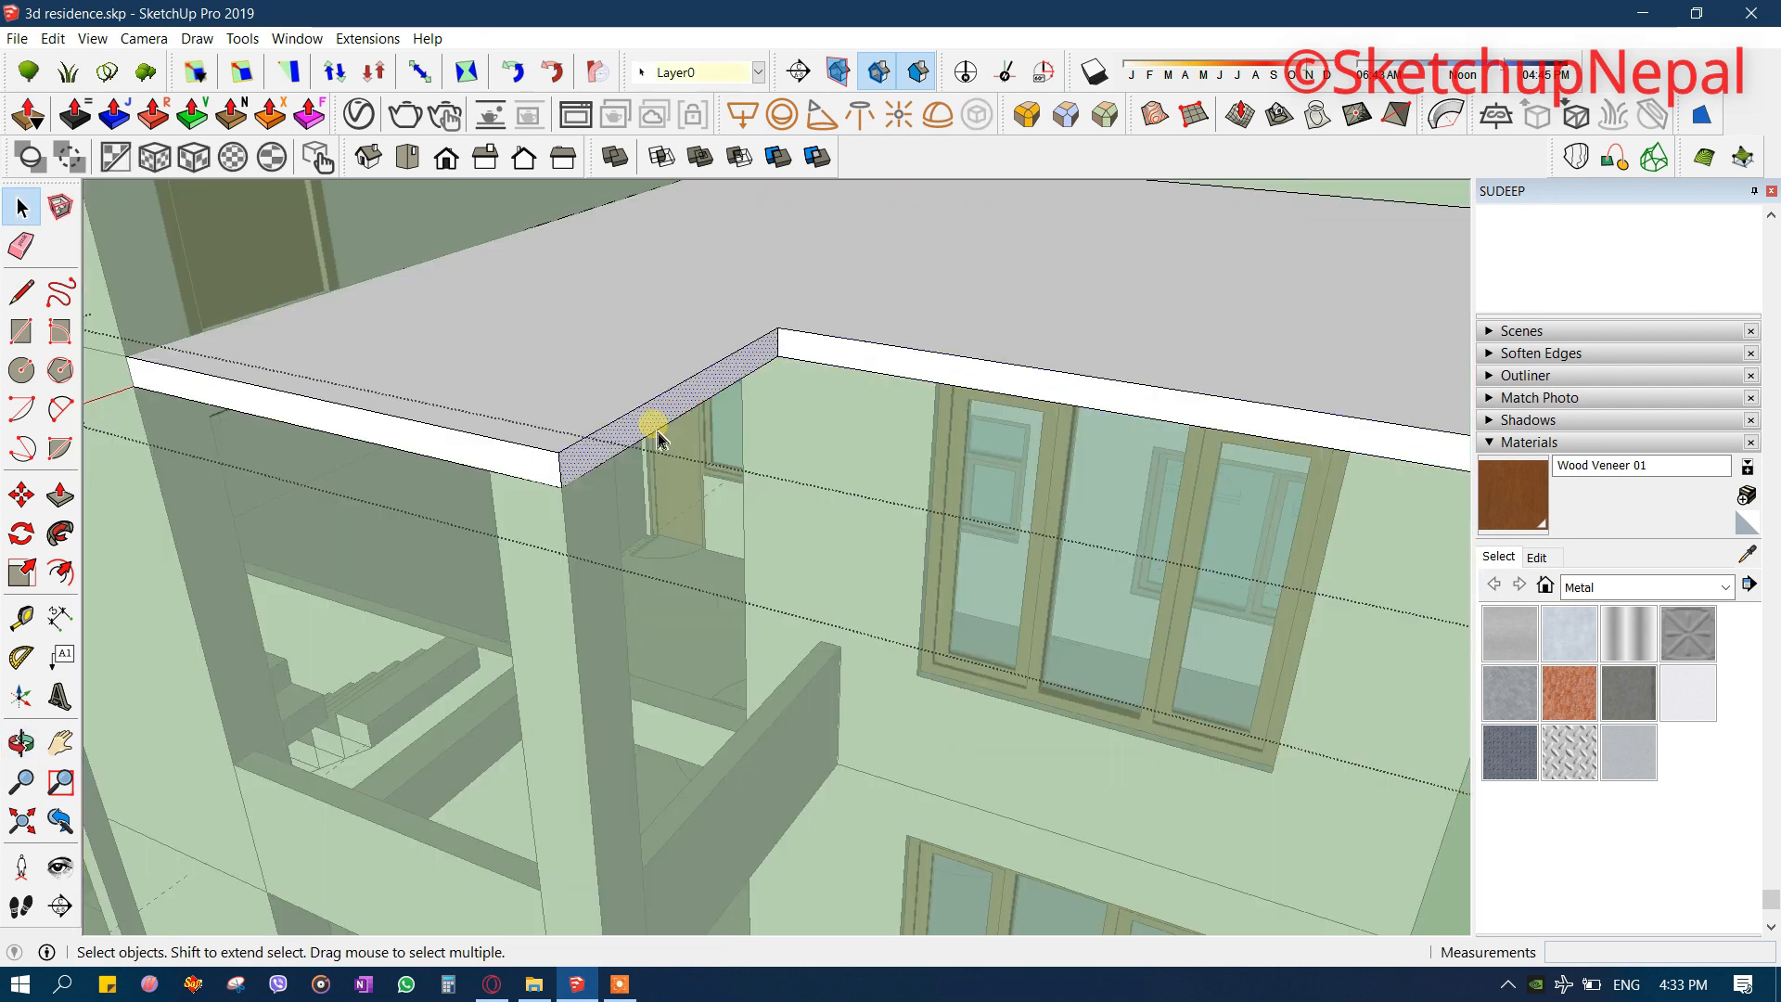
pyautogui.press('p')
pyautogui.moveTo(656, 429); pyautogui.dragTo(832, 446)
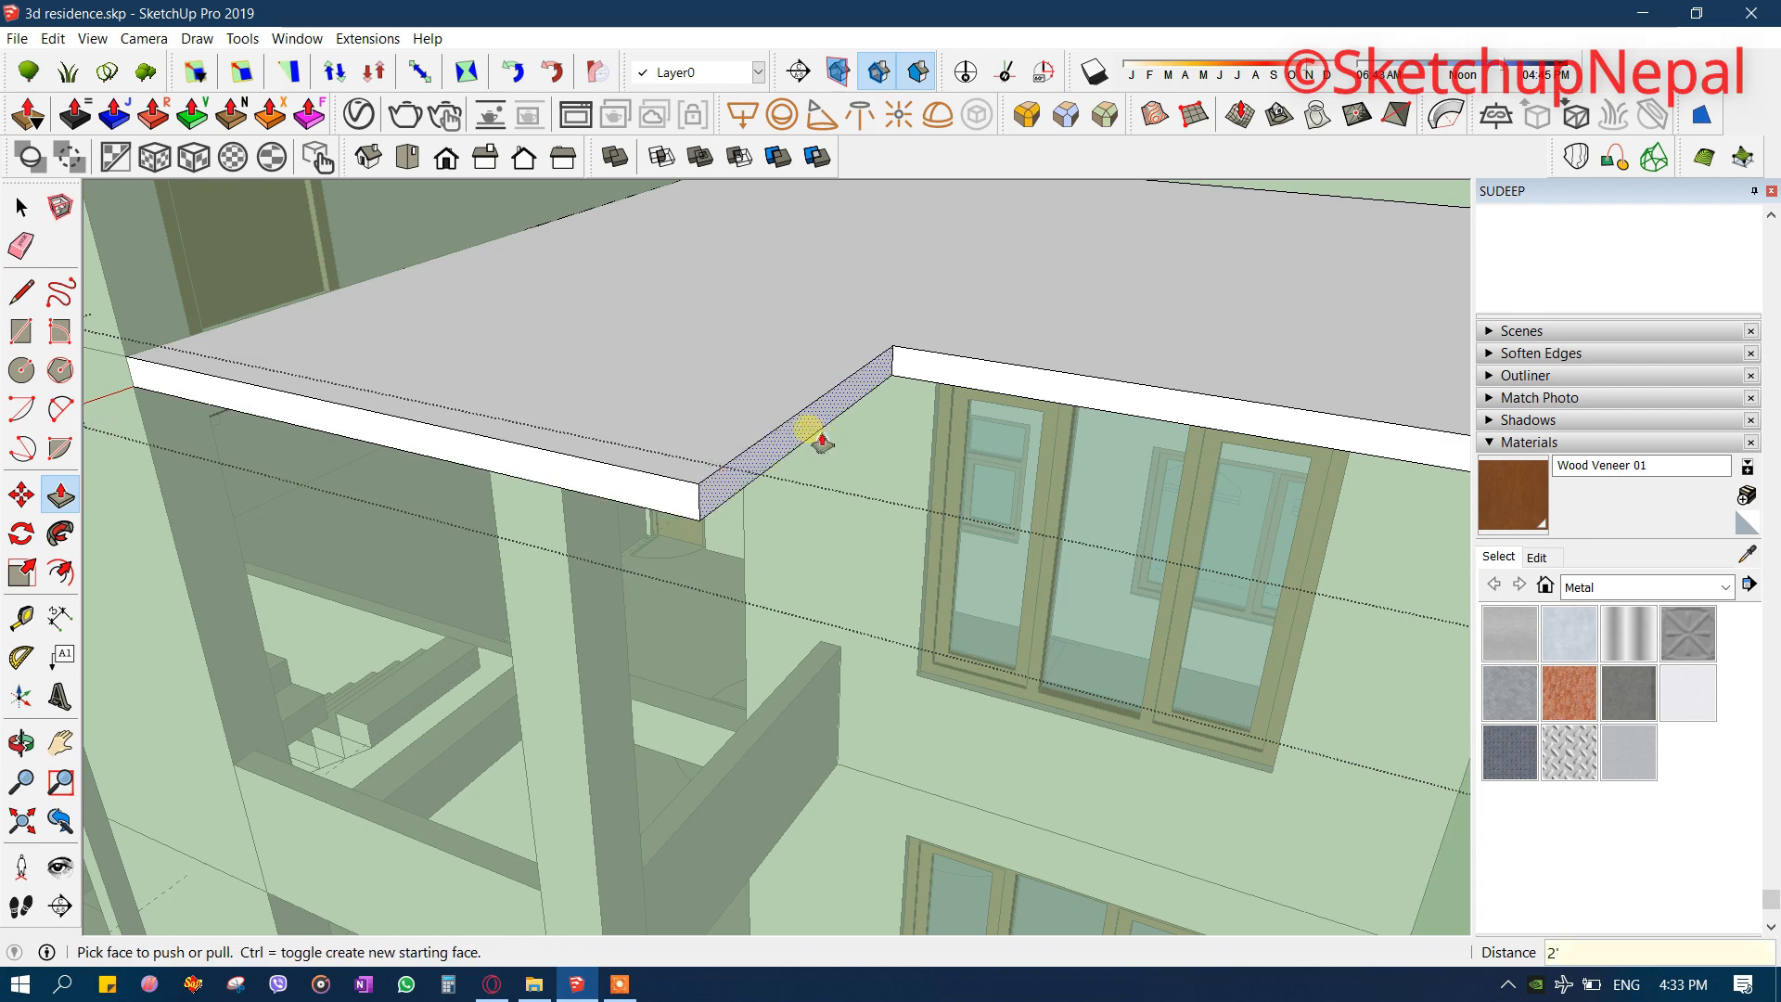
pyautogui.press('Return')
pyautogui.scroll(-4, 779, 427)
pyautogui.moveTo(763, 426); pyautogui.dragTo(520, 566, button='middle')
pyautogui.press('space')
pyautogui.click(728, 442)
# - Place Tape Measure guides 5" inside the outer edges of the terrace slab
pyautogui.scroll(-2, 727, 442)
pyautogui.scroll(2, 712, 389)
pyautogui.scroll(3, 506, 594)
pyautogui.press('t')
pyautogui.click(478, 638)
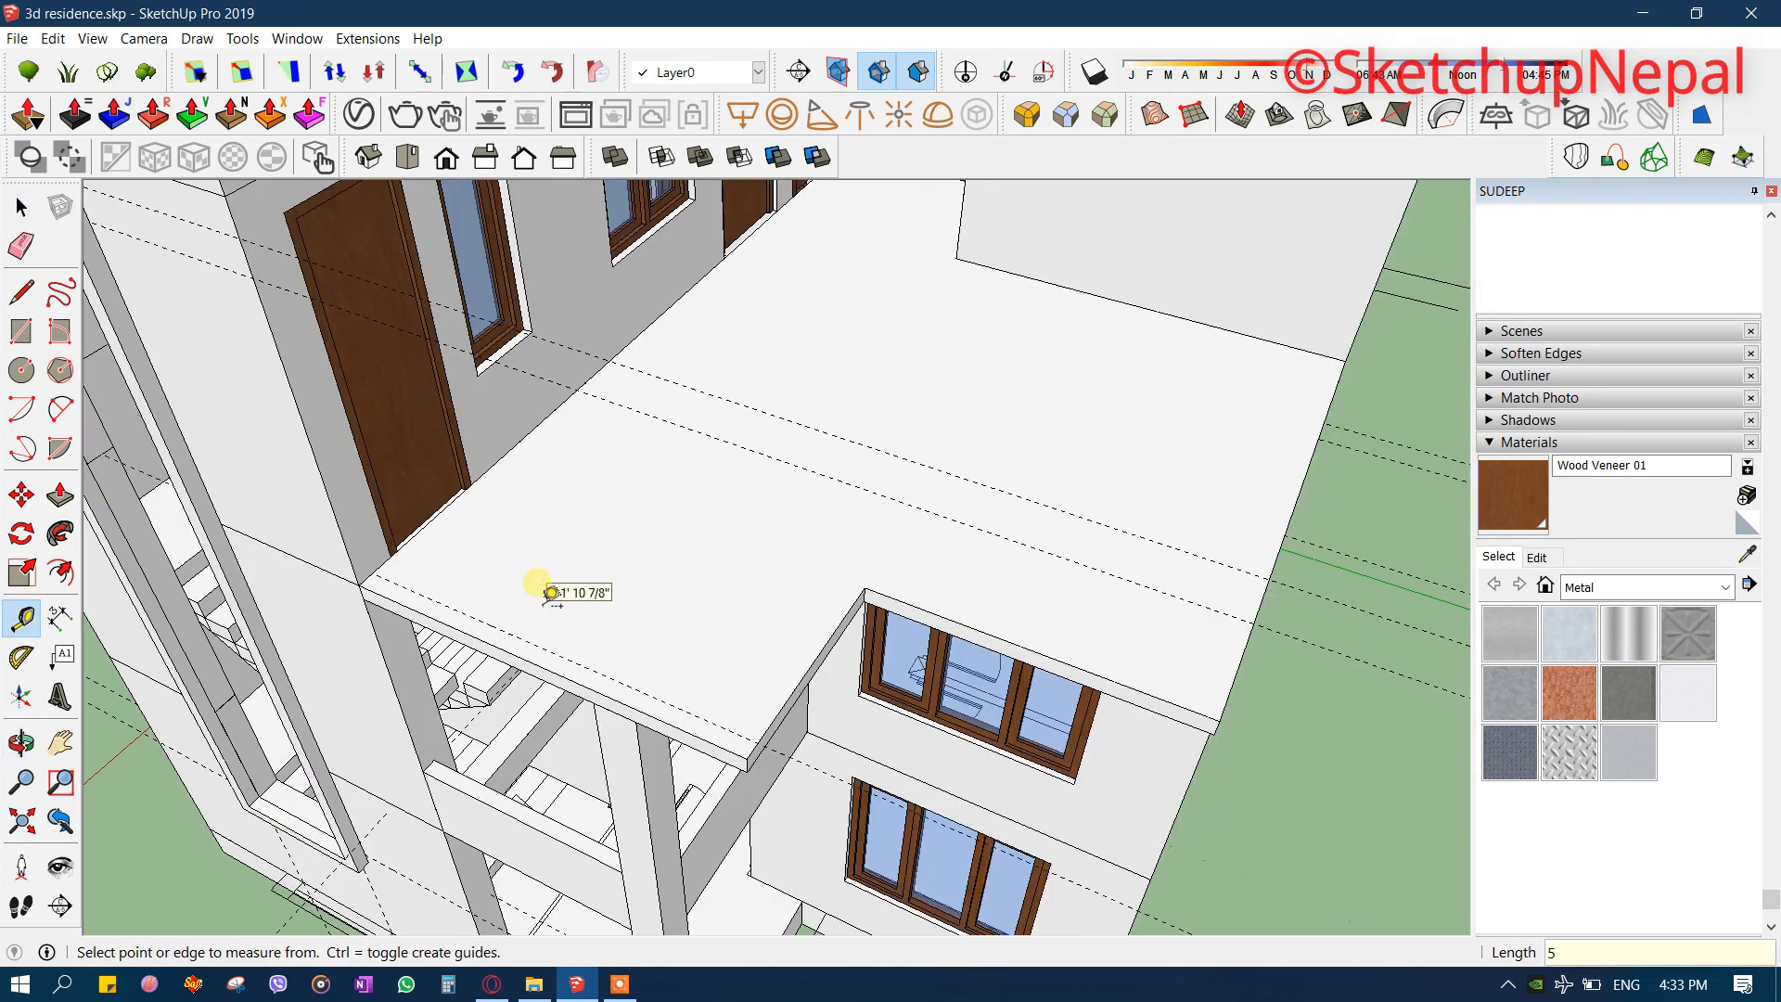
pyautogui.scroll(2, 446, 682)
pyautogui.scroll(-3, 451, 682)
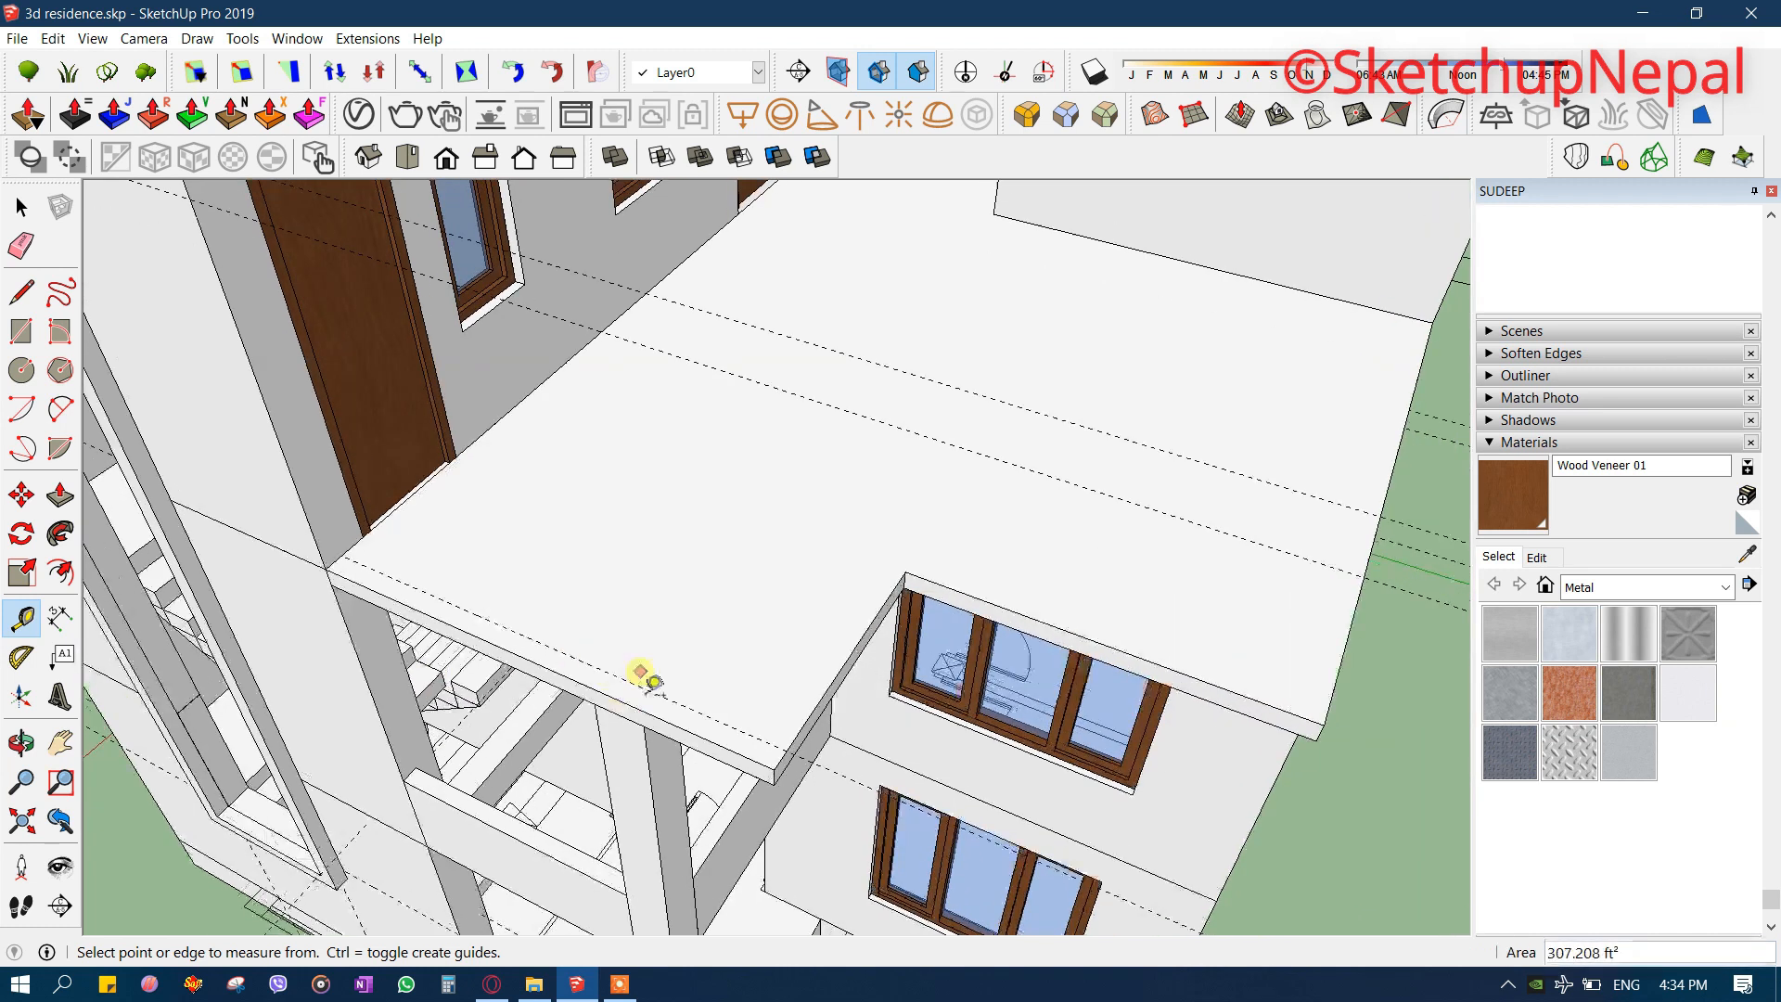
pyautogui.scroll(3, 835, 664)
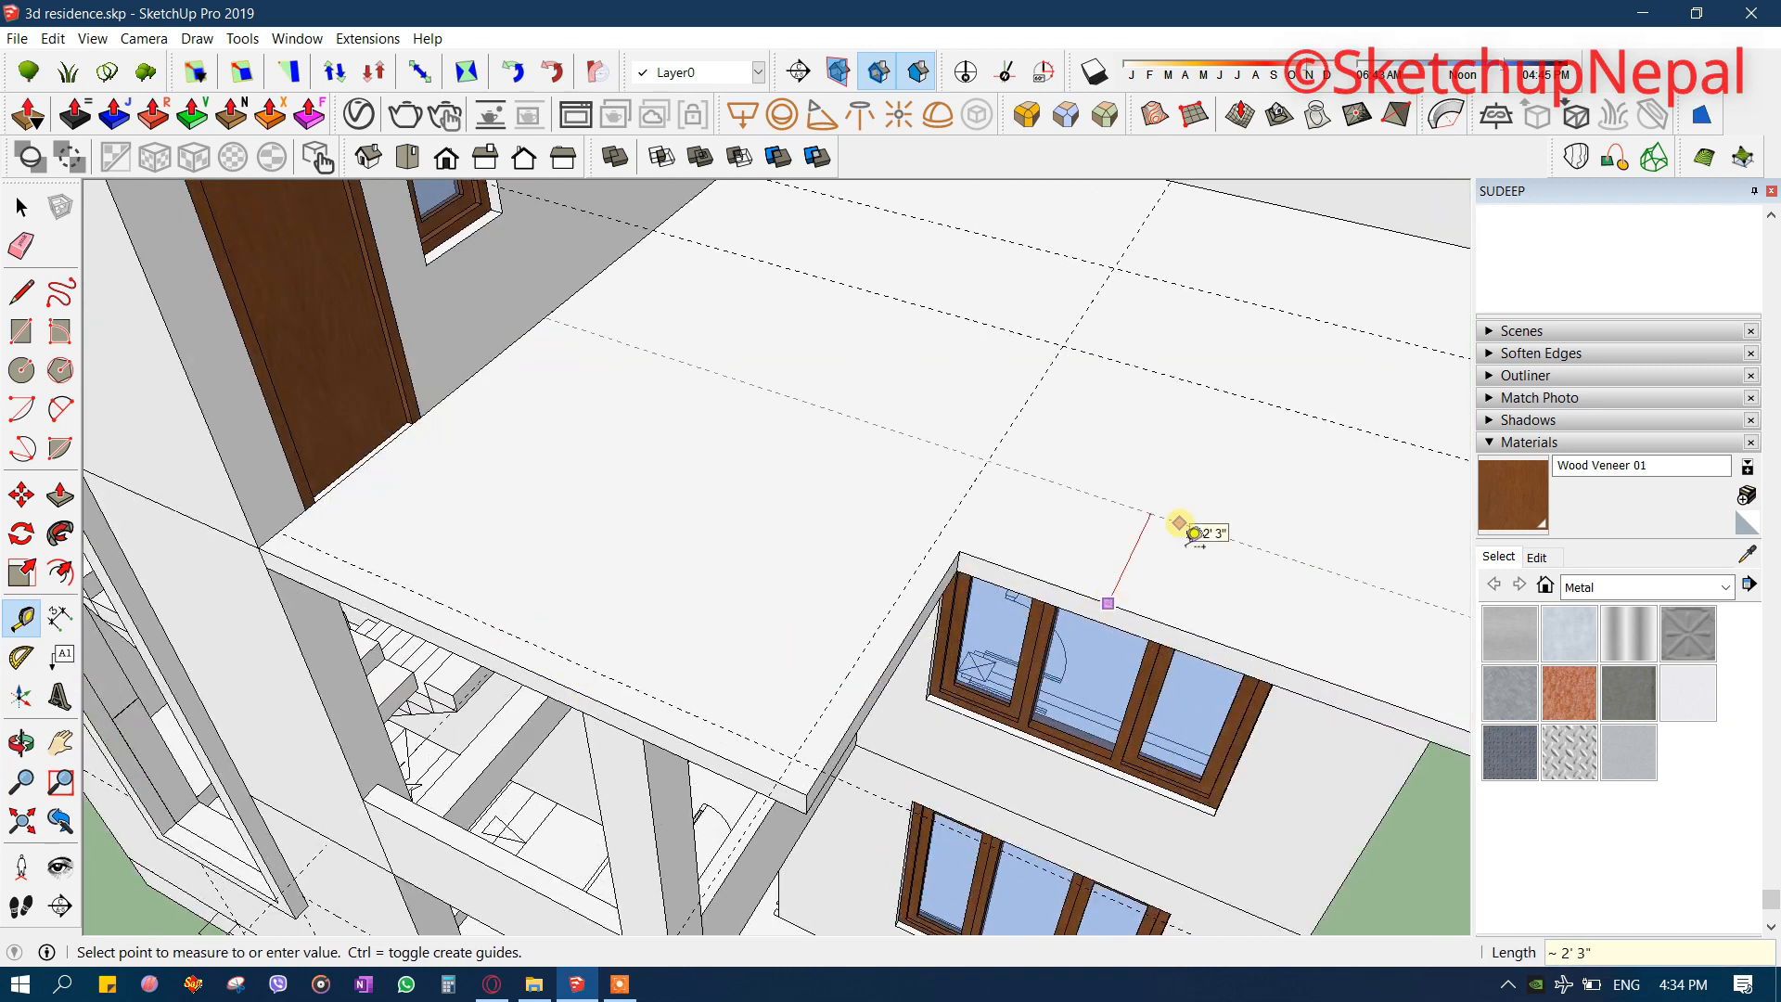
pyautogui.press('Return')
pyautogui.scroll(-3, 560, 449)
pyautogui.scroll(3, 1127, 470)
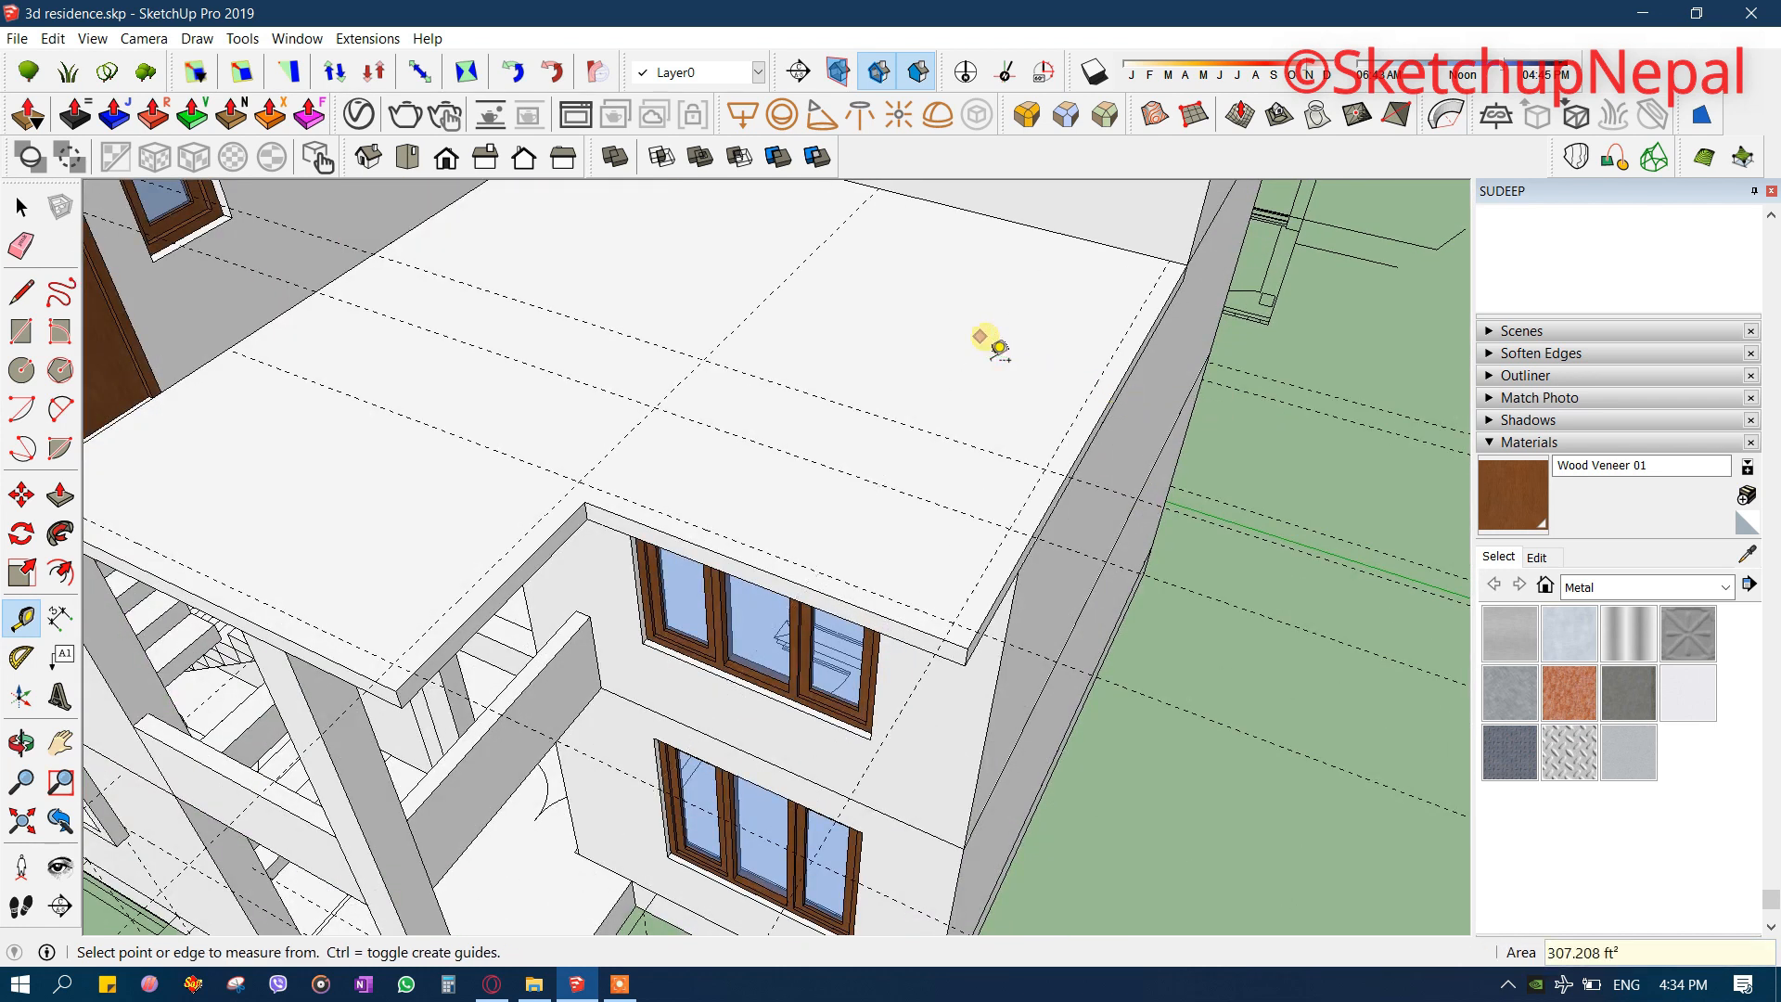
pyautogui.scroll(5, 112, 517)
# - Draw 5" wide rectangles between the guides and the terrace slab's outer edges to outline the parapet
pyautogui.press('r')
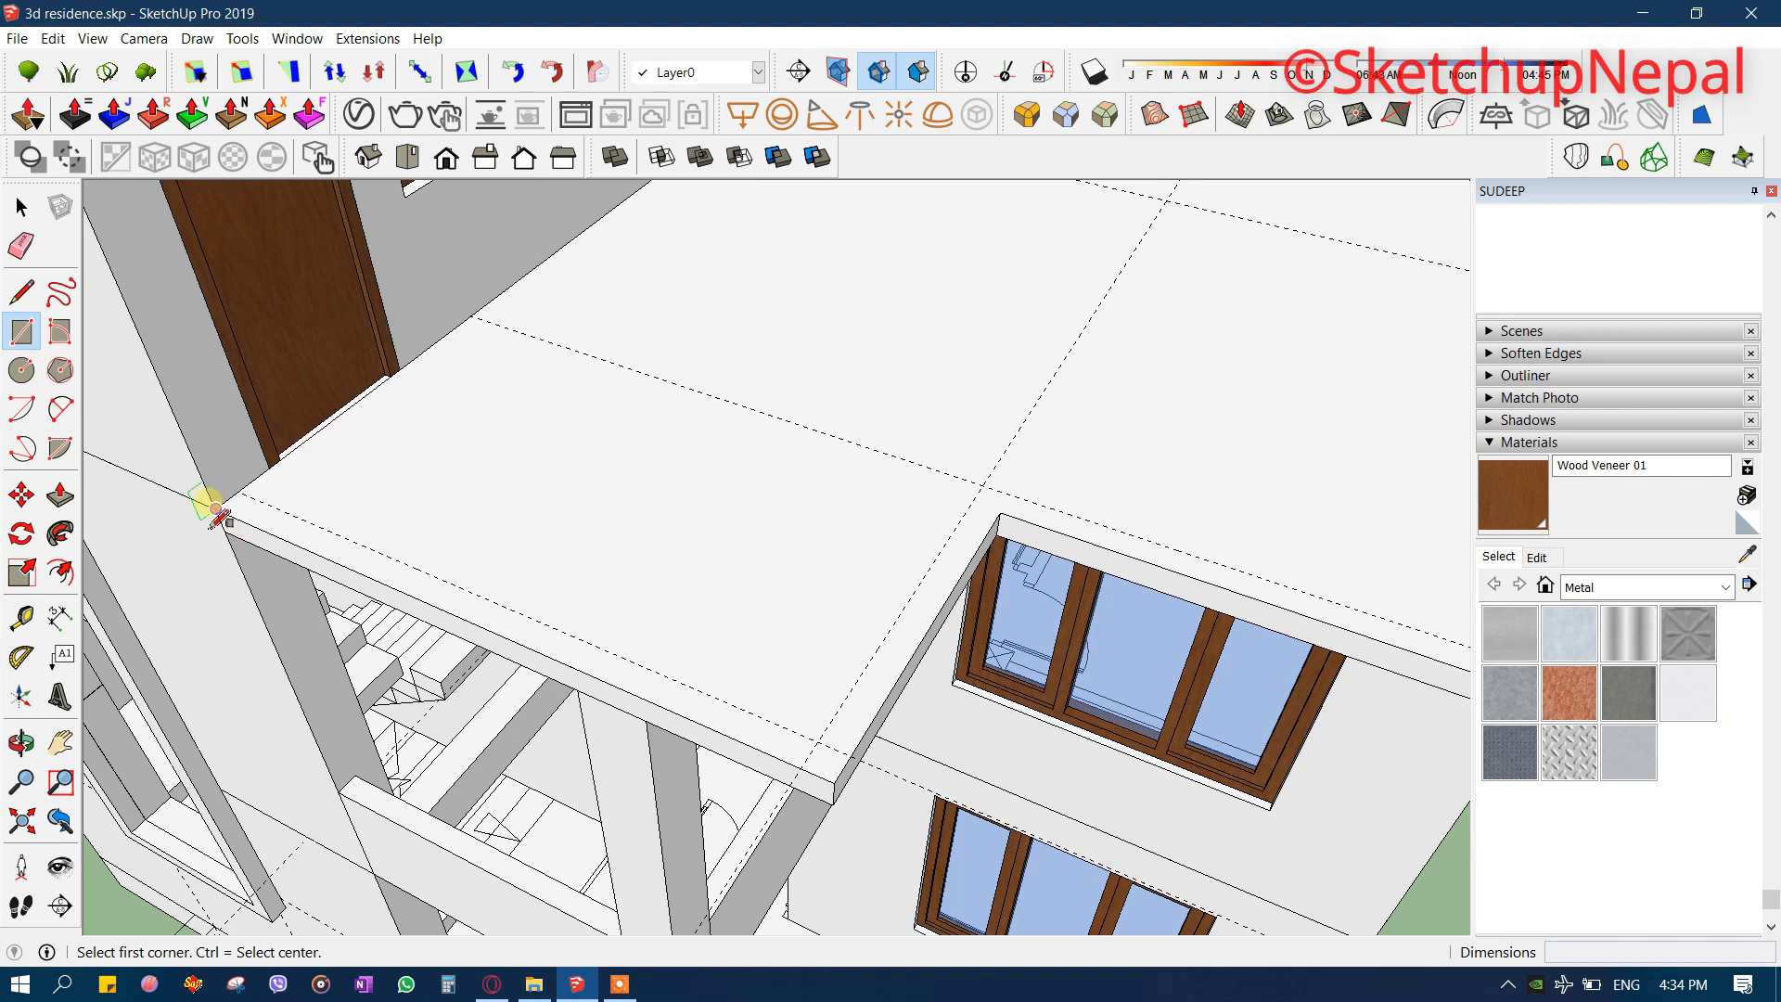
pyautogui.click(216, 509)
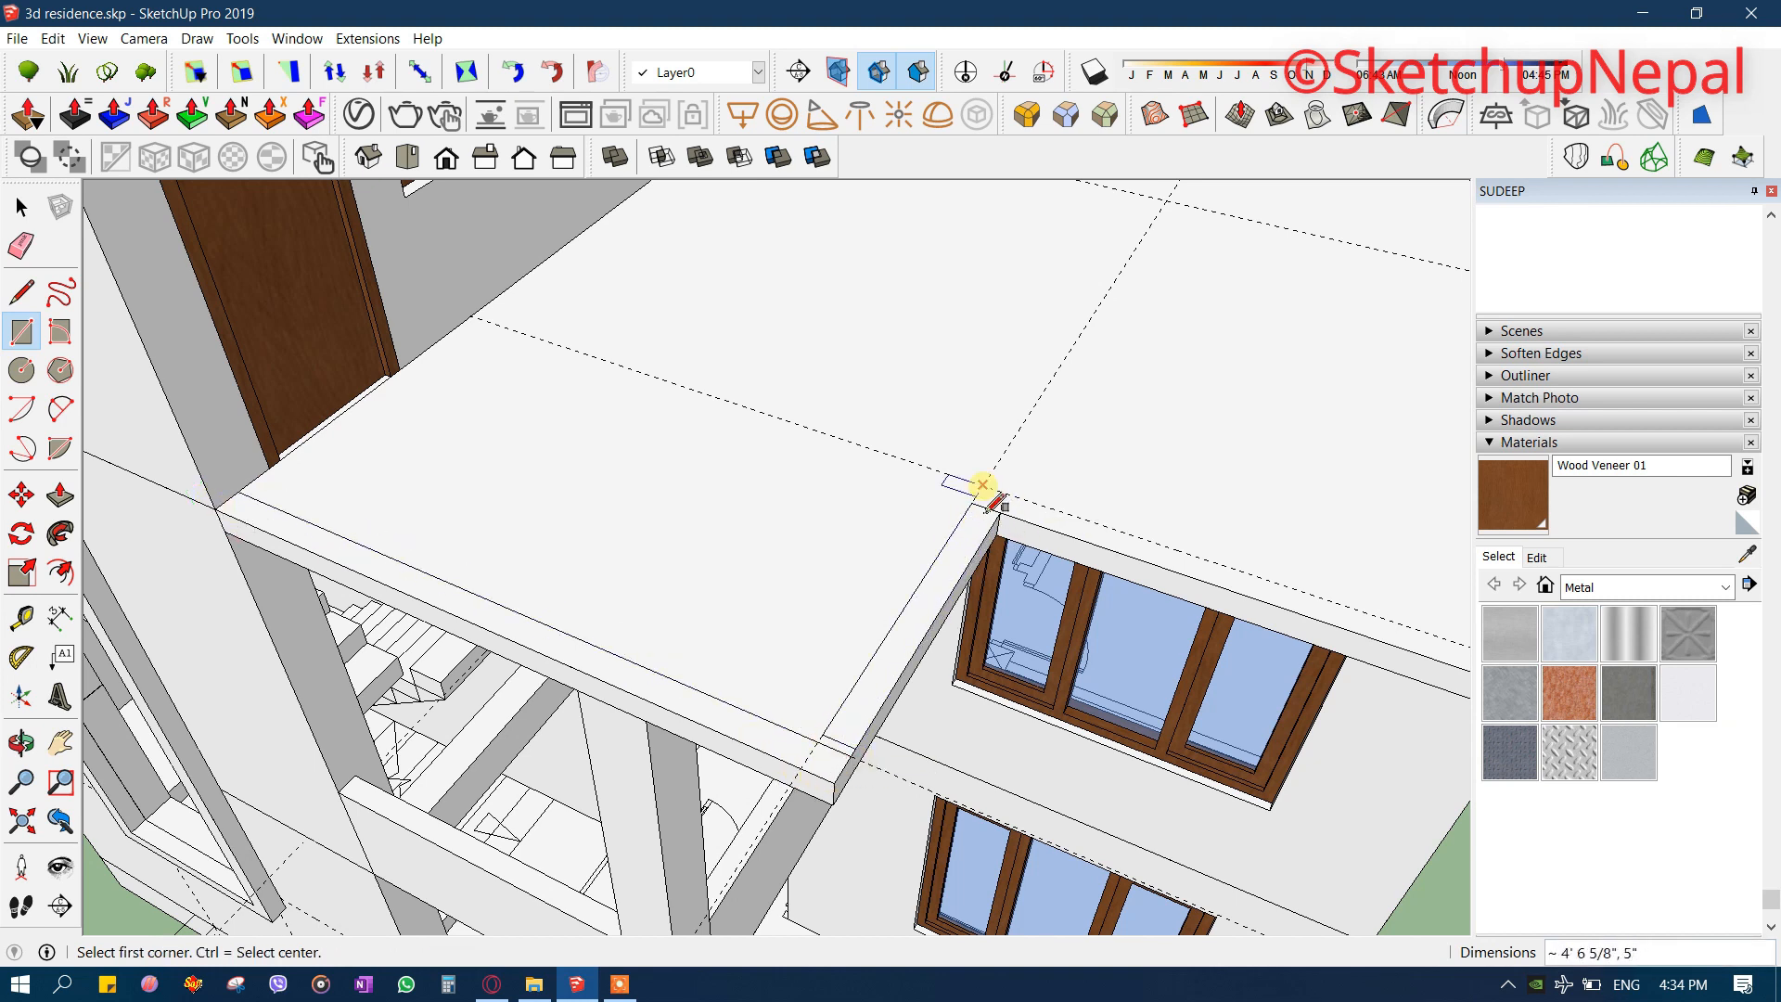
pyautogui.click(1000, 511)
pyautogui.moveTo(999, 511); pyautogui.dragTo(759, 516, button='middle')
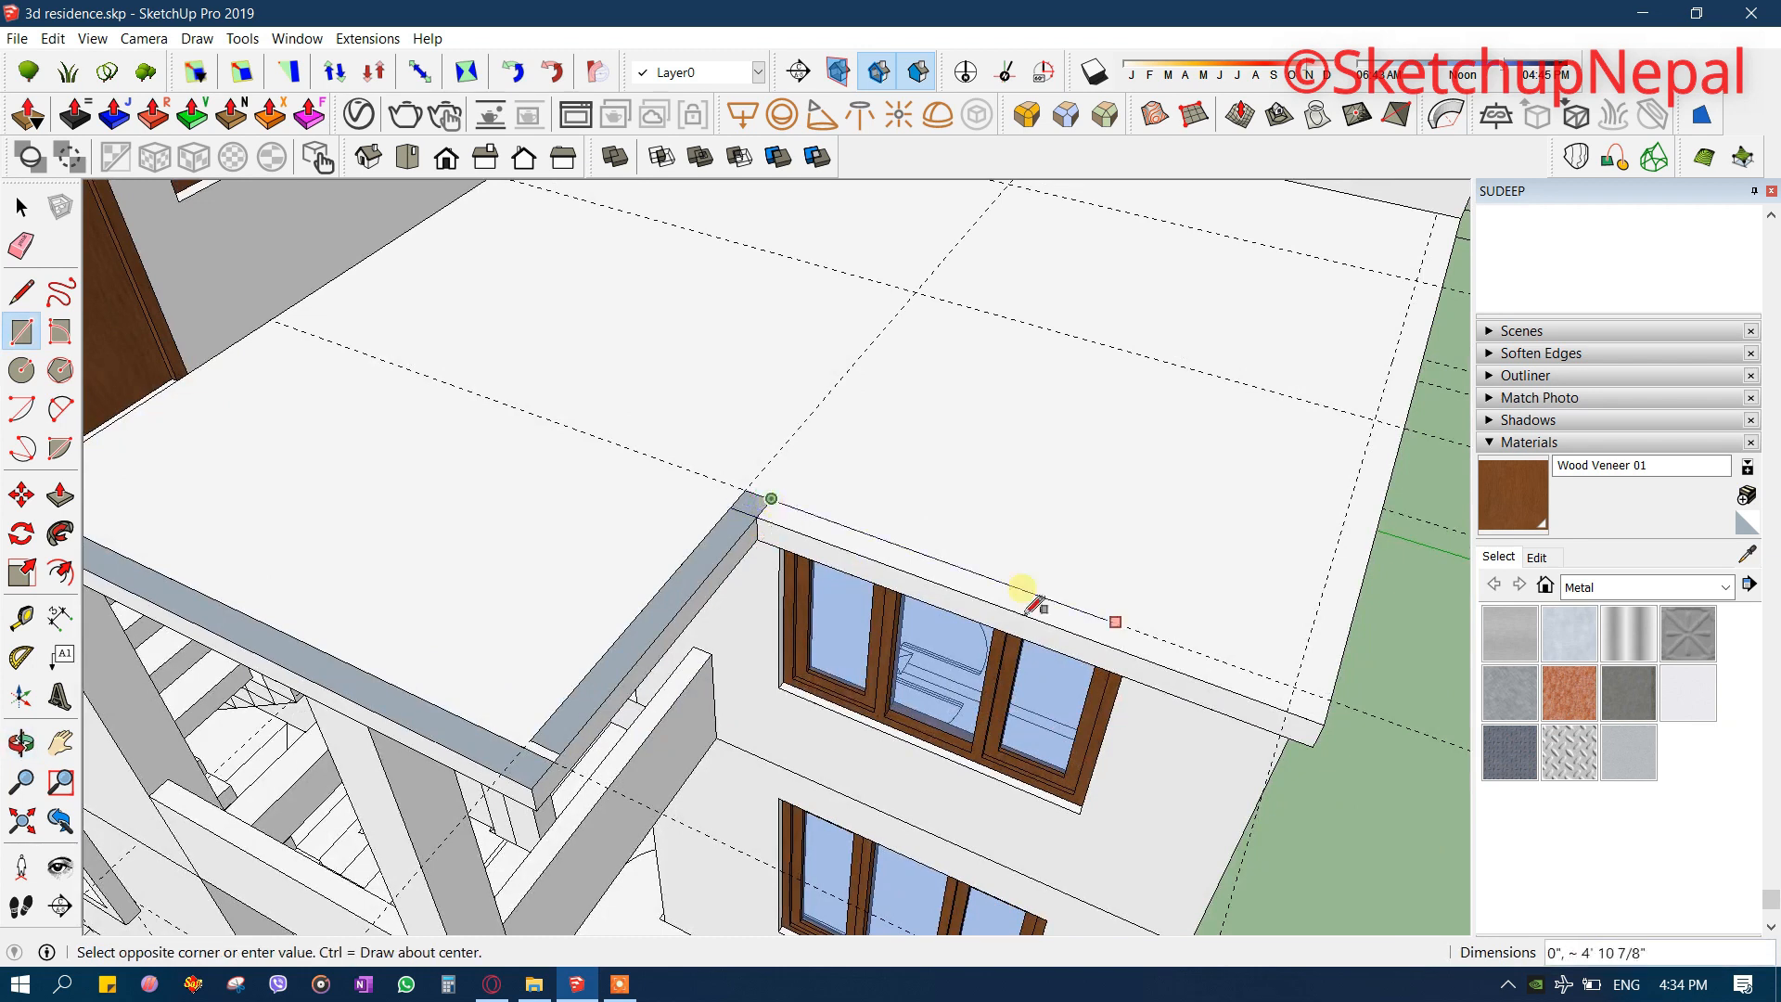
pyautogui.click(1326, 724)
pyautogui.moveTo(1326, 724); pyautogui.dragTo(852, 776, button='middle')
pyautogui.click(863, 787)
pyautogui.click(1153, 270)
pyautogui.press('space')
pyautogui.moveTo(1153, 270); pyautogui.dragTo(994, 665, button='middle')
# - Erase the dividing lines where the parapet strips meet at the corners beside and beyond the triple window
pyautogui.press('e')
pyautogui.scroll(5, 918, 663)
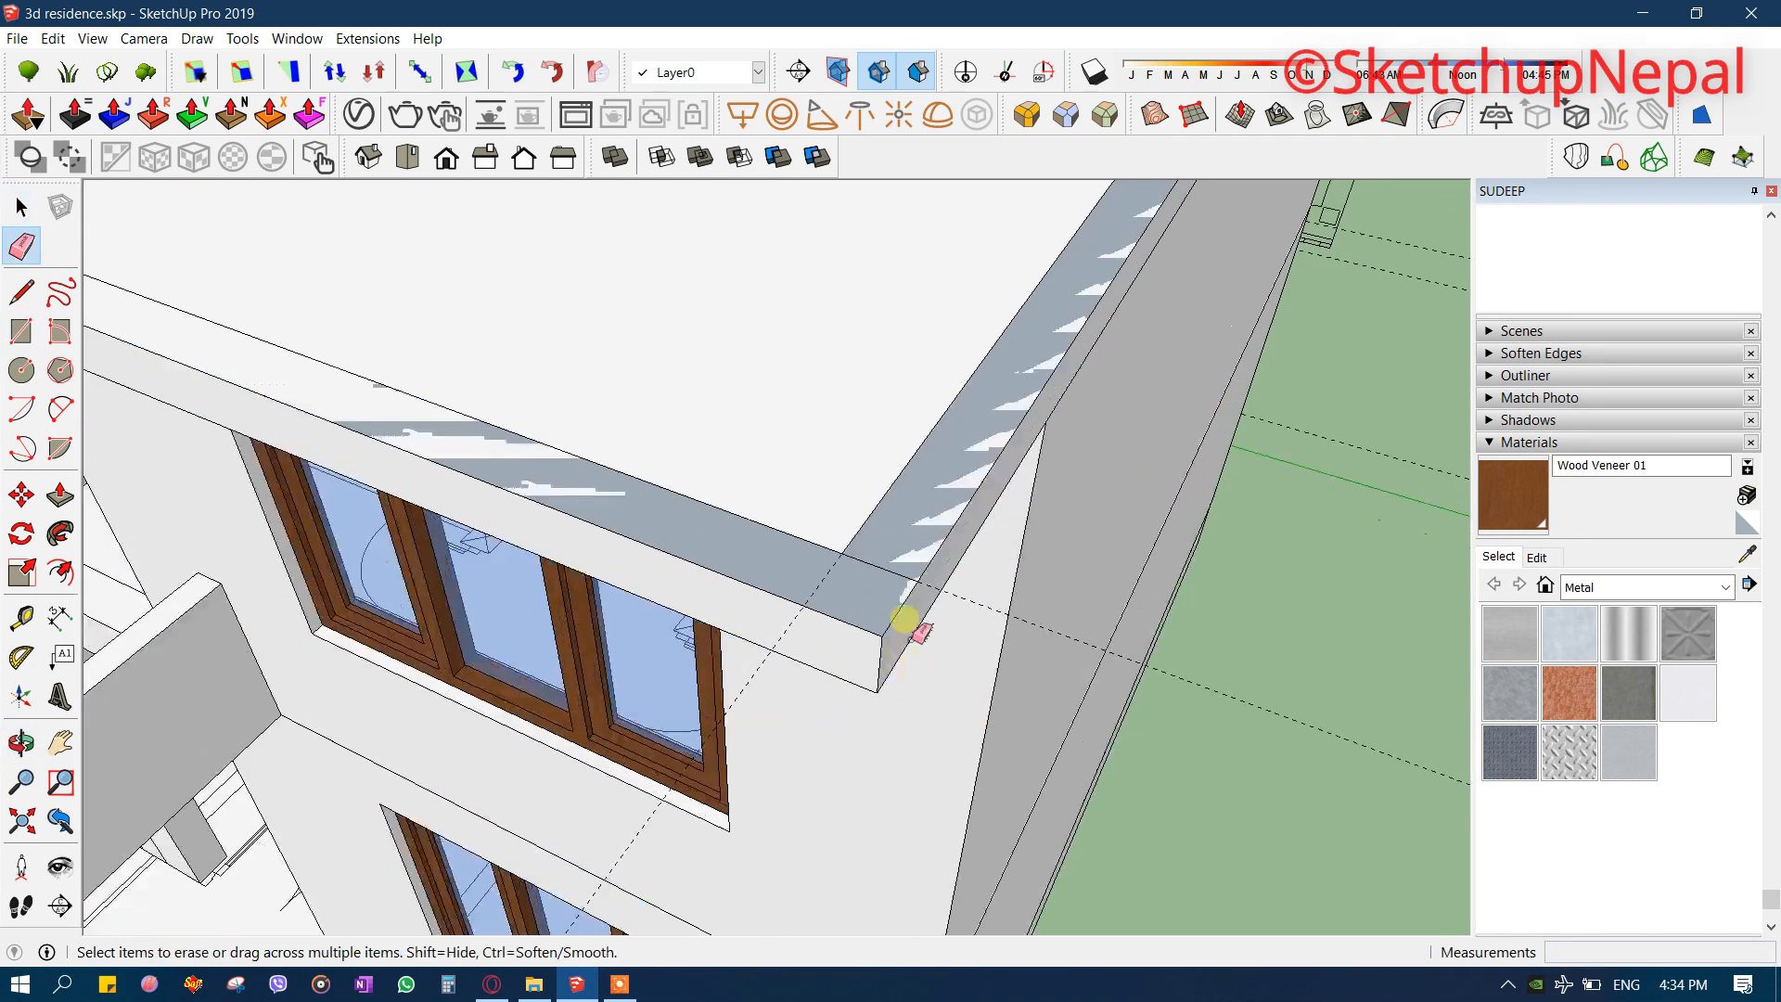
pyautogui.moveTo(886, 568); pyautogui.dragTo(645, 526, button='middle')
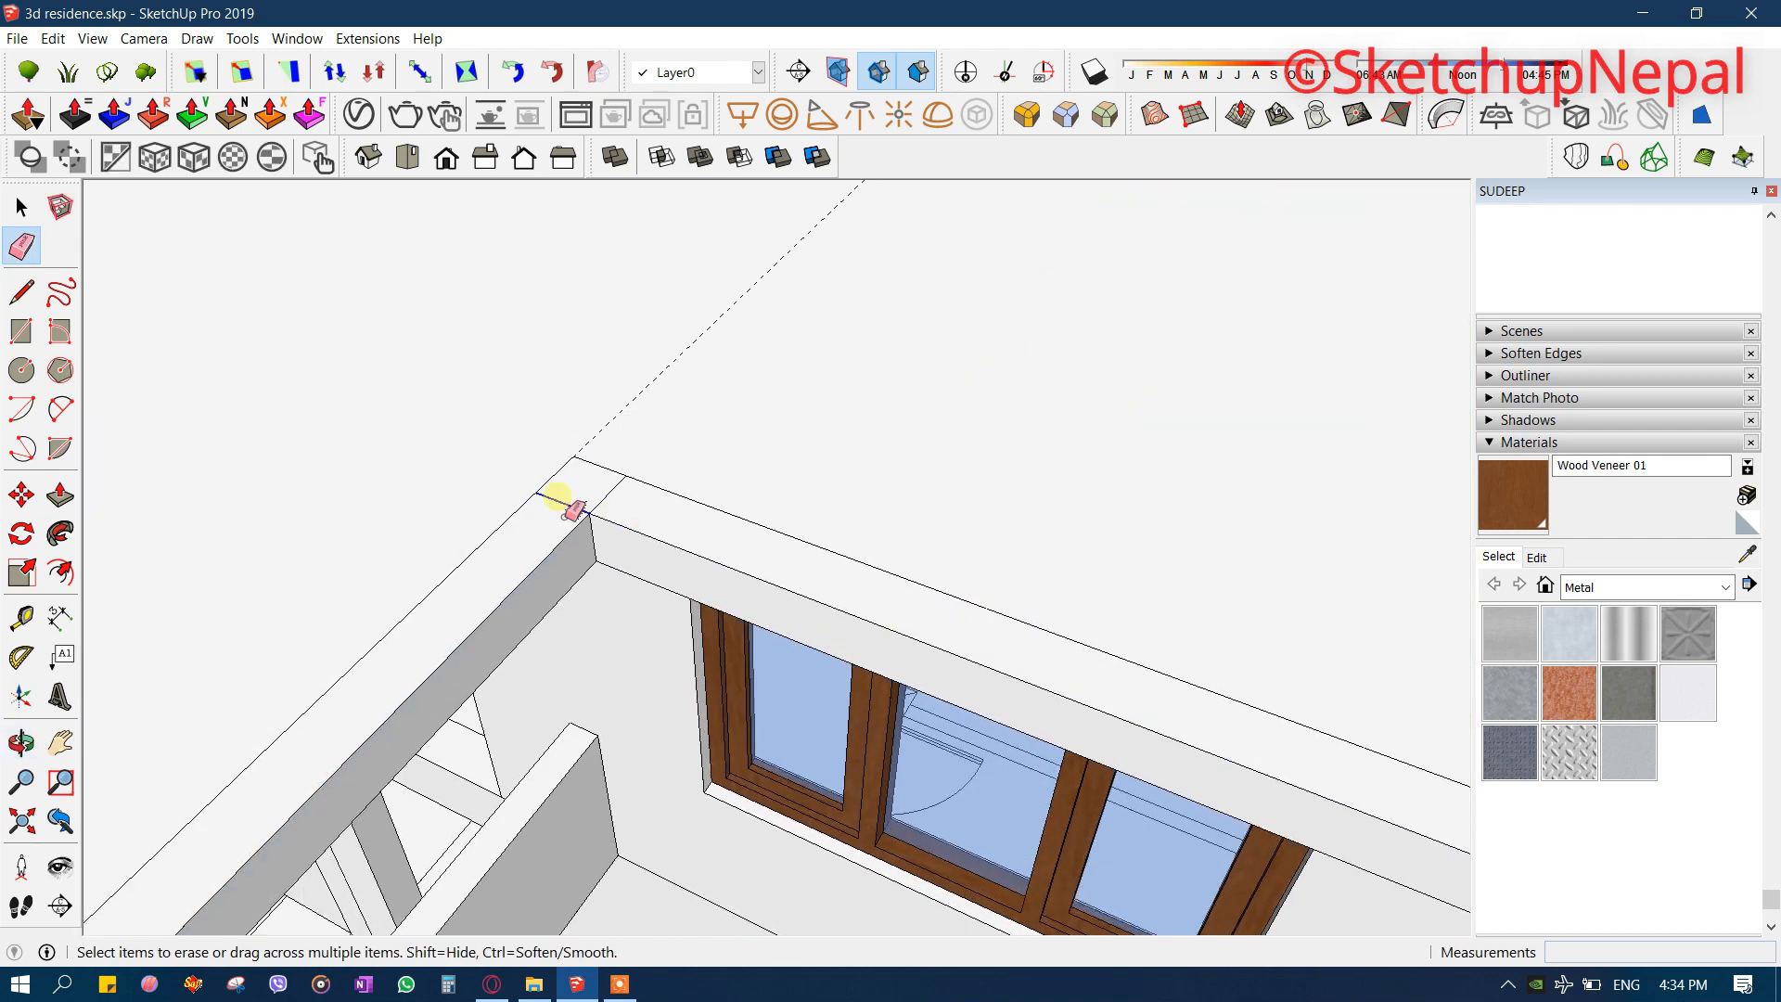
pyautogui.moveTo(616, 508); pyautogui.dragTo(662, 512)
pyautogui.scroll(-3, 763, 503)
pyautogui.moveTo(763, 503)
pyautogui.mouseDown(button='middle')
pyautogui.moveTo(633, 644)
pyautogui.moveTo(611, 710)
pyautogui.mouseUp(button='middle')
pyautogui.scroll(4, 612, 712)
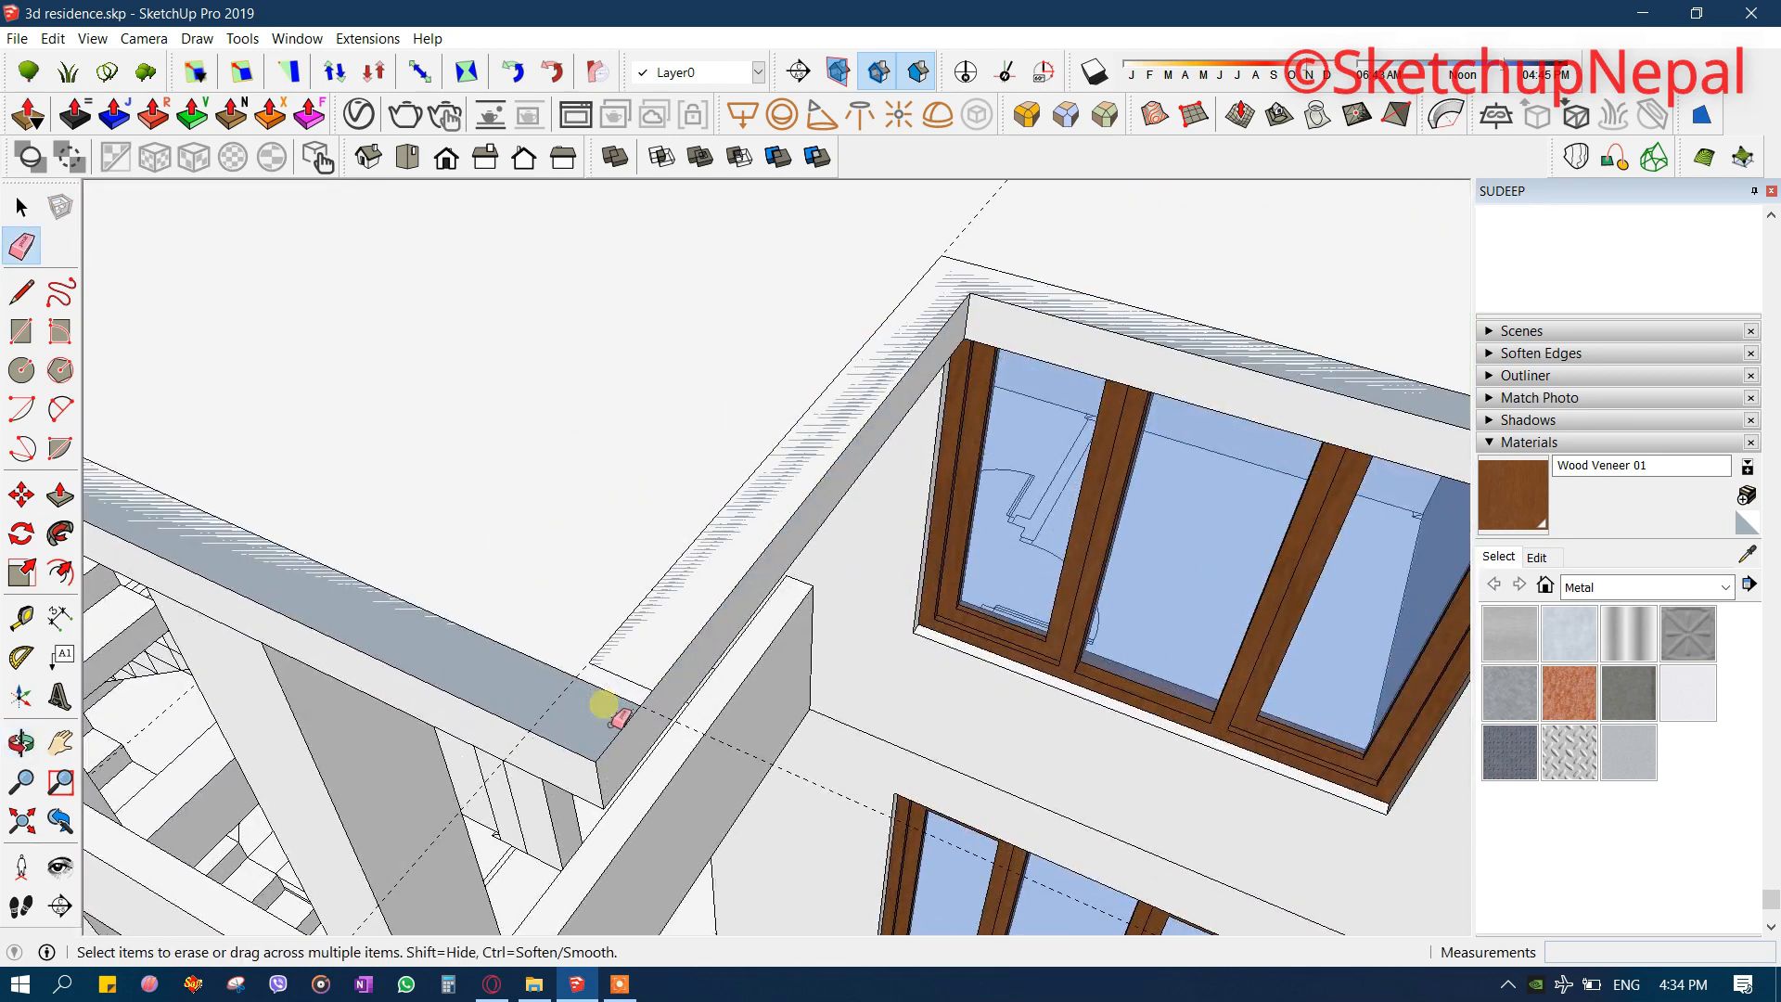
# - Move the short dividing edge onto the parapet outline's projecting corner and erase the line left there
pyautogui.press('space')
pyautogui.scroll(2, 620, 674)
pyautogui.press('m')
pyautogui.click(570, 655)
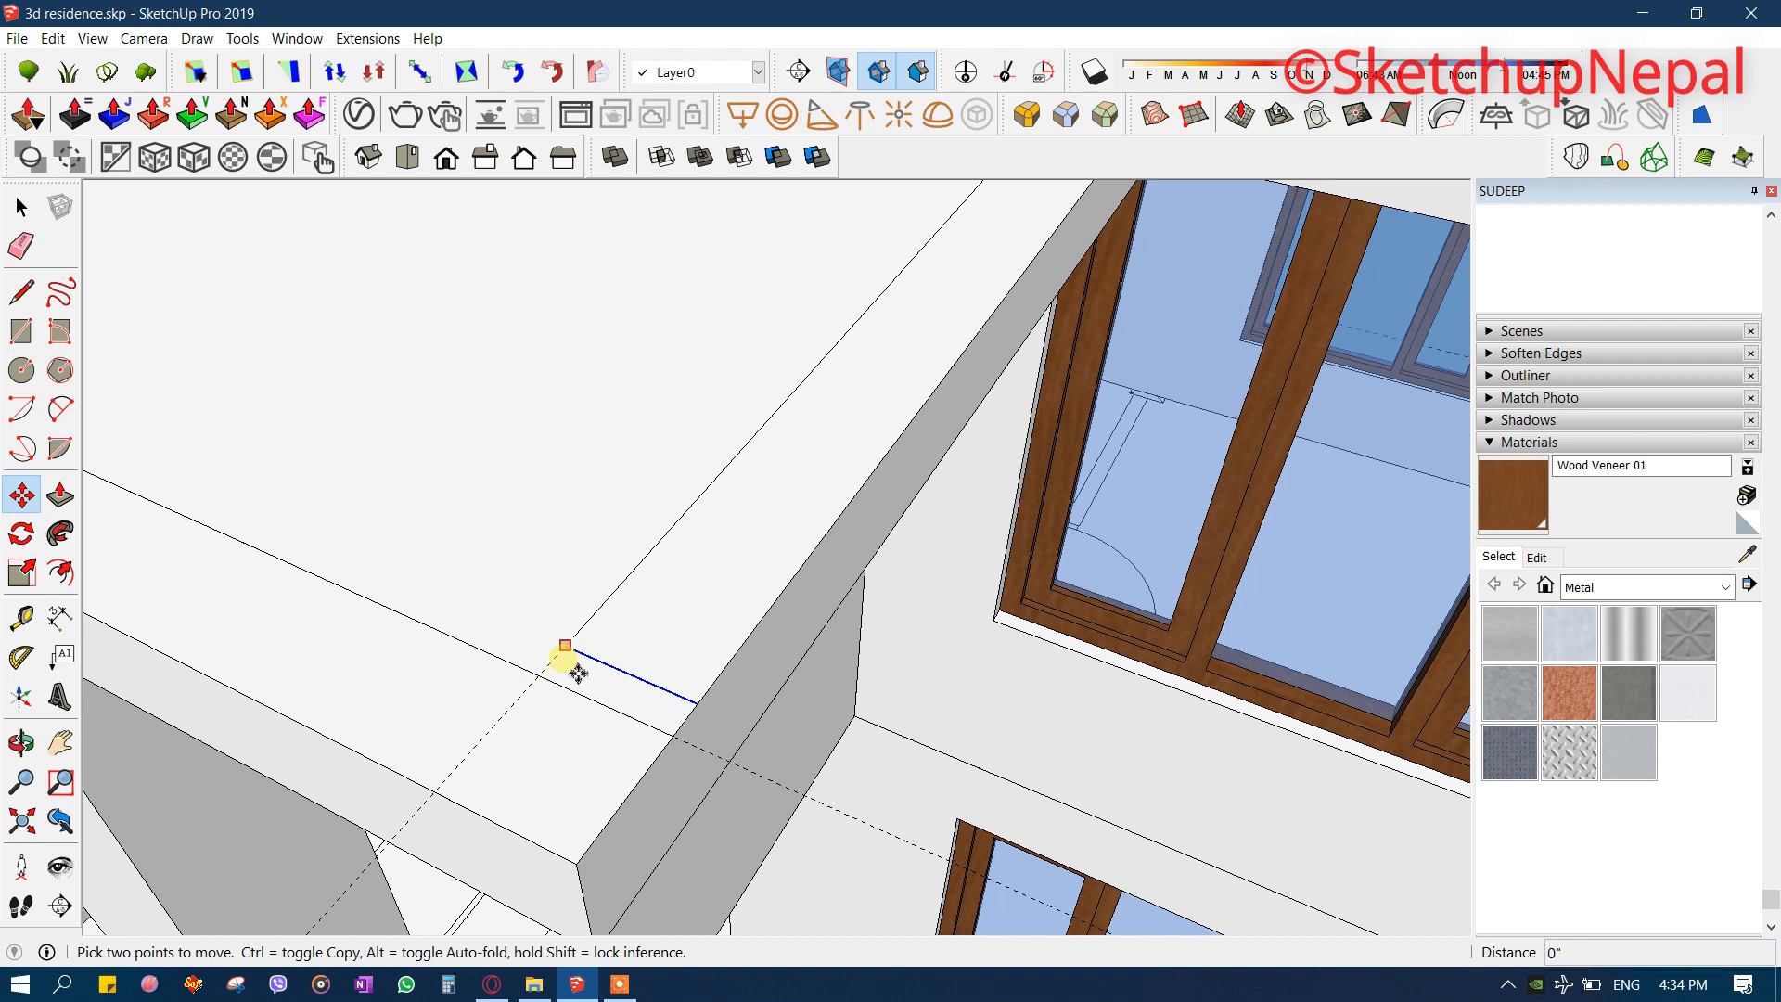
pyautogui.click(545, 681)
pyautogui.press('e')
pyautogui.click(599, 707)
# - Select the merged parapet strip and Push/Pull it up 2' 8"
pyautogui.press('space')
pyautogui.click(573, 721)
pyautogui.scroll(-6, 573, 721)
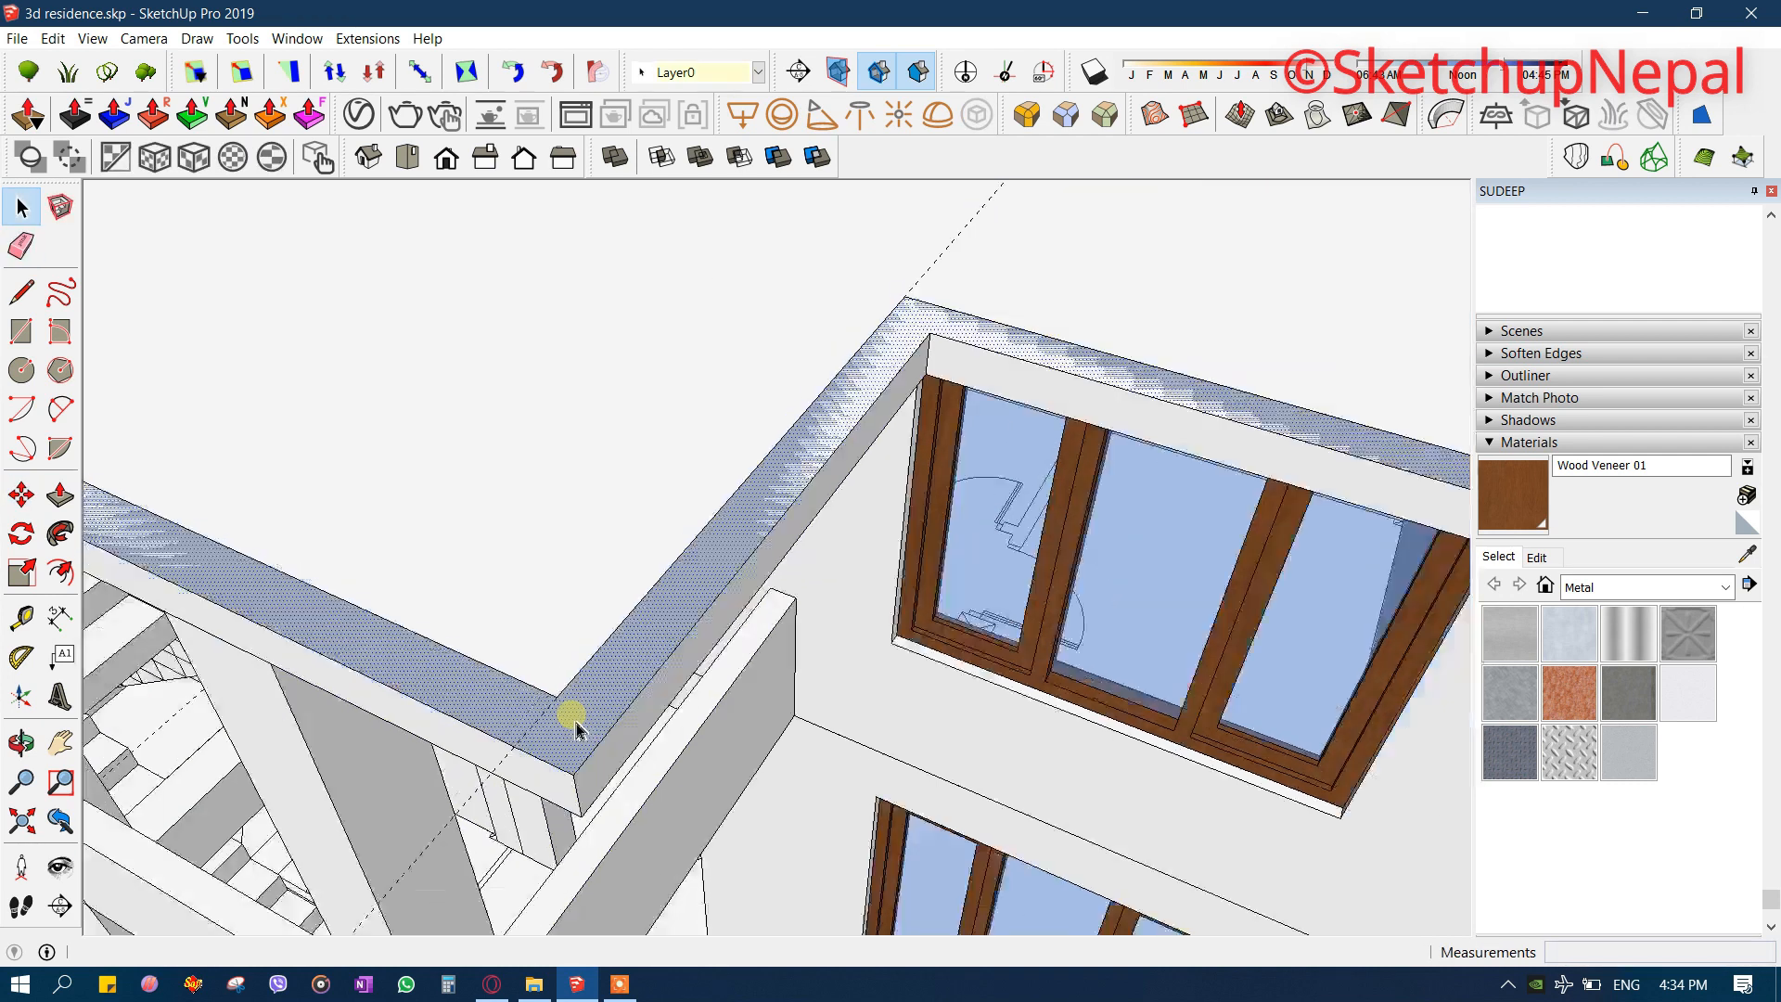
pyautogui.moveTo(573, 721)
pyautogui.mouseDown(button='middle')
pyautogui.moveTo(548, 598)
pyautogui.moveTo(688, 715)
pyautogui.moveTo(592, 733)
pyautogui.mouseUp(button='middle')
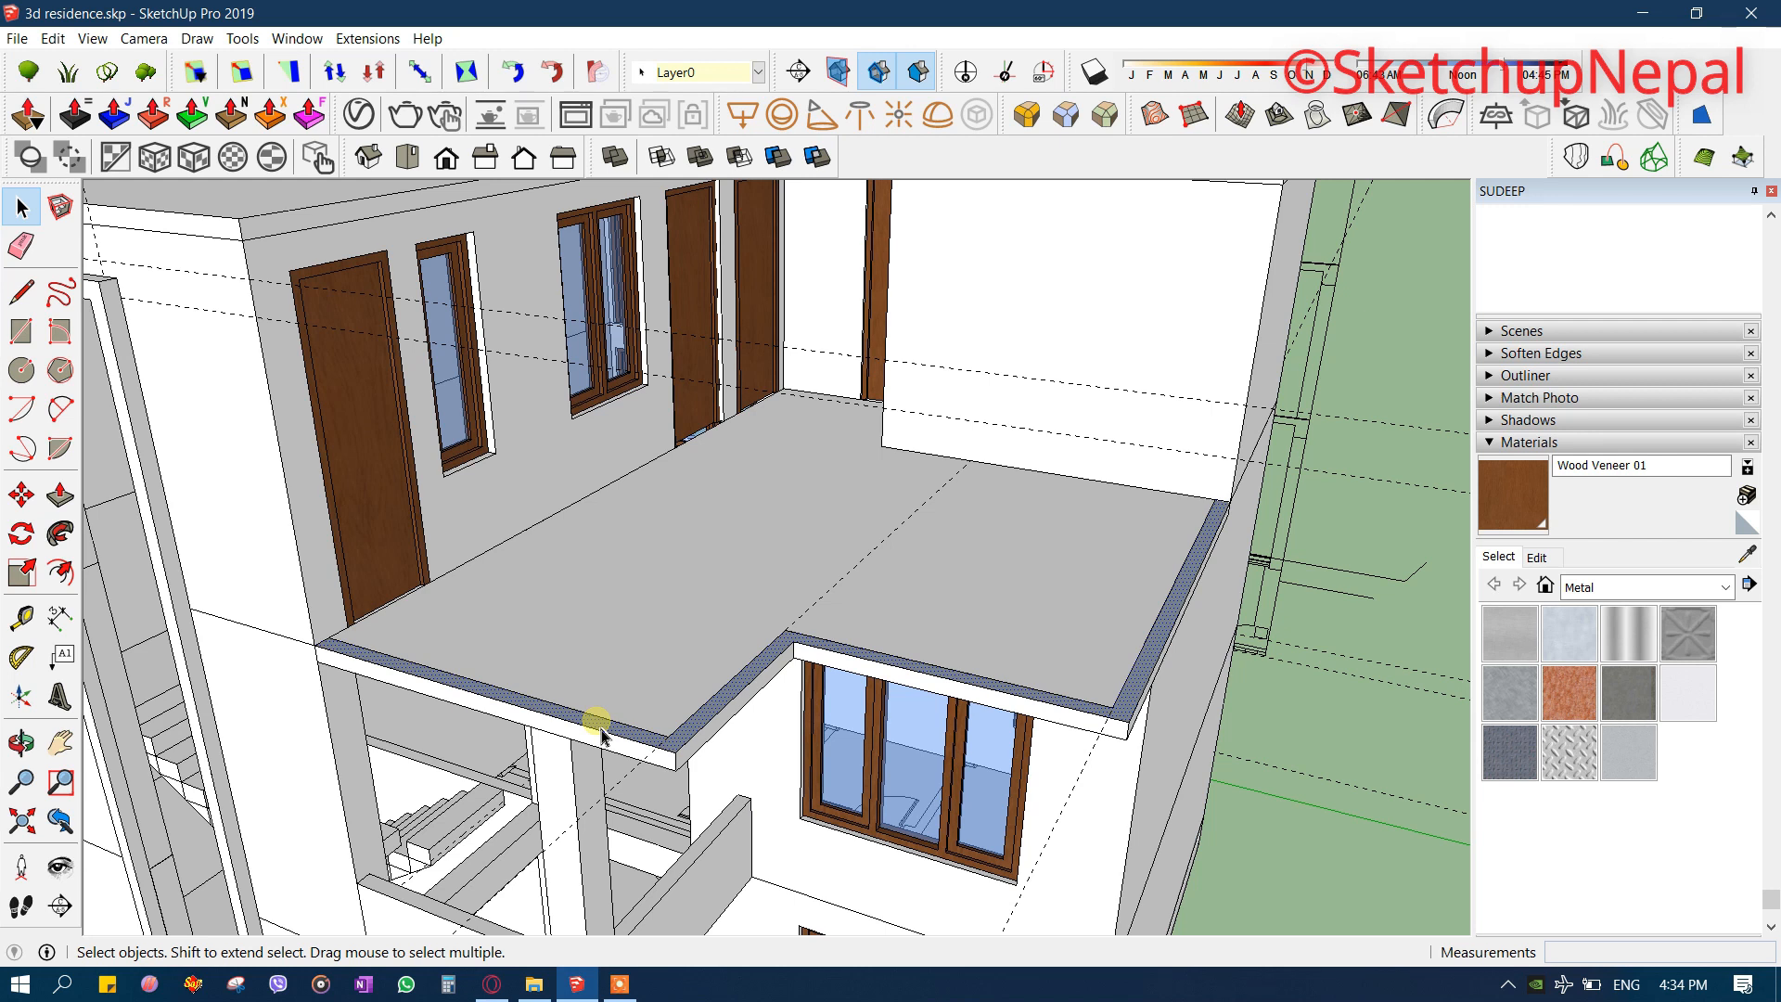
pyautogui.press('p')
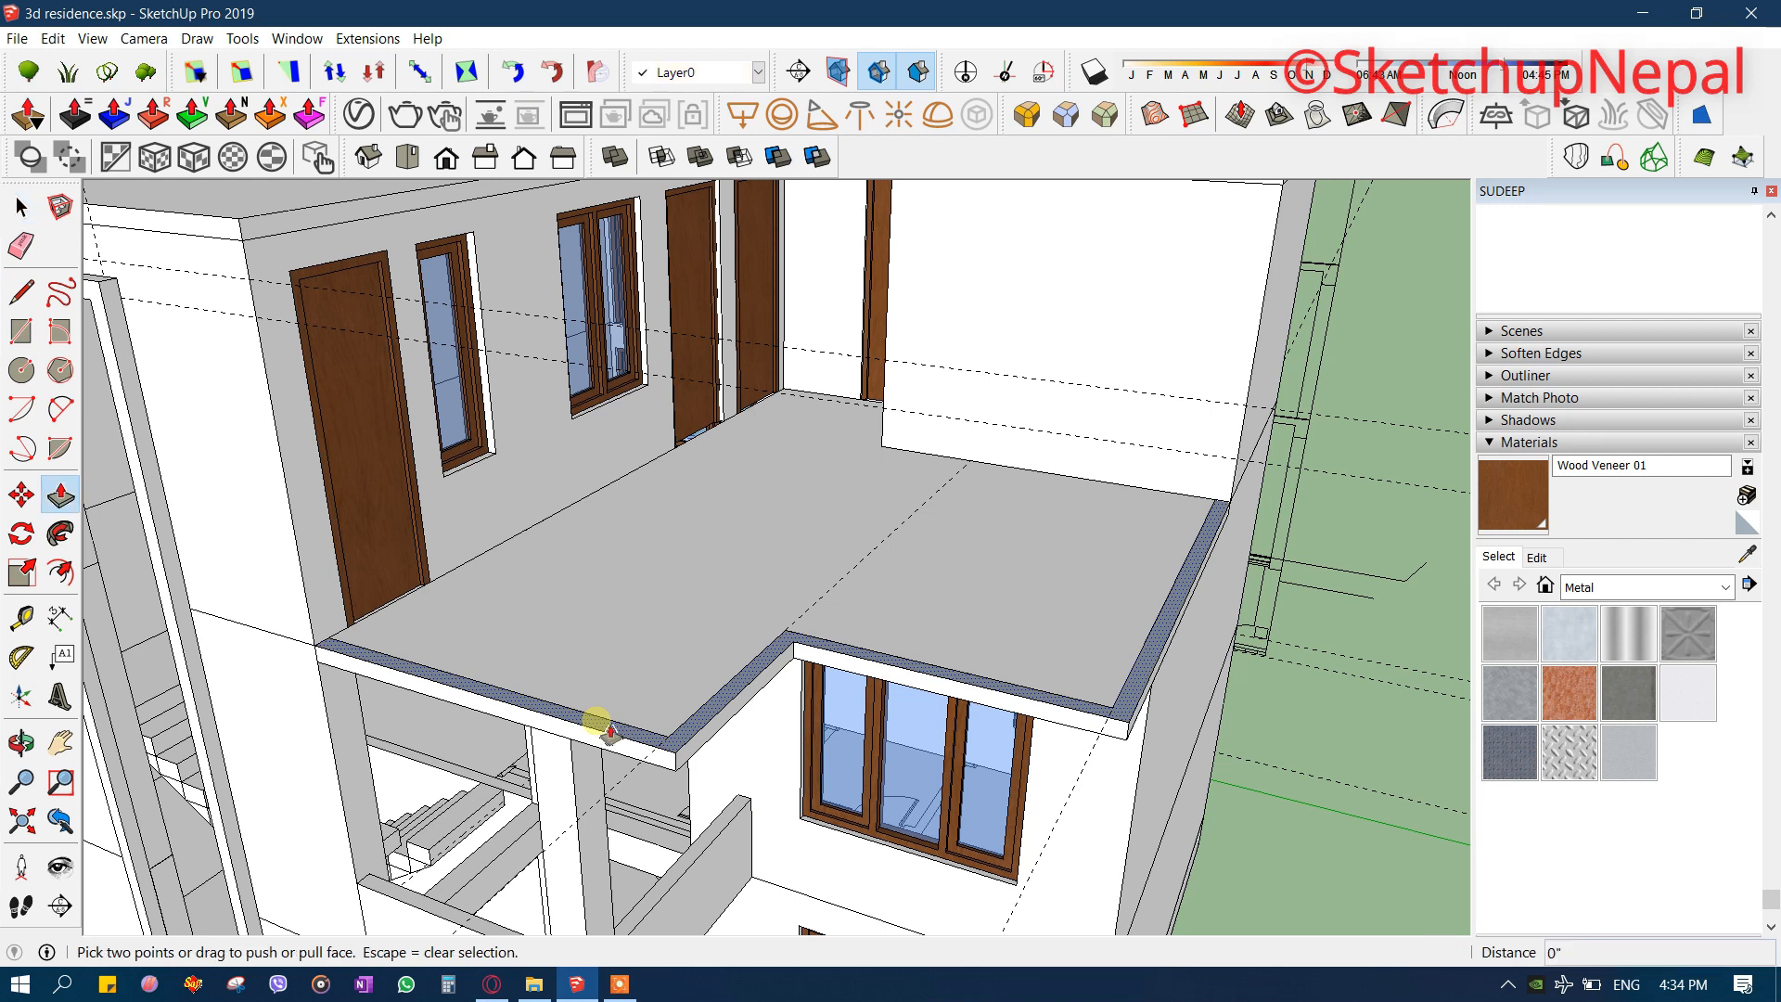
pyautogui.click(598, 717)
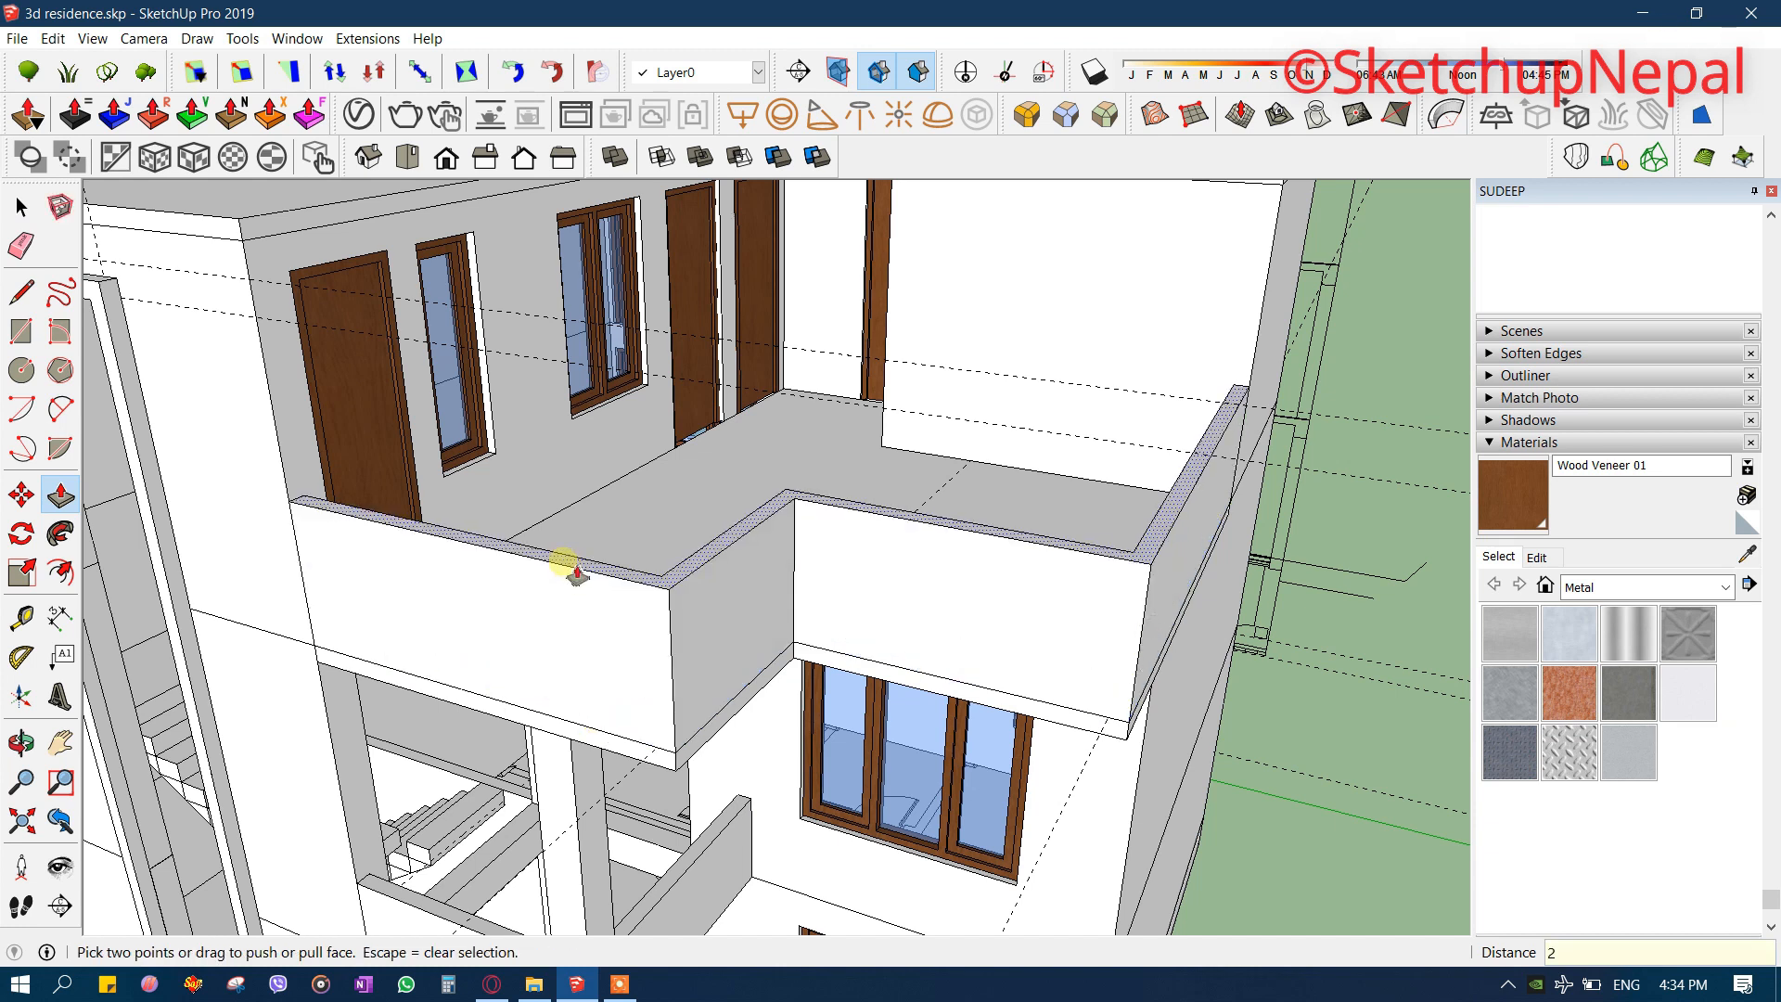
pyautogui.click(566, 565)
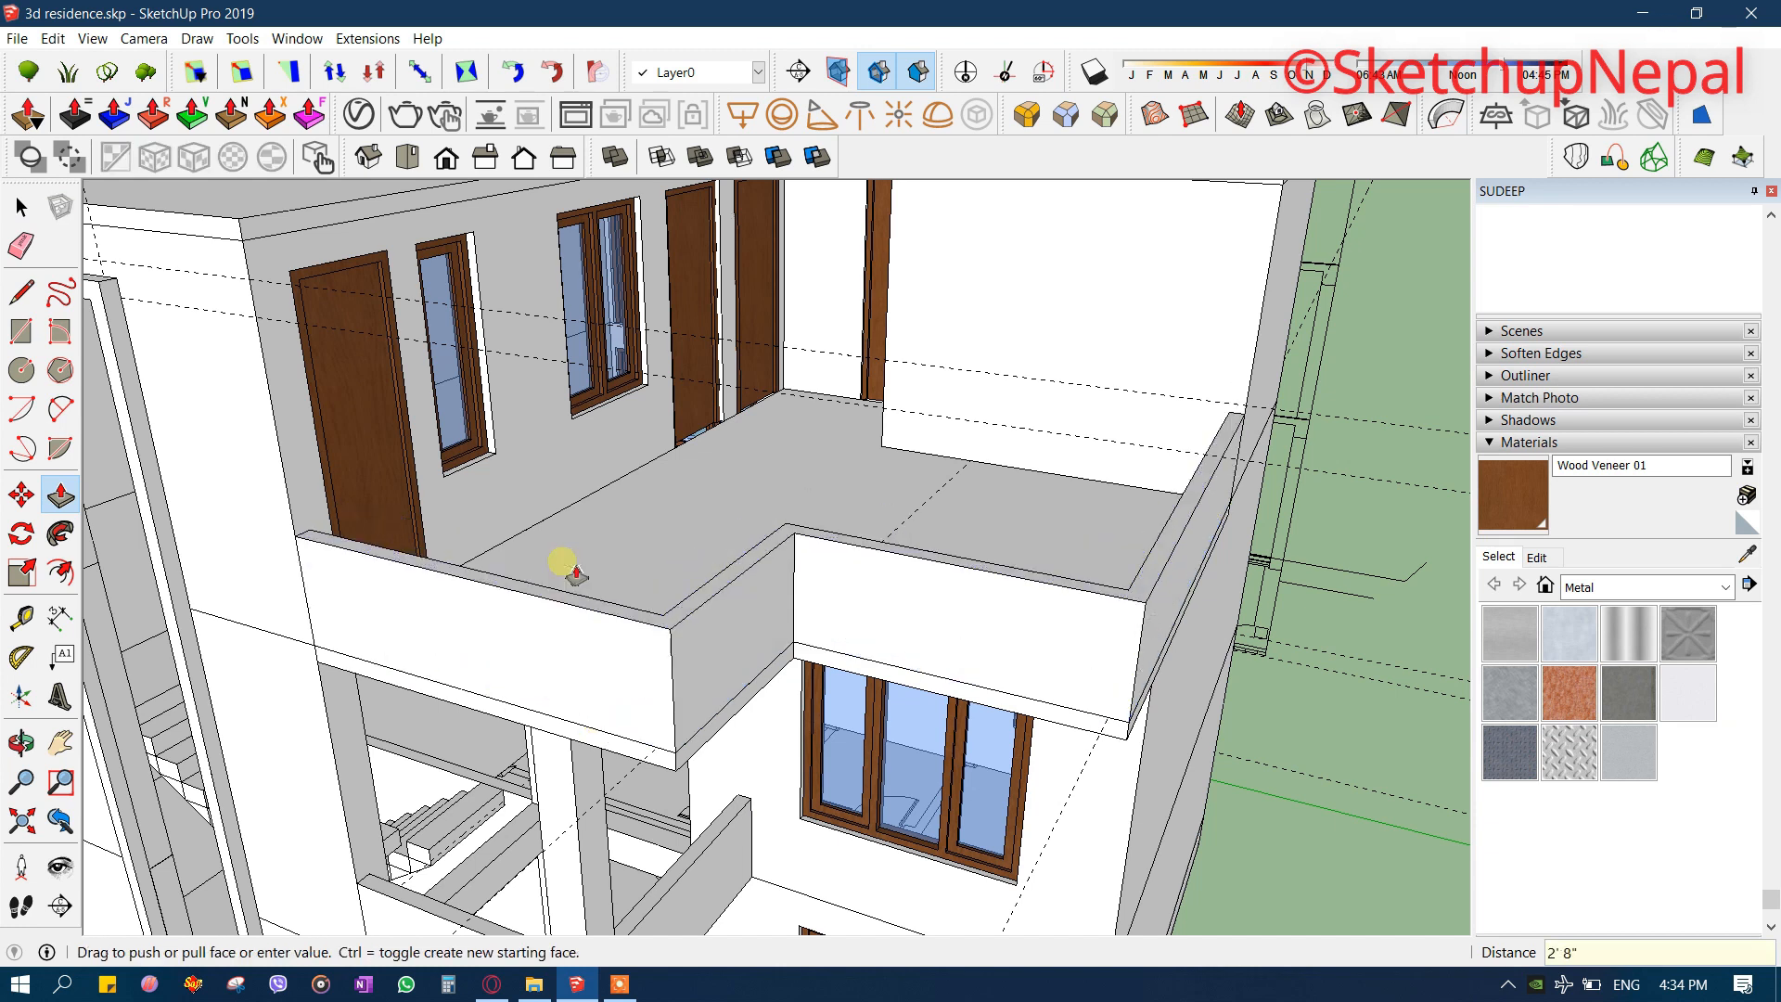
pyautogui.click(1102, 486)
# - Select all connected geometry of the terrace parapet wall and make it a group
pyautogui.scroll(-2, 1102, 501)
pyautogui.moveTo(1102, 503); pyautogui.dragTo(1021, 401, button='middle')
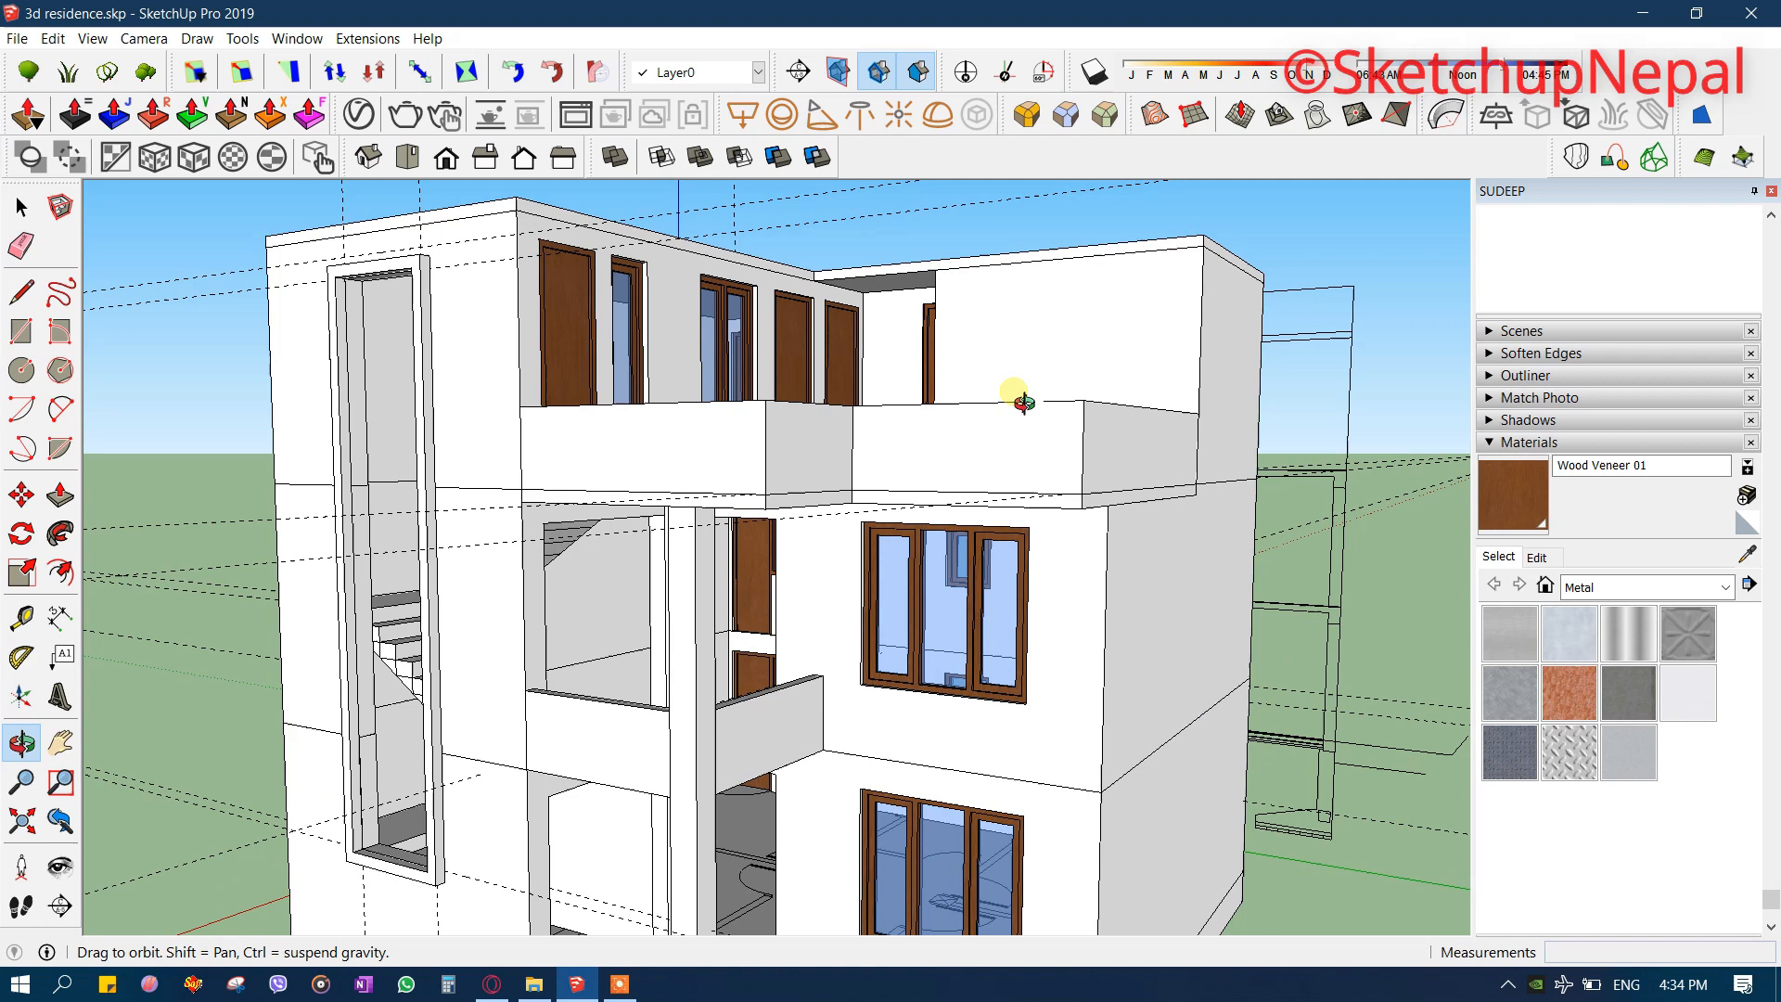
pyautogui.press('space')
pyautogui.scroll(3, 719, 489)
pyautogui.scroll(-1, 789, 475)
pyautogui.scroll(2, 820, 492)
pyautogui.scroll(-2, 824, 471)
pyautogui.tripleClick(827, 469)
pyautogui.moveTo(837, 461); pyautogui.dragTo(915, 565, button='middle')
pyautogui.scroll(-3, 909, 568)
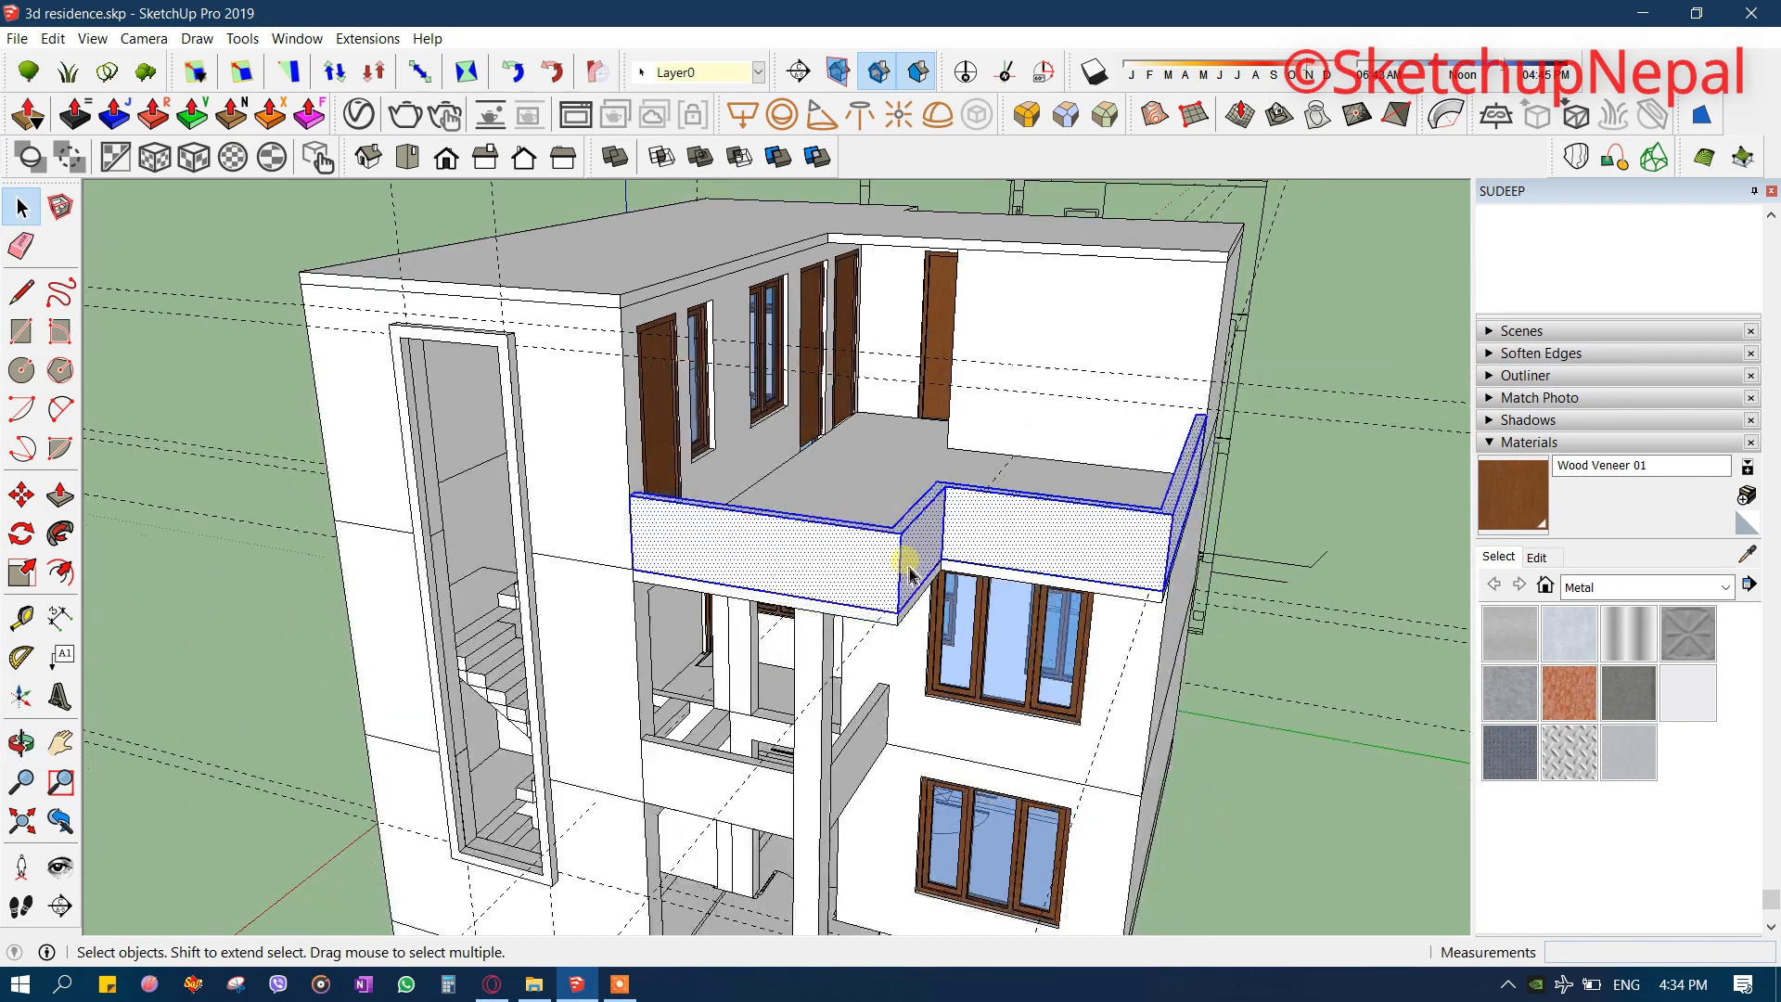
# - Try to move the grouped parapet wall upward off the terrace slab
pyautogui.press('m')
pyautogui.click(1011, 550)
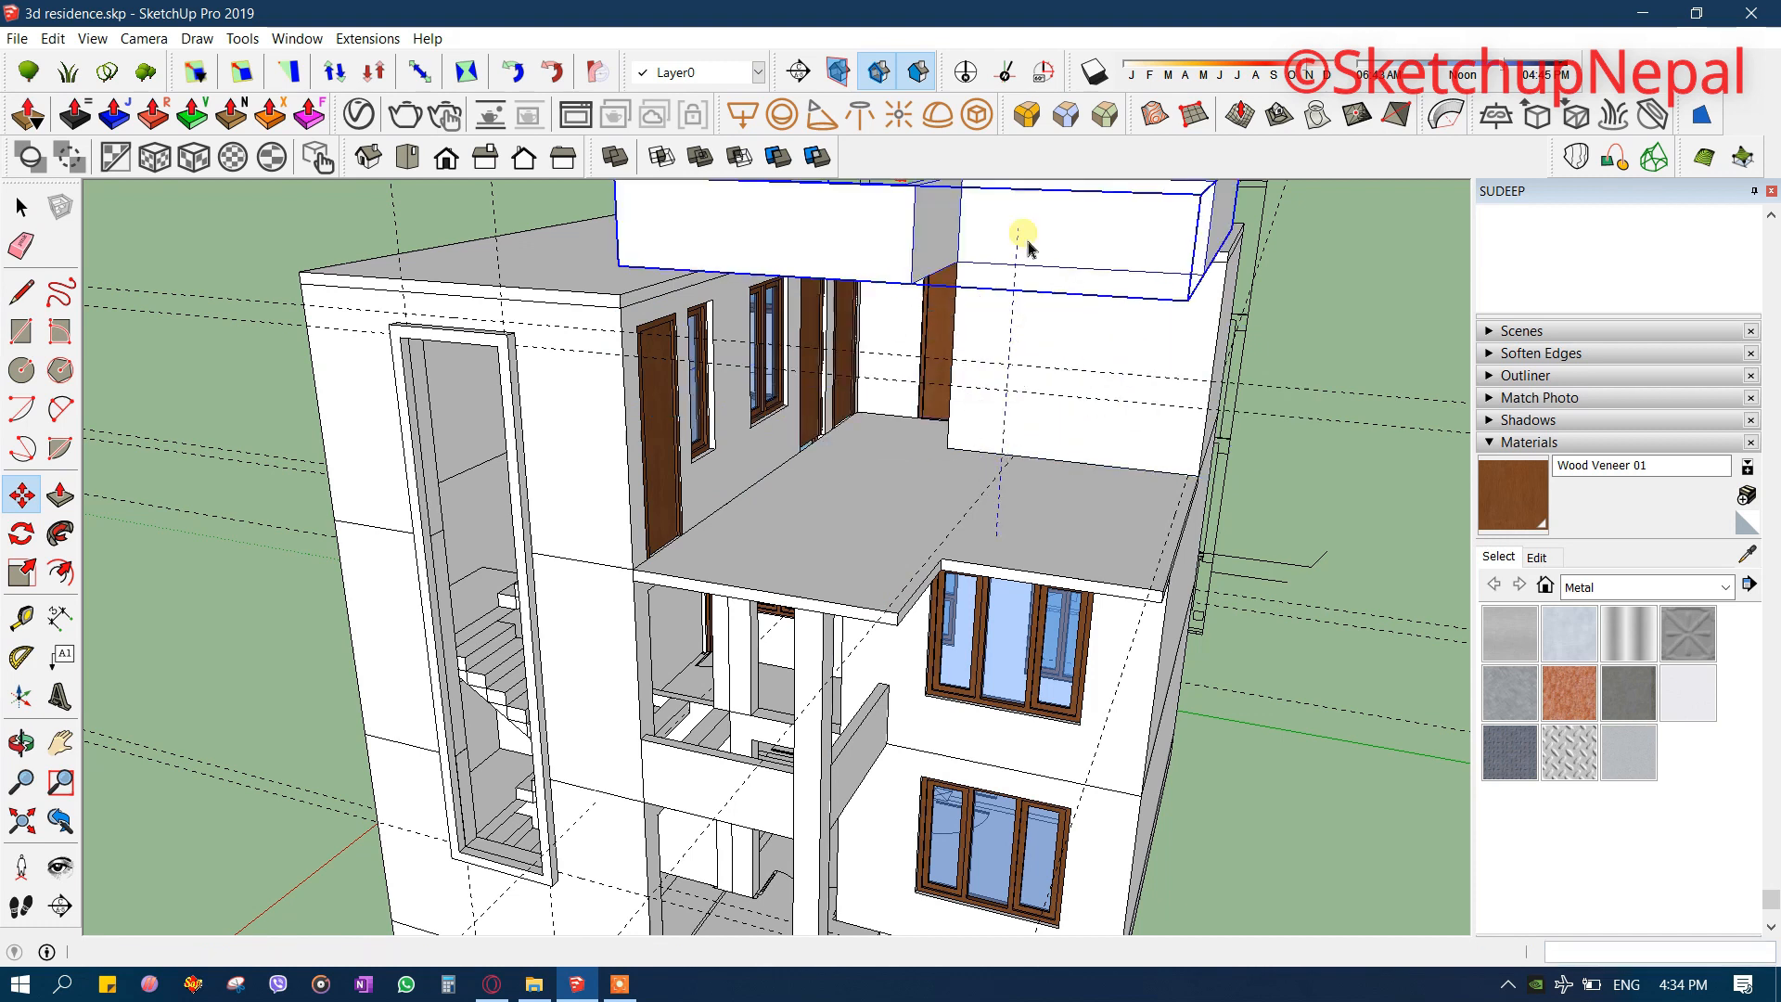
pyautogui.press('space')
pyautogui.moveTo(1011, 292); pyautogui.dragTo(473, 557, button='middle')
pyautogui.scroll(3, 330, 442)
pyautogui.press('m')
pyautogui.click(525, 480)
pyautogui.press('Escape')
pyautogui.moveTo(422, 390); pyautogui.dragTo(944, 472, button='middle')
pyautogui.scroll(-3, 1176, 421)
pyautogui.moveTo(1176, 421); pyautogui.dragTo(823, 356, button='middle')
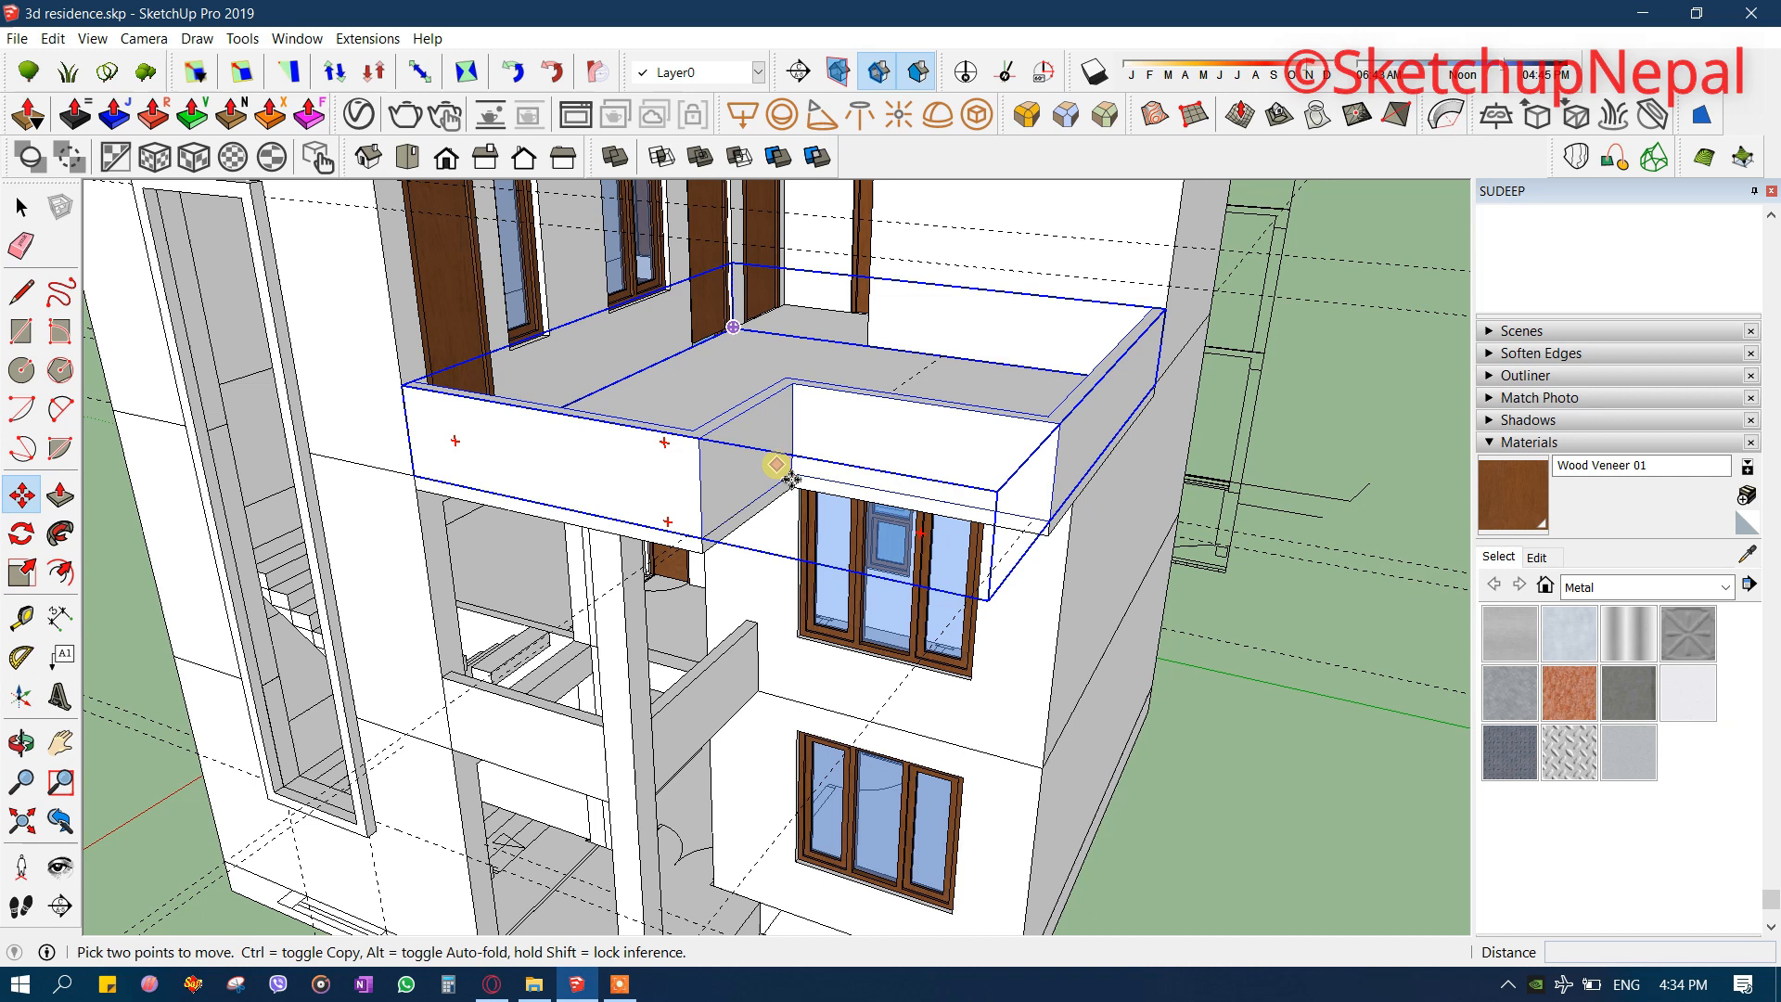
pyautogui.moveTo(777, 548); pyautogui.dragTo(864, 497, button='middle')
pyautogui.scroll(-3, 868, 484)
pyautogui.press('space')
# - Draw a small circle on the terrace floor near the blank side wall and select it
pyautogui.moveTo(1150, 278); pyautogui.dragTo(1026, 625, button='middle')
pyautogui.scroll(3, 930, 615)
pyautogui.scroll(3, 921, 699)
pyautogui.press('c')
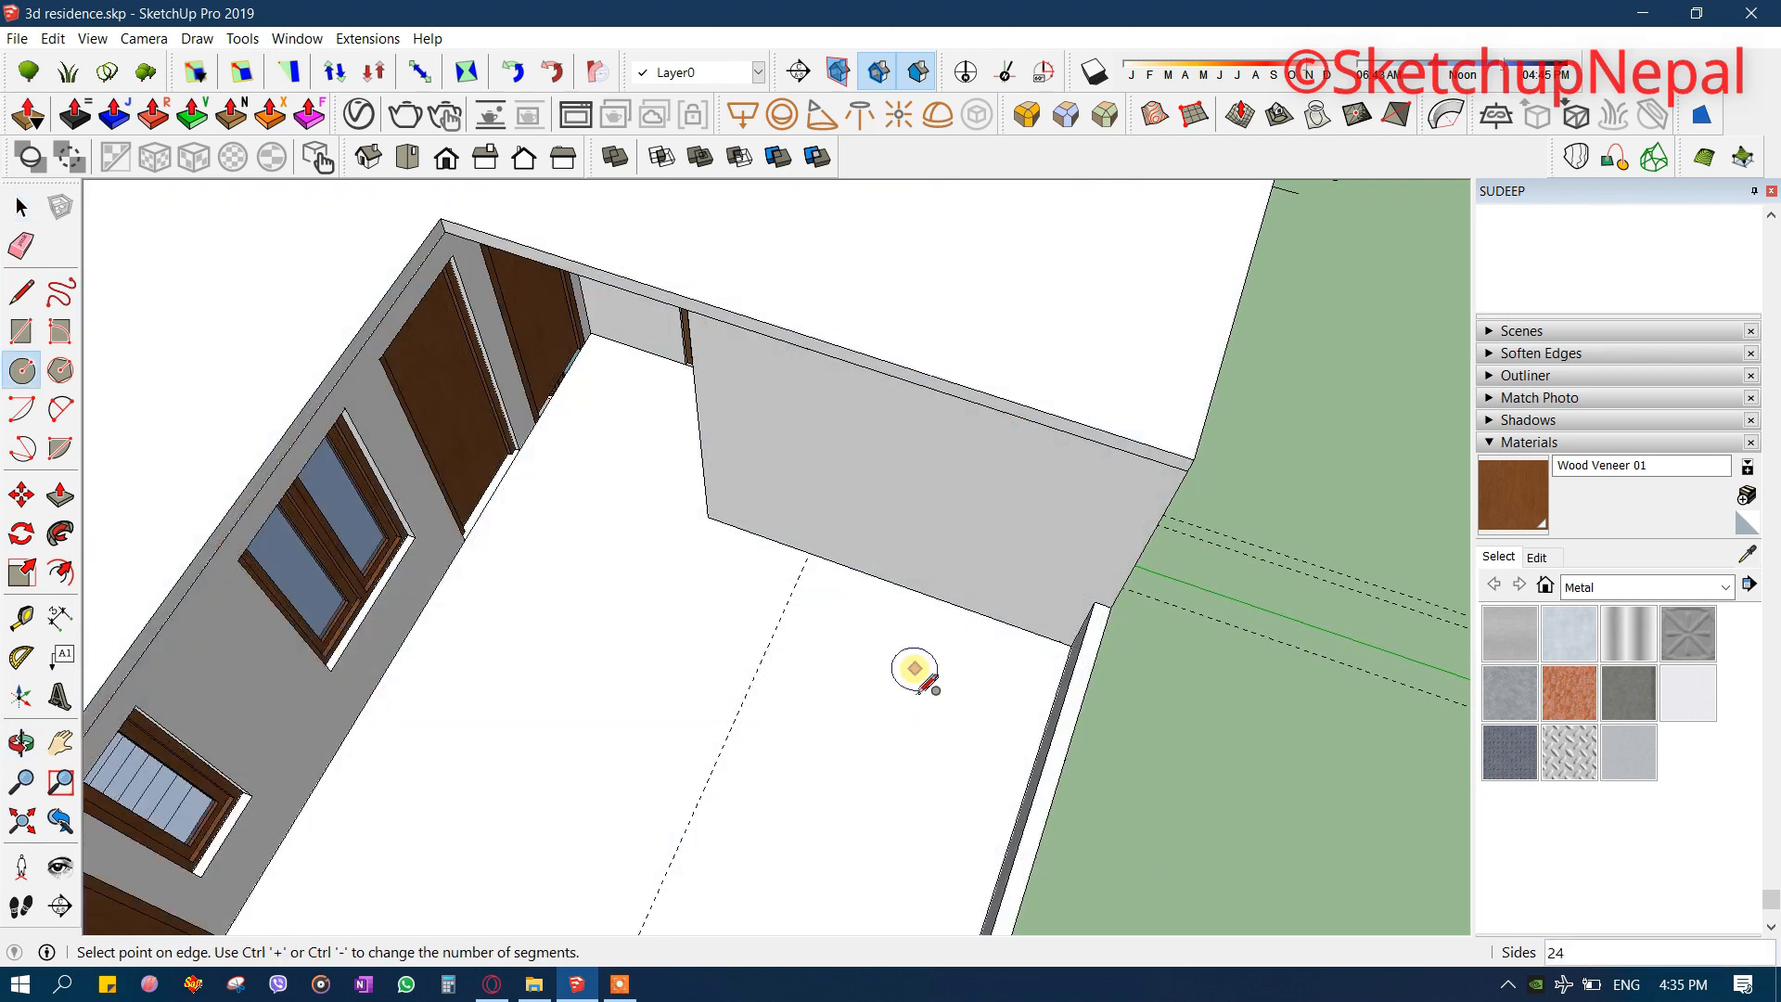
pyautogui.click(915, 670)
pyautogui.click(977, 684)
pyautogui.press('space')
pyautogui.click(928, 706)
# - Open the roof slab for editing and Push/Pull its edge face above the terrace doors and windows outward by 2' 6"
pyautogui.moveTo(929, 705)
pyautogui.mouseDown(button='middle')
pyautogui.moveTo(906, 491)
pyautogui.moveTo(755, 449)
pyautogui.moveTo(990, 482)
pyautogui.mouseUp(button='middle')
pyautogui.scroll(-3, 1094, 660)
pyautogui.scroll(3, 784, 455)
pyautogui.click(849, 481)
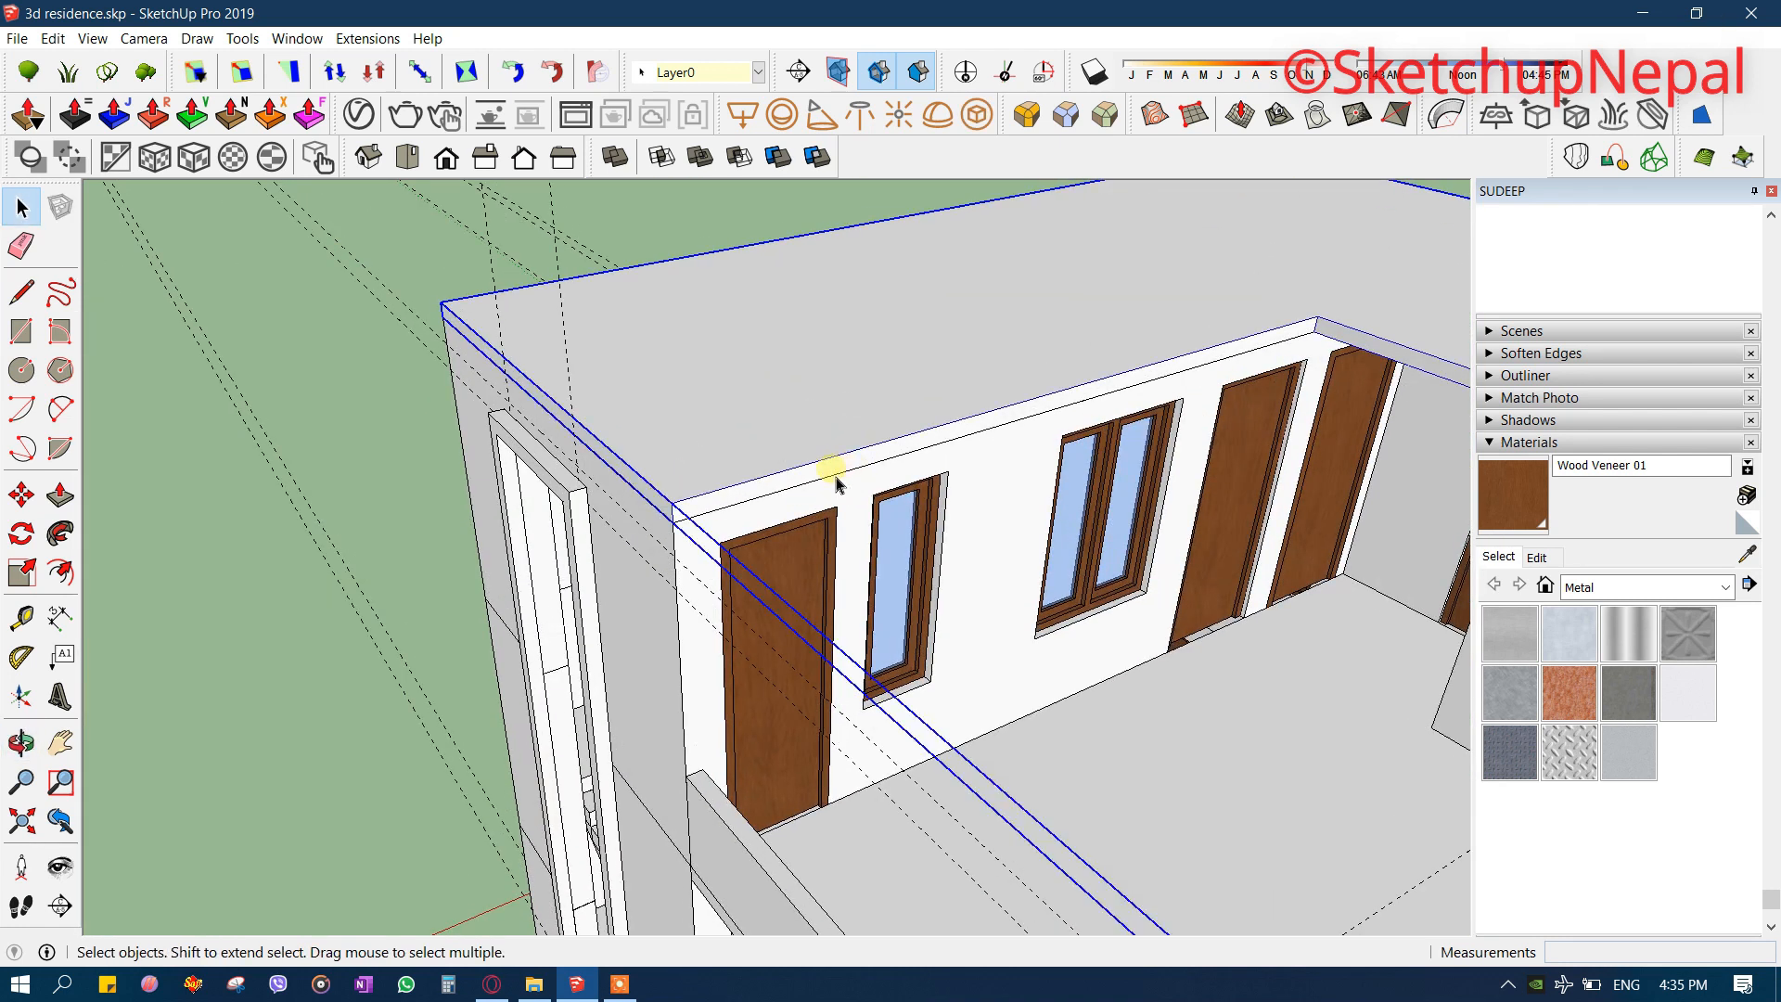
pyautogui.doubleClick(826, 481)
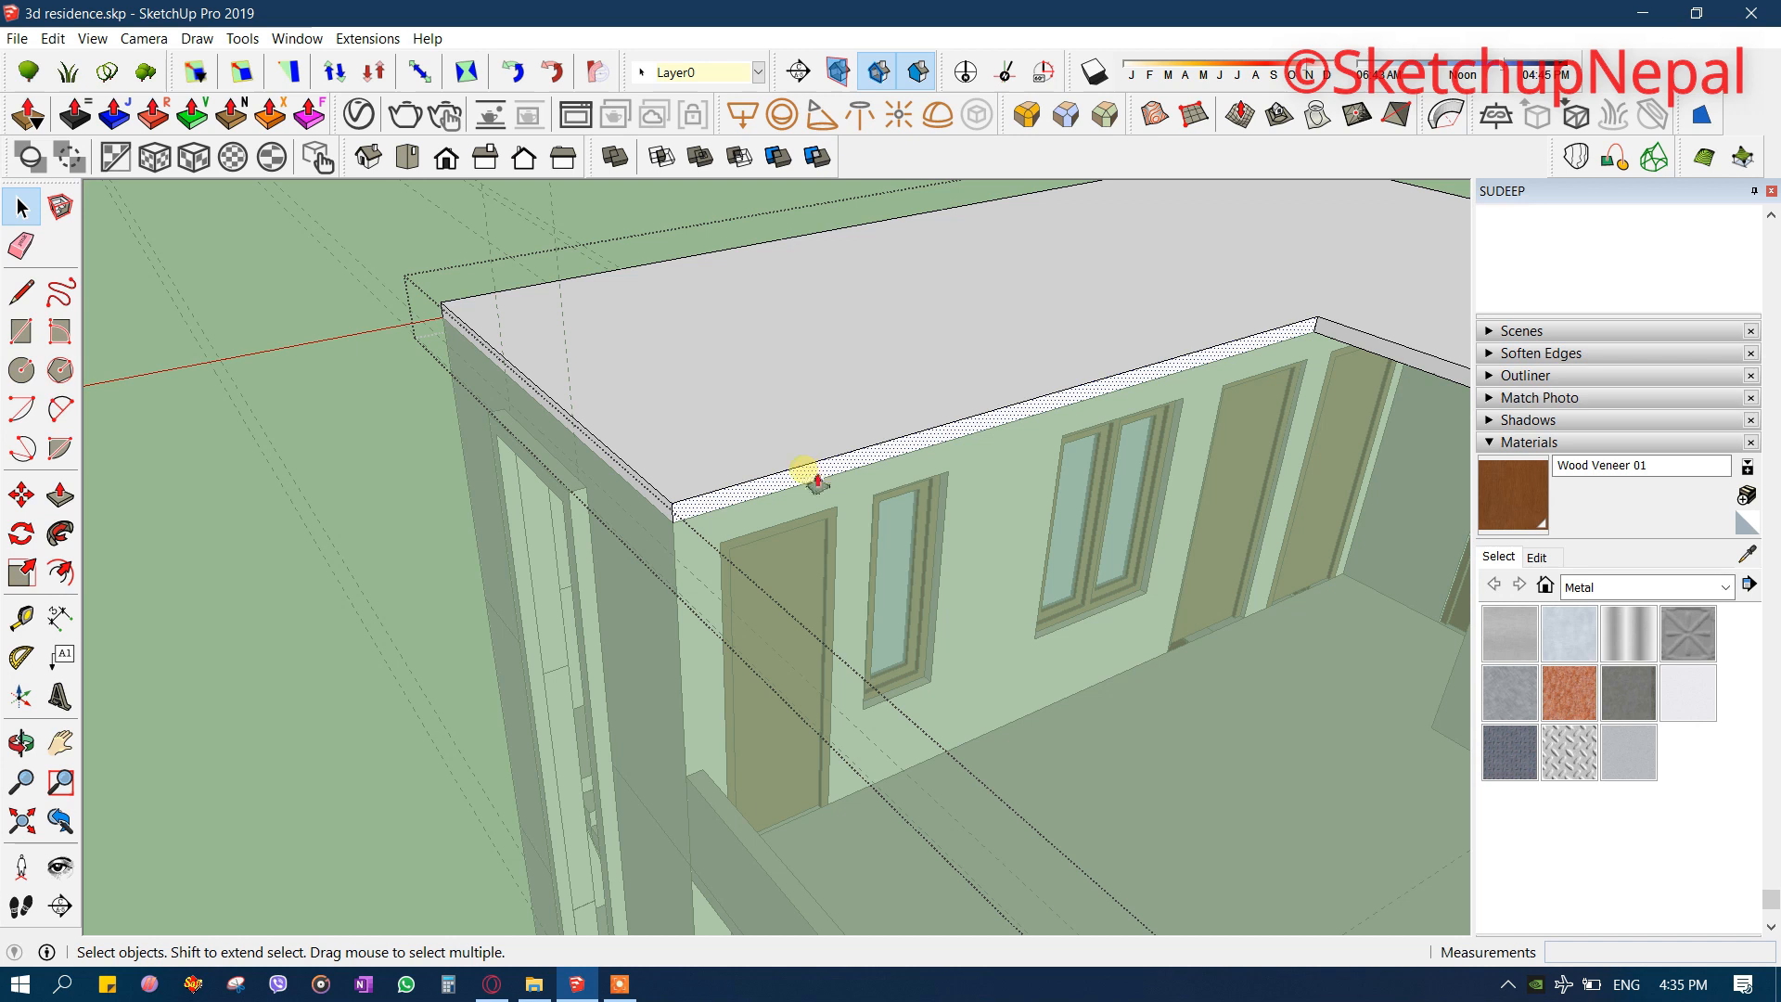
pyautogui.press('p')
pyautogui.moveTo(817, 483); pyautogui.dragTo(872, 538)
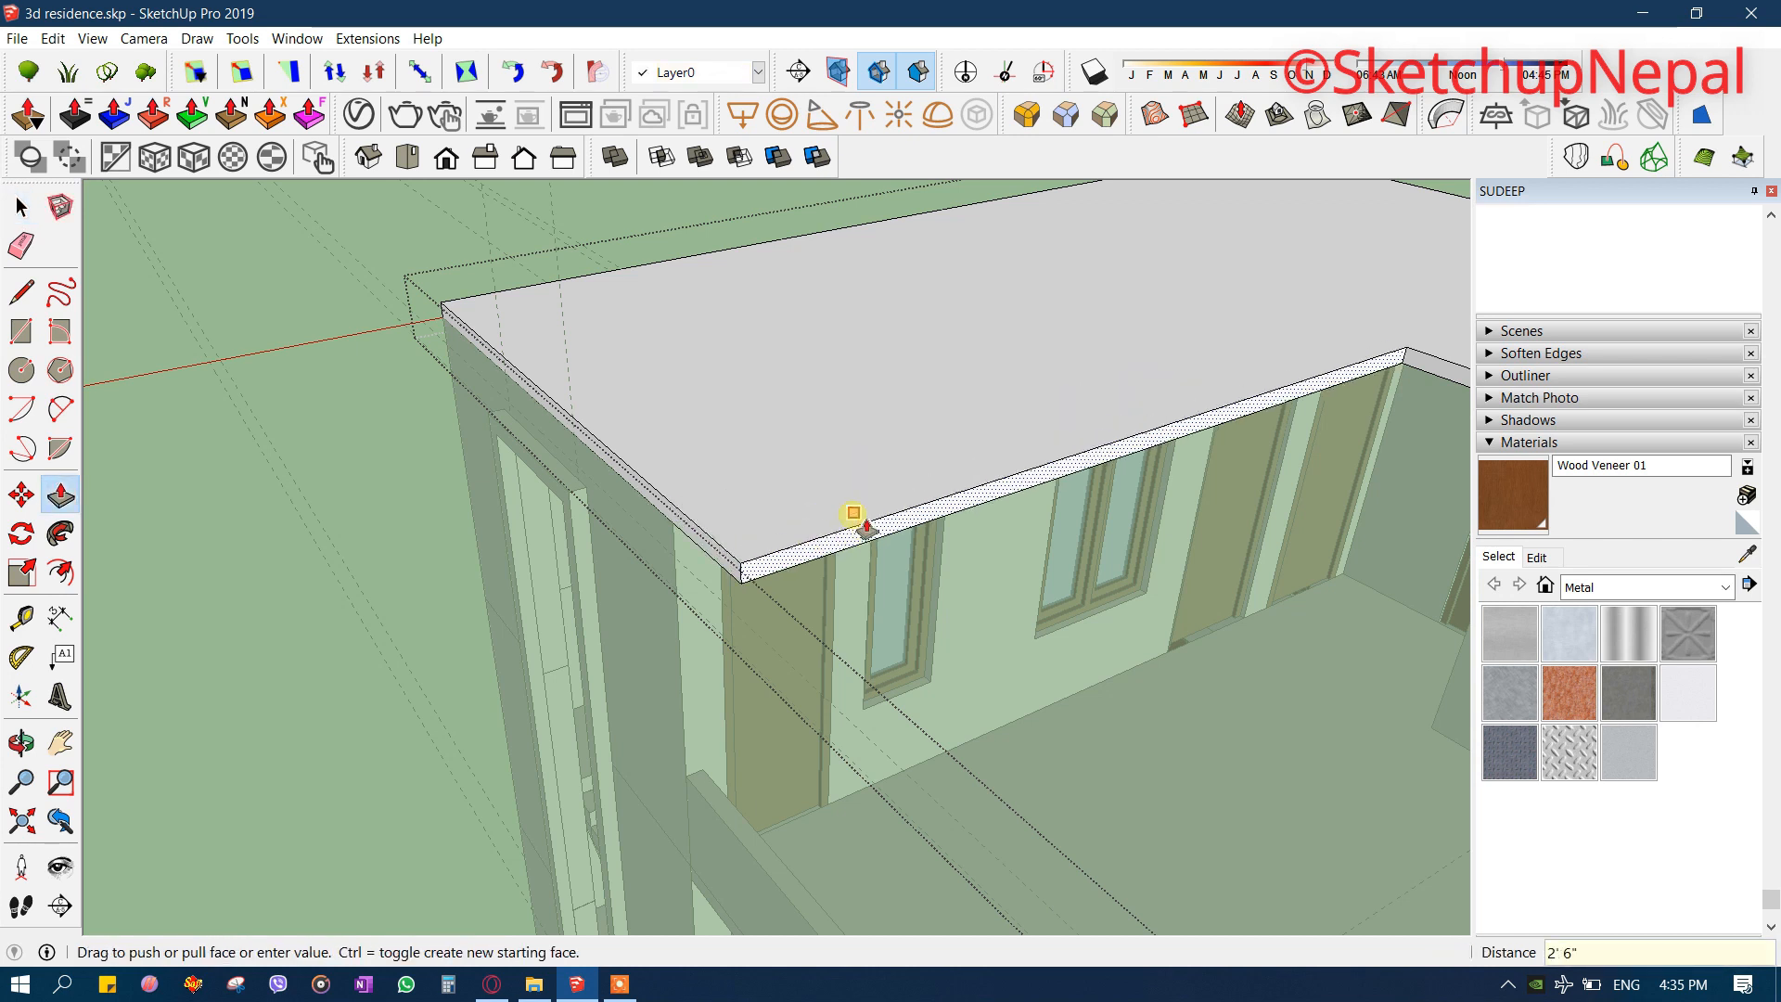
# - Push/Pull the roof slab's edge face above the terrace's blank side wall outward over the terrace
pyautogui.press('Return')
pyautogui.scroll(-5, 854, 513)
pyautogui.scroll(4, 974, 506)
pyautogui.press('space')
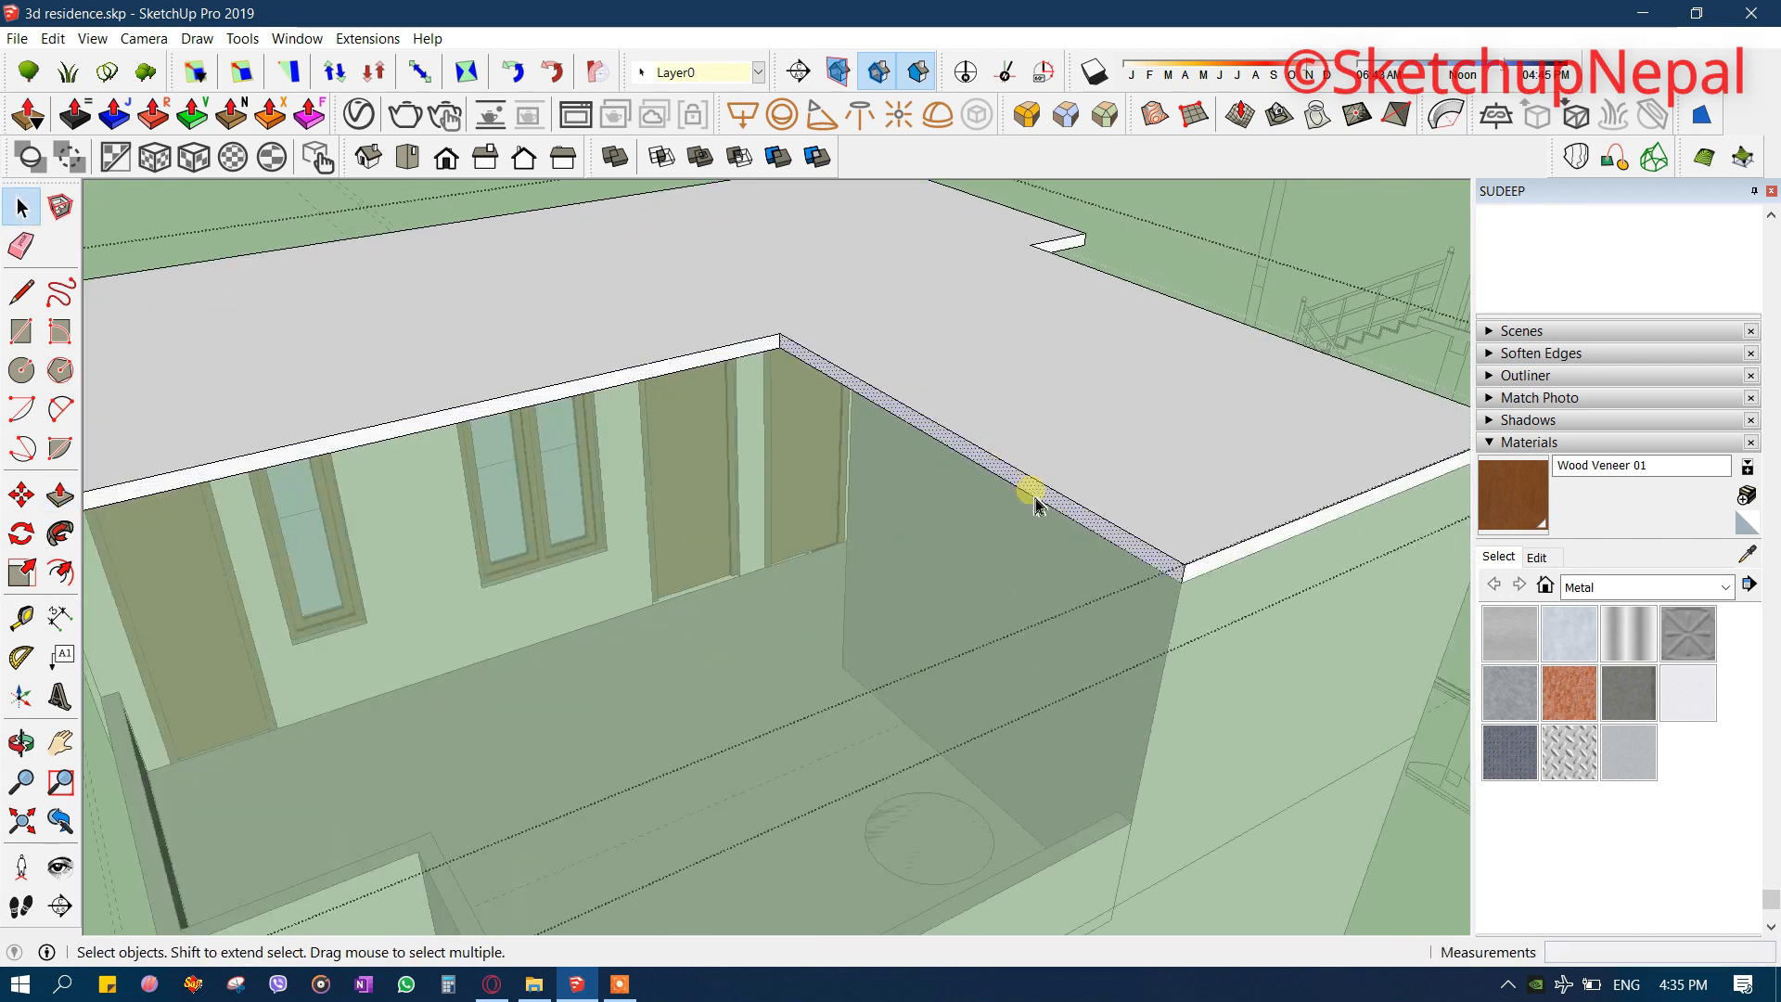
pyautogui.press('p')
pyautogui.moveTo(1020, 488); pyautogui.dragTo(922, 545)
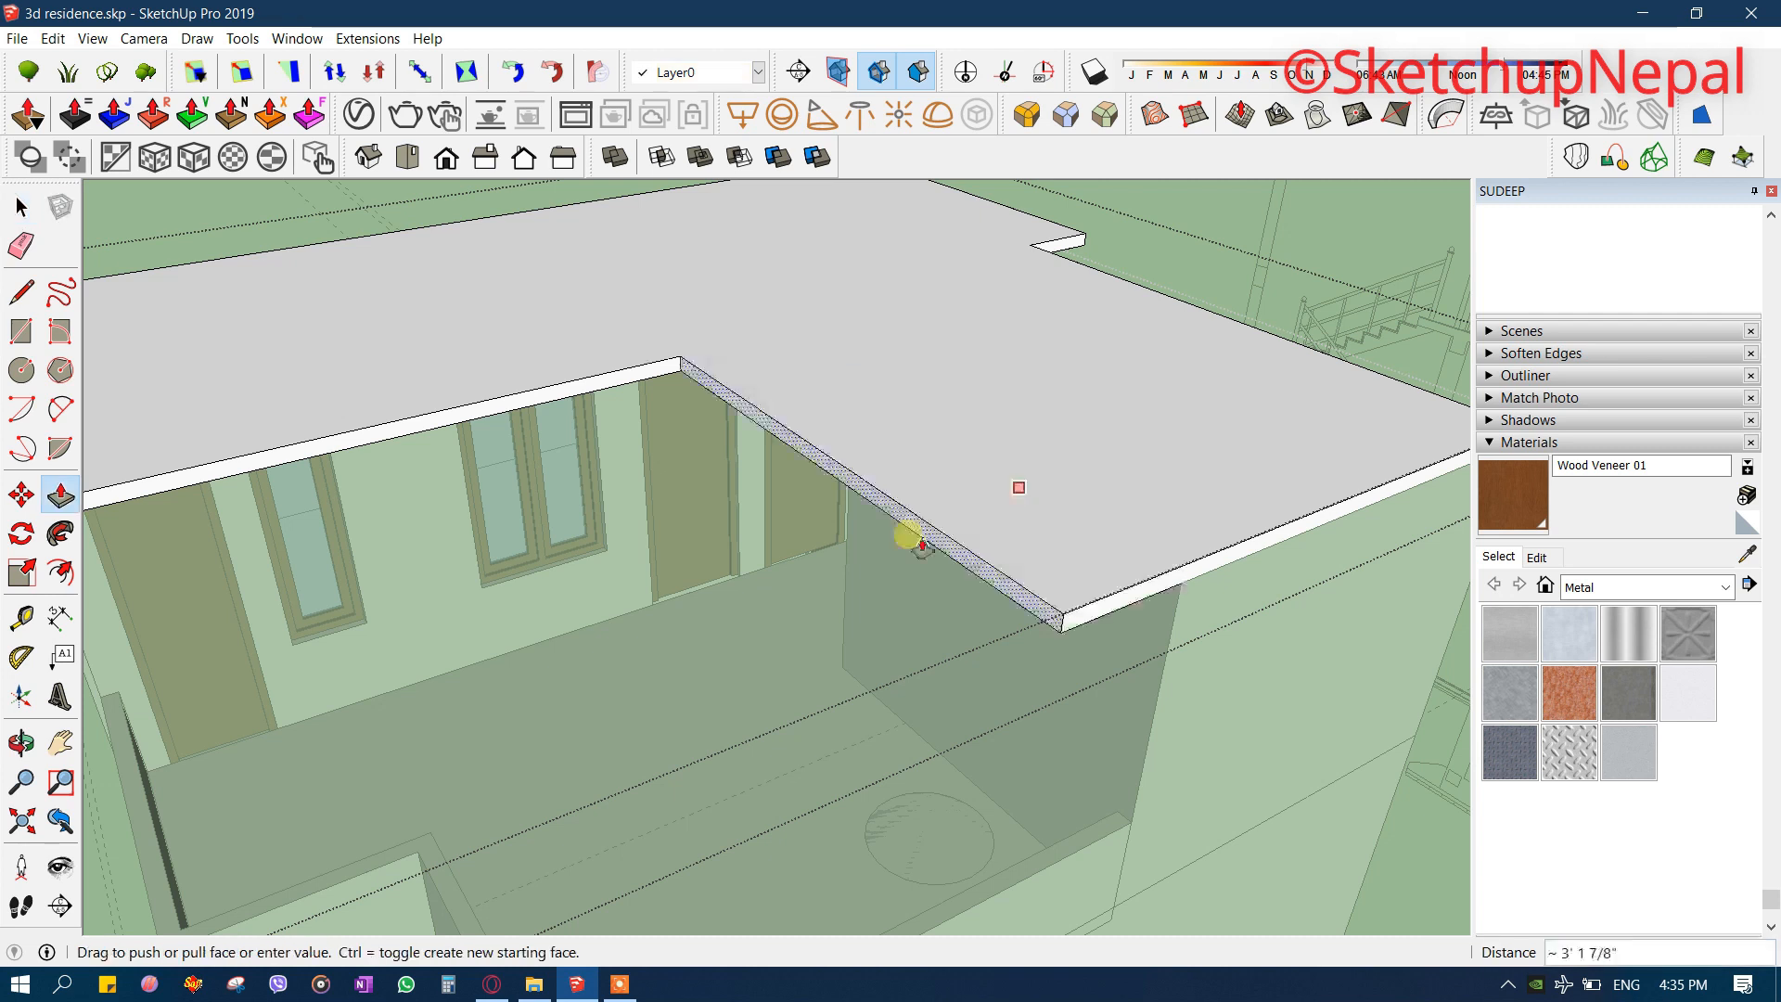
pyautogui.press('Return')
# - Push/Pull the roof slab's front edge face above the tall stairwell opening outward by 2'
pyautogui.moveTo(922, 545); pyautogui.dragTo(1210, 556, button='middle')
pyautogui.press('space')
pyautogui.scroll(2, 588, 479)
pyautogui.click(593, 477)
pyautogui.doubleClick(633, 484)
pyautogui.click(644, 484)
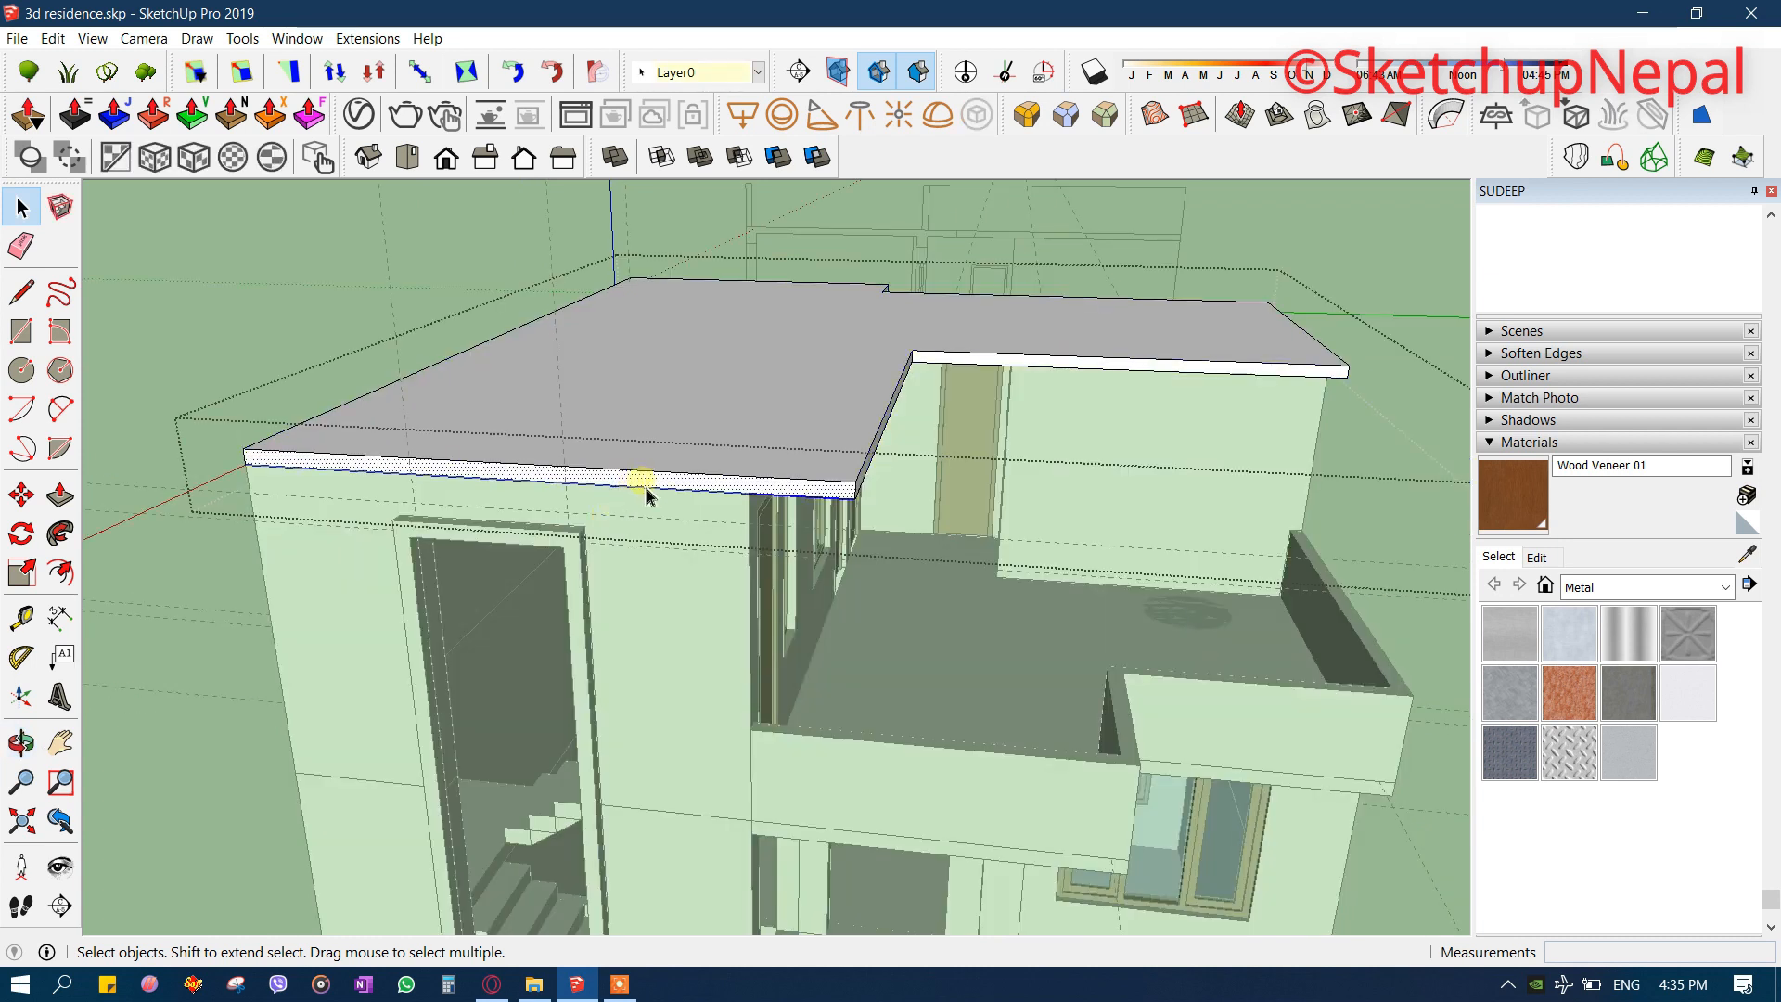
pyautogui.press('p')
pyautogui.click(656, 490)
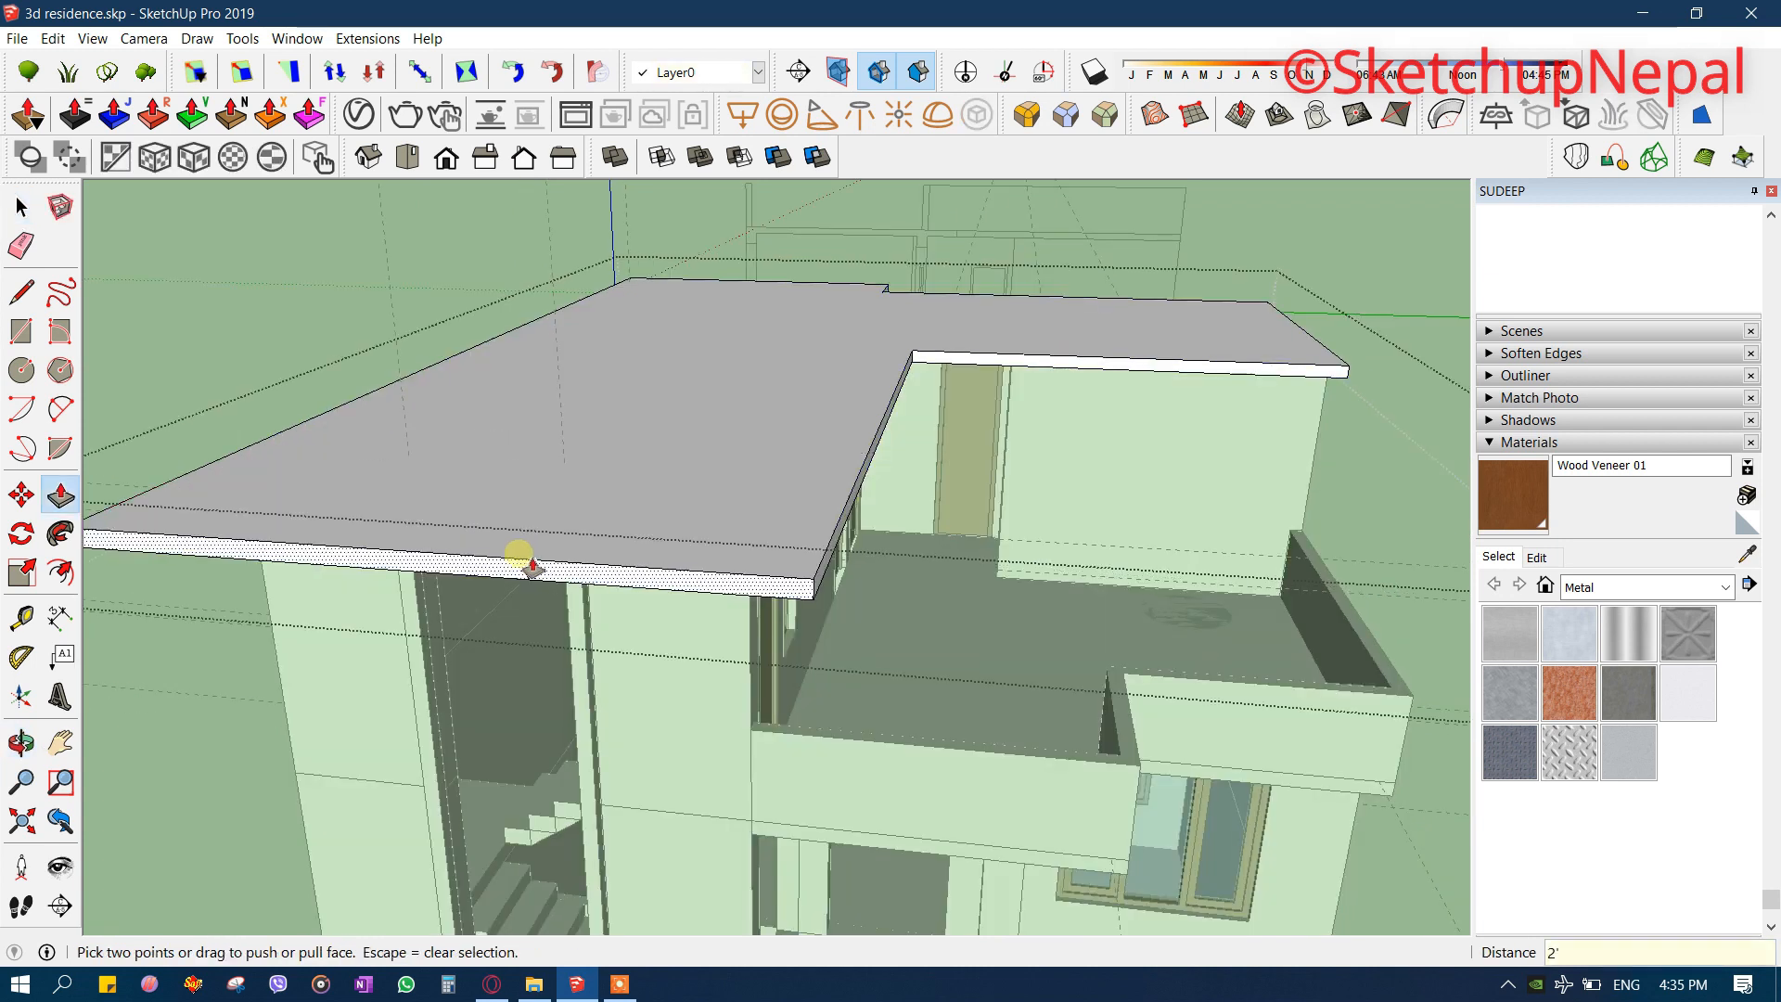
# - Select the roof slab's long edge face above the windows on the balcony side for Push/Pull
pyautogui.moveTo(532, 564); pyautogui.dragTo(1054, 537, button='middle')
pyautogui.press('space')
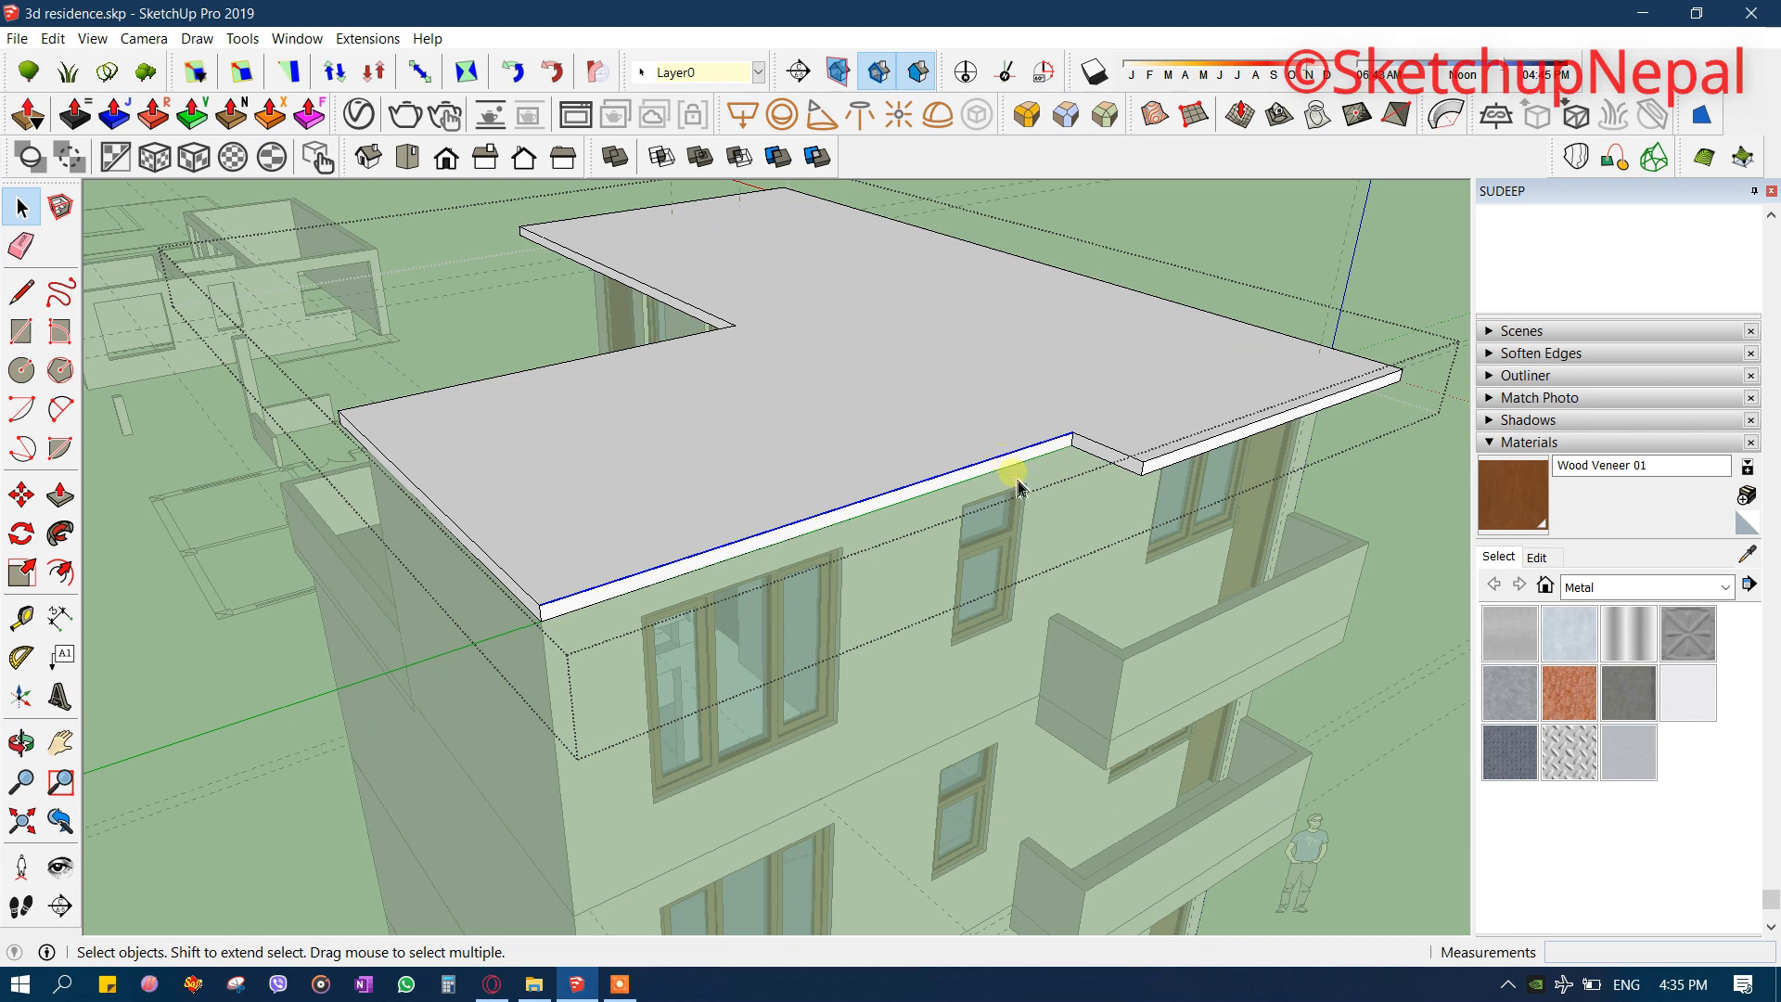
pyautogui.click(1018, 481)
pyautogui.scroll(-4, 1017, 481)
pyautogui.scroll(3, 1020, 479)
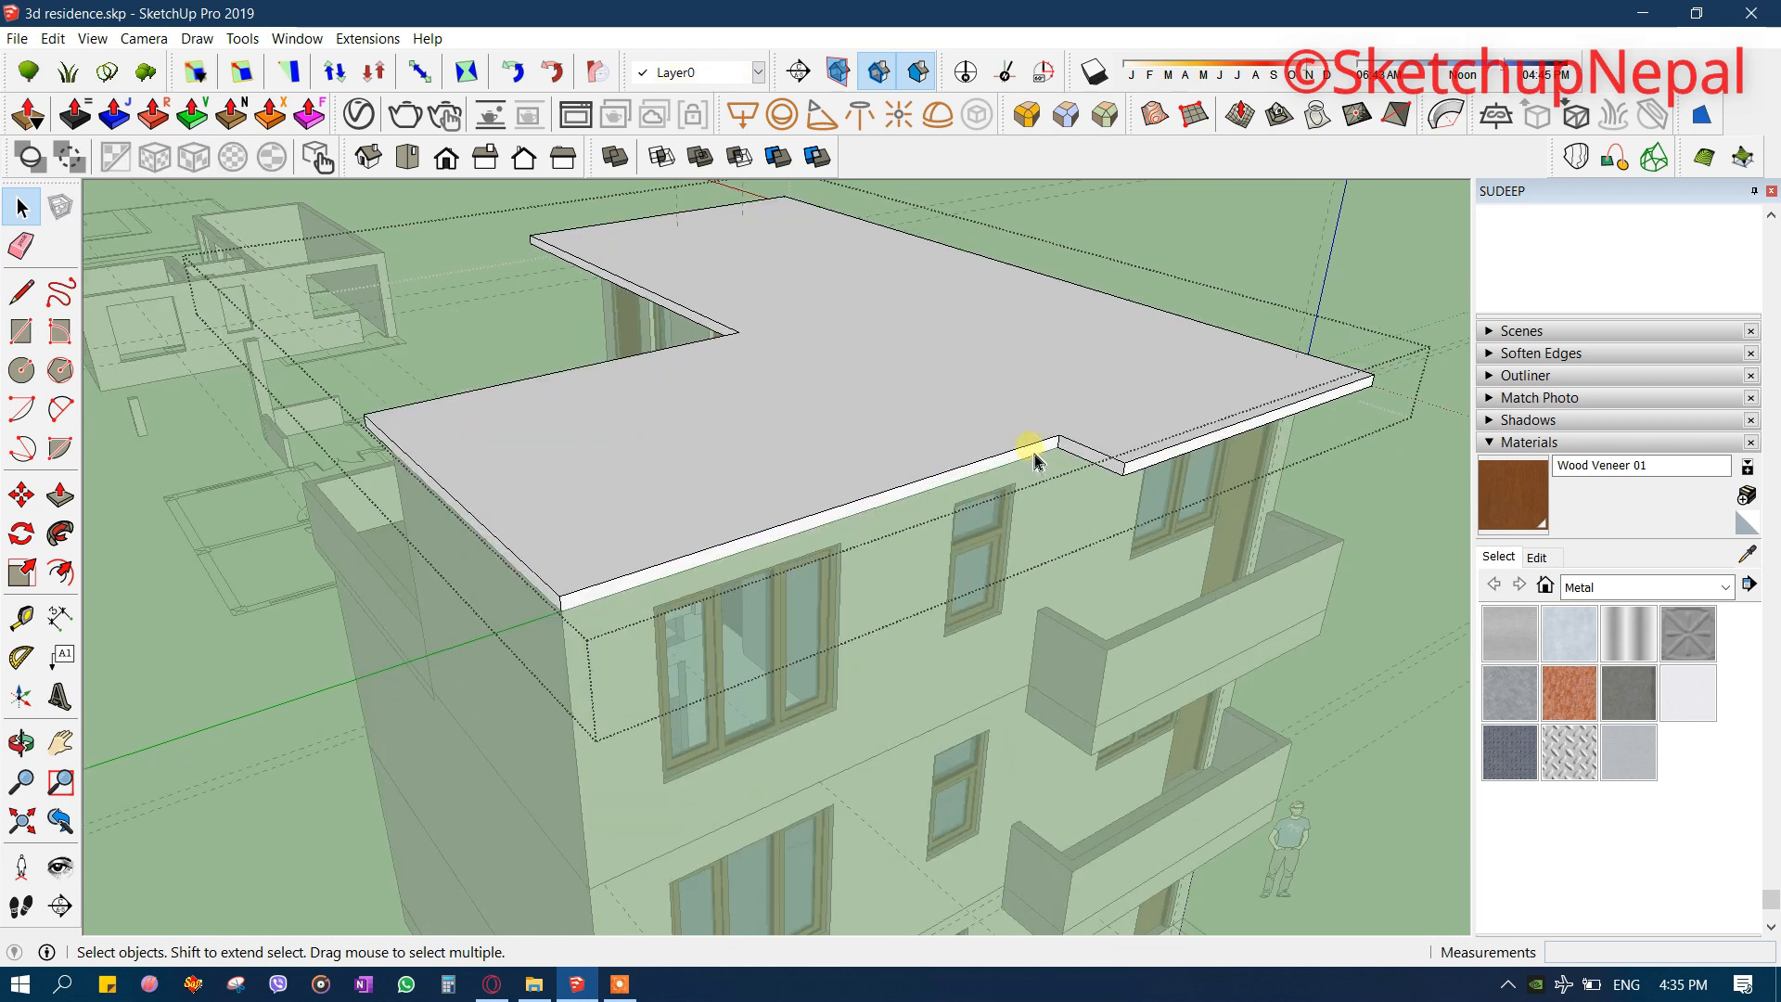
pyautogui.press('p')
# - Draw a rectangle over the end face of the entrance porch plinth and select the resulting face
pyautogui.moveTo(683, 517); pyautogui.dragTo(858, 339, button='middle')
pyautogui.moveTo(965, 482); pyautogui.dragTo(288, 770, button='middle')
pyautogui.scroll(1, 1020, 584)
pyautogui.moveTo(315, 432); pyautogui.dragTo(1336, 533, button='middle')
pyautogui.moveTo(762, 614); pyautogui.dragTo(931, 399, button='middle')
pyautogui.scroll(-1, 932, 399)
pyautogui.moveTo(937, 588); pyautogui.dragTo(1196, 484, button='middle')
pyautogui.scroll(-1, 988, 544)
pyautogui.moveTo(783, 767); pyautogui.dragTo(689, 712, button='middle')
pyautogui.scroll(2, 710, 771)
pyautogui.scroll(2, 776, 763)
pyautogui.press('r')
pyautogui.scroll(2, 700, 739)
pyautogui.click(675, 739)
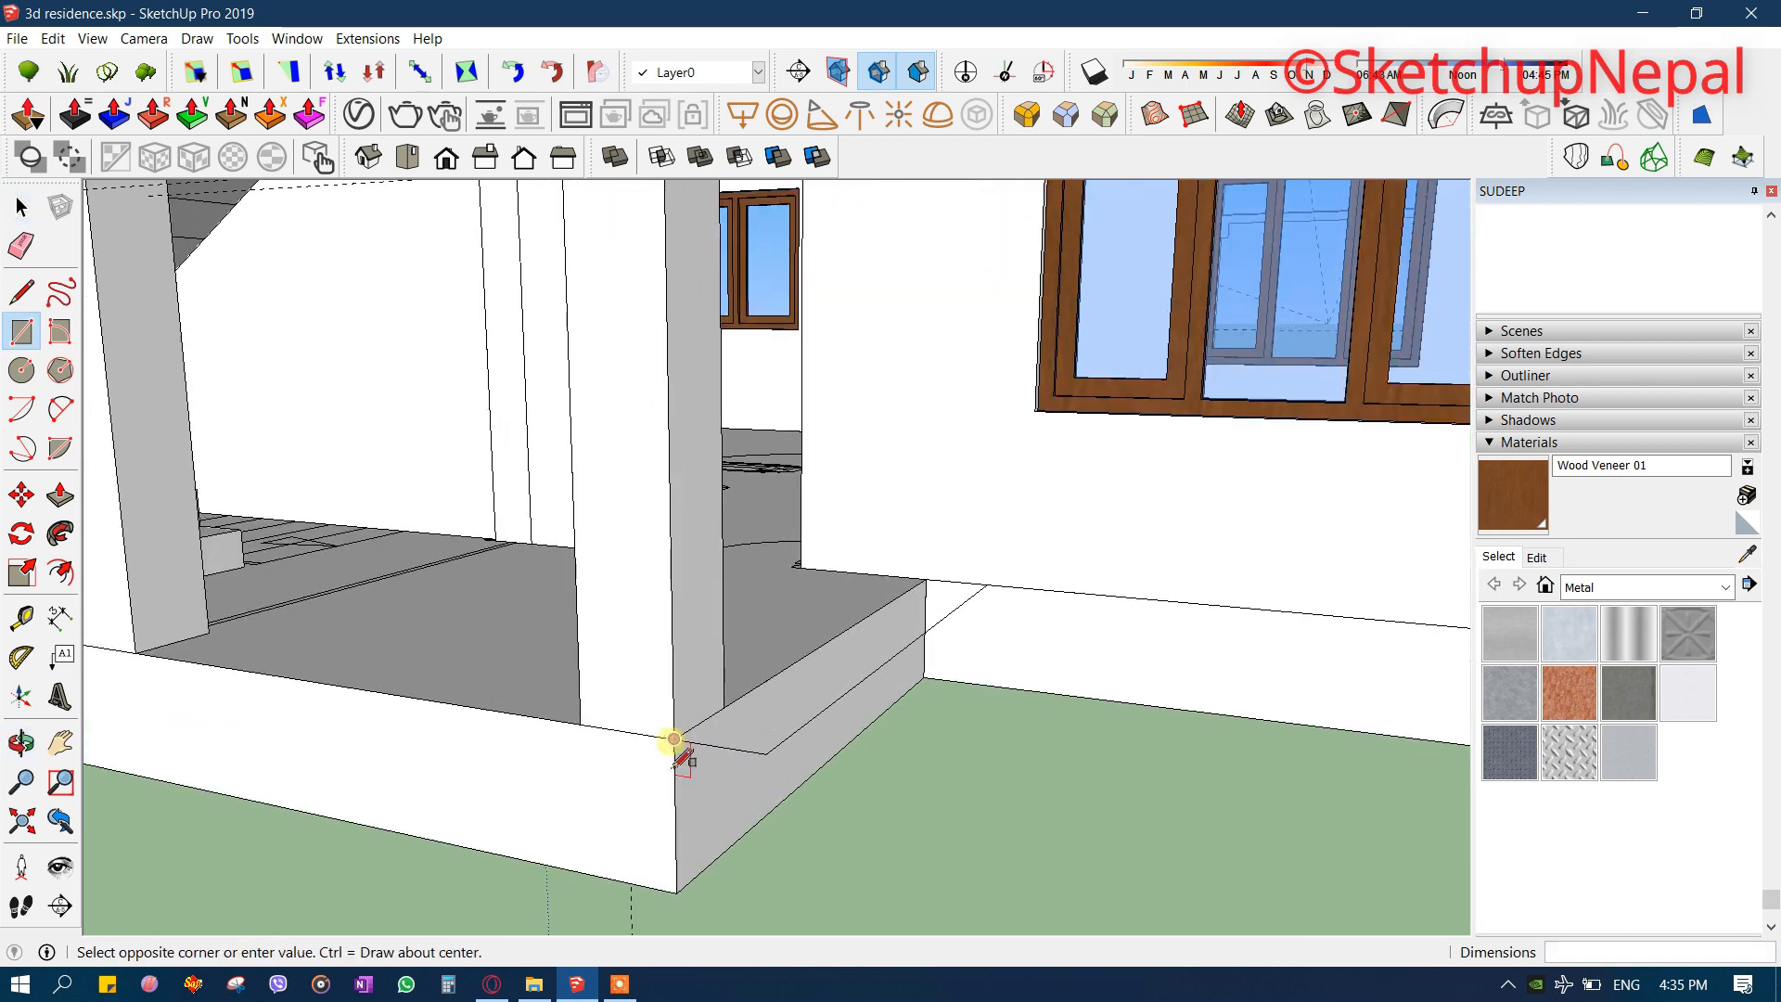
pyautogui.click(925, 680)
pyautogui.press('space')
pyautogui.click(818, 714)
pyautogui.scroll(-1, 819, 713)
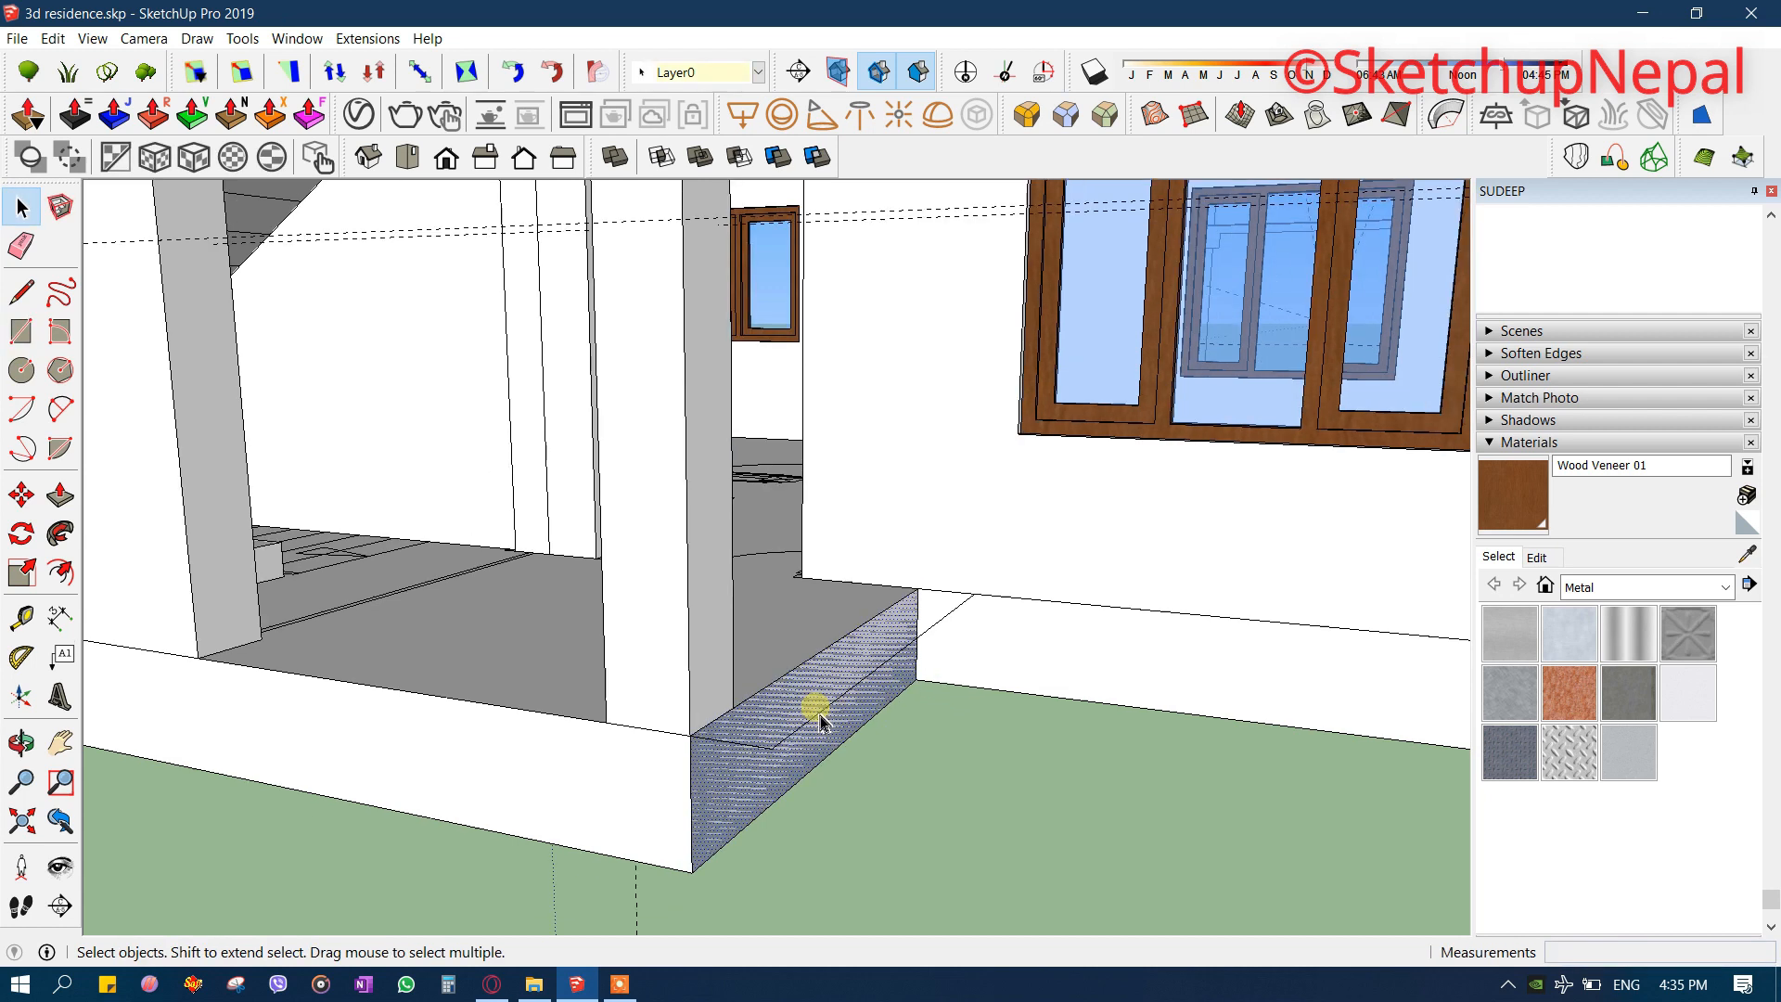
# - Push/Pull the selected plinth end face outward by 1' to start the porch steps
pyautogui.press('p')
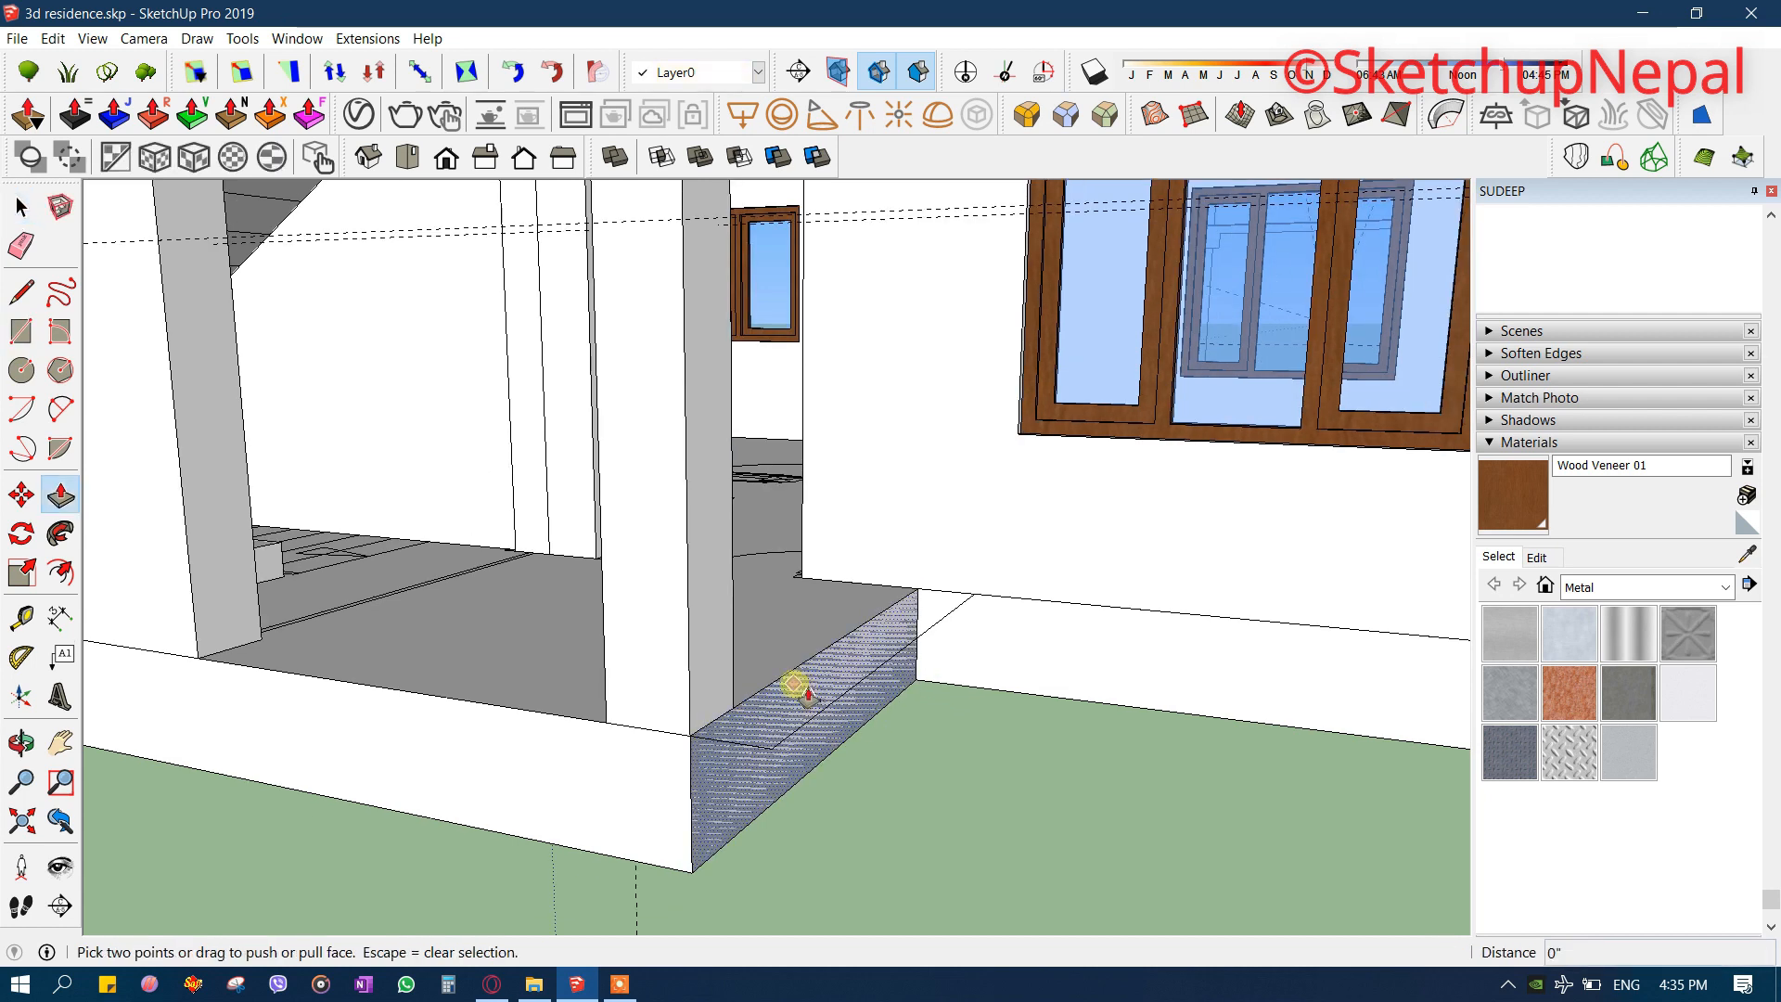
pyautogui.click(807, 700)
pyautogui.moveTo(862, 610); pyautogui.dragTo(874, 699, button='middle')
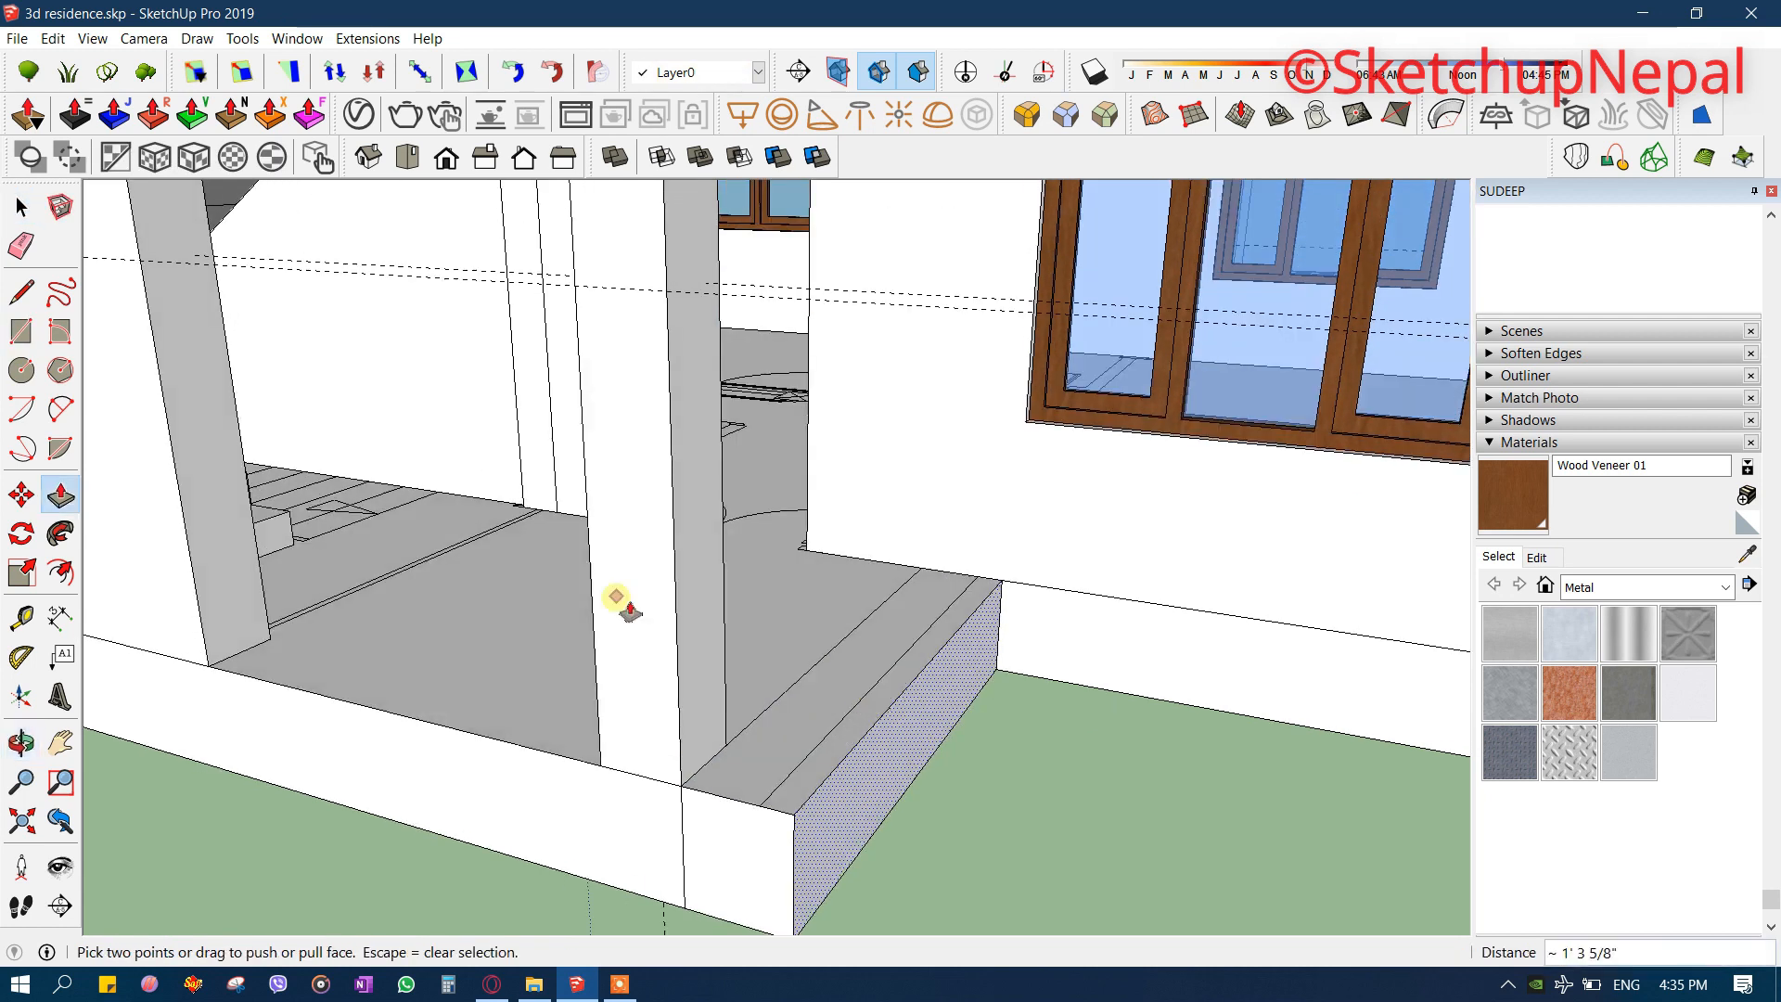
pyautogui.moveTo(883, 713); pyautogui.dragTo(806, 765, button='middle')
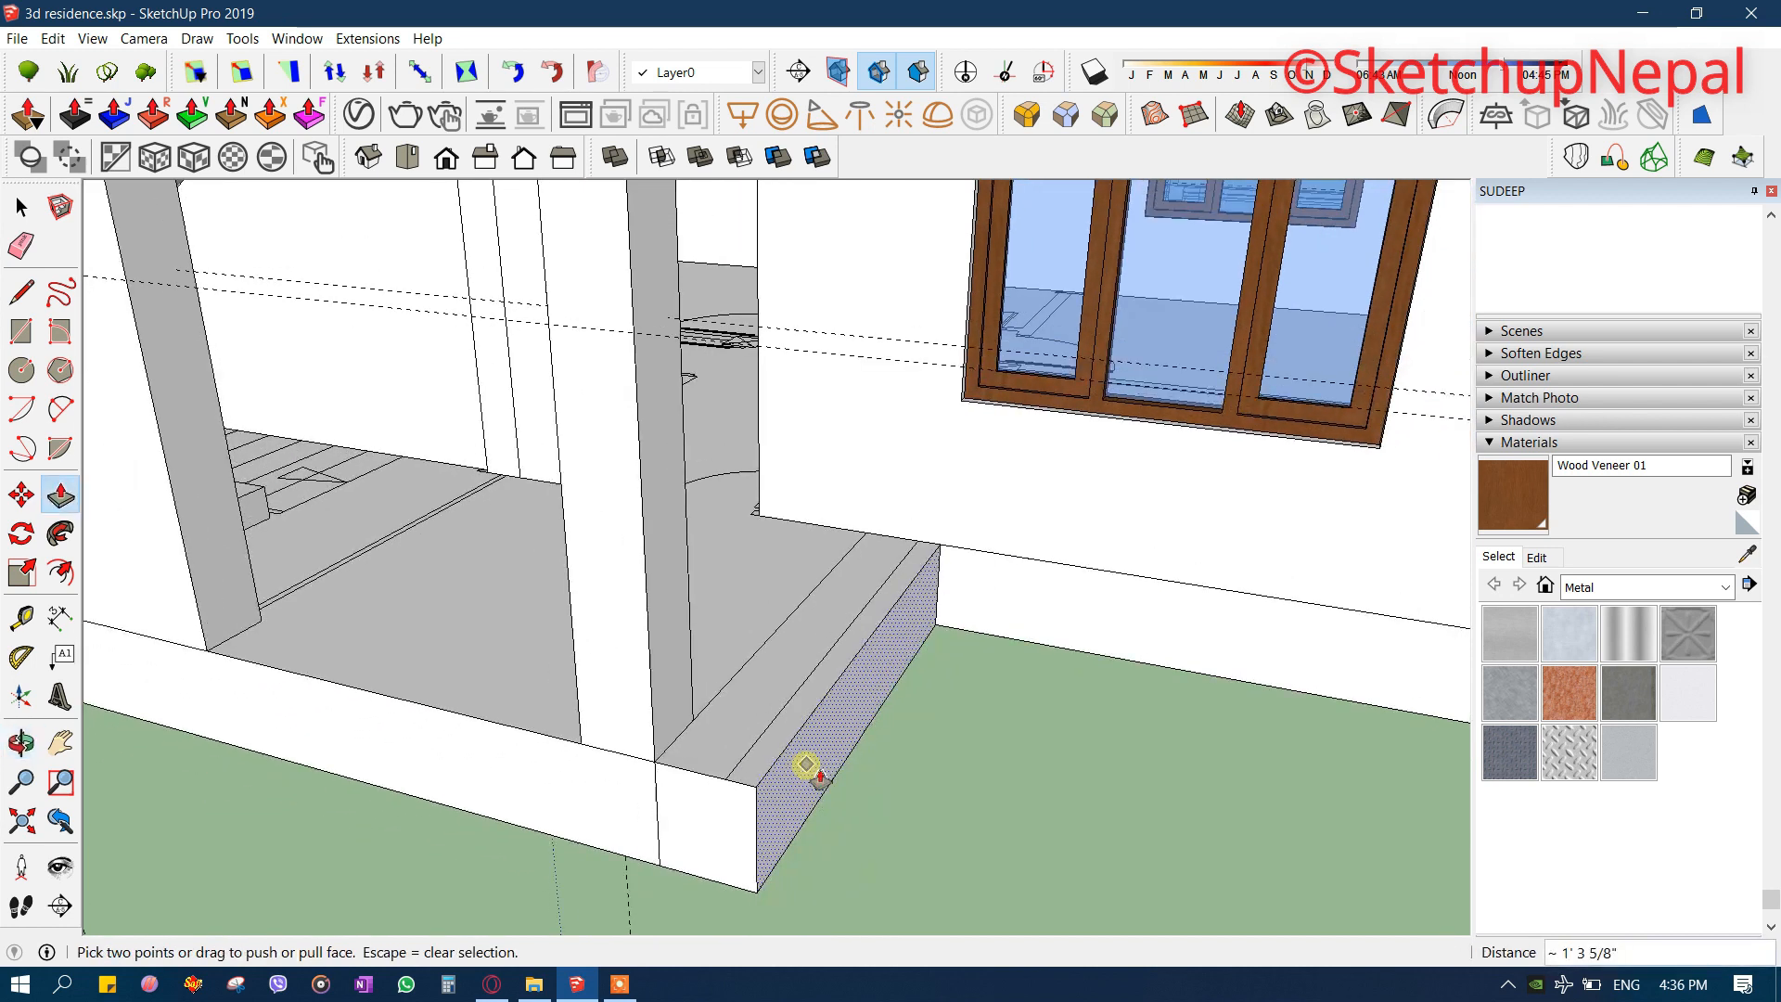
pyautogui.click(806, 765)
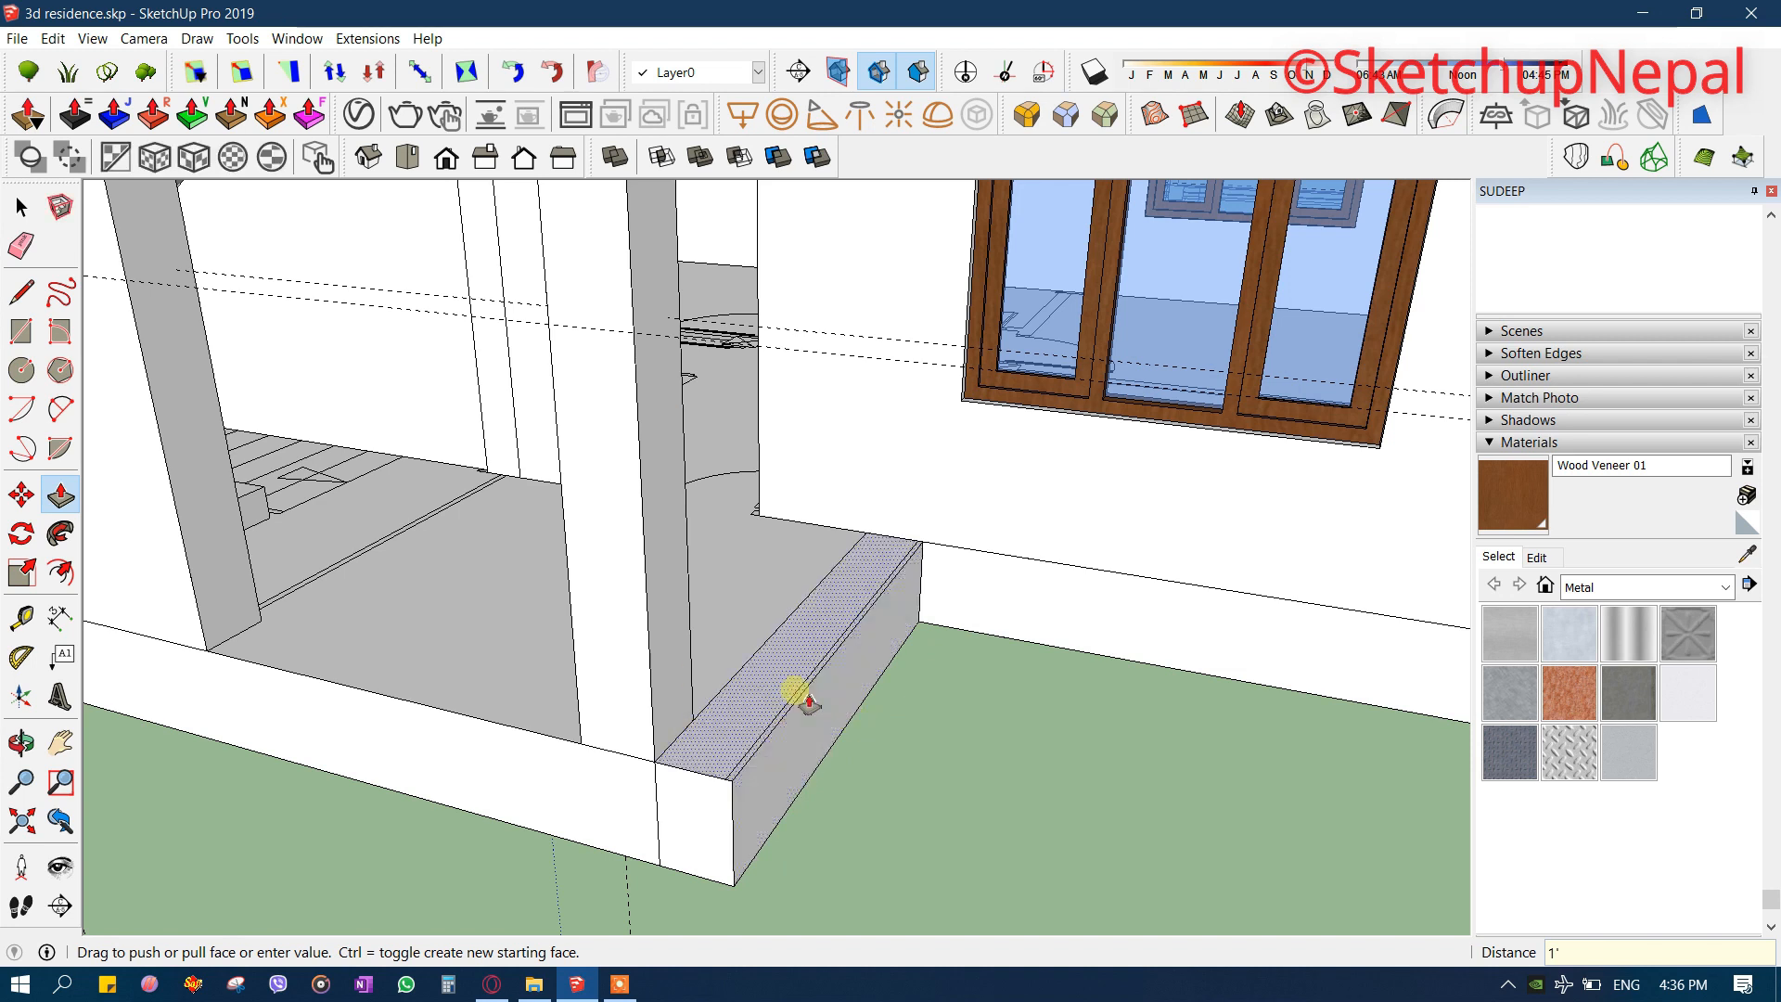
pyautogui.click(888, 779)
pyautogui.write("1'")
pyautogui.press('Return')
# - Lower the extruded block's top face by 6" and repeat the extrusion to form a second, lower step in front
pyautogui.write('6')
pyautogui.press('Return')
pyautogui.scroll(3, 842, 718)
pyautogui.doubleClick(837, 726)
pyautogui.moveTo(800, 858); pyautogui.dragTo(874, 586, button='middle')
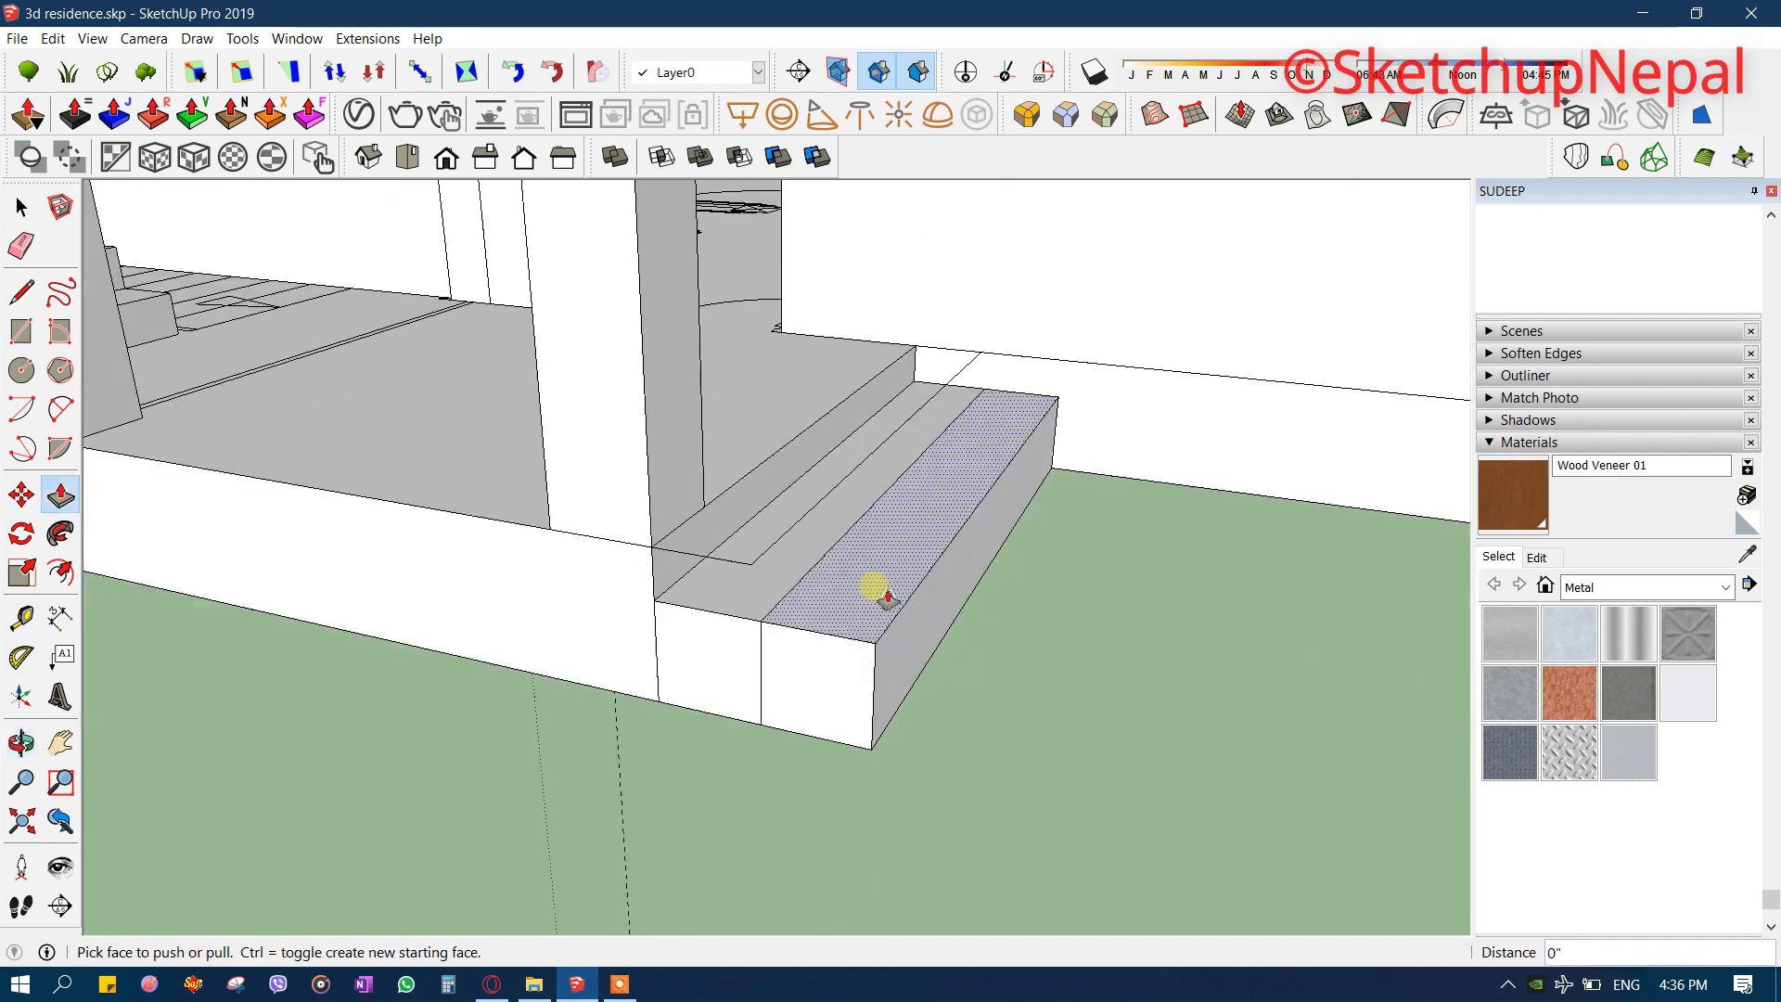
pyautogui.moveTo(852, 680); pyautogui.dragTo(858, 638, button='middle')
pyautogui.scroll(2, 858, 638)
# - Erase the leftover vertical edge on the porch steps' side face and select the steps' connected geometry
pyautogui.press('e')
pyautogui.press('space')
pyautogui.scroll(-2, 793, 605)
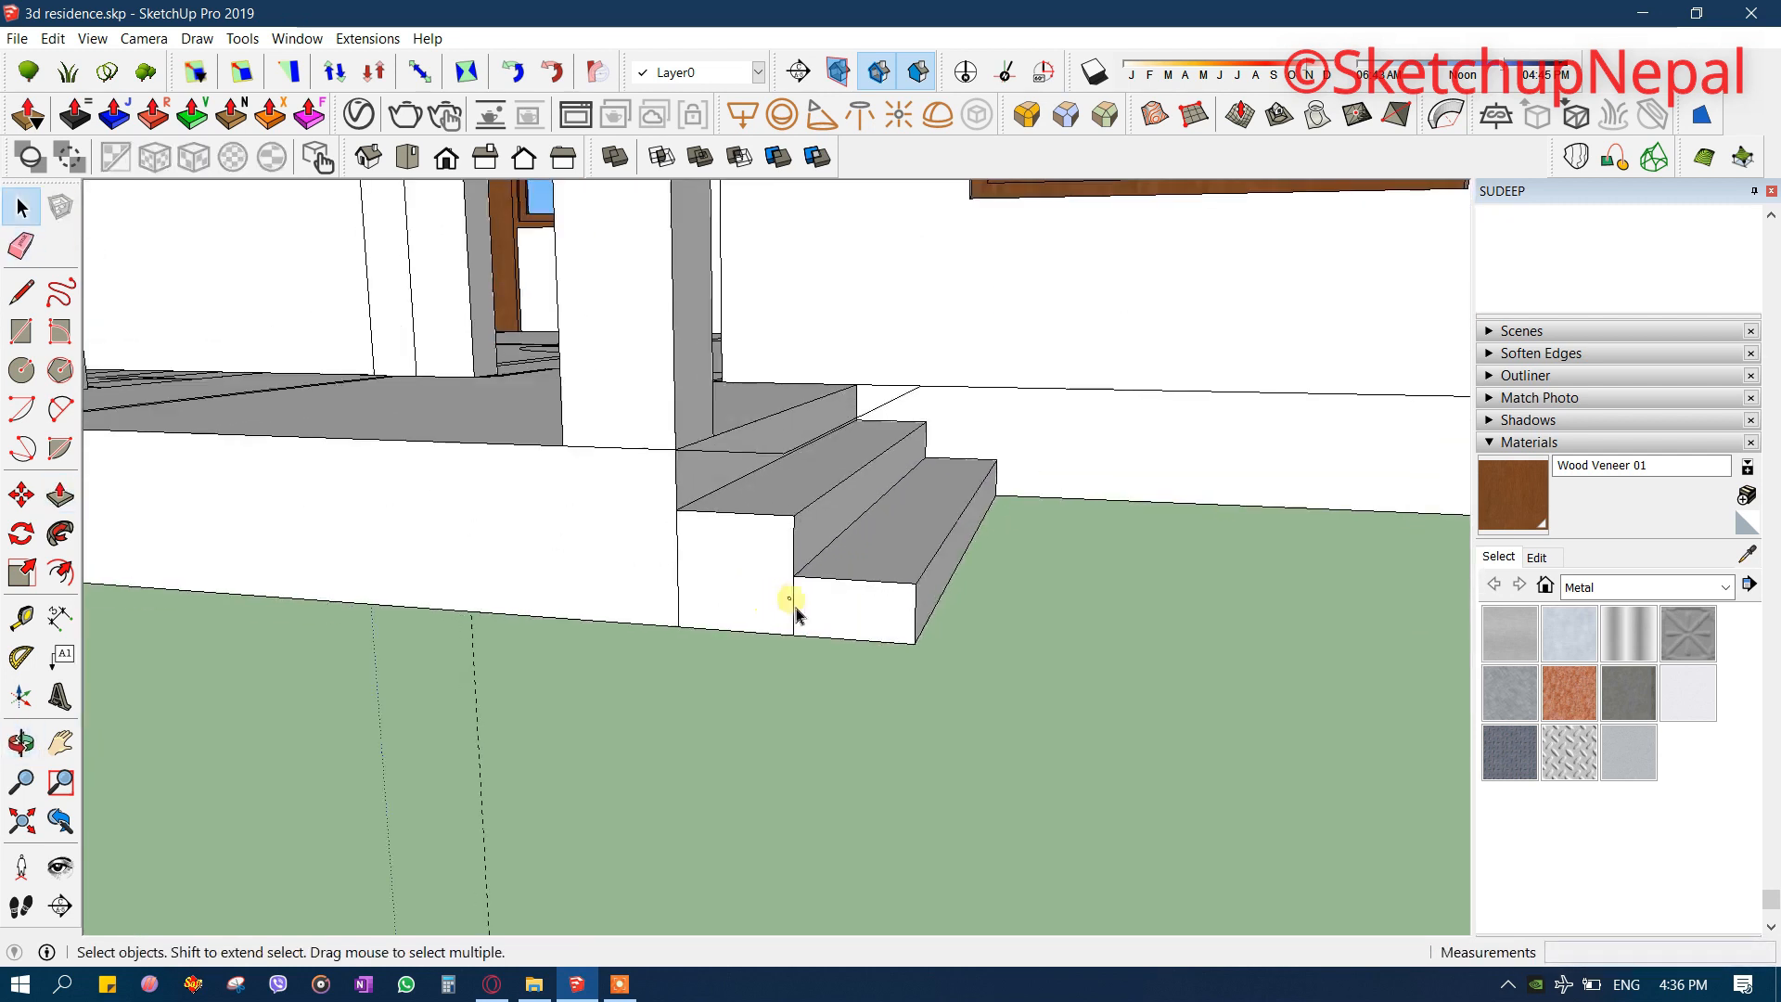
pyautogui.press('space')
pyautogui.click(796, 605)
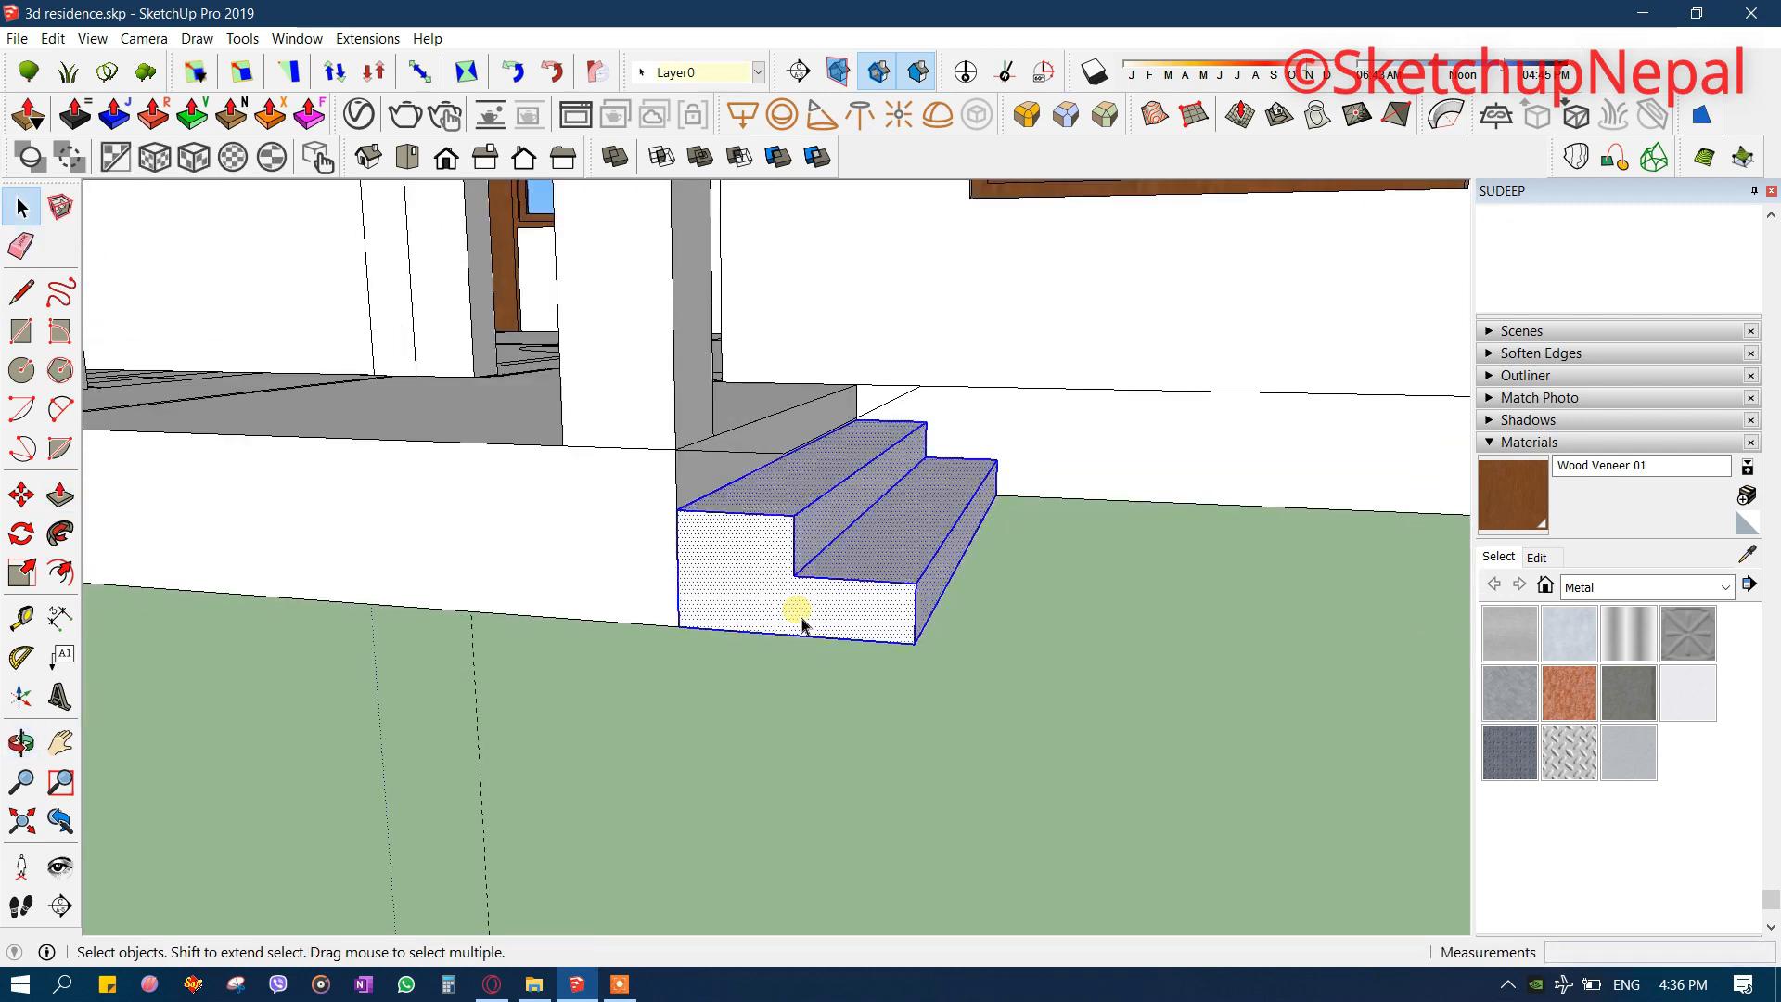
pyautogui.scroll(-3, 796, 608)
pyautogui.moveTo(798, 607)
pyautogui.mouseDown(button='middle')
pyautogui.moveTo(895, 686)
pyautogui.moveTo(872, 710)
pyautogui.mouseUp(button='middle')
pyautogui.click(871, 711)
pyautogui.scroll(-4, 872, 711)
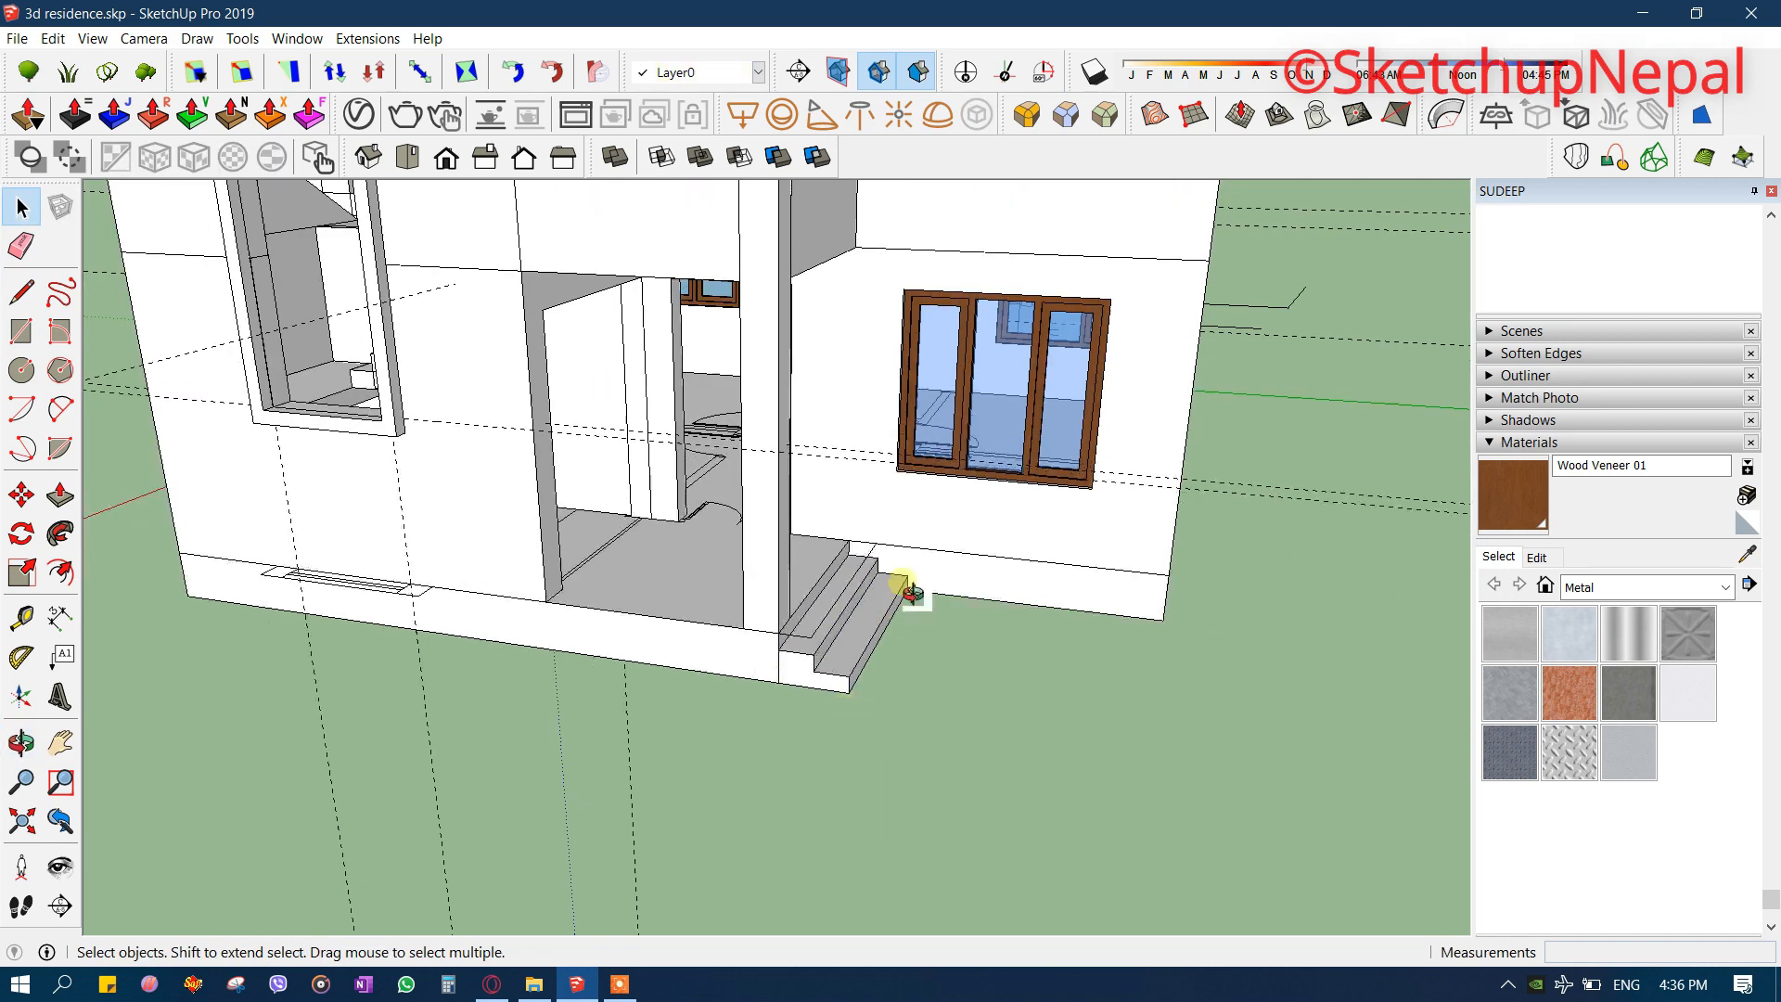
# - Select the tall projecting frame around the stairwell opening on the front wall
pyautogui.moveTo(910, 592); pyautogui.dragTo(889, 735, button='middle')
pyautogui.scroll(-2, 889, 734)
pyautogui.moveTo(733, 626)
pyautogui.mouseDown(button='middle')
pyautogui.moveTo(659, 739)
pyautogui.moveTo(738, 654)
pyautogui.mouseUp(button='middle')
pyautogui.scroll(3, 737, 654)
pyautogui.moveTo(712, 468); pyautogui.dragTo(1001, 482, button='middle')
pyautogui.scroll(-2, 839, 425)
pyautogui.moveTo(592, 616); pyautogui.dragTo(519, 547, button='middle')
pyautogui.scroll(2, 828, 657)
pyautogui.moveTo(829, 658); pyautogui.dragTo(583, 424, button='middle')
pyautogui.scroll(3, 582, 424)
pyautogui.scroll(3, 596, 365)
pyautogui.click(641, 322)
pyautogui.keyDown('shift'); pyautogui.moveTo(640, 322); pyautogui.dragTo(737, 464, button='middle'); pyautogui.keyUp('shift')
pyautogui.scroll(6, 551, 353)
pyautogui.press('r')
pyautogui.moveTo(575, 328); pyautogui.dragTo(528, 297, button='middle')
pyautogui.scroll(4, 529, 290)
pyautogui.scroll(-3, 536, 283)
pyautogui.click(564, 257)
pyautogui.scroll(-3, 559, 268)
pyautogui.scroll(-5, 560, 293)
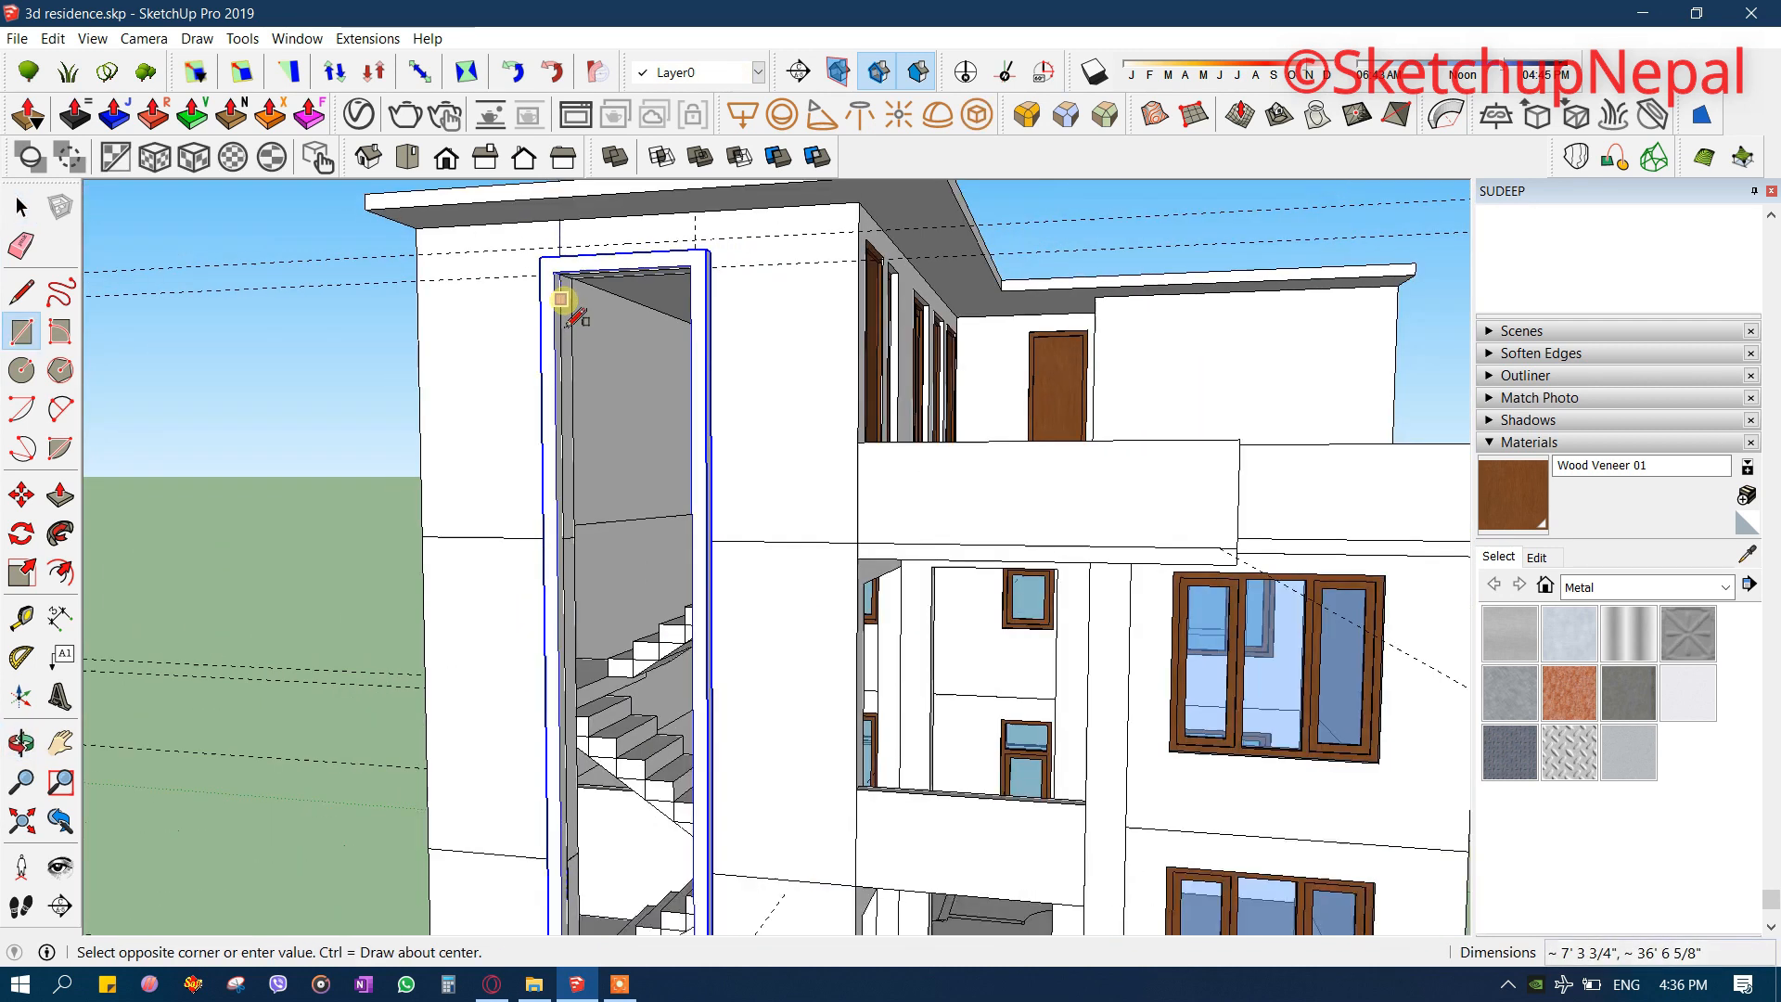
pyautogui.press('Escape')
# - Draw a rectangle from the upper inner corner to the opposite lower inner corner of the stairwell frame, filling its opening
pyautogui.scroll(5, 557, 289)
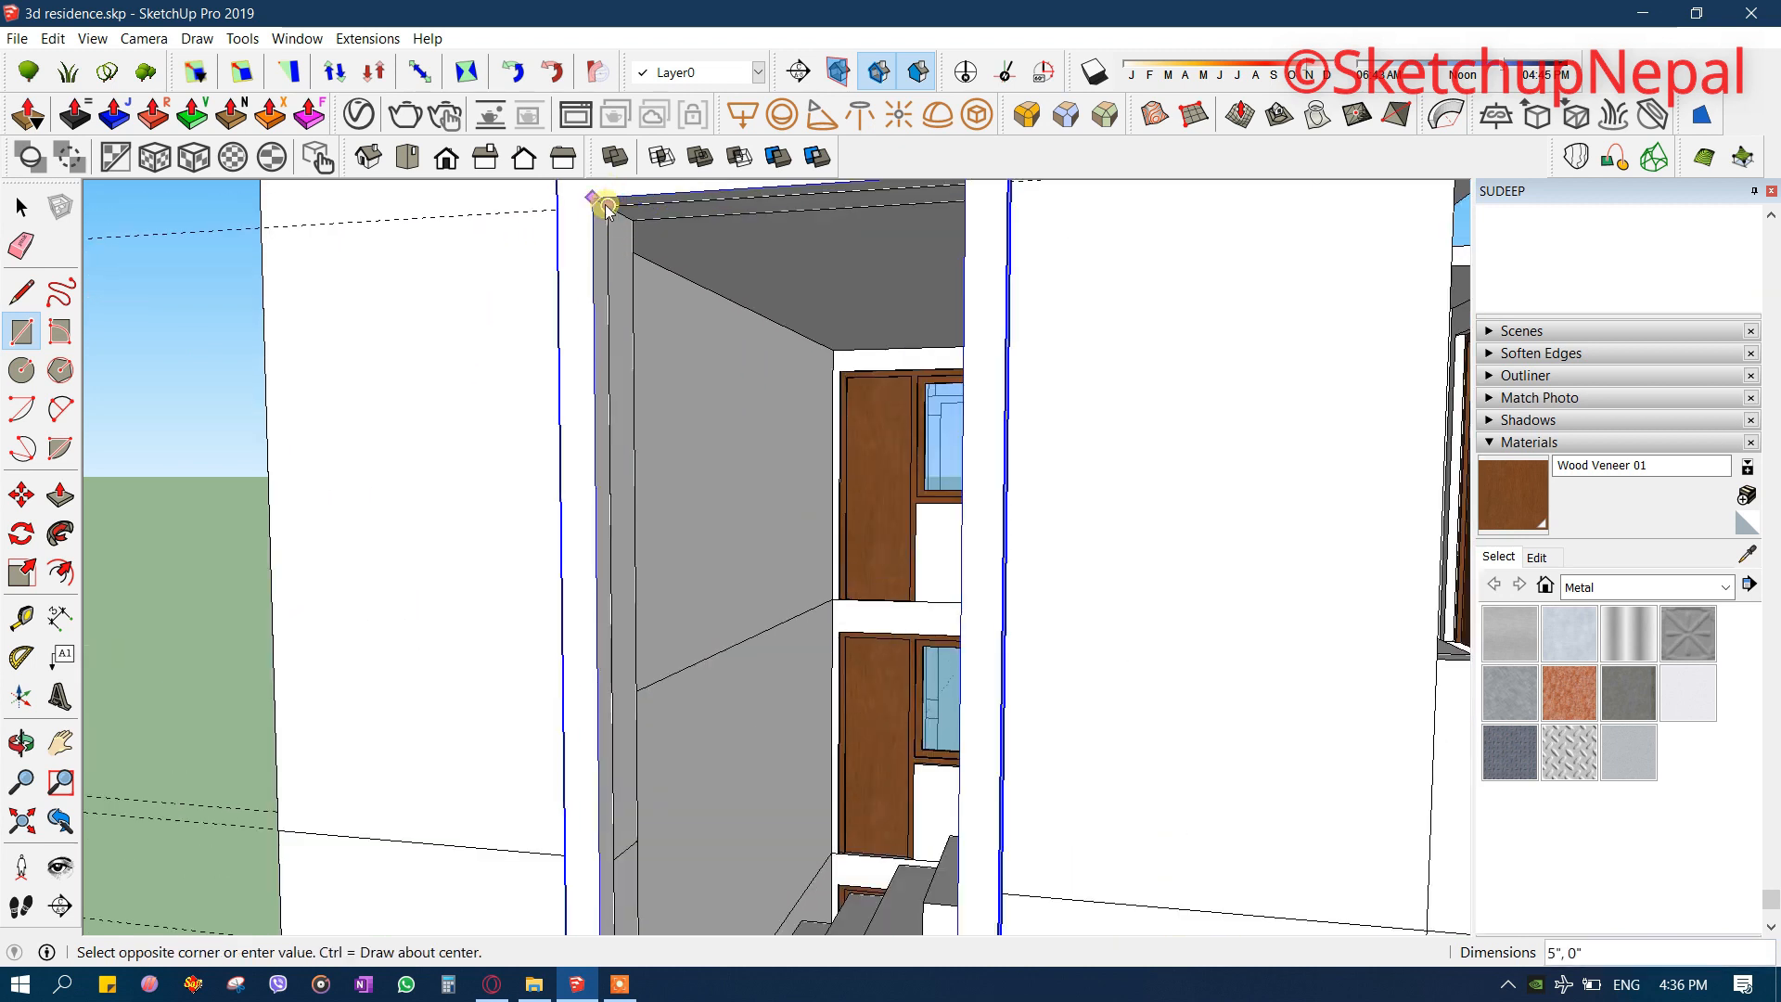
pyautogui.moveTo(593, 278); pyautogui.dragTo(433, 130, button='middle')
pyautogui.scroll(-2, 736, 445)
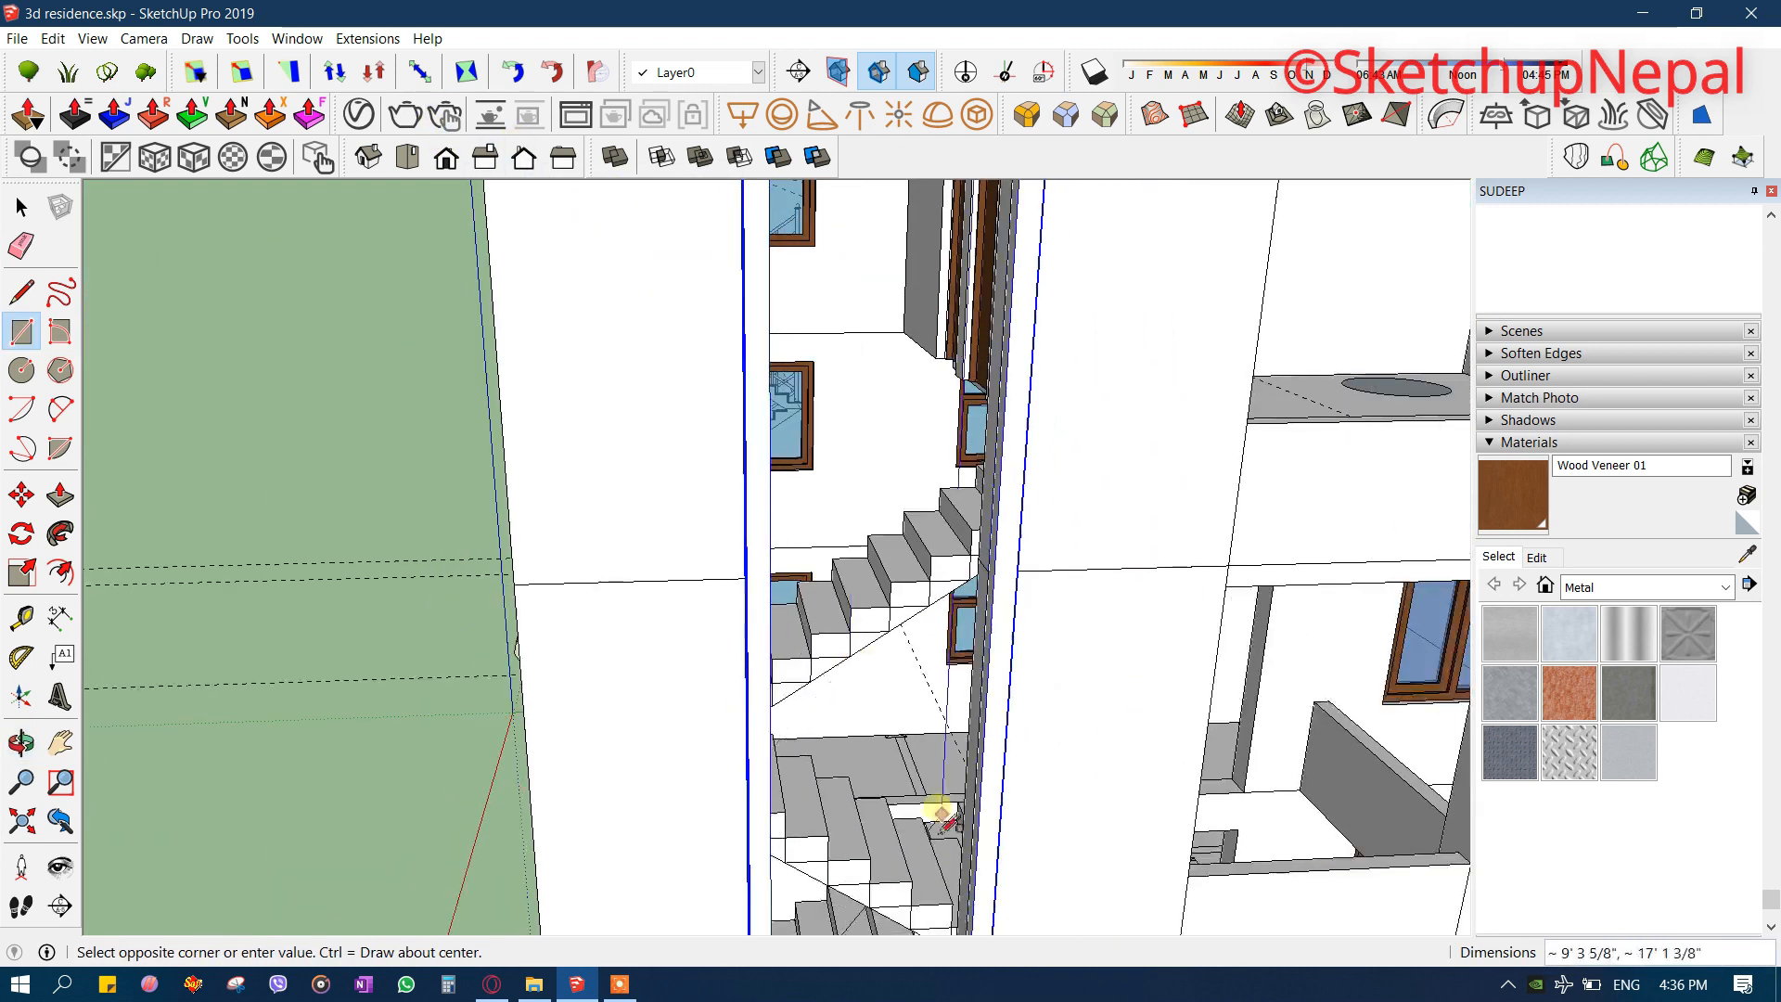
pyautogui.scroll(-3, 882, 779)
pyautogui.scroll(4, 784, 849)
pyautogui.click(794, 783)
pyautogui.scroll(-3, 601, 788)
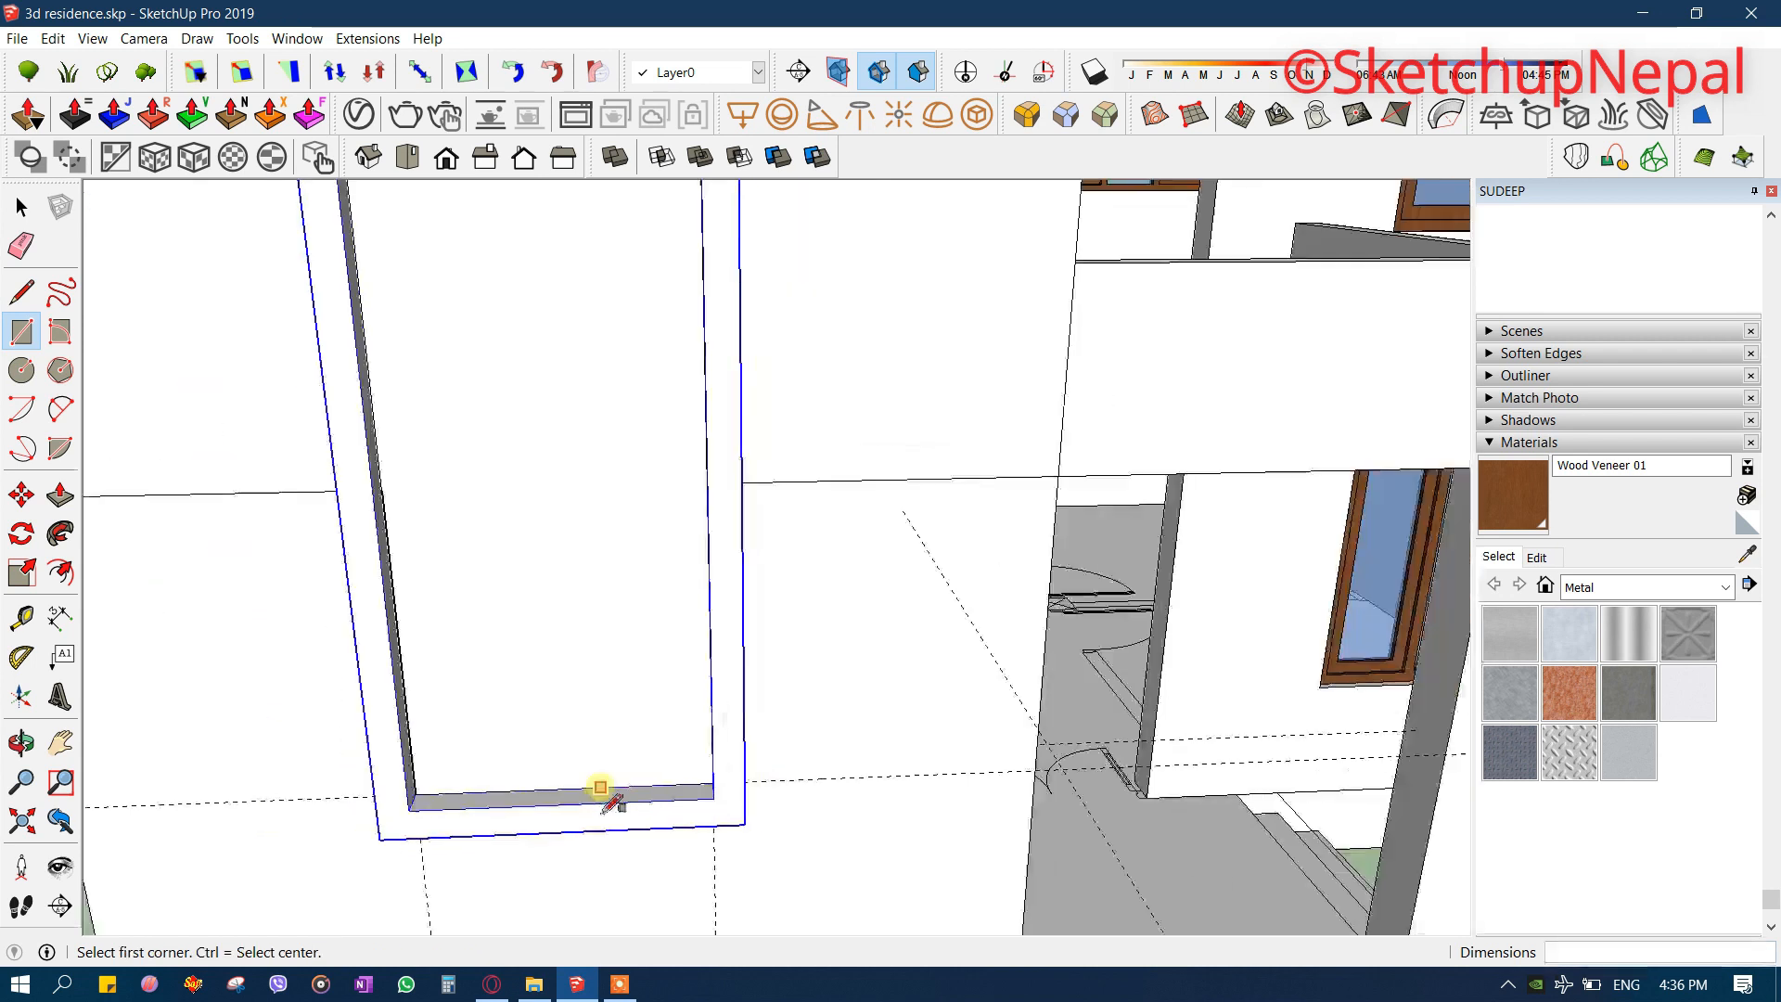
pyautogui.scroll(-1, 612, 778)
# - Select the new rectangular face inside the stairwell frame and make it a group
pyautogui.press('space')
pyautogui.click(585, 638)
pyautogui.scroll(-2, 587, 640)
pyautogui.moveTo(590, 640); pyautogui.dragTo(633, 687, button='middle')
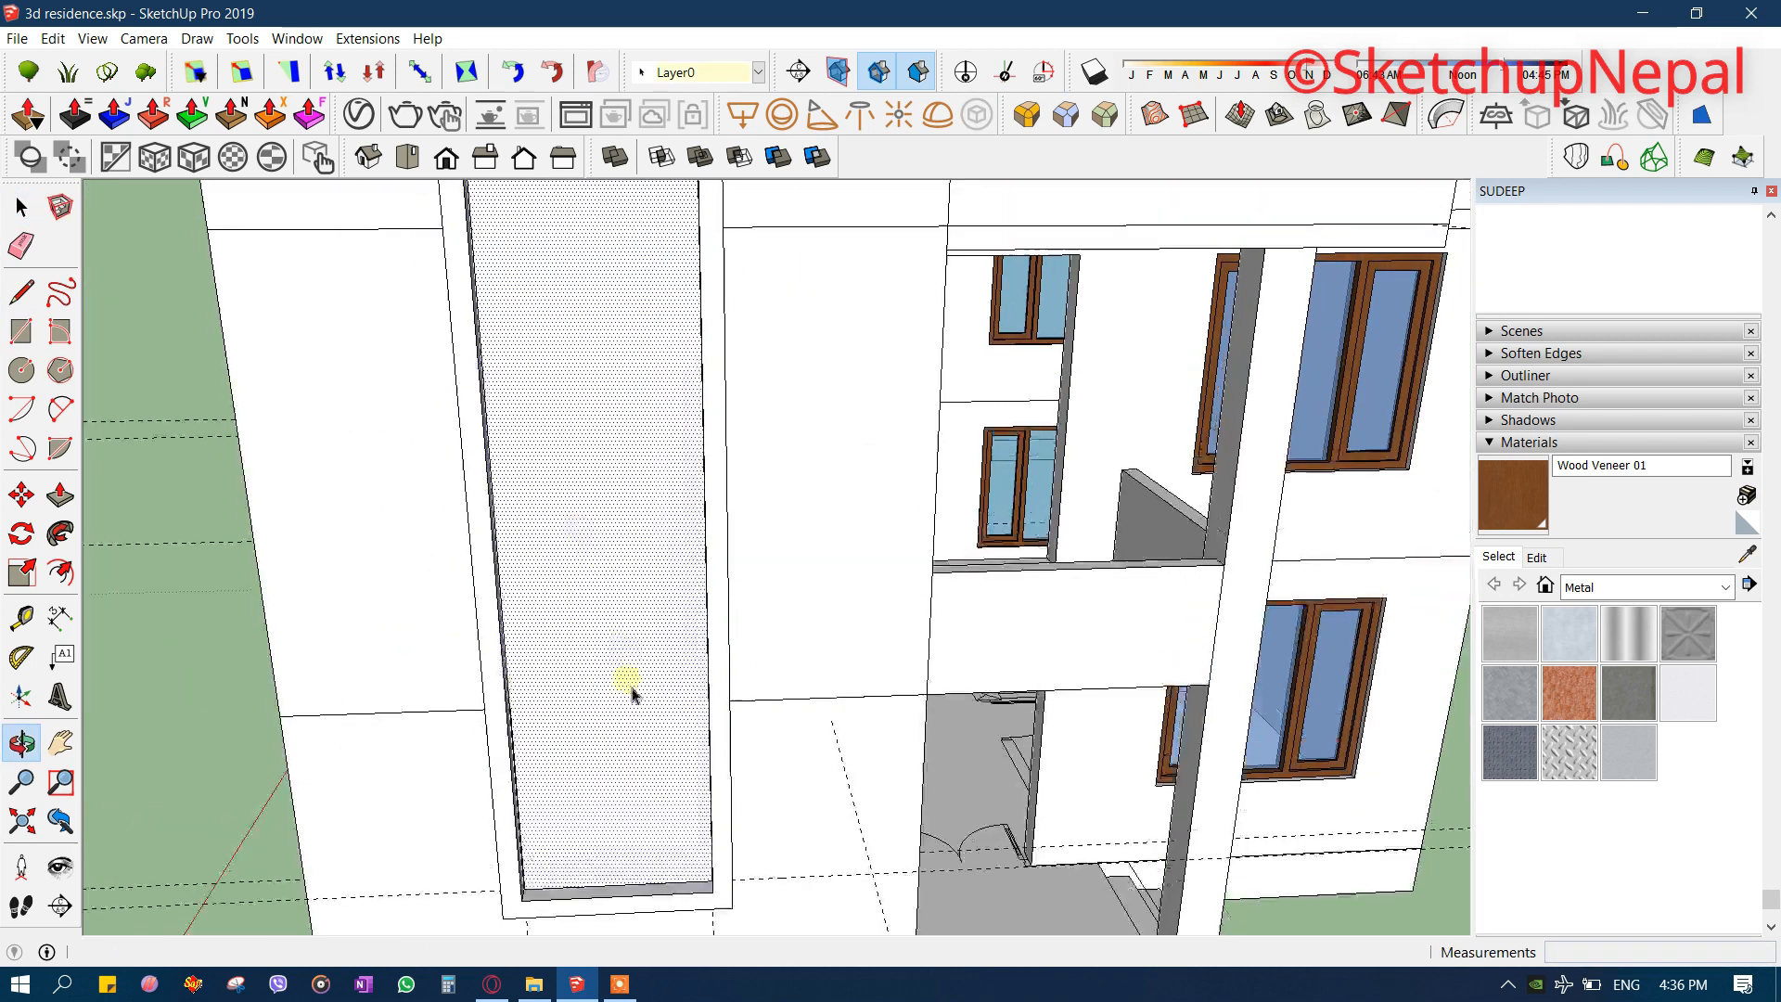
pyautogui.press('m')
pyautogui.click(568, 534)
pyautogui.press('space')
pyautogui.scroll(-2, 562, 522)
pyautogui.keyDown('shift'); pyautogui.moveTo(554, 454); pyautogui.dragTo(575, 603, button='middle'); pyautogui.keyUp('shift')
pyautogui.scroll(-2, 575, 603)
pyautogui.hotkey('ctrl', 'g')
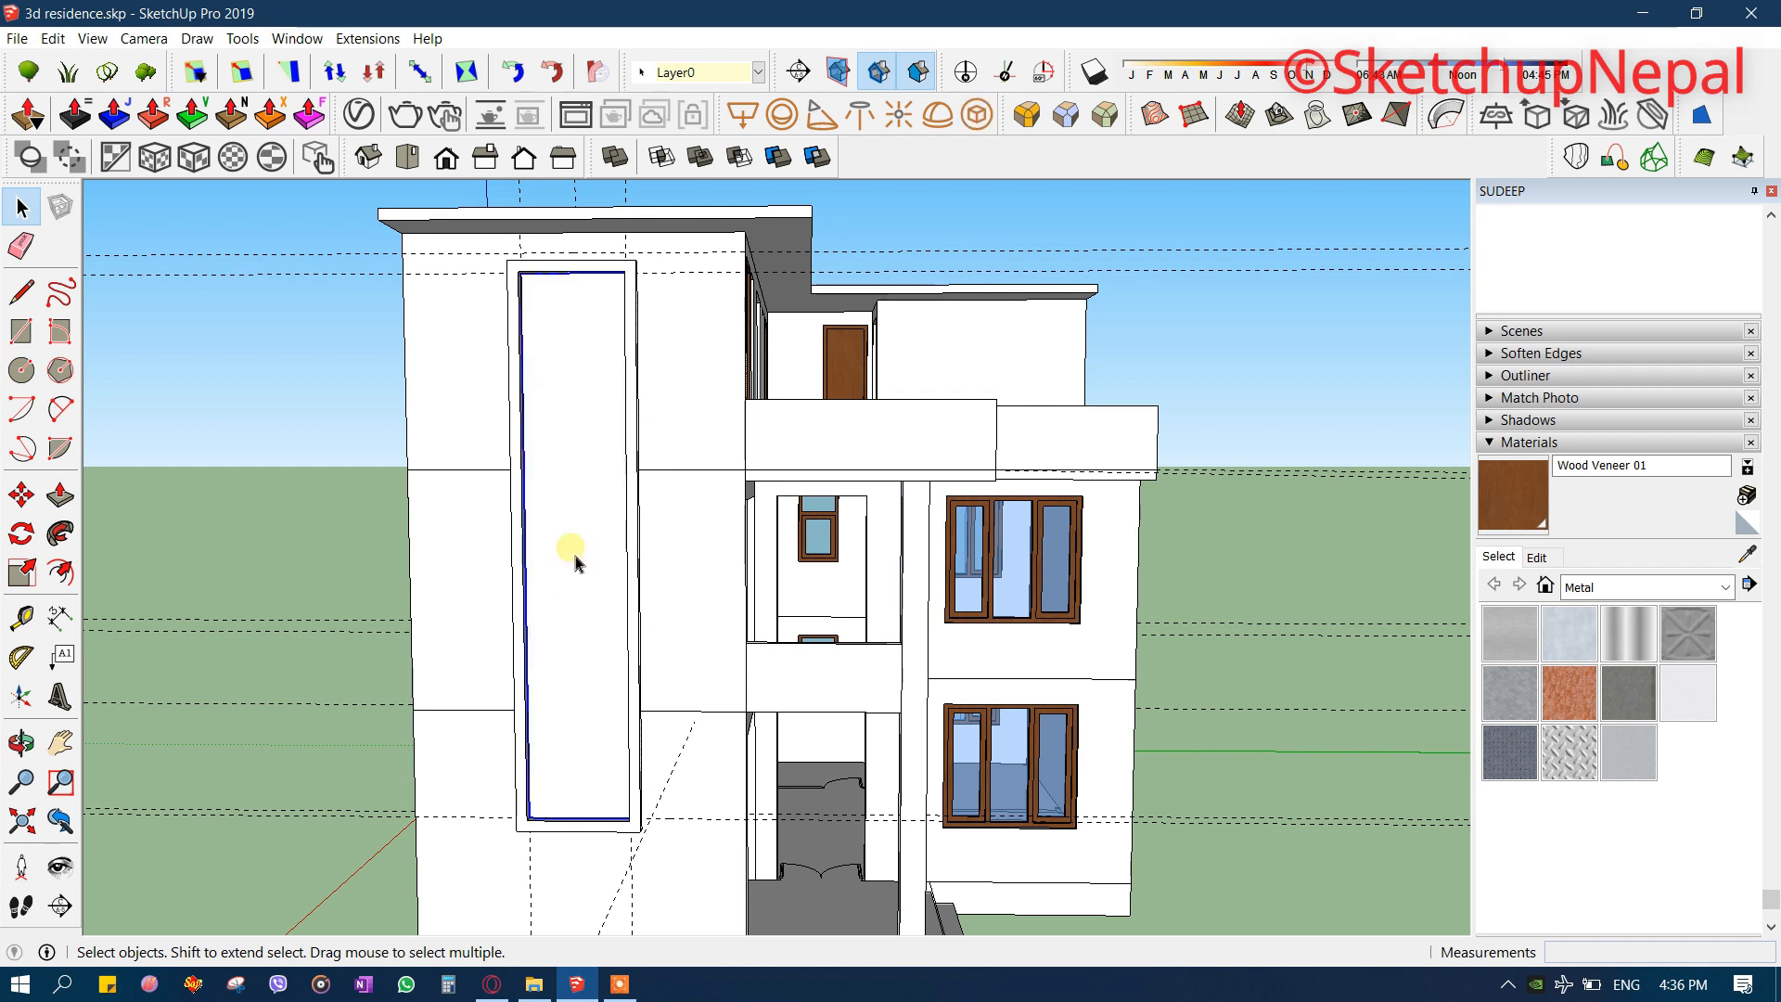
# - Open the stairwell panel group for editing, hide the rest of the model and select the panel's face
pyautogui.doubleClick(575, 557)
pyautogui.press('i')
pyautogui.scroll(3, 589, 363)
pyautogui.scroll(-2, 596, 399)
pyautogui.keyDown('shift'); pyautogui.moveTo(609, 462); pyautogui.dragTo(680, 464, button='middle'); pyautogui.keyUp('shift')
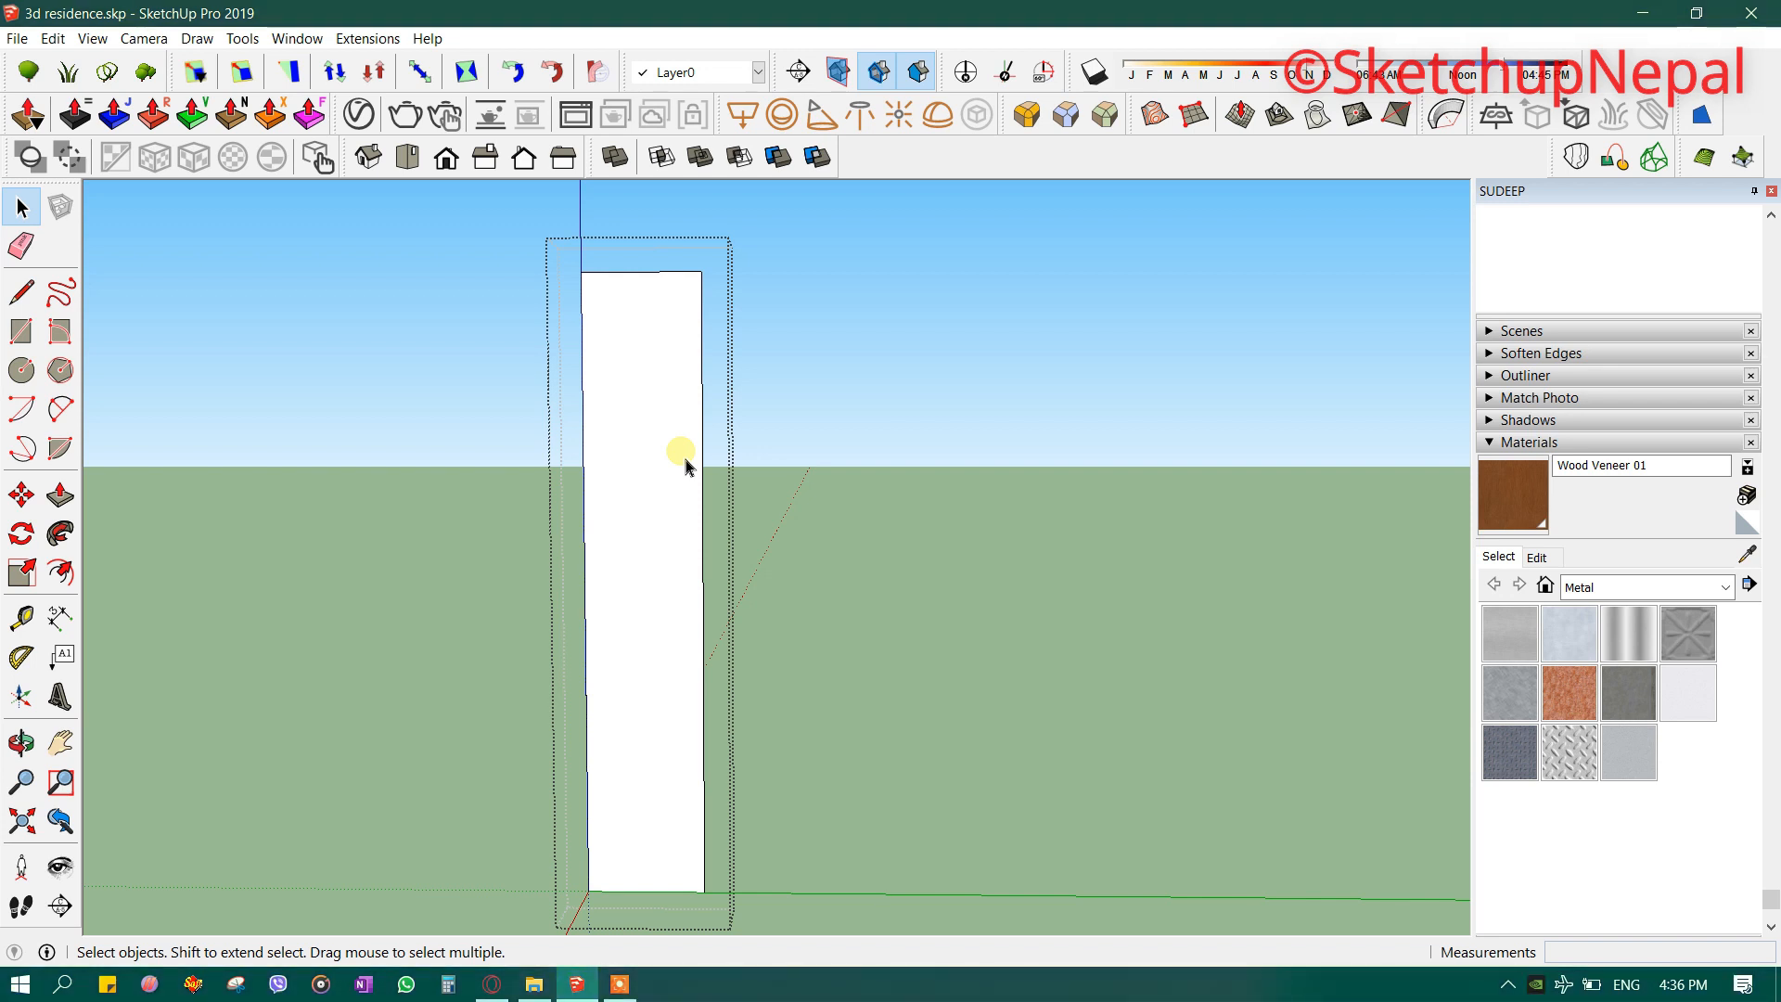
pyautogui.press('i')
pyautogui.press('i')
pyautogui.click(672, 413)
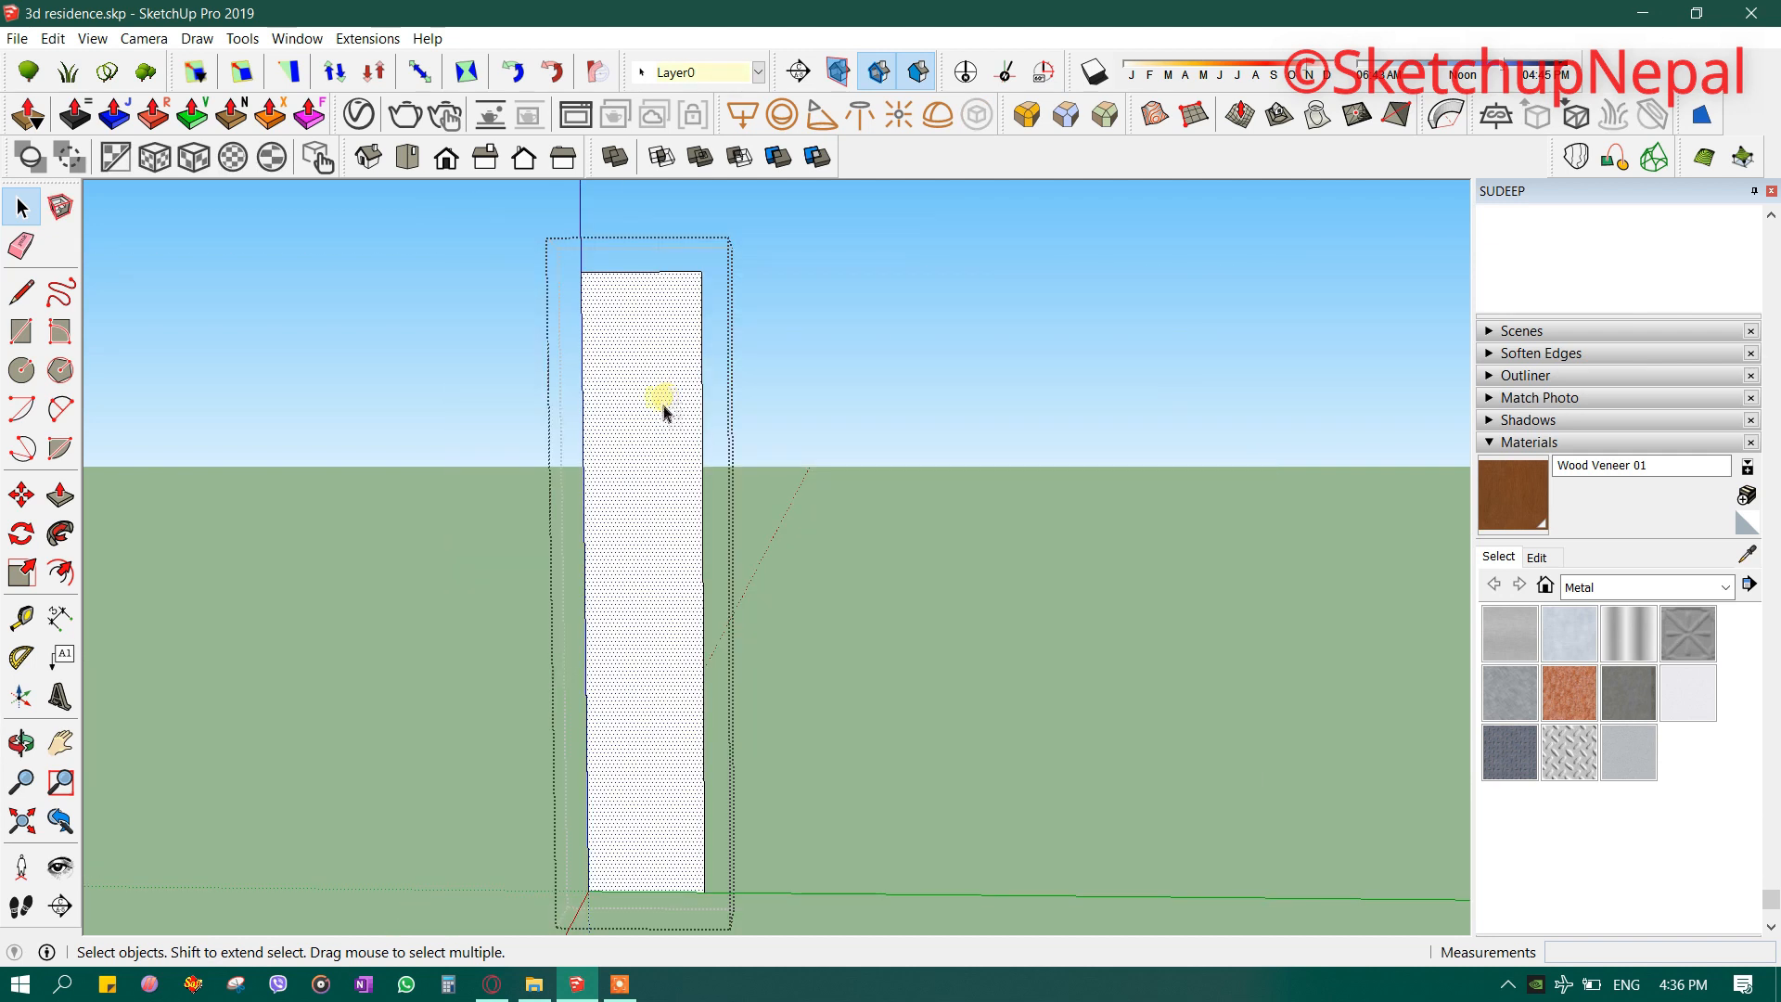
# - Offset the panel face's outline inward by 2"
pyautogui.press('f')
pyautogui.click(582, 367)
pyautogui.click(621, 381)
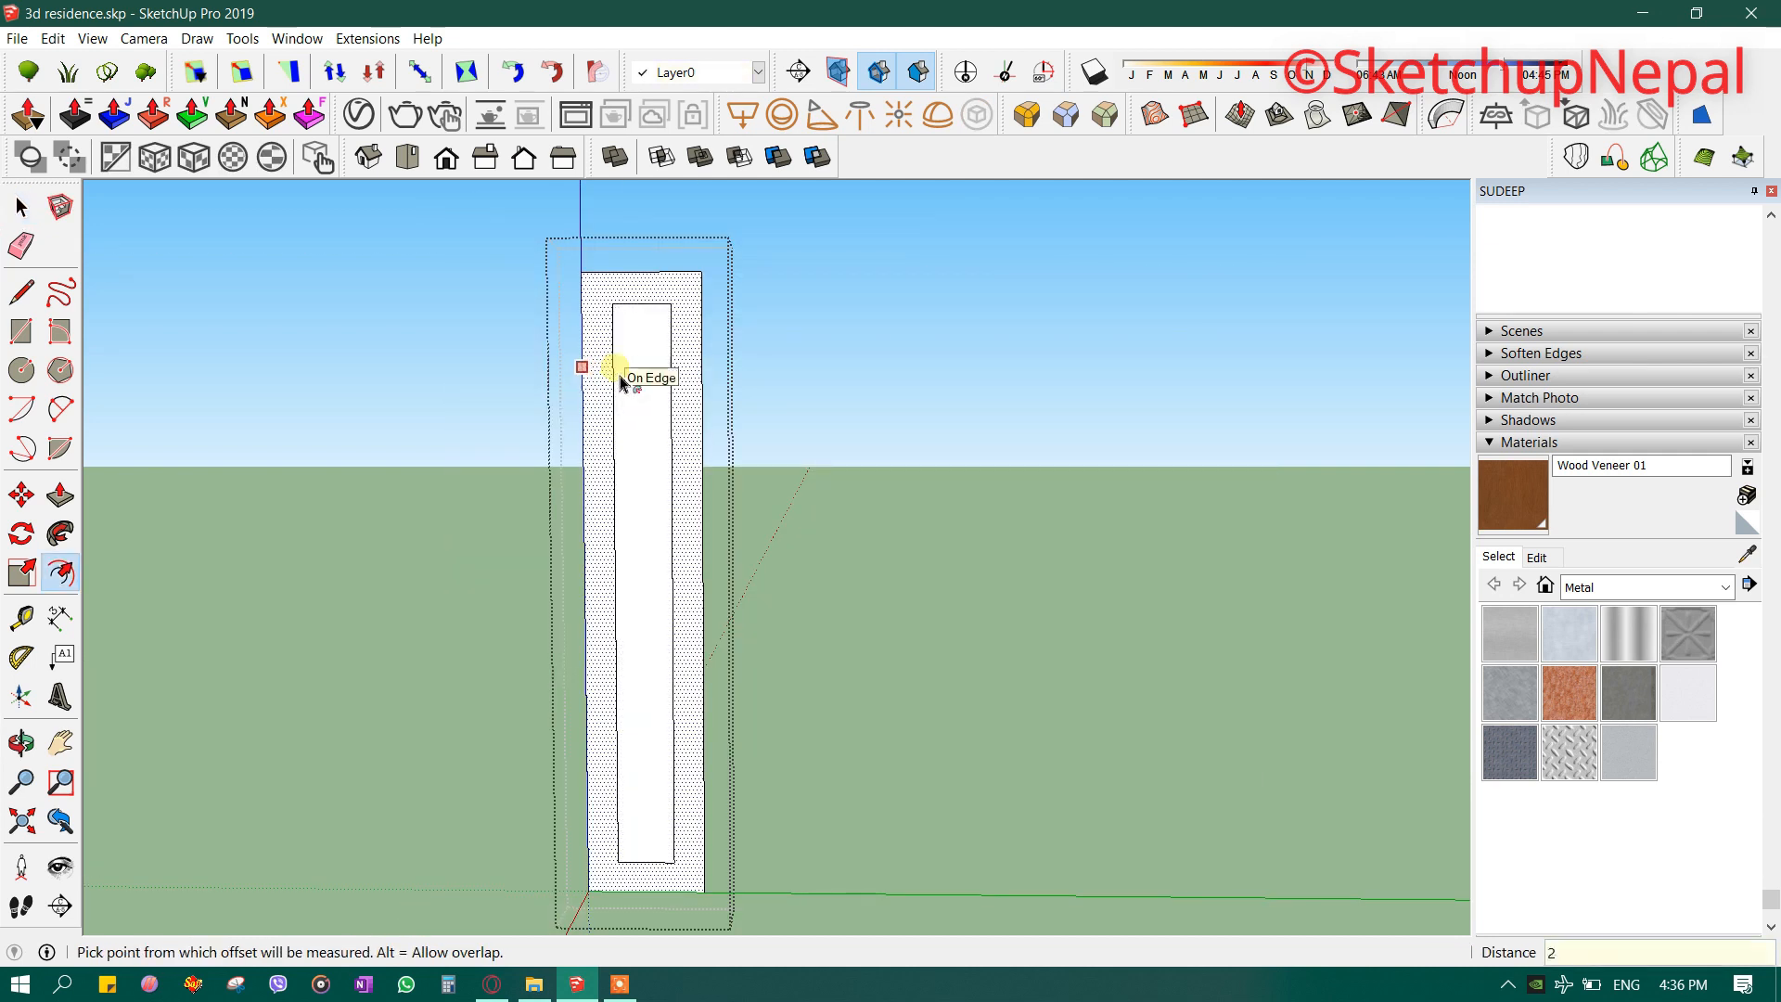
pyautogui.press('Return')
pyautogui.scroll(3, 619, 381)
pyautogui.press('space')
pyautogui.scroll(-3, 620, 381)
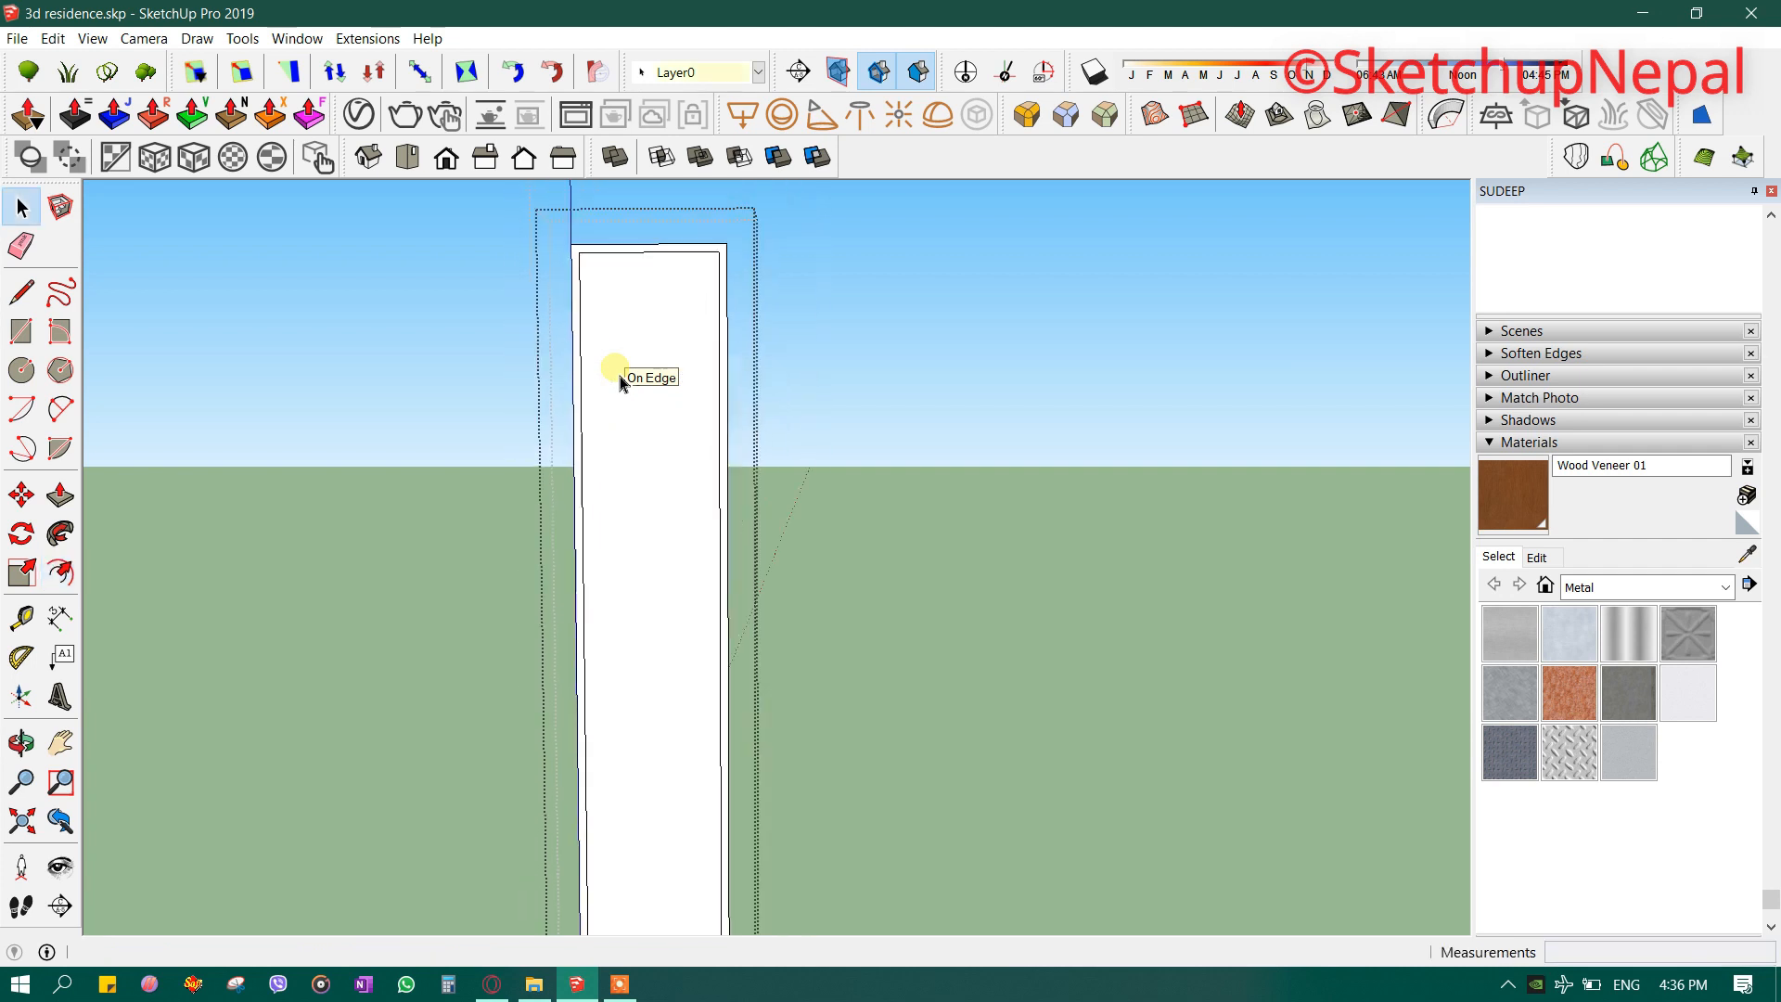
pyautogui.click(666, 362)
pyautogui.scroll(5, 666, 361)
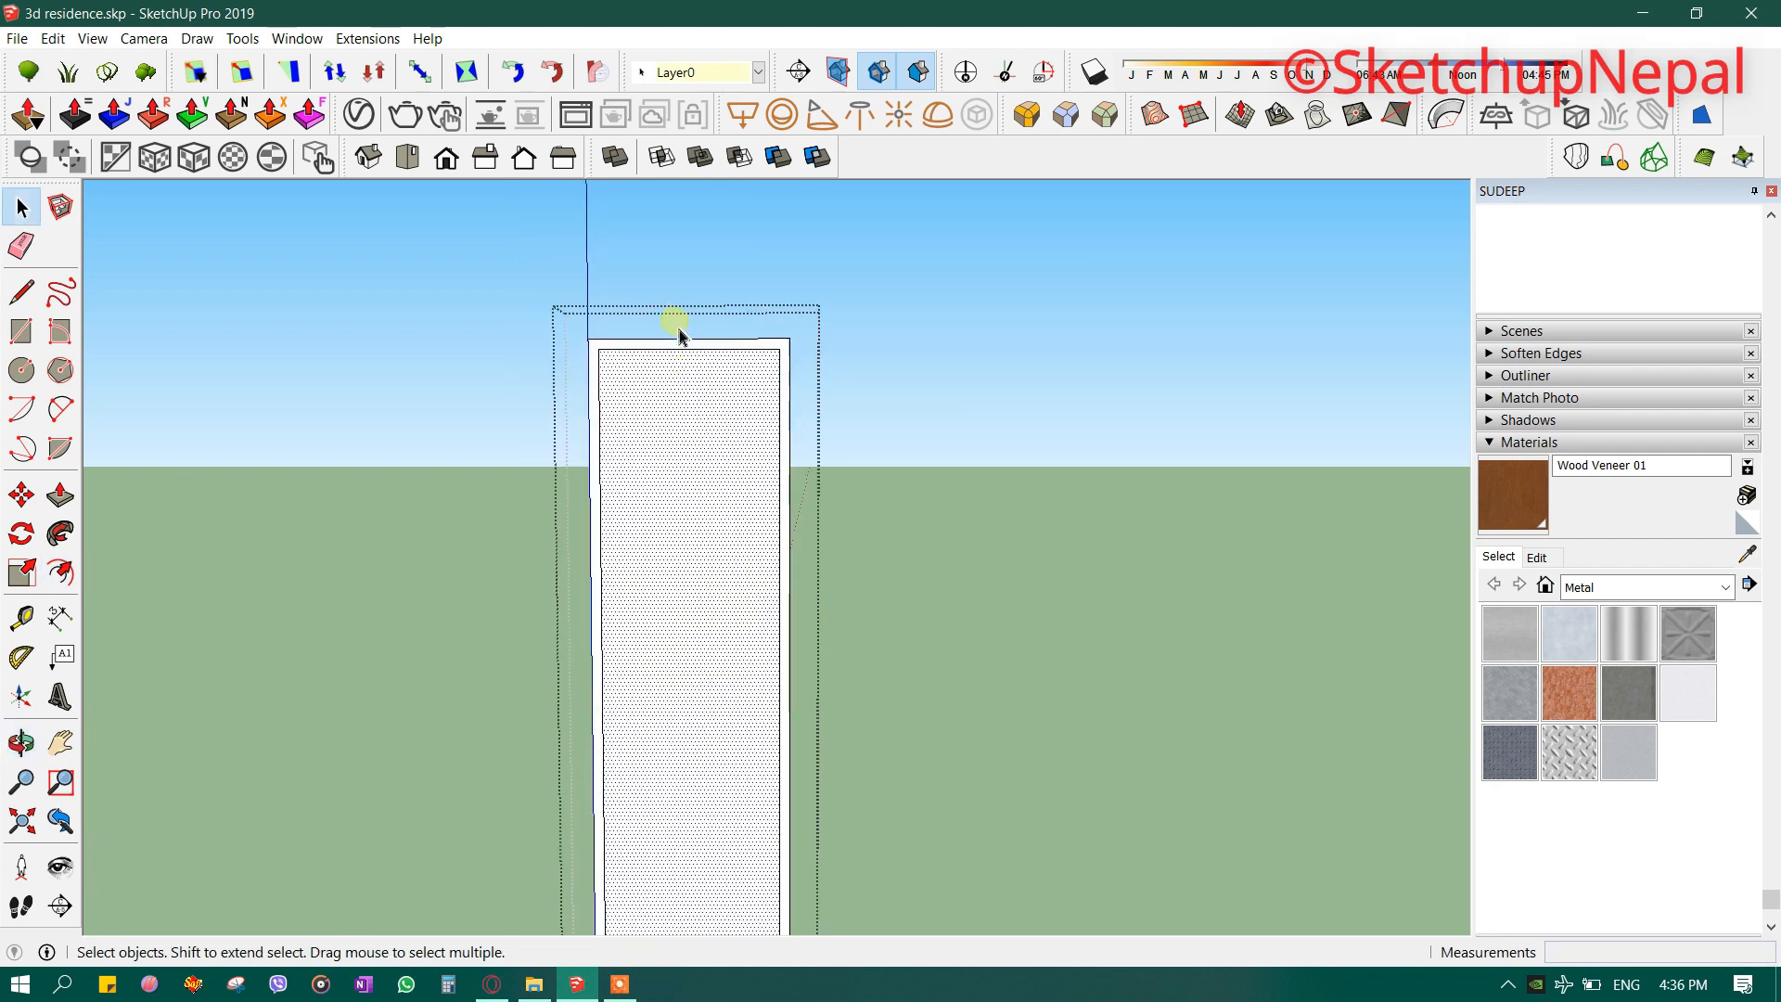
pyautogui.scroll(-3, 667, 366)
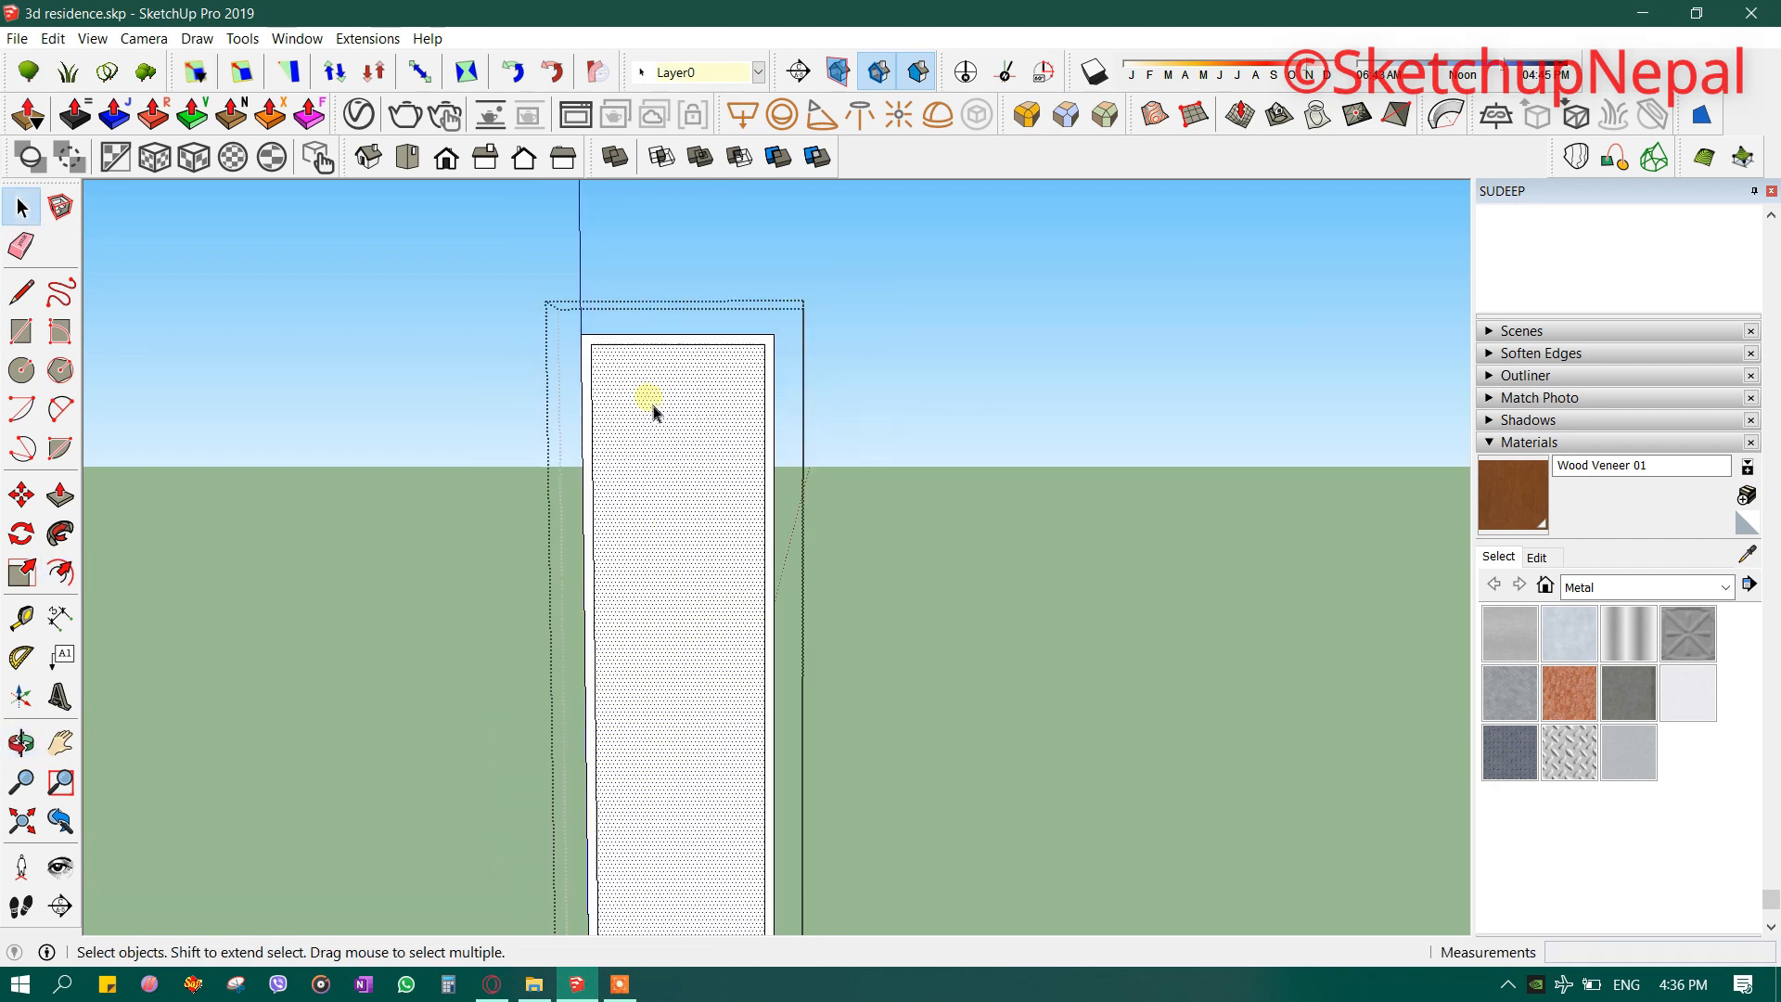
pyautogui.scroll(2, 668, 339)
pyautogui.click(668, 332)
pyautogui.scroll(-2, 661, 344)
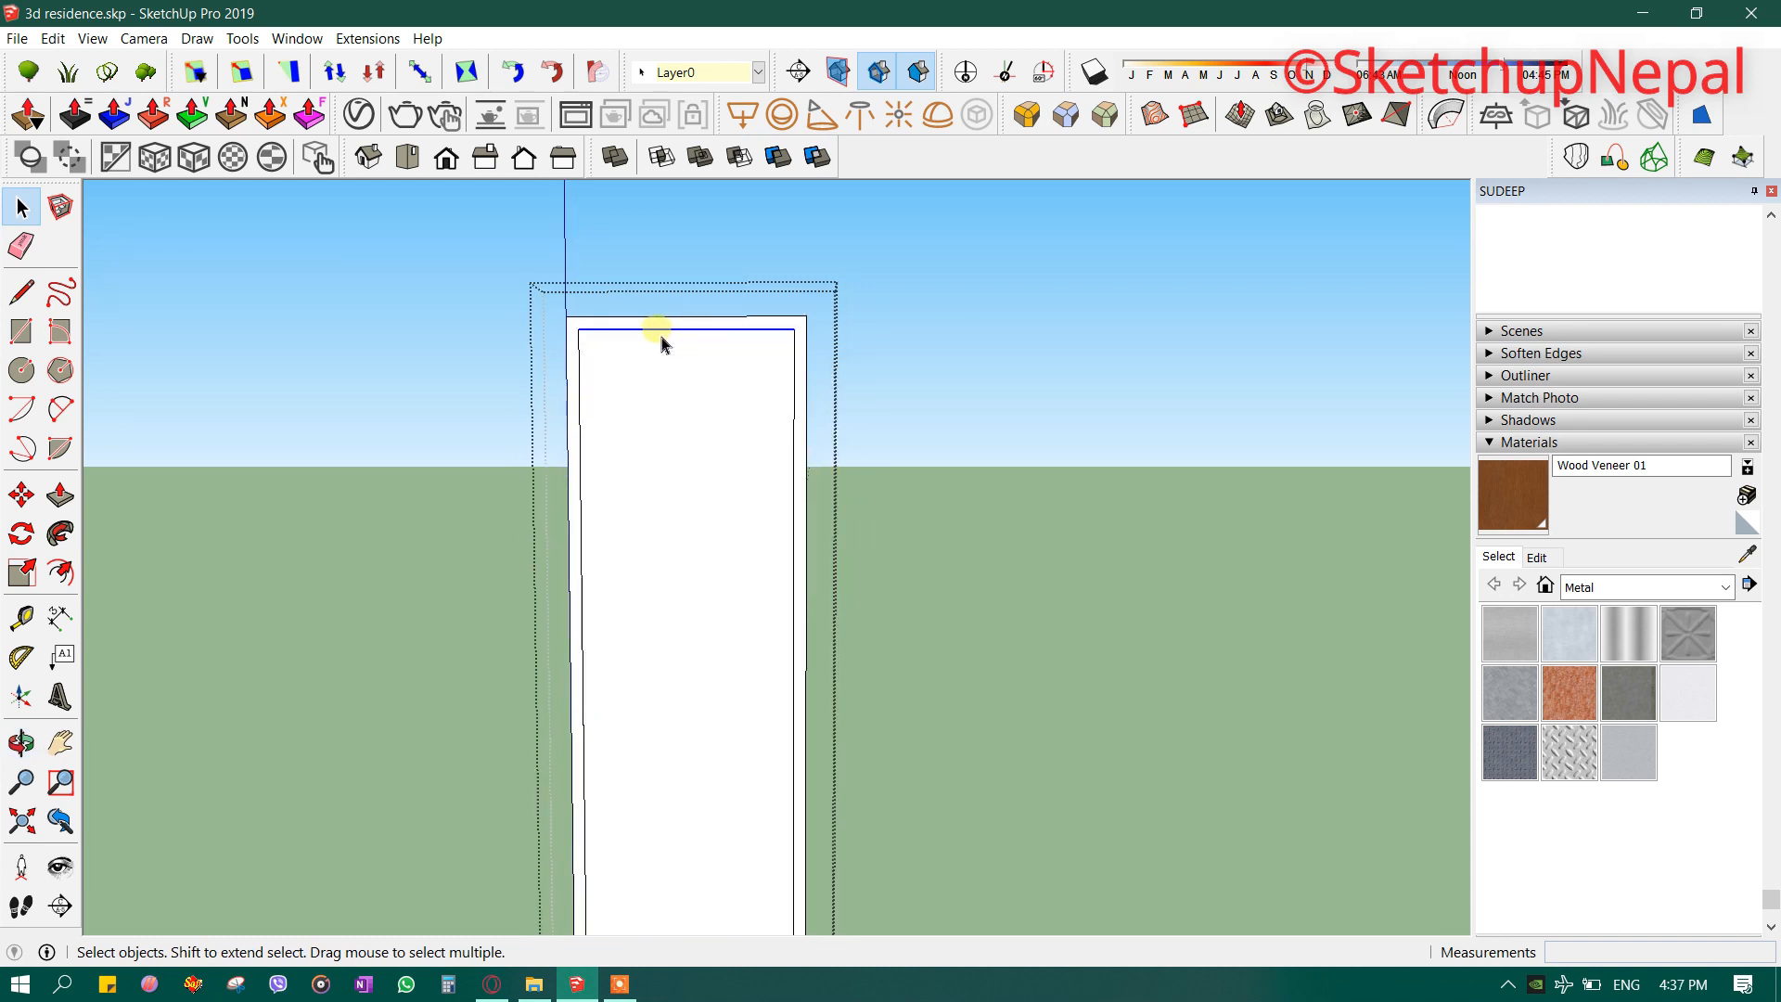
pyautogui.scroll(3, 765, 357)
pyautogui.scroll(-2, 762, 348)
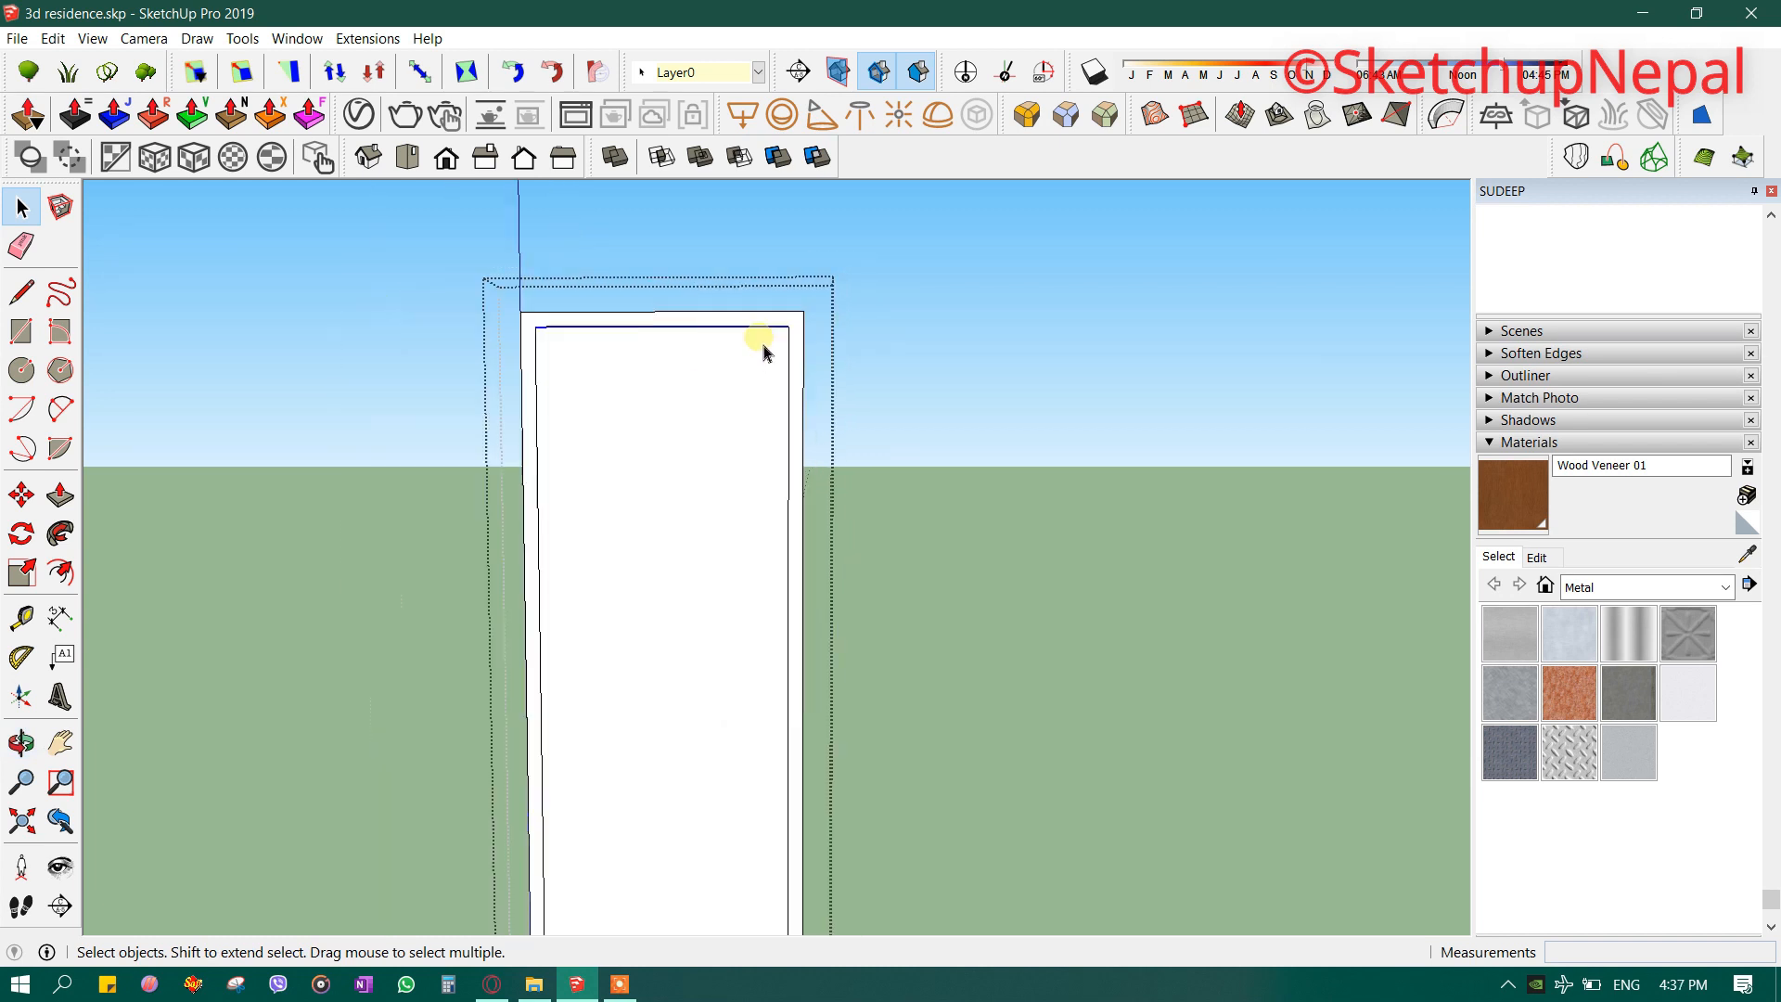
pyautogui.scroll(2, 756, 337)
pyautogui.click(758, 325)
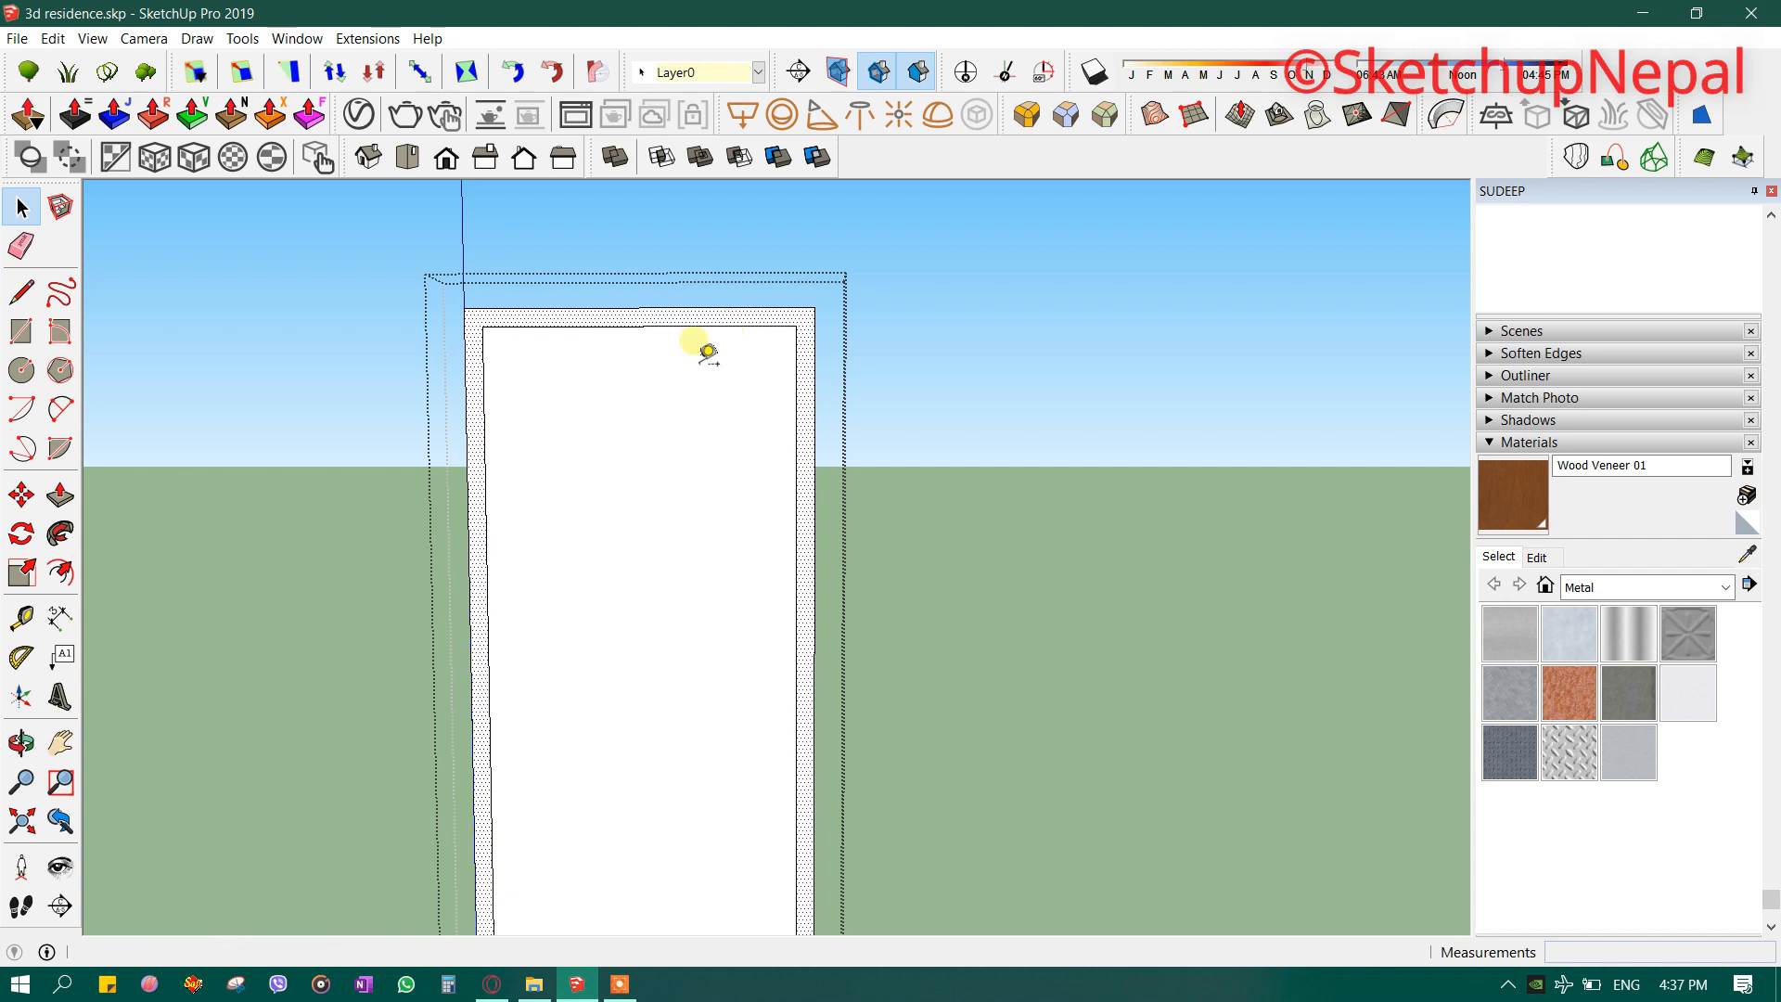
# - Place a guide along the inner outline's top edge and draw a rectangle about 4' 1" by 2 1/4" across the panel's top
pyautogui.press('t')
pyautogui.press('e')
pyautogui.press('r')
pyautogui.click(464, 307)
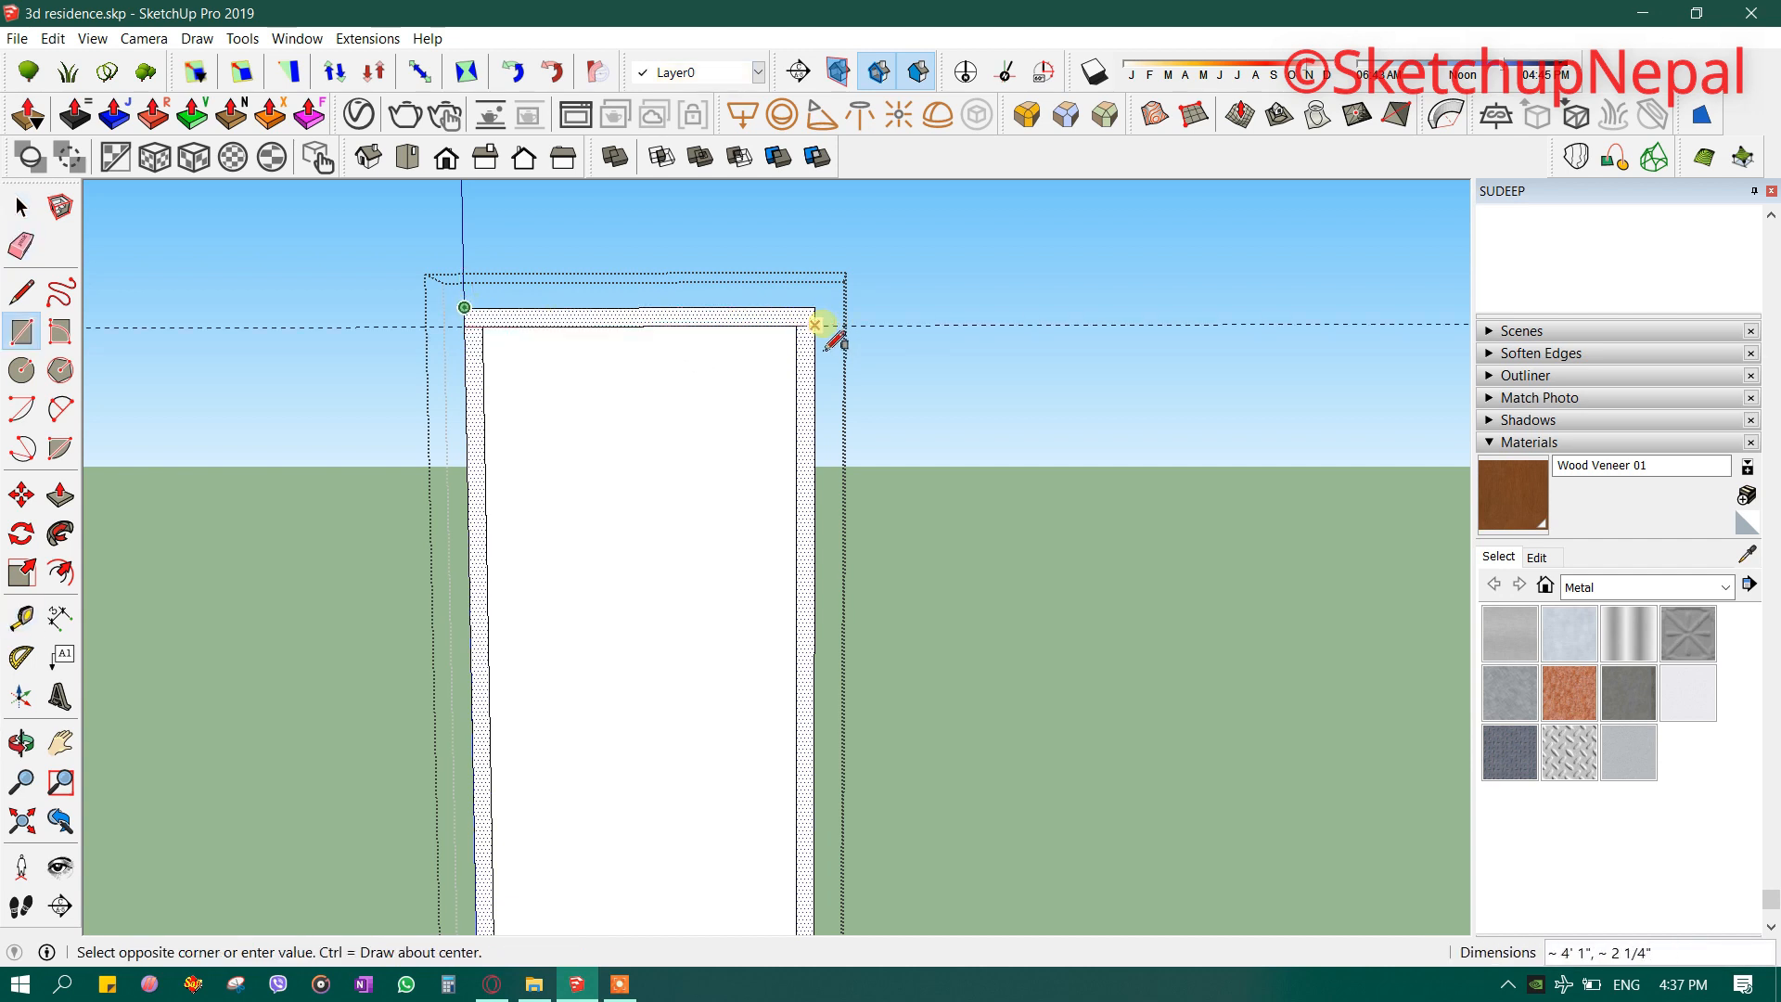
# - Select the strip across the panel's top and copy it down to the panel's bottom corner
pyautogui.press('space')
pyautogui.scroll(4, 783, 327)
pyautogui.click(784, 328)
pyautogui.click(771, 316)
pyautogui.scroll(-3, 779, 326)
pyautogui.press('m')
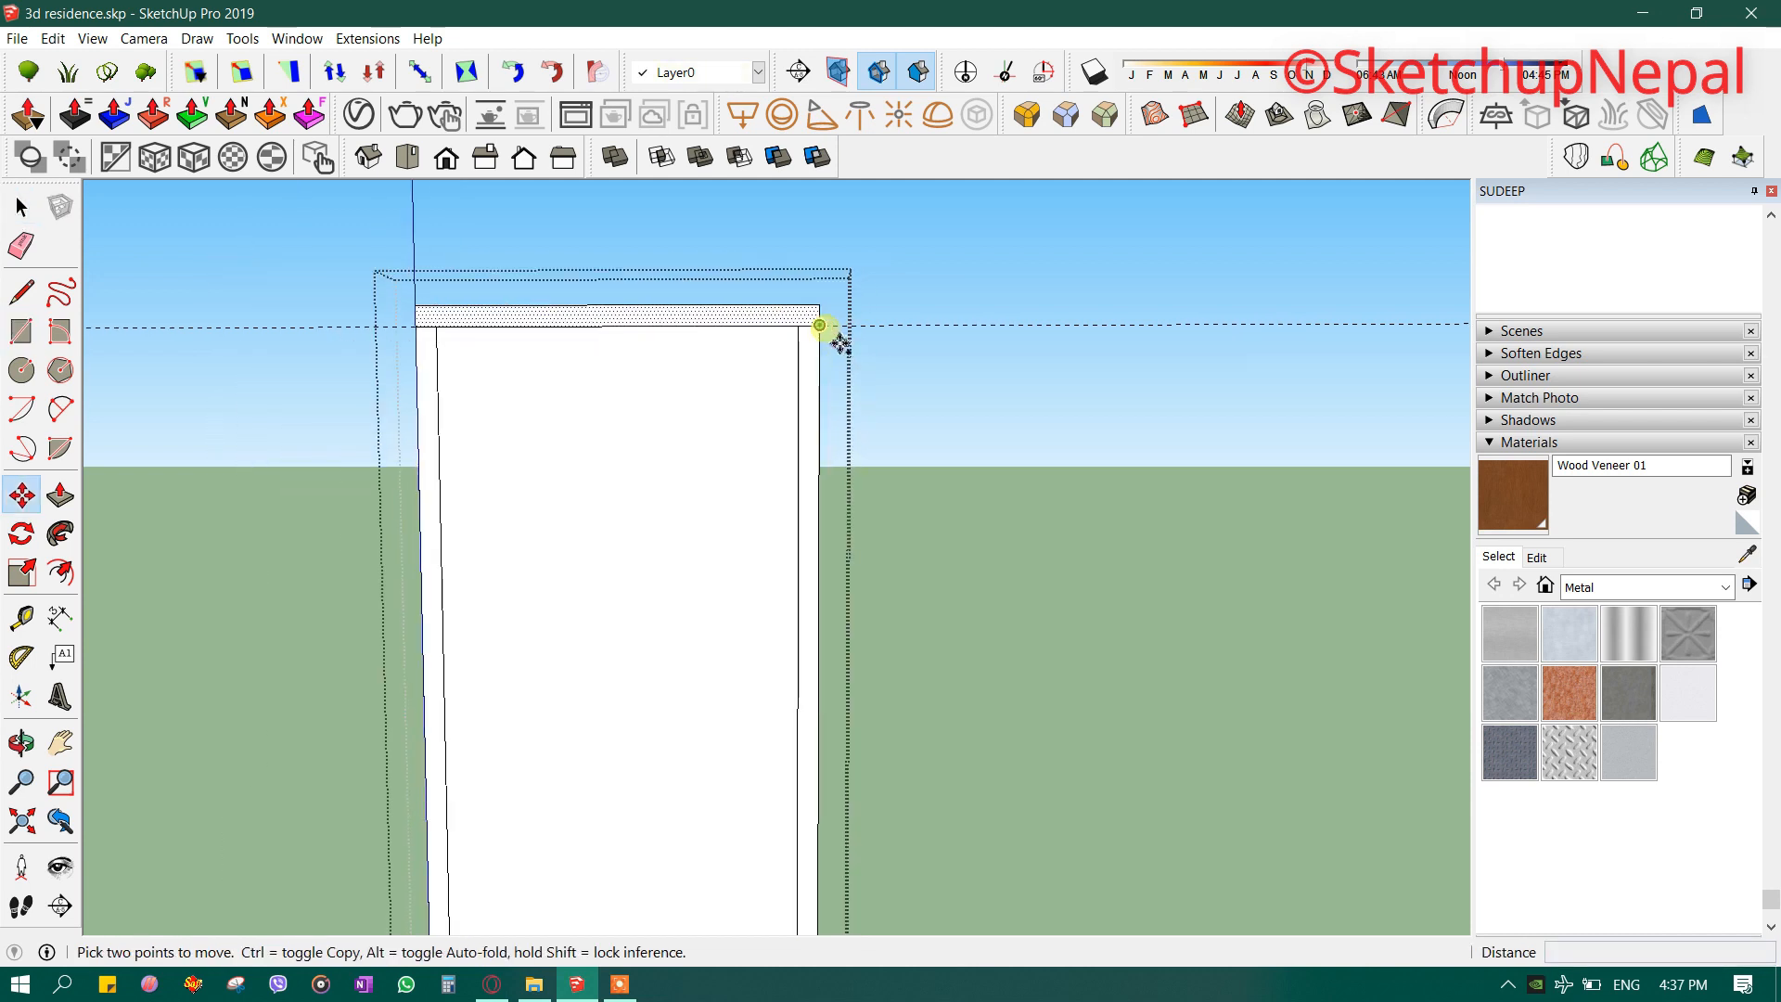
pyautogui.click(821, 326)
pyautogui.press('ctrl')
pyautogui.scroll(-4, 791, 470)
pyautogui.keyDown('shift'); pyautogui.moveTo(793, 788); pyautogui.dragTo(784, 318, button='middle'); pyautogui.keyUp('shift')
pyautogui.scroll(9, 779, 854)
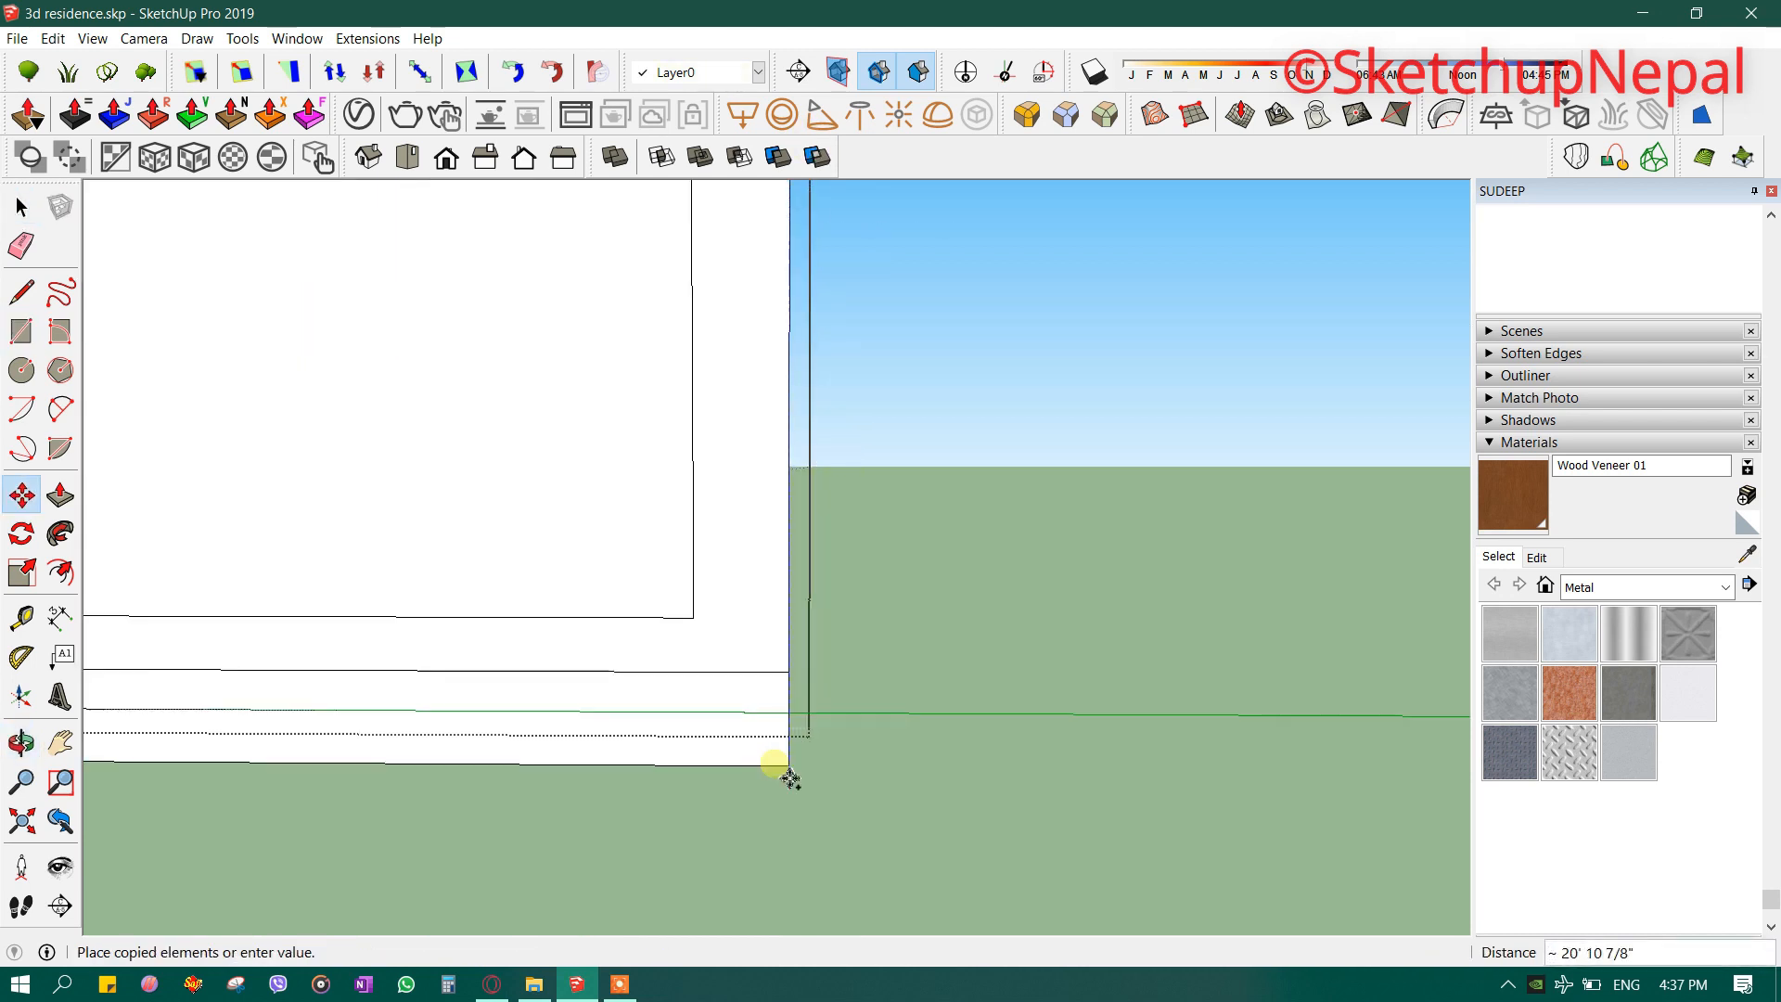
pyautogui.click(793, 713)
# - Try spacing the copied strip evenly down the panel with 12 divisions (12/)
pyautogui.scroll(-8, 775, 825)
pyautogui.keyDown('shift'); pyautogui.moveTo(898, 452); pyautogui.dragTo(876, 497, button='middle'); pyautogui.keyUp('shift')
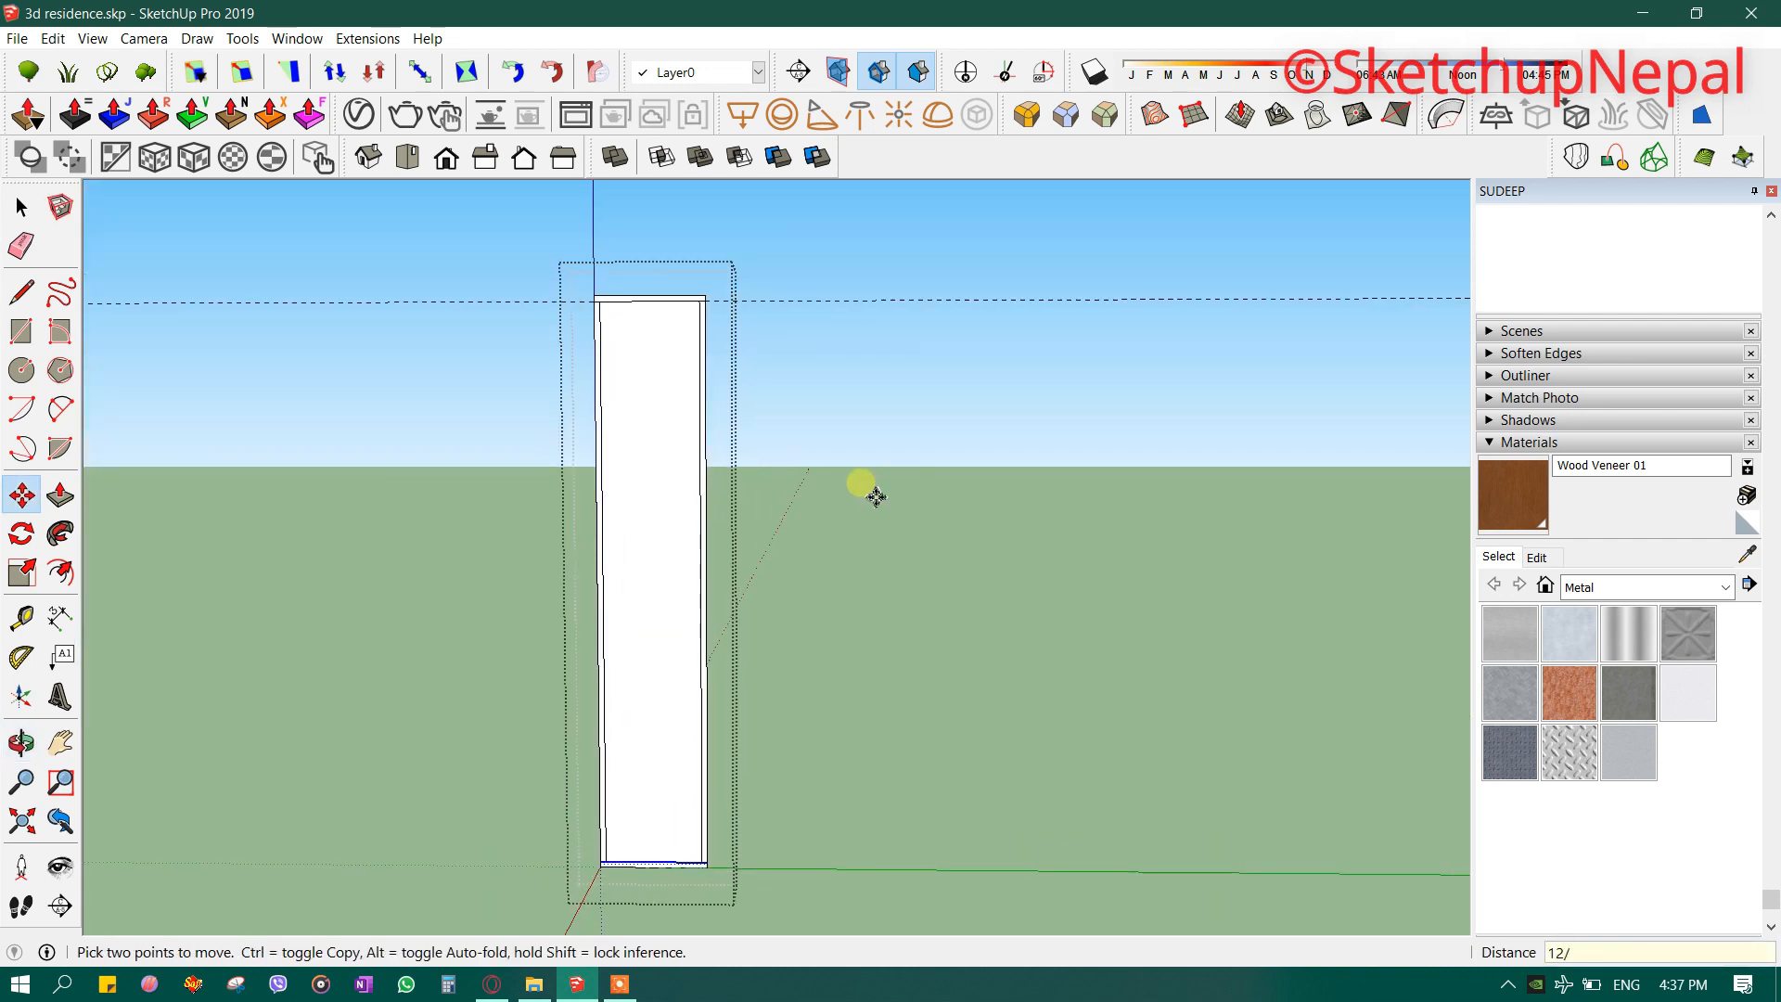
pyautogui.press('Return')
pyautogui.scroll(3, 668, 648)
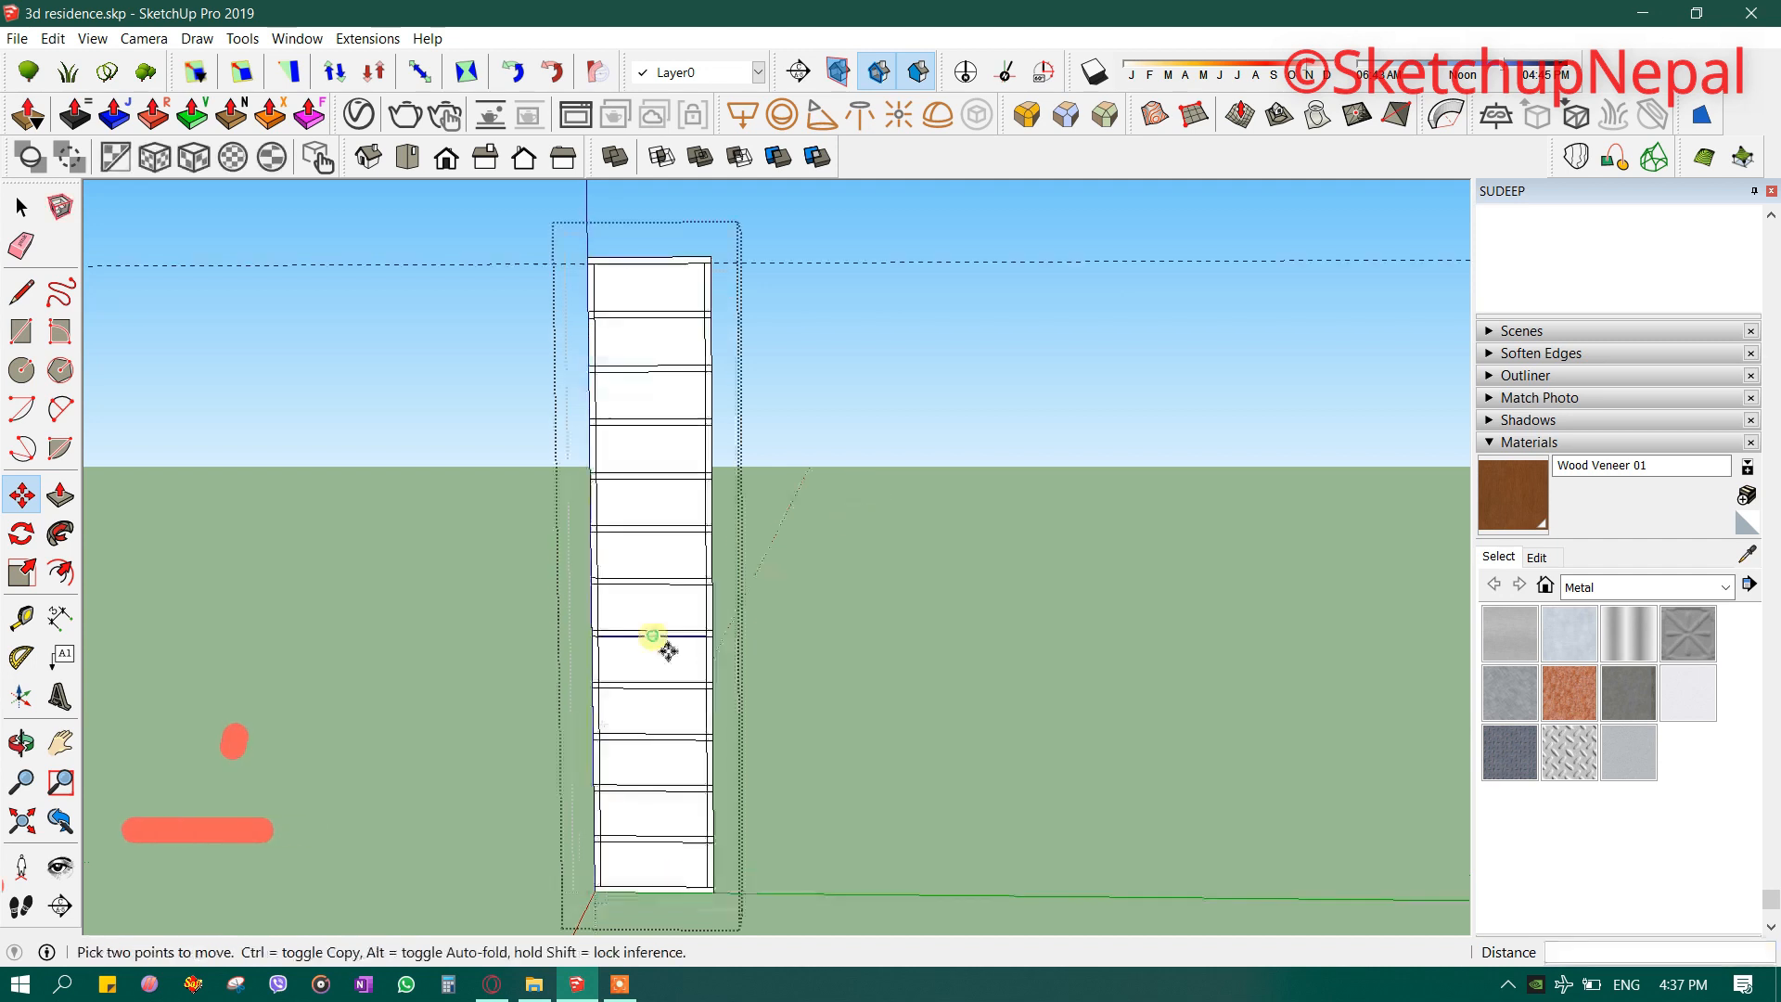
pyautogui.press('space')
pyautogui.scroll(-4, 613, 786)
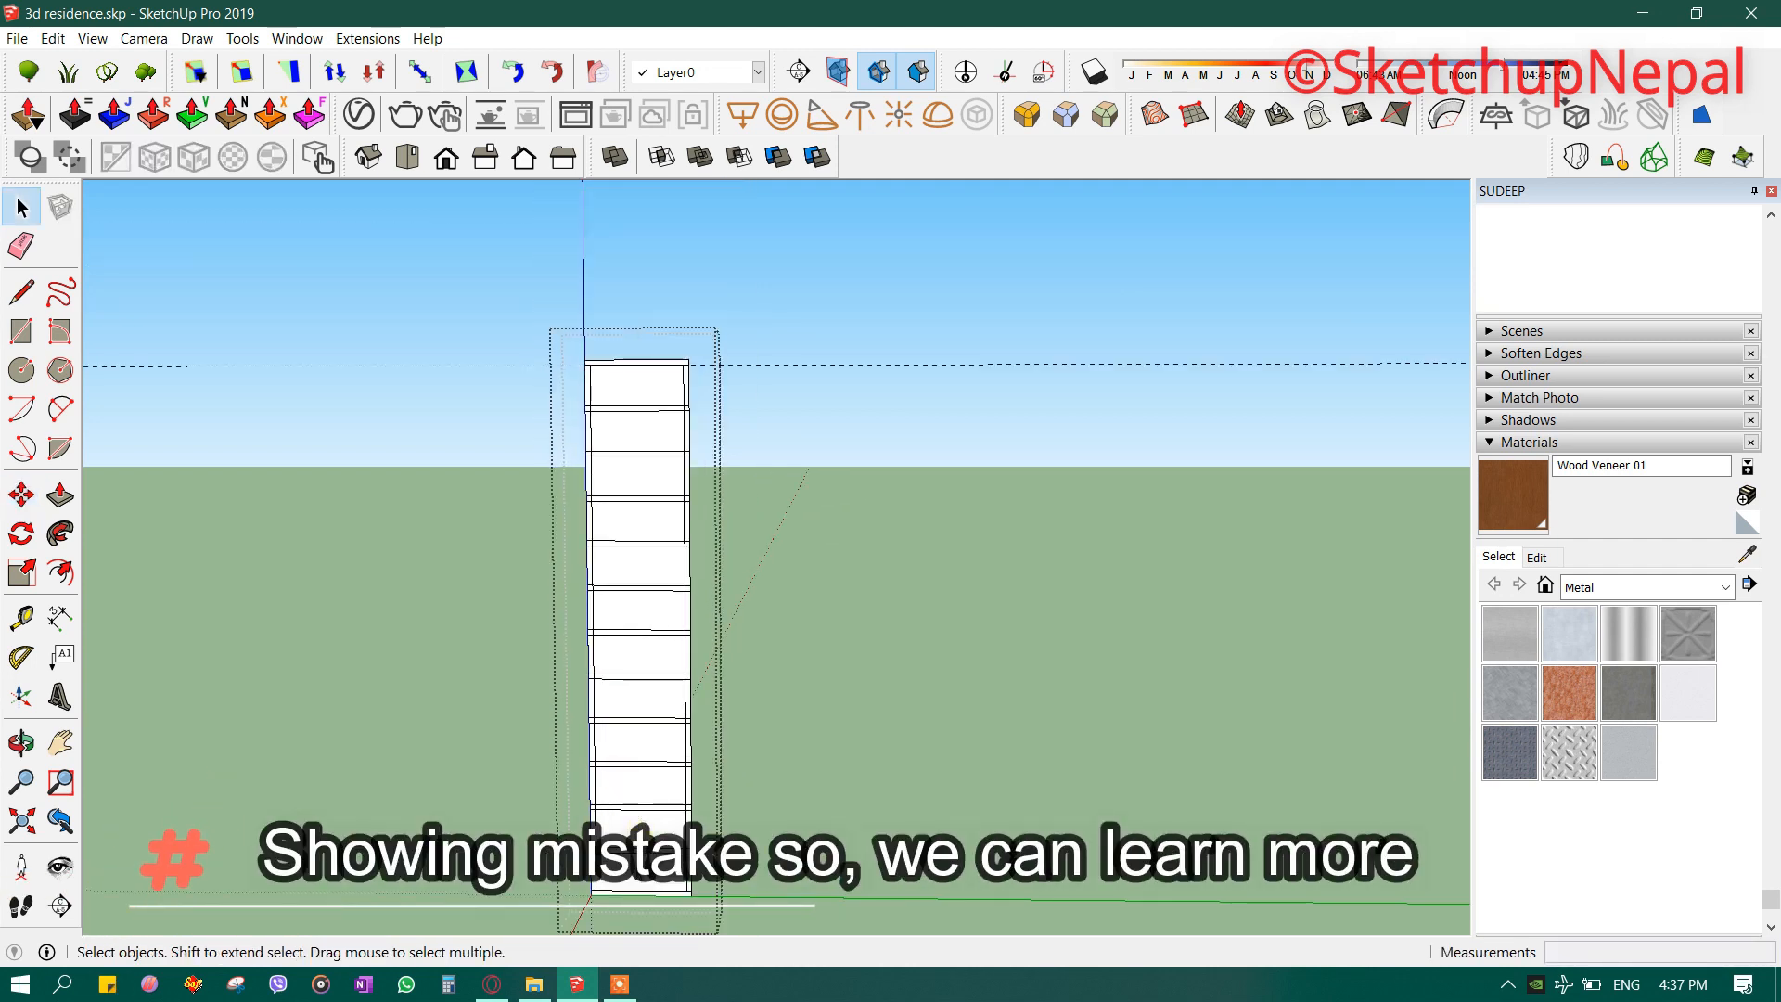
# - Inspect the divided panel's lower end and undo the copied horizontal strips
pyautogui.scroll(3, 637, 877)
pyautogui.keyDown('shift'); pyautogui.moveTo(638, 883); pyautogui.dragTo(618, 768, button='middle'); pyautogui.keyUp('shift')
pyautogui.scroll(3, 617, 768)
pyautogui.scroll(-4, 617, 768)
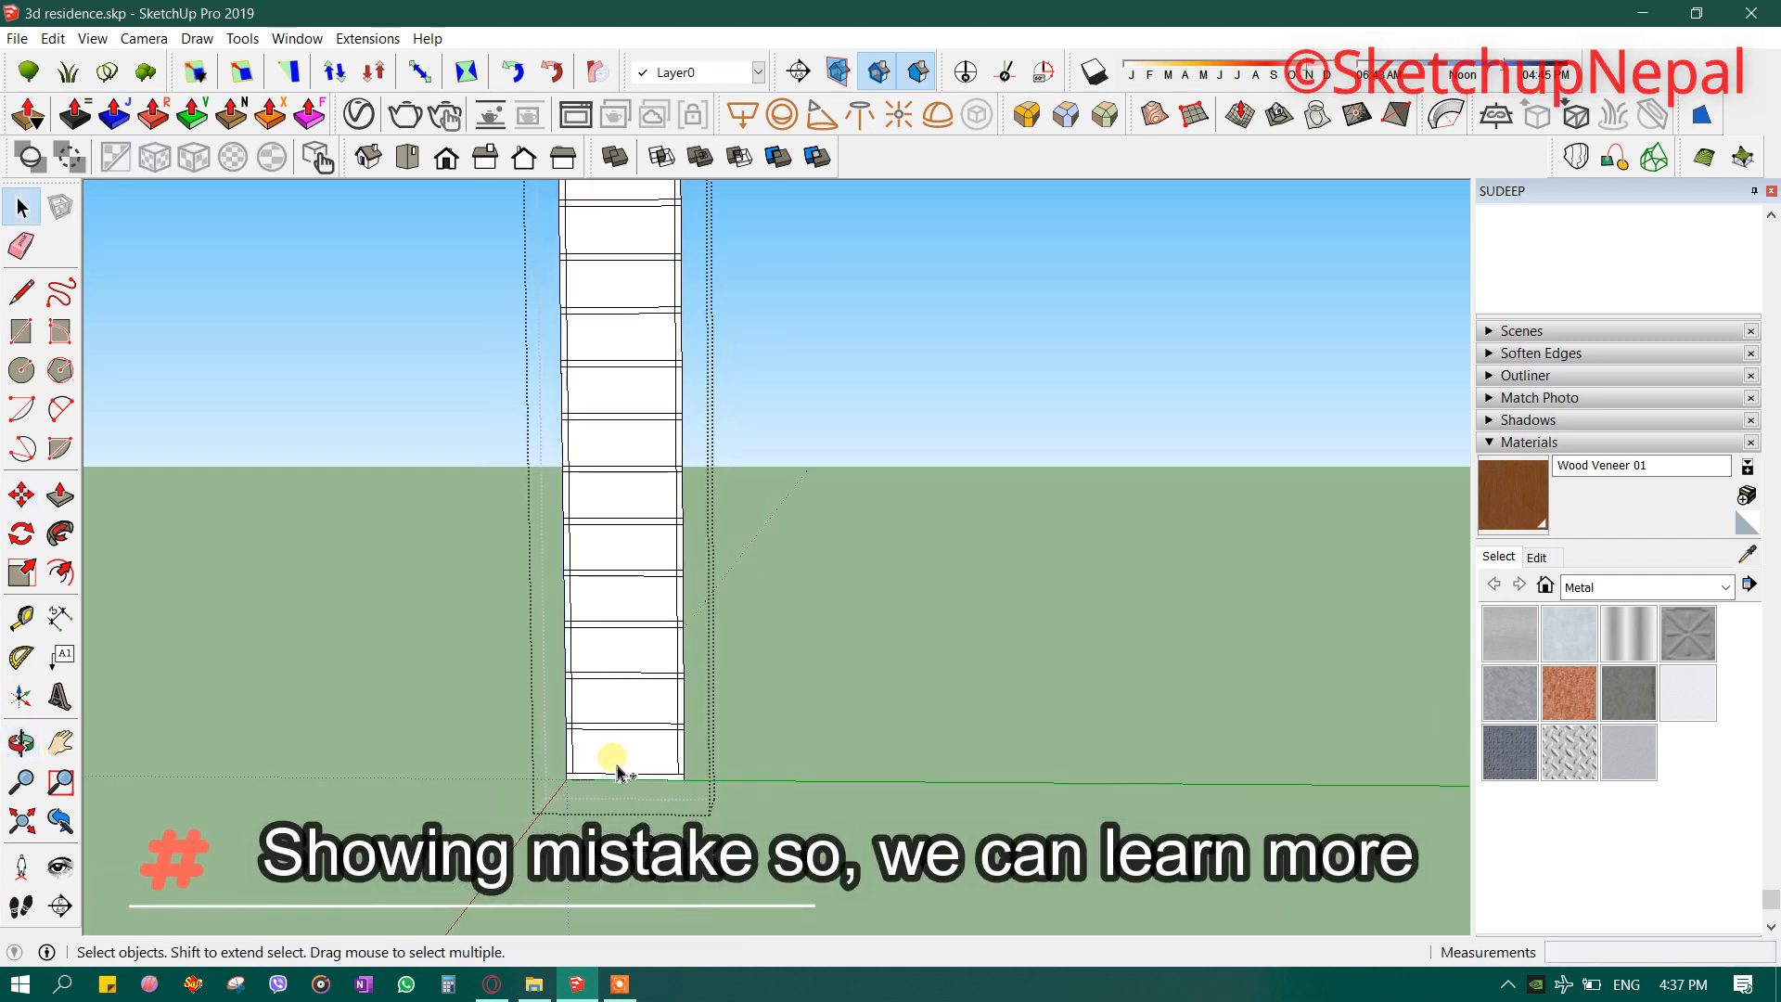
pyautogui.hotkey('ctrl', 'z')
# - Place vertical guides along both long edges of the panel's inner outline
pyautogui.scroll(5, 614, 770)
pyautogui.press('t')
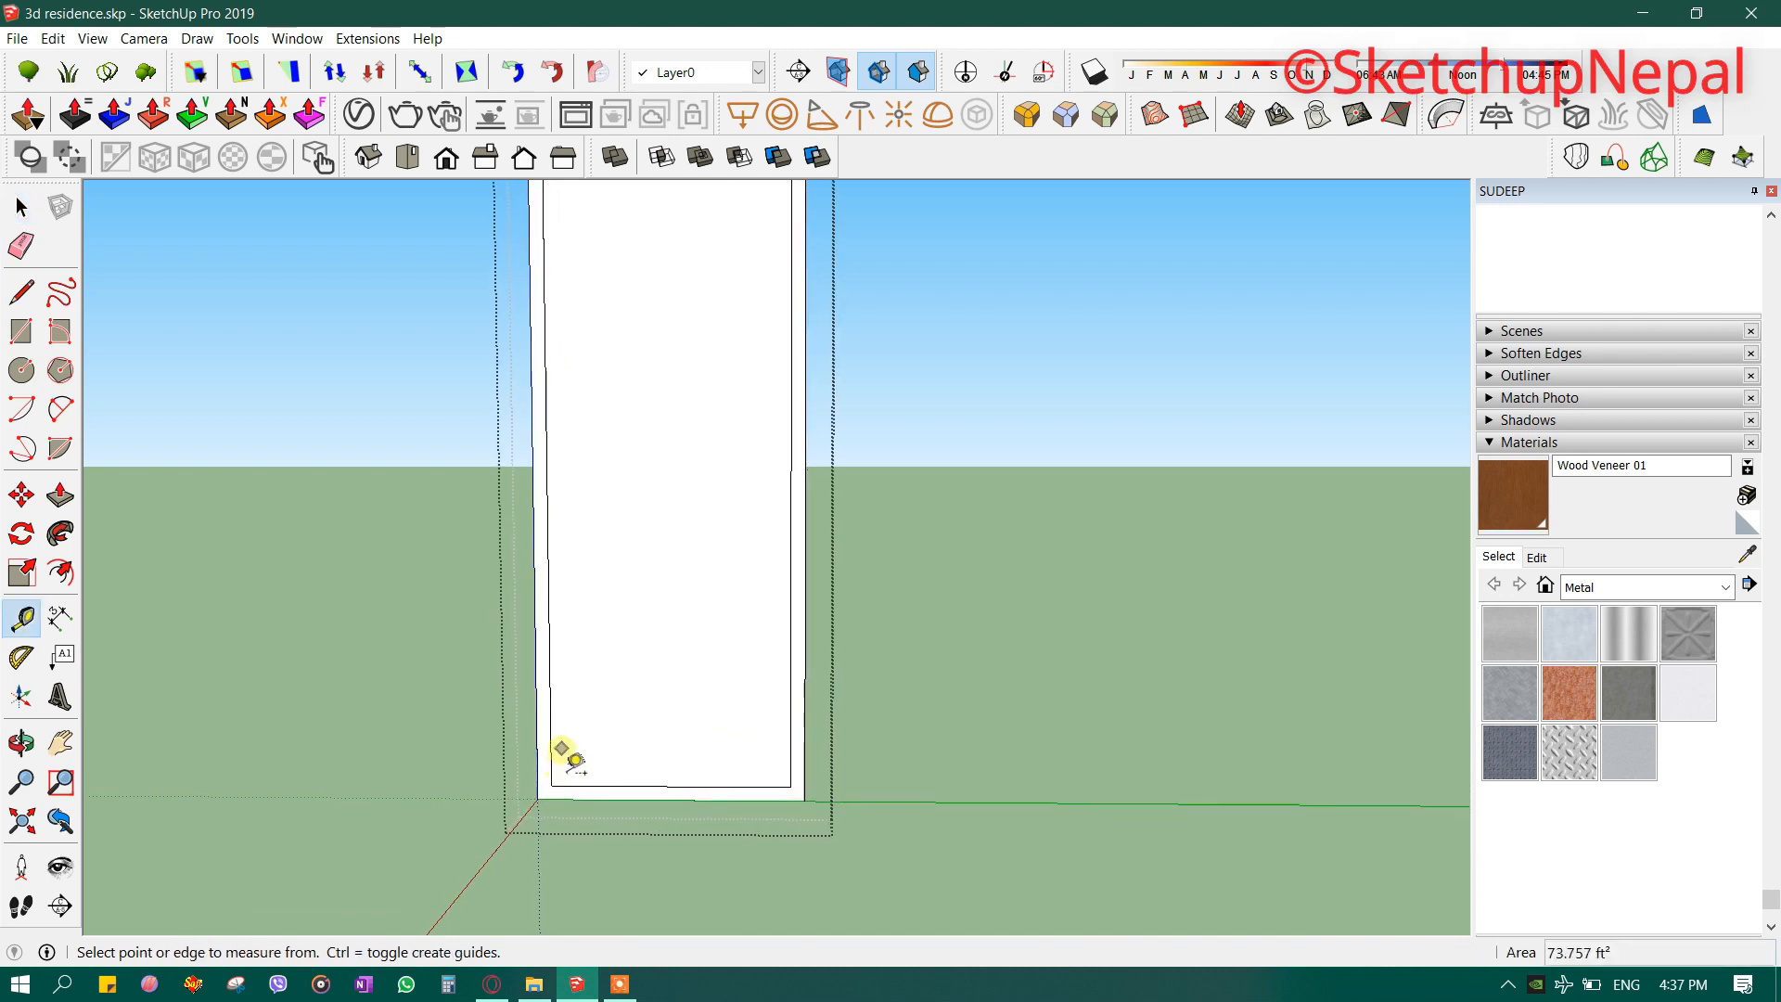
pyautogui.click(562, 749)
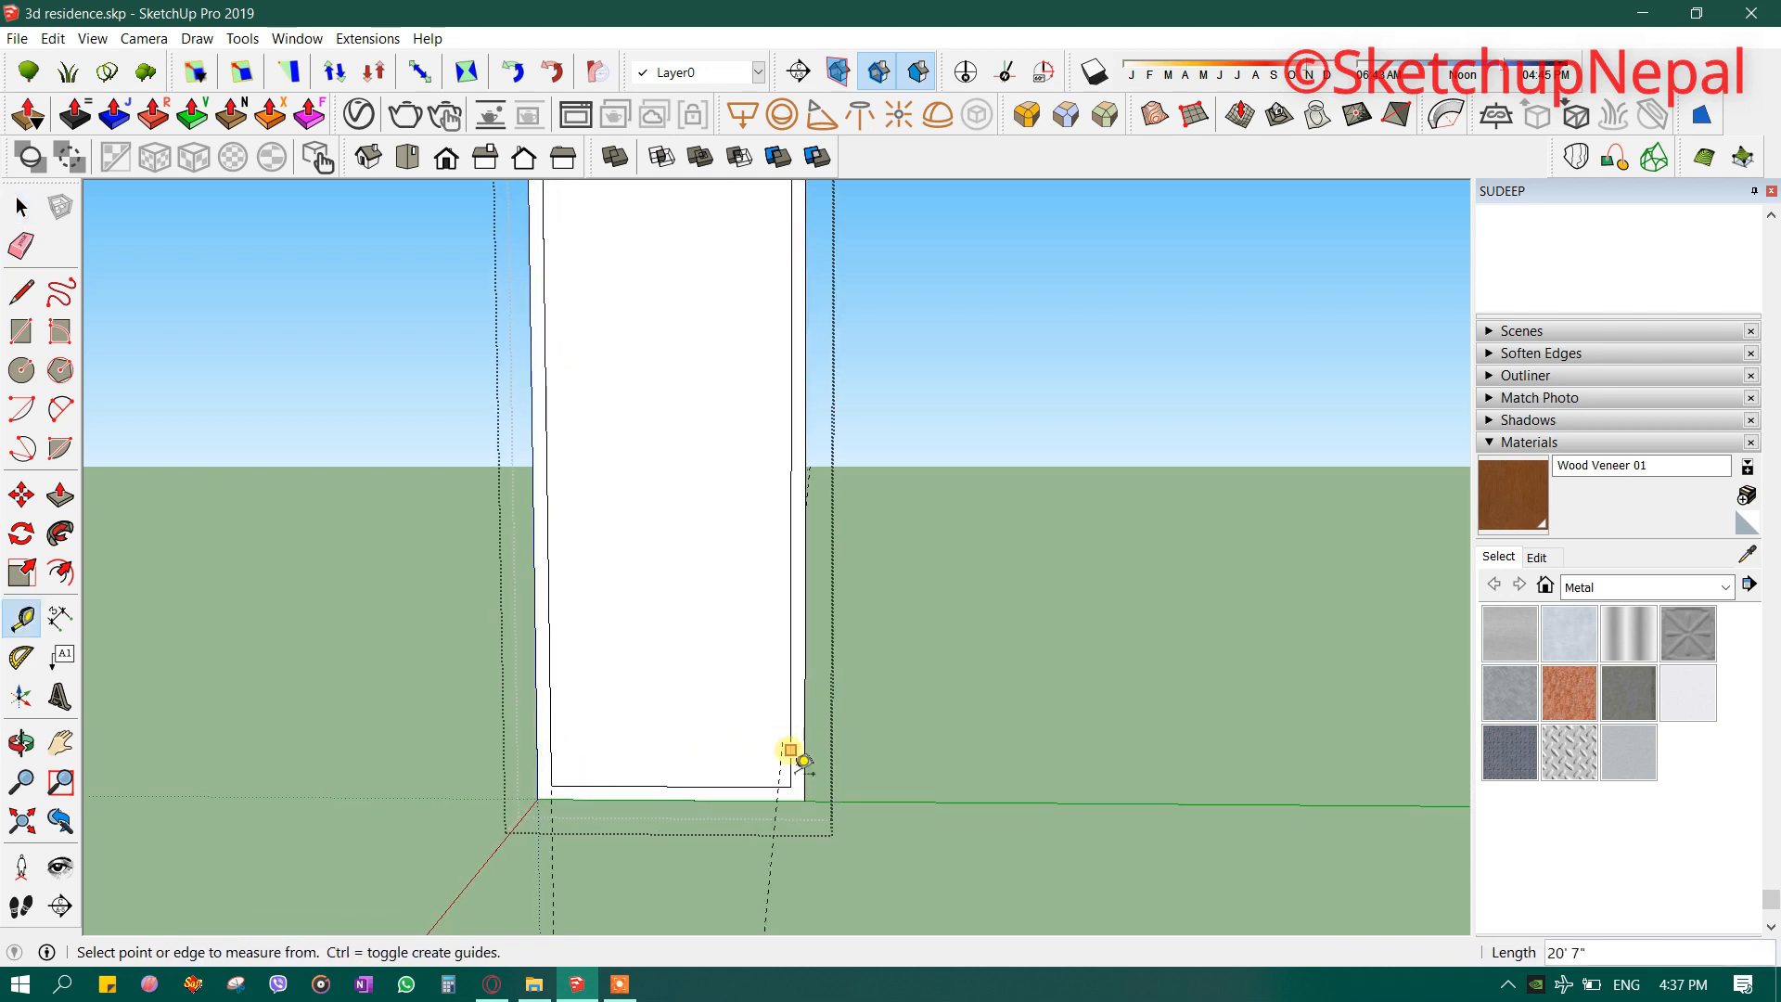
pyautogui.moveTo(808, 779); pyautogui.dragTo(708, 914, button='middle')
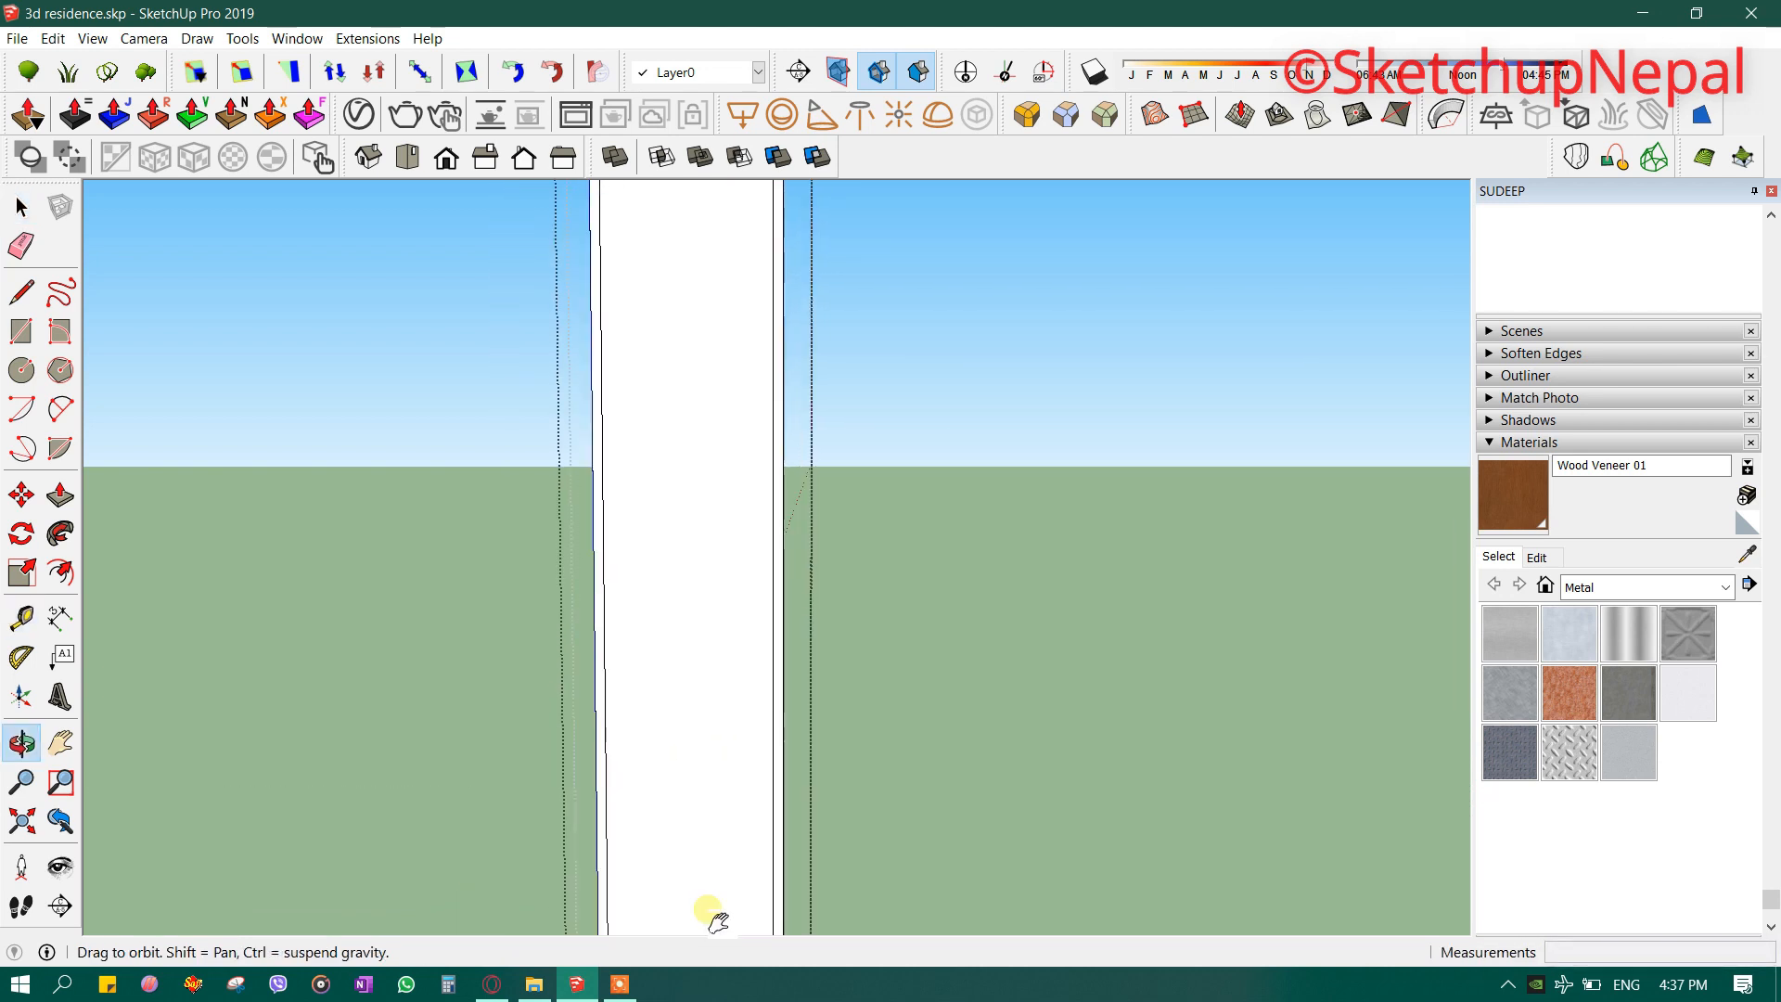
pyautogui.moveTo(648, 700); pyautogui.dragTo(620, 872, button='middle')
pyautogui.scroll(5, 631, 816)
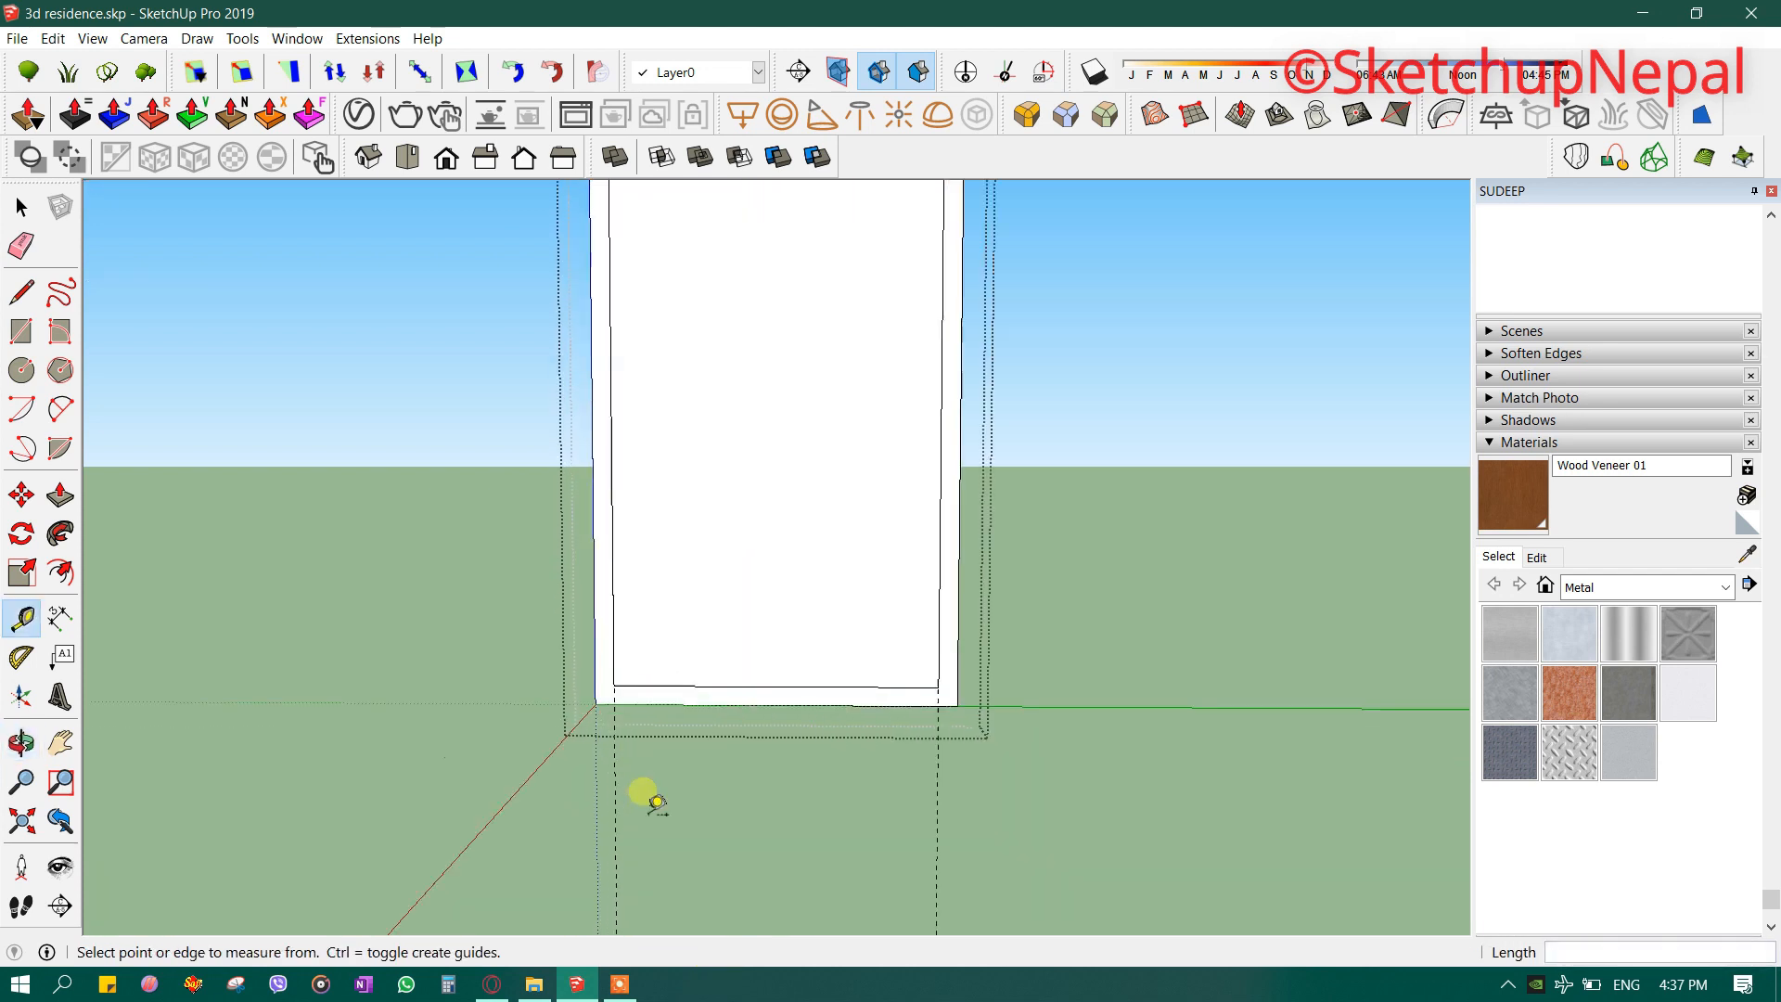
# - Draw a full-height rectangle about 2 1/4" by 21' 1 1/8" along the panel's left side, between its outer edge and the guide
pyautogui.press('r')
pyautogui.click(722, 493)
pyautogui.scroll(-14, 640, 804)
pyautogui.keyDown('shift'); pyautogui.moveTo(639, 422); pyautogui.dragTo(642, 740, button='middle'); pyautogui.keyUp('shift')
pyautogui.scroll(2, 657, 580)
pyautogui.scroll(3, 612, 586)
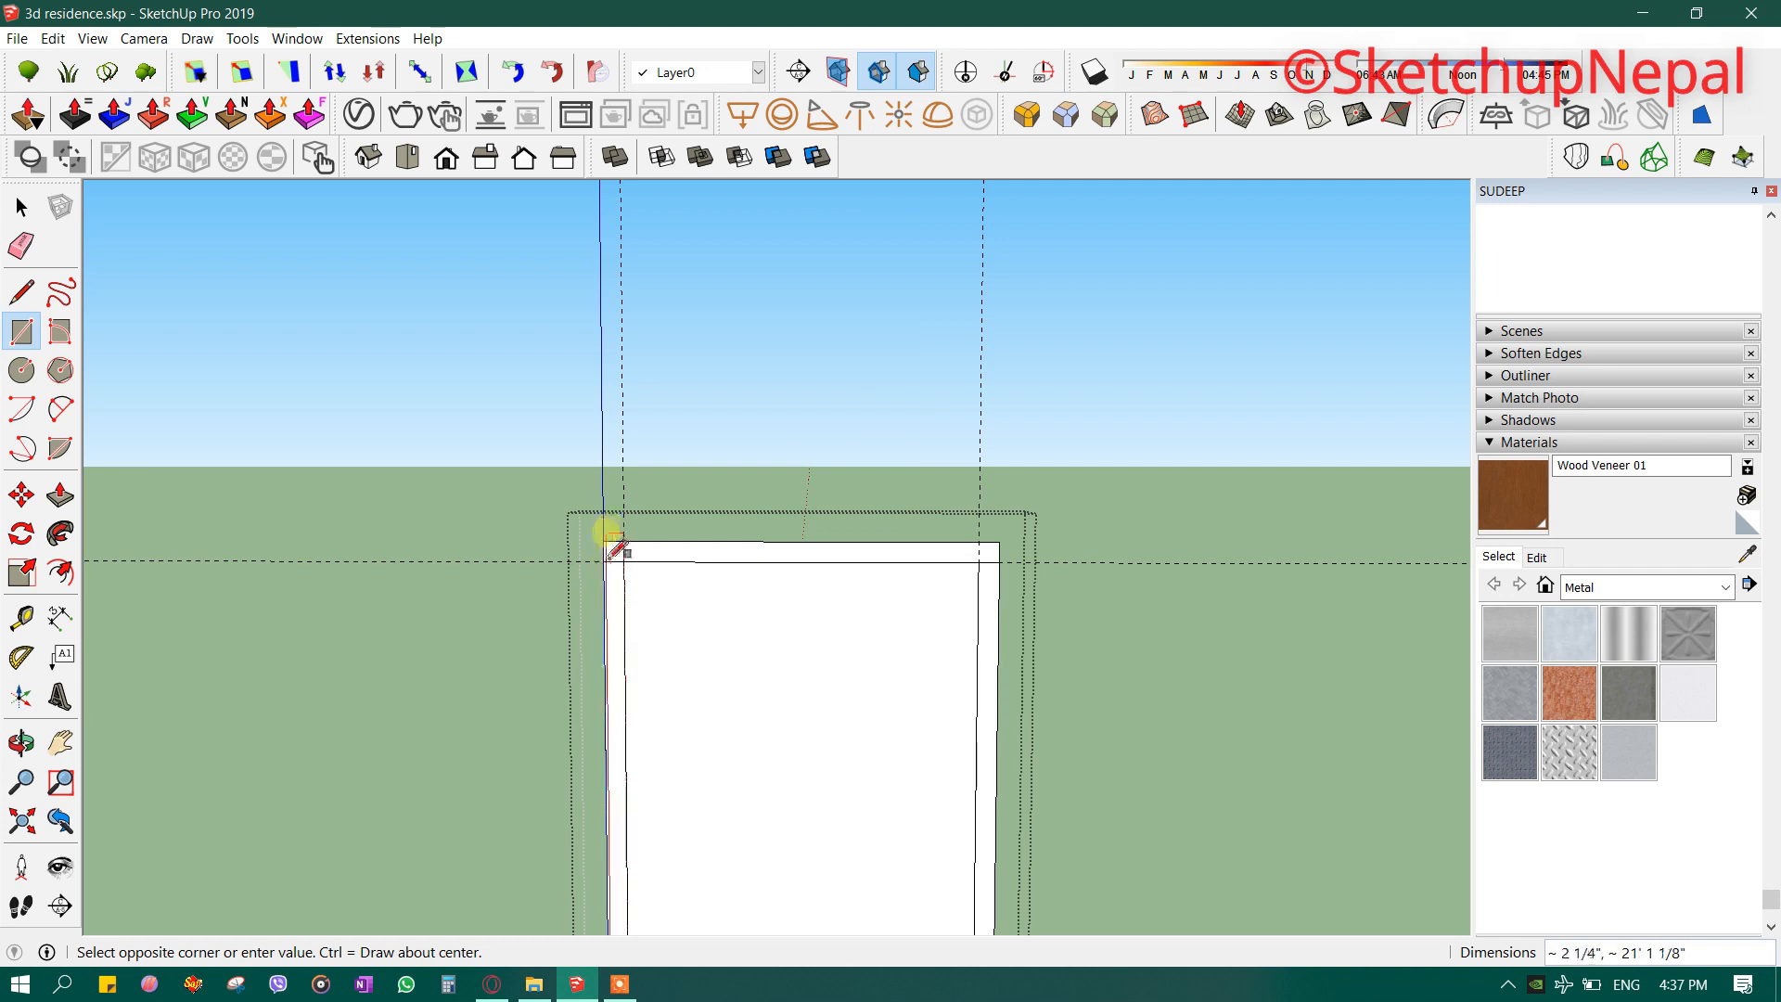
pyautogui.click(604, 541)
# - Copy the left vertical strip 3' 9 1/2" across to the right side and divide the spacing with 2/ for a central mullion
pyautogui.press('space')
pyautogui.click(607, 586)
pyautogui.scroll(2, 603, 589)
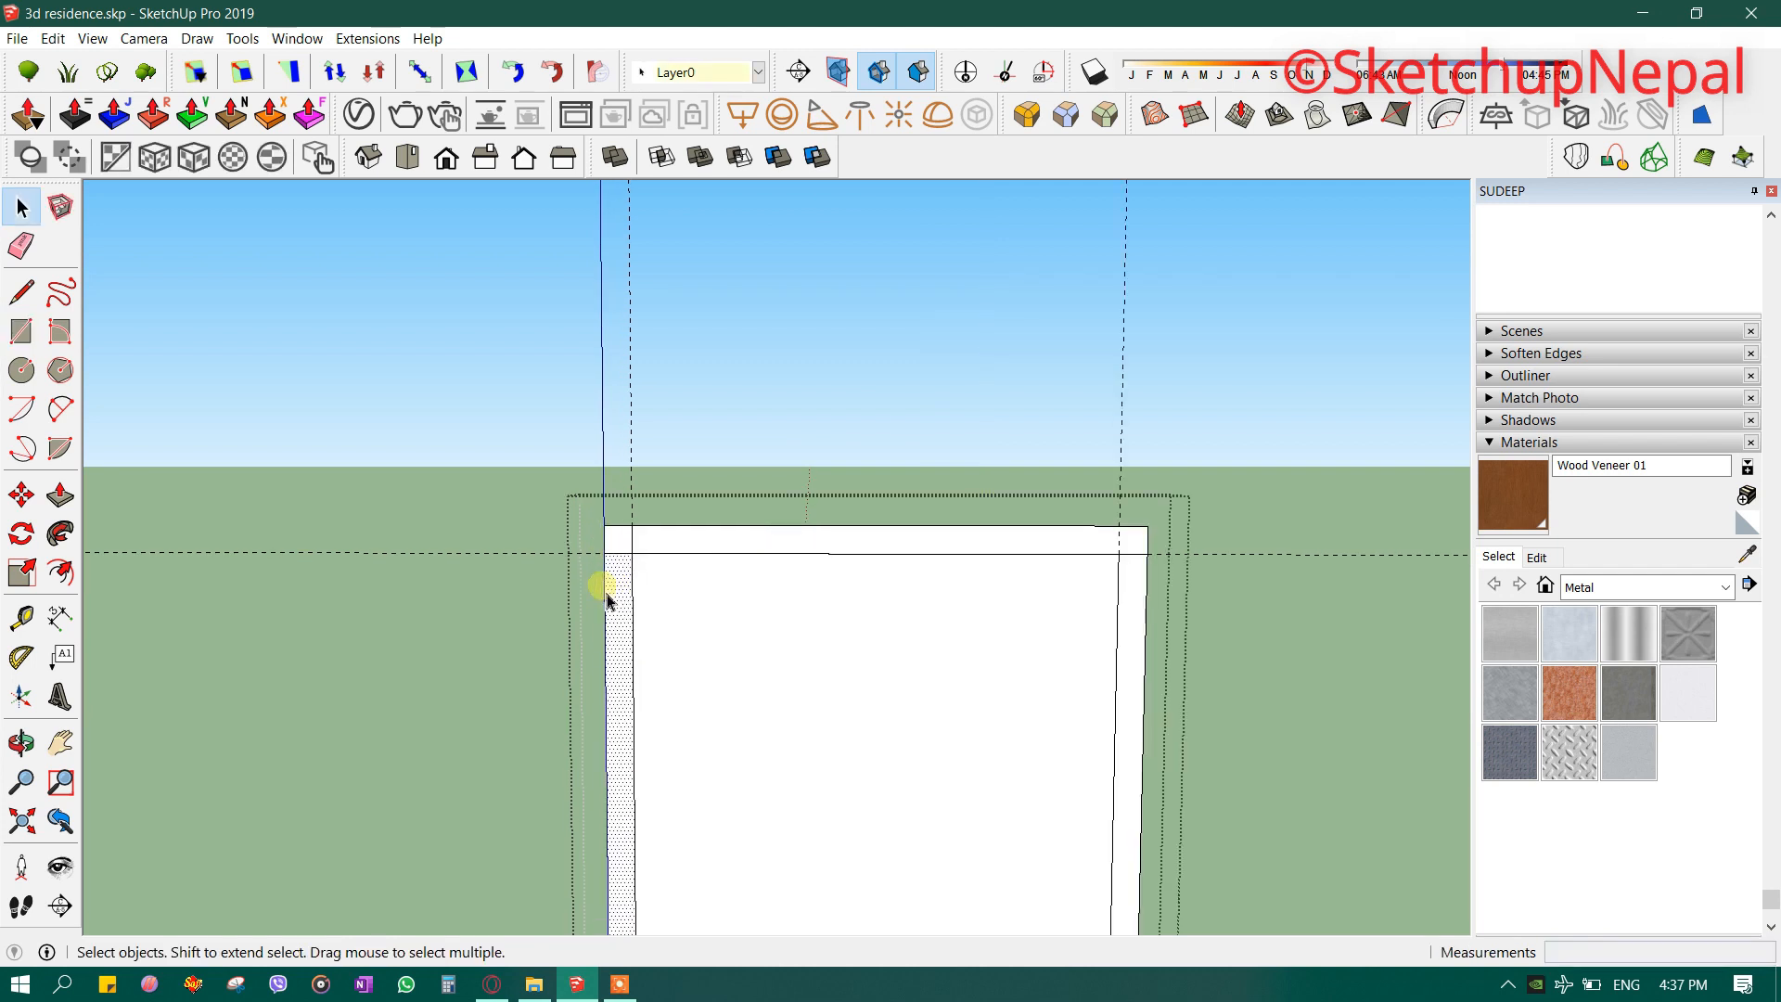
pyautogui.press('m')
pyautogui.click(632, 552)
pyautogui.press('ctrl')
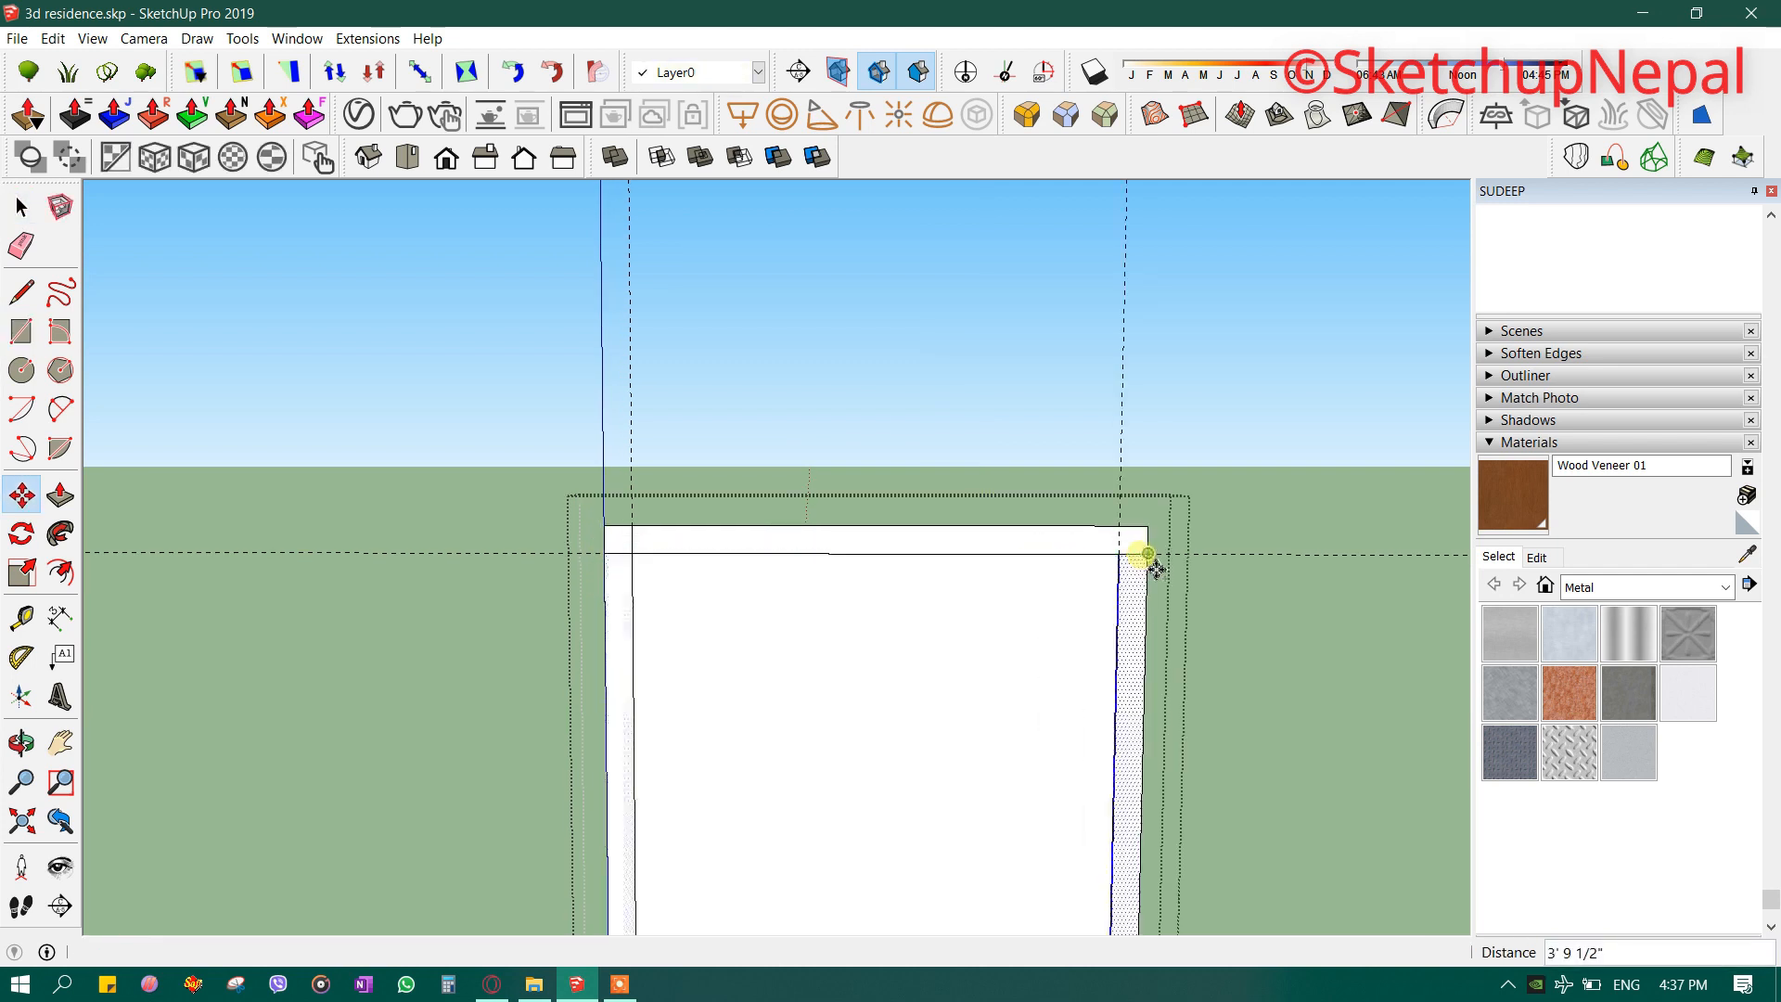
pyautogui.click(1147, 554)
pyautogui.write('2/')
pyautogui.press('Return')
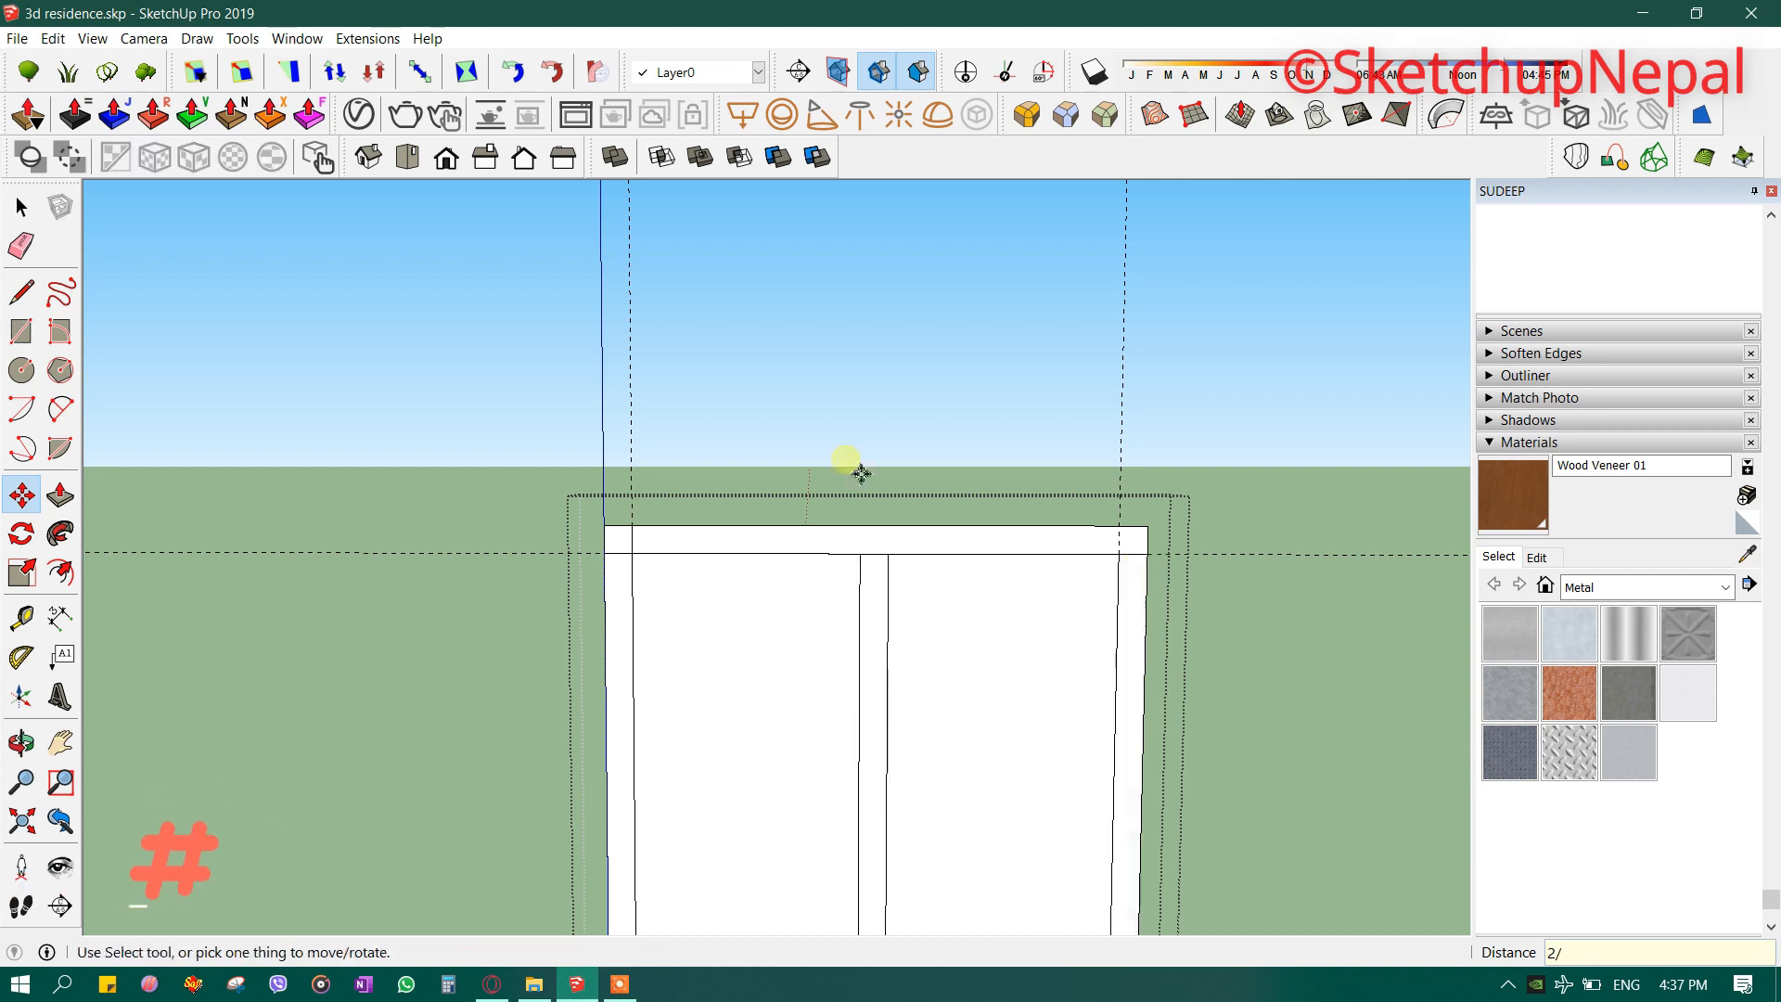
# - Select the strip across the panel's top again and copy it down to the panel's bottom corner
pyautogui.scroll(-8, 750, 451)
pyautogui.scroll(5, 756, 454)
pyautogui.press('space')
pyautogui.scroll(3, 770, 459)
pyautogui.click(803, 425)
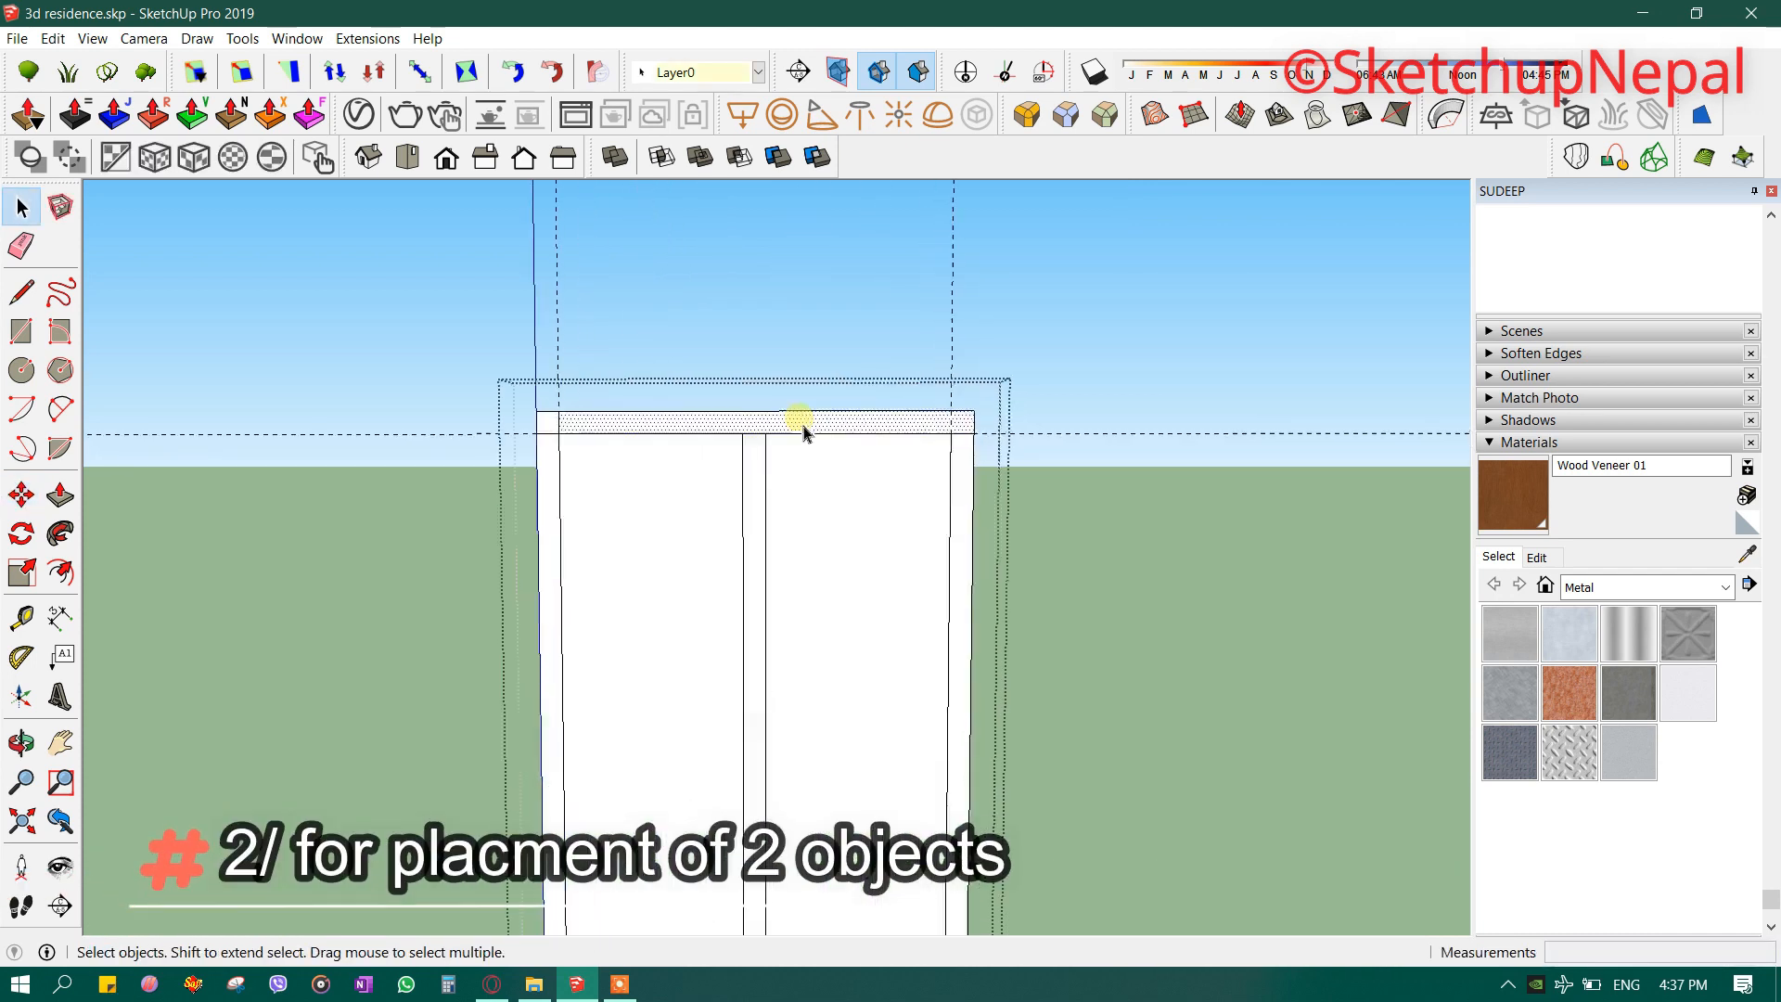
pyautogui.press('m')
pyautogui.click(974, 433)
pyautogui.press('ctrl')
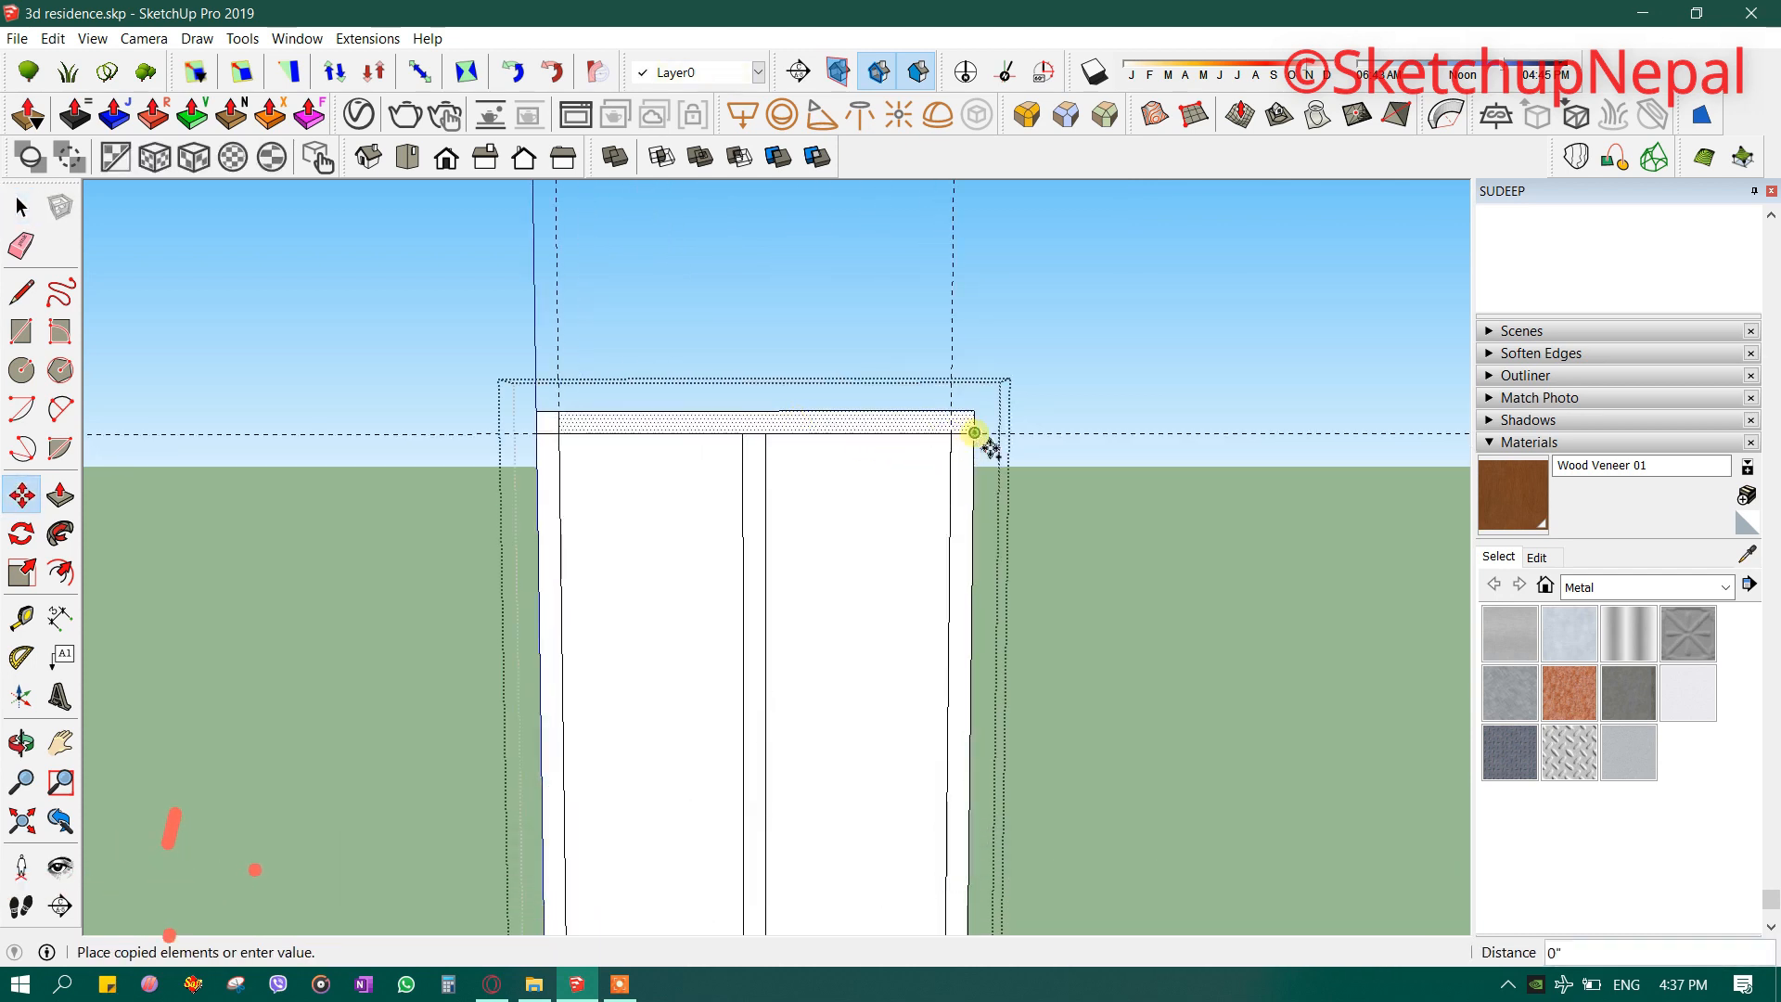
pyautogui.scroll(-2, 974, 520)
pyautogui.keyDown('shift'); pyautogui.moveTo(985, 797); pyautogui.dragTo(838, 286, button='middle'); pyautogui.keyUp('shift')
pyautogui.keyDown('shift'); pyautogui.moveTo(879, 782); pyautogui.dragTo(787, 318, button='middle'); pyautogui.keyUp('shift')
pyautogui.scroll(-2, 787, 318)
pyautogui.scroll(9, 728, 589)
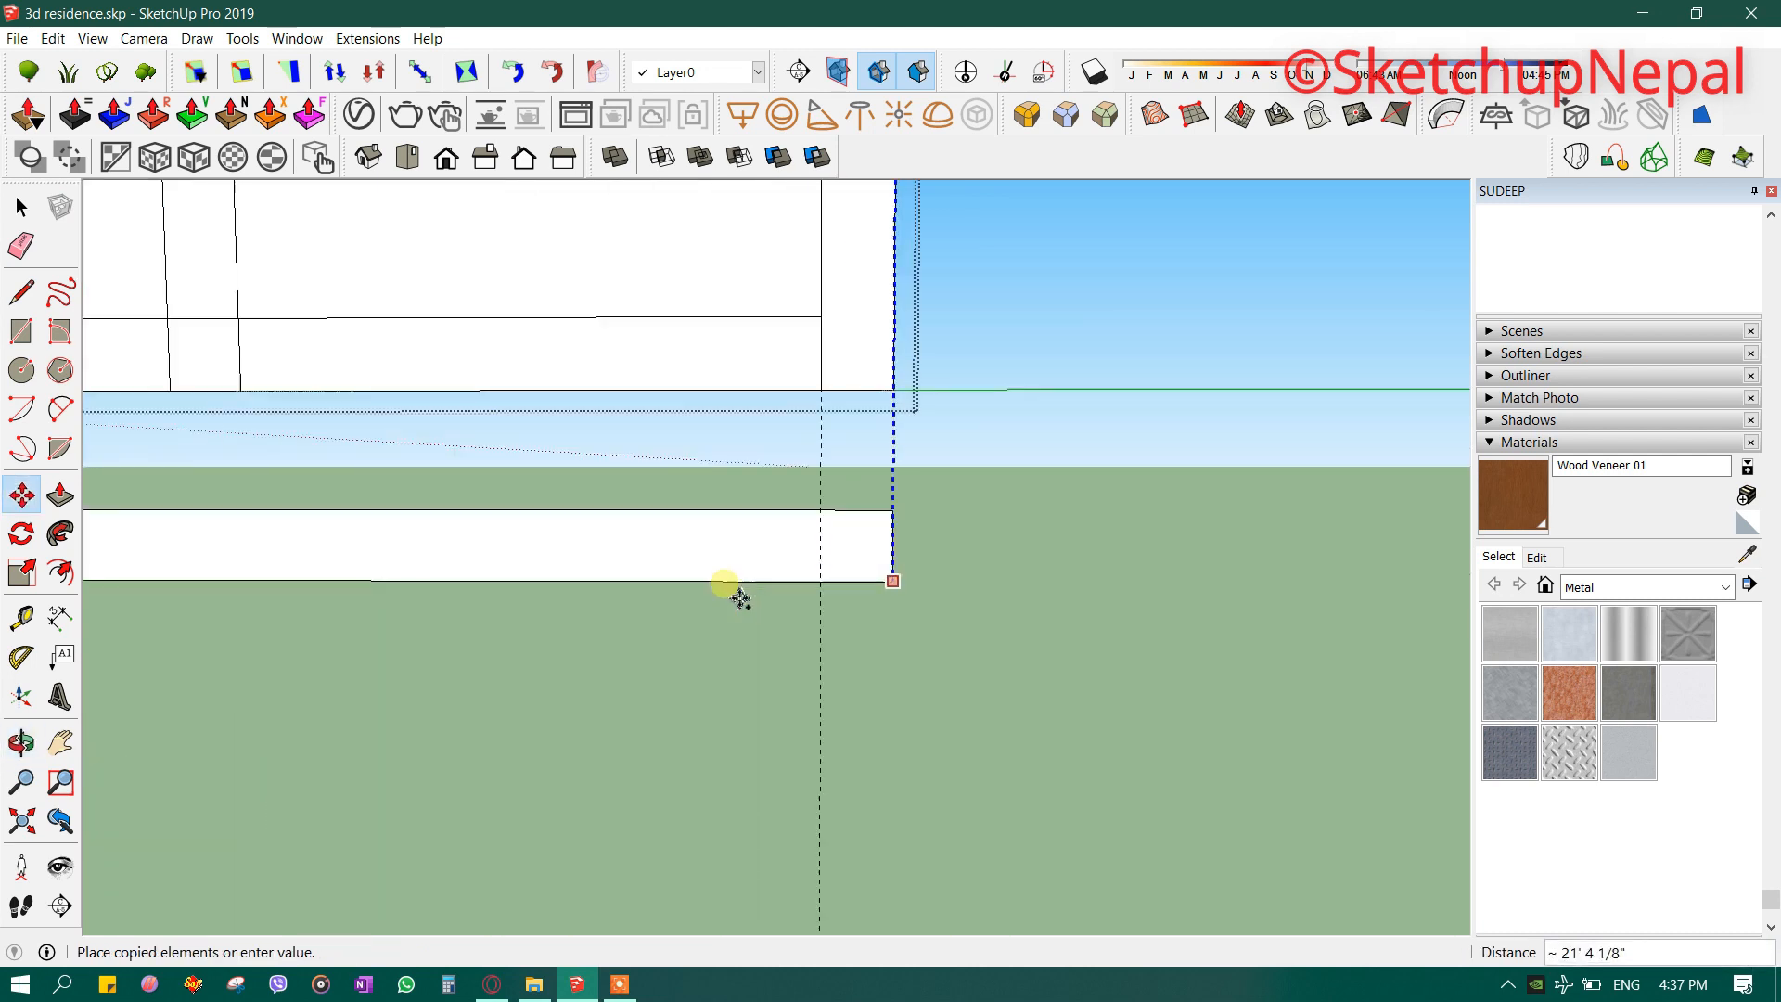
pyautogui.click(903, 402)
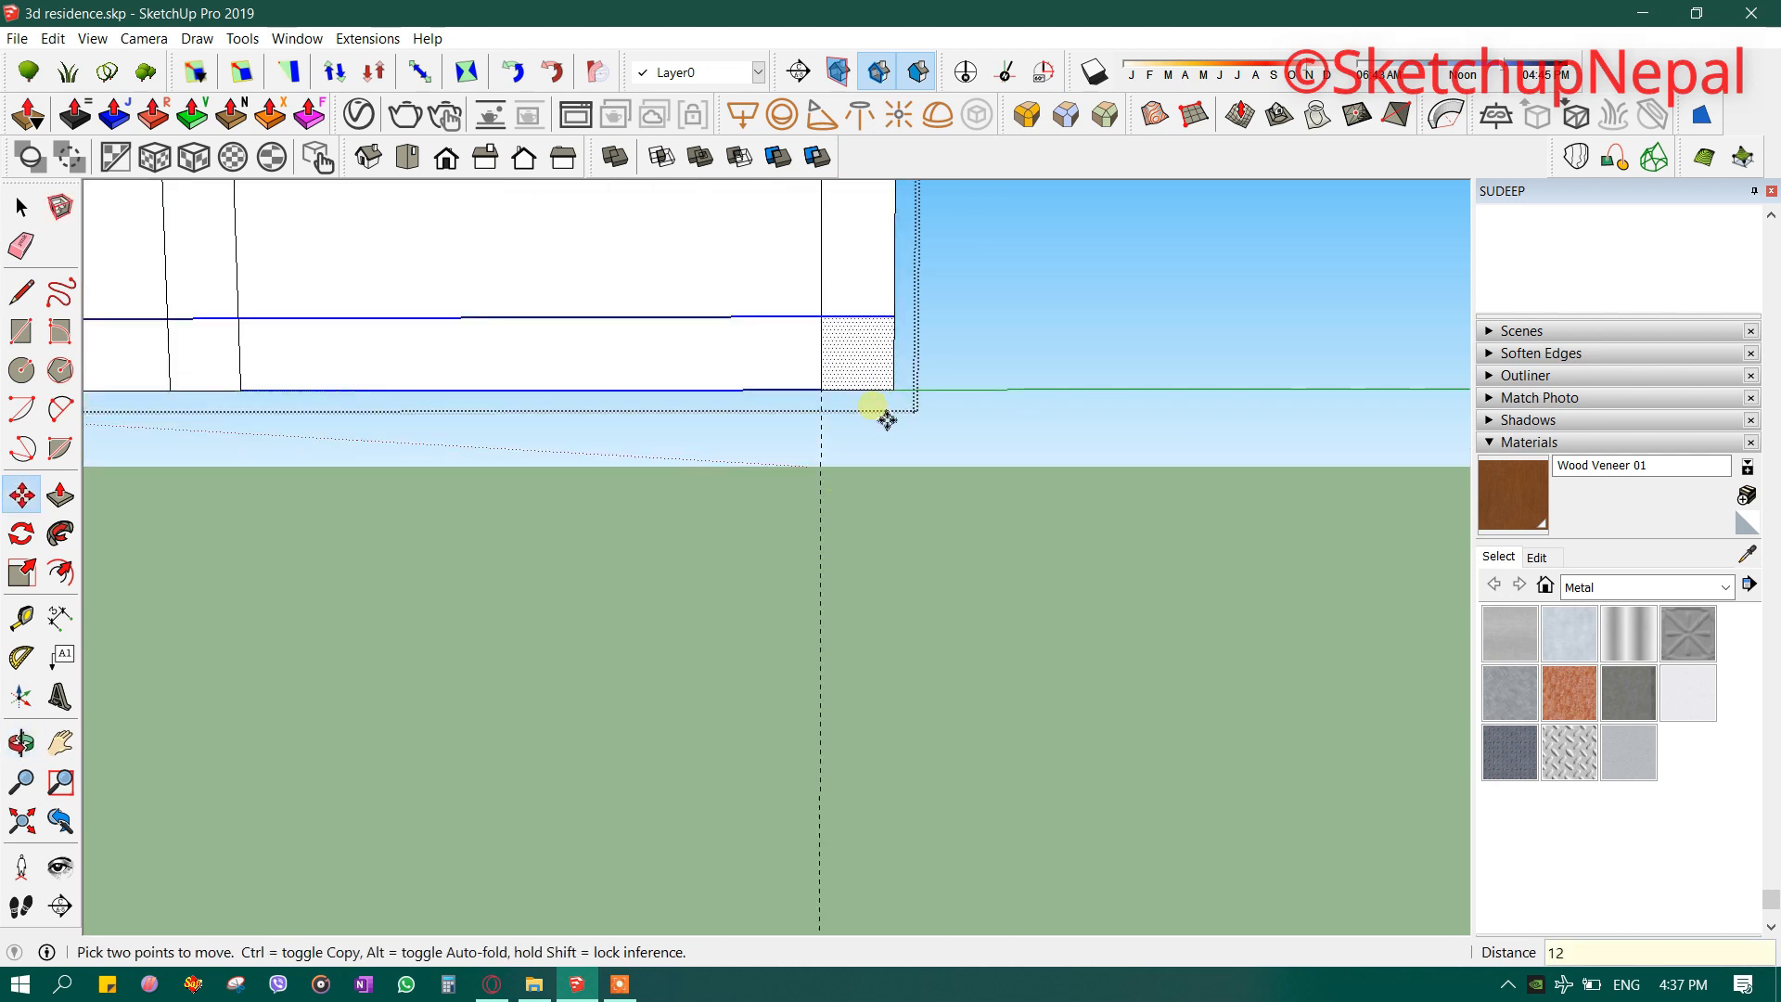
# - Distribute the horizontal strip copies evenly down the panel, trying 12/ and 10/ and settling on 8/
pyautogui.press('Return')
pyautogui.scroll(-5, 716, 867)
pyautogui.scroll(-3, 834, 198)
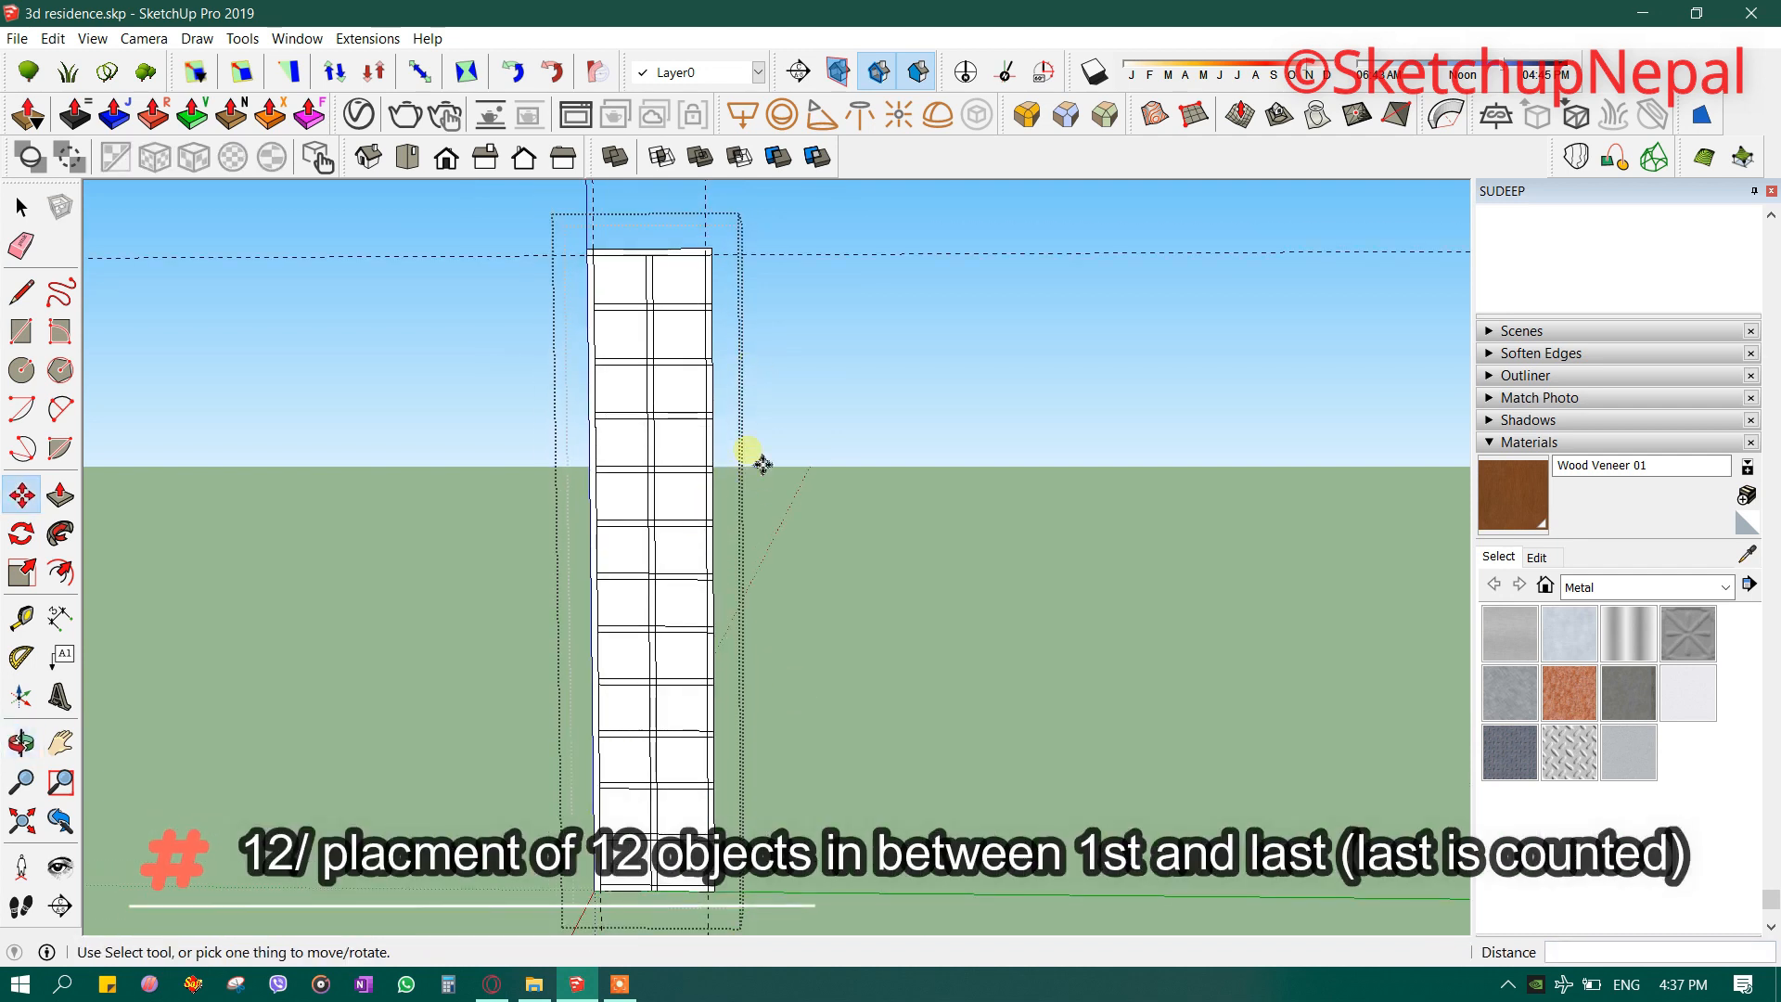
pyautogui.write('10/')
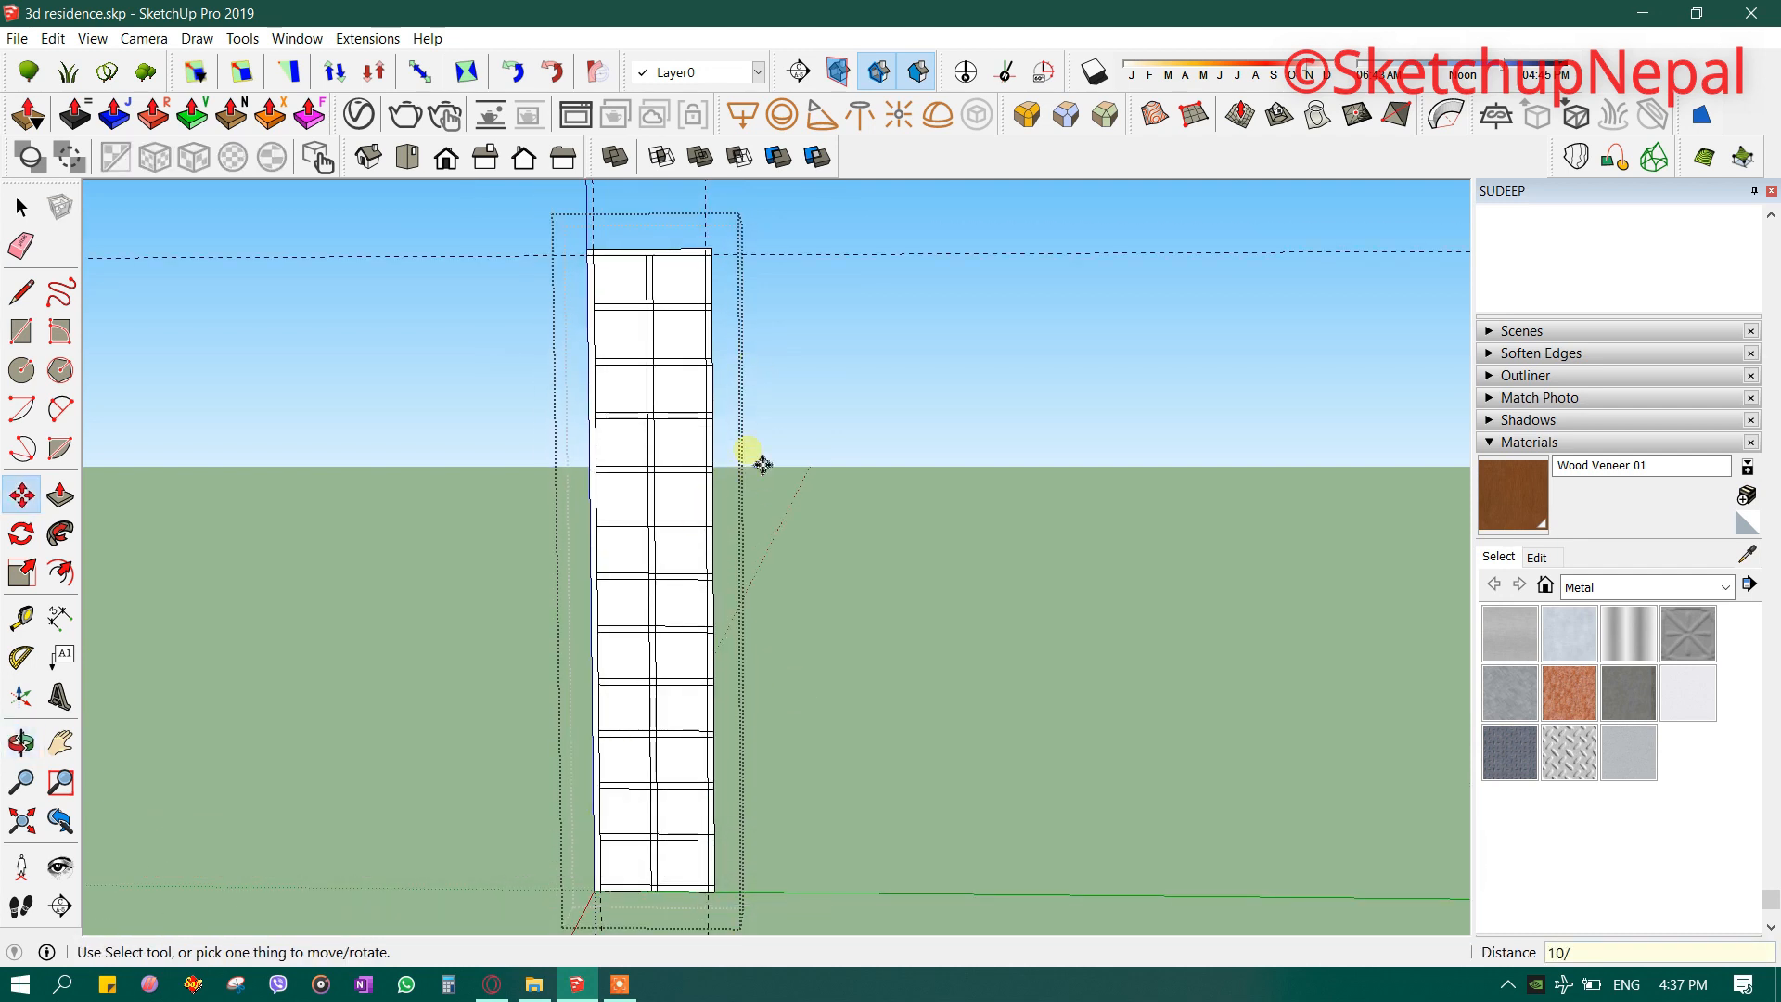
pyautogui.press('Return')
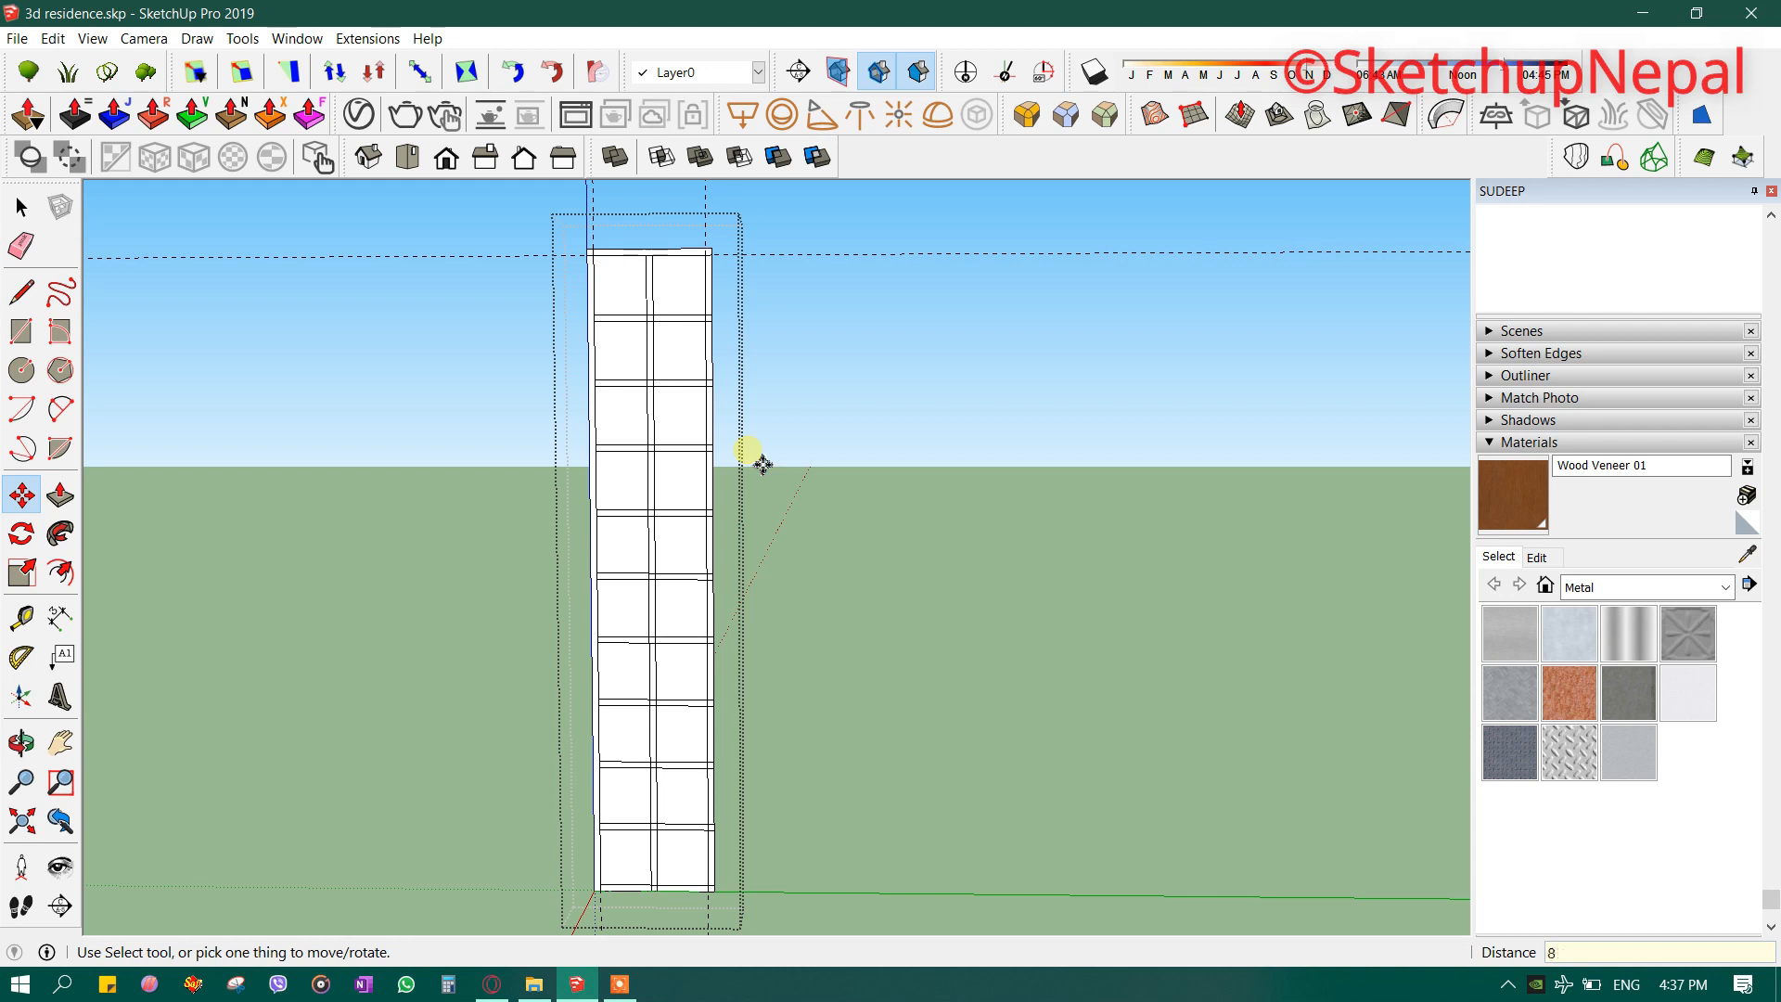
pyautogui.press('Return')
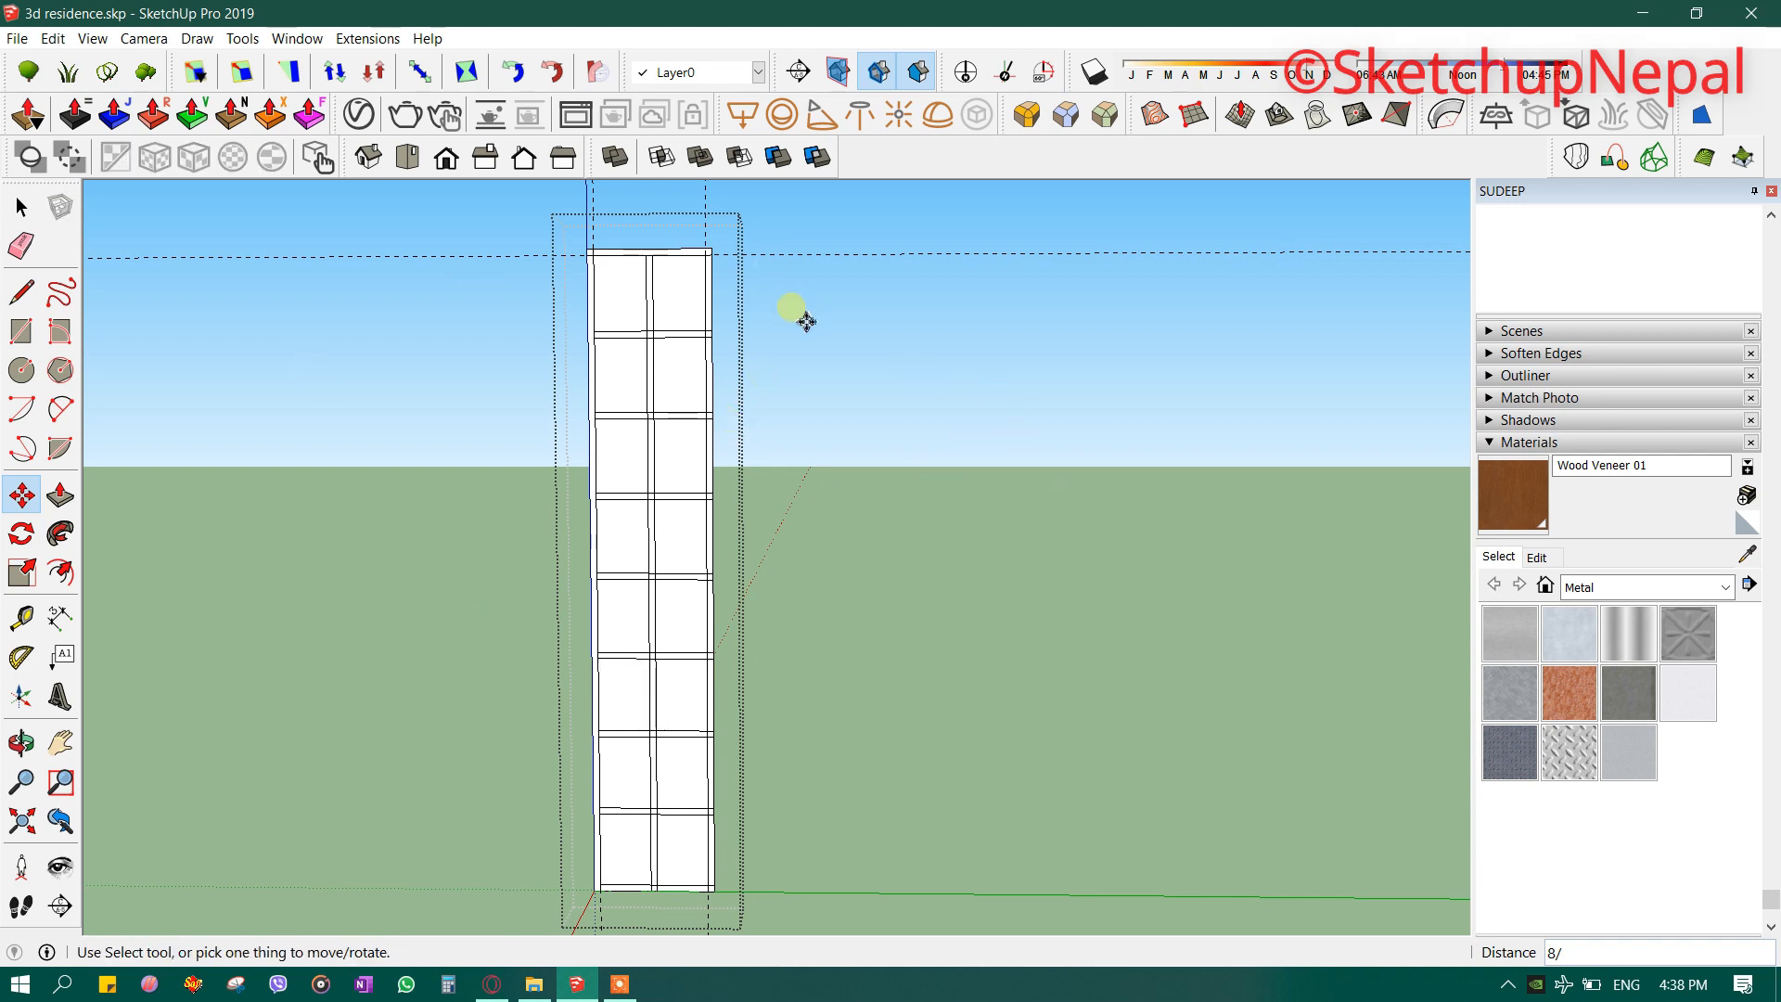
pyautogui.click(345, 38)
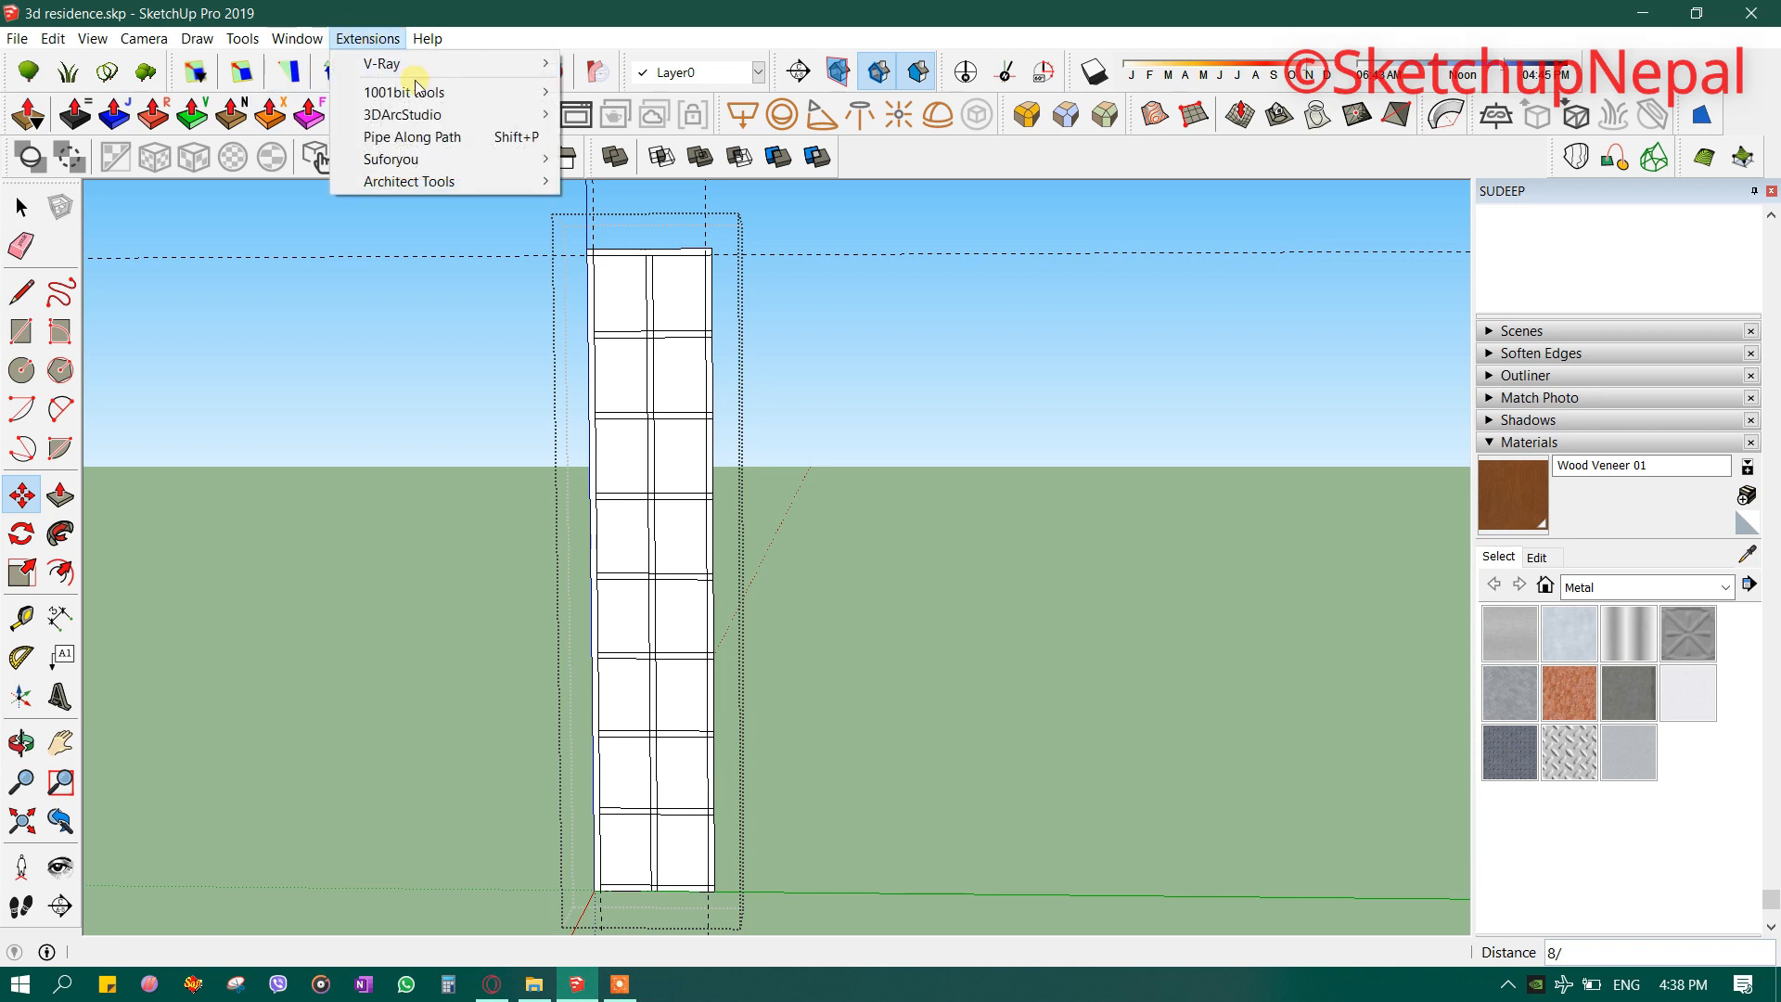
pyautogui.moveTo(419, 92)
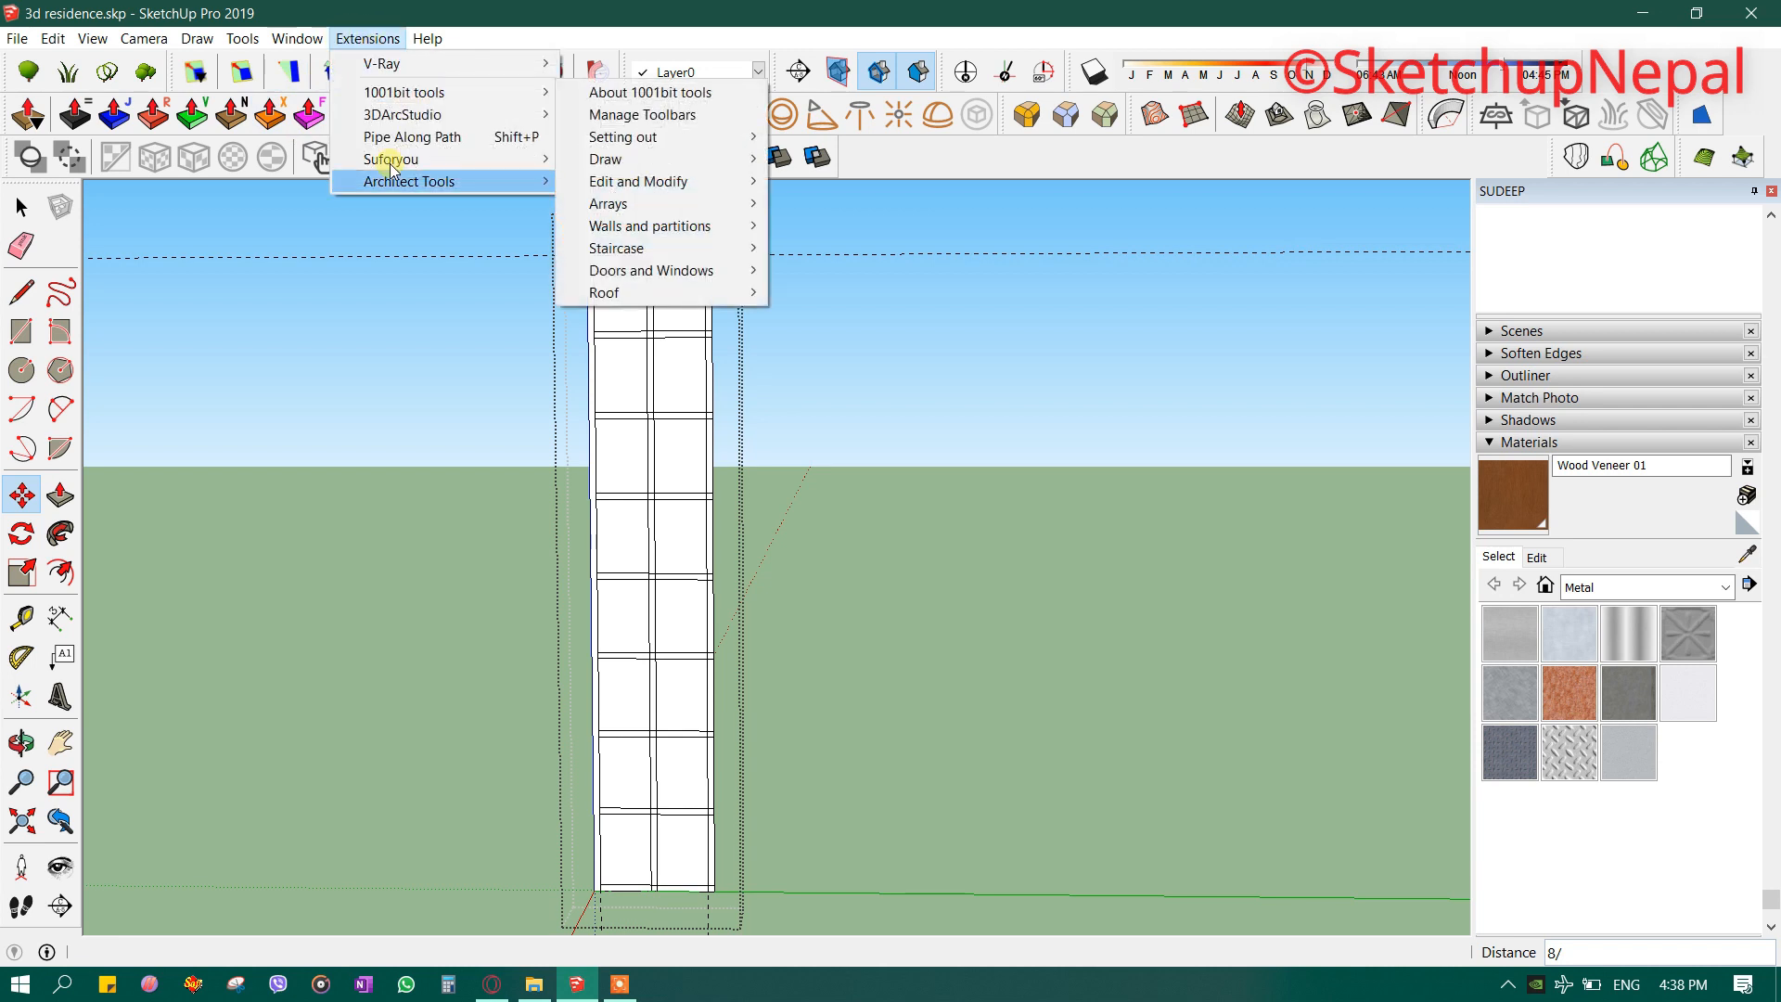
pyautogui.click(1630, 538)
# - Erase the horizontal guide along the panel's top and the leftover edge at the frame's upper corner
pyautogui.scroll(3, 686, 362)
pyautogui.scroll(2, 650, 334)
pyautogui.scroll(-3, 628, 537)
pyautogui.press('e')
pyautogui.scroll(5, 628, 310)
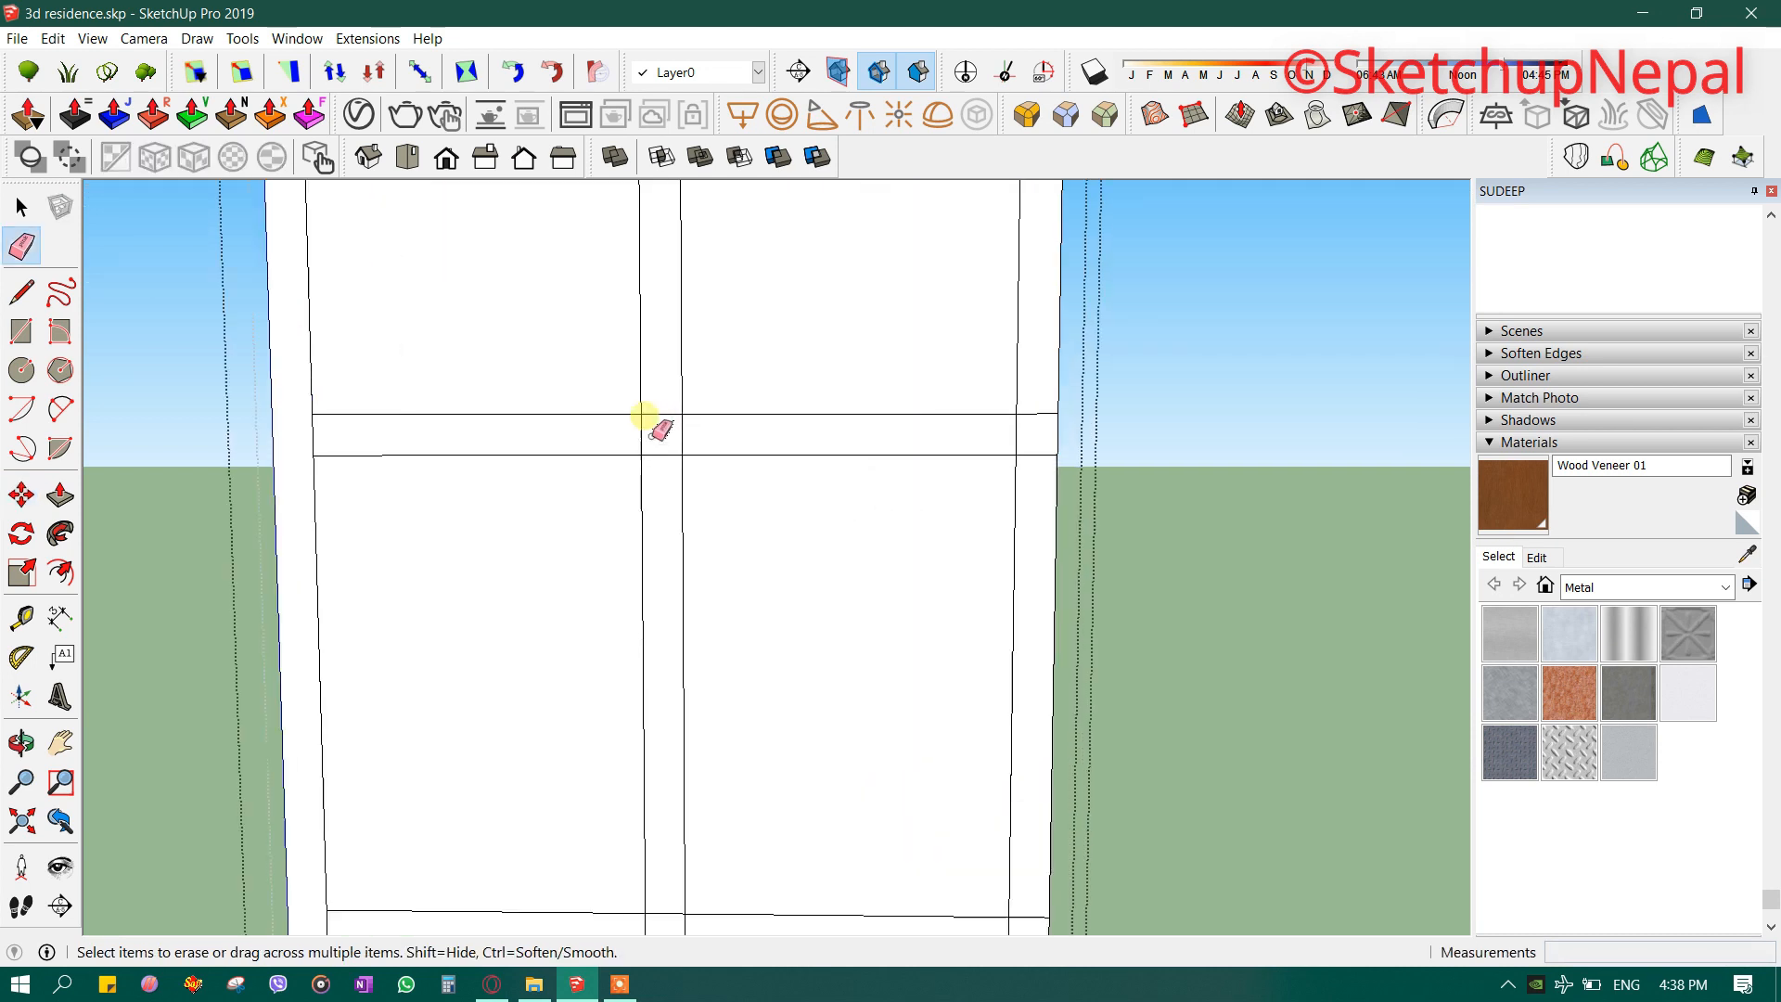
pyautogui.scroll(-2, 676, 413)
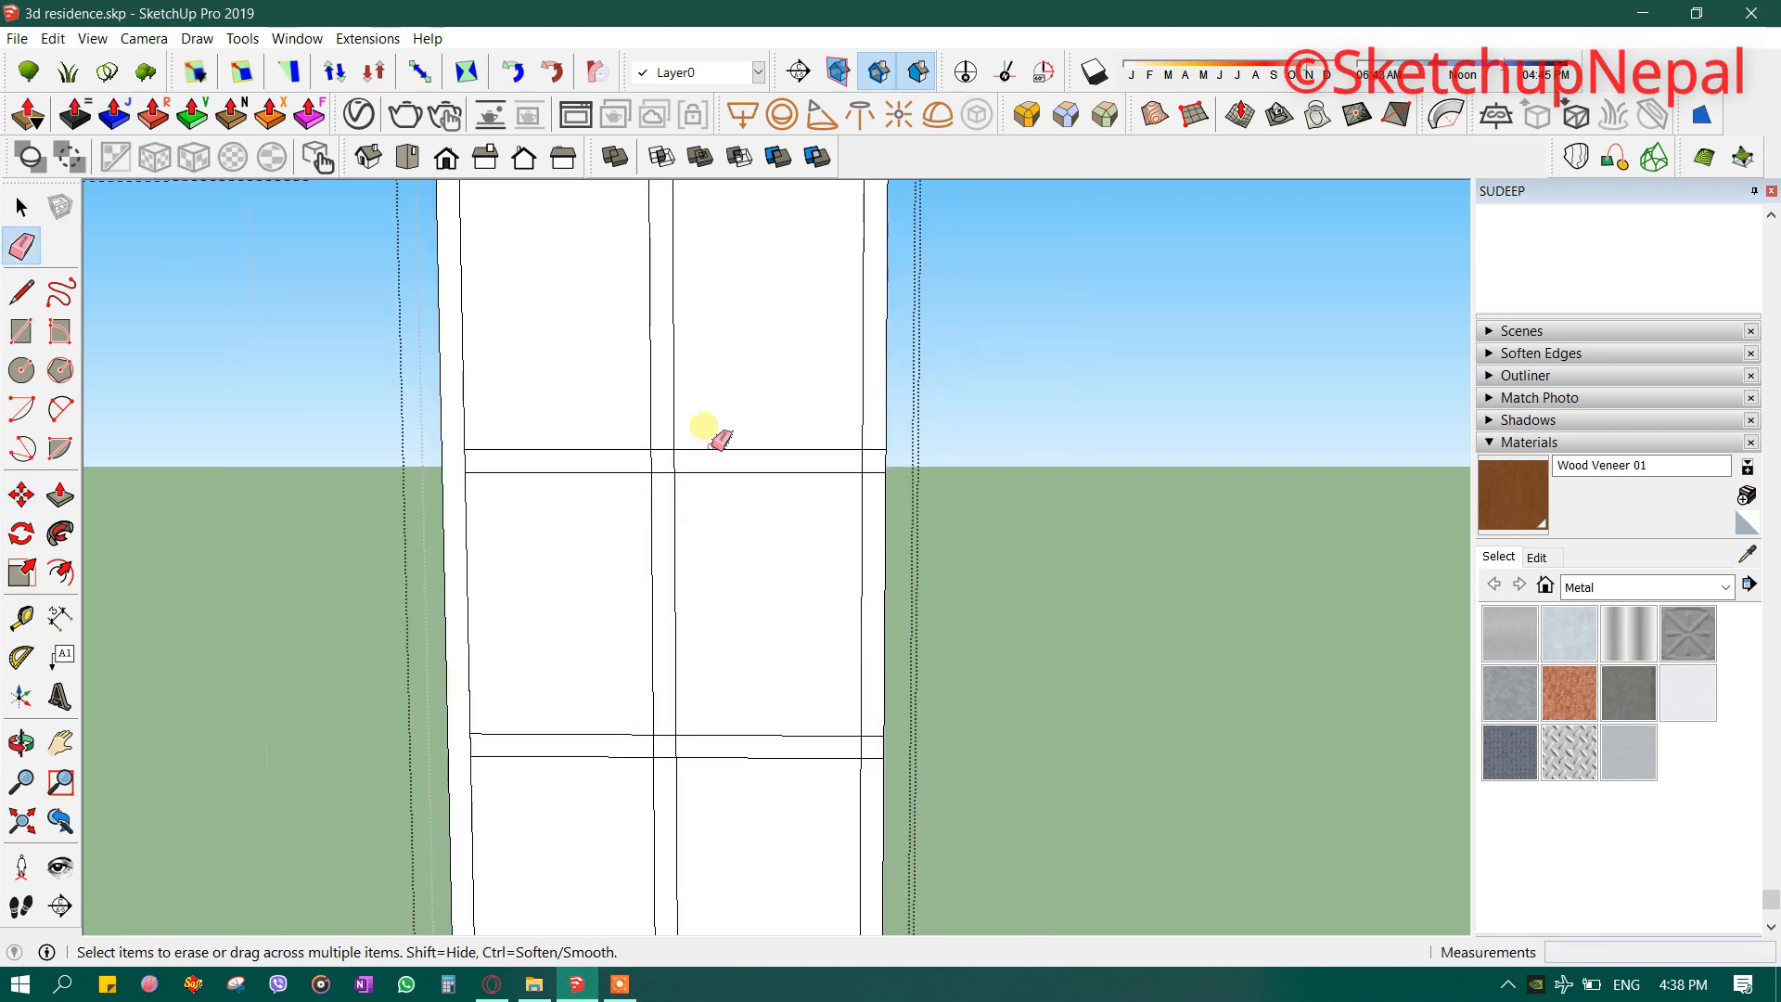
pyautogui.scroll(-2, 712, 448)
pyautogui.scroll(4, 691, 596)
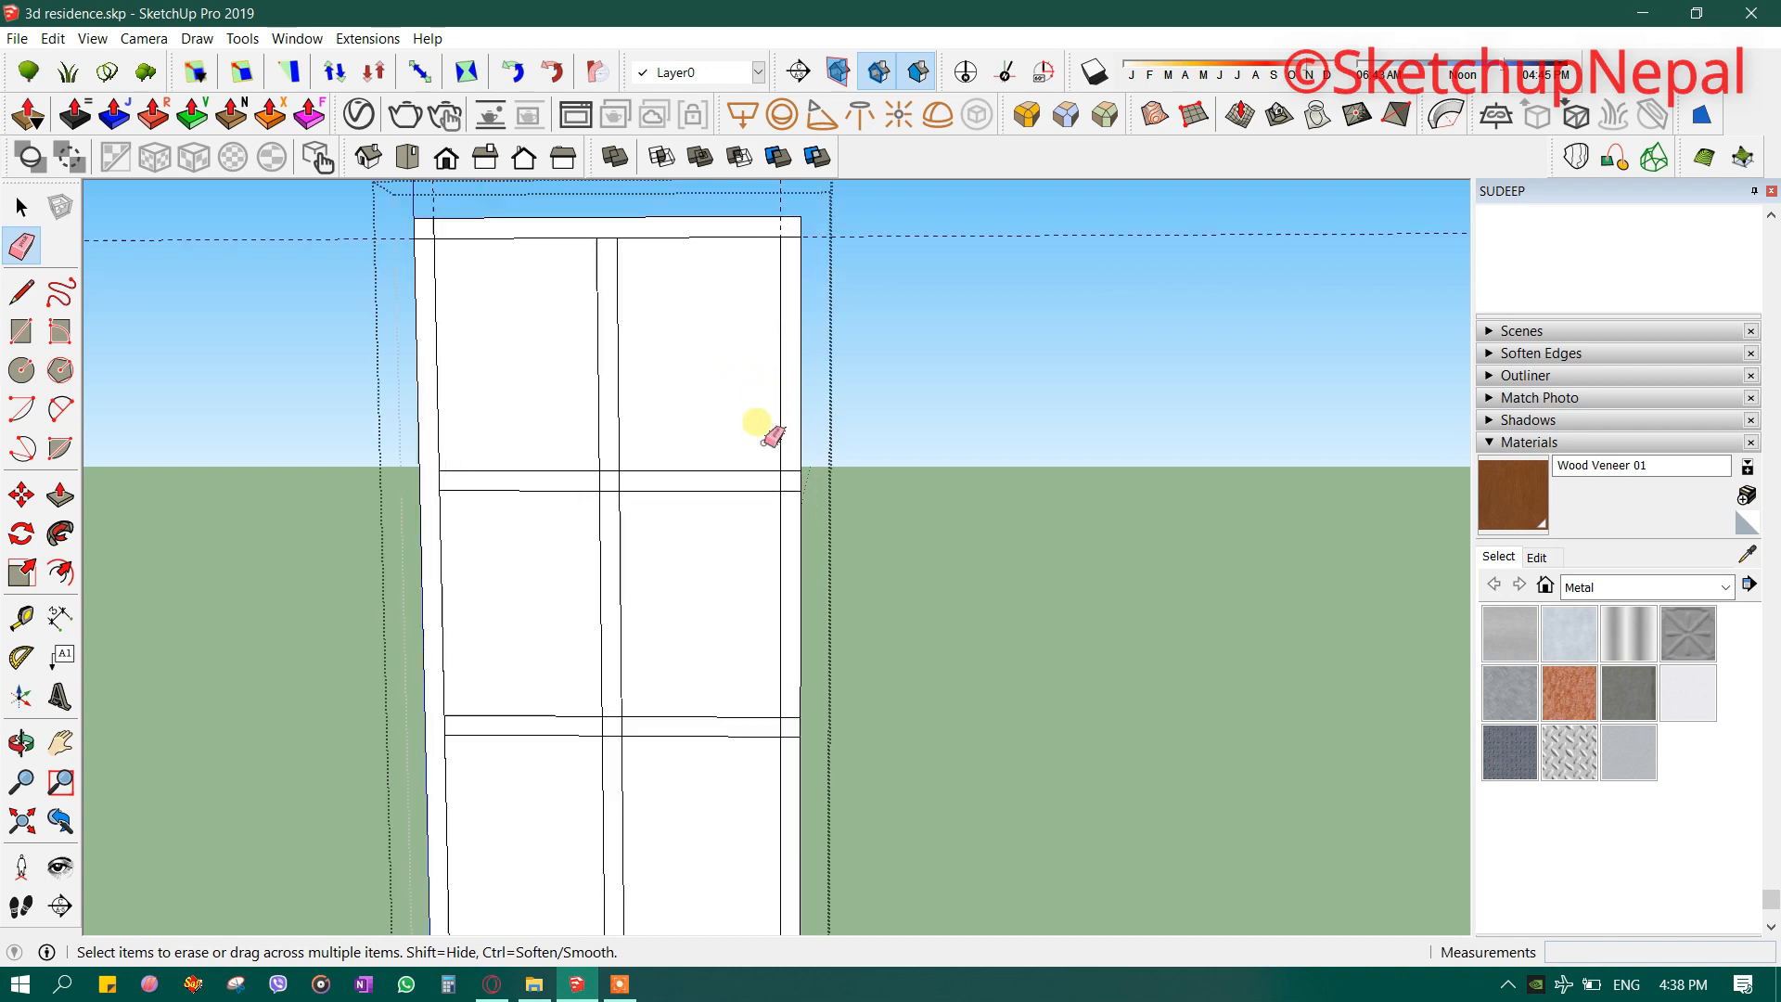
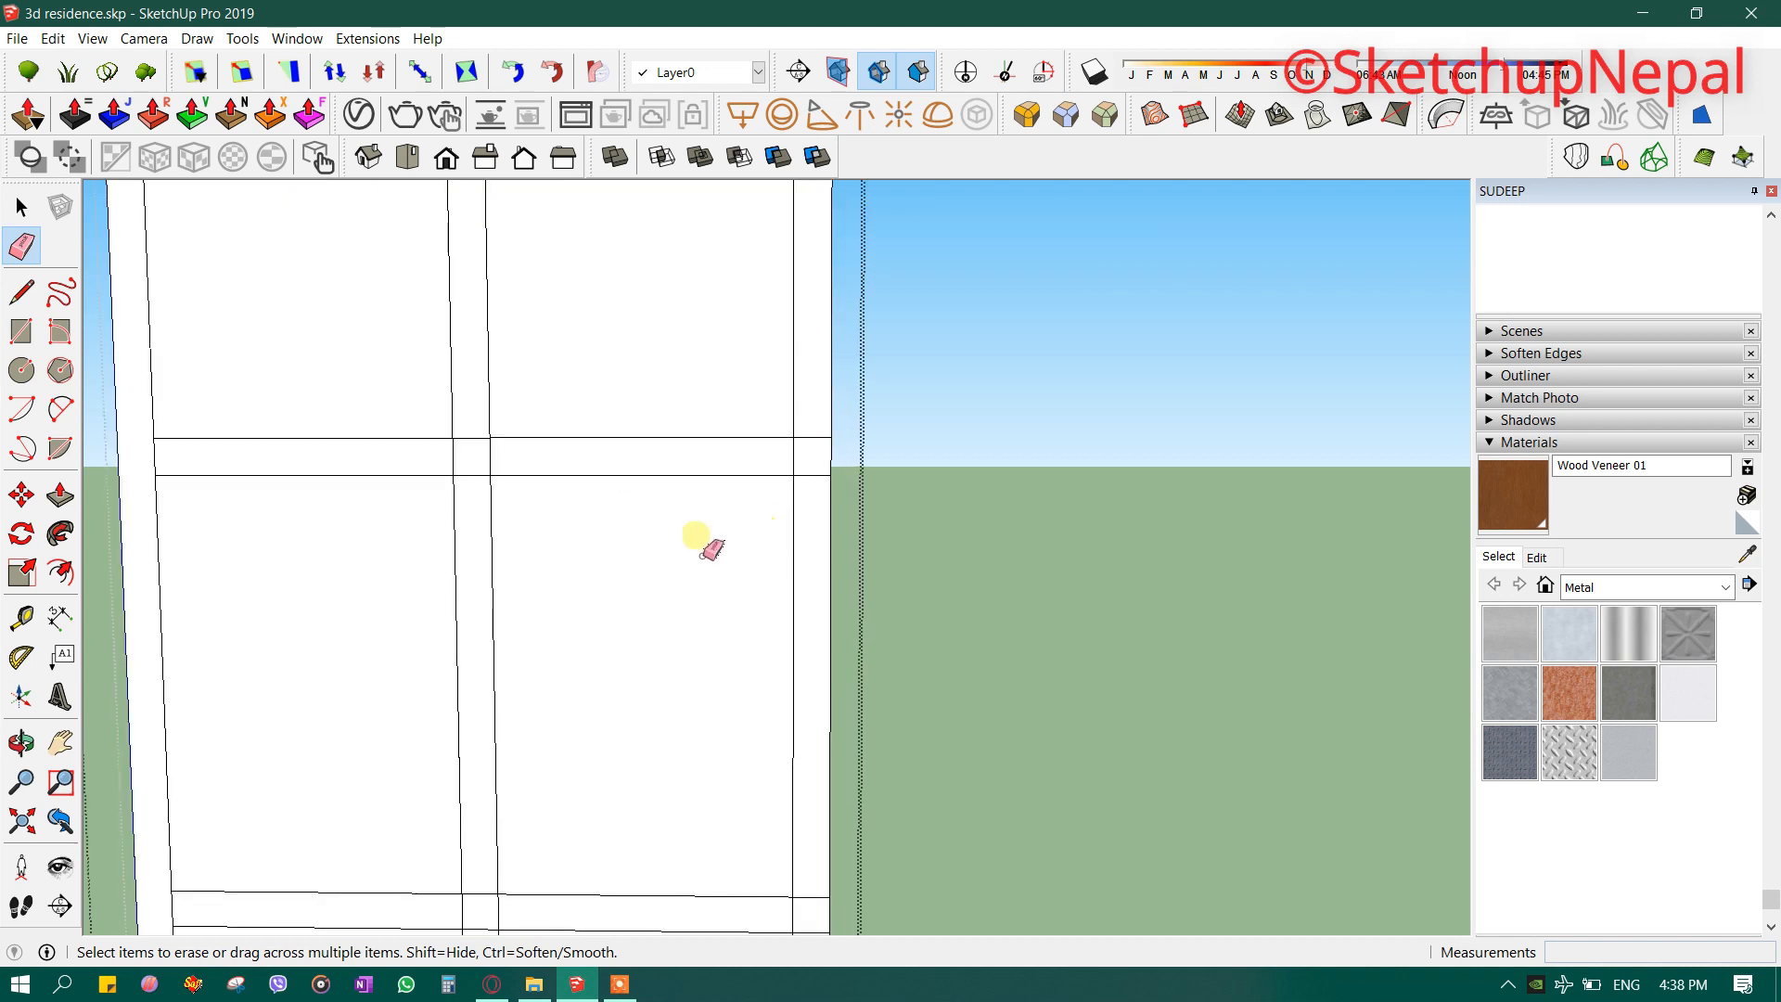
pyautogui.scroll(-5, 572, 693)
pyautogui.keyDown('shift'); pyautogui.moveTo(575, 691); pyautogui.dragTo(705, 653, button='middle'); pyautogui.keyUp('shift')
pyautogui.scroll(4, 670, 468)
pyautogui.scroll(-3, 663, 482)
pyautogui.scroll(5, 661, 524)
pyautogui.click(674, 532)
pyautogui.scroll(5, 1018, 536)
pyautogui.scroll(-3, 855, 516)
pyautogui.scroll(-4, 793, 521)
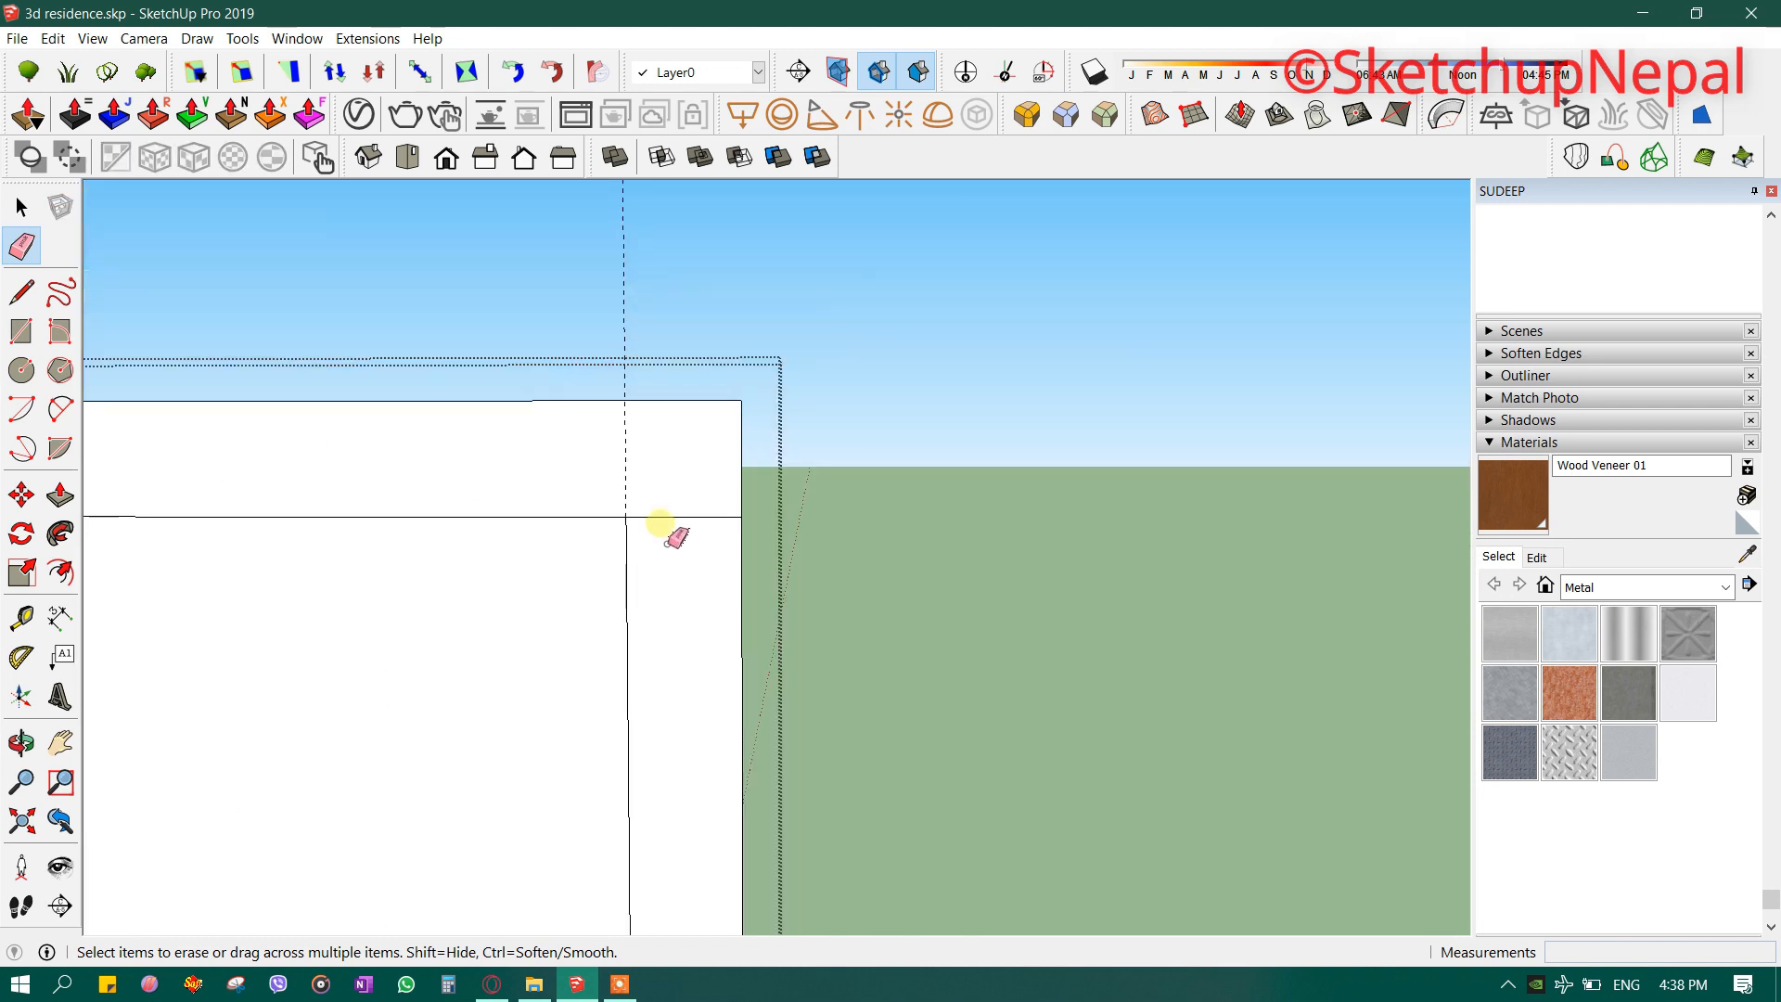
pyautogui.click(761, 469)
# - Erase the overlapping edges where the first two crossbars below the top meet the central mullion and the side strips
pyautogui.scroll(-2, 742, 471)
pyautogui.keyDown('shift'); pyautogui.moveTo(707, 584); pyautogui.dragTo(895, 255, button='middle'); pyautogui.keyUp('shift')
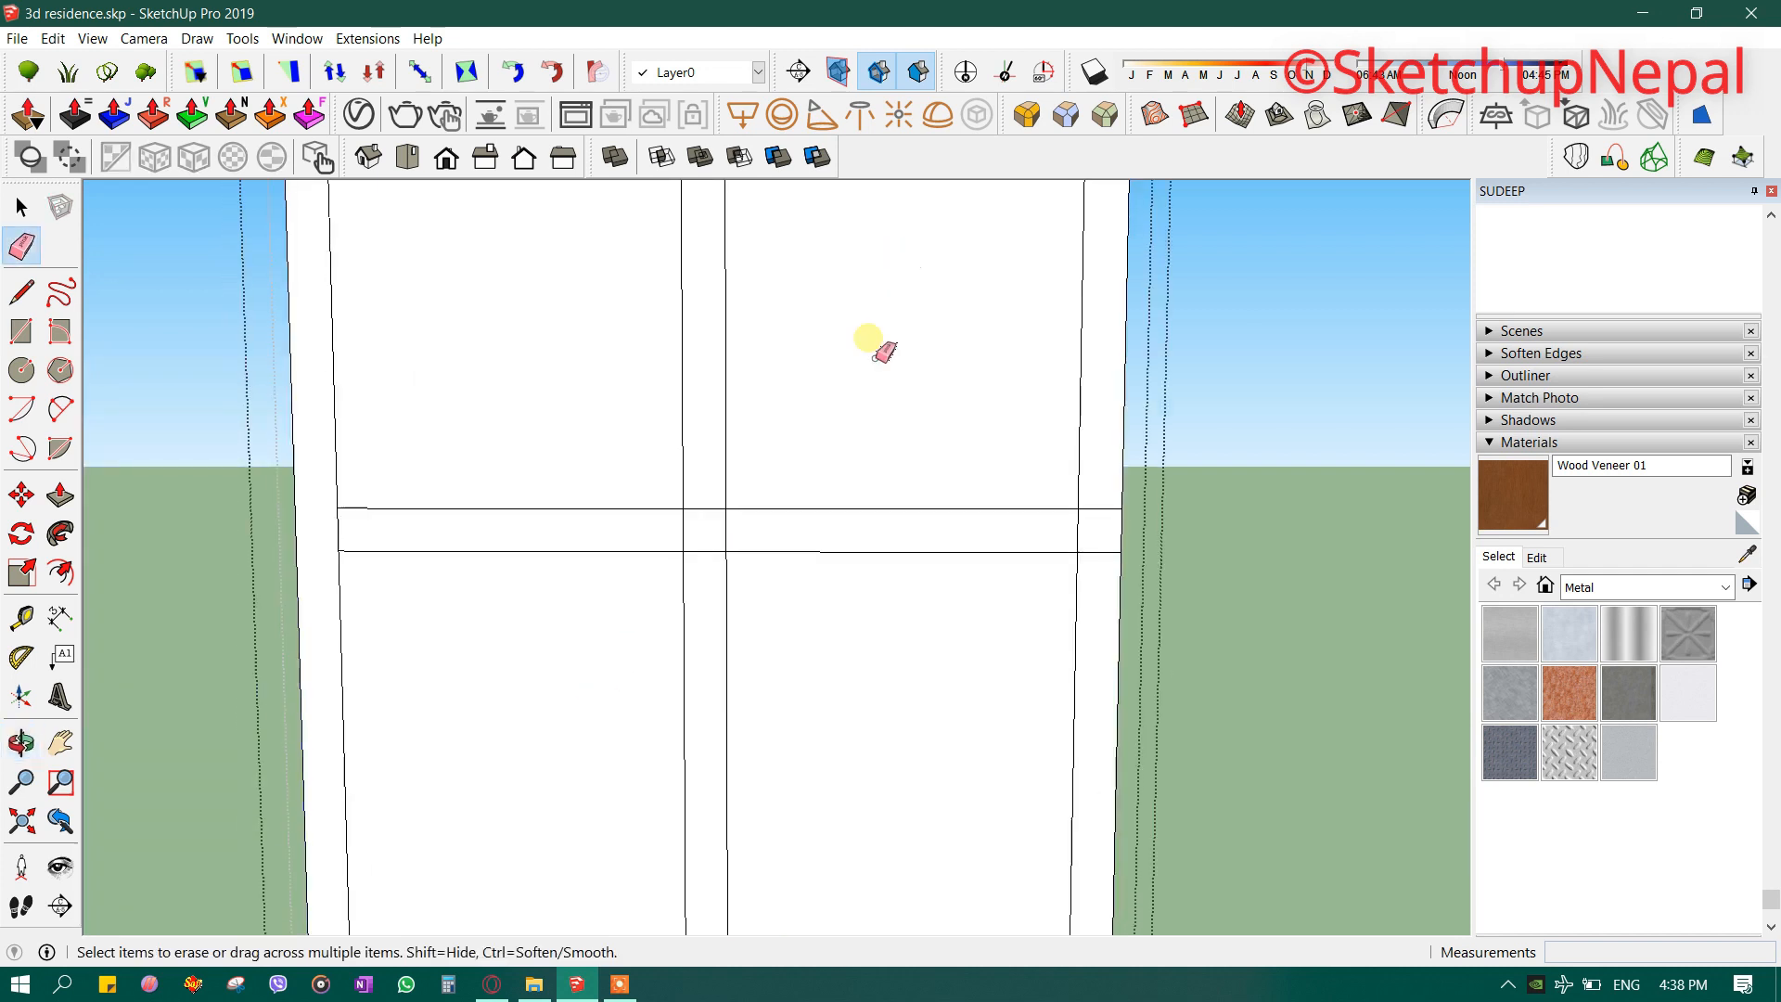
pyautogui.scroll(1, 722, 519)
pyautogui.click(705, 498)
pyautogui.click(688, 552)
pyautogui.moveTo(737, 515); pyautogui.dragTo(638, 523)
pyautogui.moveTo(278, 533); pyautogui.dragTo(216, 514)
pyautogui.moveTo(1163, 541)
pyautogui.mouseDown()
pyautogui.moveTo(1193, 501)
pyautogui.moveTo(1208, 601)
pyautogui.mouseUp()
pyautogui.scroll(-2, 928, 603)
pyautogui.keyDown('shift'); pyautogui.moveTo(664, 732); pyautogui.dragTo(672, 382, button='middle'); pyautogui.keyUp('shift')
pyautogui.scroll(2, 805, 555)
pyautogui.moveTo(781, 520)
pyautogui.mouseDown()
pyautogui.moveTo(679, 509)
pyautogui.moveTo(740, 479)
pyautogui.moveTo(743, 540)
pyautogui.moveTo(702, 496)
pyautogui.mouseUp()
pyautogui.moveTo(1225, 509); pyautogui.dragTo(1191, 501)
# - Erase the overlapping edges at the mullion and side strips on the third and fourth crossbars
pyautogui.scroll(-2, 946, 430)
pyautogui.scroll(2, 1133, 437)
pyautogui.scroll(-2, 1017, 510)
pyautogui.scroll(2, 742, 626)
pyautogui.scroll(1, 735, 633)
pyautogui.moveTo(734, 633)
pyautogui.mouseDown()
pyautogui.moveTo(755, 616)
pyautogui.moveTo(822, 623)
pyautogui.moveTo(628, 627)
pyautogui.mouseUp()
pyautogui.moveTo(1127, 624)
pyautogui.mouseDown()
pyautogui.moveTo(1291, 604)
pyautogui.moveTo(1283, 628)
pyautogui.mouseUp()
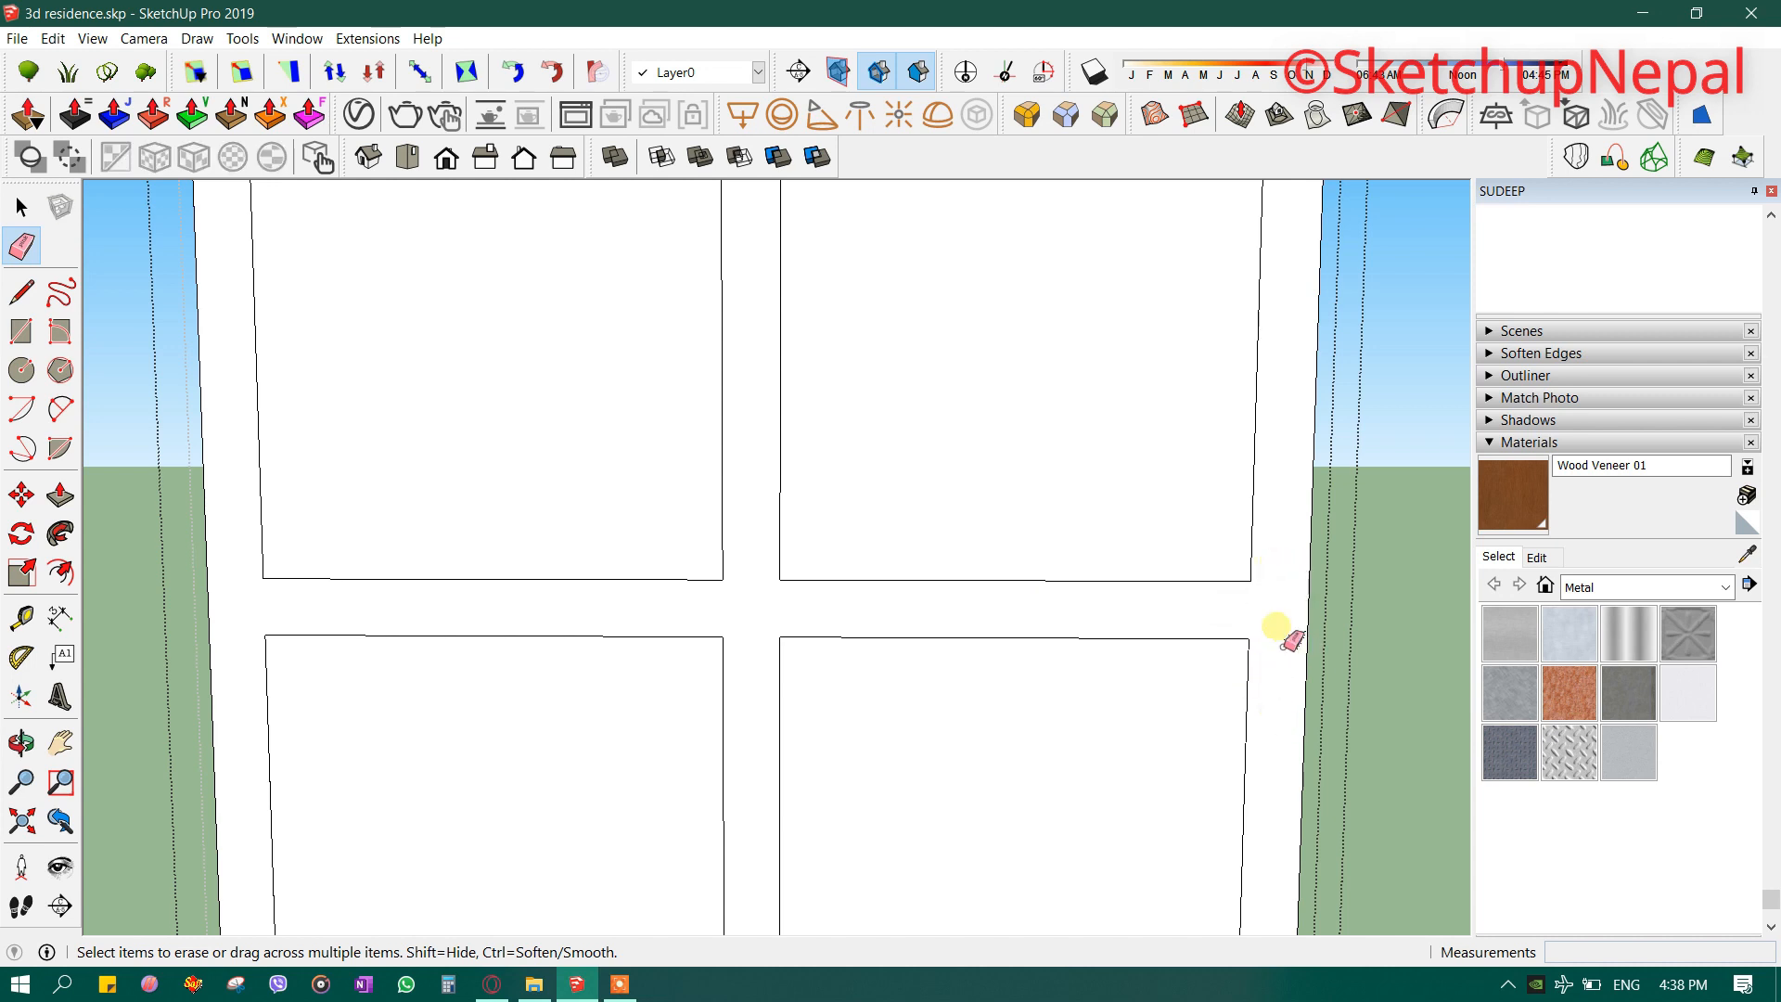
pyautogui.scroll(-3, 597, 509)
pyautogui.scroll(4, 835, 593)
pyautogui.moveTo(847, 474); pyautogui.dragTo(822, 588)
pyautogui.moveTo(886, 499); pyautogui.dragTo(719, 507)
pyautogui.moveTo(338, 535)
pyautogui.mouseDown()
pyautogui.moveTo(240, 521)
pyautogui.moveTo(742, 541)
pyautogui.mouseUp()
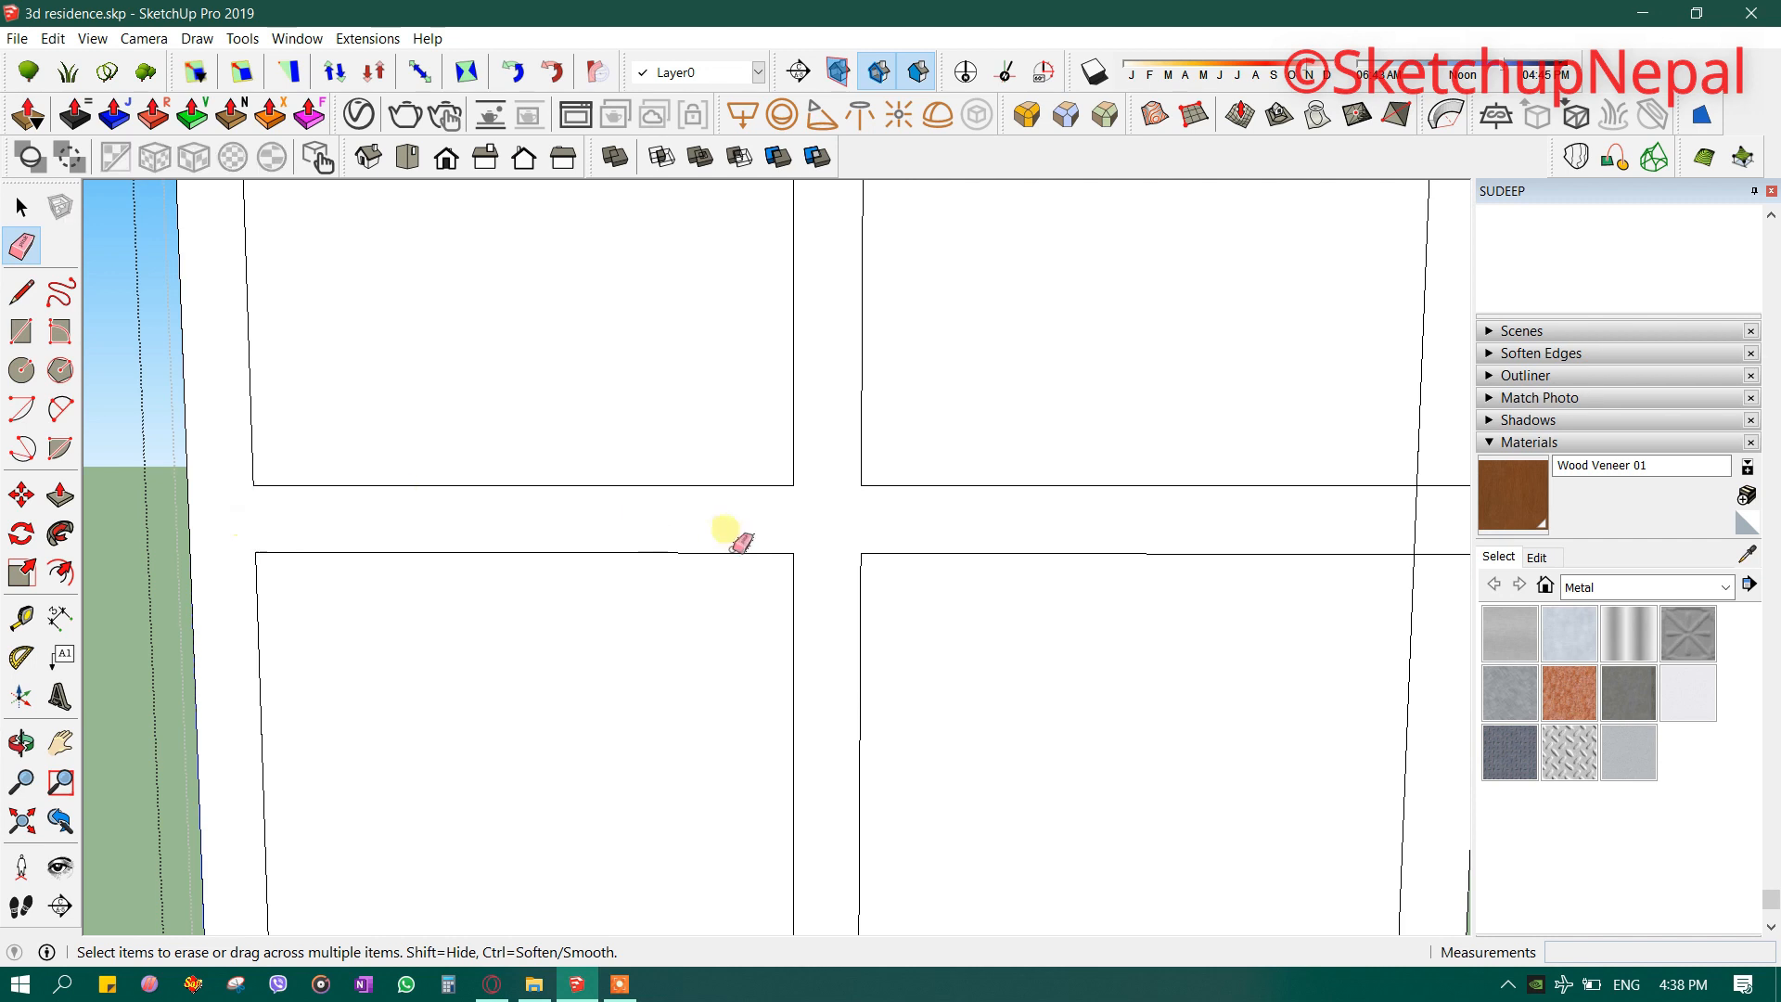
pyautogui.moveTo(1436, 533); pyautogui.dragTo(1165, 529, button='middle')
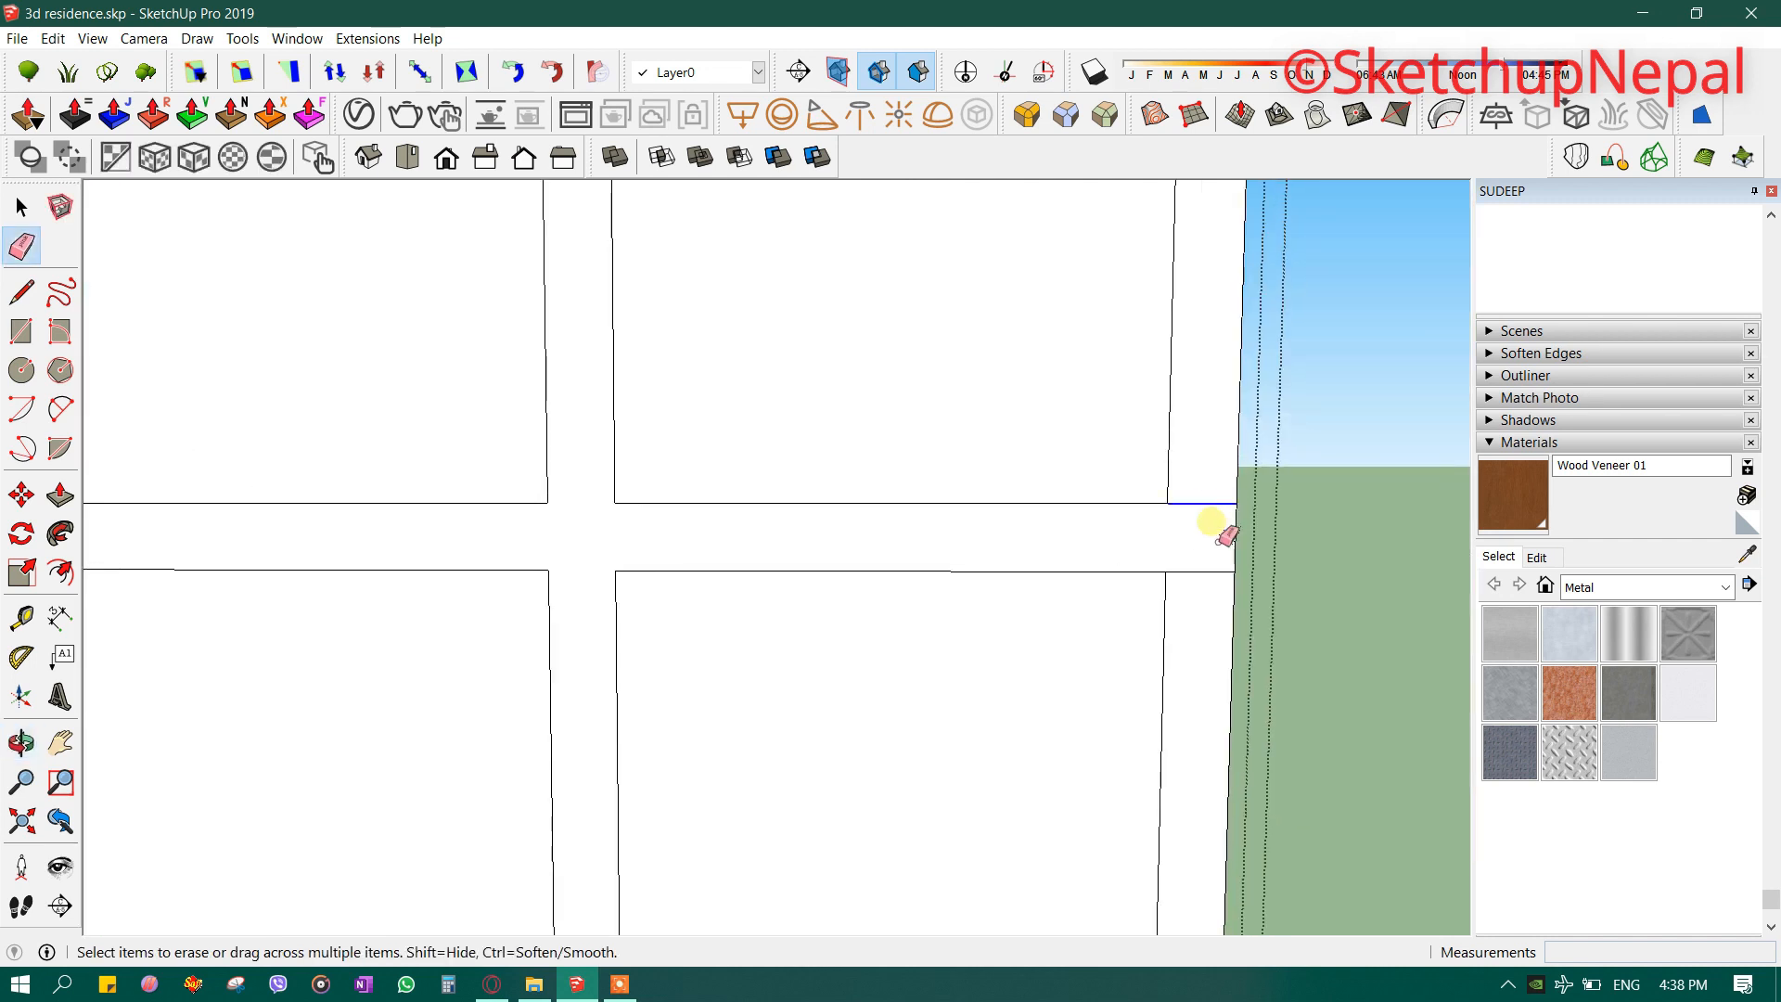
# - Erase the overlapping edges where the next uncleaned crossbar meets the central mullion and both side strips
pyautogui.moveTo(867, 553); pyautogui.dragTo(874, 338, button='middle')
pyautogui.scroll(4, 716, 644)
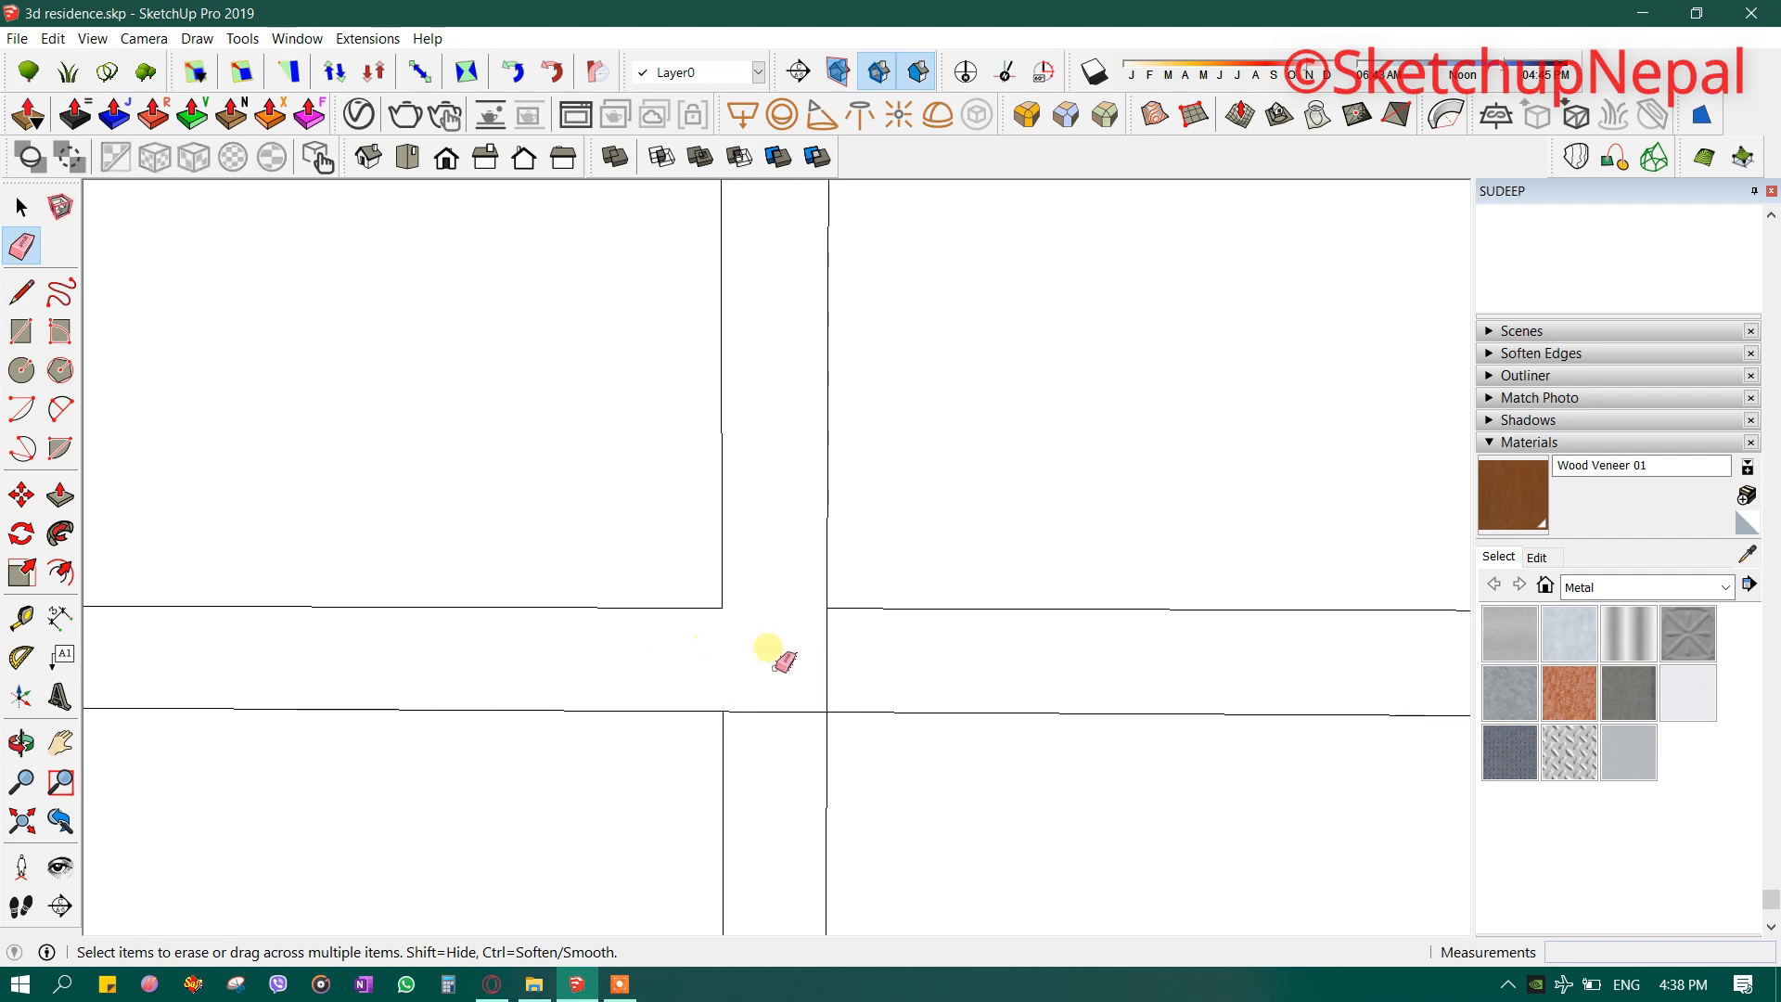
pyautogui.scroll(-5, 847, 656)
pyautogui.click(538, 591)
pyautogui.scroll(3, 1113, 587)
pyautogui.scroll(-4, 1095, 589)
pyautogui.scroll(1, 622, 634)
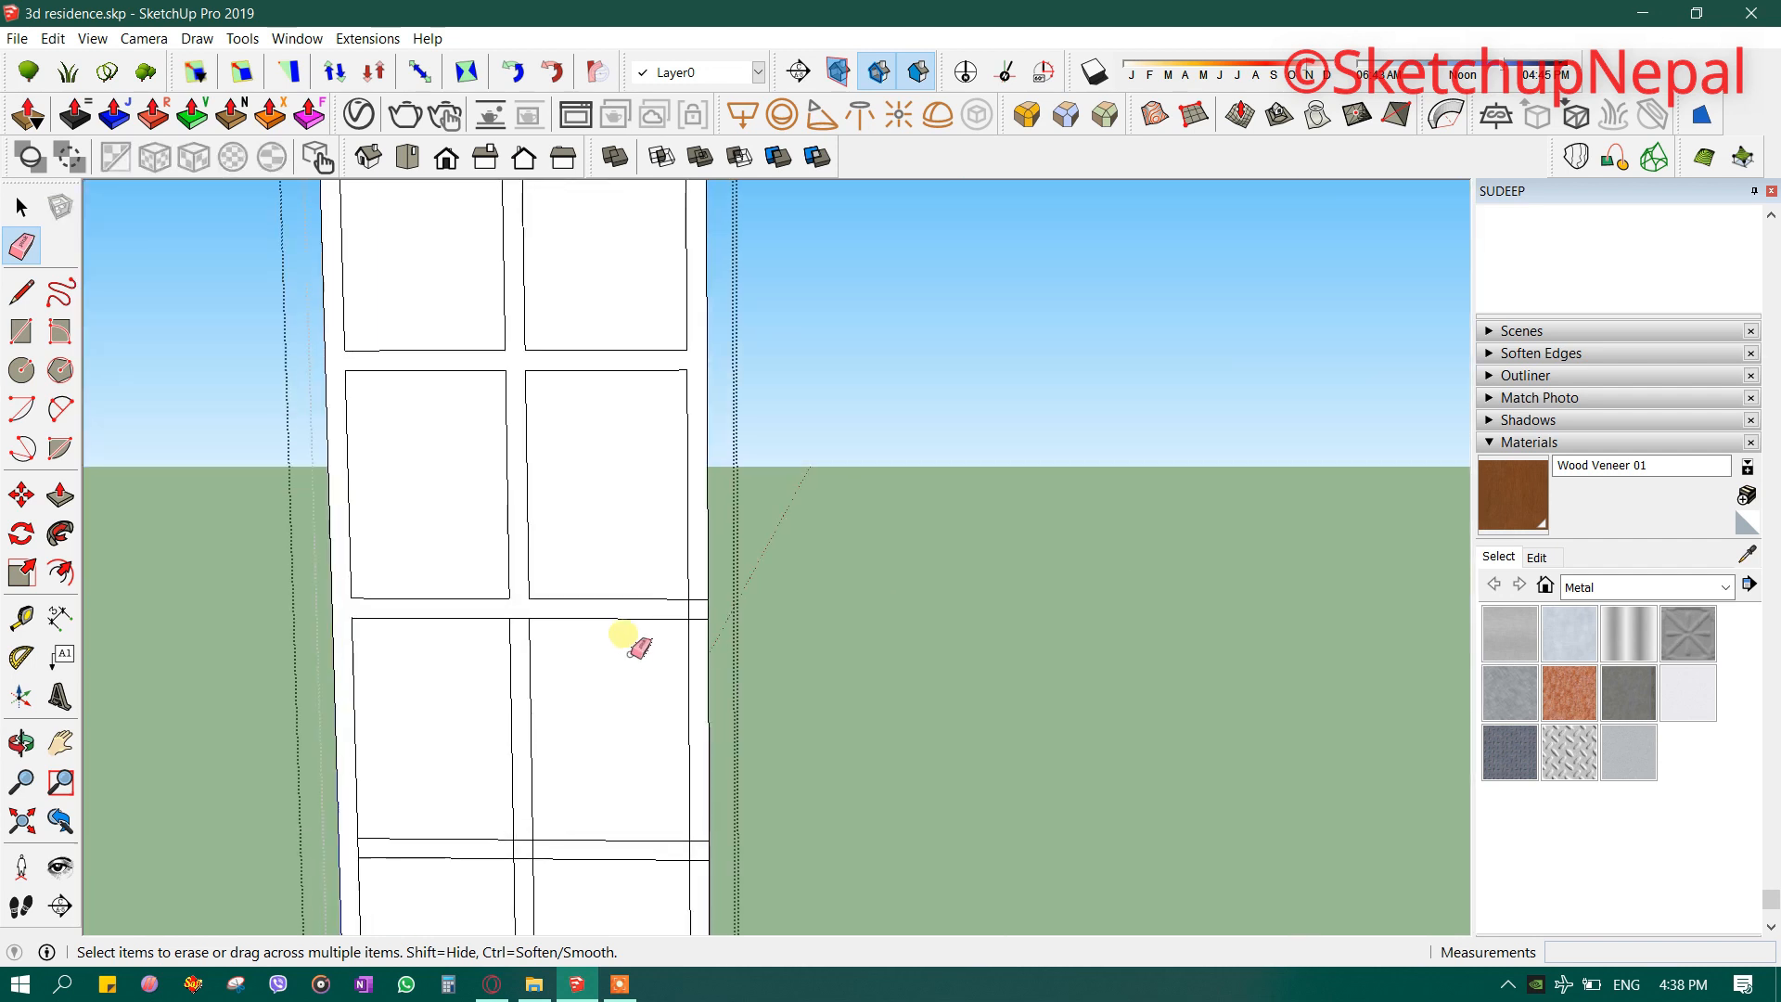
pyautogui.scroll(2, 705, 613)
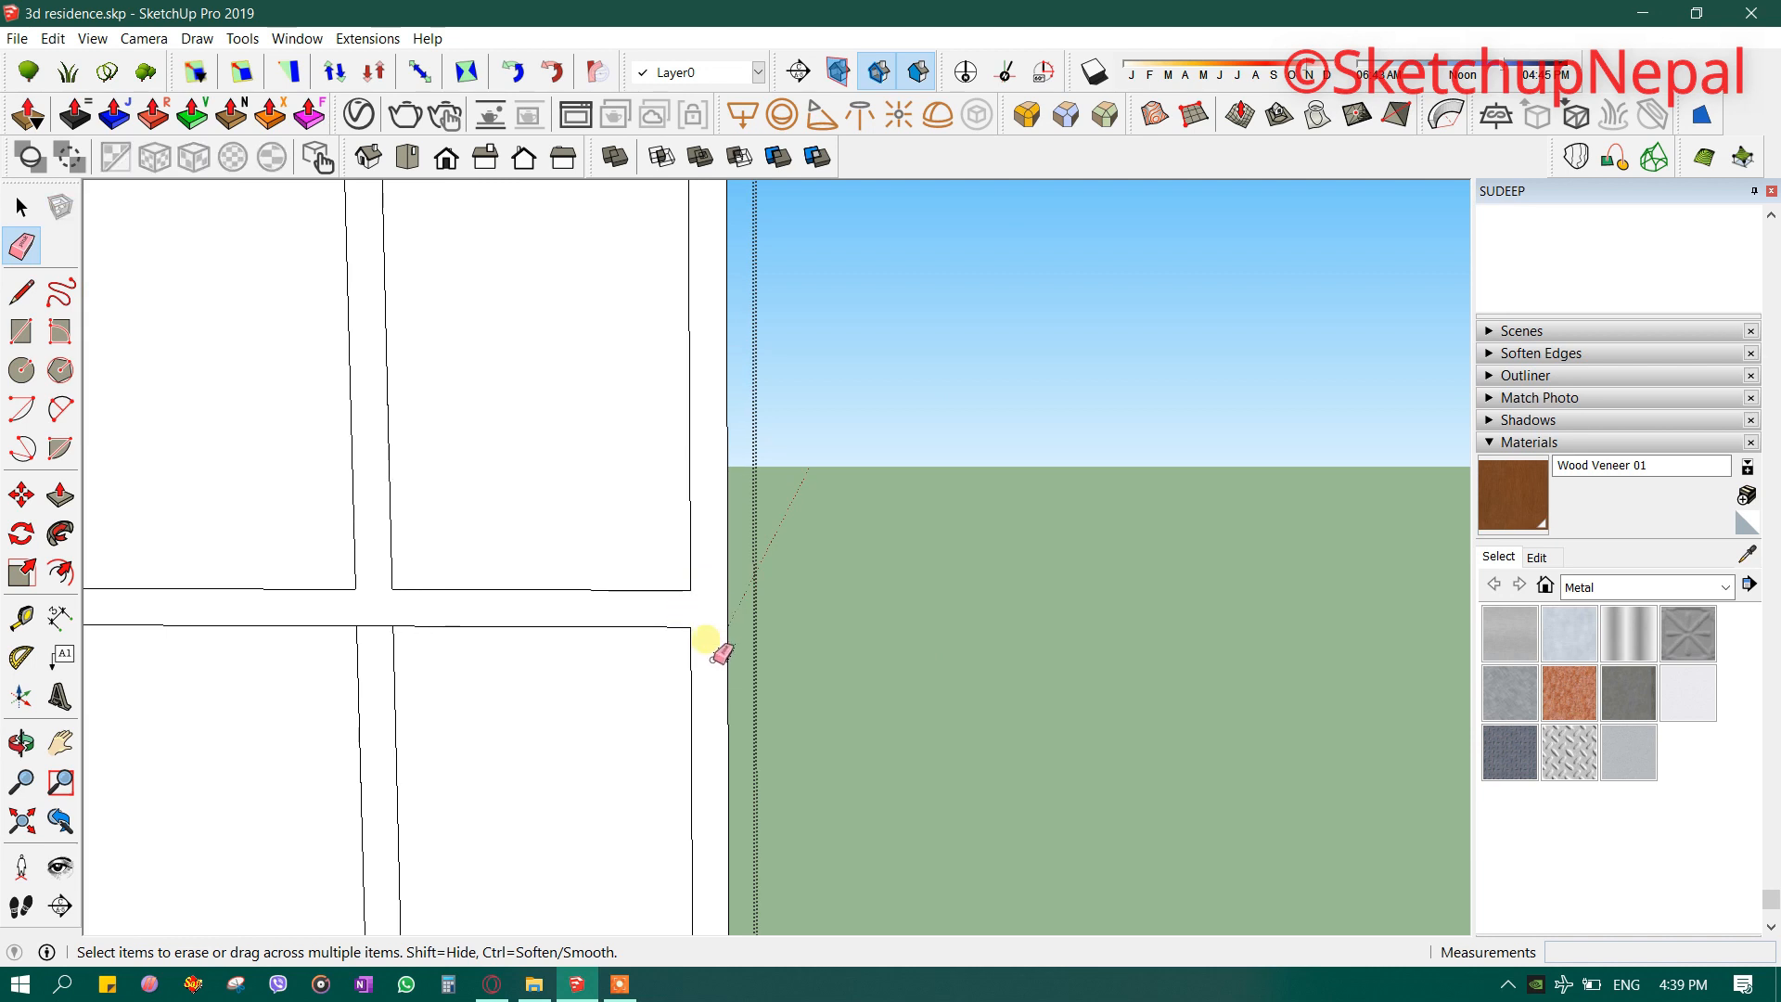
# - Continue erasing overlapping edges at the mullion and side strips down to the second crossbar above the bottom strip
pyautogui.scroll(-3, 717, 672)
pyautogui.scroll(2, 529, 805)
pyautogui.scroll(2, 564, 506)
pyautogui.moveTo(553, 551); pyautogui.dragTo(557, 566)
pyautogui.keyDown('shift'); pyautogui.moveTo(629, 725); pyautogui.dragTo(618, 519, button='middle'); pyautogui.keyUp('shift')
pyautogui.scroll(-1, 603, 594)
pyautogui.scroll(2, 588, 757)
pyautogui.moveTo(623, 691); pyautogui.dragTo(622, 772)
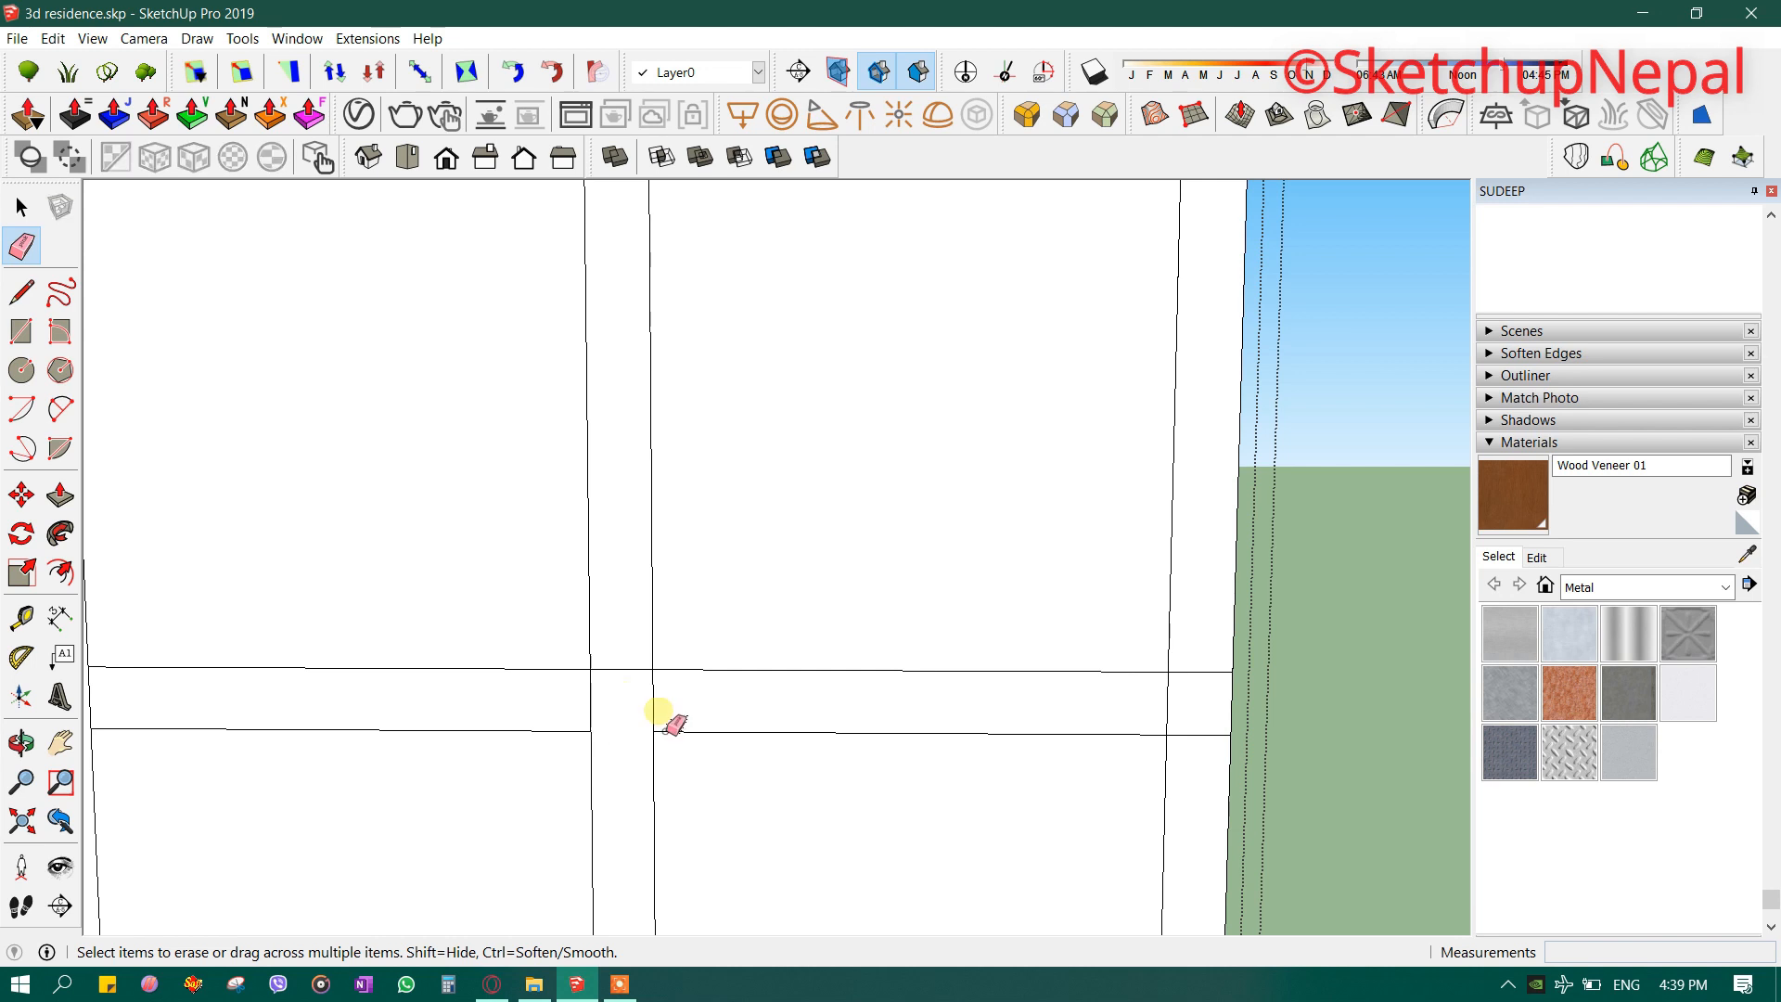
pyautogui.moveTo(564, 704); pyautogui.dragTo(648, 625)
pyautogui.scroll(-1, 648, 631)
pyautogui.keyDown('shift'); pyautogui.moveTo(642, 705); pyautogui.dragTo(748, 616, button='middle'); pyautogui.keyUp('shift')
pyautogui.moveTo(322, 590); pyautogui.dragTo(367, 591)
pyautogui.moveTo(1173, 562)
pyautogui.mouseDown()
pyautogui.moveTo(1175, 636)
pyautogui.moveTo(1132, 598)
pyautogui.mouseUp()
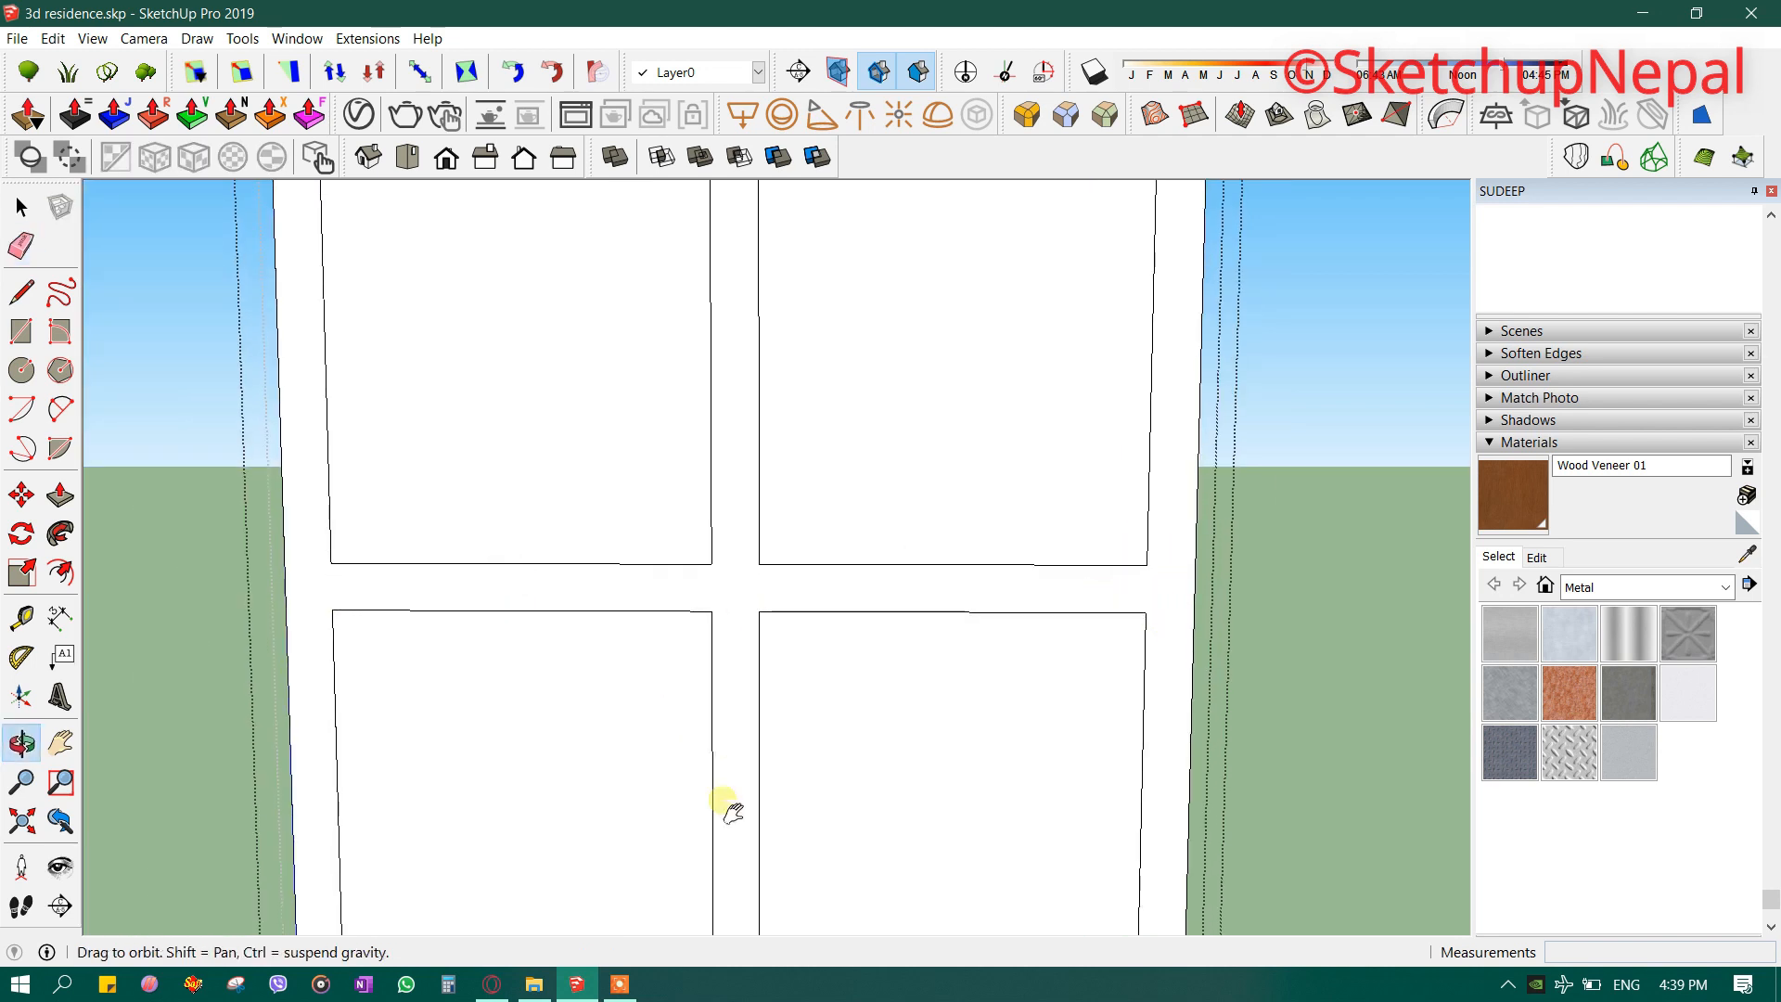
# - Erase the overlapping edges at the mullion and side strips on the crossbar directly above the bottom strip
pyautogui.keyDown('shift'); pyautogui.moveTo(741, 835); pyautogui.dragTo(804, 445, button='middle'); pyautogui.keyUp('shift')
pyautogui.scroll(-1, 804, 501)
pyautogui.scroll(2, 788, 688)
pyautogui.moveTo(794, 694)
pyautogui.mouseDown()
pyautogui.moveTo(840, 743)
pyautogui.moveTo(749, 726)
pyautogui.mouseUp()
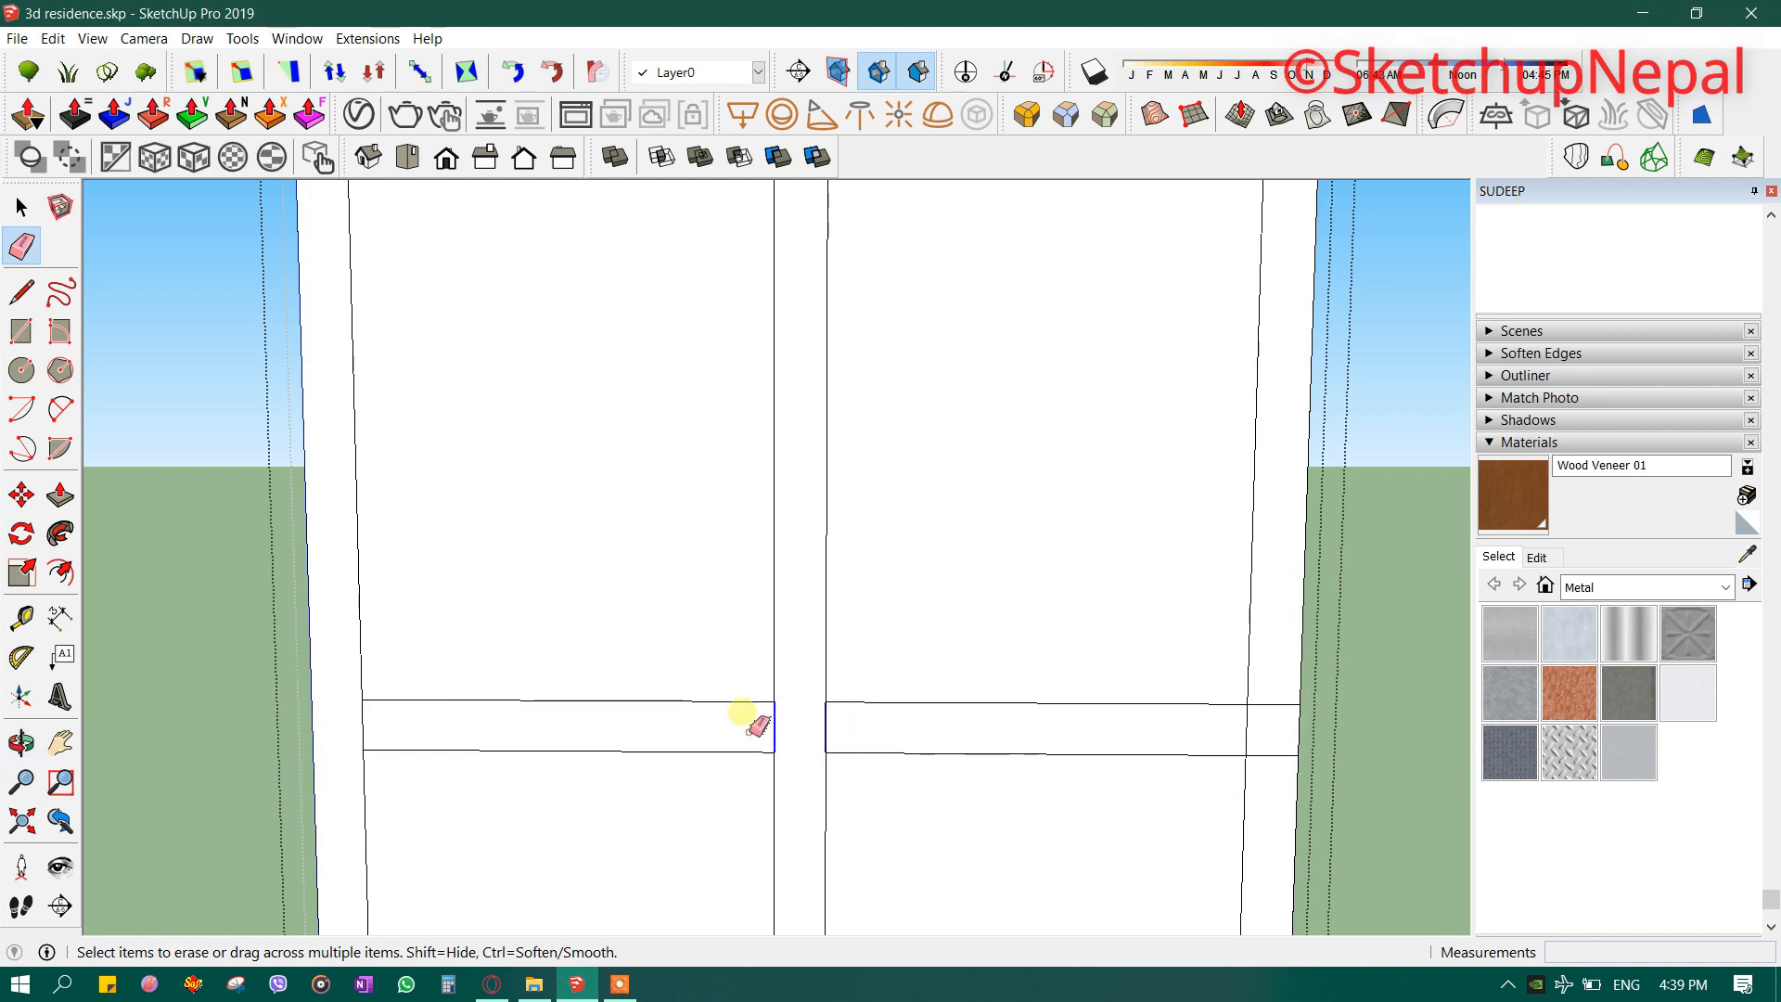
pyautogui.moveTo(1269, 691)
pyautogui.mouseDown()
pyautogui.moveTo(1269, 783)
pyautogui.moveTo(1226, 748)
pyautogui.mouseUp()
# - Erase the mullion and side-strip edges crossing the panel's bottom strip and the leftover edge at its corner
pyautogui.scroll(-2, 891, 612)
pyautogui.keyDown('shift'); pyautogui.moveTo(821, 725); pyautogui.dragTo(851, 389, button='middle'); pyautogui.keyUp('shift')
pyautogui.scroll(1, 893, 701)
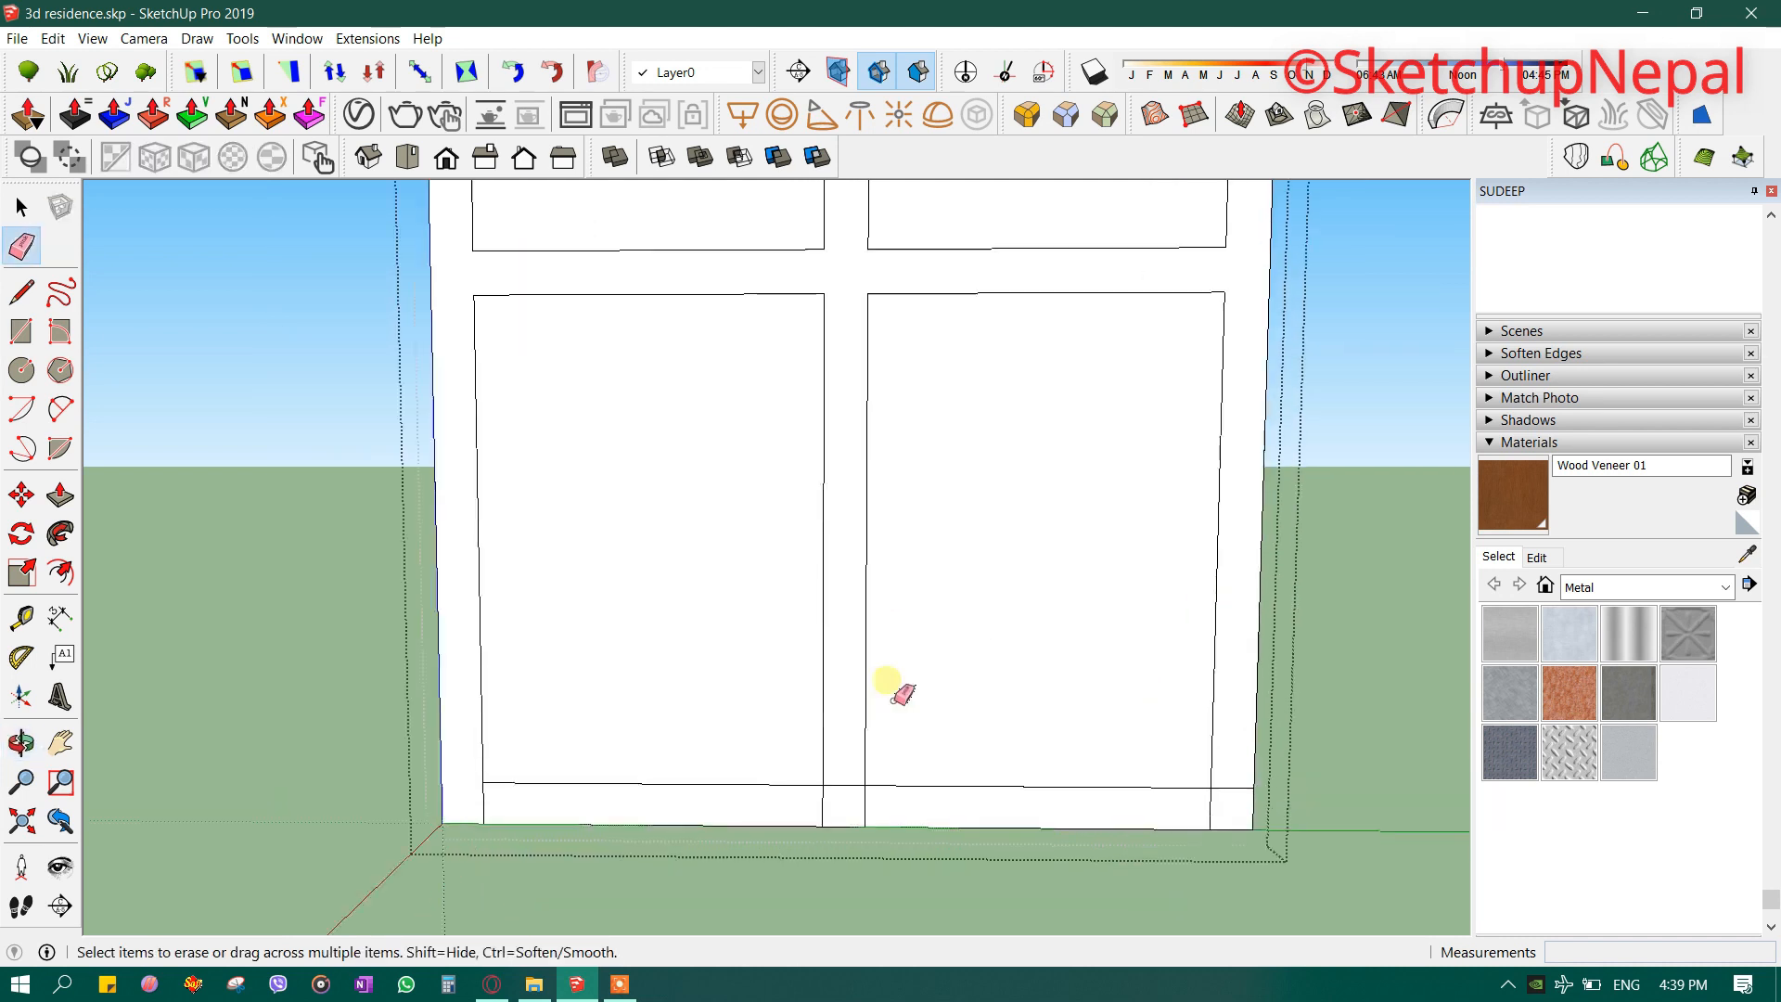
pyautogui.scroll(1, 887, 681)
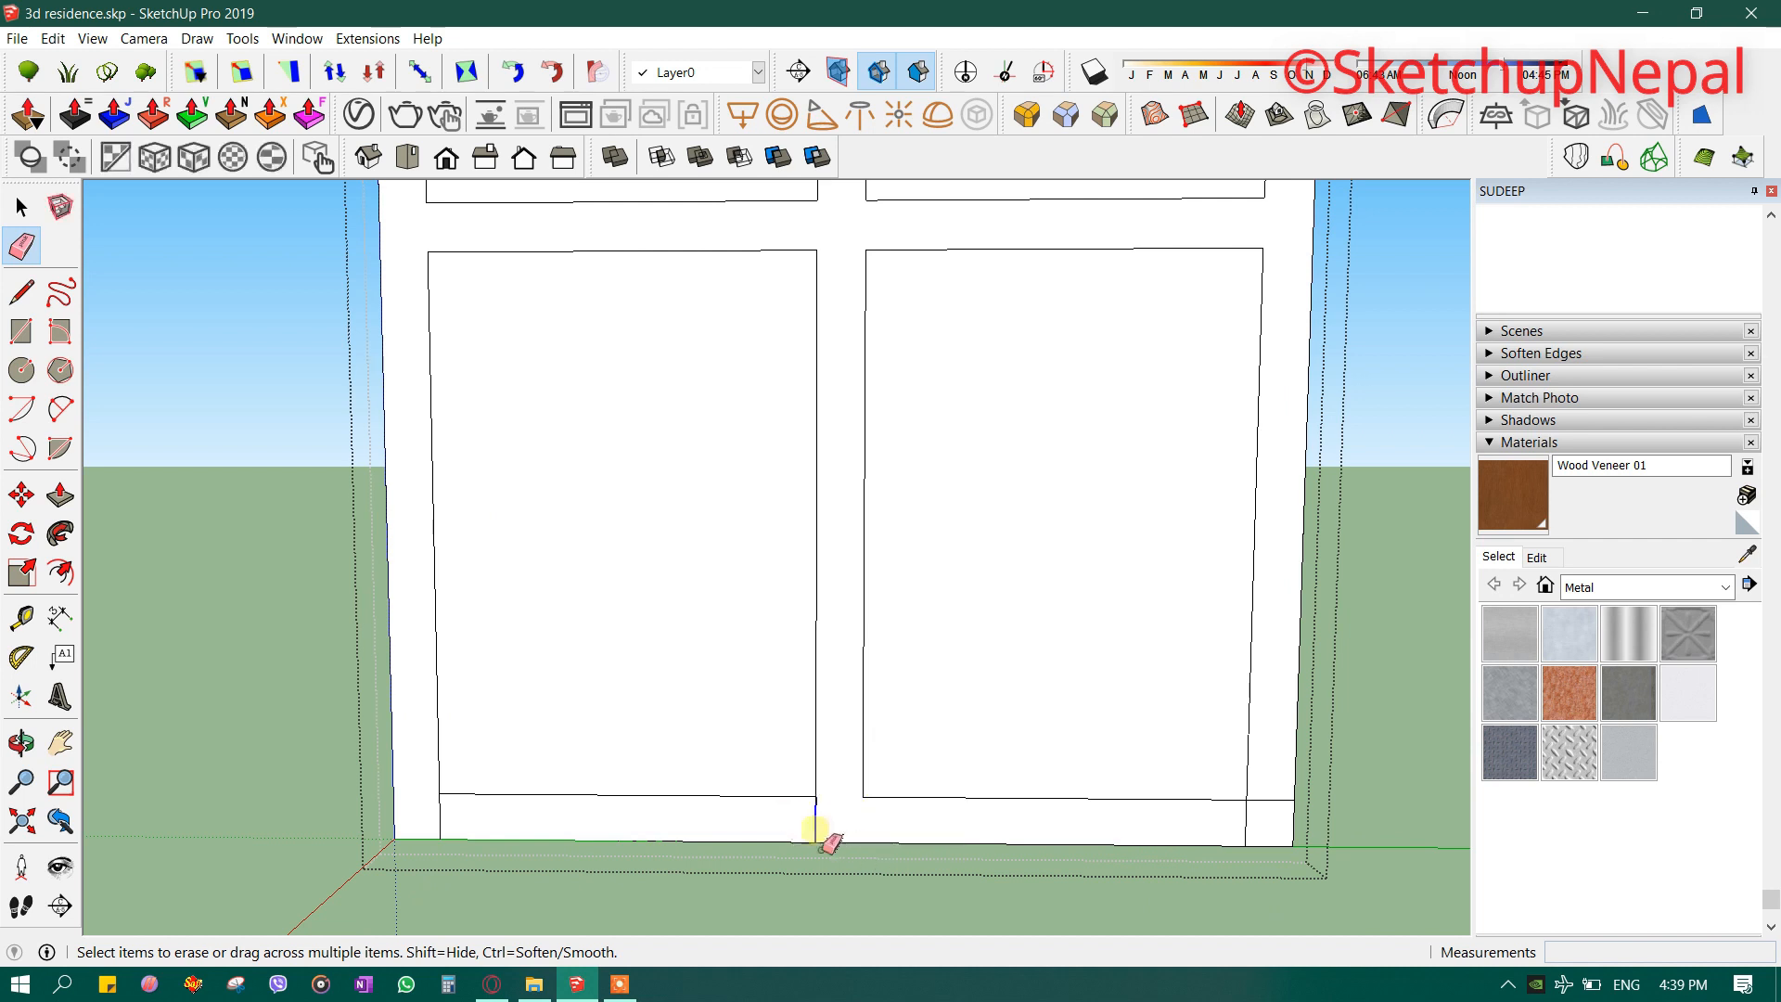
pyautogui.click(443, 828)
pyautogui.click(1245, 830)
pyautogui.click(1268, 803)
# - Delete the two top pane faces and the right pane face in the second row of the panel
pyautogui.scroll(-3, 885, 840)
pyautogui.keyDown('shift'); pyautogui.moveTo(905, 594); pyautogui.dragTo(907, 695, button='middle'); pyautogui.keyUp('shift')
pyautogui.scroll(-5, 908, 542)
pyautogui.moveTo(909, 260)
pyautogui.keyDown('shift'); pyautogui.mouseDown(button='middle')
pyautogui.moveTo(867, 570)
pyautogui.moveTo(832, 585)
pyautogui.moveTo(828, 421)
pyautogui.mouseUp(button='middle'); pyautogui.keyUp('shift')
pyautogui.scroll(-1, 848, 598)
pyautogui.press('space')
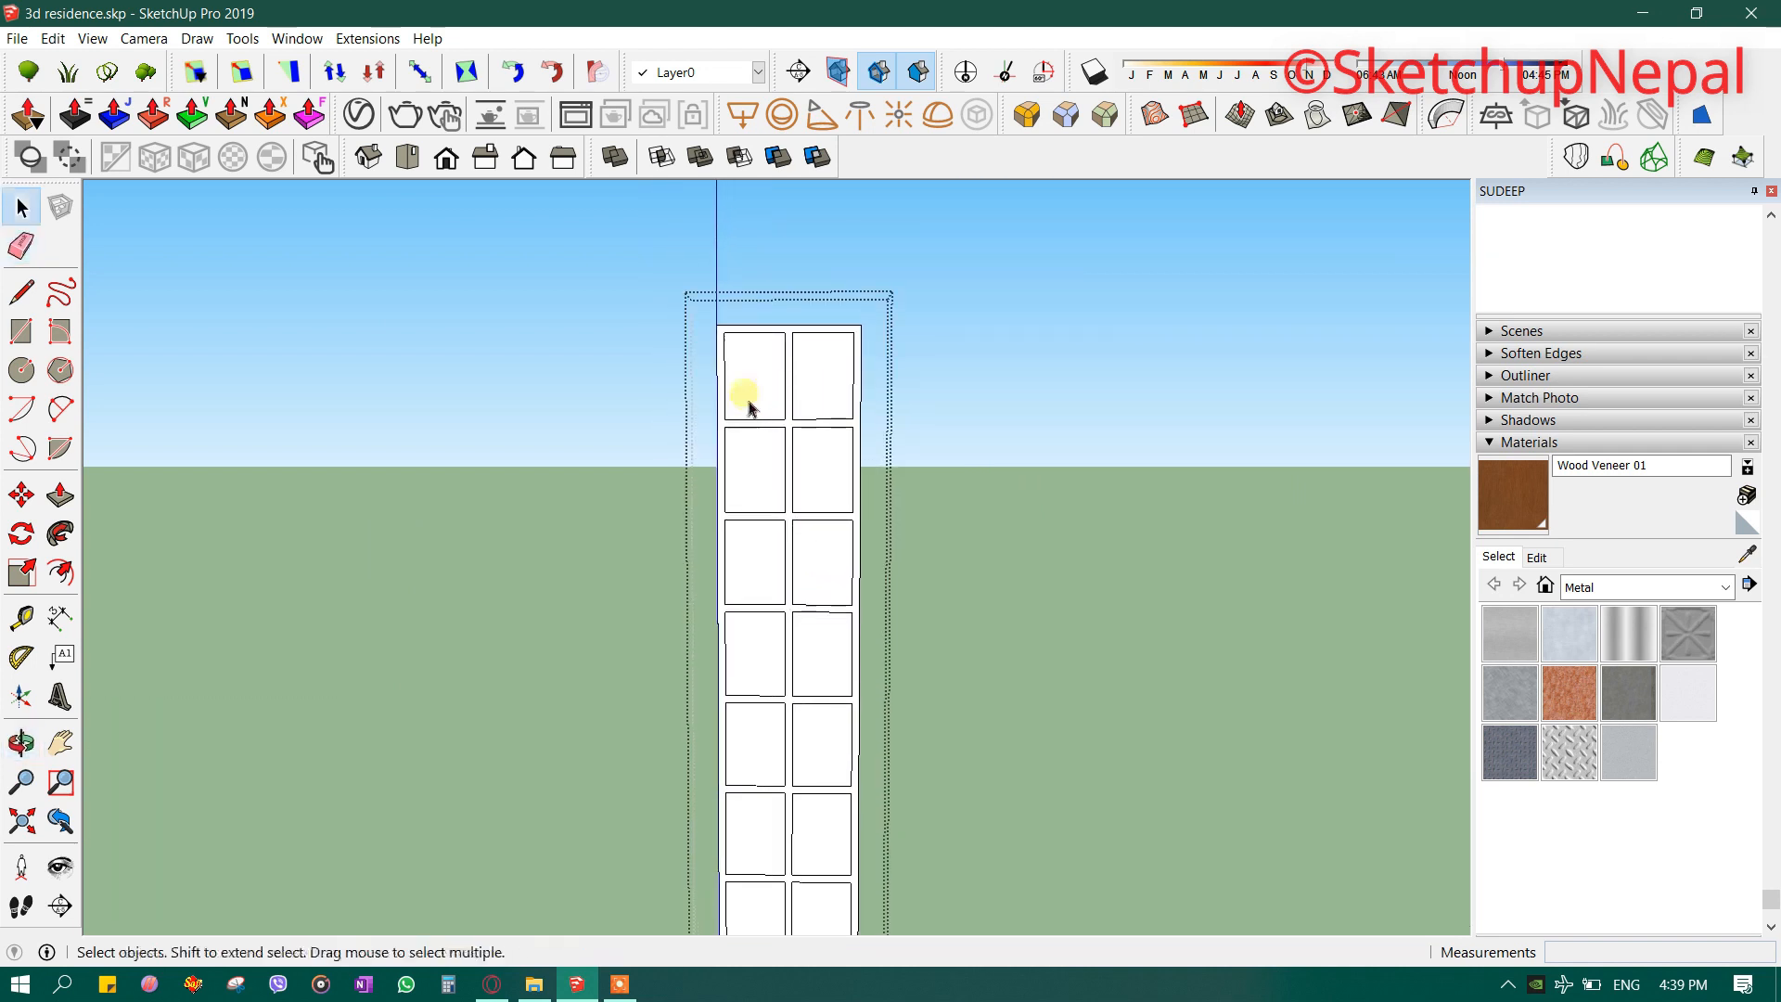
pyautogui.click(748, 398)
pyautogui.click(828, 382)
pyautogui.press('Delete')
pyautogui.click(751, 400)
pyautogui.press('Delete')
pyautogui.click(813, 484)
pyautogui.press('Delete')
# - Select all remaining pane faces down to the bottom row and delete them together, leaving only the grid
pyautogui.click(769, 471)
pyautogui.keyDown('shift'); pyautogui.click(768, 579); pyautogui.keyUp('shift')
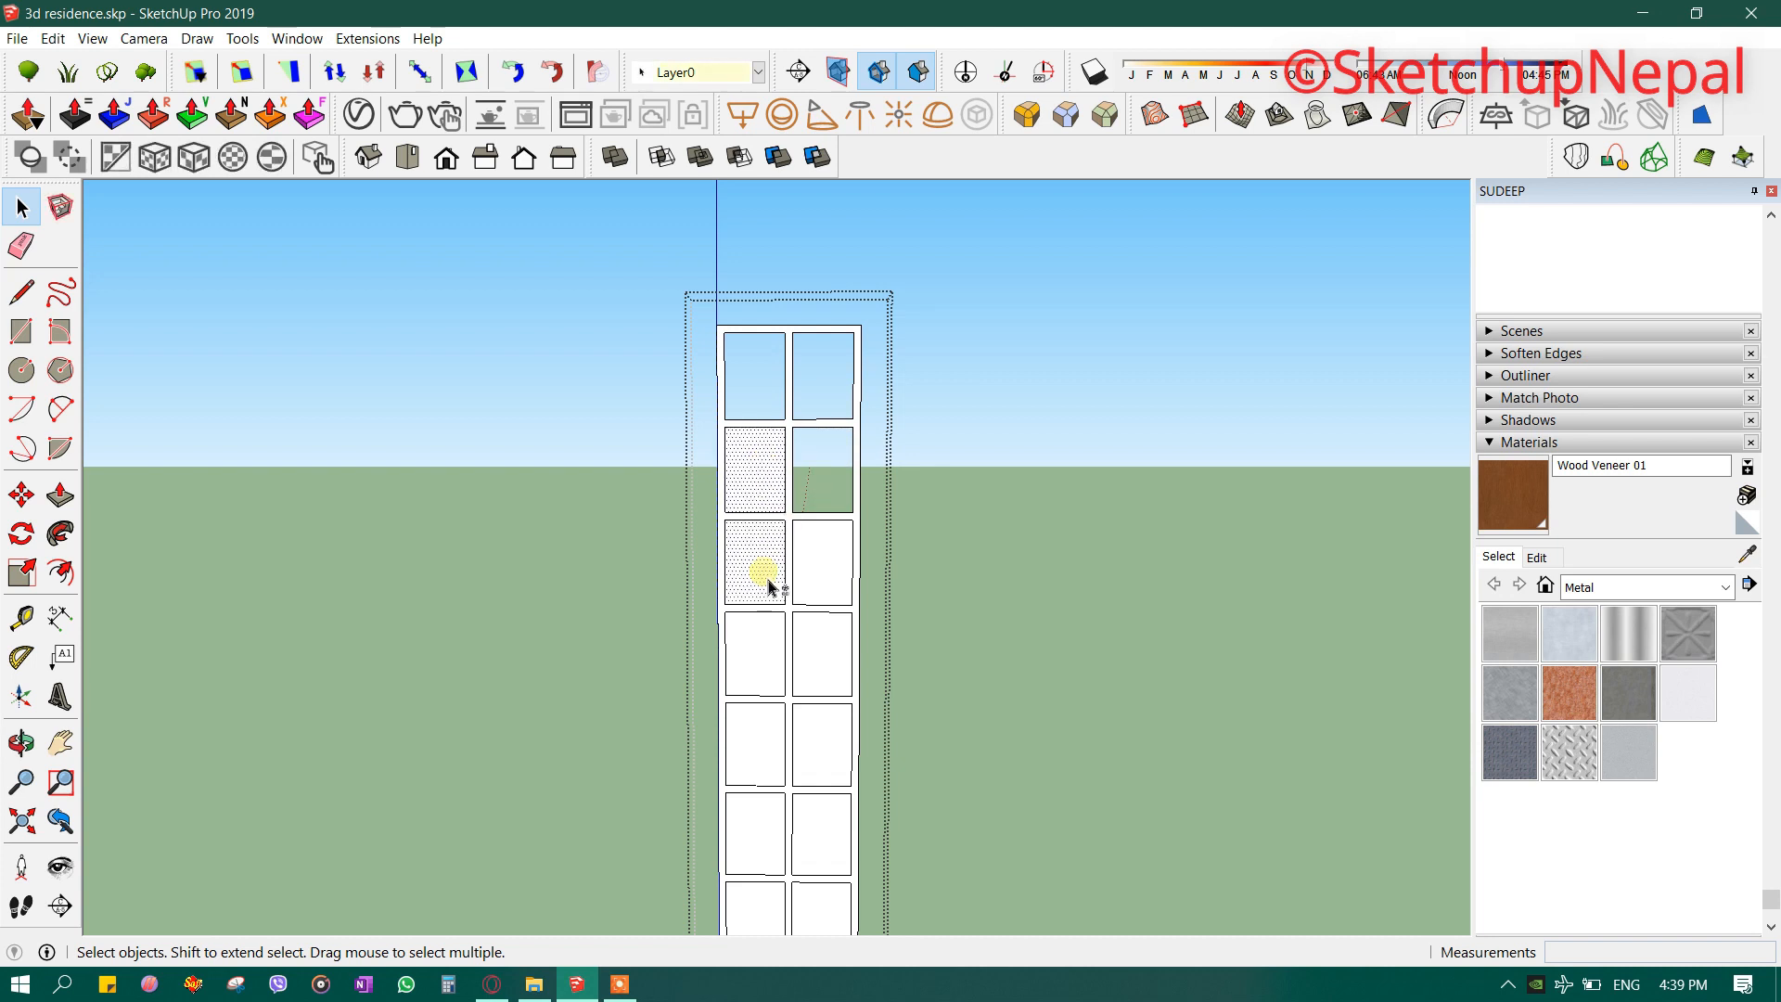
pyautogui.keyDown('shift'); pyautogui.click(805, 662); pyautogui.keyUp('shift')
pyautogui.keyDown('shift'); pyautogui.moveTo(810, 753); pyautogui.dragTo(795, 494, button='middle'); pyautogui.keyUp('shift')
pyautogui.scroll(1, 795, 493)
pyautogui.keyDown('shift'); pyautogui.click(740, 480); pyautogui.keyUp('shift')
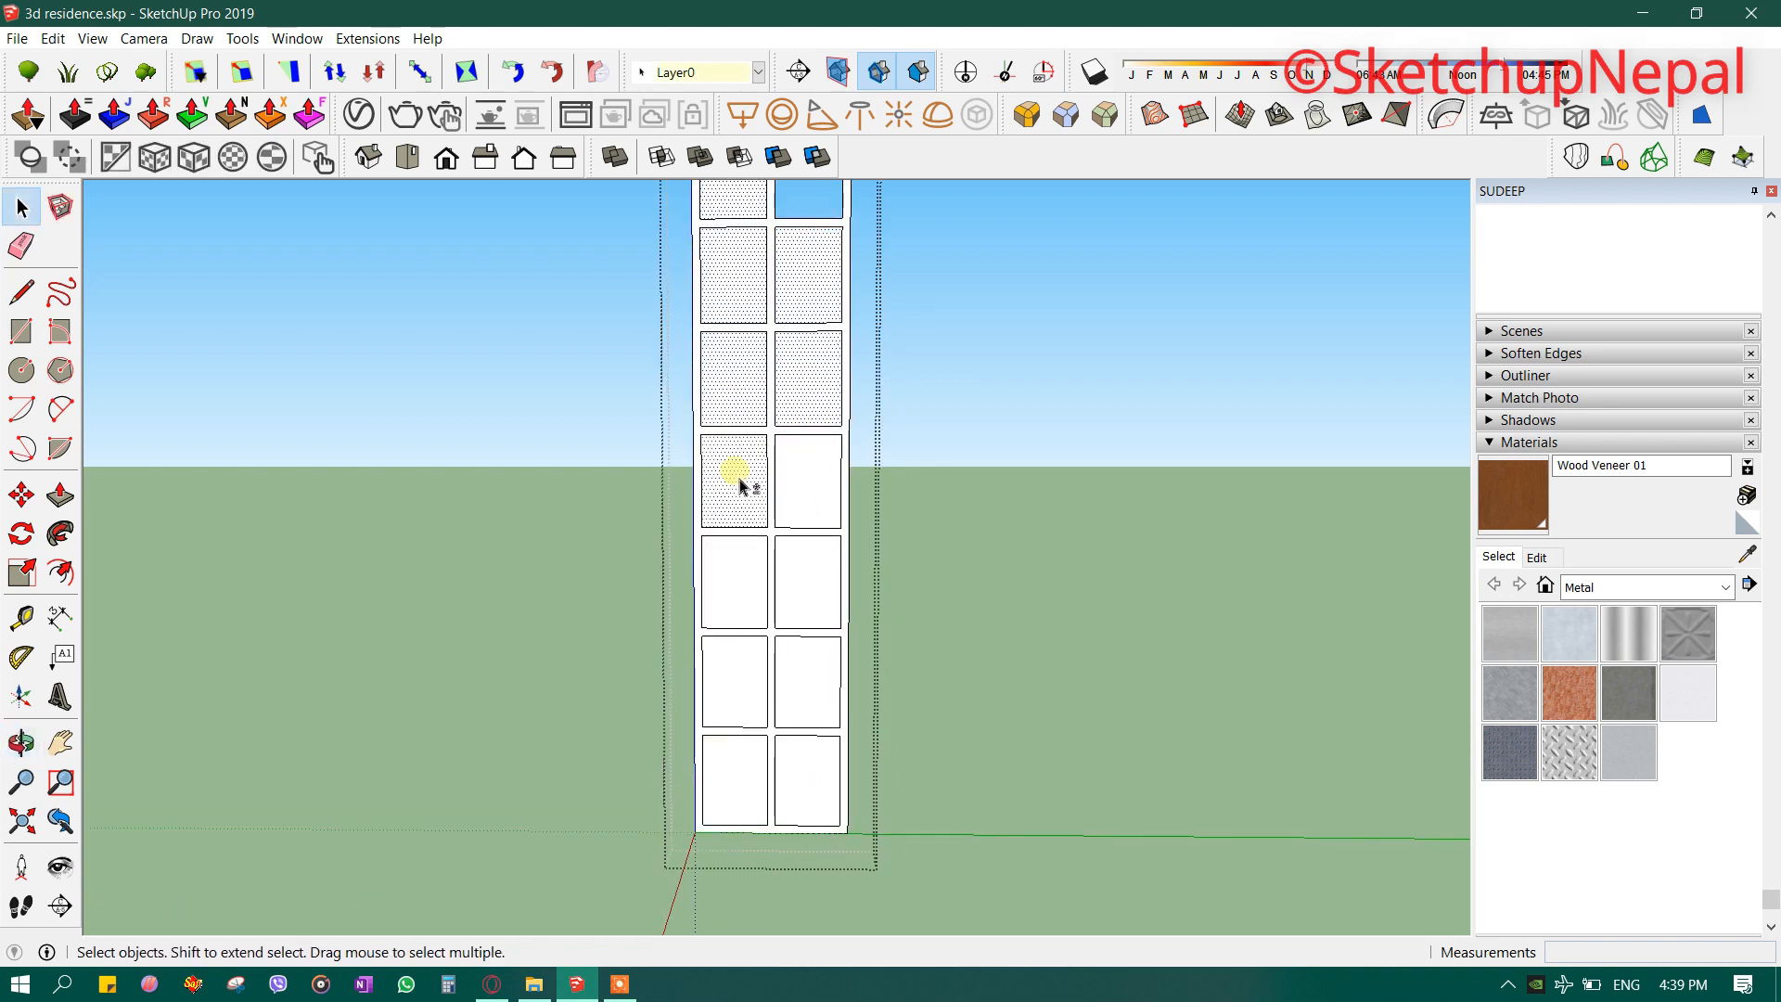
pyautogui.keyDown('shift'); pyautogui.click(802, 484); pyautogui.keyUp('shift')
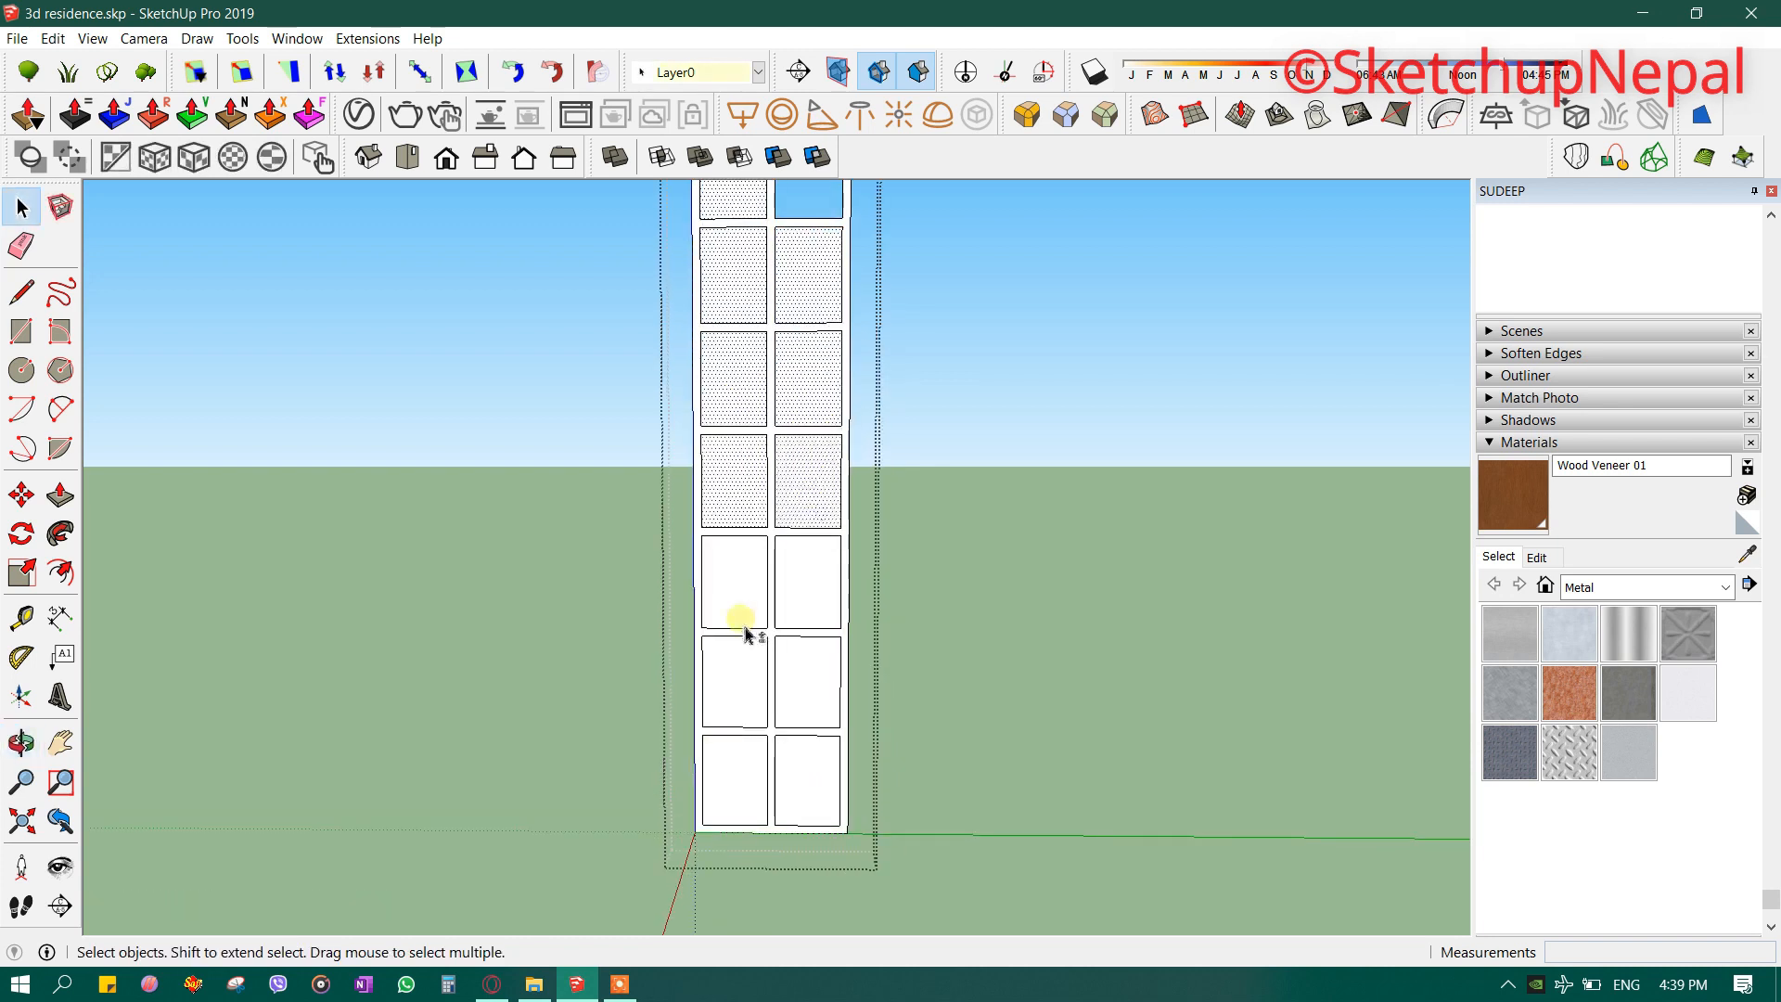
pyautogui.keyDown('shift'); pyautogui.click(769, 787); pyautogui.keyUp('shift')
pyautogui.scroll(2, 769, 786)
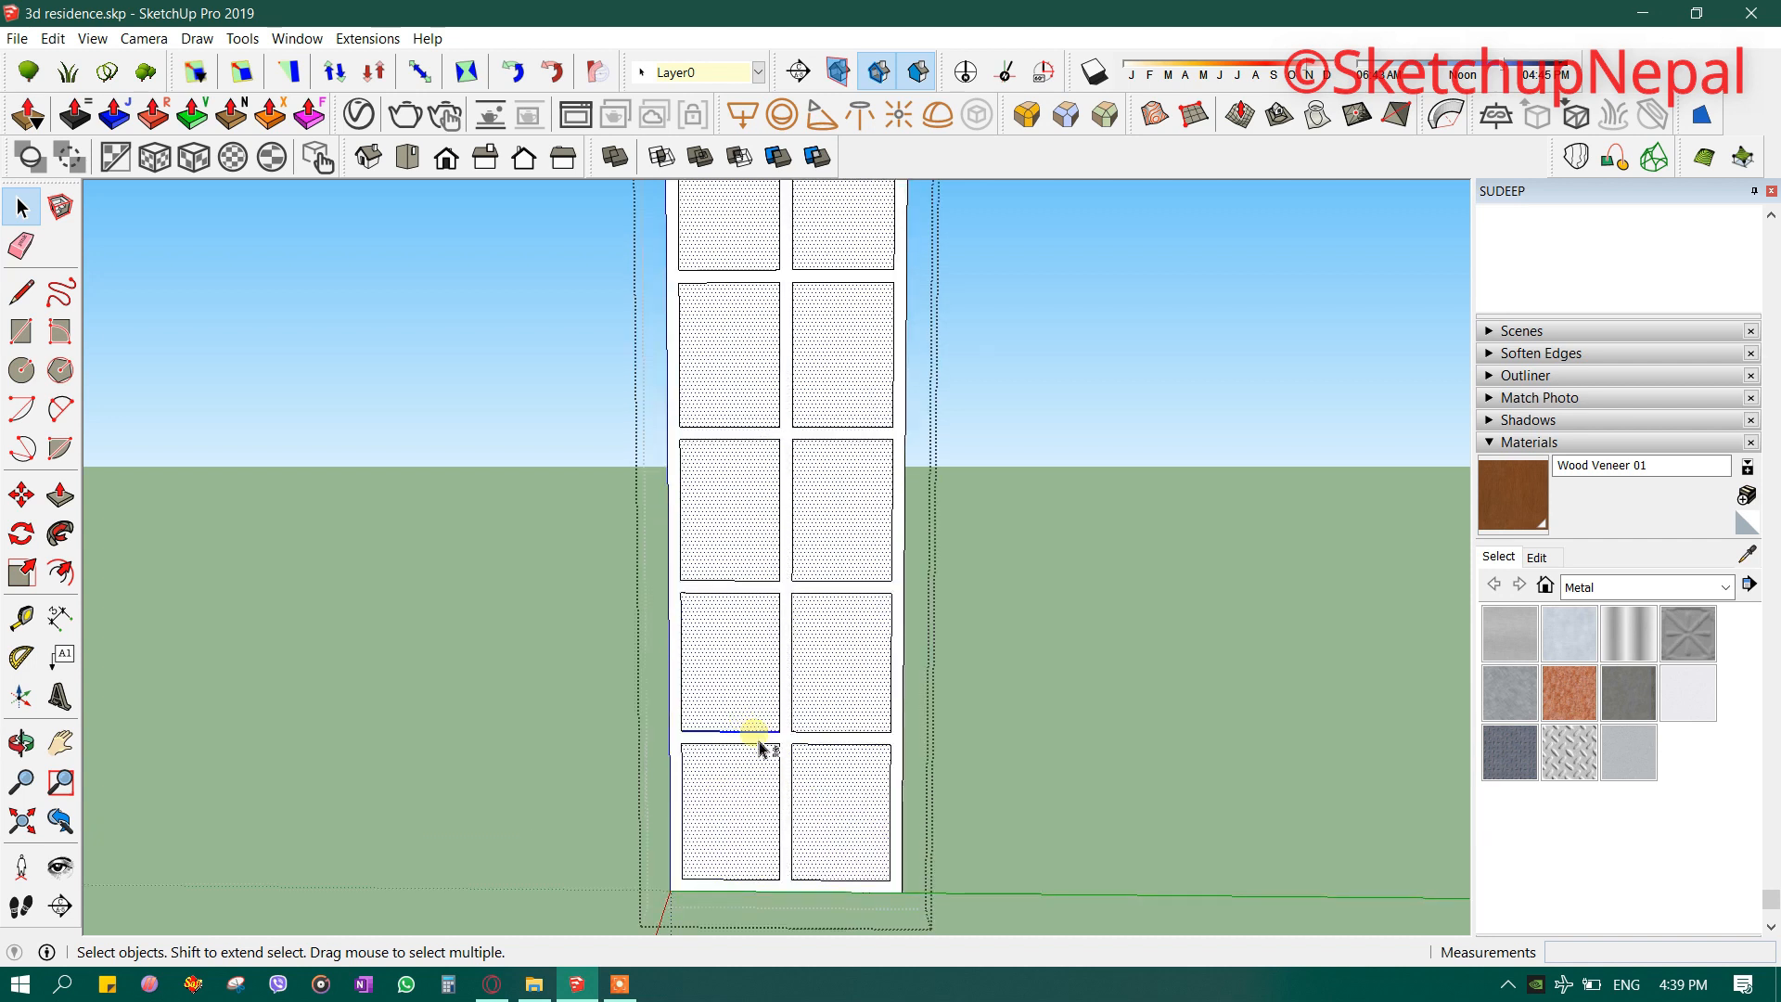
pyautogui.scroll(-2, 759, 742)
pyautogui.keyDown('shift'); pyautogui.moveTo(812, 320); pyautogui.dragTo(722, 604, button='middle'); pyautogui.keyUp('shift')
pyautogui.scroll(-2, 740, 603)
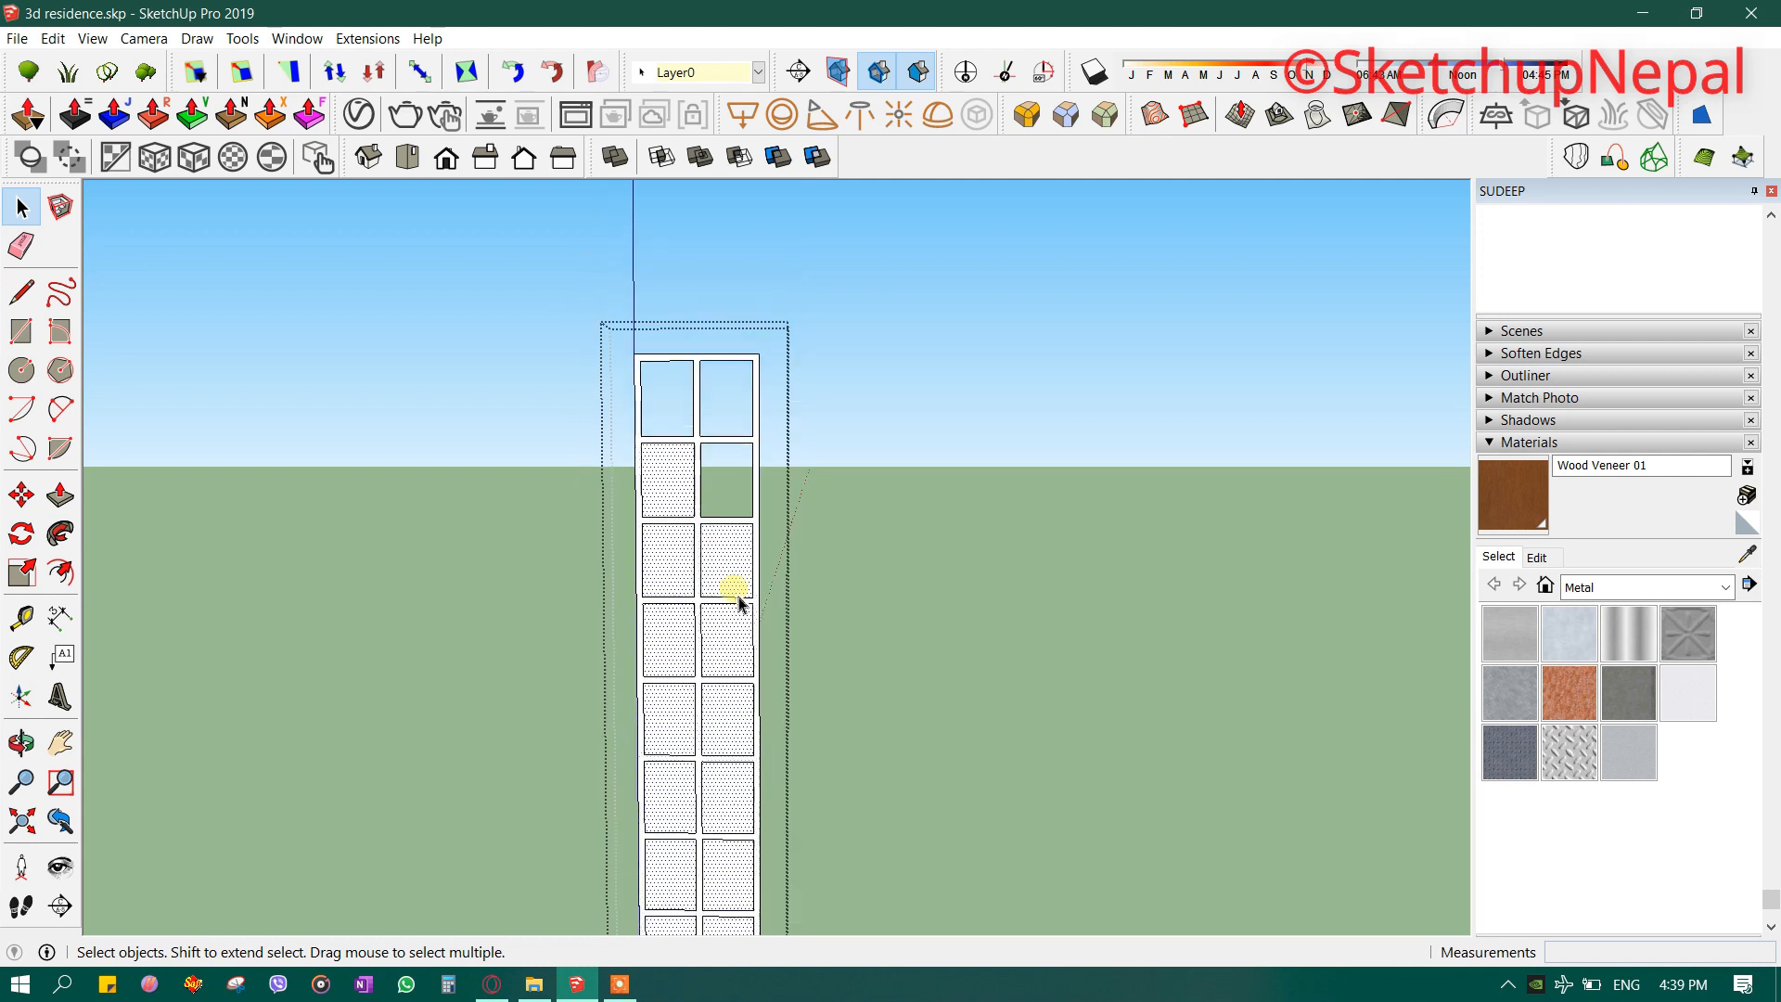
pyautogui.press('Delete')
# - Extrude the grid frame's face by 5 inches
pyautogui.moveTo(742, 601); pyautogui.dragTo(631, 604, button='middle')
pyautogui.scroll(3, 613, 556)
pyautogui.press('p')
pyautogui.moveTo(596, 520); pyautogui.dragTo(664, 437)
pyautogui.write('5')
pyautogui.press('Return')
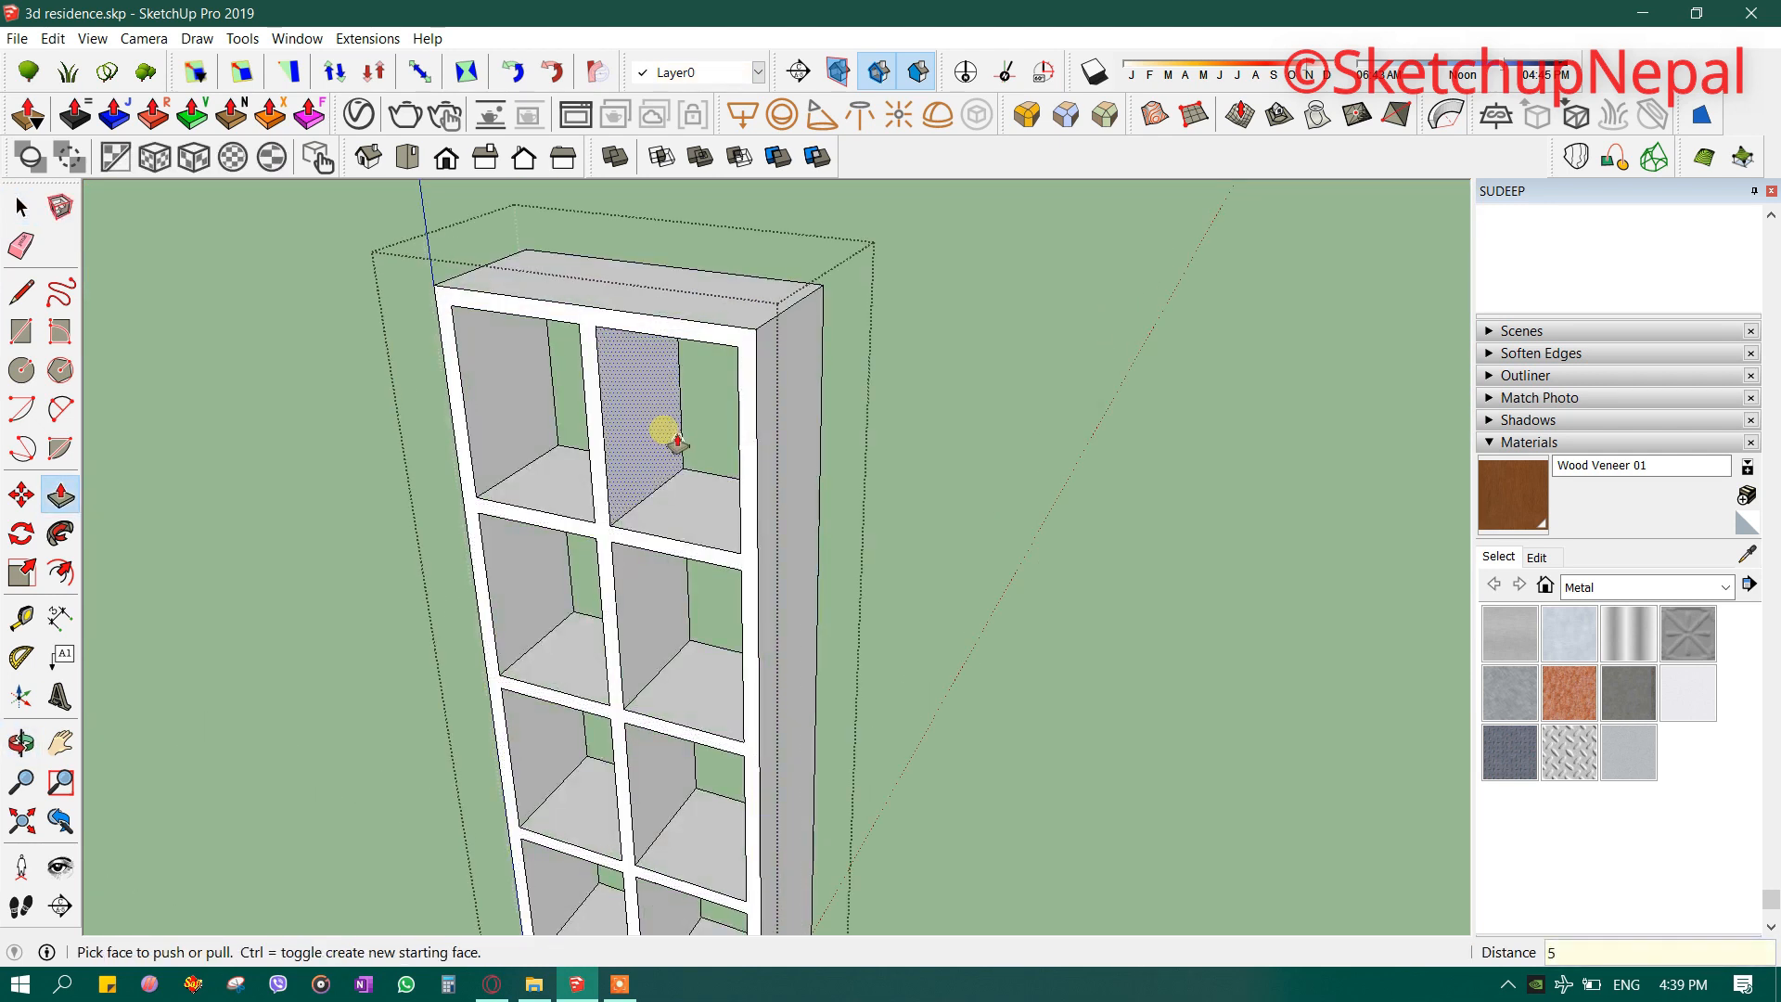
# - Leave the frame's group and move the whole frame inward from its bottom corner to recess it in the stairwell opening
pyautogui.scroll(-5, 666, 454)
pyautogui.press('space')
pyautogui.press('Escape')
pyautogui.scroll(10, 656, 579)
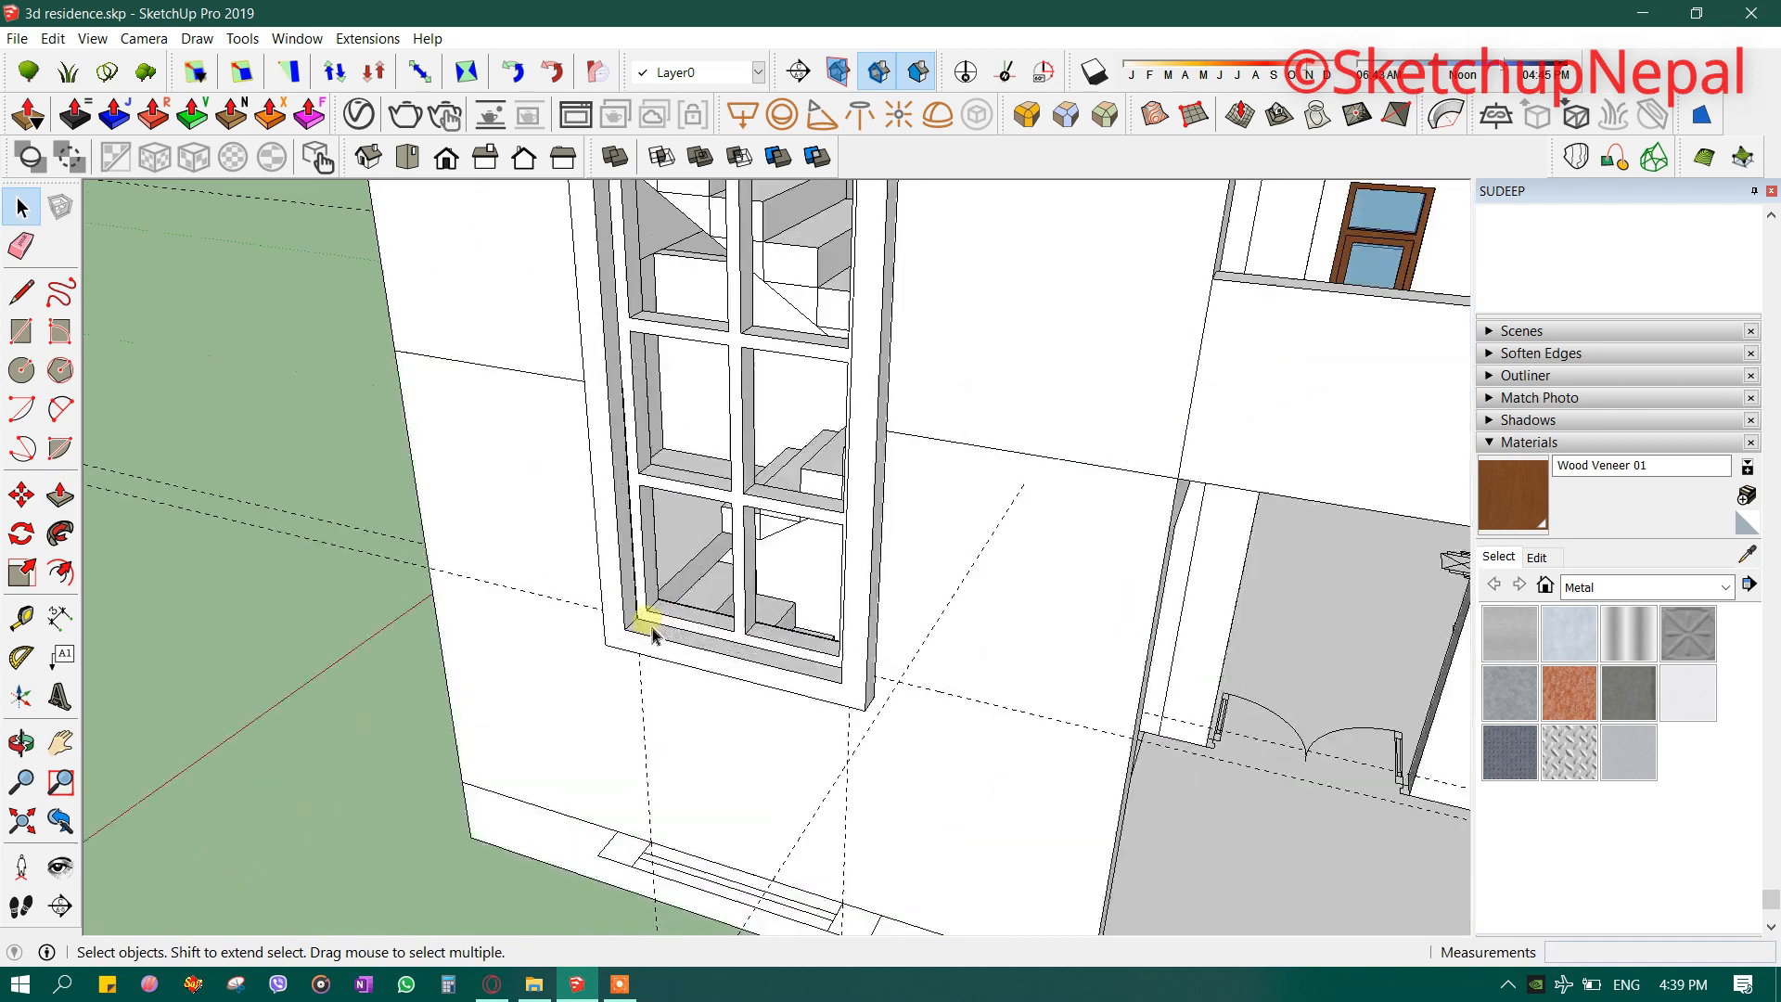
pyautogui.click(657, 616)
pyautogui.scroll(4, 655, 617)
pyautogui.press('m')
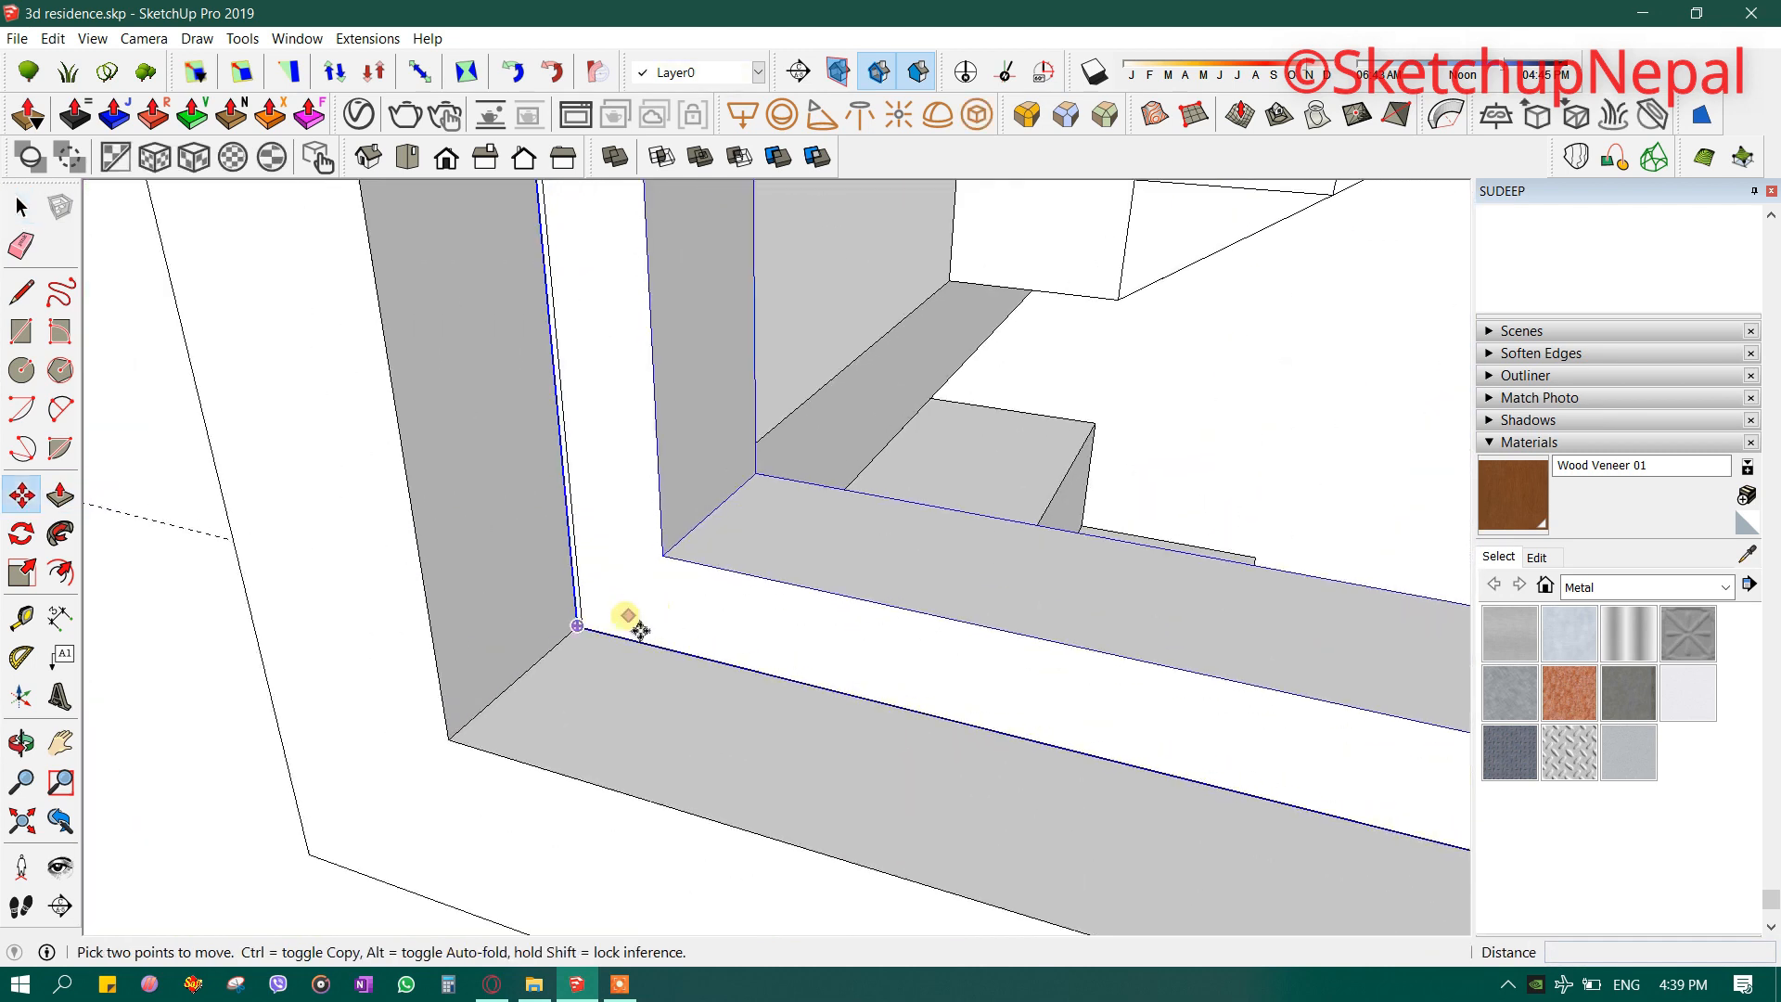
pyautogui.click(606, 640)
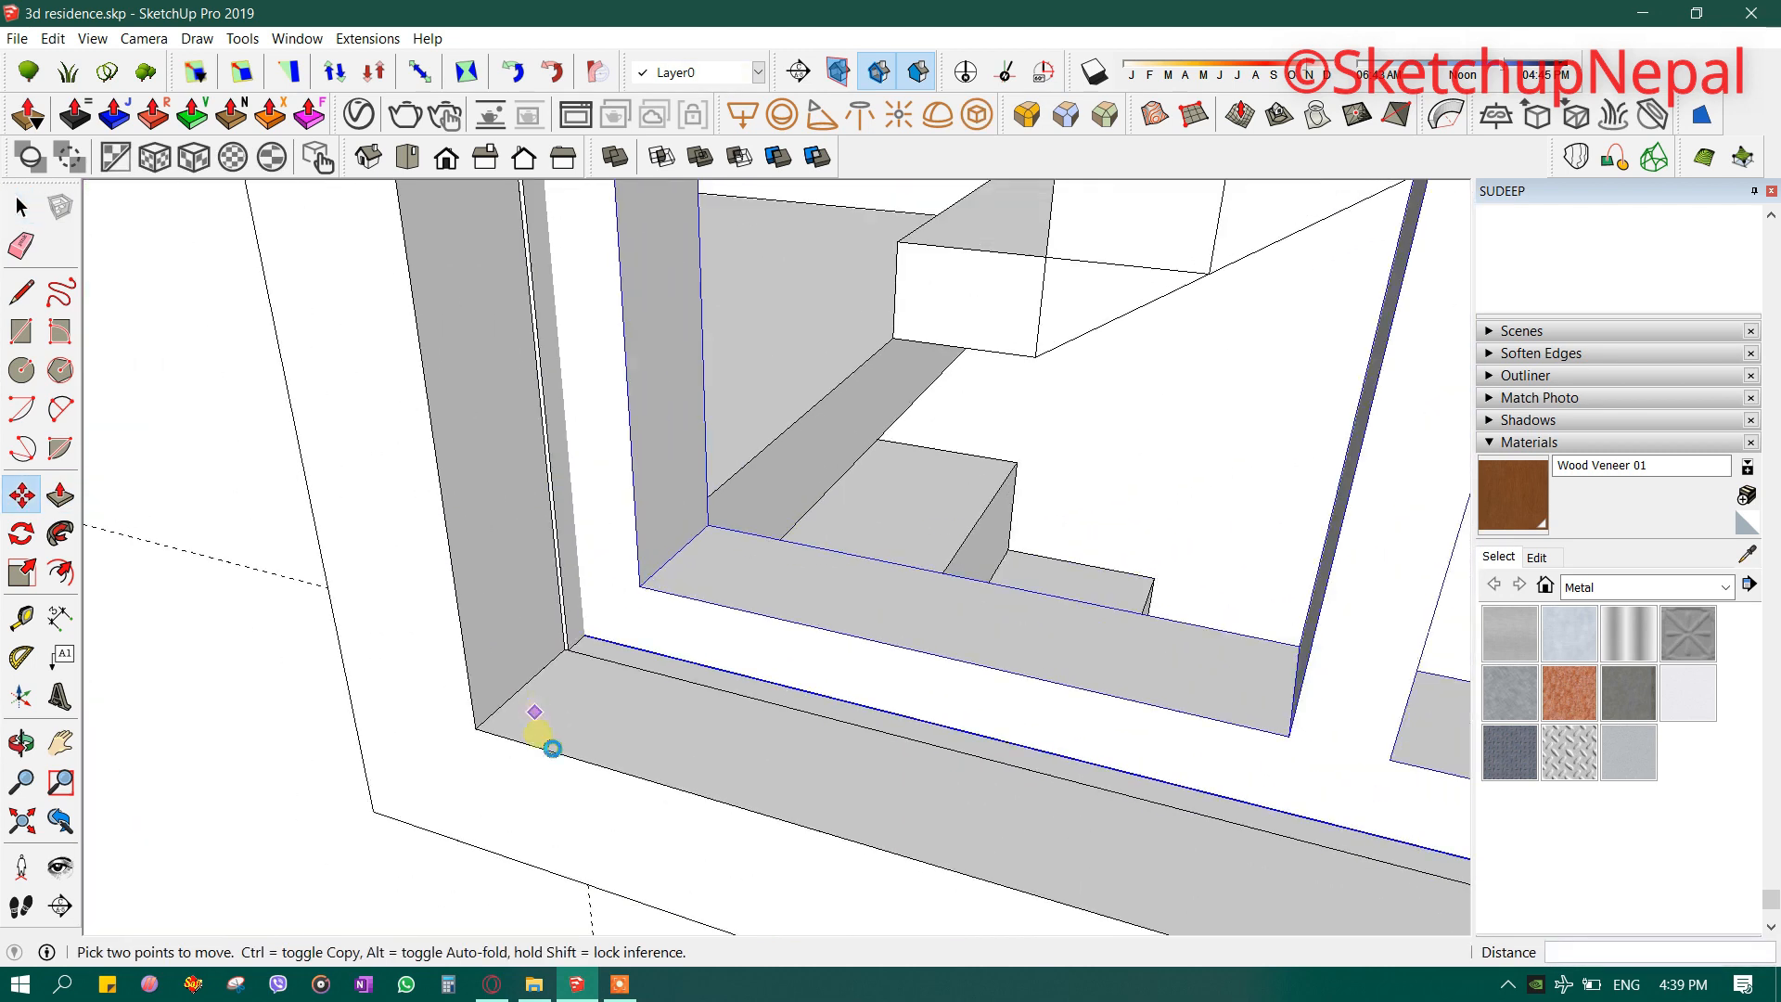
pyautogui.scroll(-8, 529, 596)
pyautogui.moveTo(603, 557); pyautogui.dragTo(851, 636, button='middle')
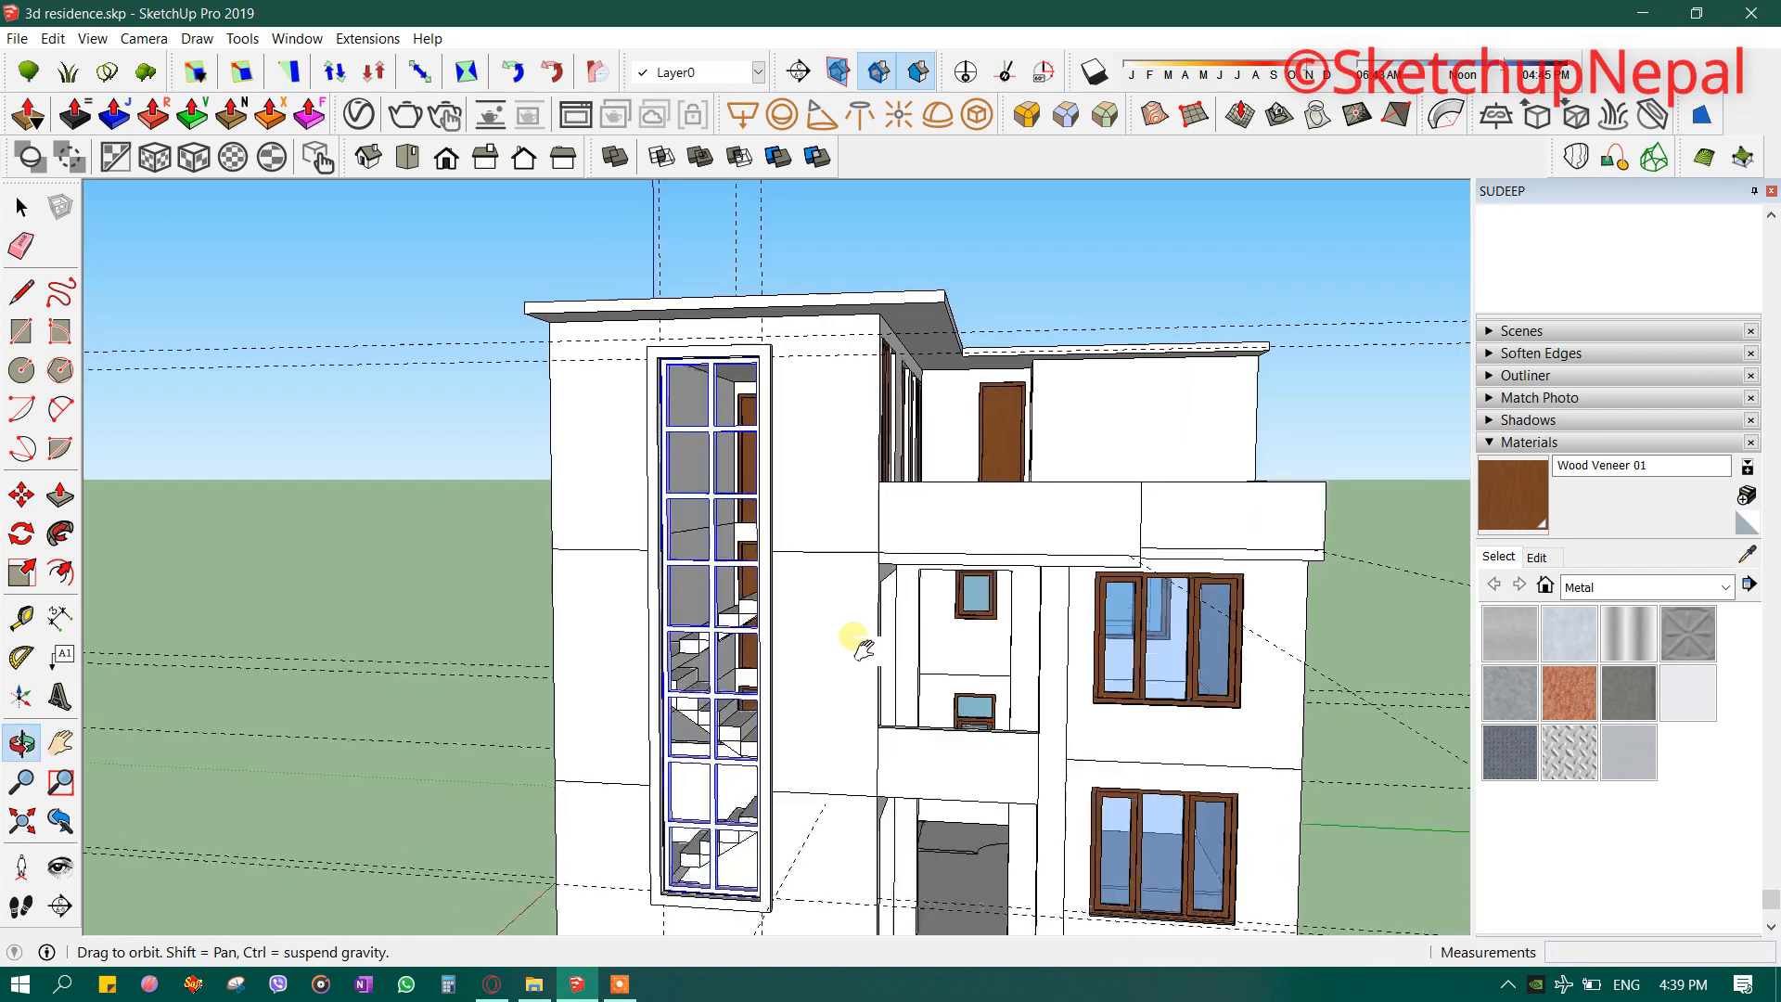
# - Paint the stairwell grid frame with the Wood Veneer 01 material
pyautogui.scroll(3, 821, 531)
pyautogui.press('space')
pyautogui.scroll(3, 766, 429)
pyautogui.scroll(-3, 745, 586)
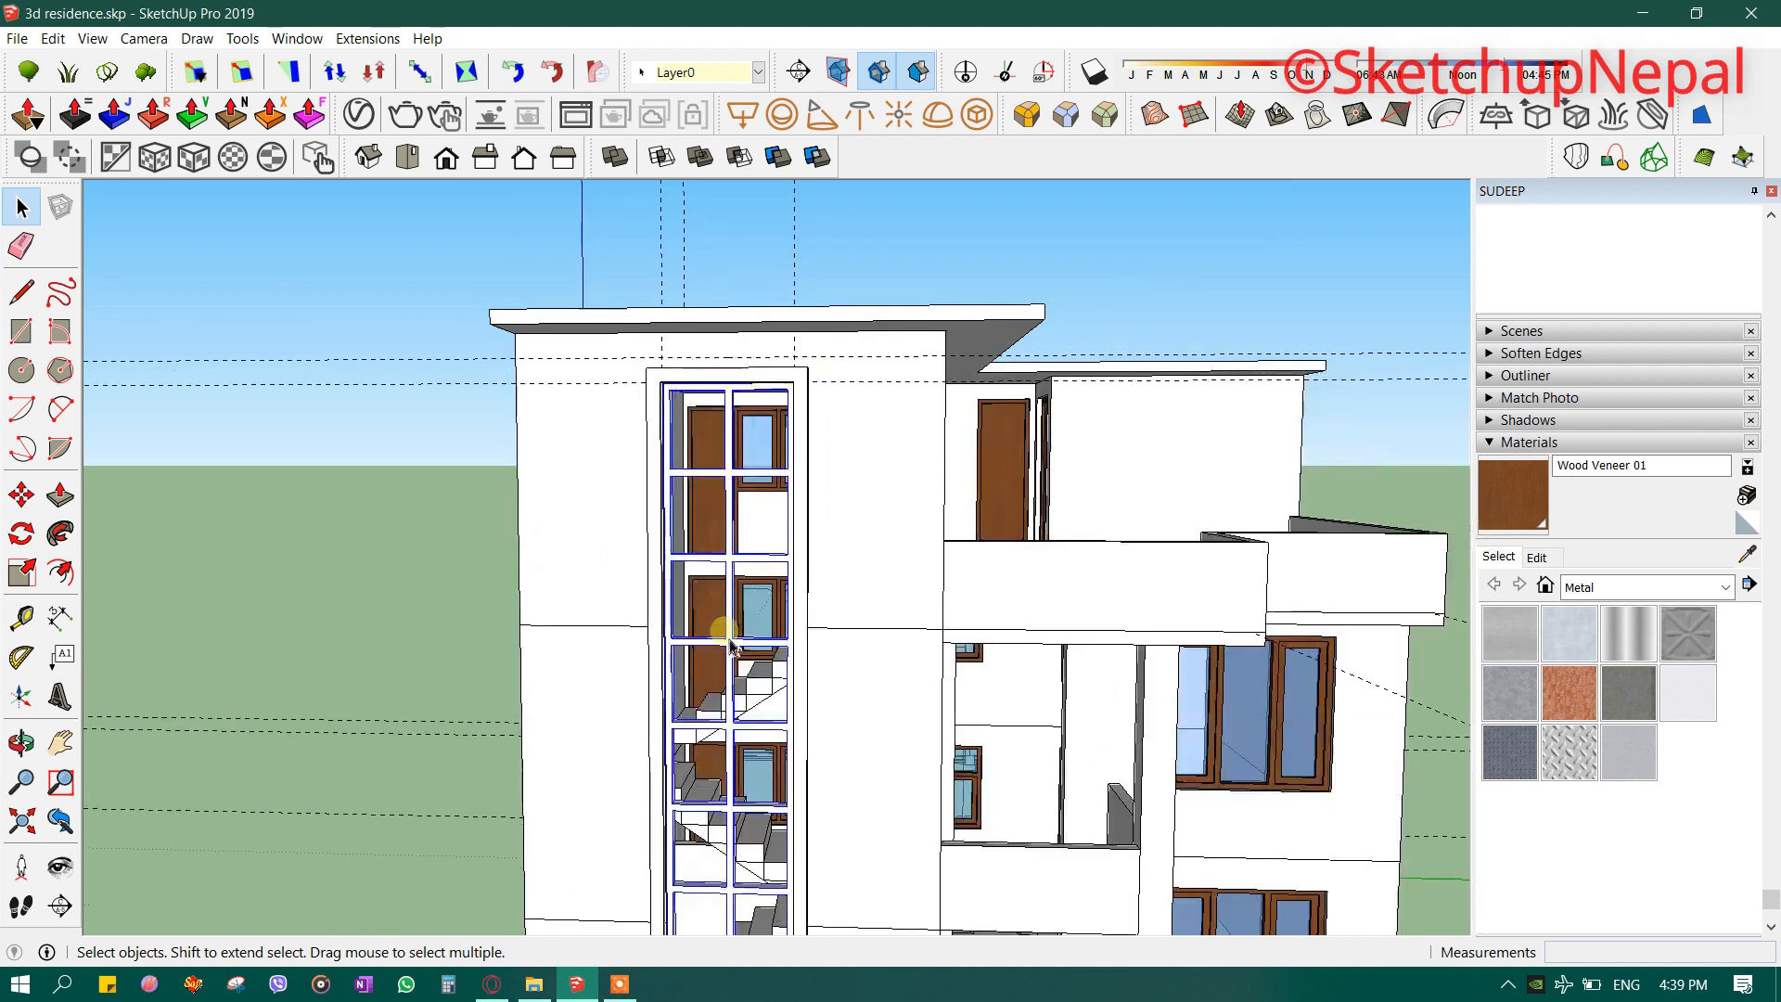
pyautogui.scroll(4, 744, 586)
pyautogui.click(749, 547)
pyautogui.scroll(-5, 676, 489)
# - Draw a rectangle of about 2' 4 3/4" by 1' 8 1/4" filling the fourth opening from the top in the left column
pyautogui.press('r')
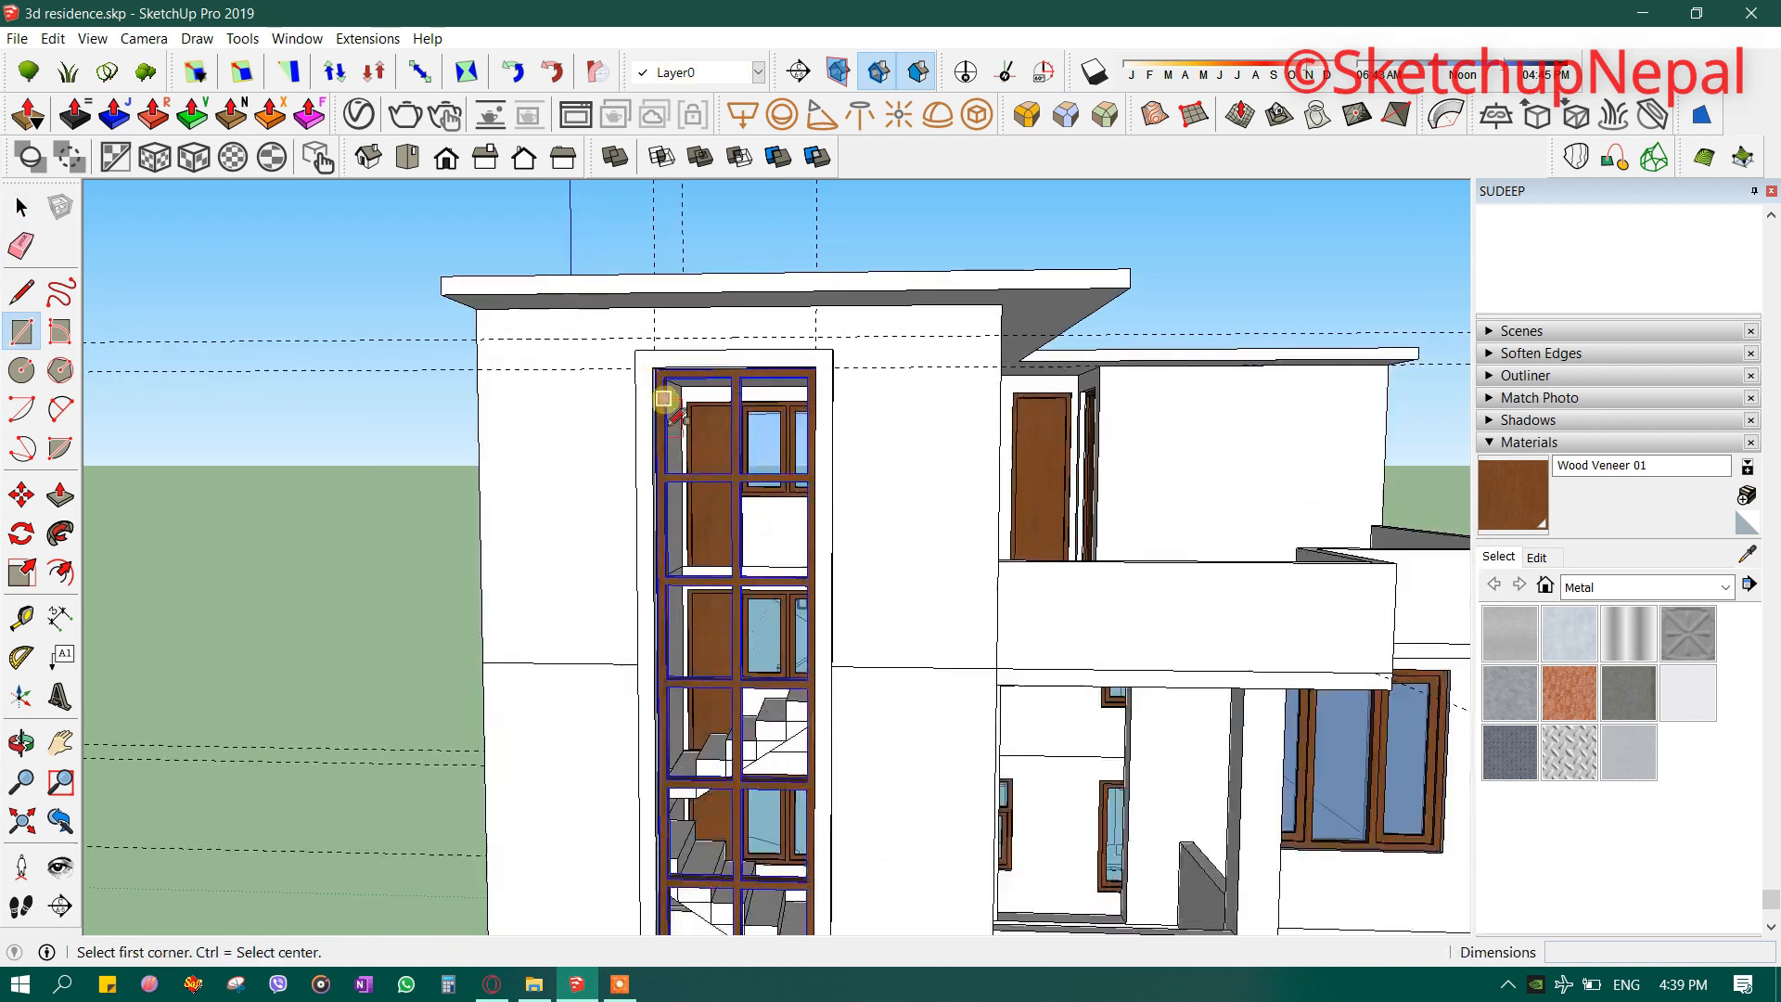
pyautogui.scroll(5, 648, 386)
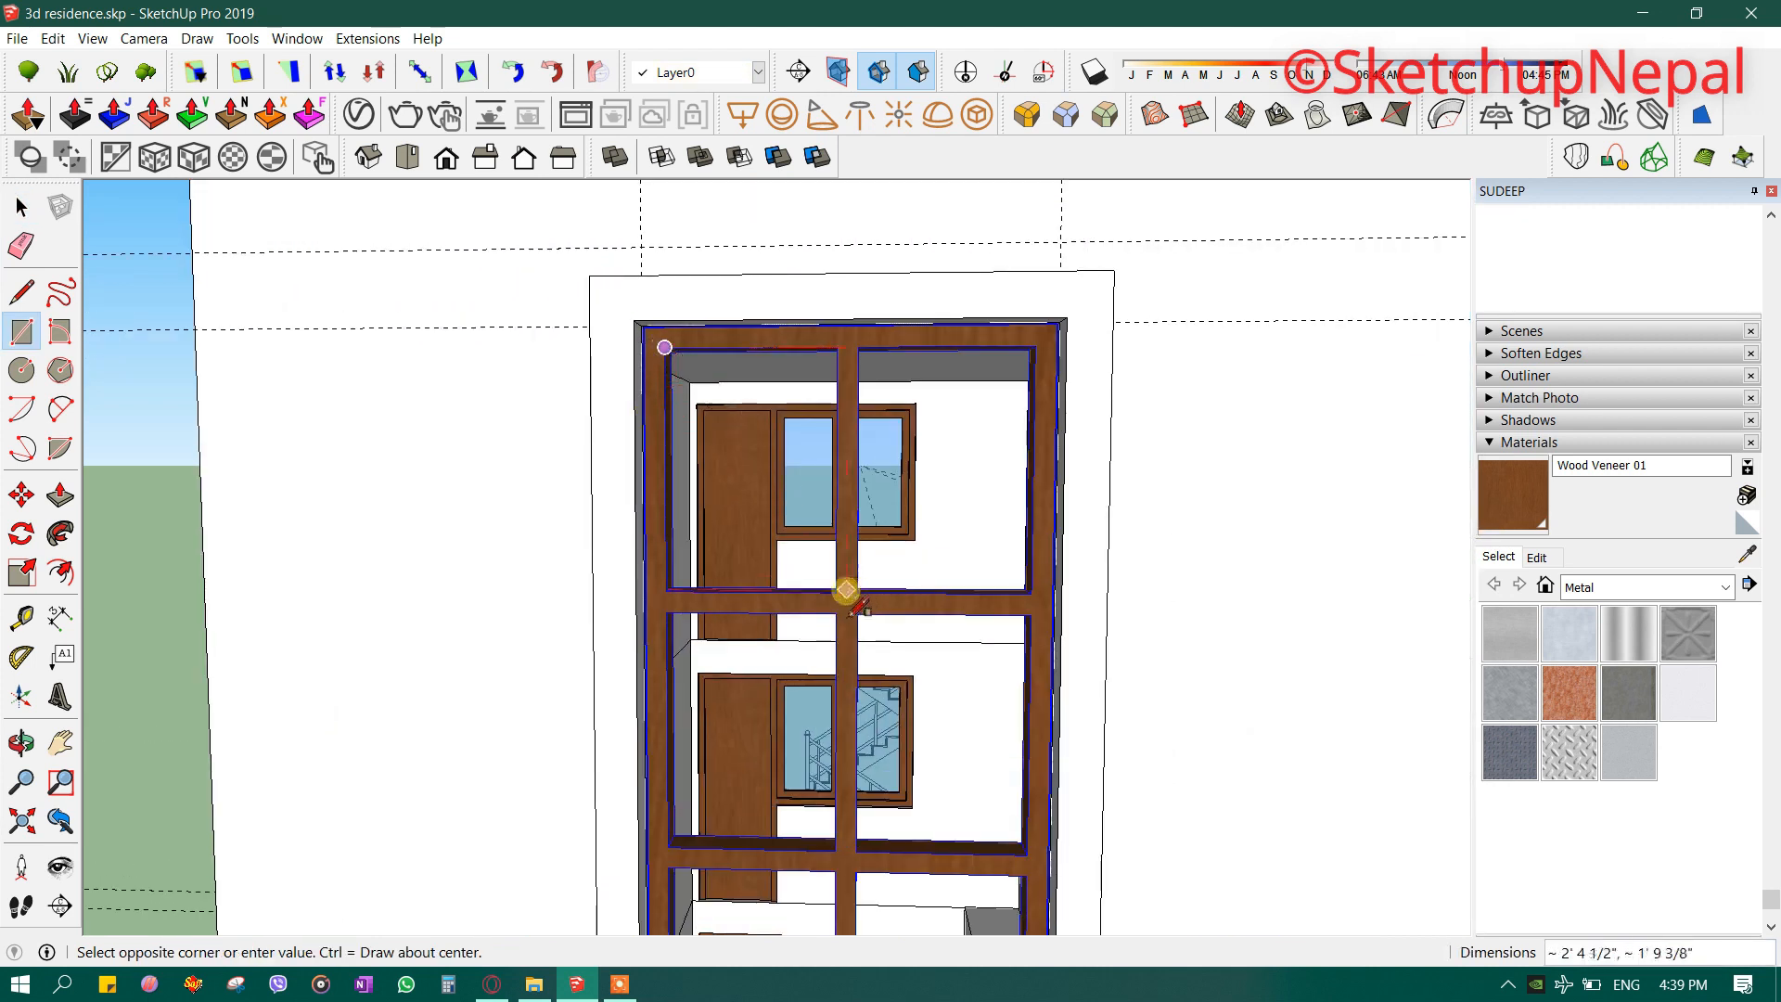
pyautogui.scroll(-4, 846, 590)
pyautogui.moveTo(707, 624); pyautogui.dragTo(509, 569, button='middle')
pyautogui.scroll(4, 585, 409)
pyautogui.moveTo(386, 418); pyautogui.dragTo(416, 483, button='middle')
pyautogui.press('r')
pyautogui.click(578, 620)
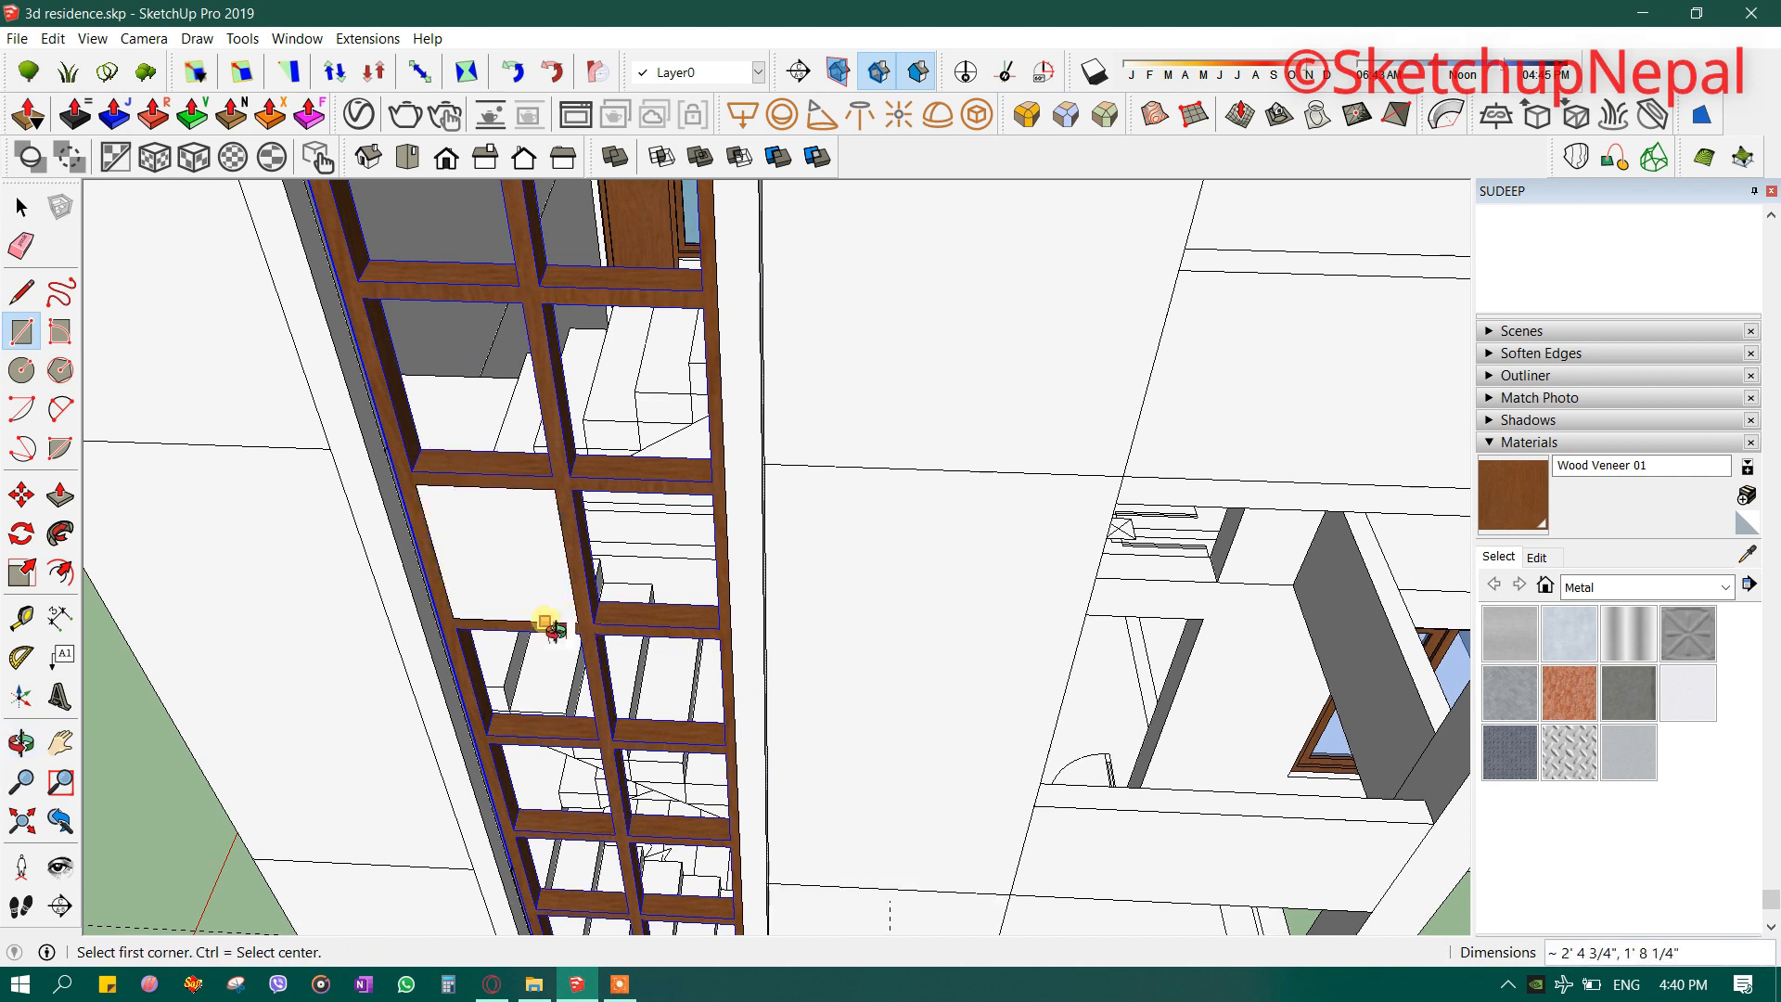
# - Offset the rectangle's outline inward by about 3 inches and erase the inner face to leave a sash ring
pyautogui.press('space')
pyautogui.scroll(3, 504, 426)
pyautogui.click(502, 417)
pyautogui.click(459, 371)
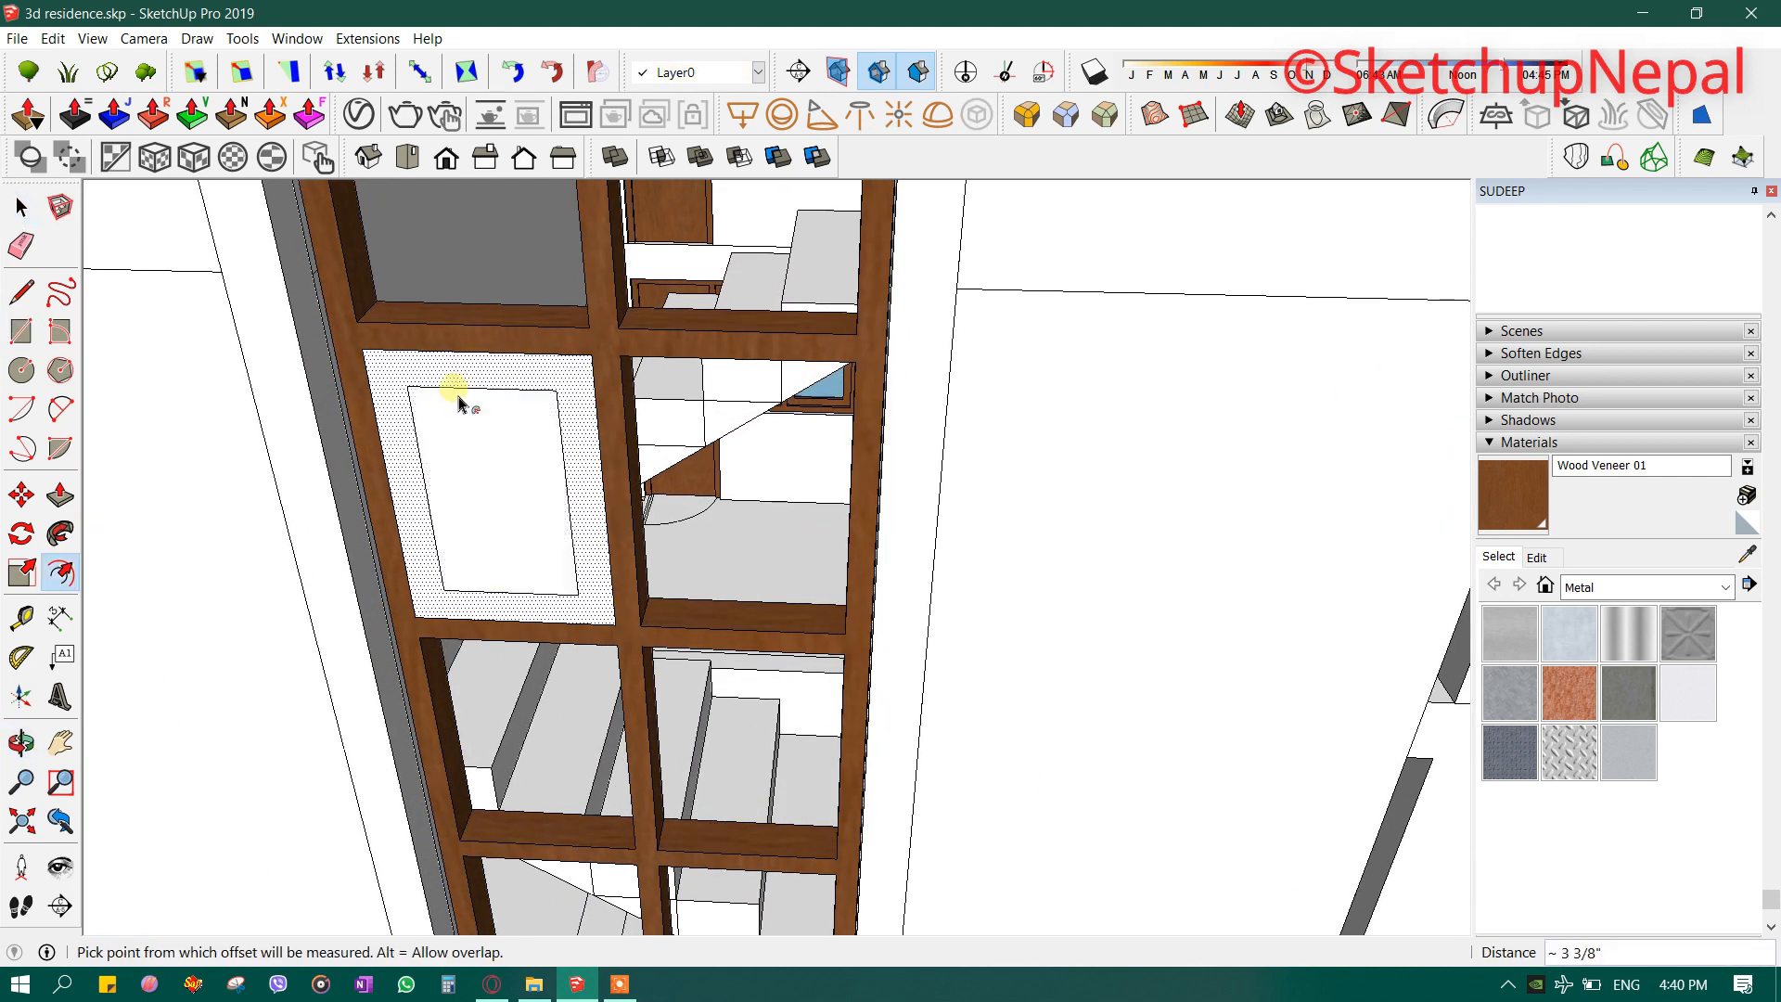
pyautogui.press('space')
pyautogui.rightClick(451, 423)
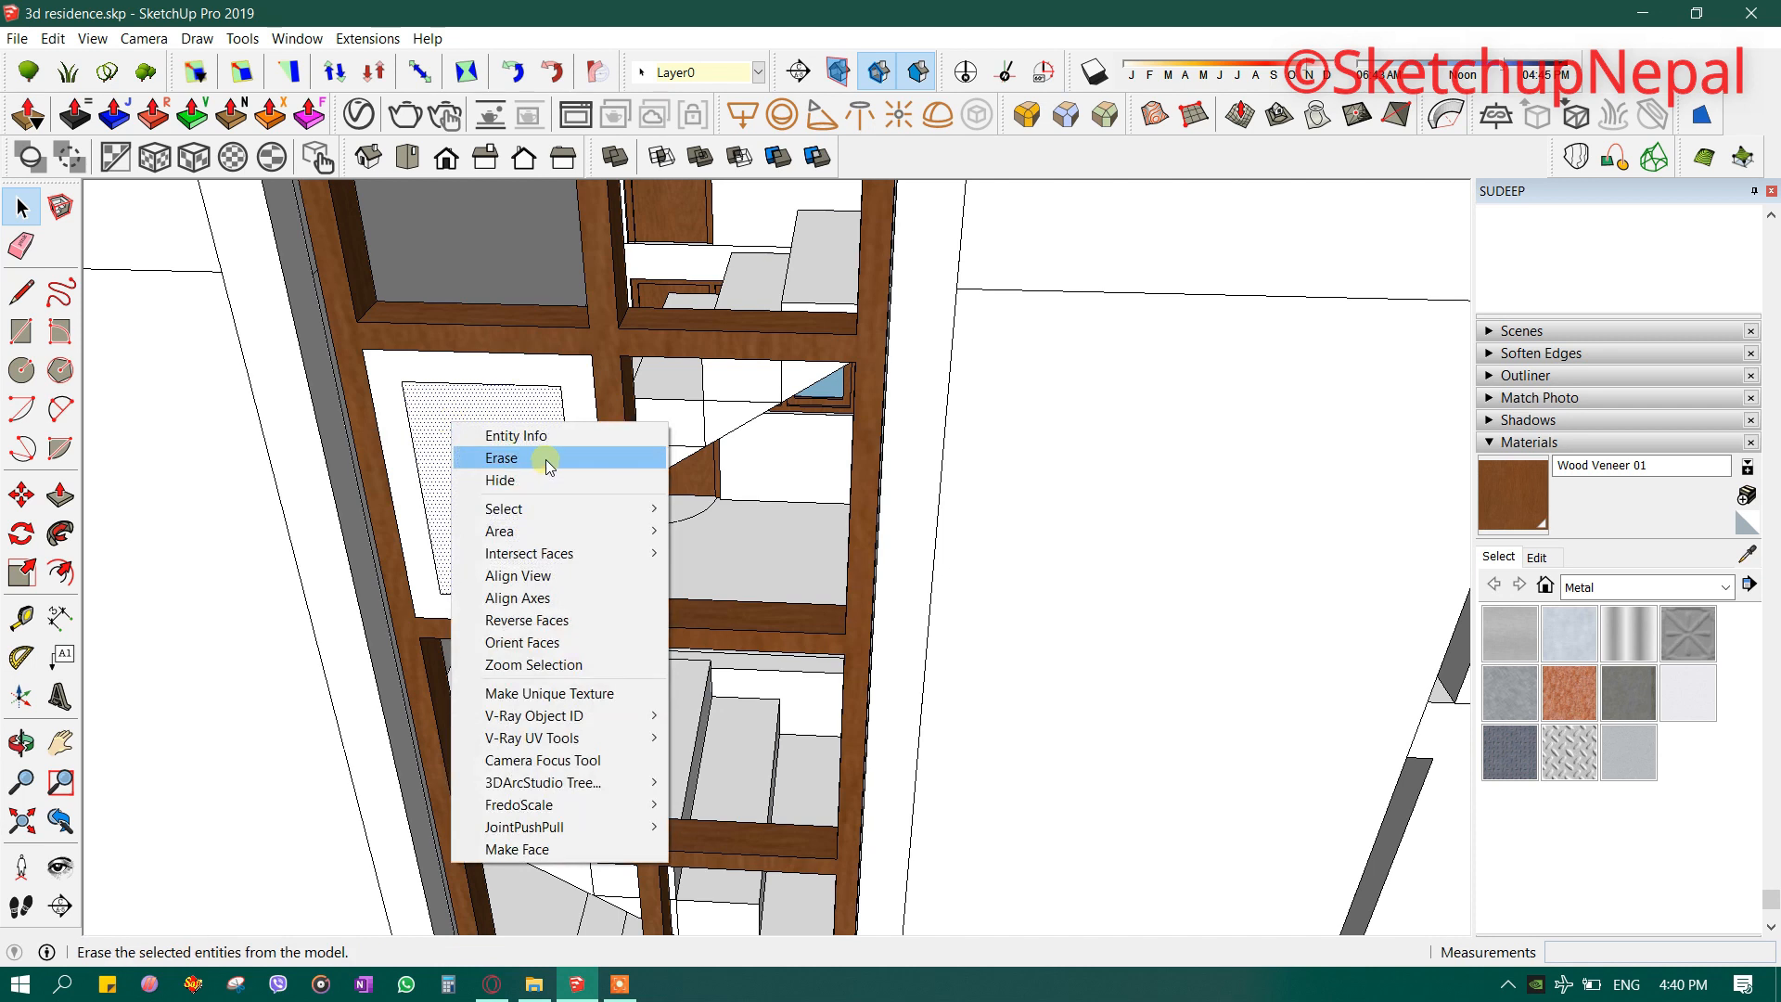
pyautogui.click(547, 464)
# - Extrude the sash ring's face to give it thickness
pyautogui.scroll(2, 437, 594)
pyautogui.press('p')
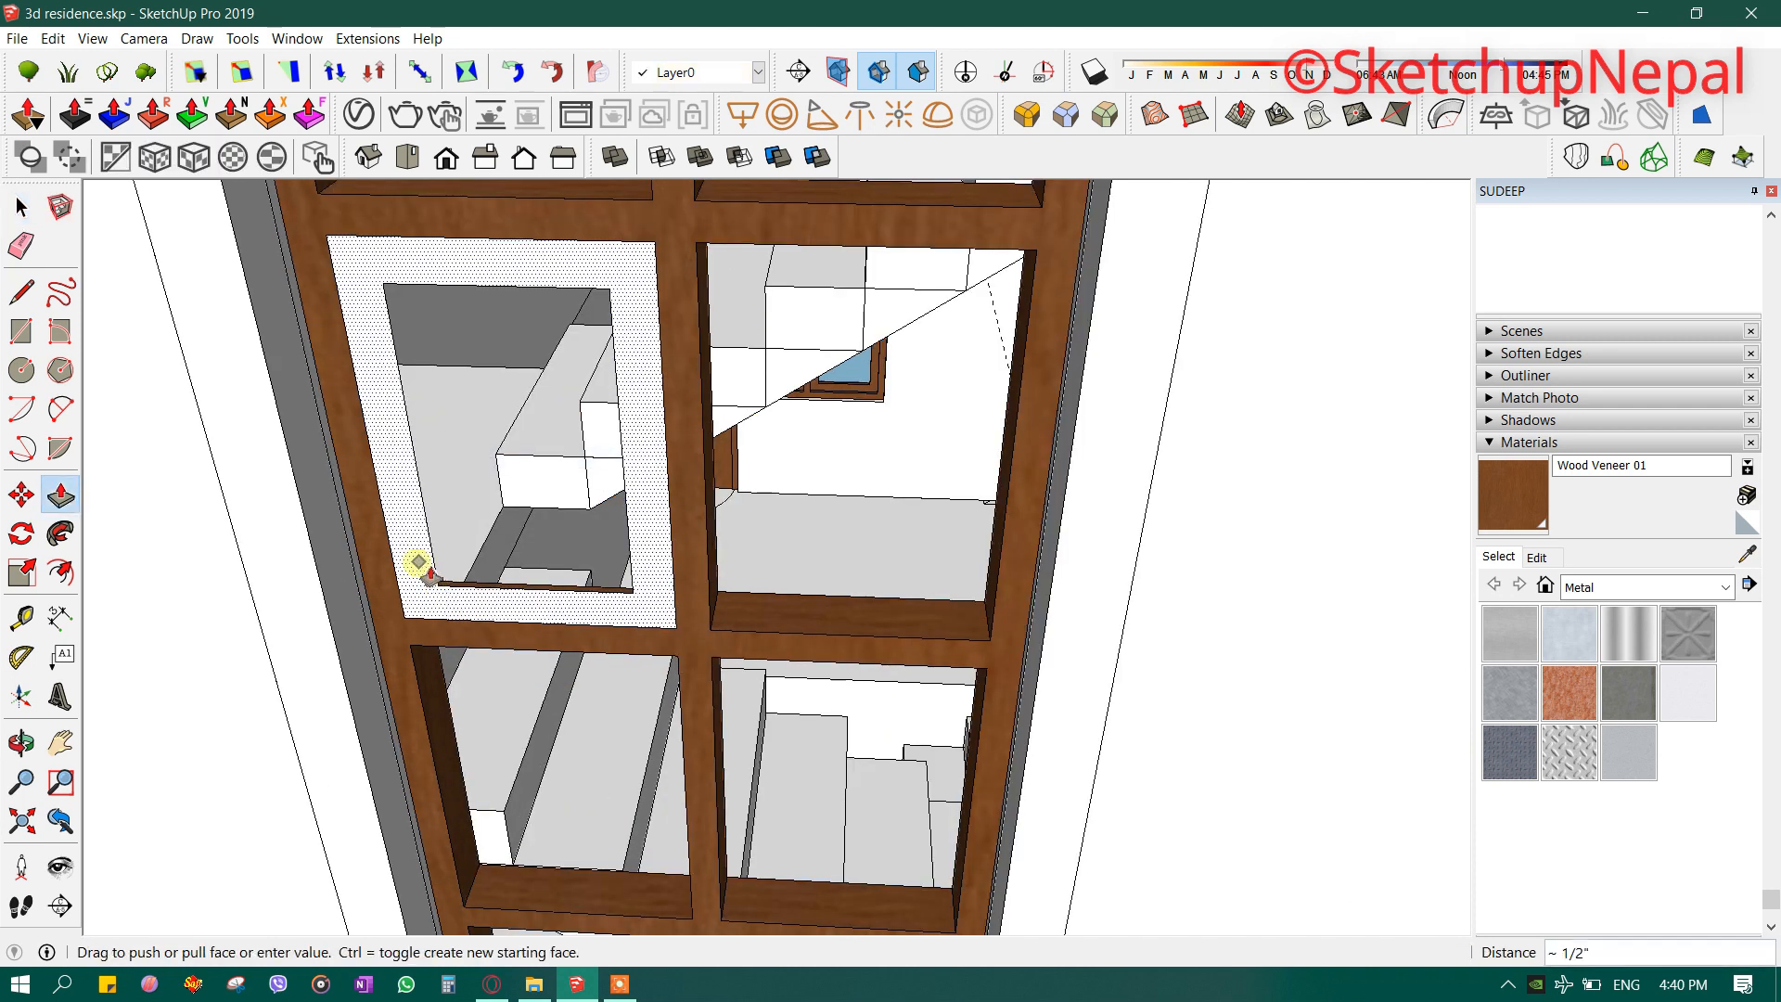
pyautogui.click(437, 547)
# - Select the sash and move it back from its lower corner so it sits recessed within the opening's depth
pyautogui.scroll(3, 426, 575)
pyautogui.press('space')
pyautogui.click(434, 601)
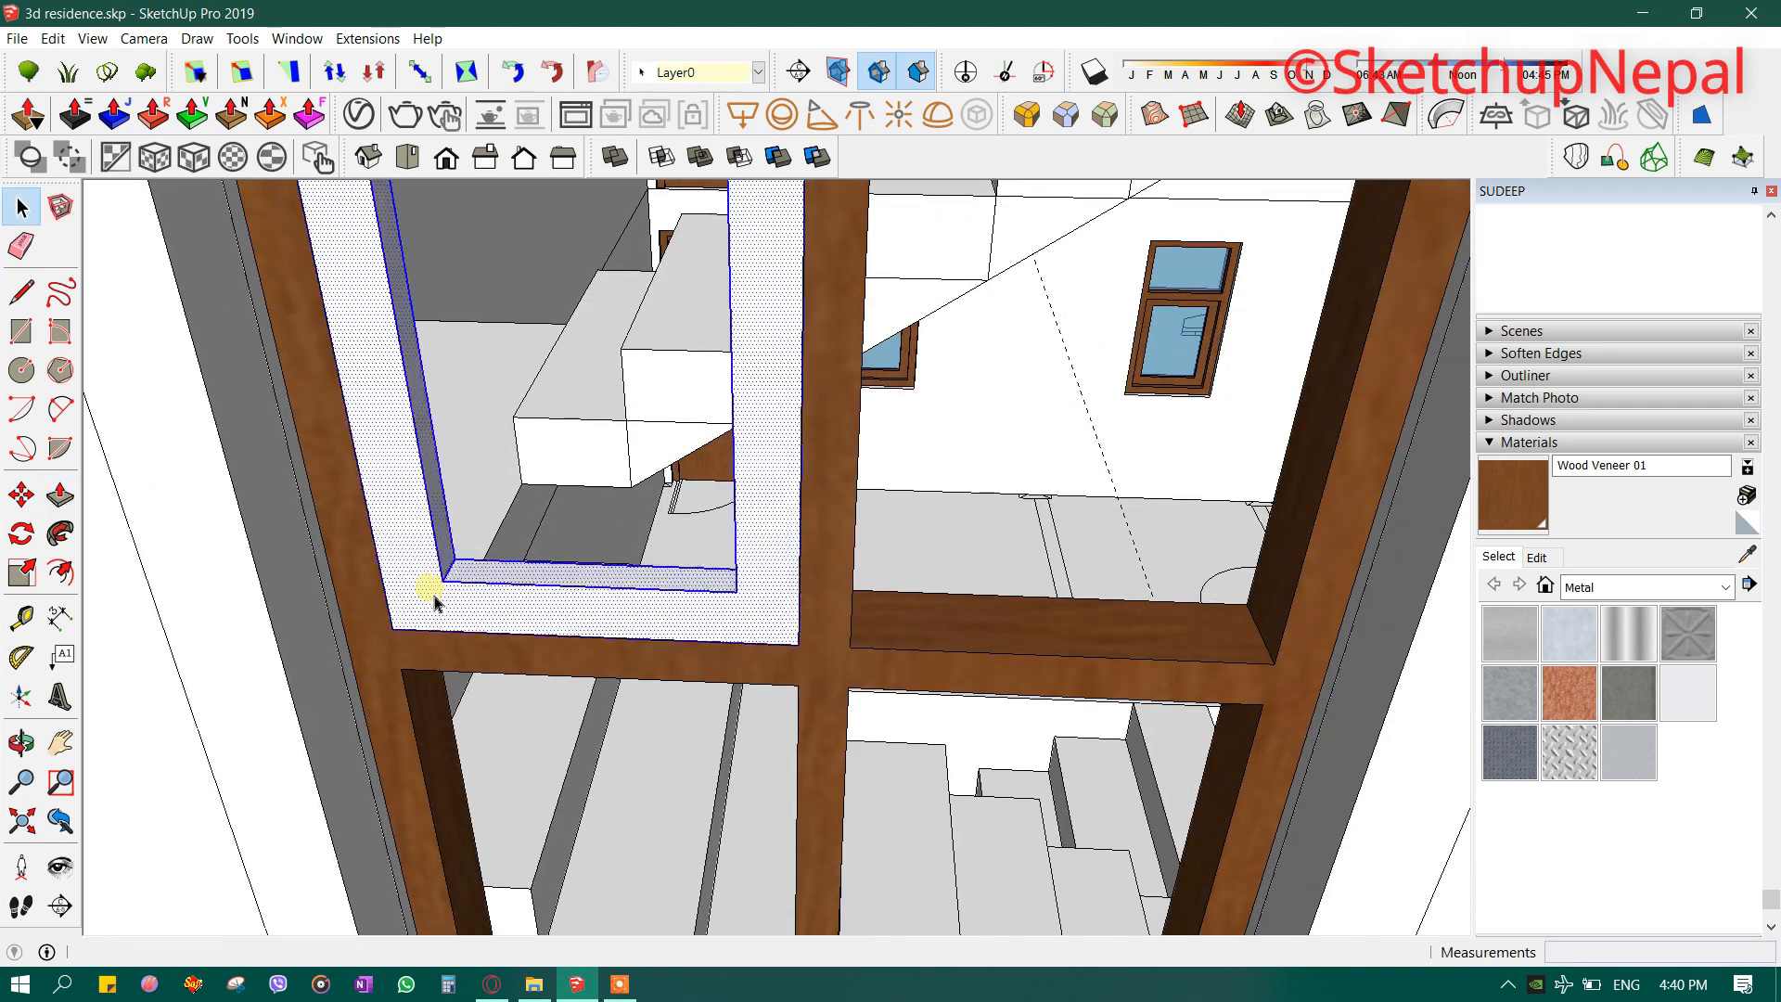
pyautogui.press('m')
pyautogui.scroll(2, 436, 612)
pyautogui.click(354, 605)
pyautogui.press('Escape')
pyautogui.click(391, 610)
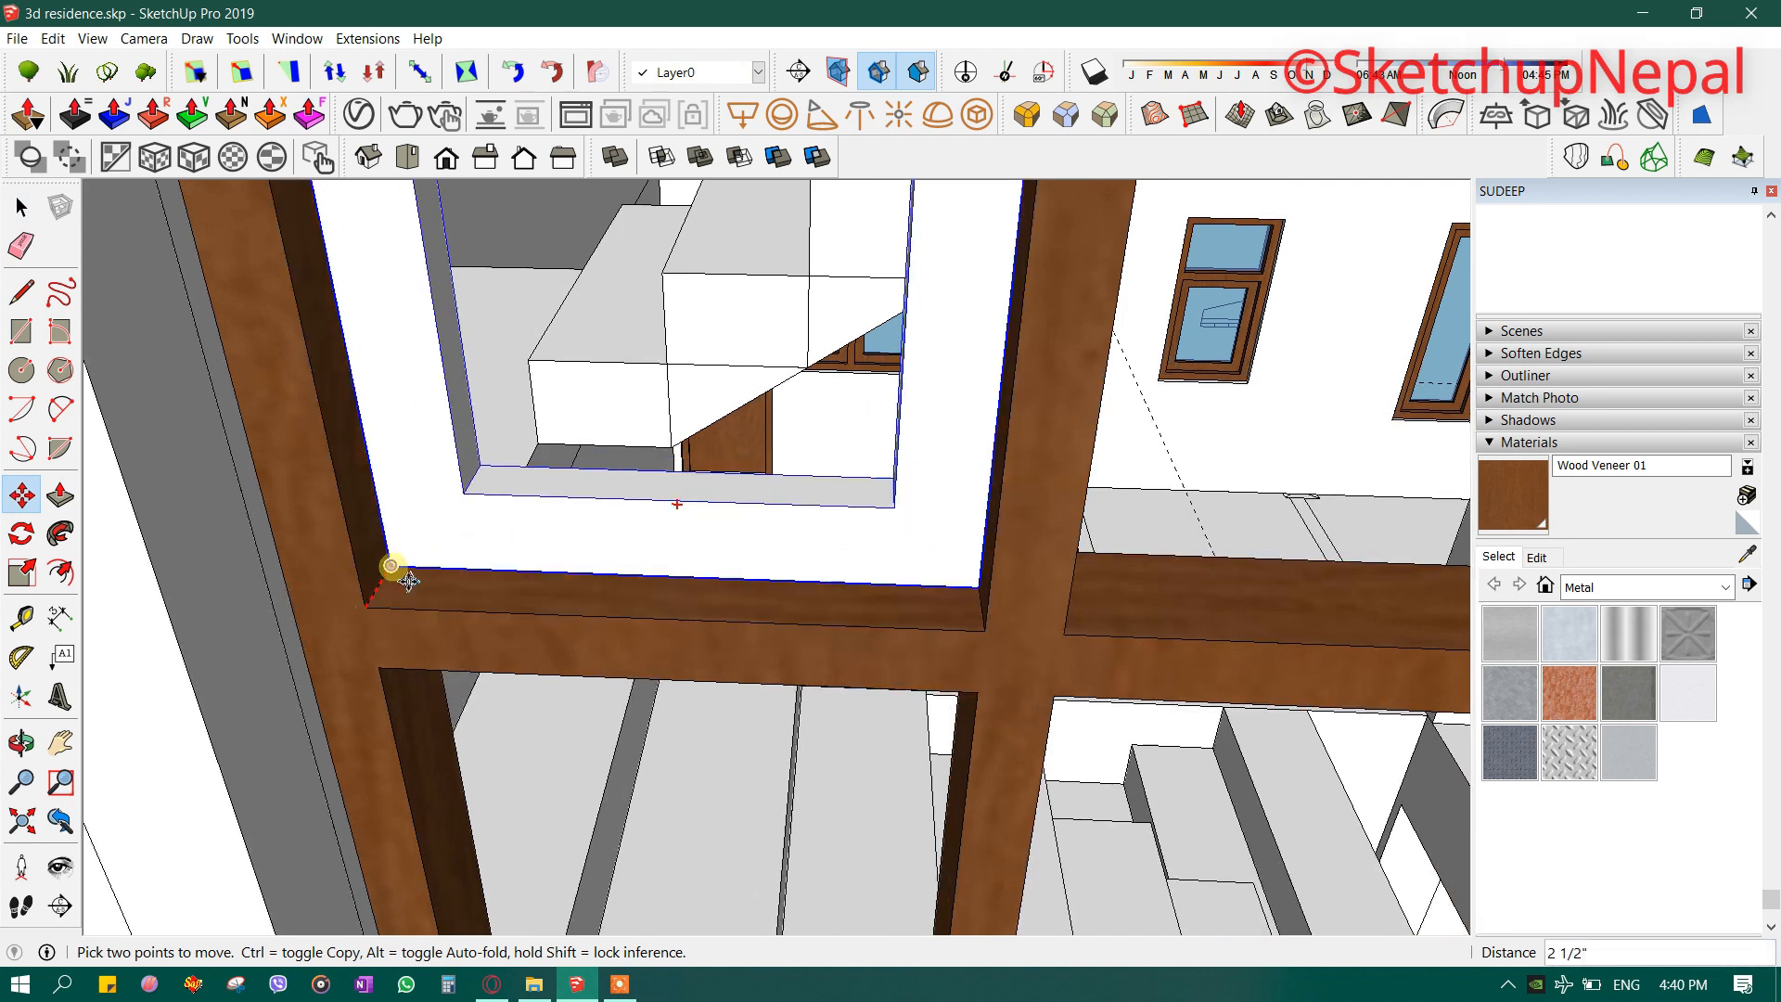
pyautogui.click(398, 603)
# - Sample the wood material from the surrounding frame and paint the sash with it
pyautogui.scroll(-3, 402, 605)
pyautogui.press('b')
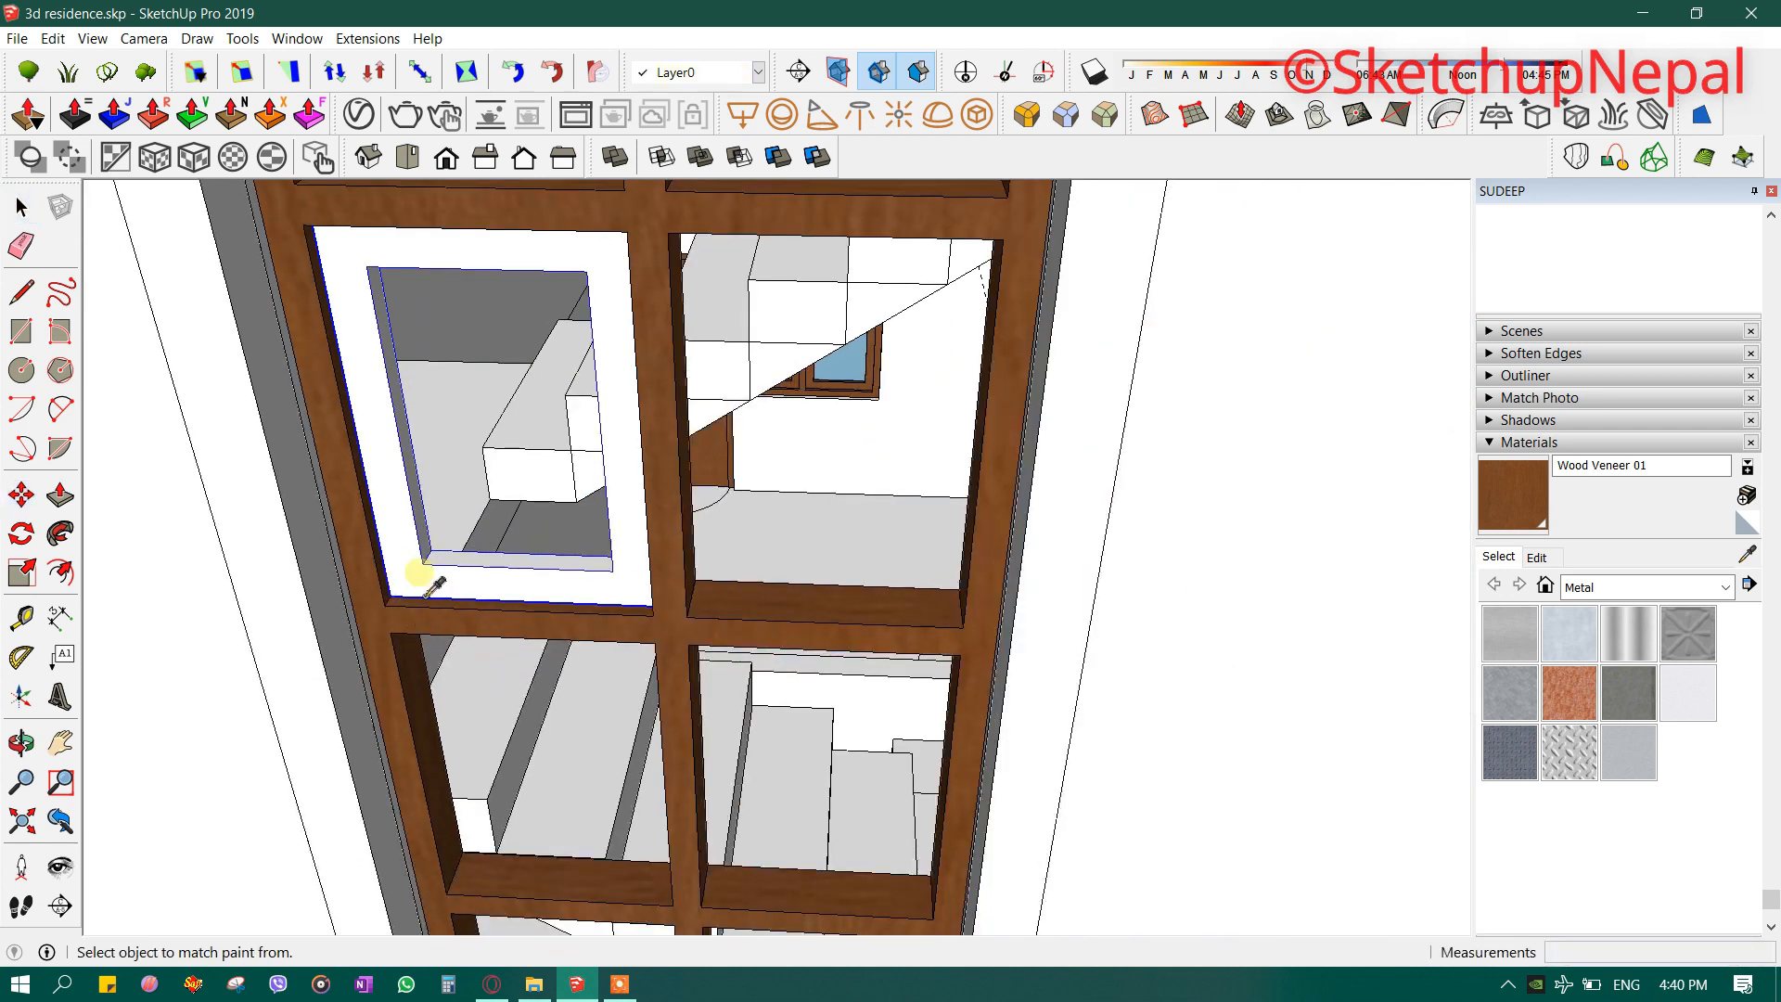
pyautogui.keyDown('alt'); pyautogui.click(409, 612); pyautogui.keyUp('alt')
pyautogui.moveTo(408, 612)
pyautogui.mouseDown(button='middle')
pyautogui.moveTo(413, 569)
pyautogui.moveTo(465, 584)
pyautogui.moveTo(573, 472)
pyautogui.moveTo(461, 369)
pyautogui.mouseUp(button='middle')
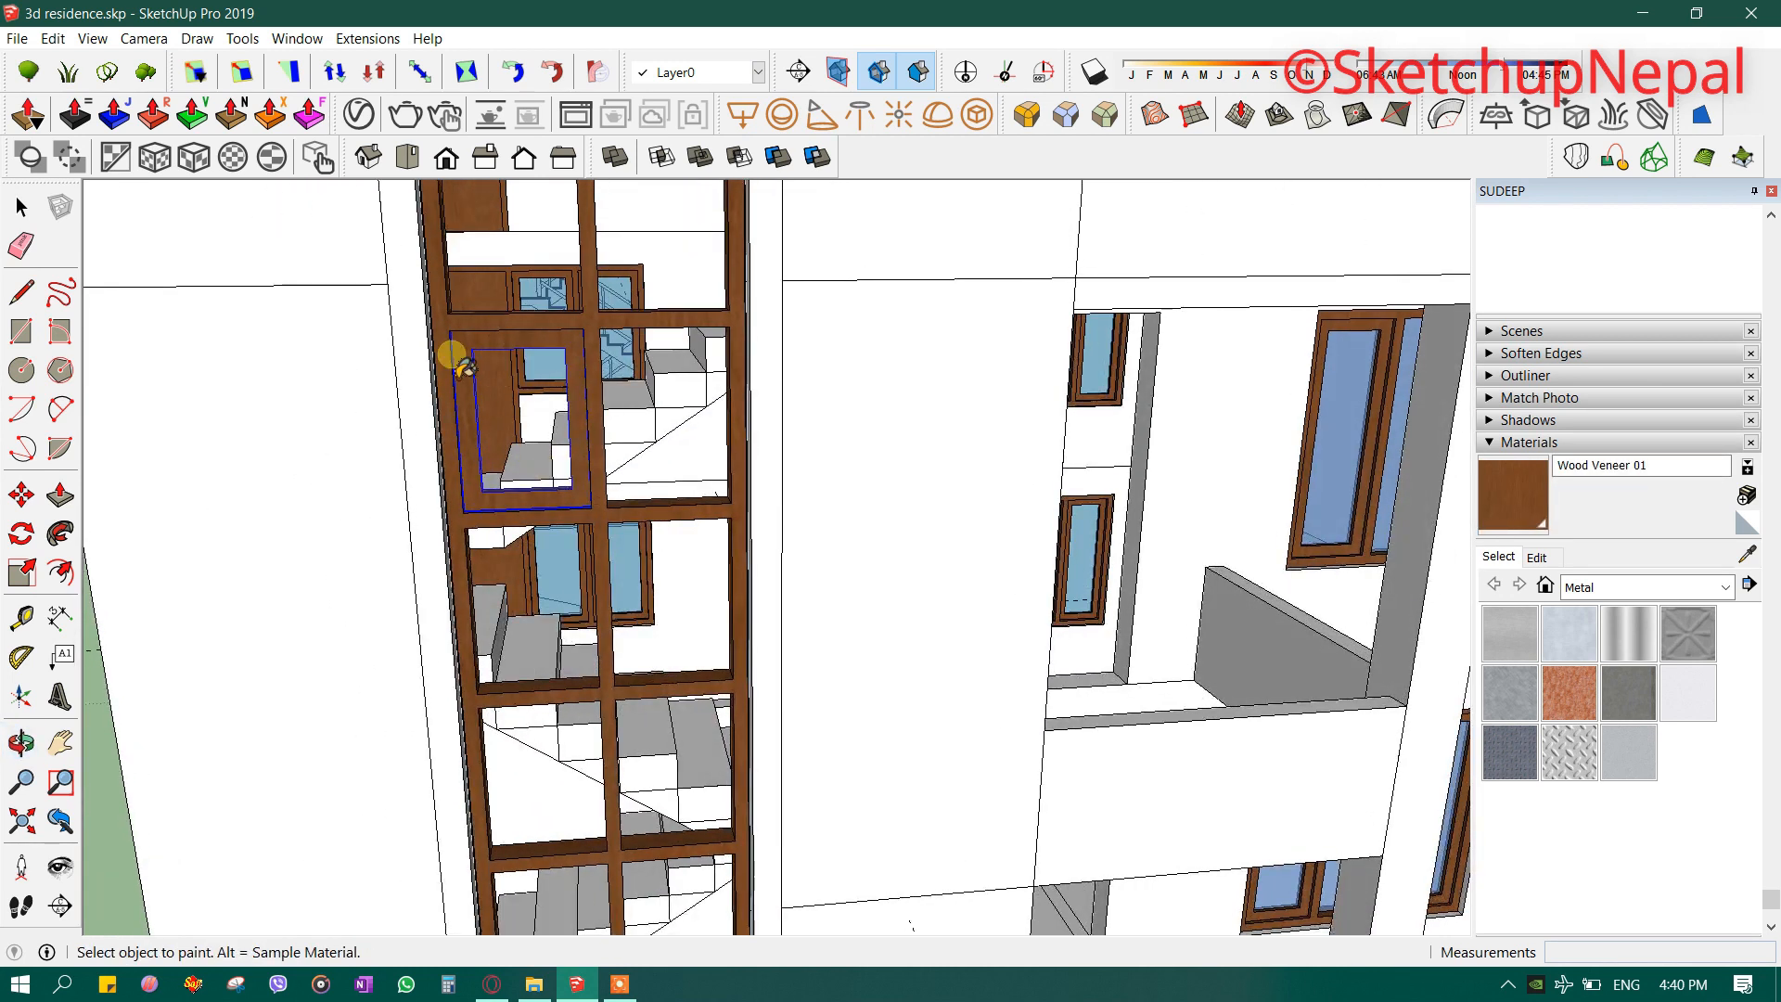
# - Draw a pane rectangle in the left column from the frame's top corner and move it back 2 1/2 inches
pyautogui.scroll(-6, 560, 446)
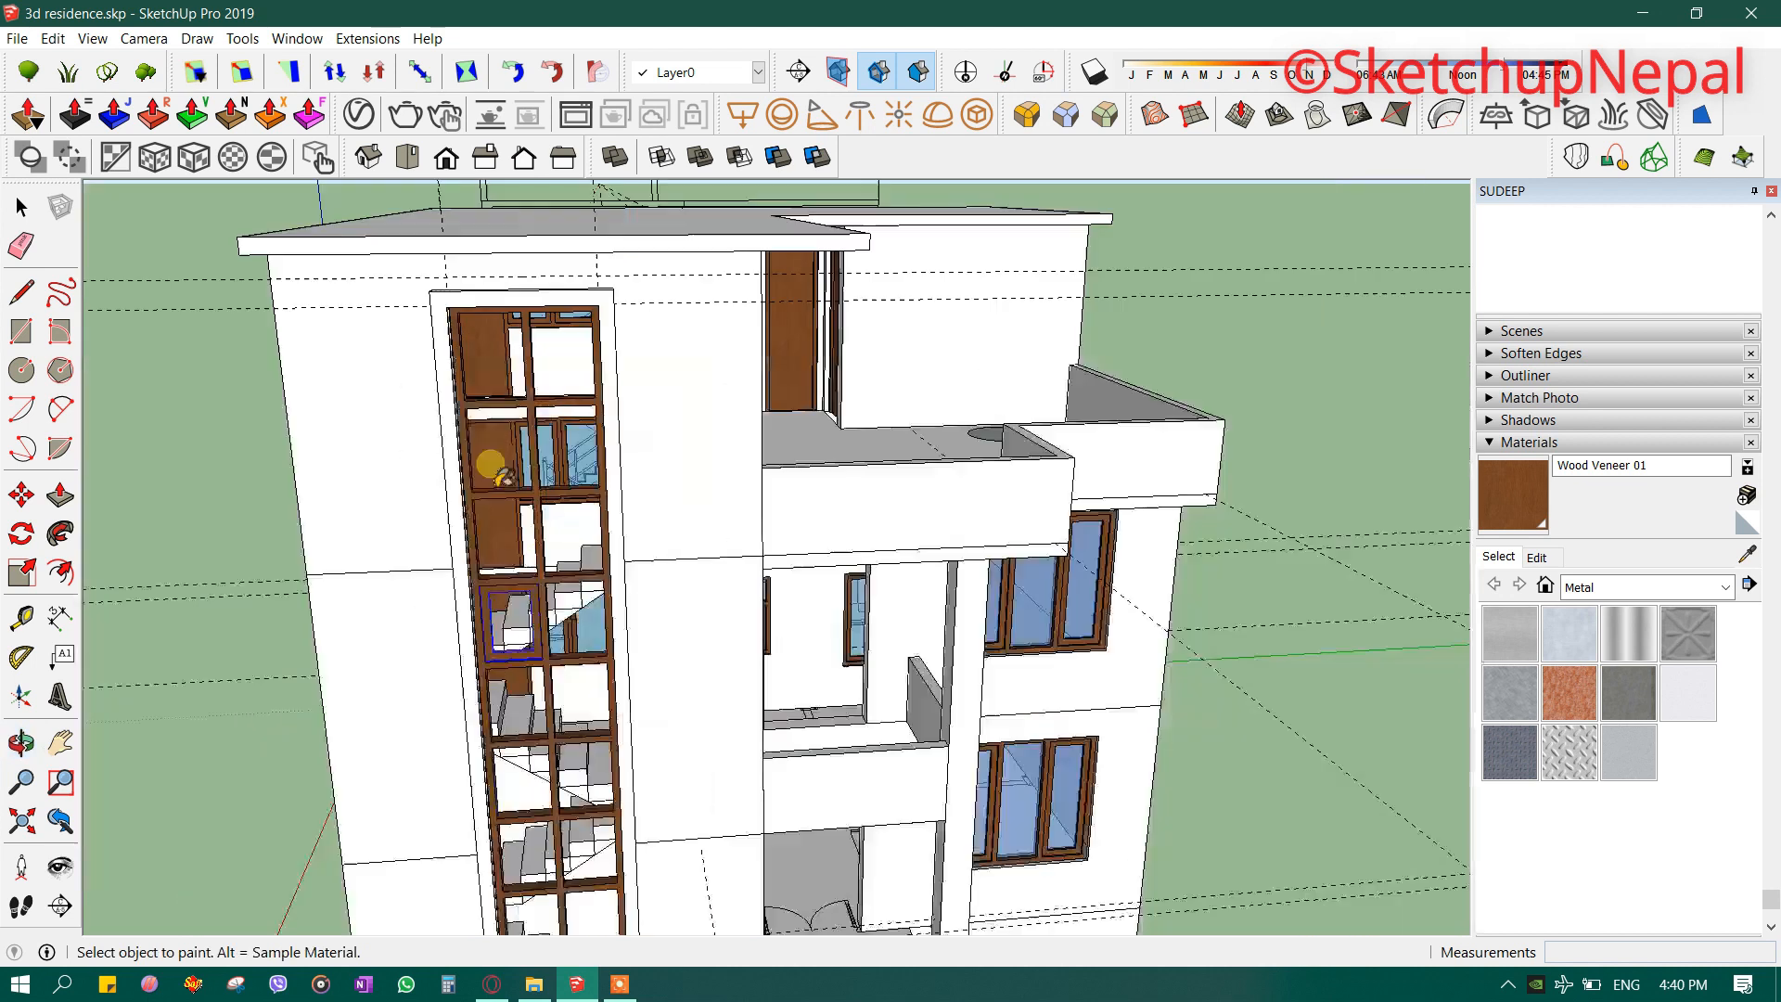
pyautogui.press('r')
pyautogui.scroll(1, 468, 445)
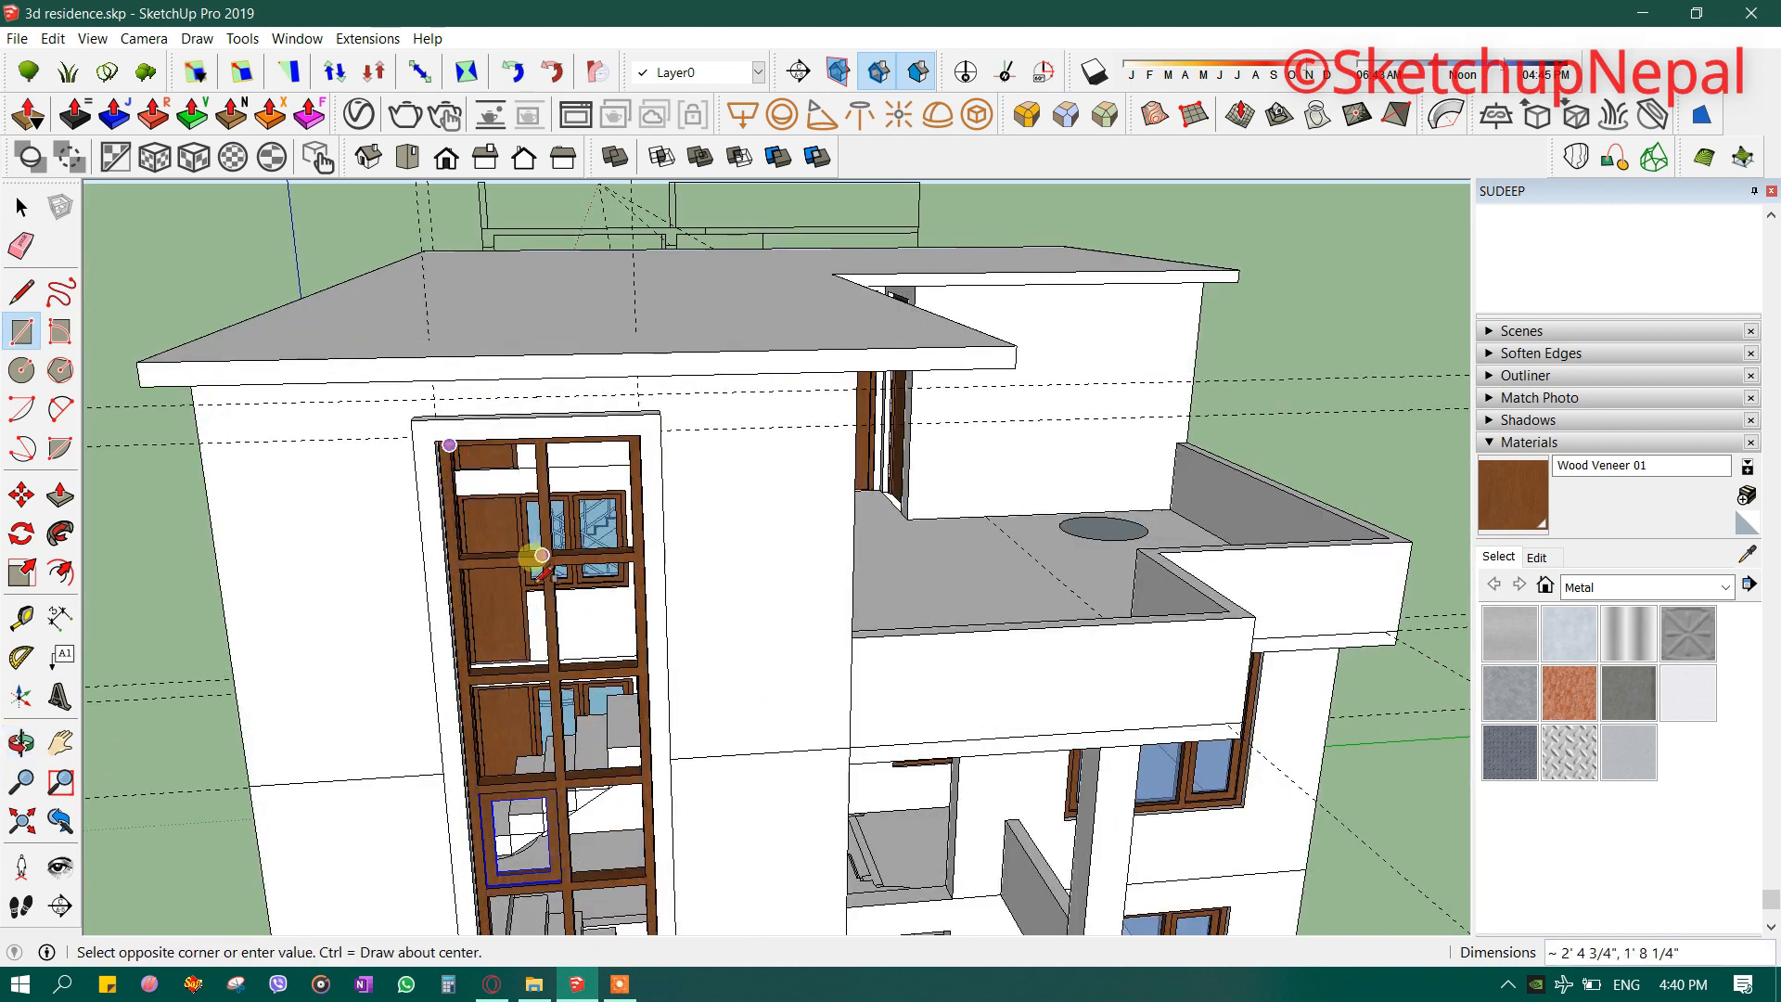
pyautogui.scroll(4, 519, 556)
pyautogui.press('space')
pyautogui.scroll(3, 417, 603)
pyautogui.press('m')
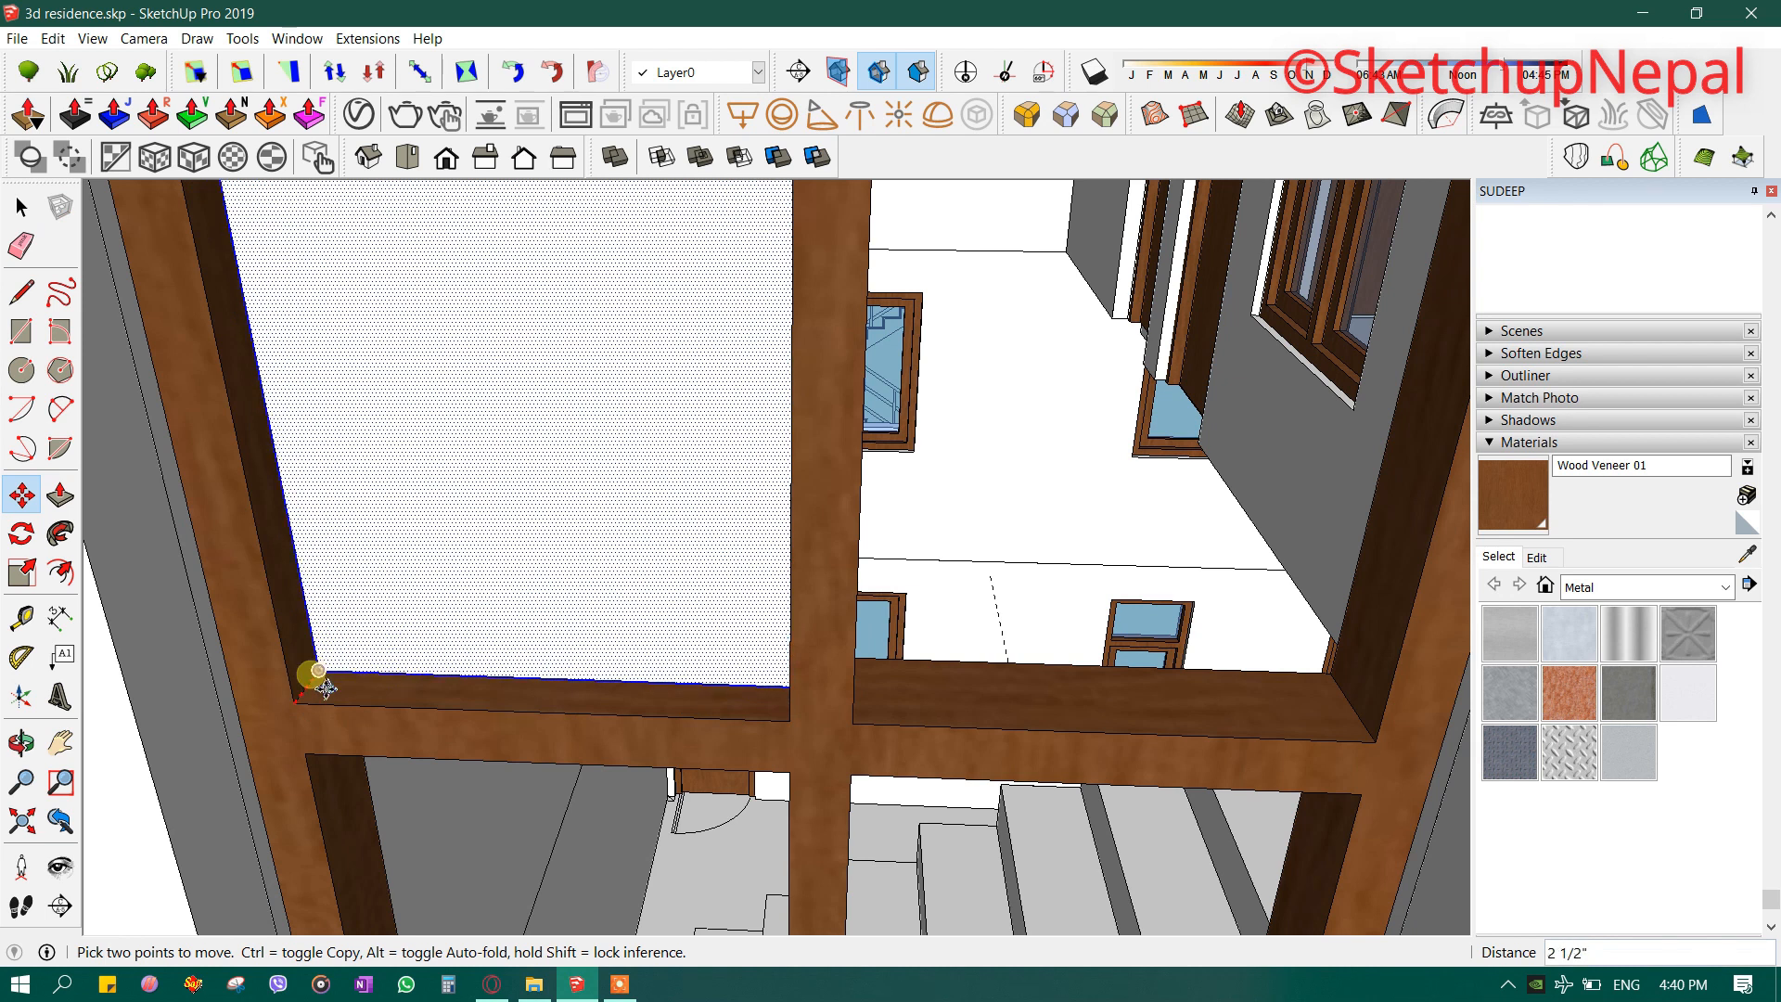
pyautogui.scroll(-3, 358, 581)
# - Sample Translucent Glass Blue from an existing window and paint the new pane with it
pyautogui.scroll(-4, 358, 581)
pyautogui.moveTo(594, 594); pyautogui.dragTo(371, 557, button='middle')
pyautogui.press('b')
pyautogui.scroll(3, 616, 483)
pyautogui.keyDown('alt'); pyautogui.click(622, 449); pyautogui.keyUp('alt')
pyautogui.scroll(-2, 621, 449)
pyautogui.moveTo(413, 497)
pyautogui.keyDown('shift'); pyautogui.mouseDown(button='middle')
pyautogui.moveTo(425, 482)
pyautogui.moveTo(696, 548)
pyautogui.mouseUp(button='middle'); pyautogui.keyUp('shift')
pyautogui.scroll(3, 235, 564)
pyautogui.click(287, 458)
pyautogui.moveTo(287, 457)
pyautogui.mouseDown(button='middle')
pyautogui.moveTo(449, 509)
pyautogui.moveTo(890, 445)
pyautogui.moveTo(978, 414)
pyautogui.mouseUp(button='middle')
pyautogui.scroll(-2, 422, 501)
pyautogui.press('space')
# - Draw a rectangle filling the sash's inner opening in the fourth row and select its face
pyautogui.scroll(4, 777, 664)
pyautogui.scroll(1, 881, 524)
pyautogui.moveTo(913, 468); pyautogui.dragTo(676, 772, button='middle')
pyautogui.scroll(-2, 807, 485)
pyautogui.scroll(-2, 638, 607)
pyautogui.keyDown('shift'); pyautogui.moveTo(553, 320); pyautogui.dragTo(568, 397, button='middle'); pyautogui.keyUp('shift')
pyautogui.scroll(2, 567, 395)
pyautogui.press('r')
pyautogui.scroll(1, 558, 341)
pyautogui.click(556, 338)
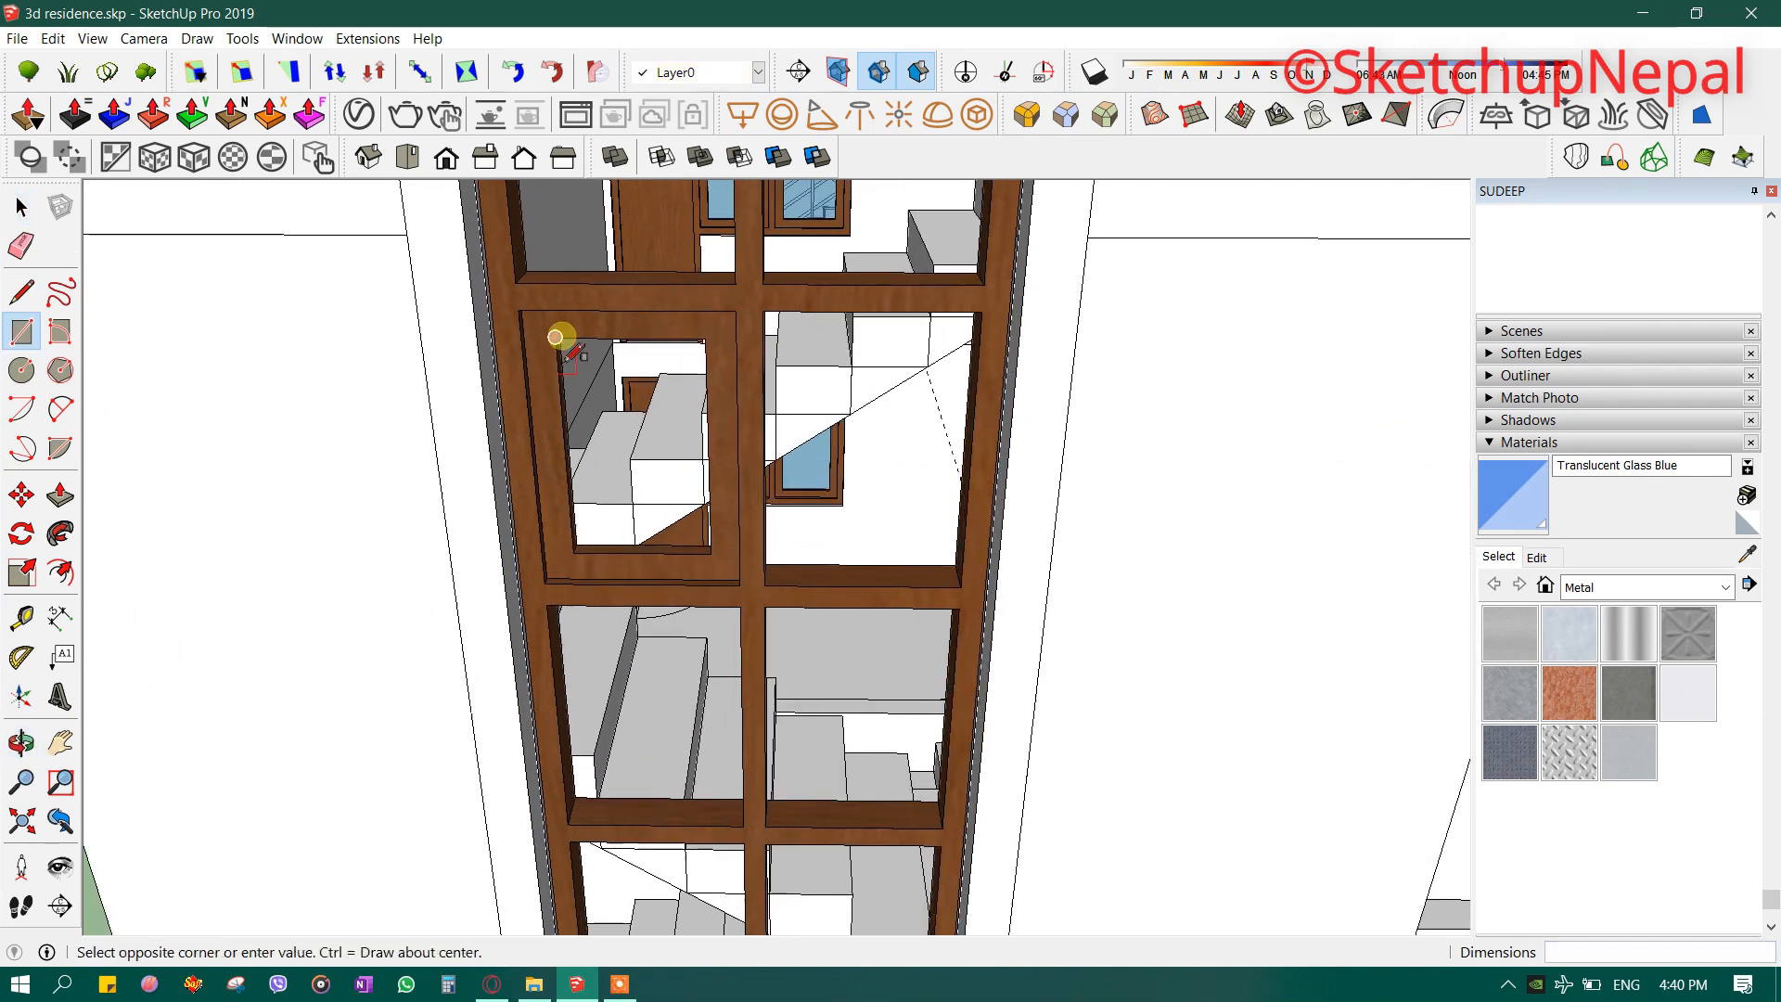
pyautogui.click(711, 553)
pyautogui.press('space')
pyautogui.scroll(2, 696, 516)
pyautogui.click(696, 516)
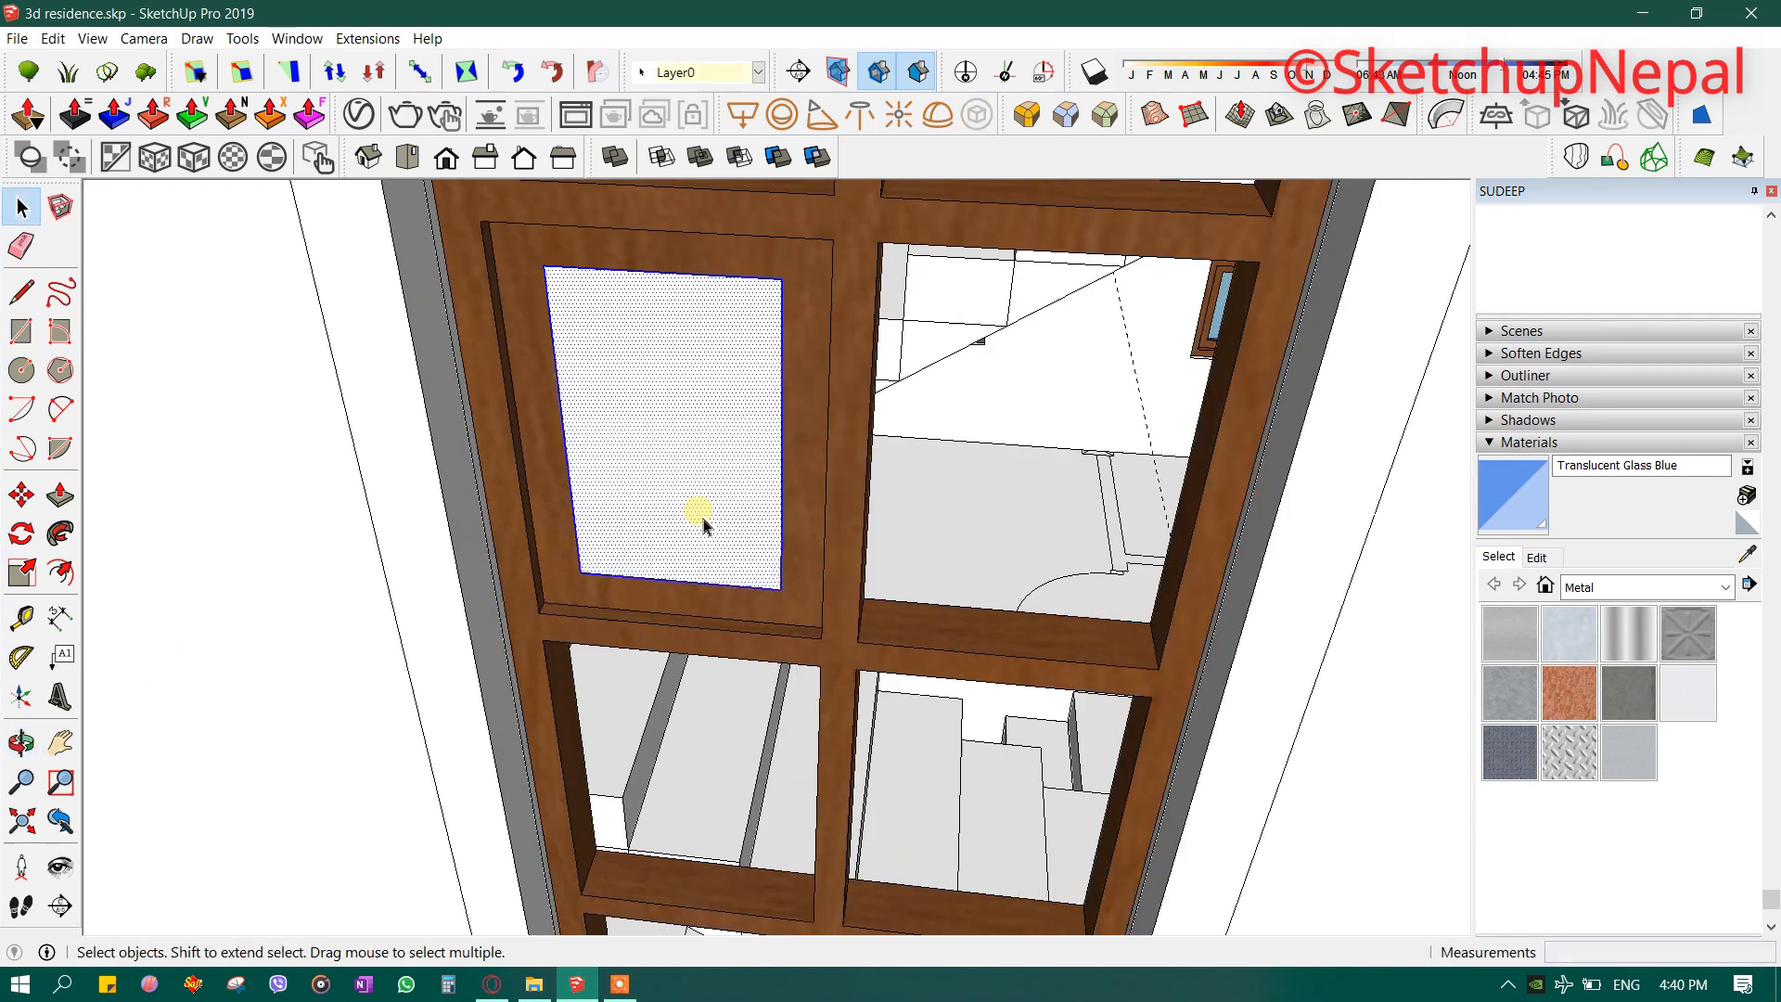
# - Move the fourth-row pane back inside its sash and paint it with Translucent Glass Blue
pyautogui.scroll(2, 691, 526)
pyautogui.scroll(2, 542, 627)
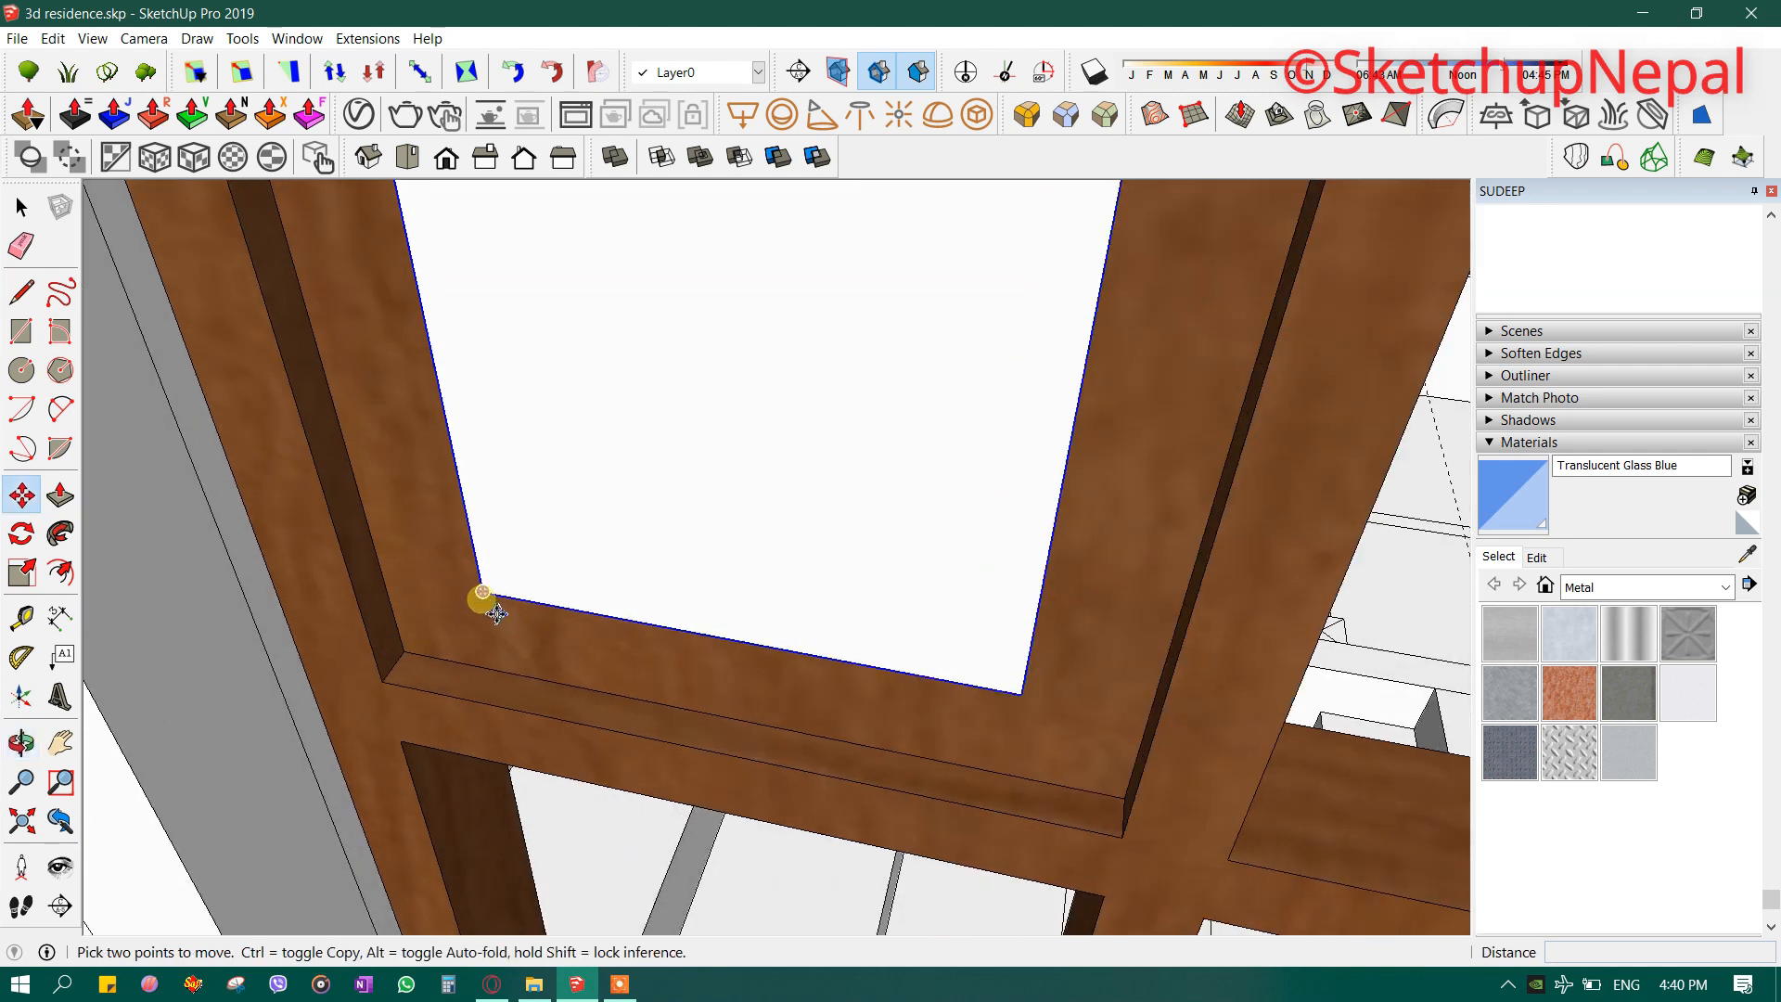
pyautogui.moveTo(497, 613); pyautogui.dragTo(530, 553)
pyautogui.click(514, 578)
pyautogui.scroll(-4, 515, 578)
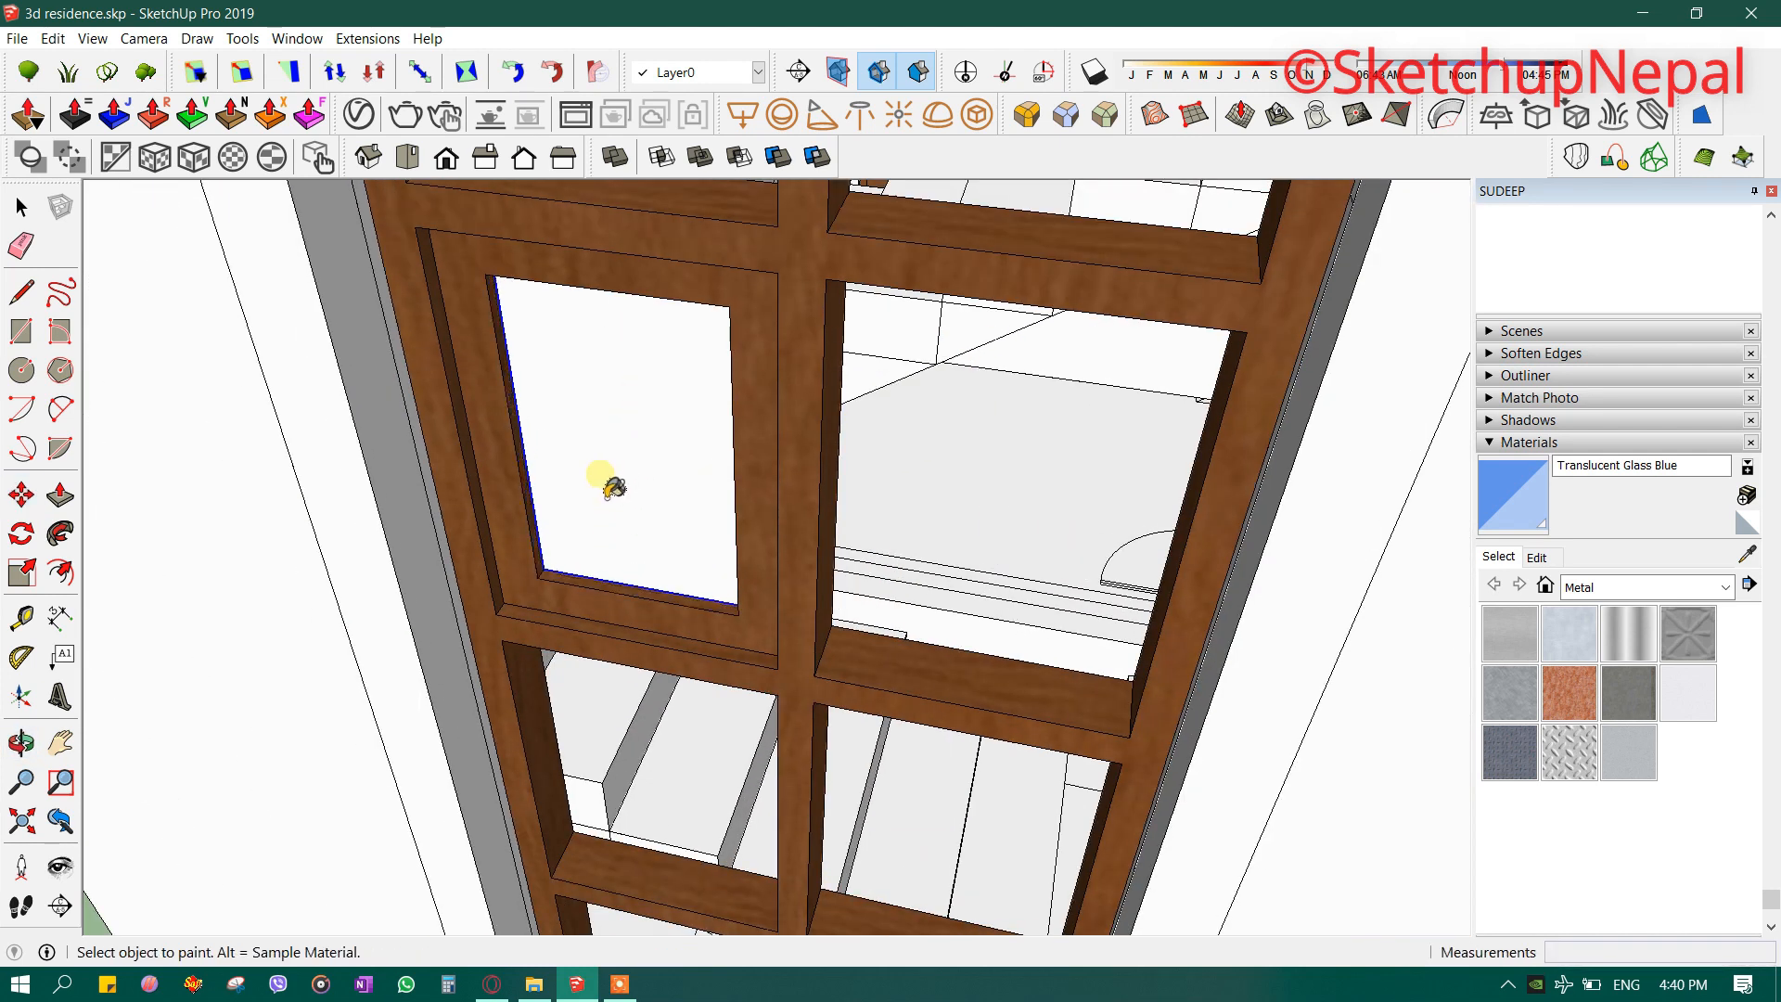
pyautogui.press('space')
# - Select the fourth-row sash together with its glass and copy it into the bottom opening of the left column
pyautogui.scroll(2, 568, 560)
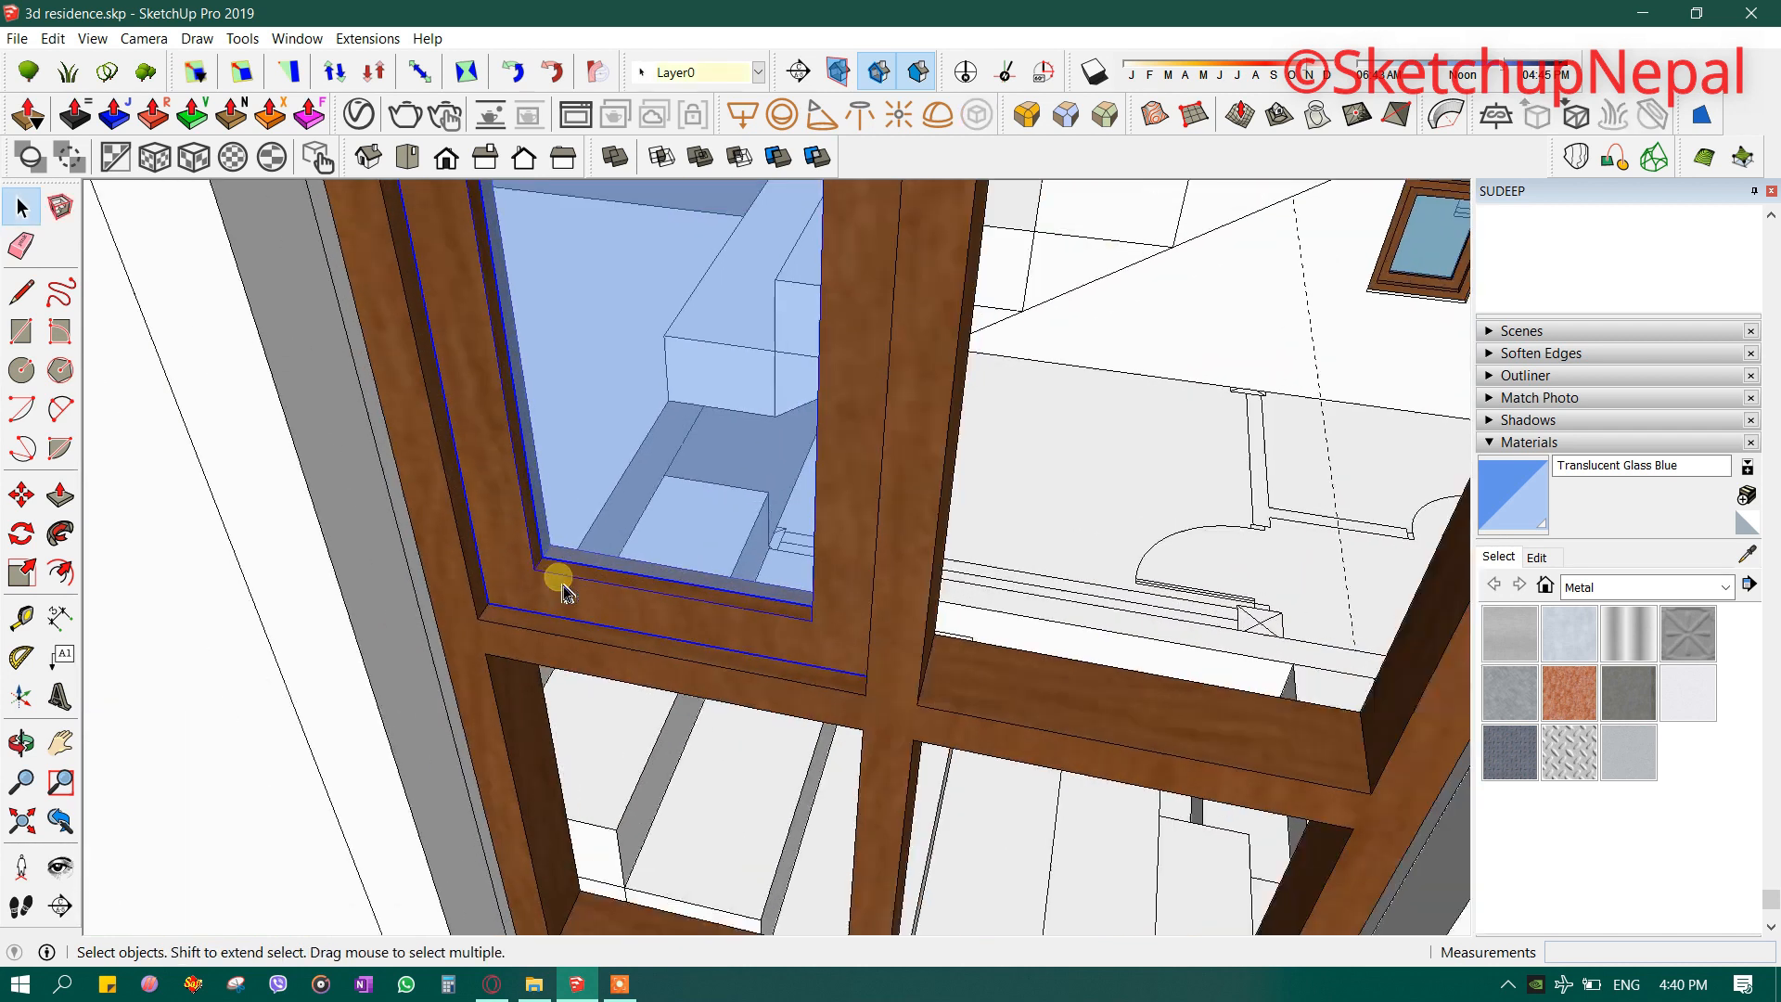
pyautogui.scroll(-2, 557, 576)
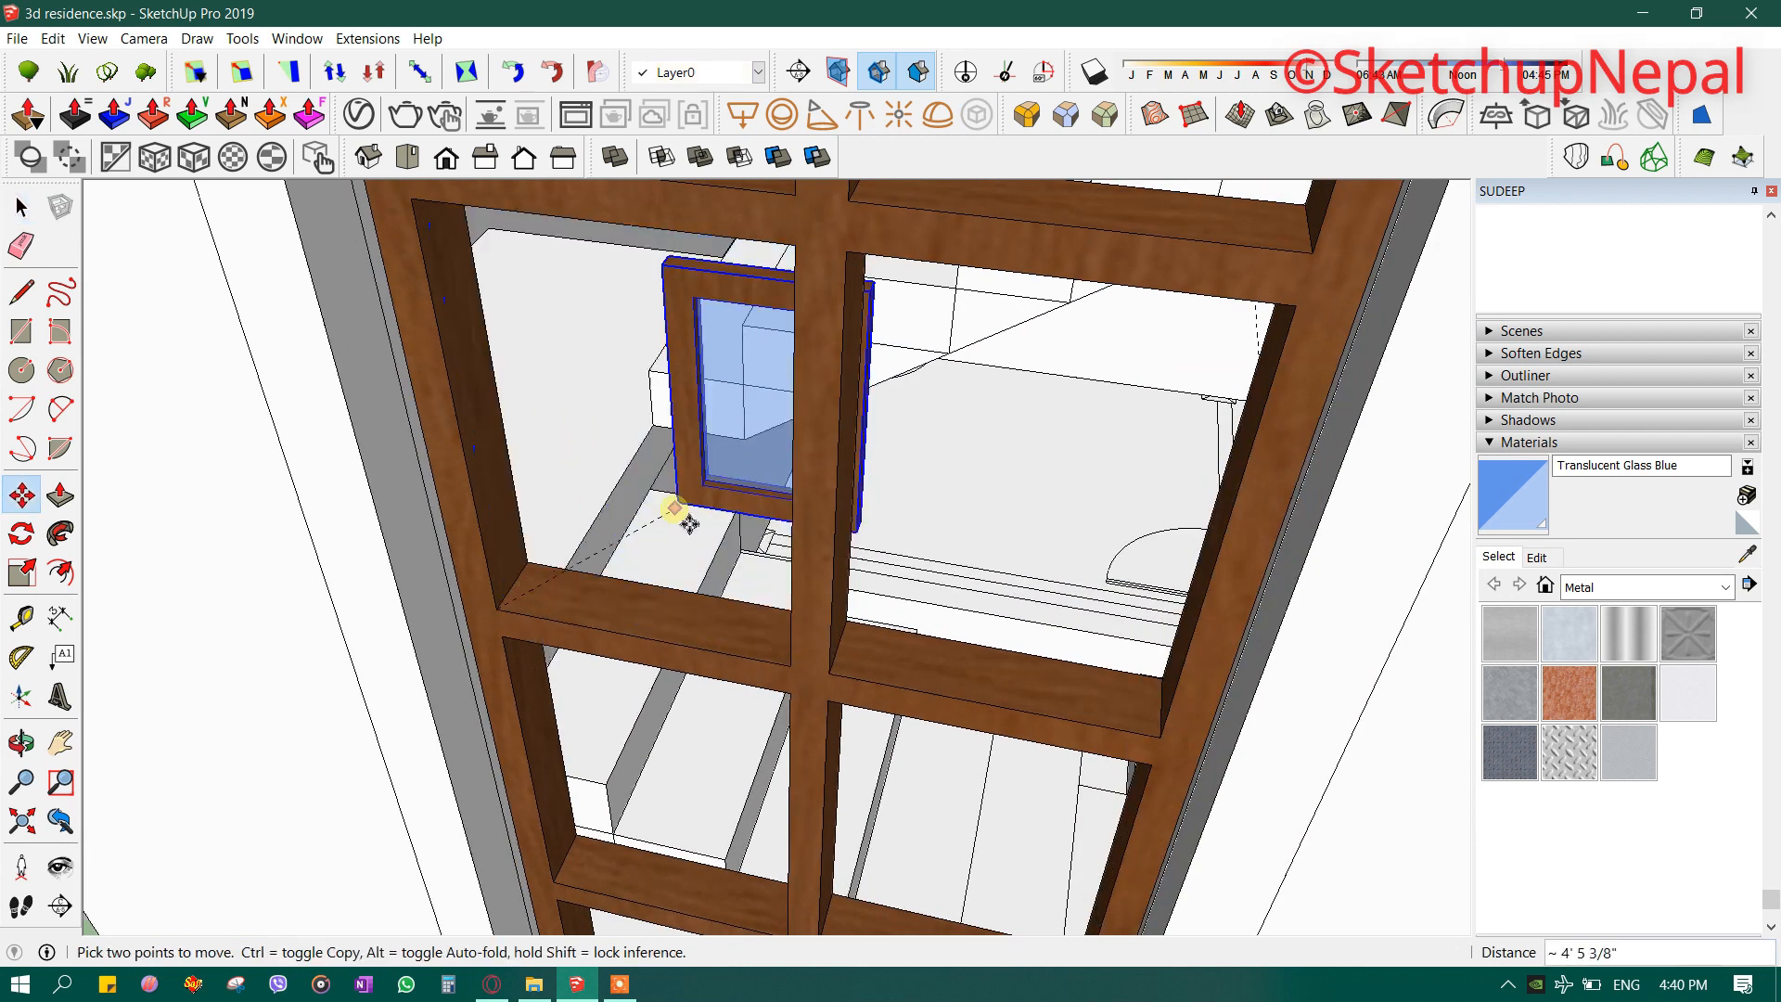
pyautogui.scroll(-8, 490, 601)
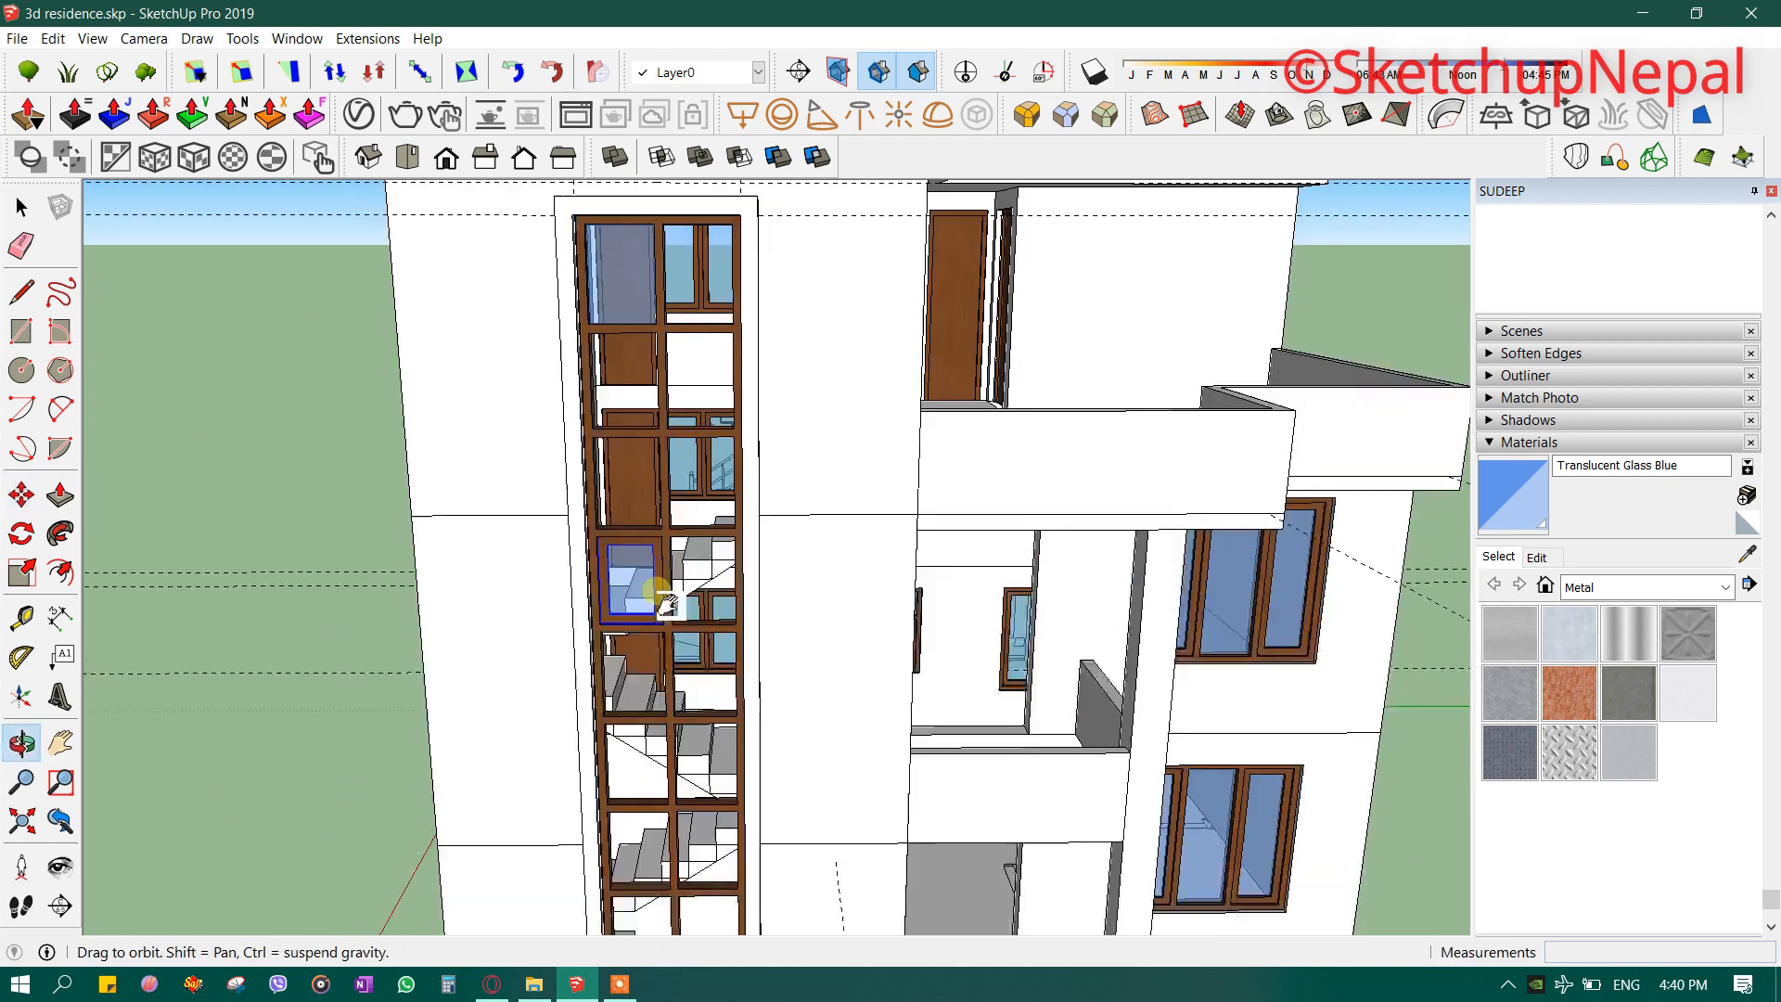
pyautogui.scroll(6, 665, 639)
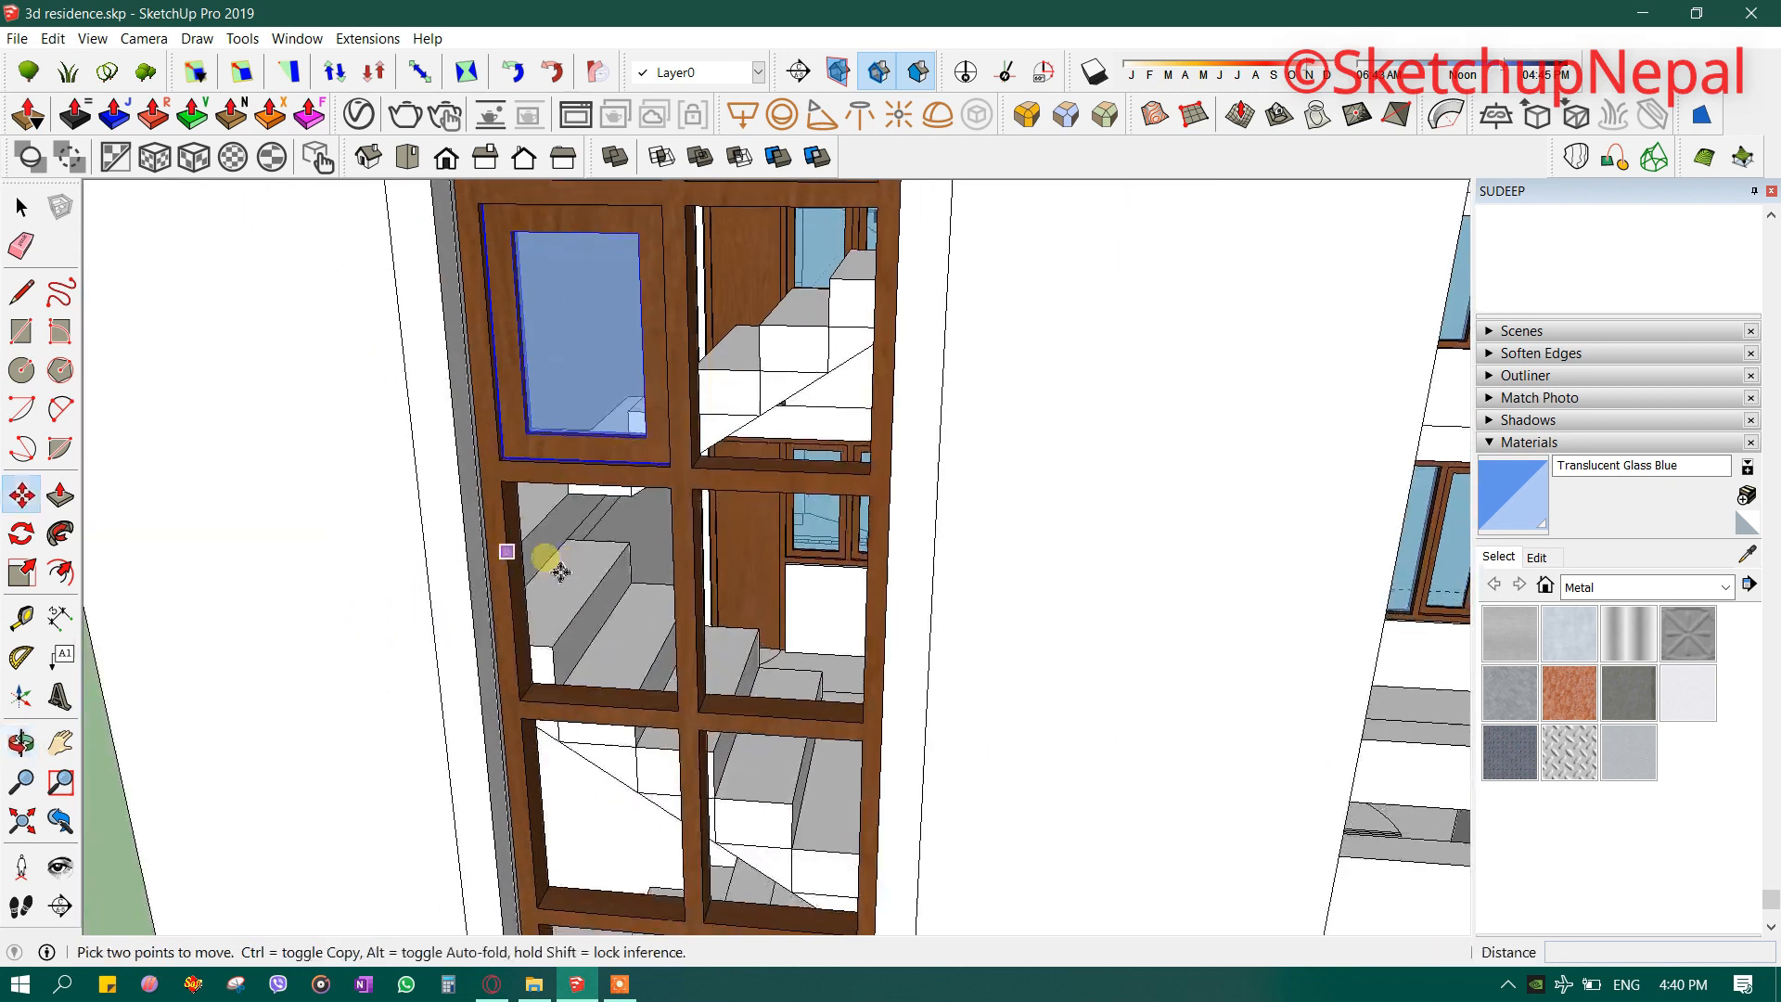
pyautogui.keyDown('shift'); pyautogui.moveTo(522, 732); pyautogui.dragTo(503, 441, button='middle'); pyautogui.keyUp('shift')
pyautogui.moveTo(590, 744)
pyautogui.keyDown('shift'); pyautogui.mouseDown(button='middle')
pyautogui.moveTo(586, 453)
pyautogui.moveTo(503, 471)
pyautogui.mouseUp(button='middle'); pyautogui.keyUp('shift')
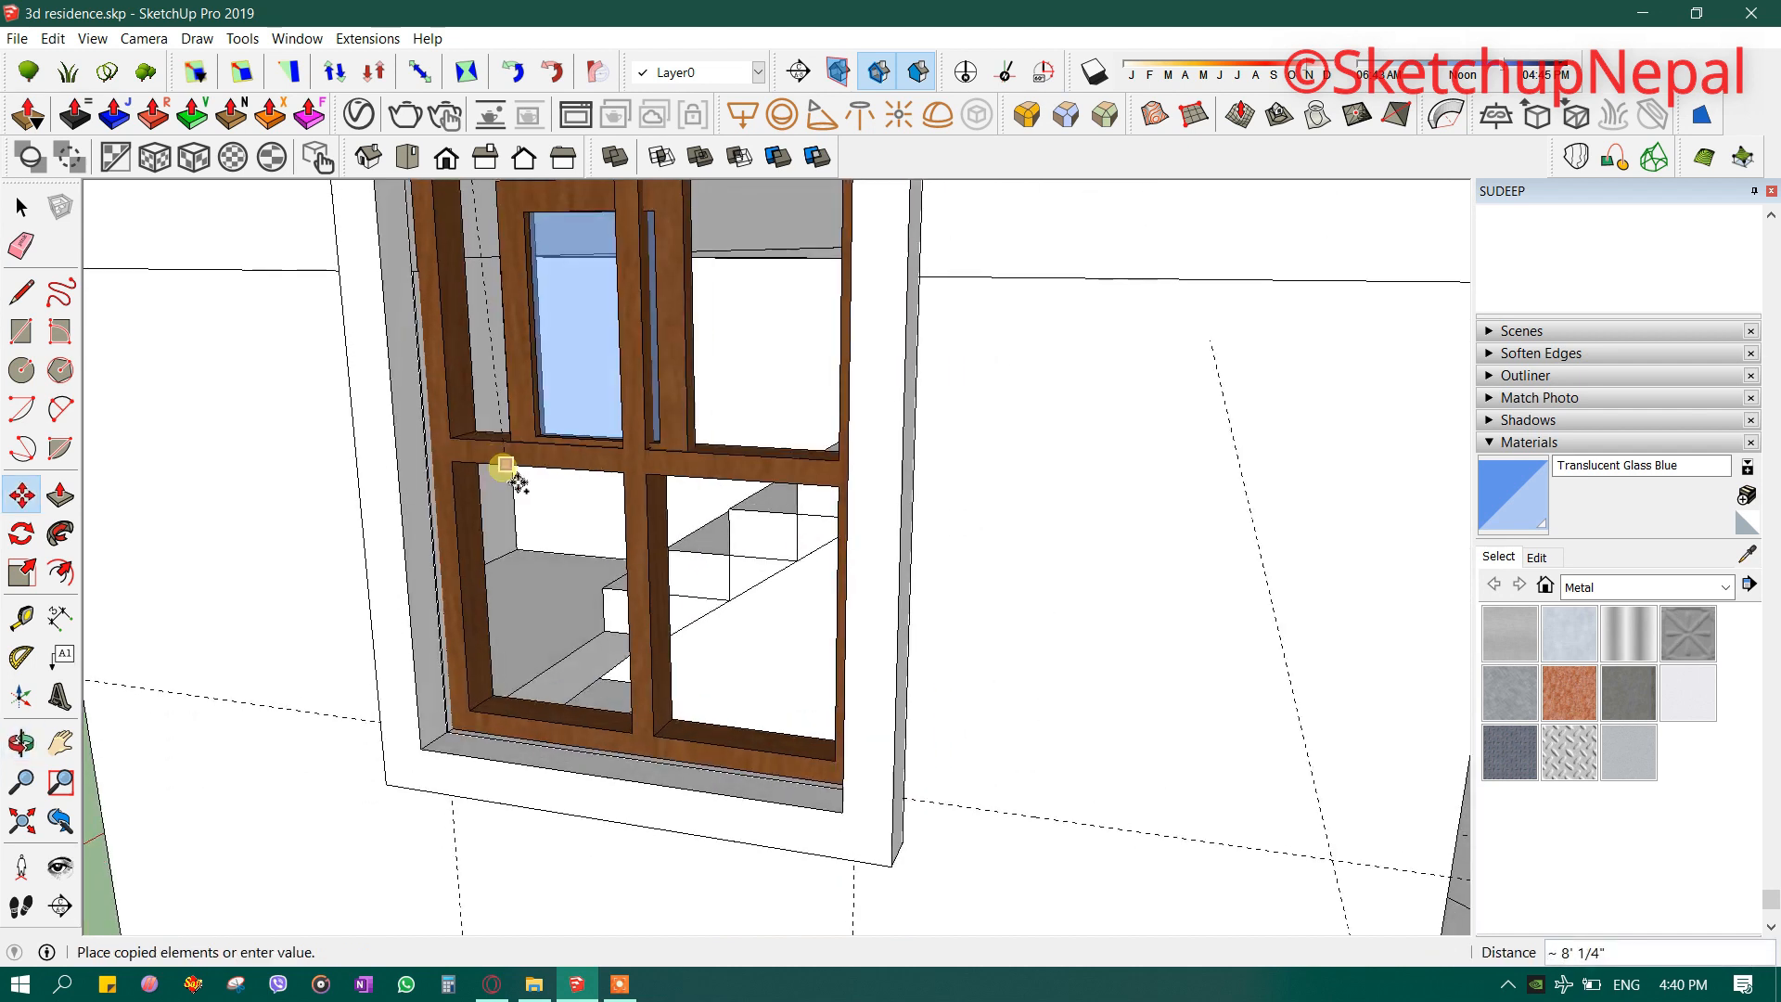
pyautogui.moveTo(473, 720); pyautogui.dragTo(605, 702, button='middle')
pyautogui.click(509, 757)
# - Copy the fourth-row glazed sash into the second-row opening of the right column, aligned to the frame corner
pyautogui.scroll(-2, 519, 754)
pyautogui.scroll(-1, 646, 724)
pyautogui.scroll(3, 605, 702)
pyautogui.press('space')
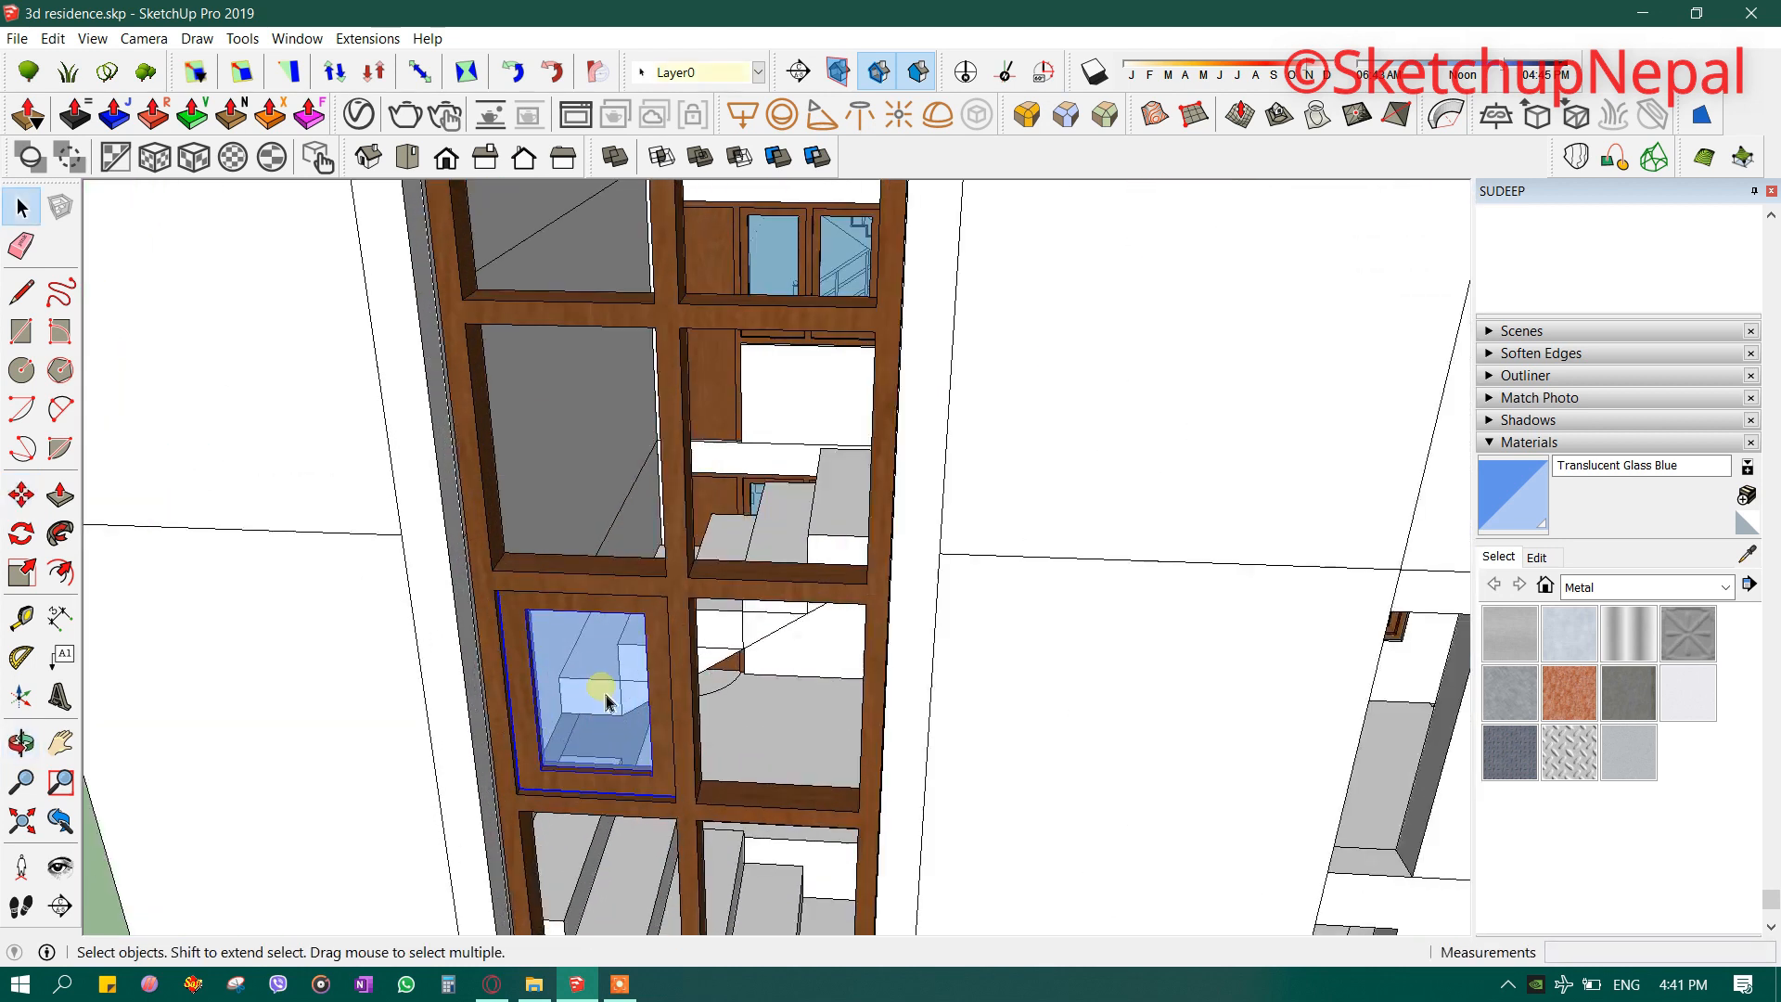
pyautogui.press('m')
pyautogui.scroll(2, 661, 795)
pyautogui.click(686, 804)
pyautogui.press('ctrl')
pyautogui.scroll(-2, 682, 710)
pyautogui.keyDown('shift'); pyautogui.moveTo(676, 670); pyautogui.dragTo(688, 974, button='middle'); pyautogui.keyUp('shift')
pyautogui.moveTo(612, 664); pyautogui.dragTo(755, 489, button='middle')
pyautogui.scroll(4, 727, 545)
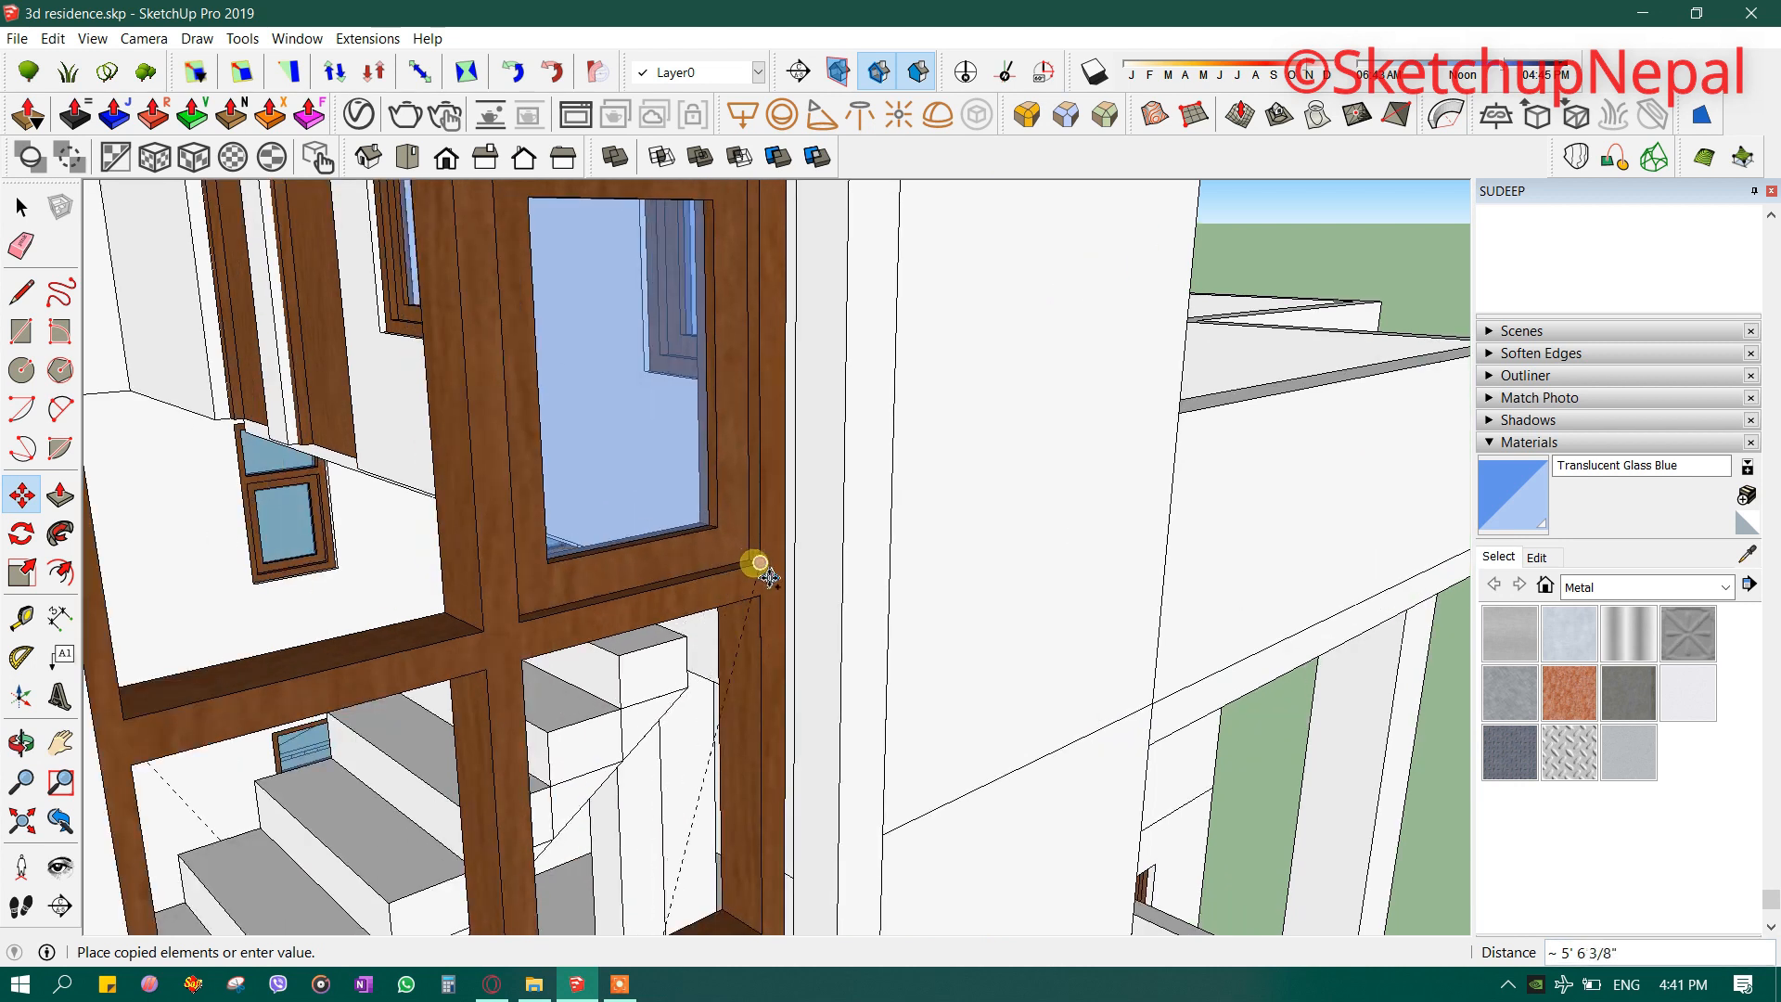
pyautogui.click(756, 563)
# - Copy the glazed sash into the sixth-row opening of the right column
pyautogui.scroll(-3, 571, 439)
pyautogui.moveTo(571, 438); pyautogui.dragTo(526, 471, button='middle')
pyautogui.scroll(-4, 461, 531)
pyautogui.moveTo(473, 796); pyautogui.dragTo(430, 839, button='middle')
pyautogui.scroll(3, 420, 483)
pyautogui.moveTo(440, 501); pyautogui.dragTo(594, 353, button='middle')
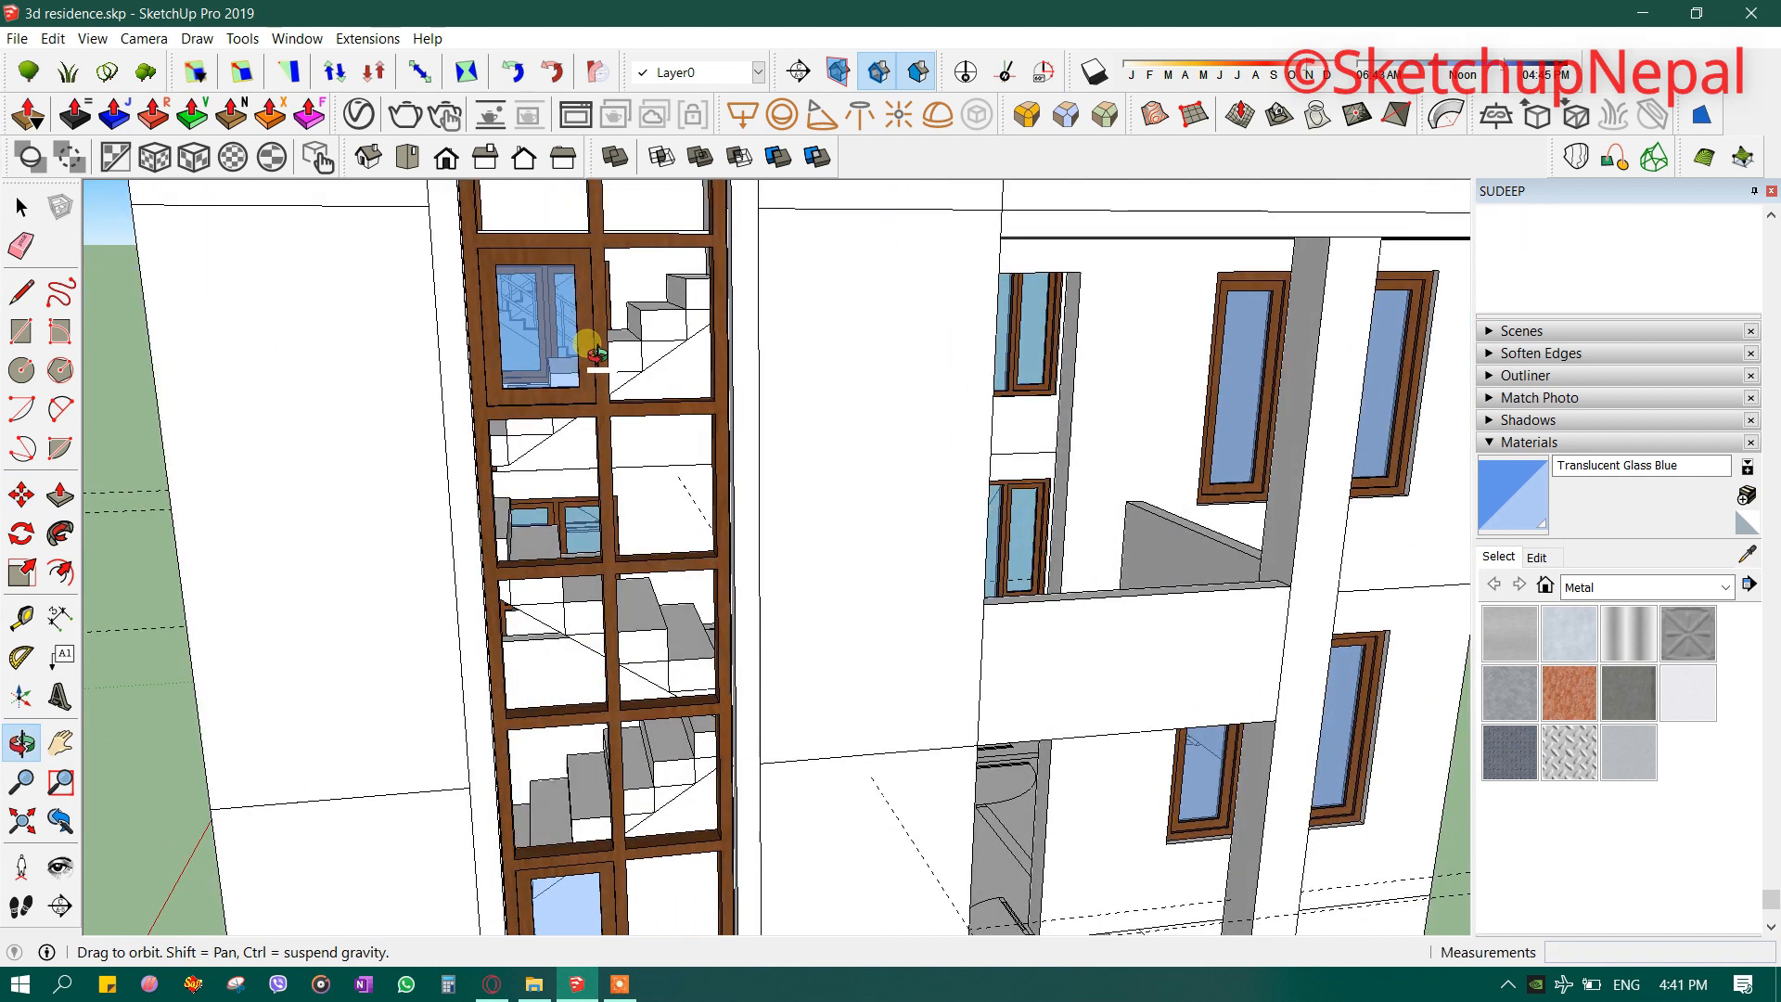
pyautogui.press('space')
pyautogui.press('m')
pyautogui.scroll(2, 598, 428)
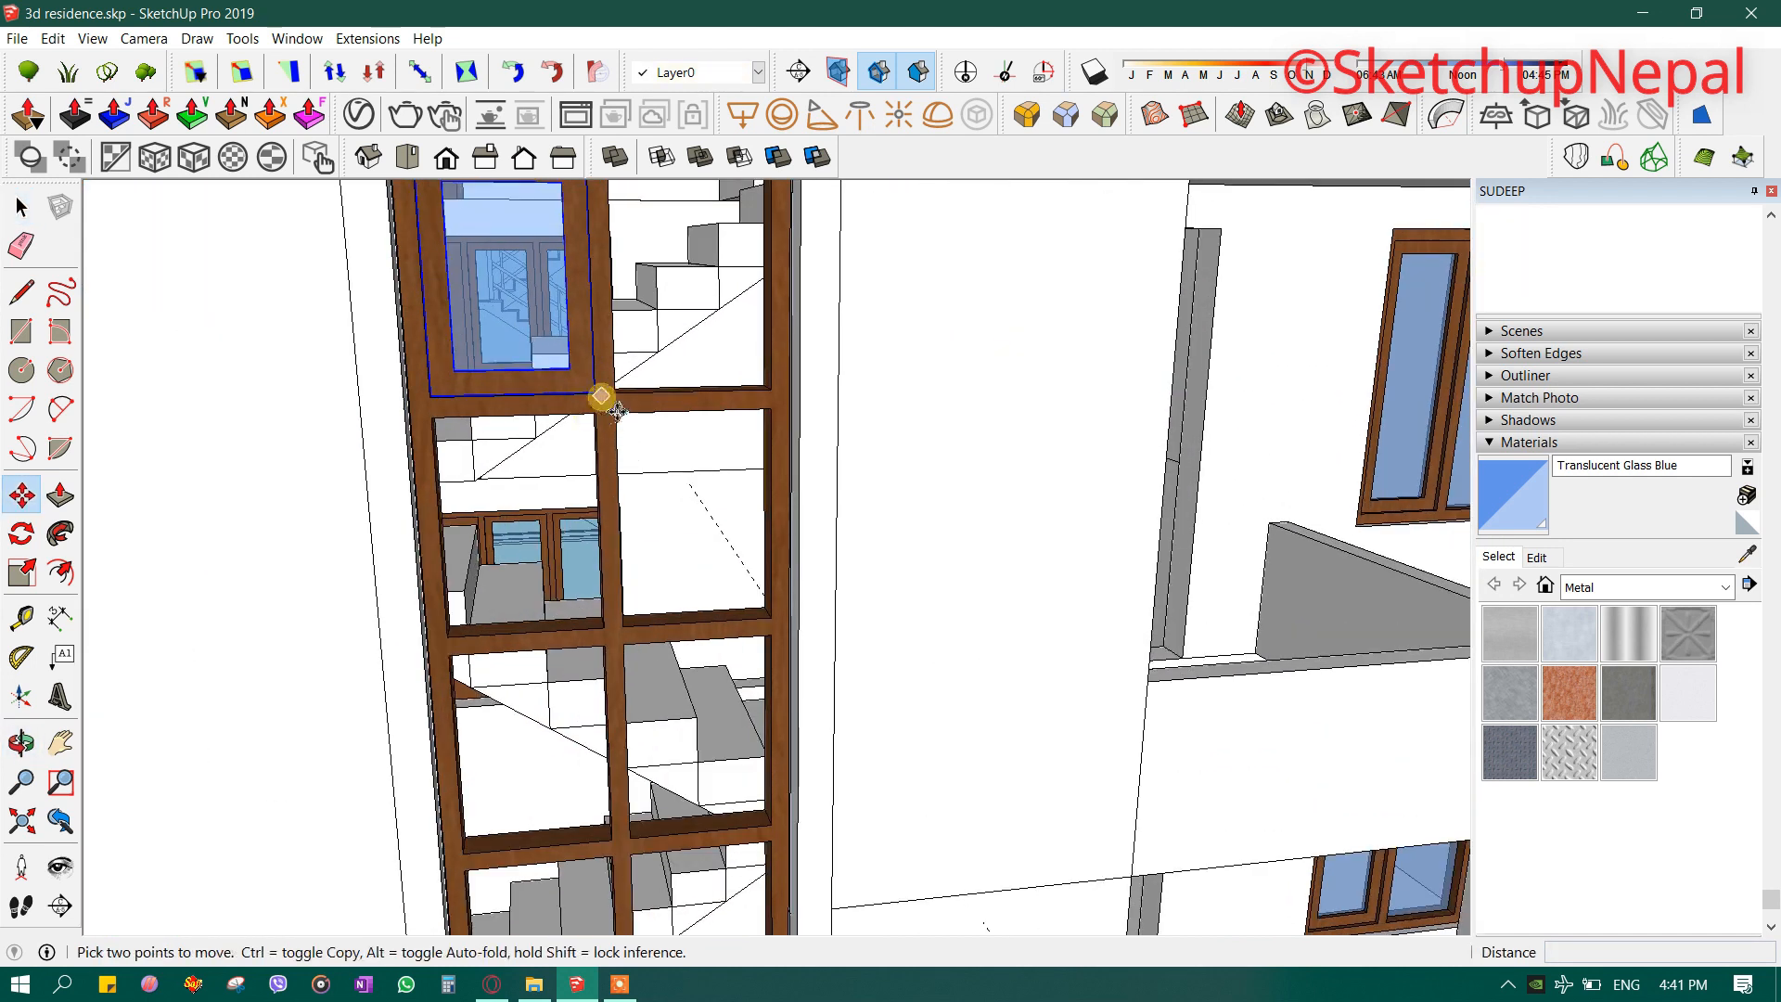
pyautogui.moveTo(603, 460); pyautogui.dragTo(670, 654, button='middle')
pyautogui.scroll(-1, 694, 586)
pyautogui.moveTo(696, 582); pyautogui.dragTo(616, 566, button='middle')
pyautogui.scroll(1, 719, 627)
pyautogui.click(803, 639)
pyautogui.scroll(-4, 681, 697)
pyautogui.scroll(2, 622, 573)
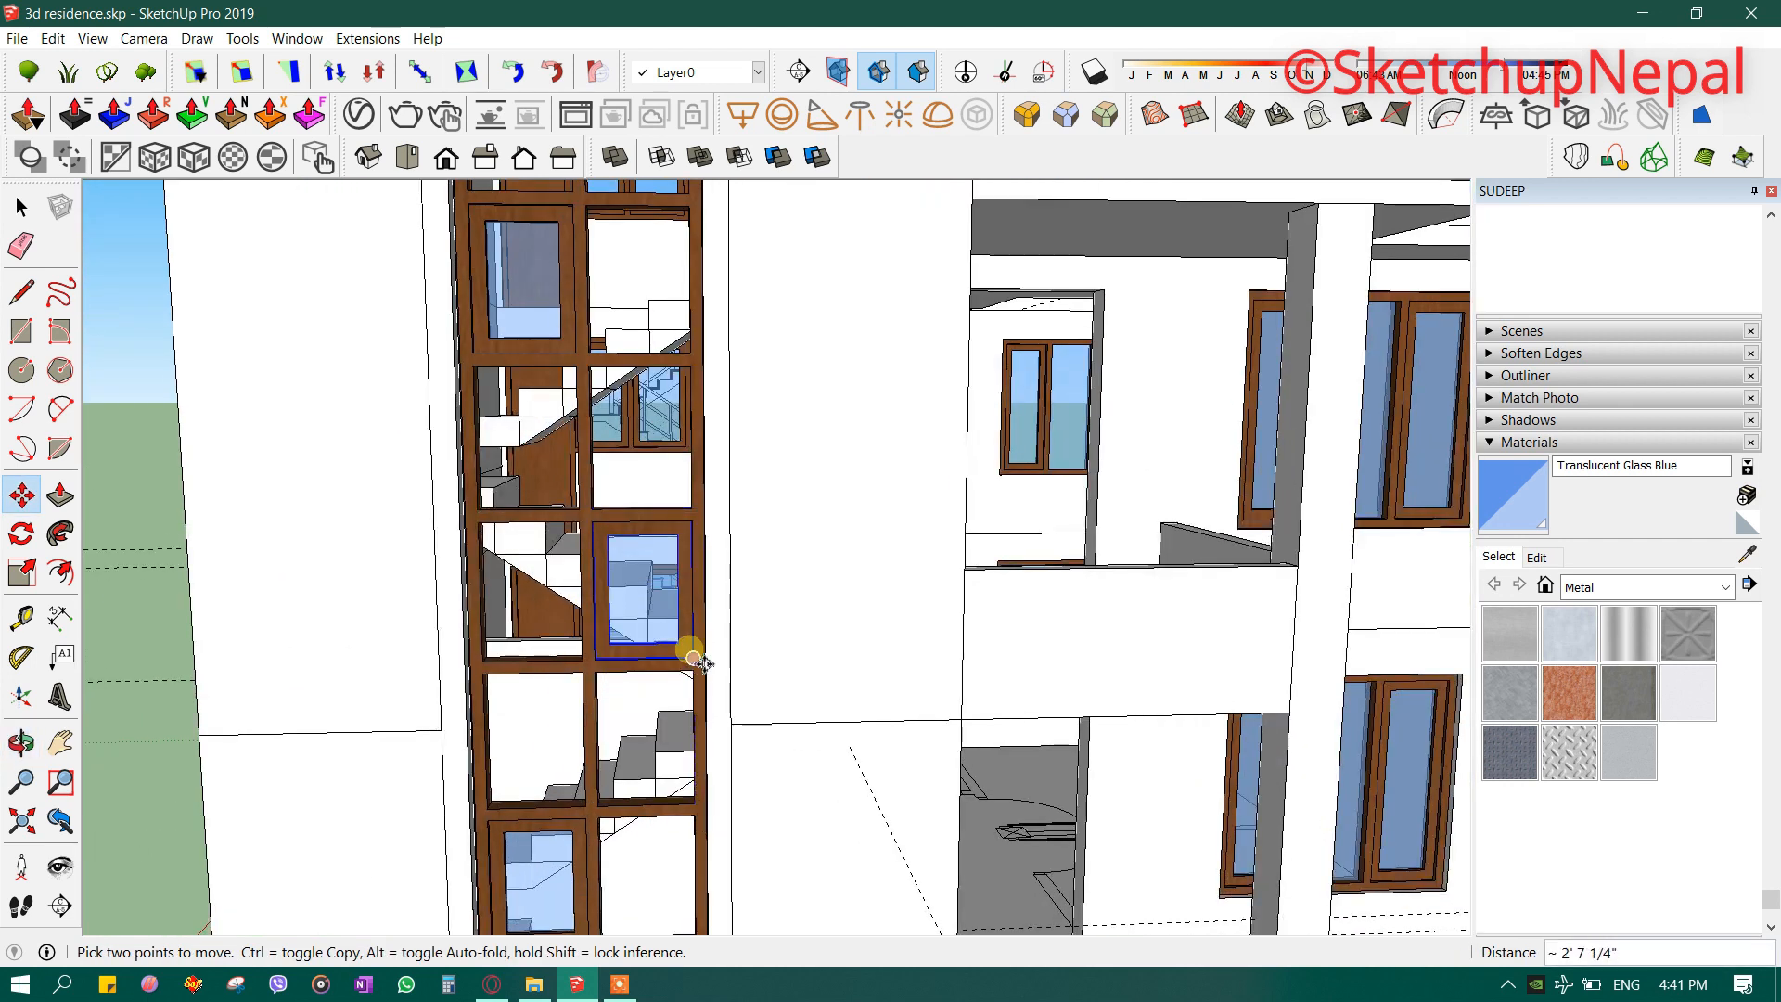
pyautogui.click(694, 658)
# - Copy the top-left glass pane across into the top-right opening
pyautogui.scroll(-5, 685, 612)
pyautogui.scroll(6, 624, 445)
pyautogui.press('space')
pyautogui.click(528, 411)
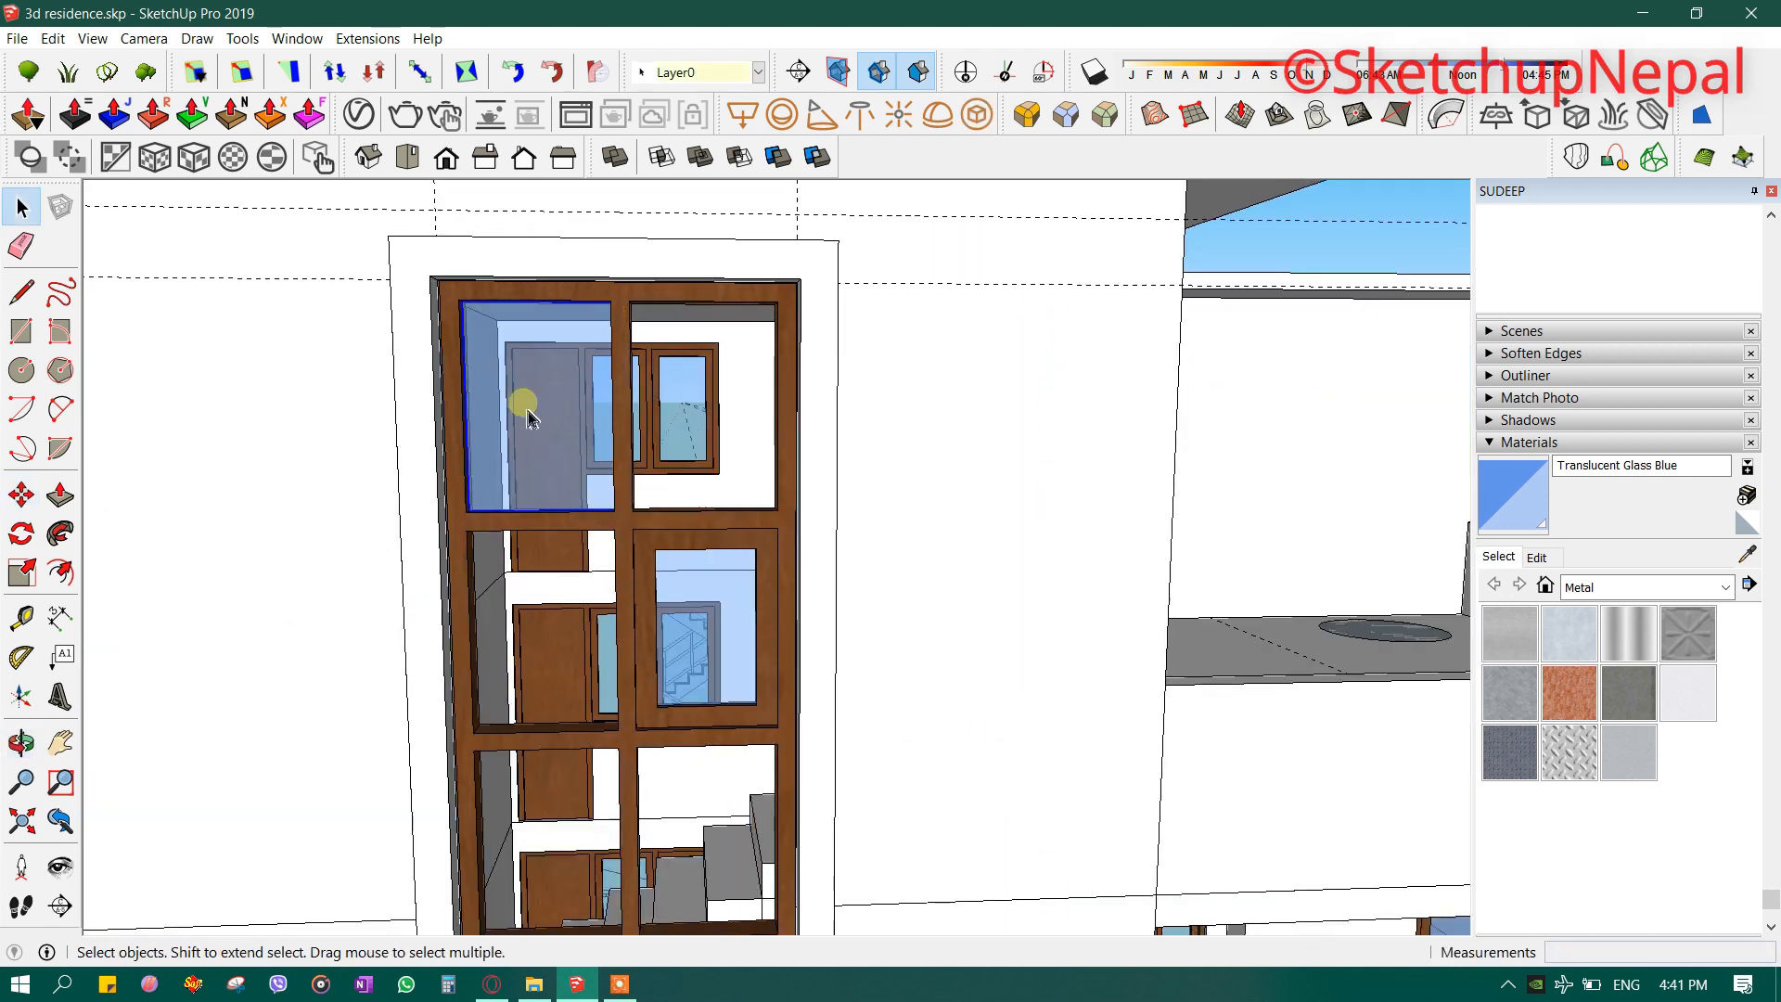
pyautogui.scroll(2, 528, 417)
pyautogui.press('ctrl')
pyautogui.click(459, 563)
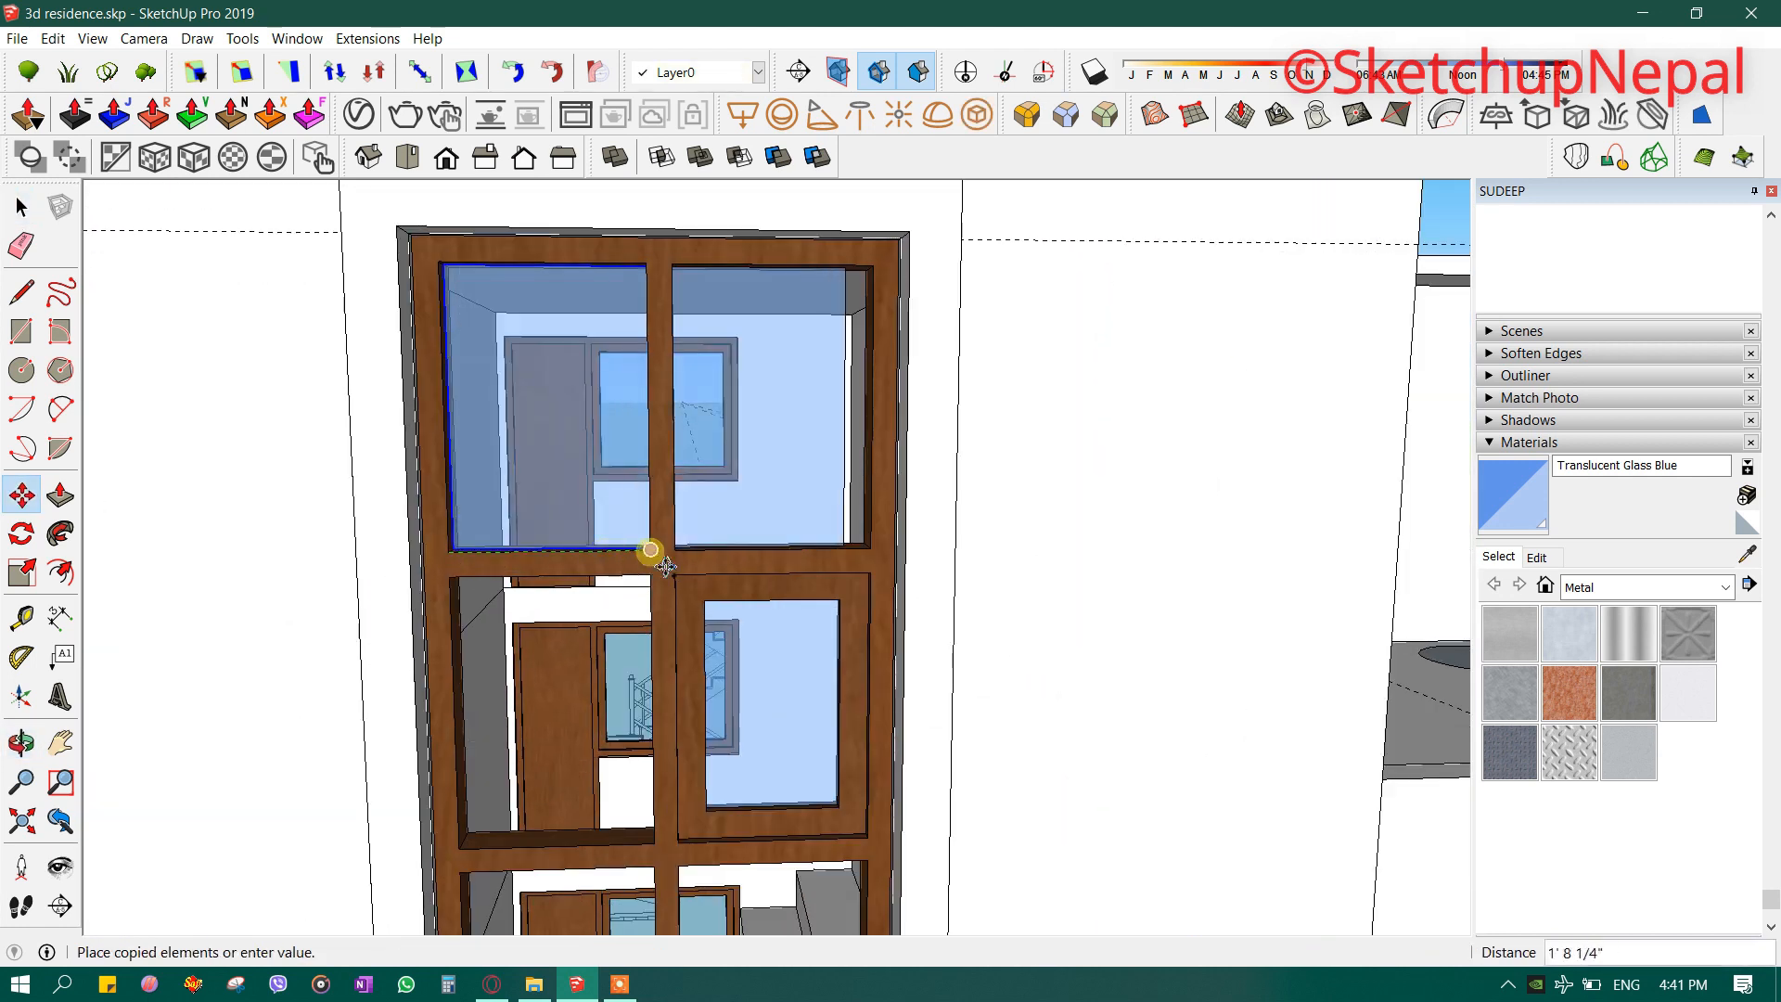
pyautogui.click(679, 551)
# - Copy the top-left glass pane down into the third-row opening of the left column
pyautogui.scroll(3, 624, 520)
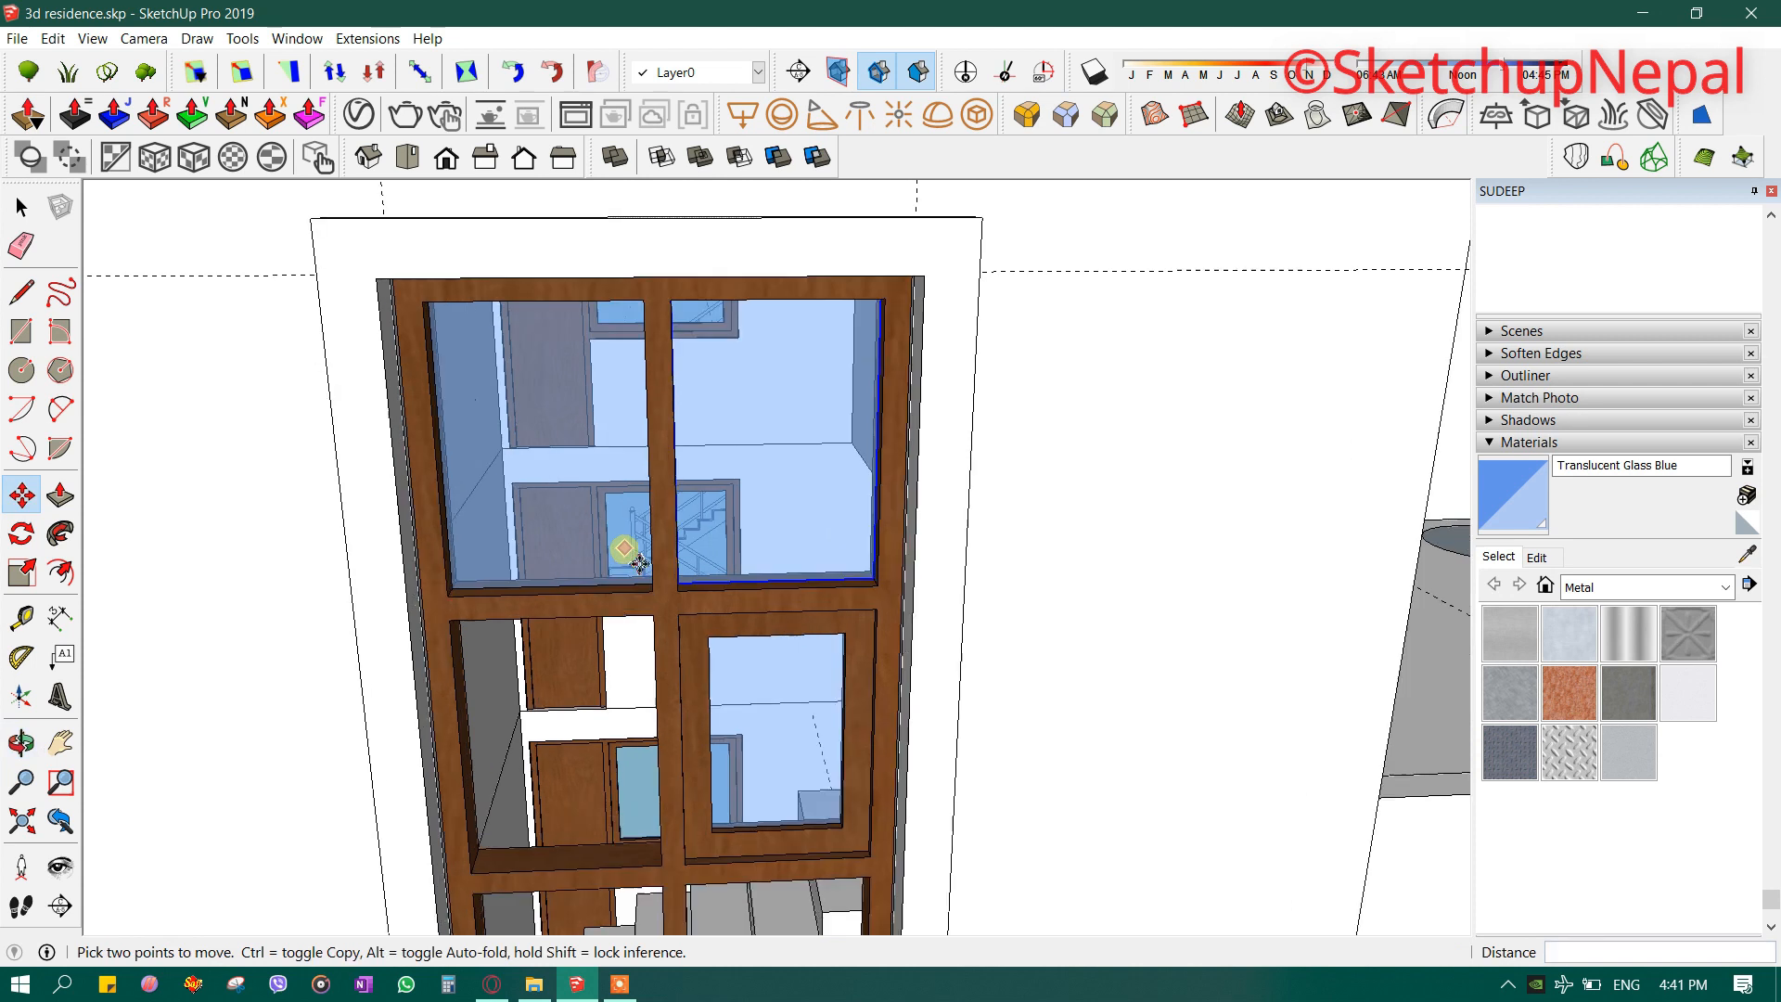
pyautogui.press('space')
pyautogui.press('ctrl')
pyautogui.click(443, 601)
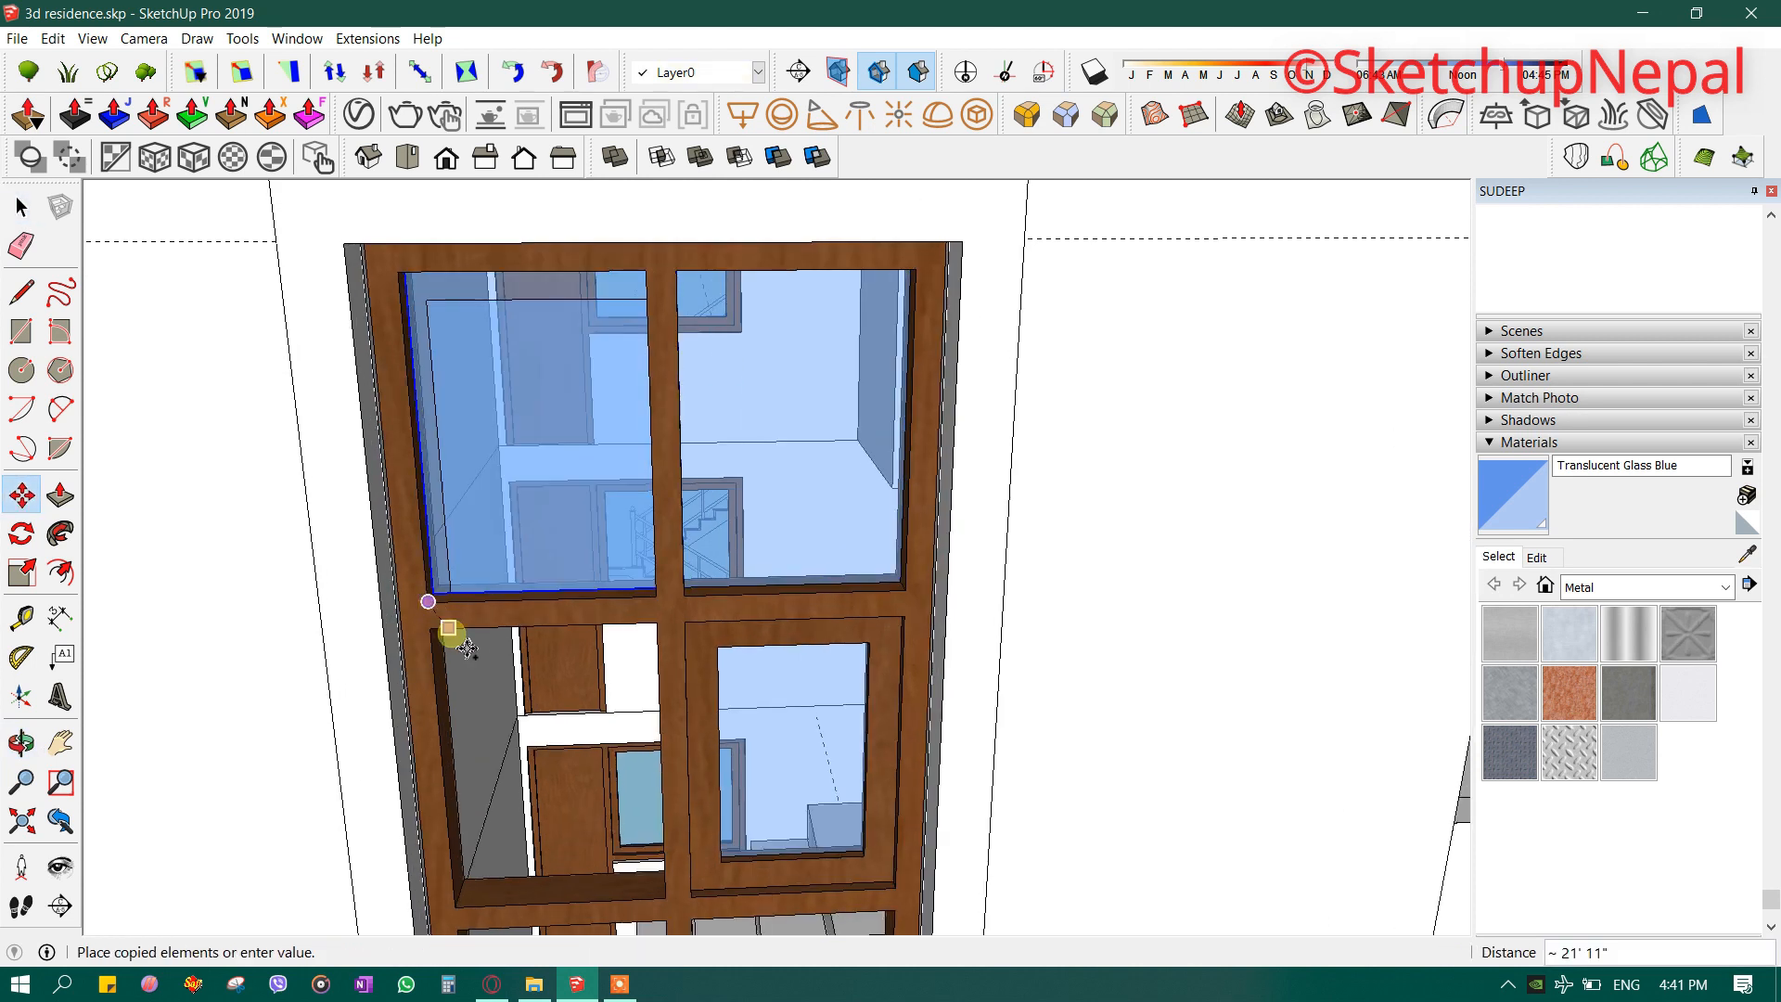
pyautogui.scroll(-2, 431, 621)
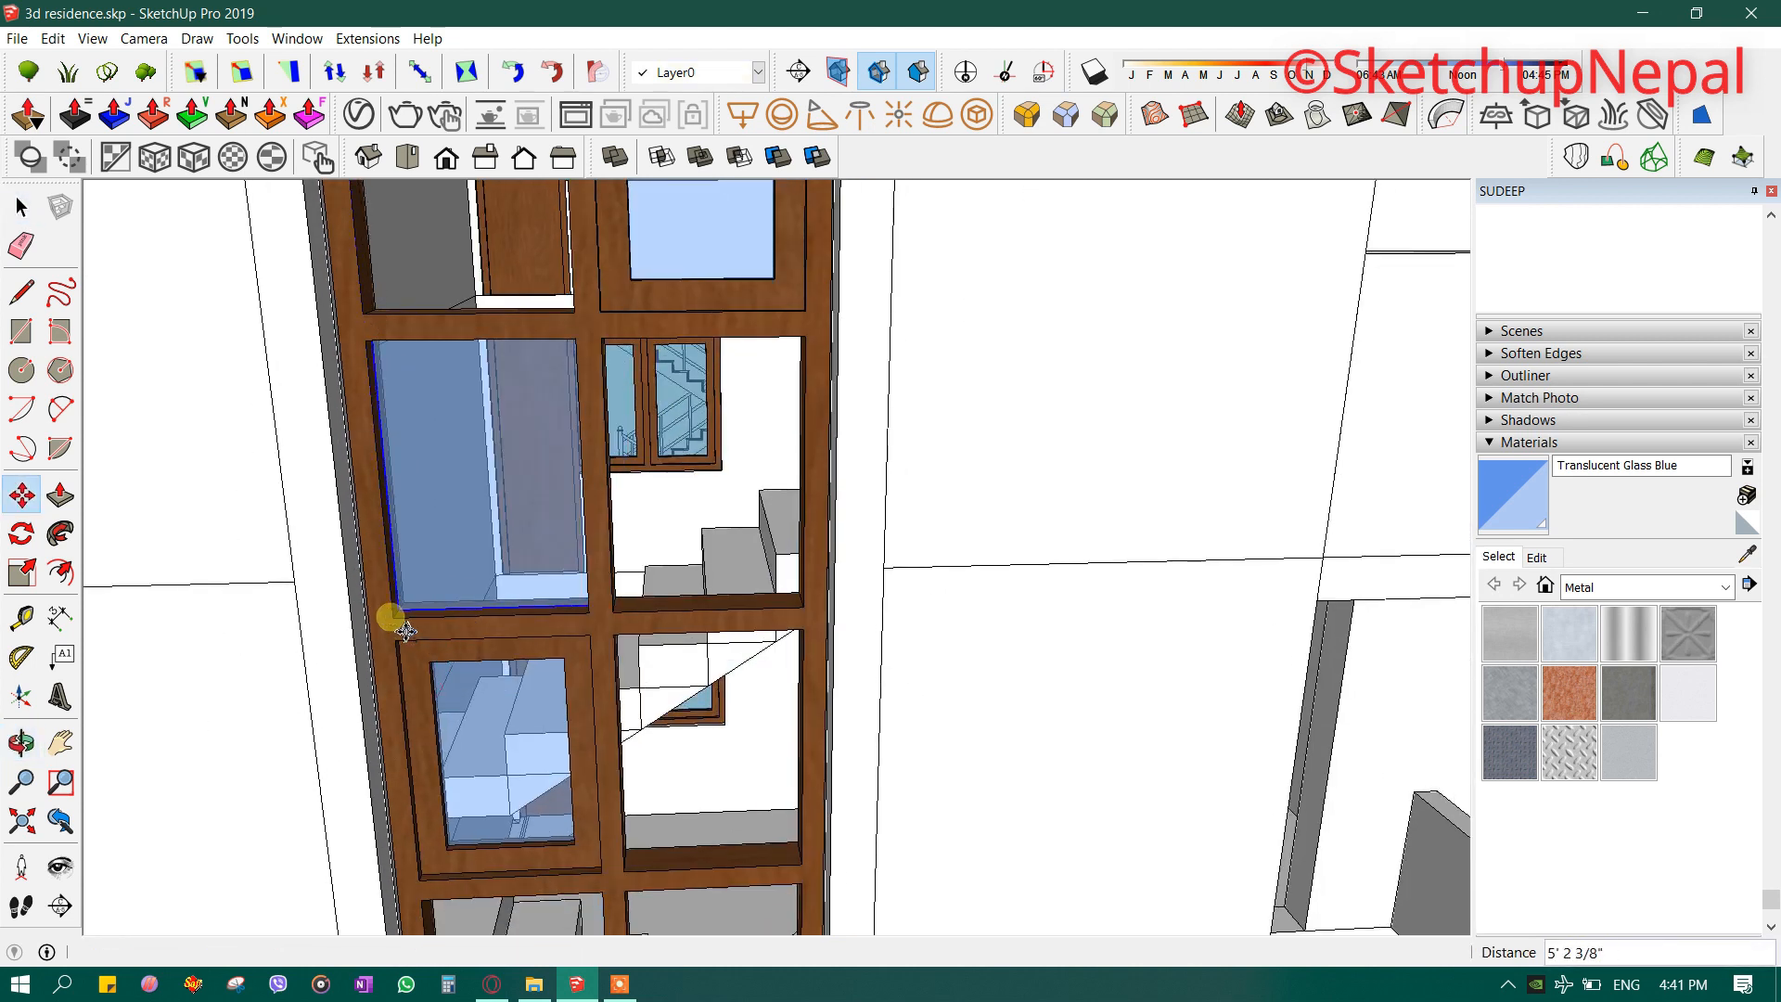
pyautogui.click(405, 630)
# - Copy the third-row glass pane into the fourth-row opening of the right column
pyautogui.scroll(2, 406, 631)
pyautogui.click(394, 617)
pyautogui.press('ctrl')
pyautogui.scroll(-1, 429, 398)
pyautogui.moveTo(429, 398); pyautogui.dragTo(318, 461, button='middle')
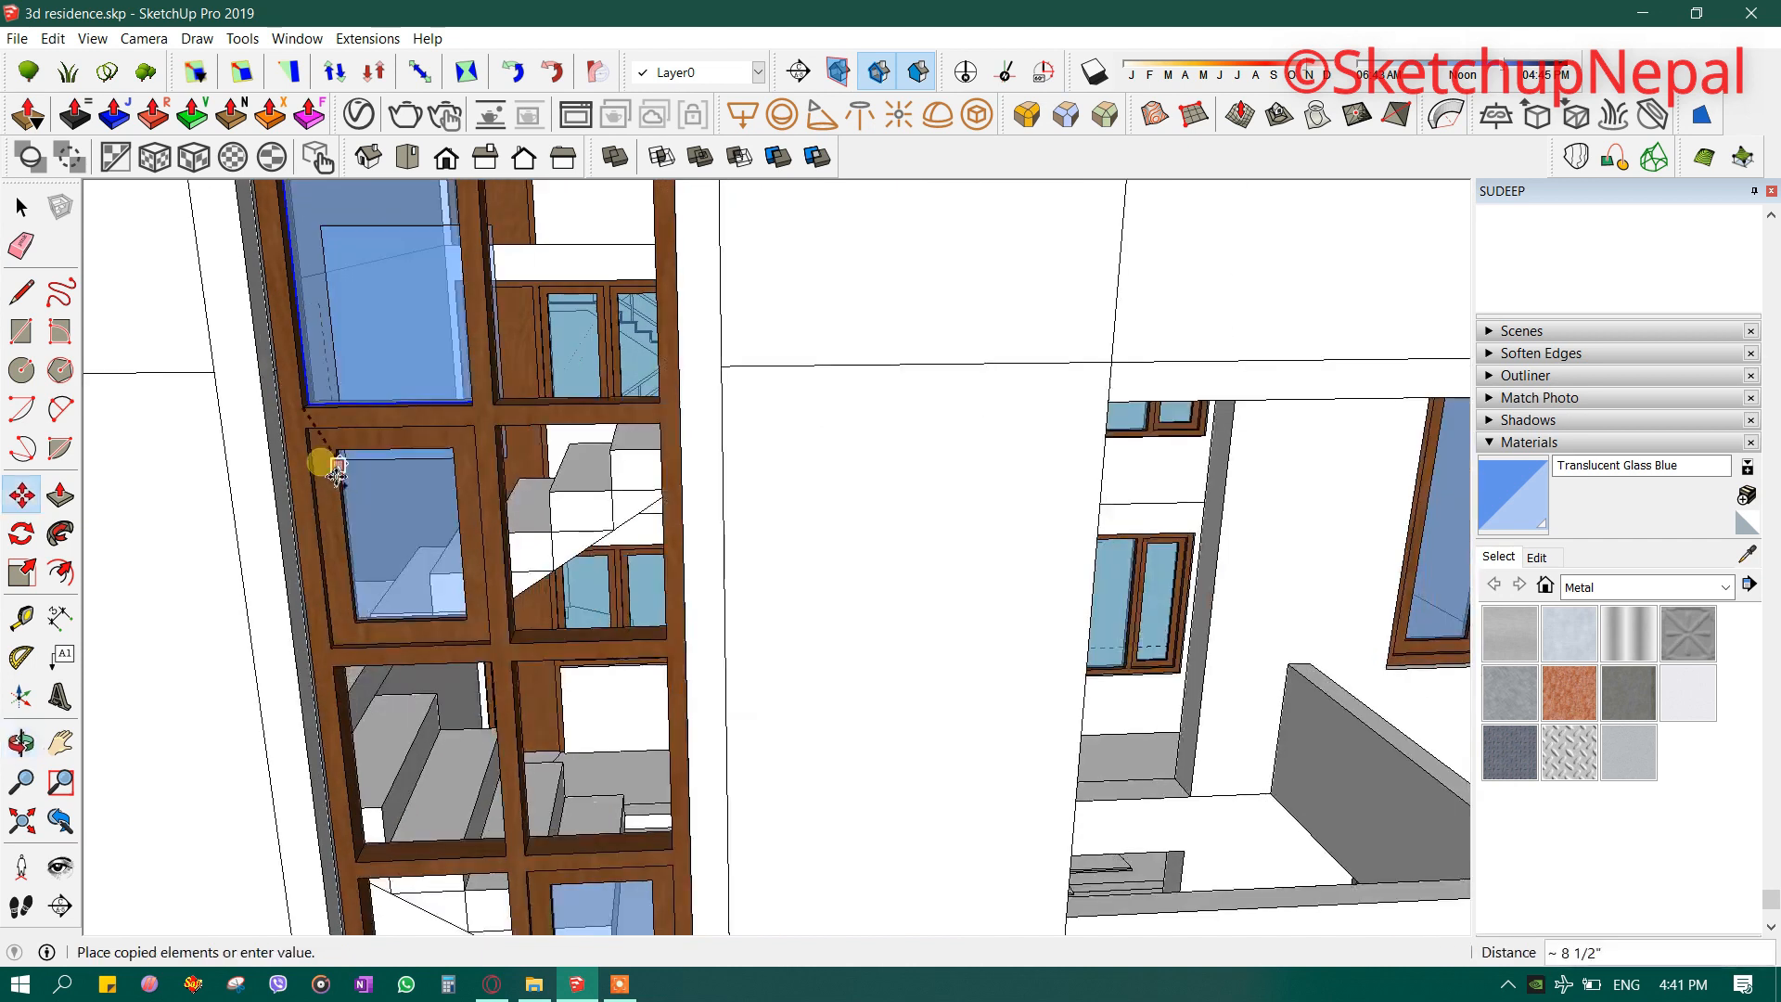
pyautogui.scroll(3, 529, 584)
pyautogui.click(493, 694)
# - Copy the fourth-row glass pane corner to corner into both openings of the fifth row
pyautogui.click(494, 694)
pyautogui.press('ctrl')
pyautogui.scroll(-2, 482, 489)
pyautogui.keyDown('shift'); pyautogui.moveTo(471, 631); pyautogui.dragTo(510, 432, button='middle'); pyautogui.keyUp('shift')
pyautogui.scroll(1, 311, 733)
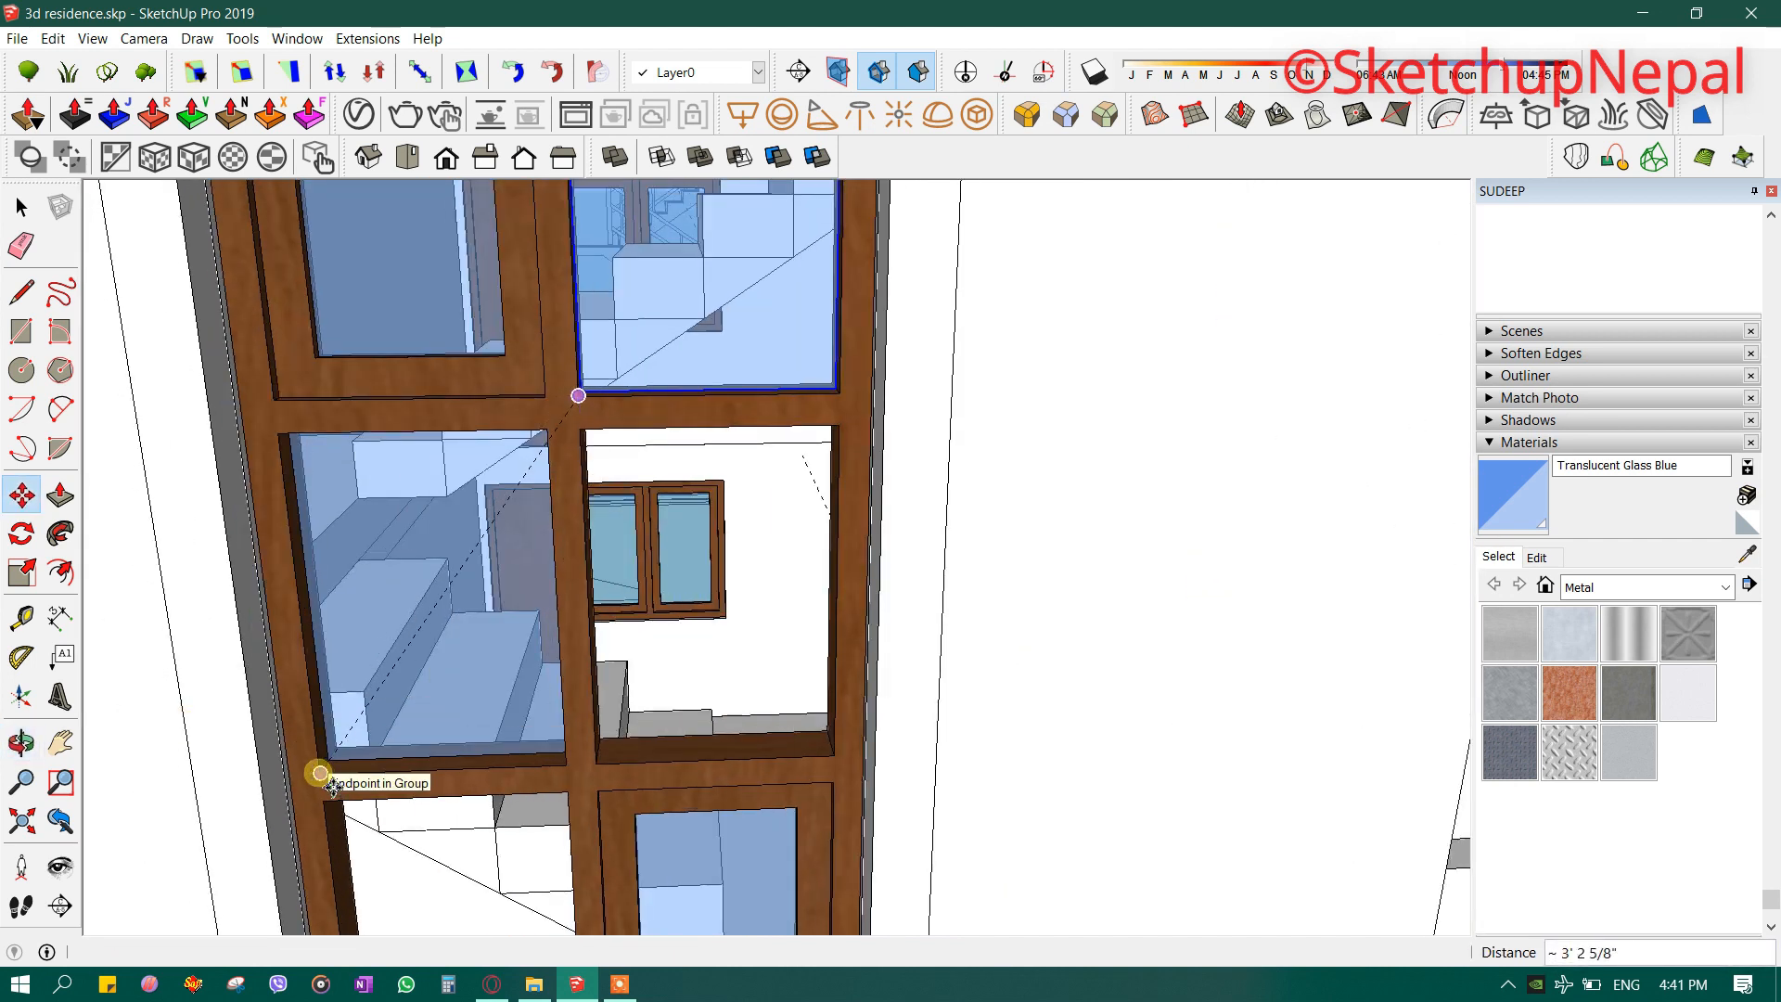
pyautogui.click(332, 784)
pyautogui.click(332, 785)
pyautogui.press('ctrl')
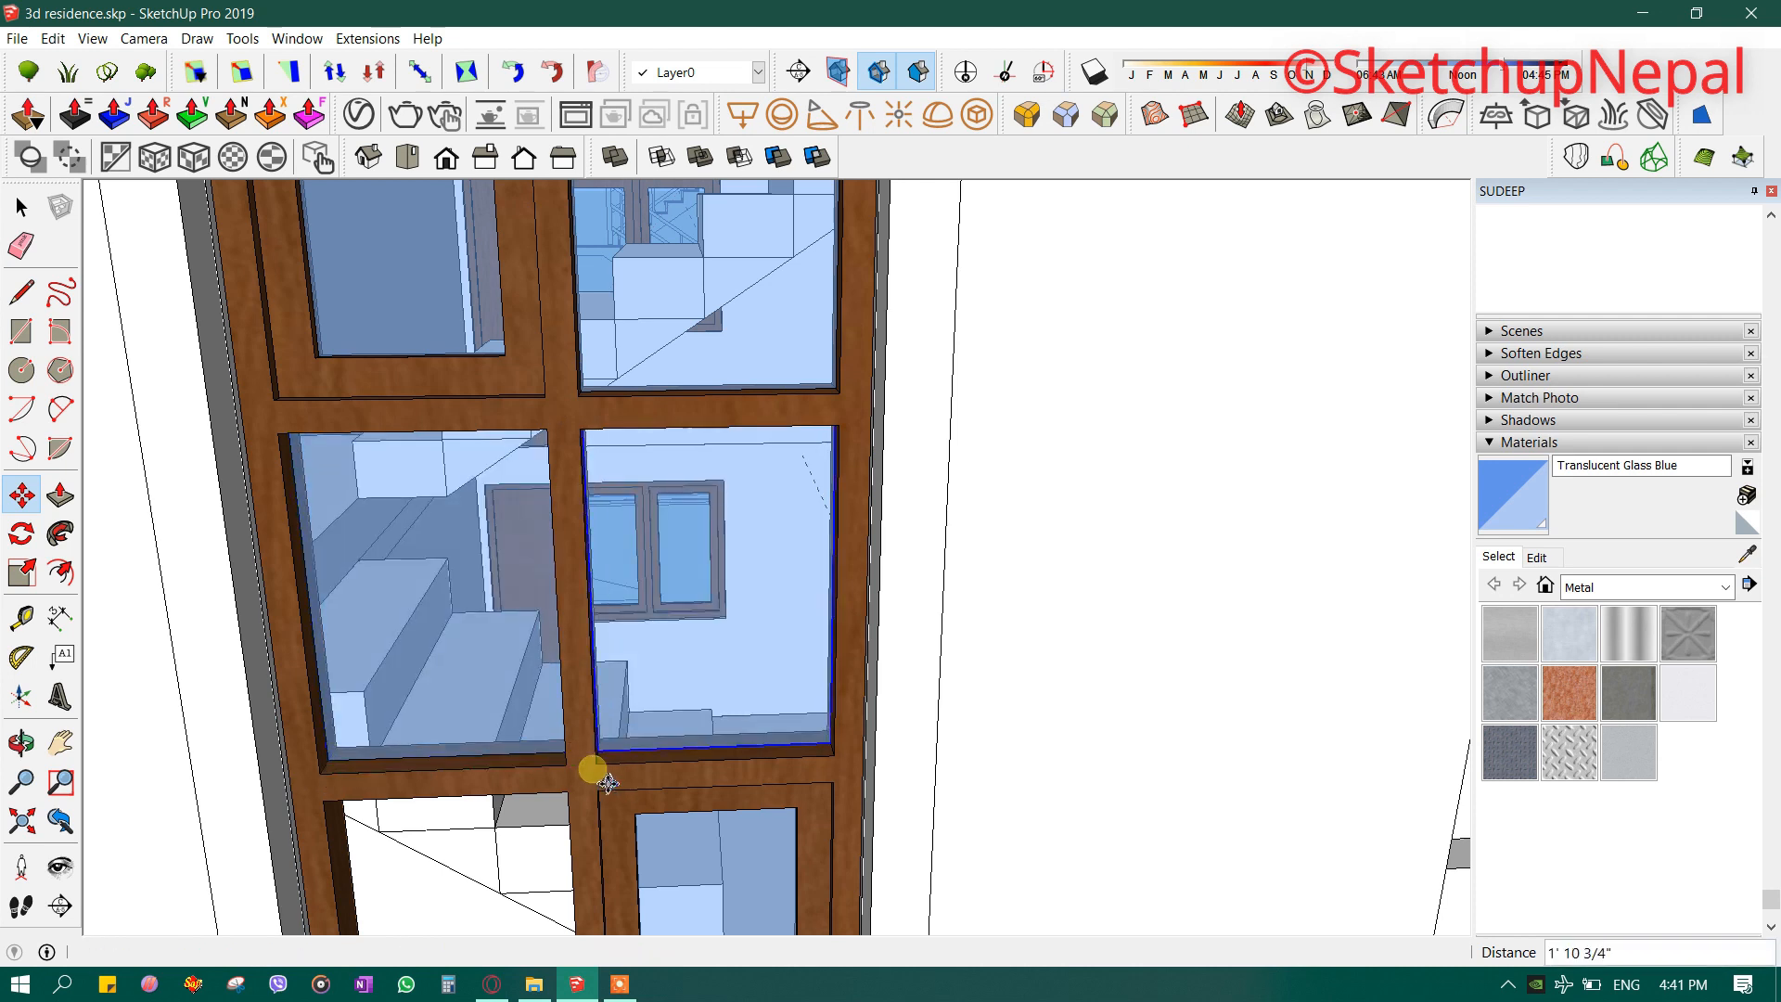
pyautogui.click(591, 769)
# - Copy the fifth-row glass pane into the sixth-row opening of the left column
pyautogui.press('ctrl')
pyautogui.scroll(-1, 498, 538)
pyautogui.keyDown('shift'); pyautogui.moveTo(485, 596); pyautogui.dragTo(520, 377, button='middle'); pyautogui.keyUp('shift')
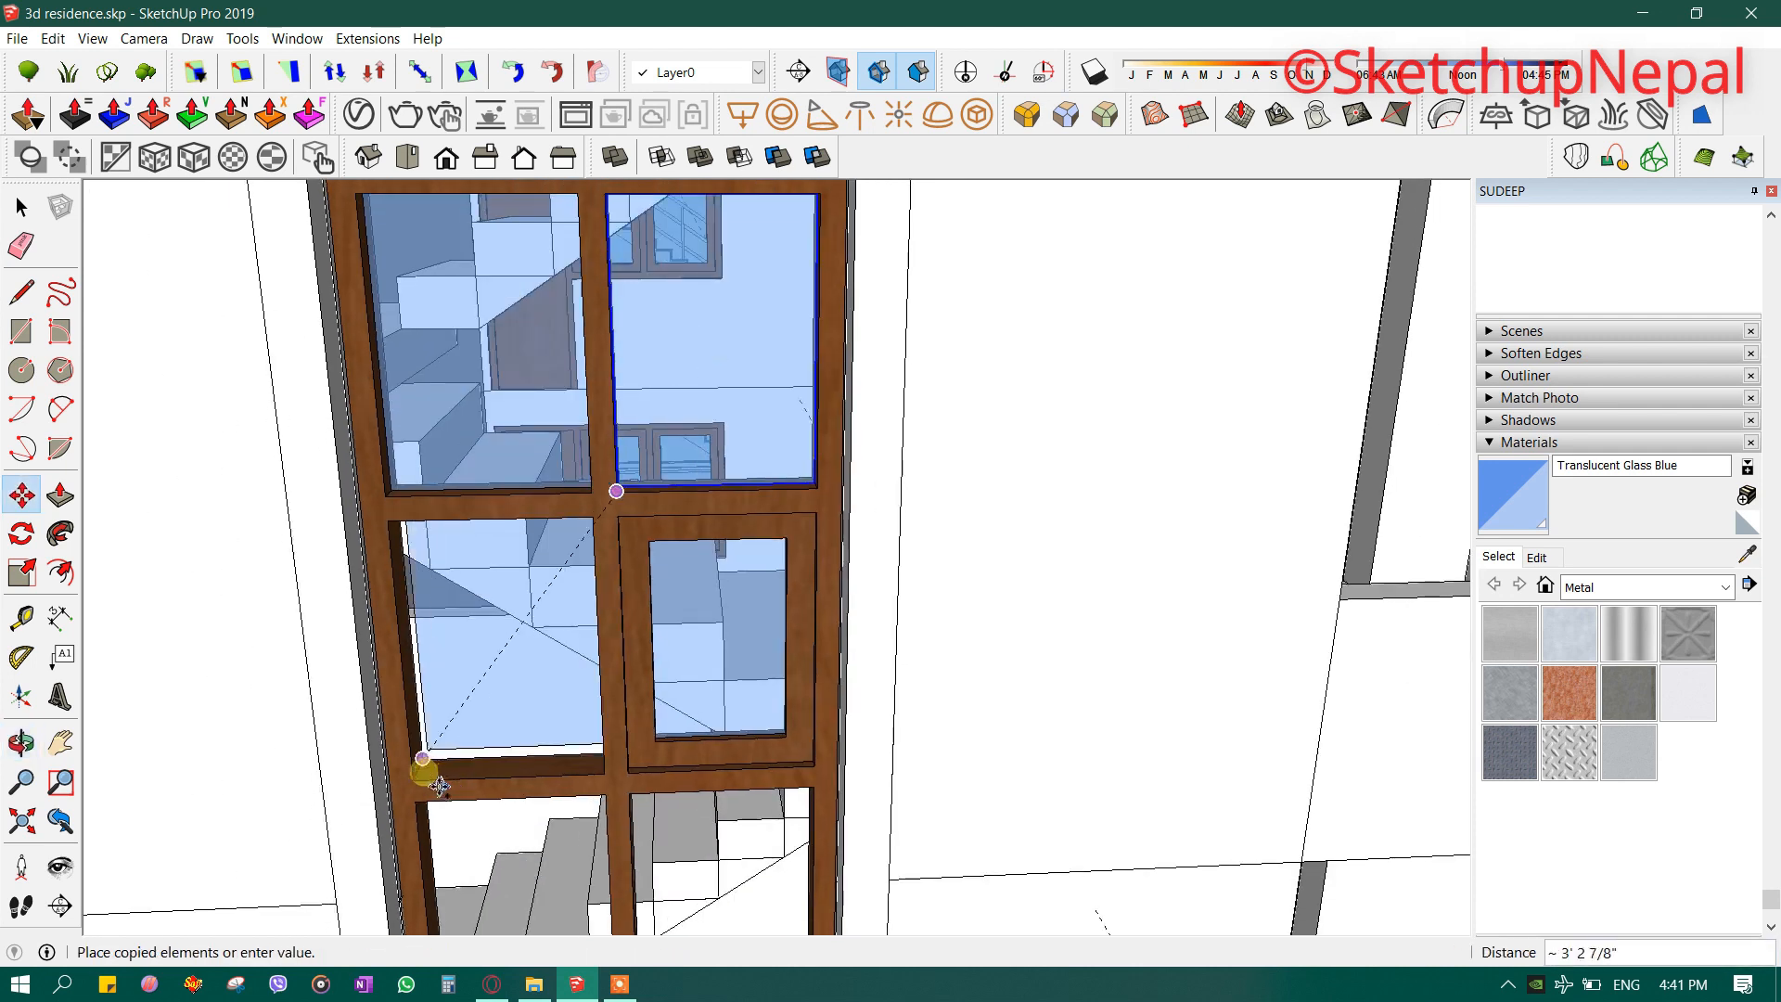
pyautogui.click(429, 789)
# - Copy the sixth-row glass pane into both openings of the seventh row
pyautogui.click(430, 790)
pyautogui.press('ctrl')
pyautogui.keyDown('shift'); pyautogui.moveTo(557, 656); pyautogui.dragTo(569, 390, button='middle'); pyautogui.keyUp('shift')
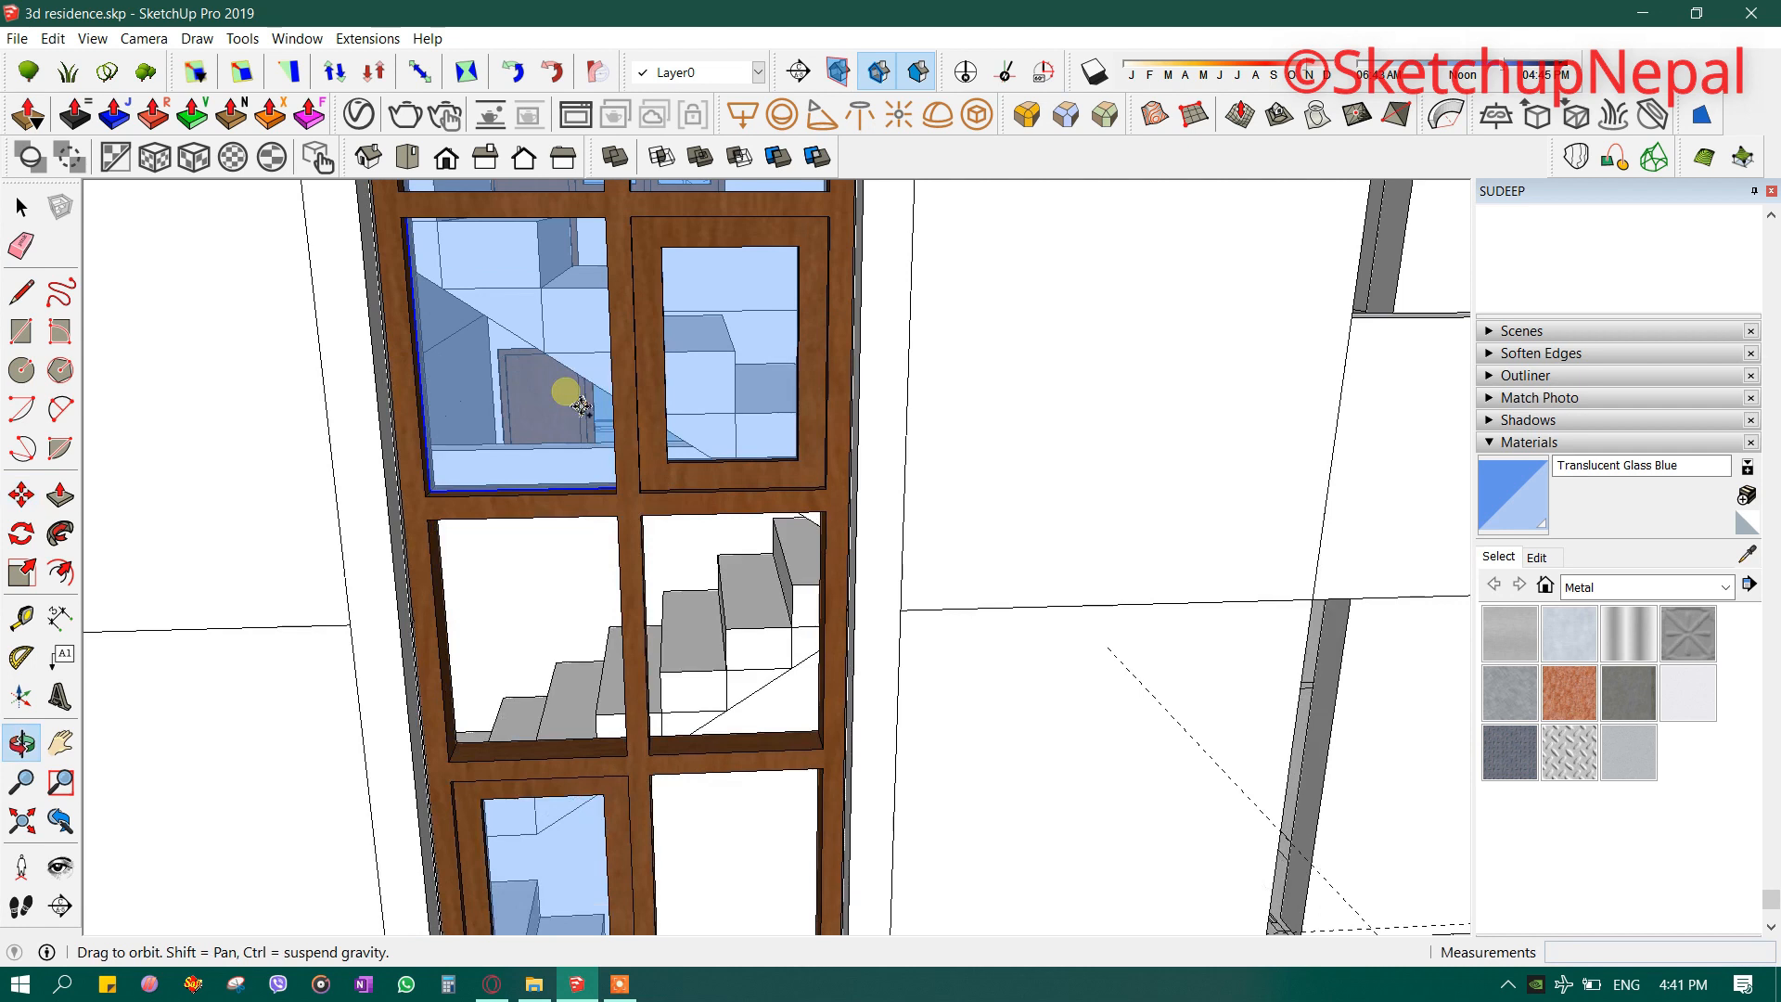
pyautogui.scroll(2, 454, 775)
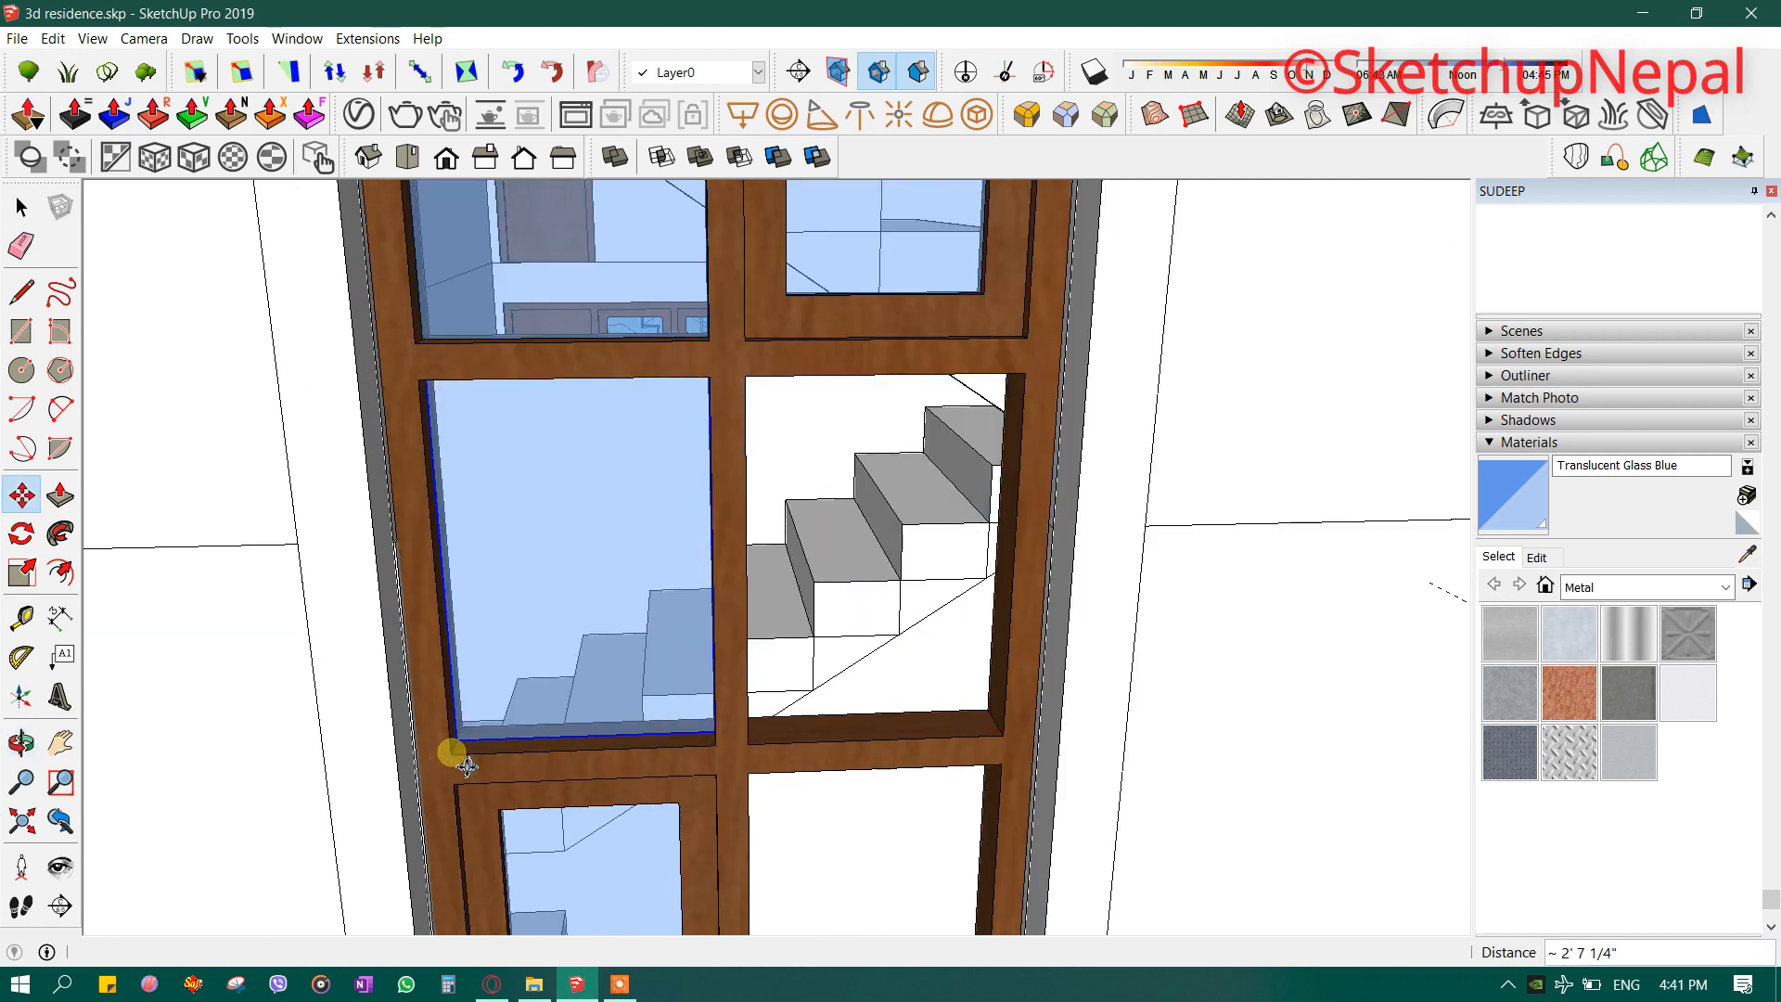
pyautogui.click(741, 750)
# - Copy the seventh-row right glass pane down into the bottom-right opening of the grid
pyautogui.moveTo(740, 750); pyautogui.dragTo(650, 656, button='middle')
pyautogui.scroll(2, 628, 732)
pyautogui.click(628, 732)
pyautogui.press('ctrl')
pyautogui.scroll(-2, 672, 731)
pyautogui.scroll(-2, 661, 673)
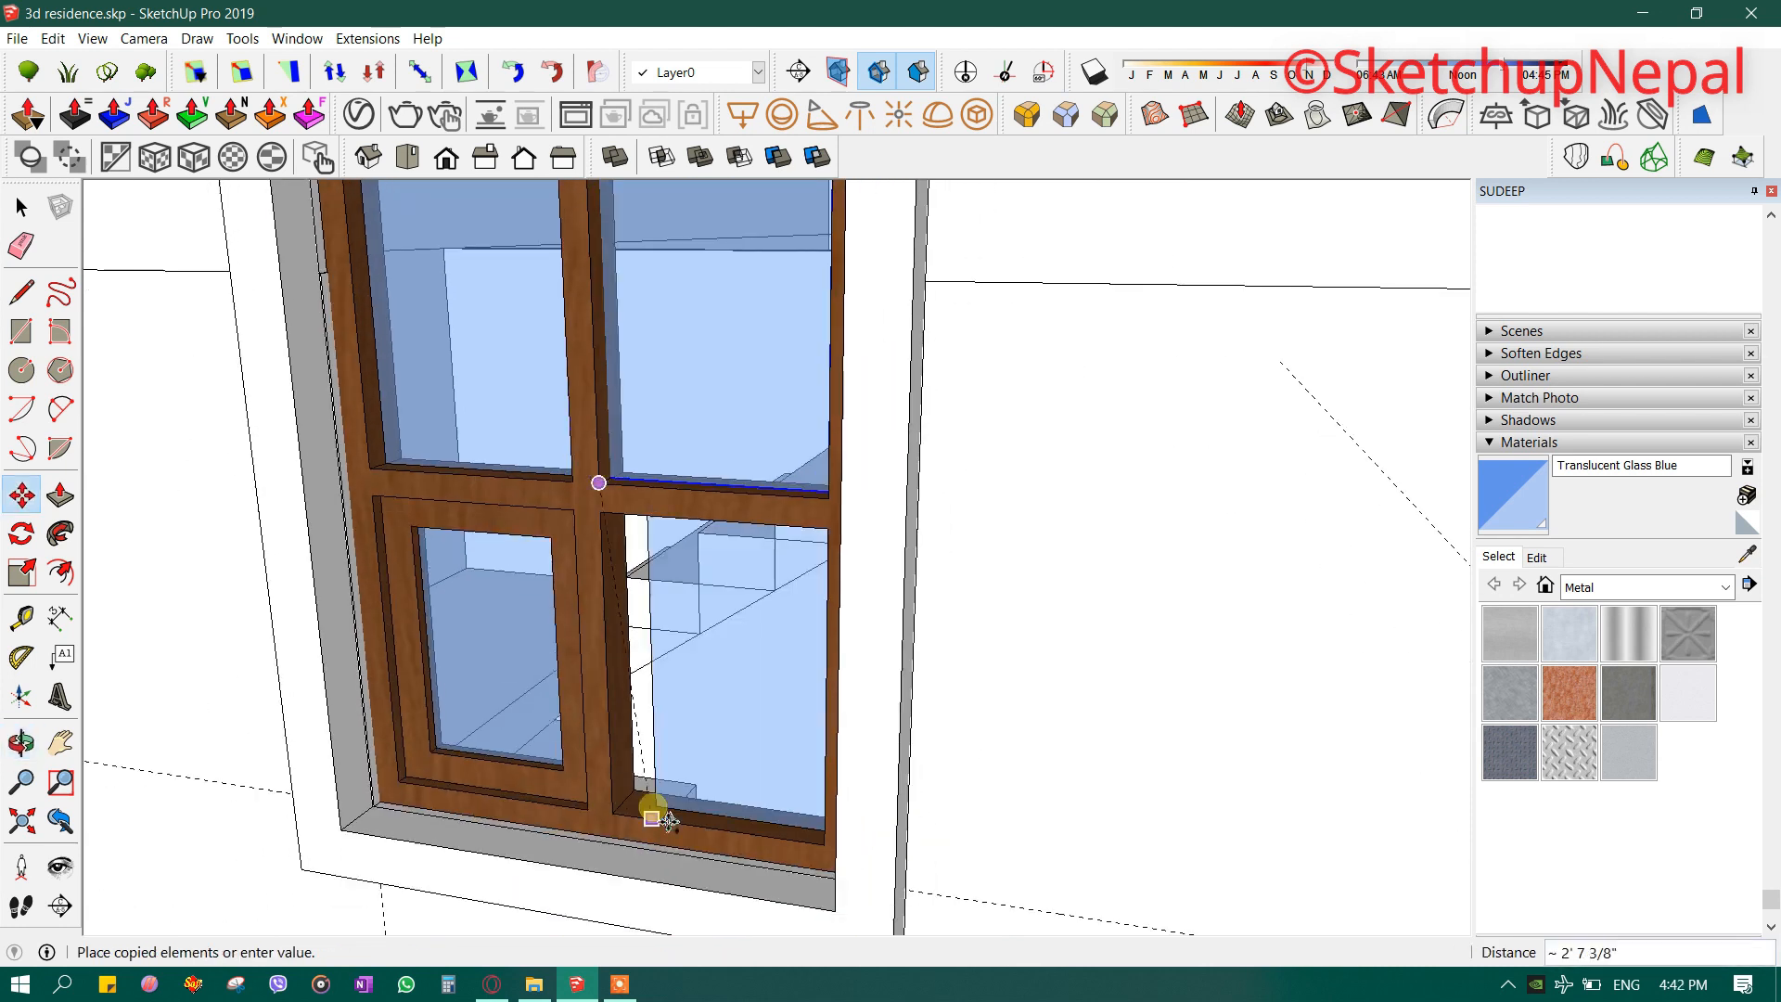
pyautogui.scroll(3, 623, 827)
pyautogui.click(601, 816)
pyautogui.scroll(-4, 492, 714)
pyautogui.moveTo(469, 560); pyautogui.dragTo(533, 802, button='middle')
pyautogui.press('space')
pyautogui.scroll(2, 422, 729)
pyautogui.keyDown('shift'); pyautogui.click(407, 654); pyautogui.keyUp('shift')
pyautogui.scroll(-2, 512, 630)
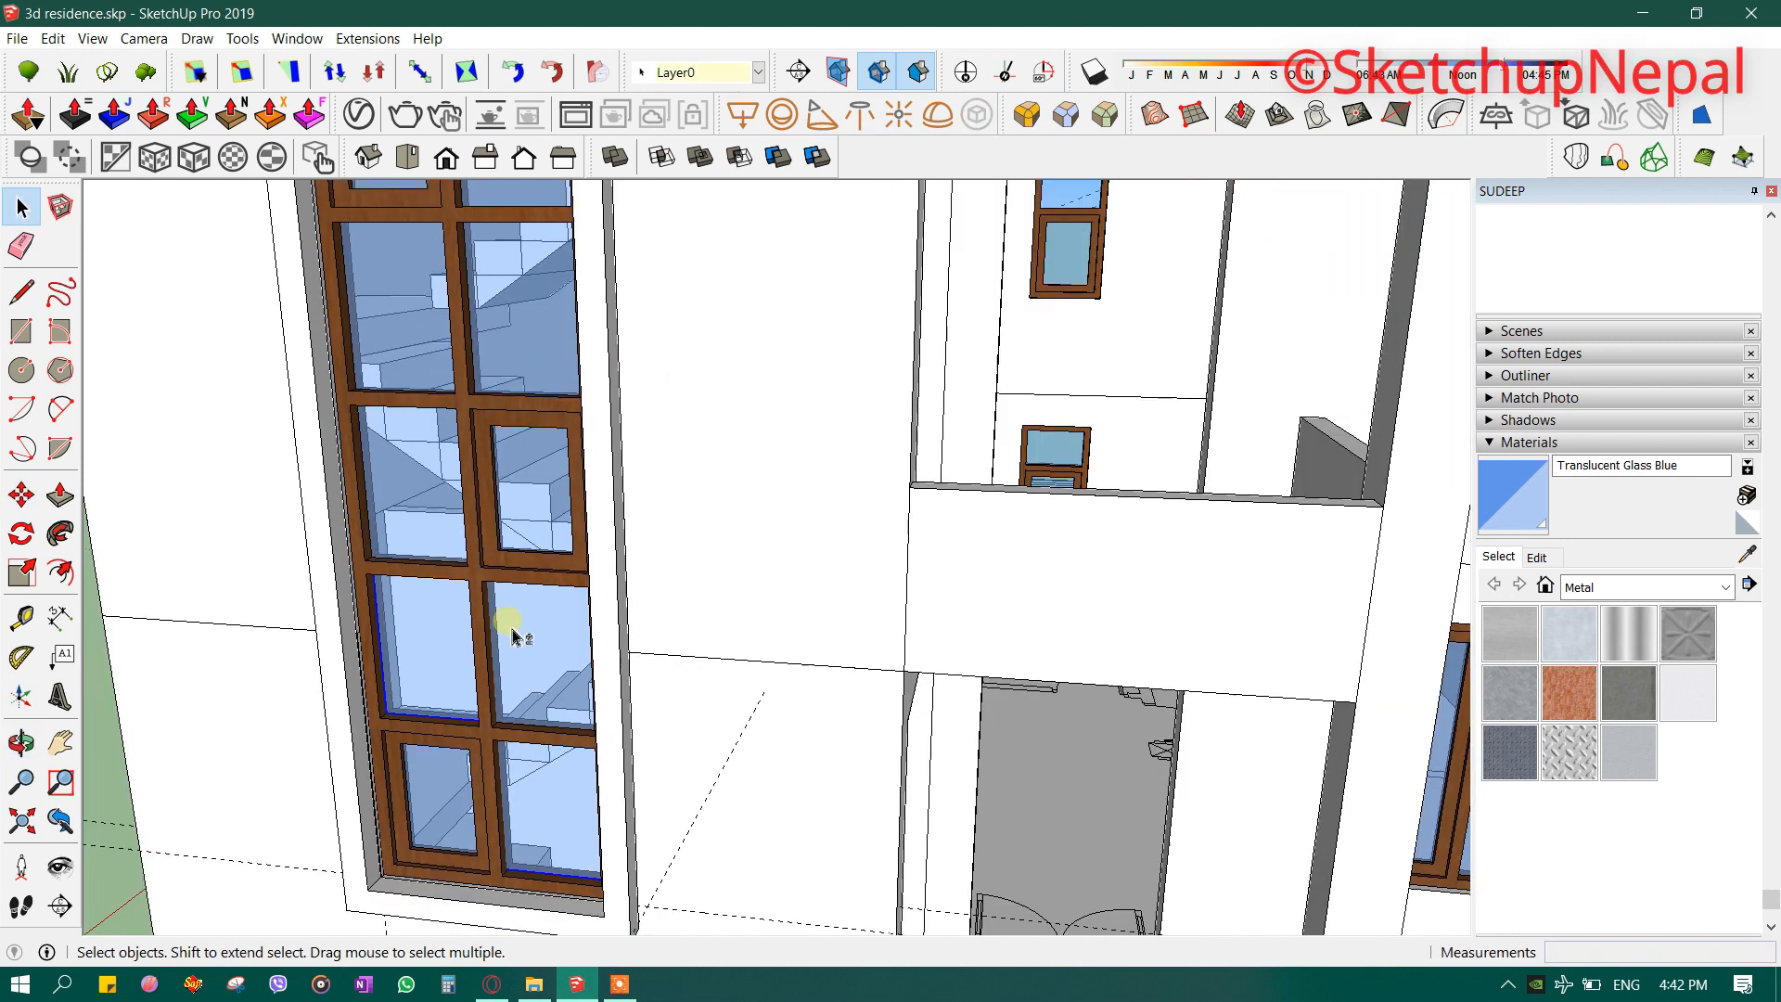
pyautogui.moveTo(416, 477); pyautogui.dragTo(541, 593, button='middle')
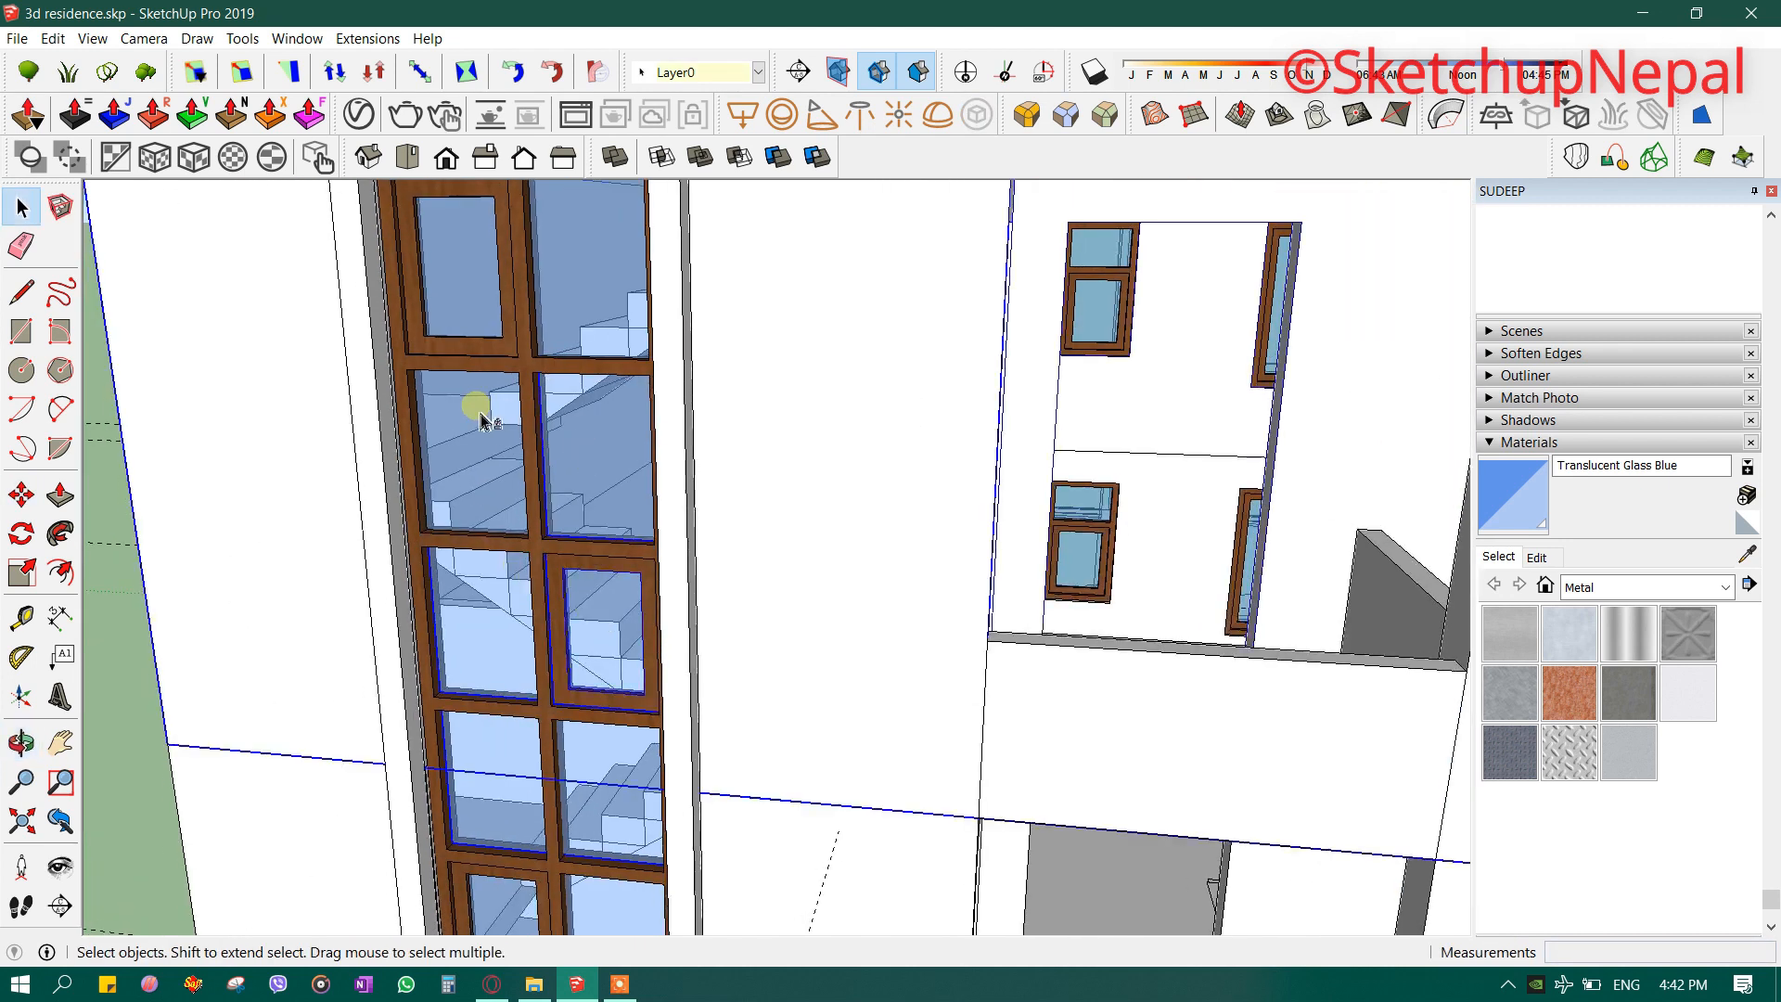
pyautogui.scroll(-8, 481, 419)
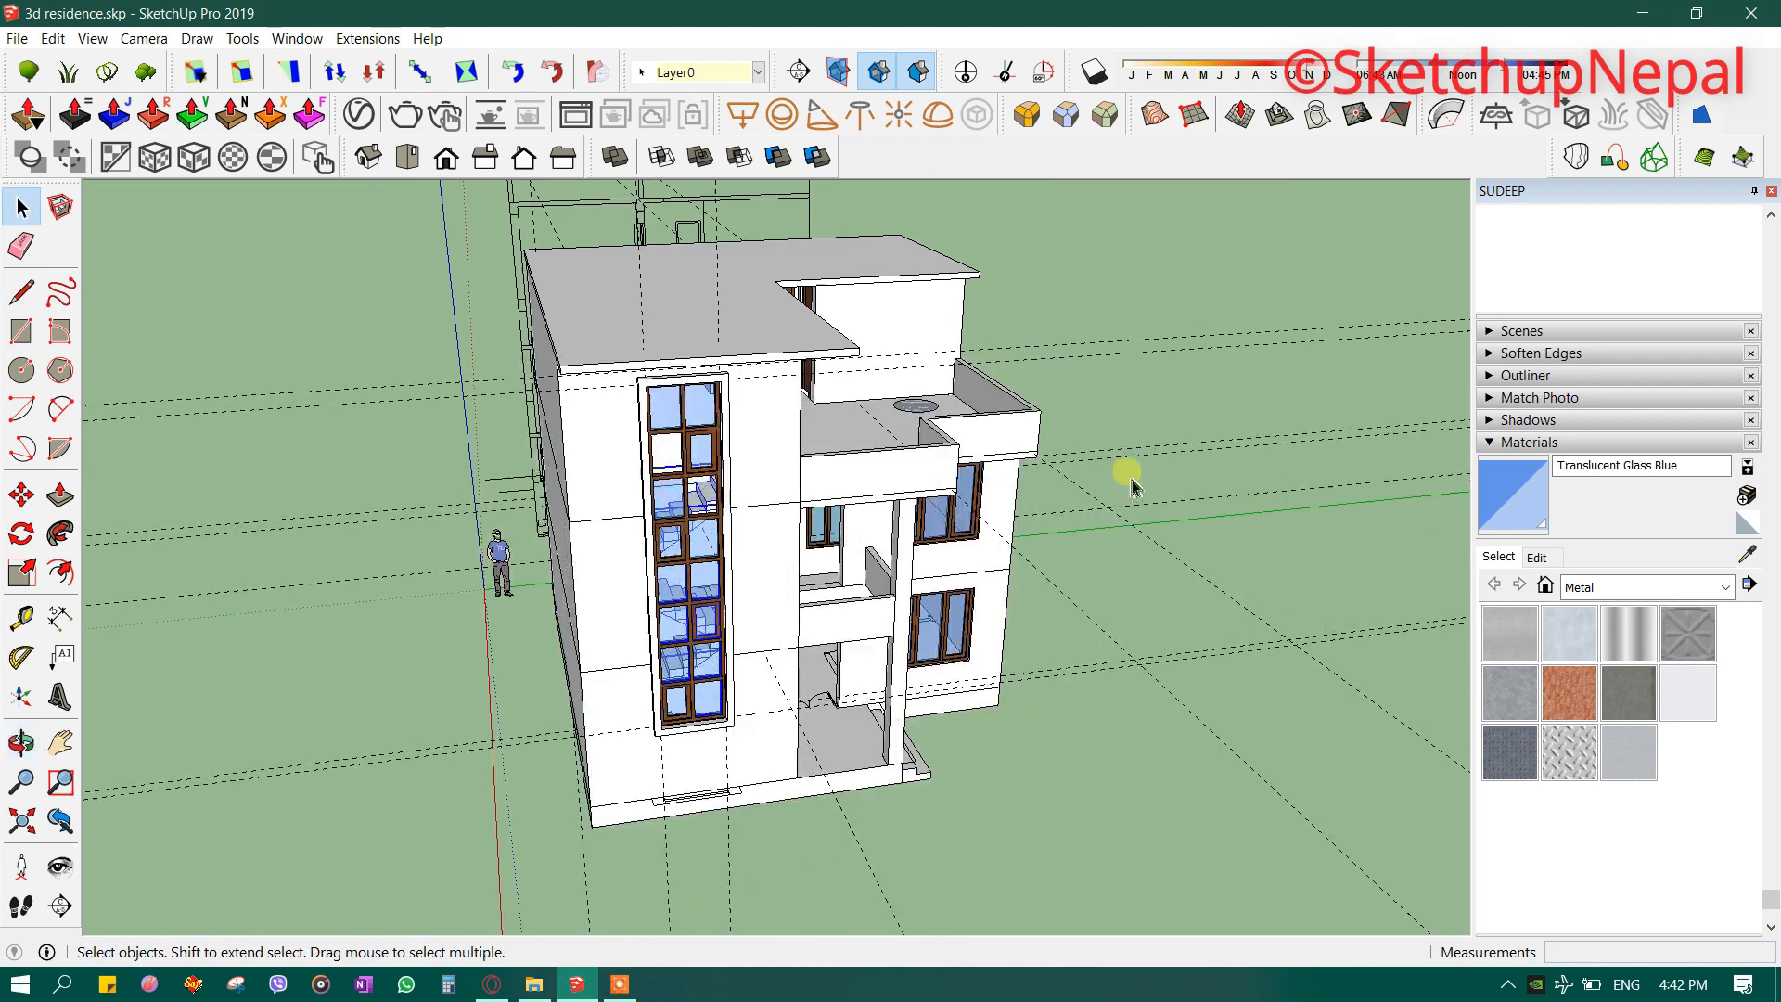
pyautogui.click(1133, 486)
# - Copy the top-left glass pane into the empty second-row opening of the left column
pyautogui.scroll(1, 812, 454)
pyautogui.scroll(8, 665, 394)
pyautogui.moveTo(666, 395); pyautogui.dragTo(670, 346, button='middle')
pyautogui.keyDown('shift'); pyautogui.moveTo(685, 461); pyautogui.dragTo(487, 557, button='middle'); pyautogui.keyUp('shift')
pyautogui.moveTo(239, 567); pyautogui.dragTo(409, 541, button='middle')
pyautogui.scroll(3, 538, 577)
pyautogui.scroll(-2, 531, 573)
pyautogui.press('r')
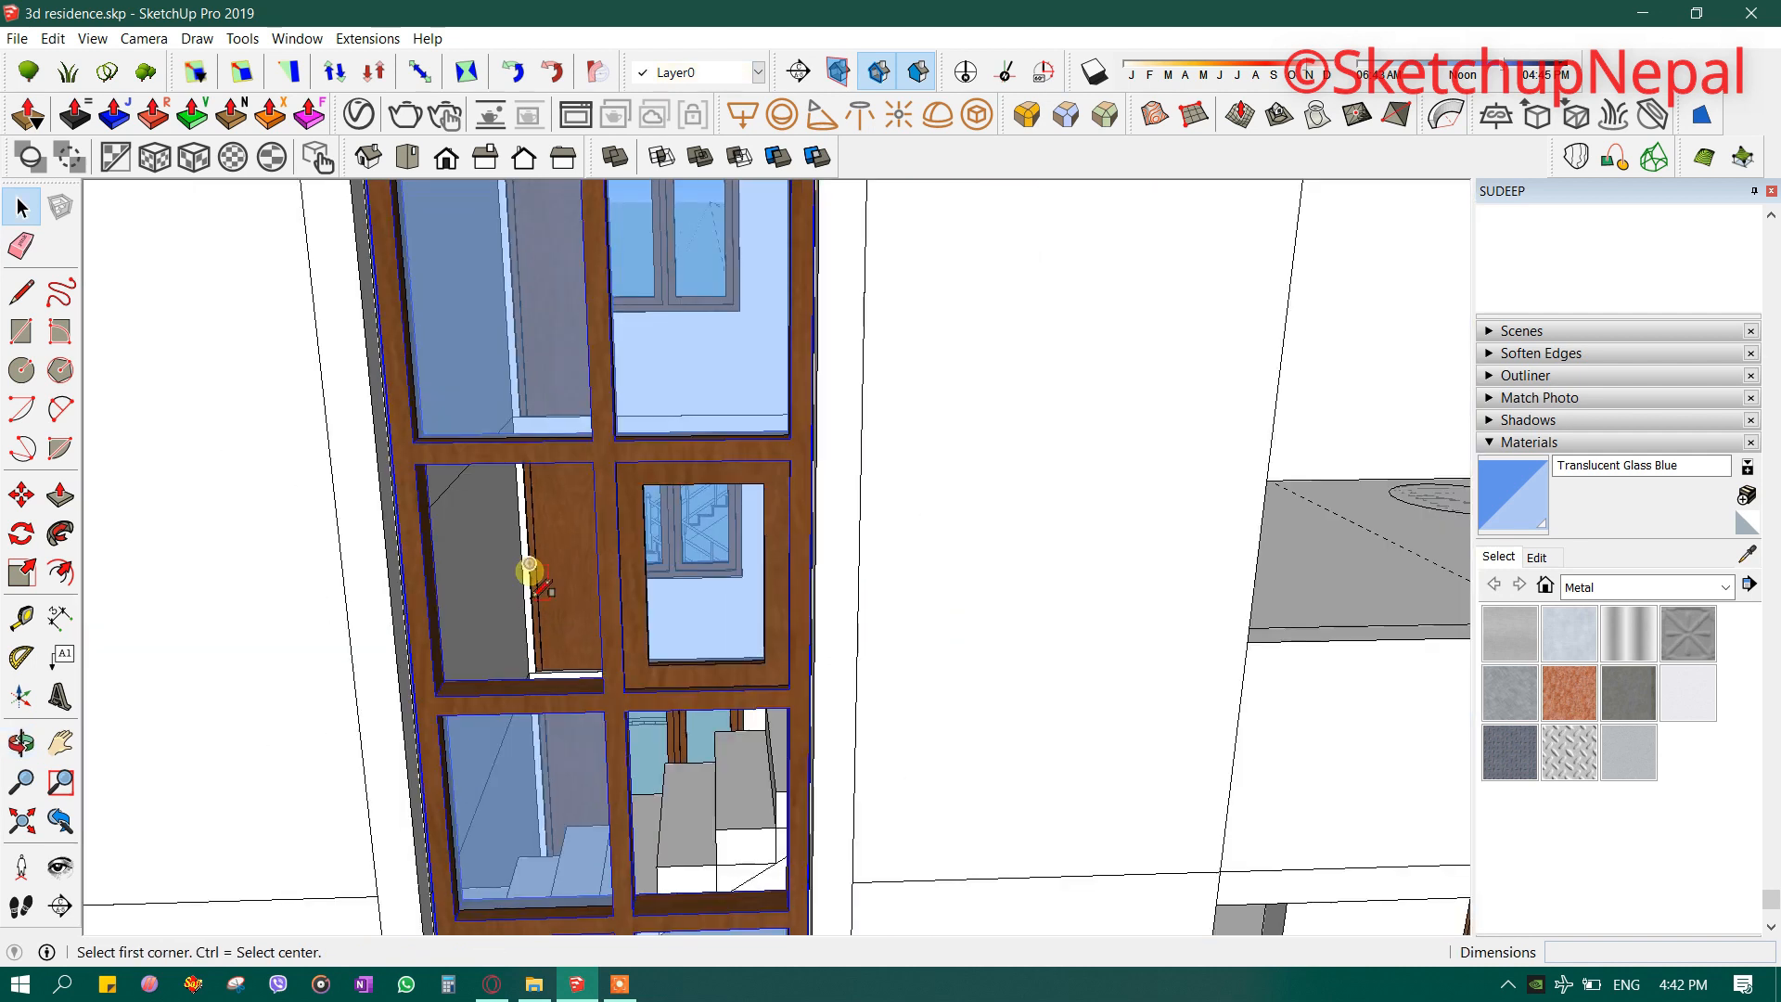
pyautogui.click(415, 442)
pyautogui.press('ctrl')
pyautogui.click(450, 708)
pyautogui.scroll(-2, 450, 708)
# - Select the sashes and glass panes down the stairwell window grid, group them and open the group for editing
pyautogui.press('space')
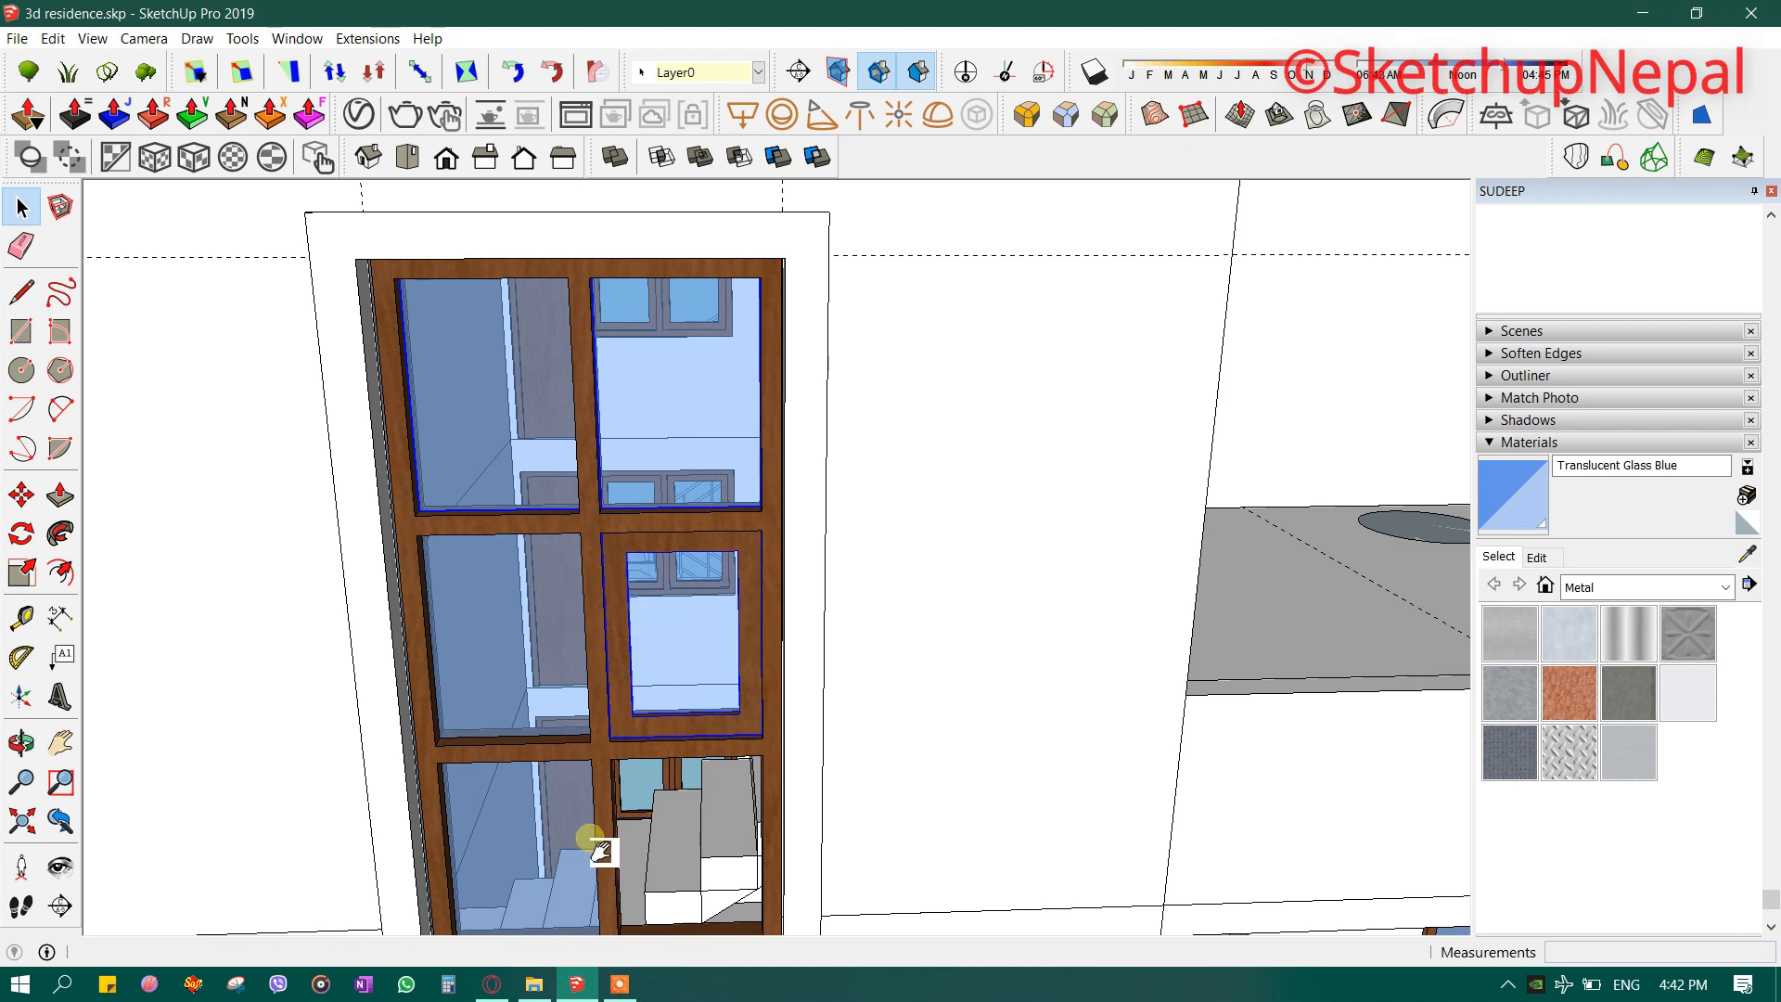
pyautogui.moveTo(603, 863); pyautogui.dragTo(597, 640, button='middle')
pyautogui.moveTo(680, 738); pyautogui.dragTo(654, 573, button='middle')
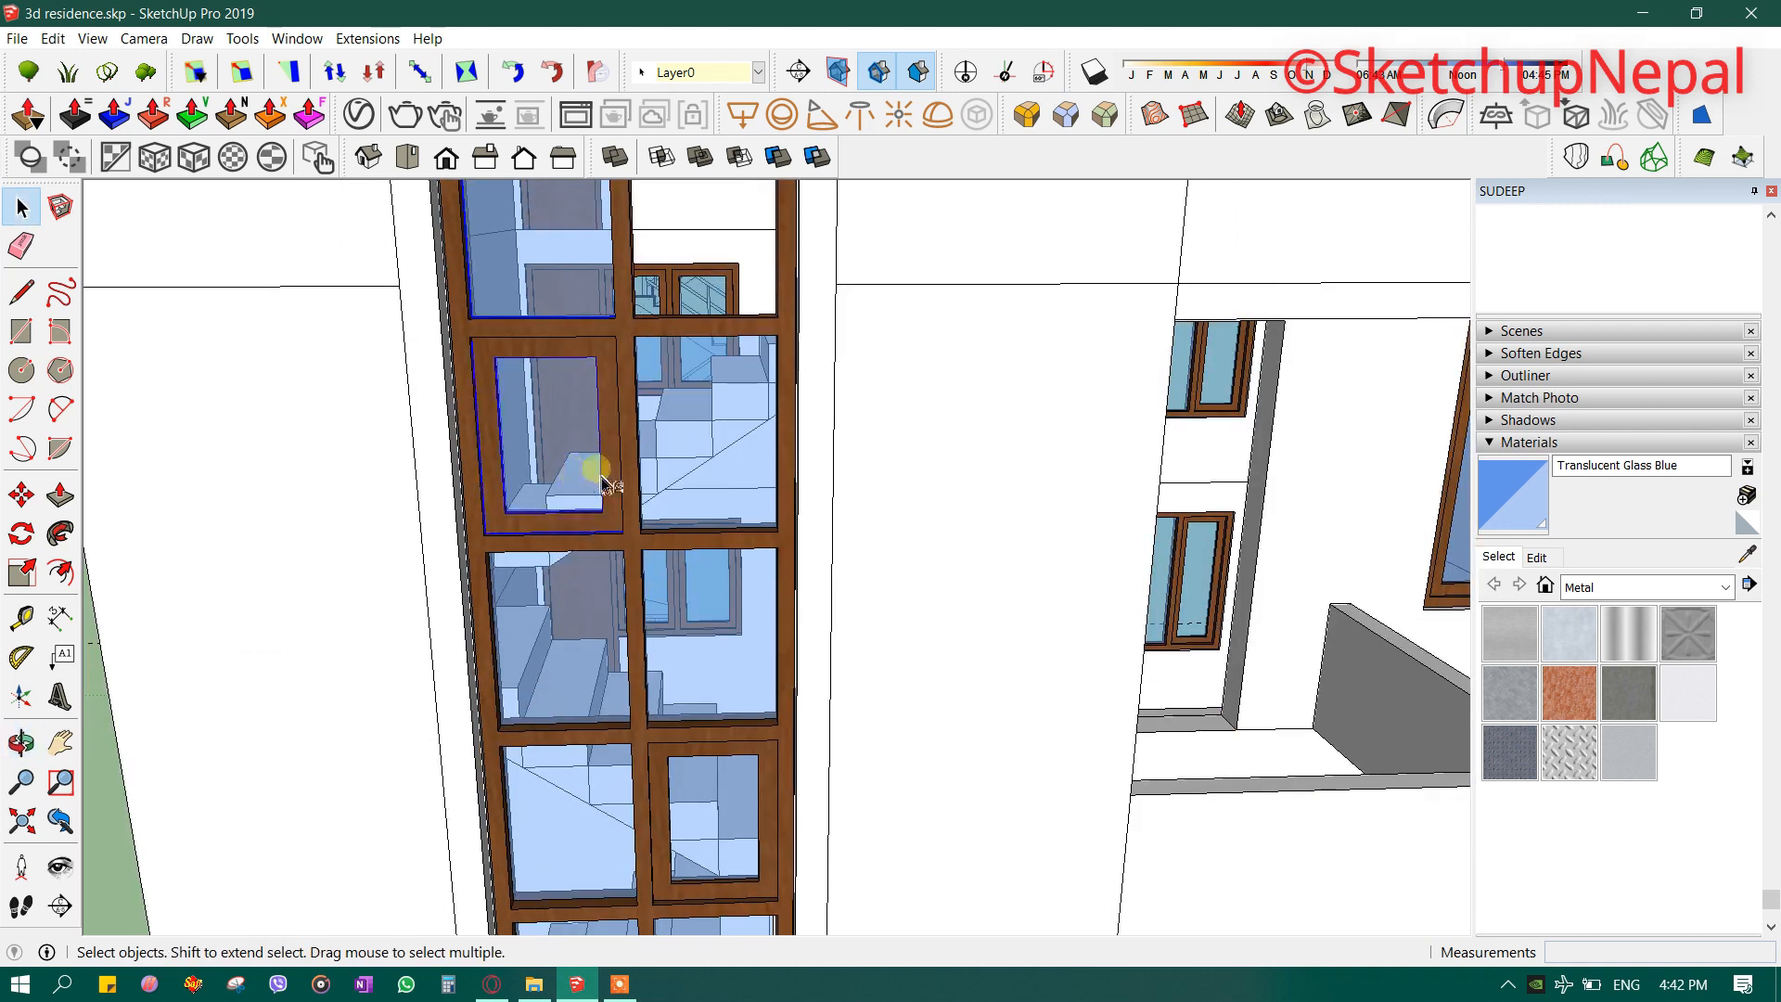
pyautogui.moveTo(701, 813); pyautogui.dragTo(702, 760, button='middle')
pyautogui.moveTo(608, 805); pyautogui.dragTo(610, 700, button='middle')
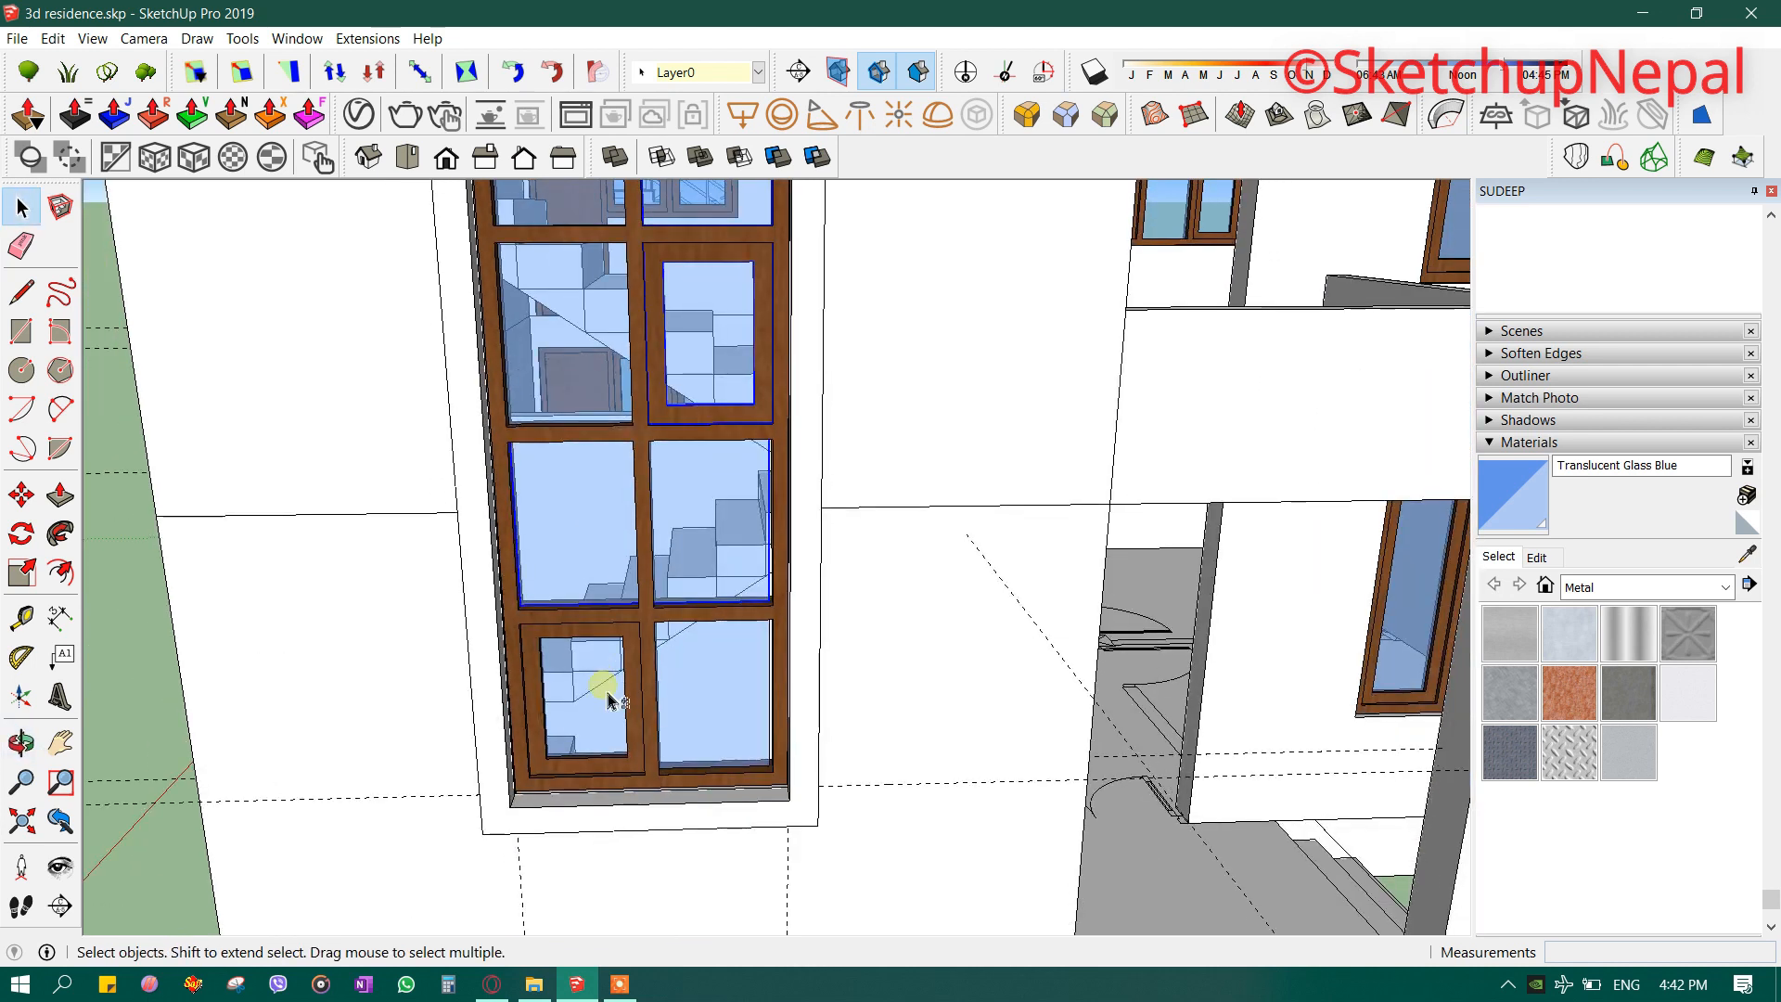
pyautogui.scroll(8, 729, 710)
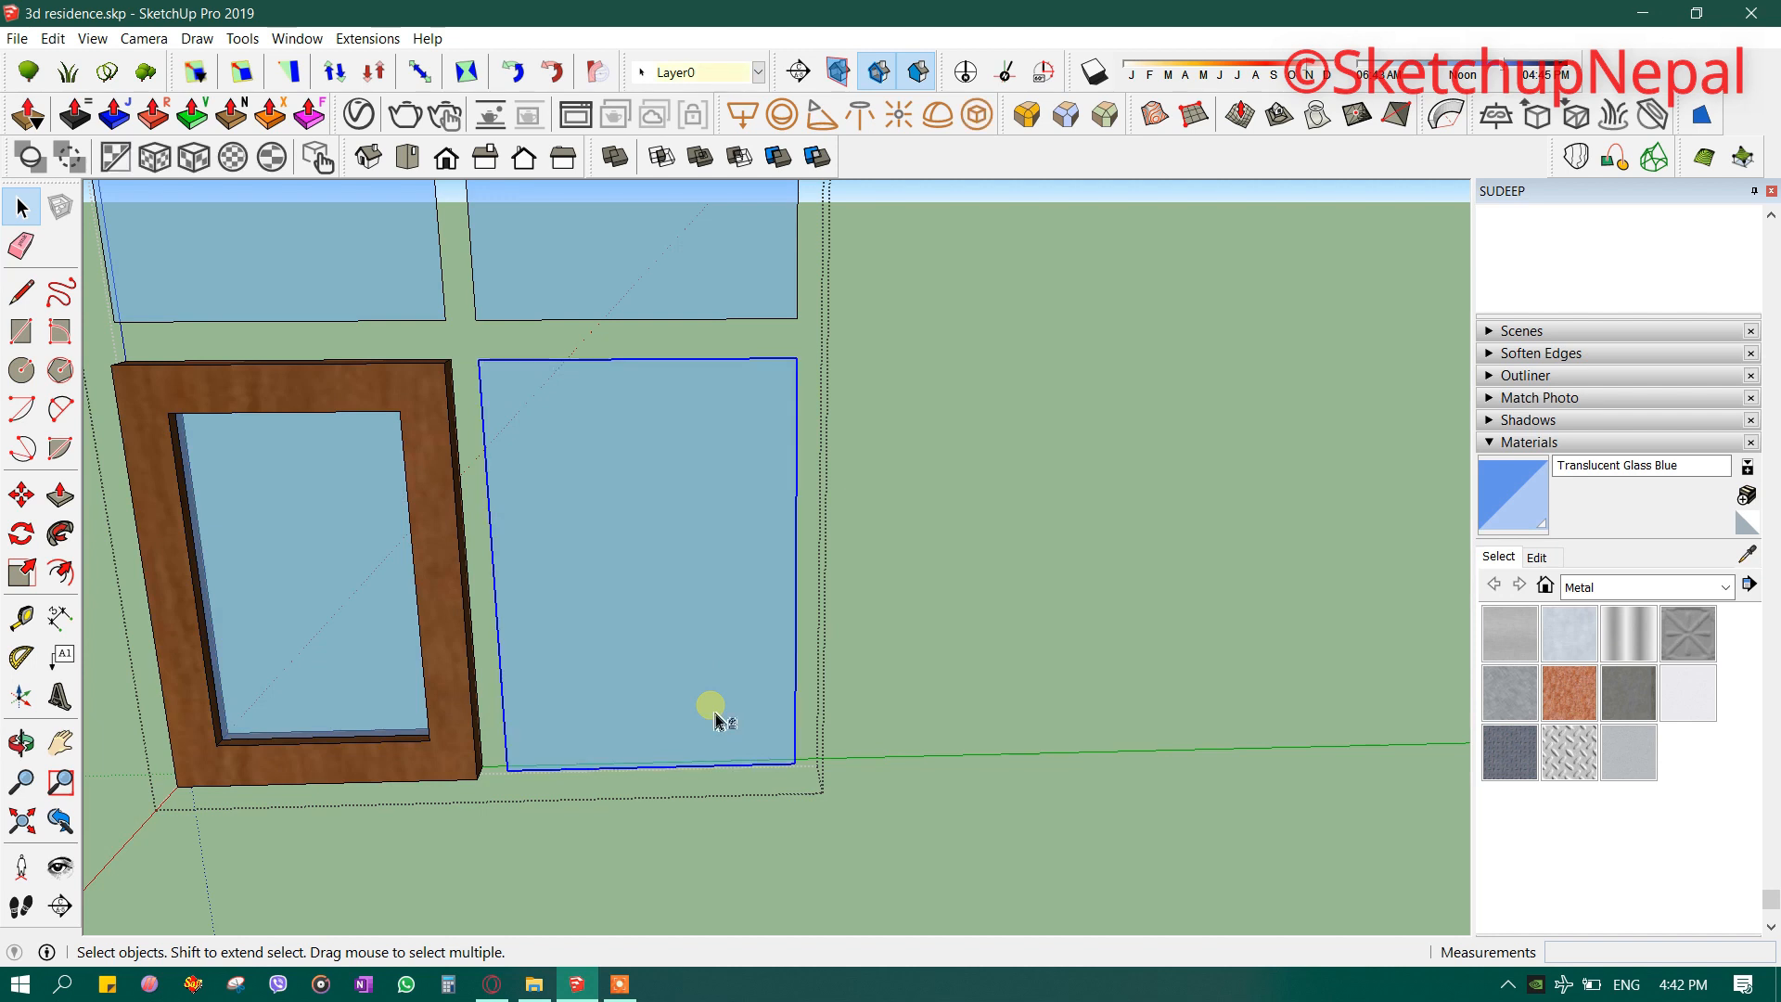
# - Move the bottom-right glass pane so that its corner aligns with the frame opening
pyautogui.scroll(6, 715, 719)
pyautogui.press('m')
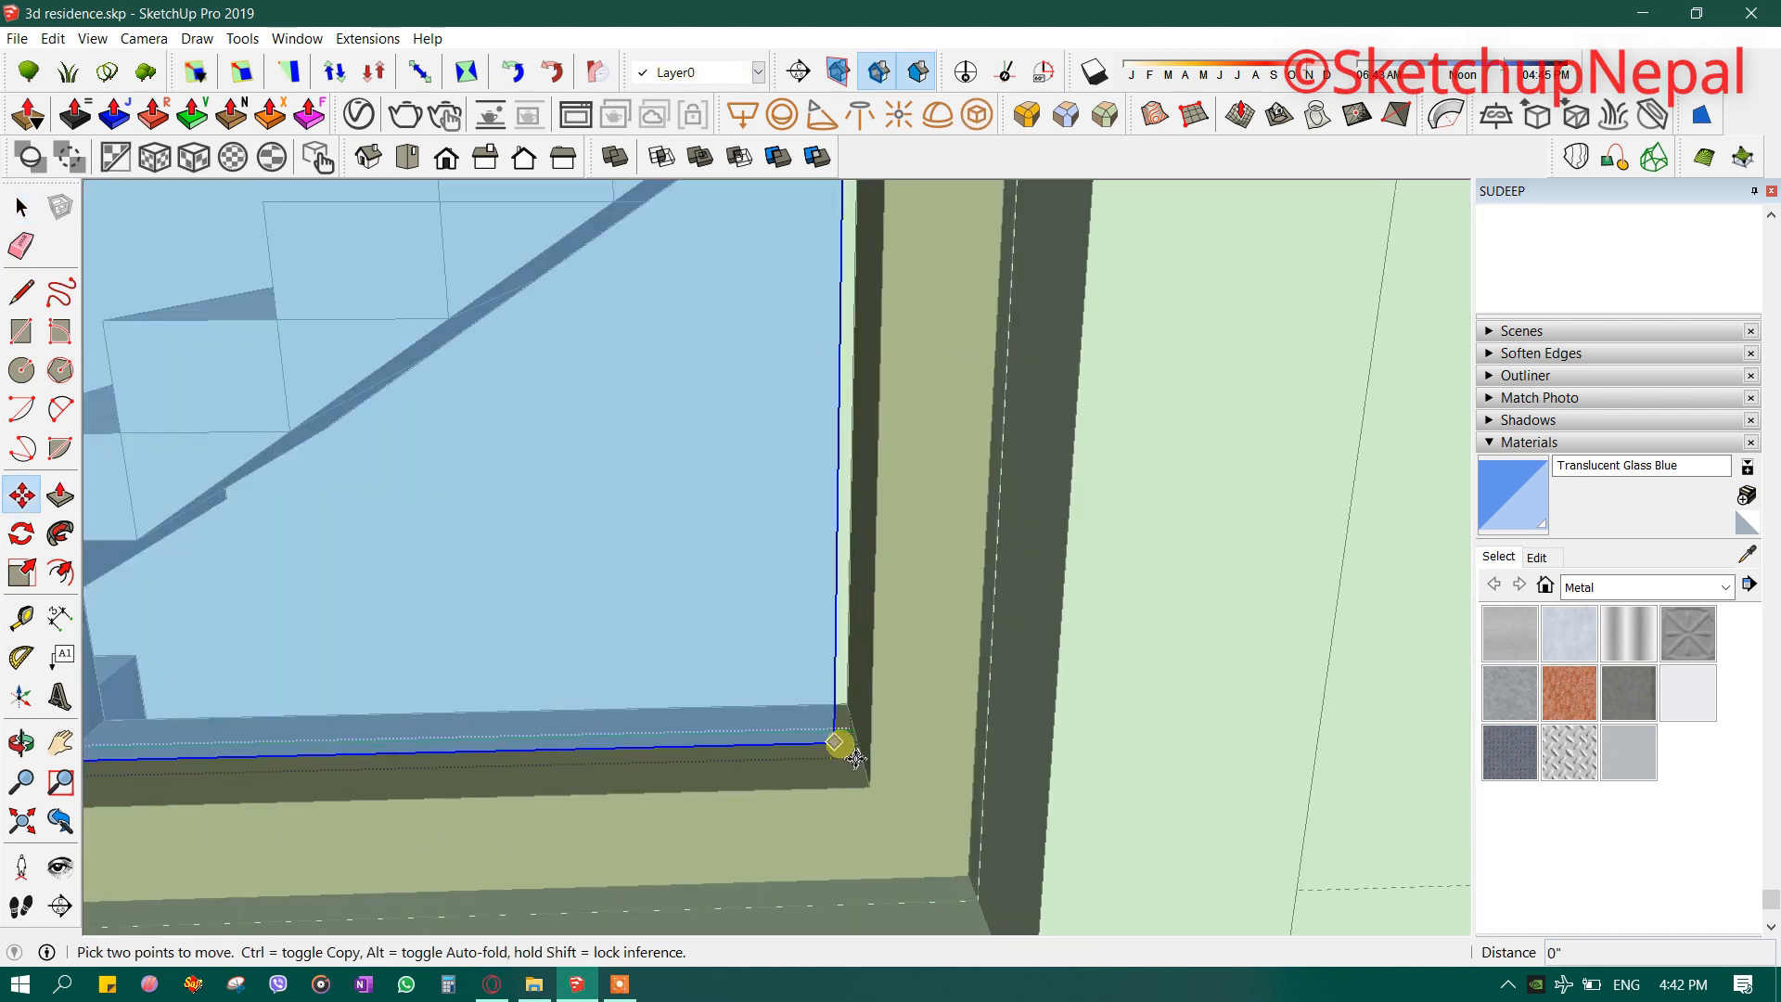
pyautogui.scroll(-6, 856, 744)
pyautogui.scroll(5, 557, 649)
# - Move the seventh-row right glass pane about 3/8" to align its corner with the frame opening
pyautogui.press('space')
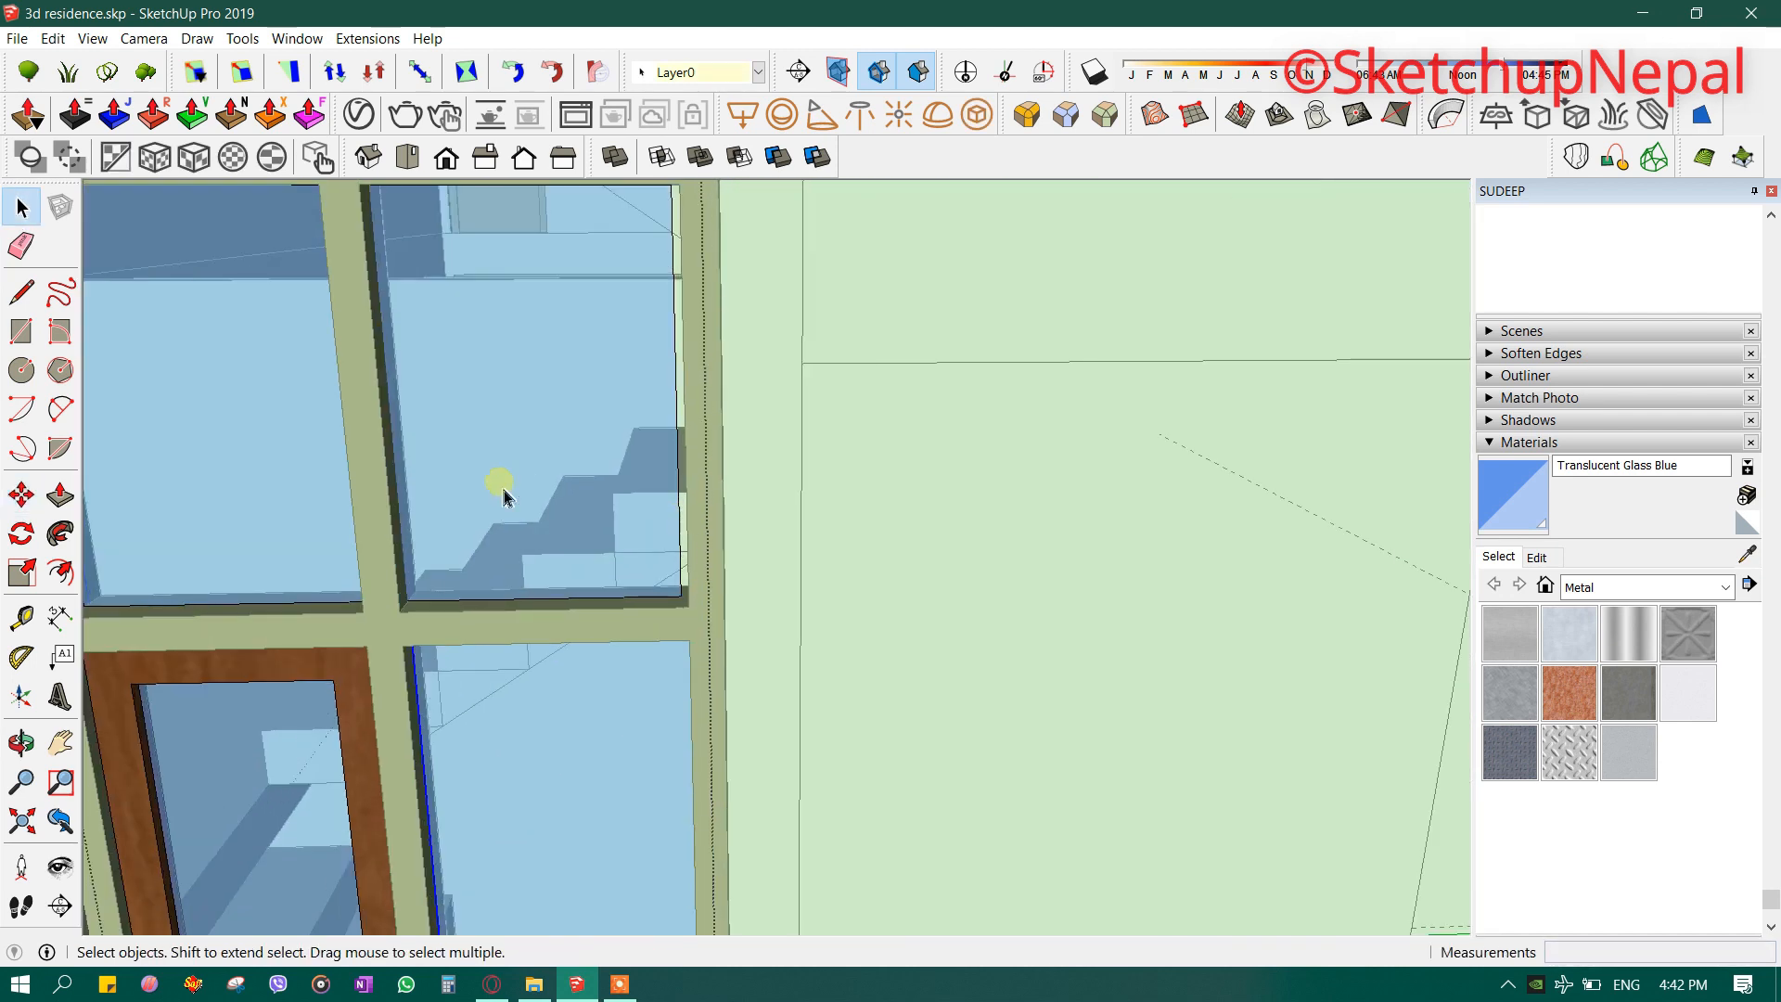
pyautogui.scroll(5, 585, 576)
pyautogui.press('m')
pyautogui.click(906, 659)
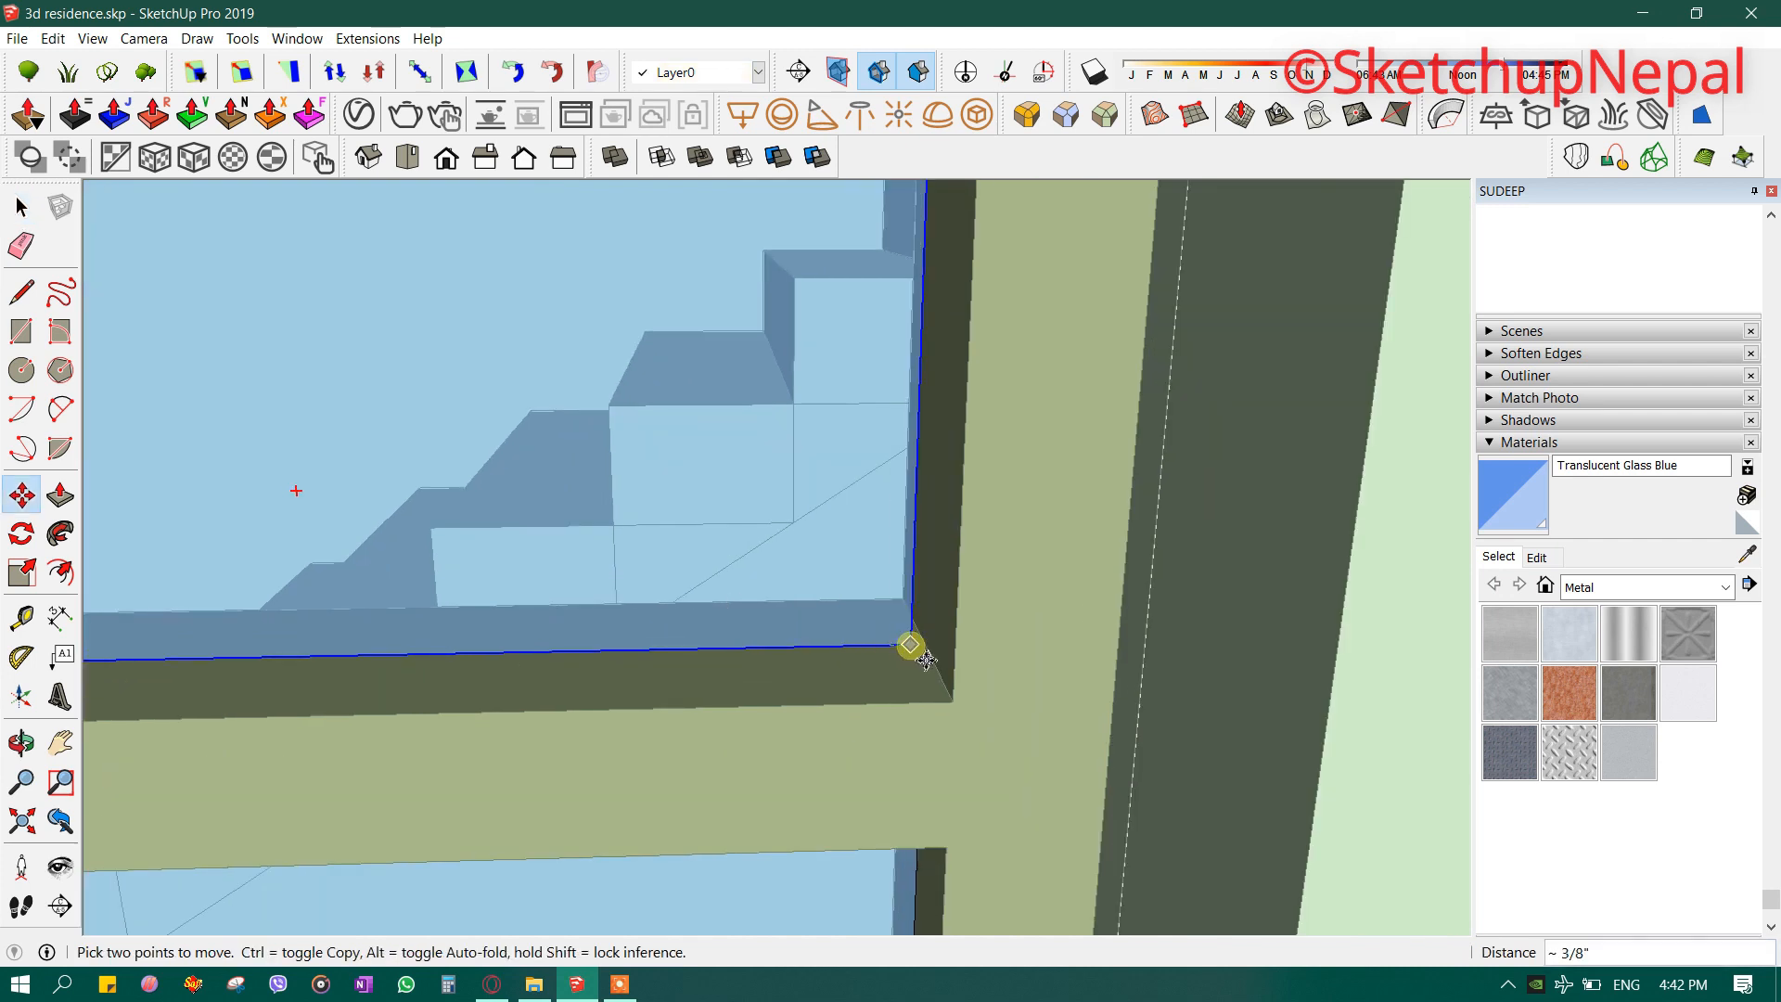
# - Set the glass pane's lower-right corner on the corner of the frame opening and exit the pane's group
pyautogui.click(924, 645)
pyautogui.scroll(-8, 761, 784)
pyautogui.keyDown('shift'); pyautogui.moveTo(603, 510); pyautogui.dragTo(644, 811, button='middle'); pyautogui.keyUp('shift')
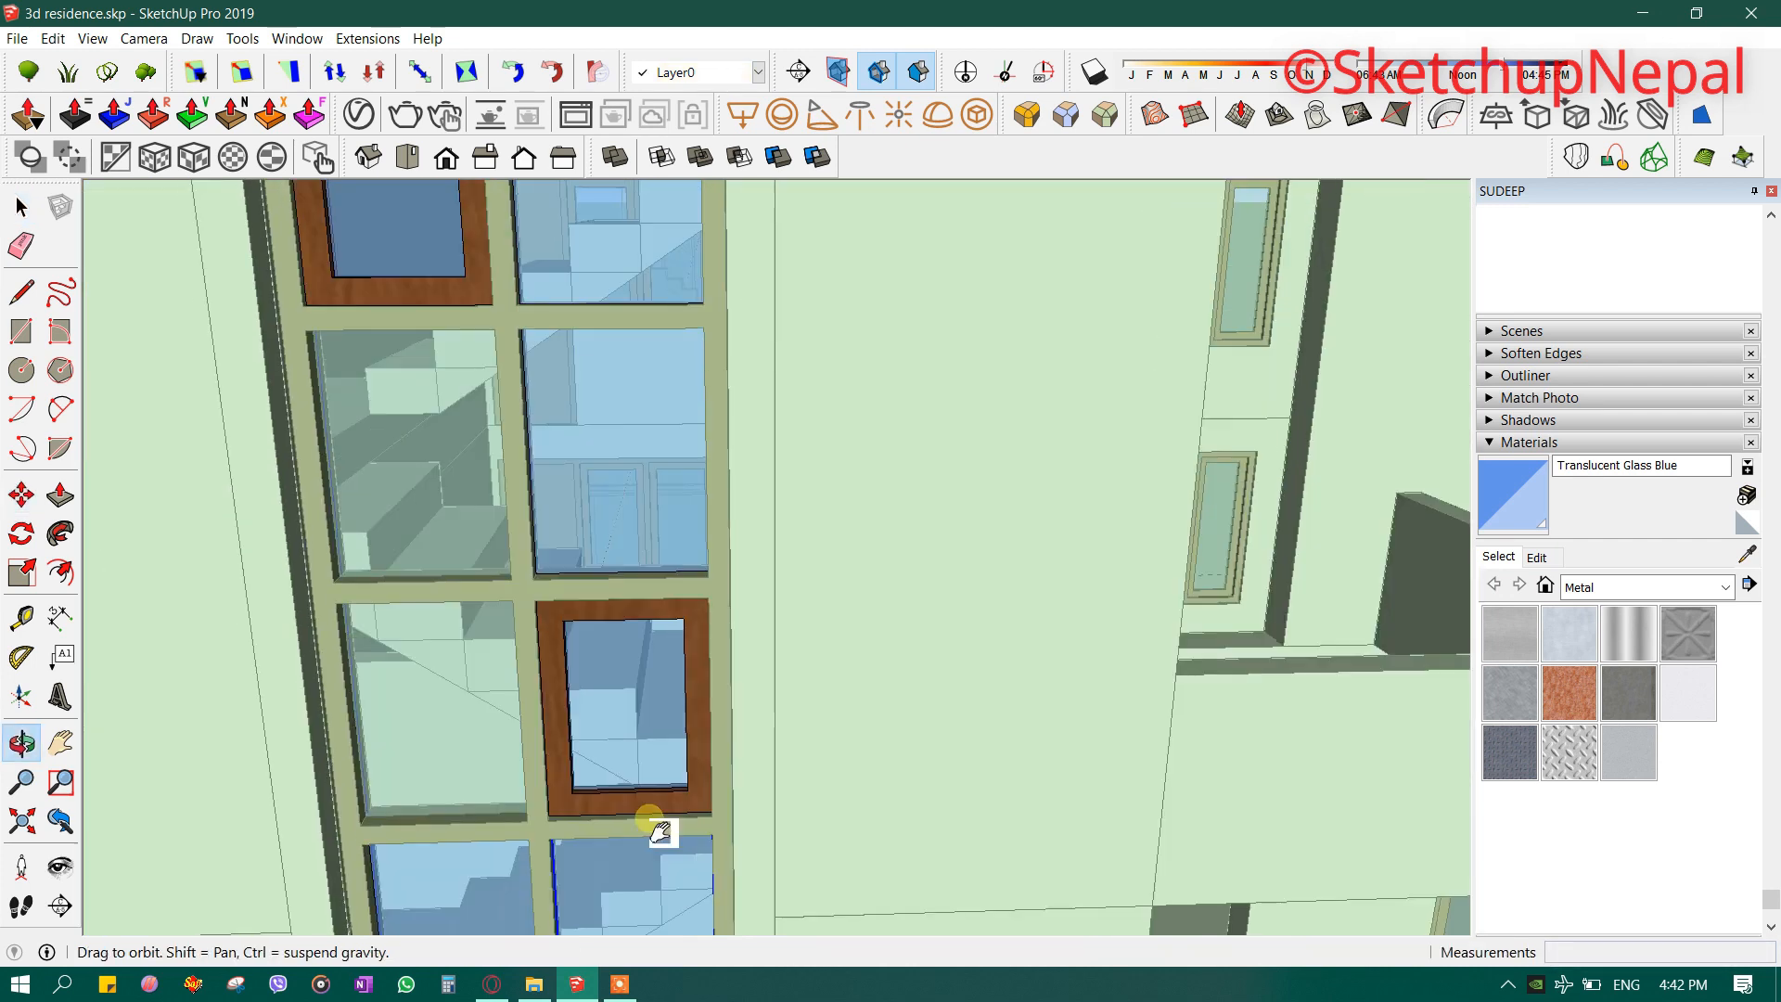
pyautogui.keyDown('shift'); pyautogui.moveTo(677, 510); pyautogui.dragTo(722, 833, button='middle'); pyautogui.keyUp('shift')
pyautogui.press('space')
pyautogui.press('Escape')
# - Copy the left-column glass pane 1' 10 3/4" across into the empty opening beside it in the stairwell window grid
pyautogui.scroll(-5, 640, 429)
pyautogui.keyDown('shift'); pyautogui.moveTo(640, 429); pyautogui.dragTo(586, 642, button='middle'); pyautogui.keyUp('shift')
pyautogui.scroll(4, 638, 534)
pyautogui.doubleClick(620, 616)
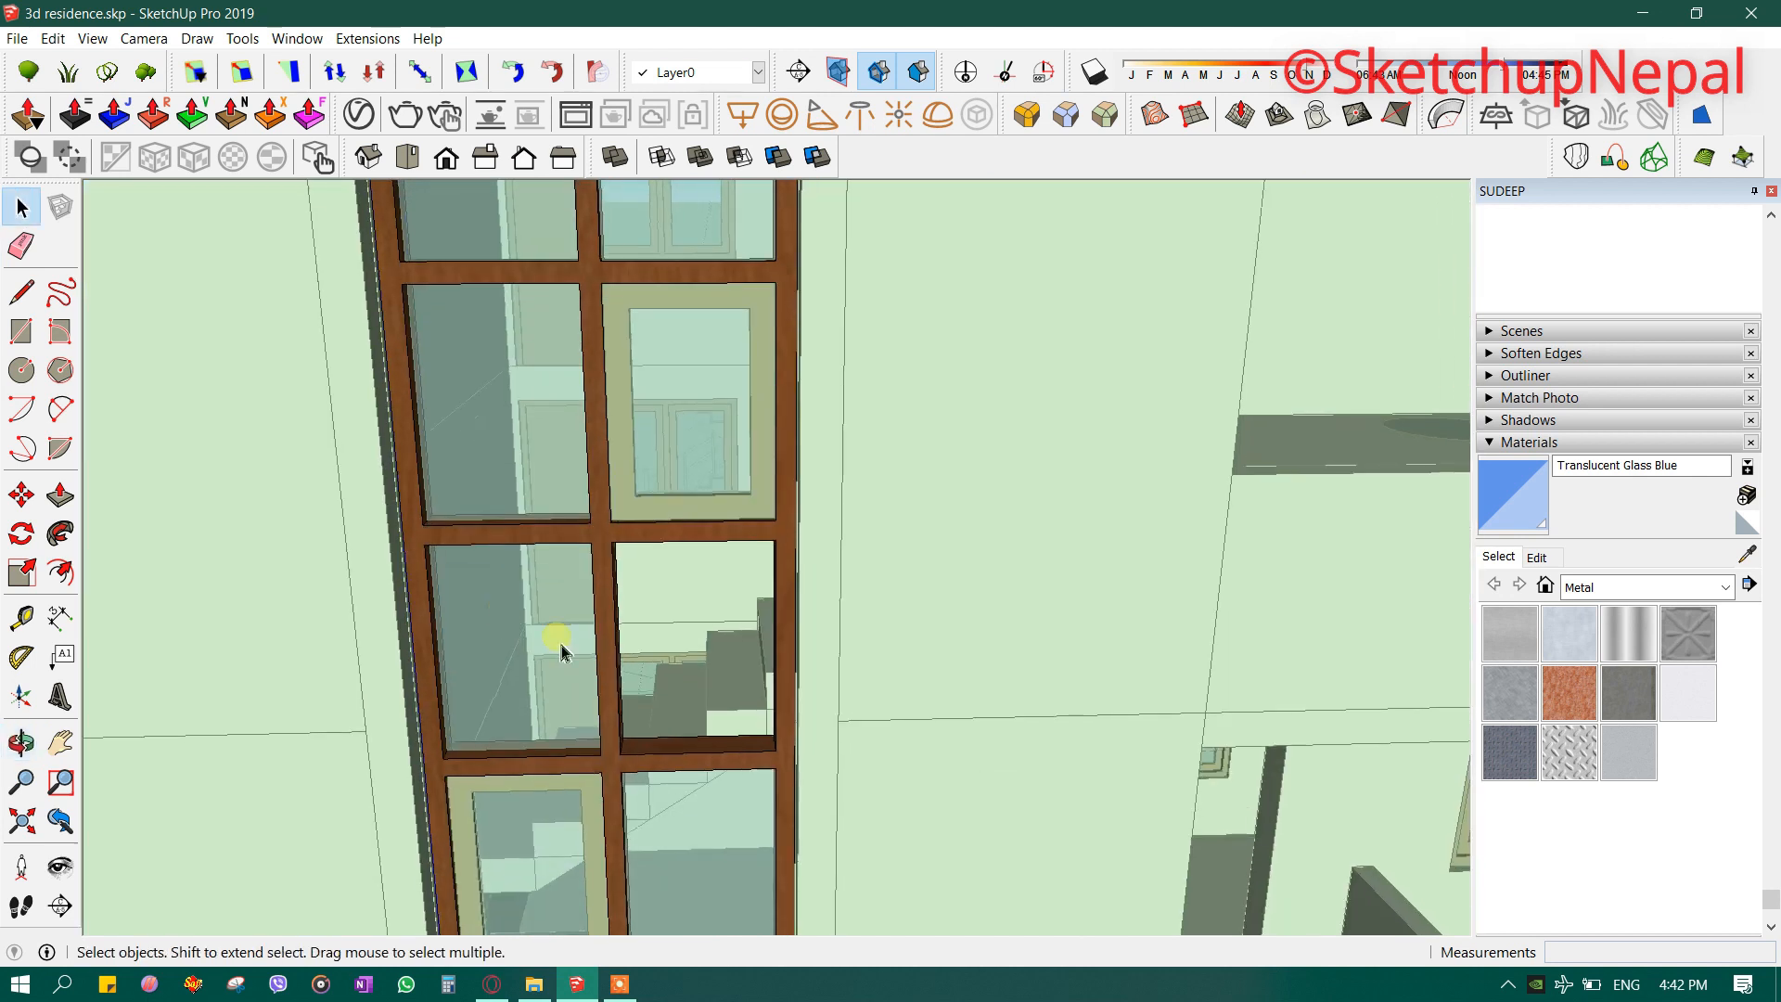
pyautogui.scroll(3, 562, 648)
pyautogui.doubleClick(564, 648)
pyautogui.press('m')
pyautogui.scroll(2, 567, 705)
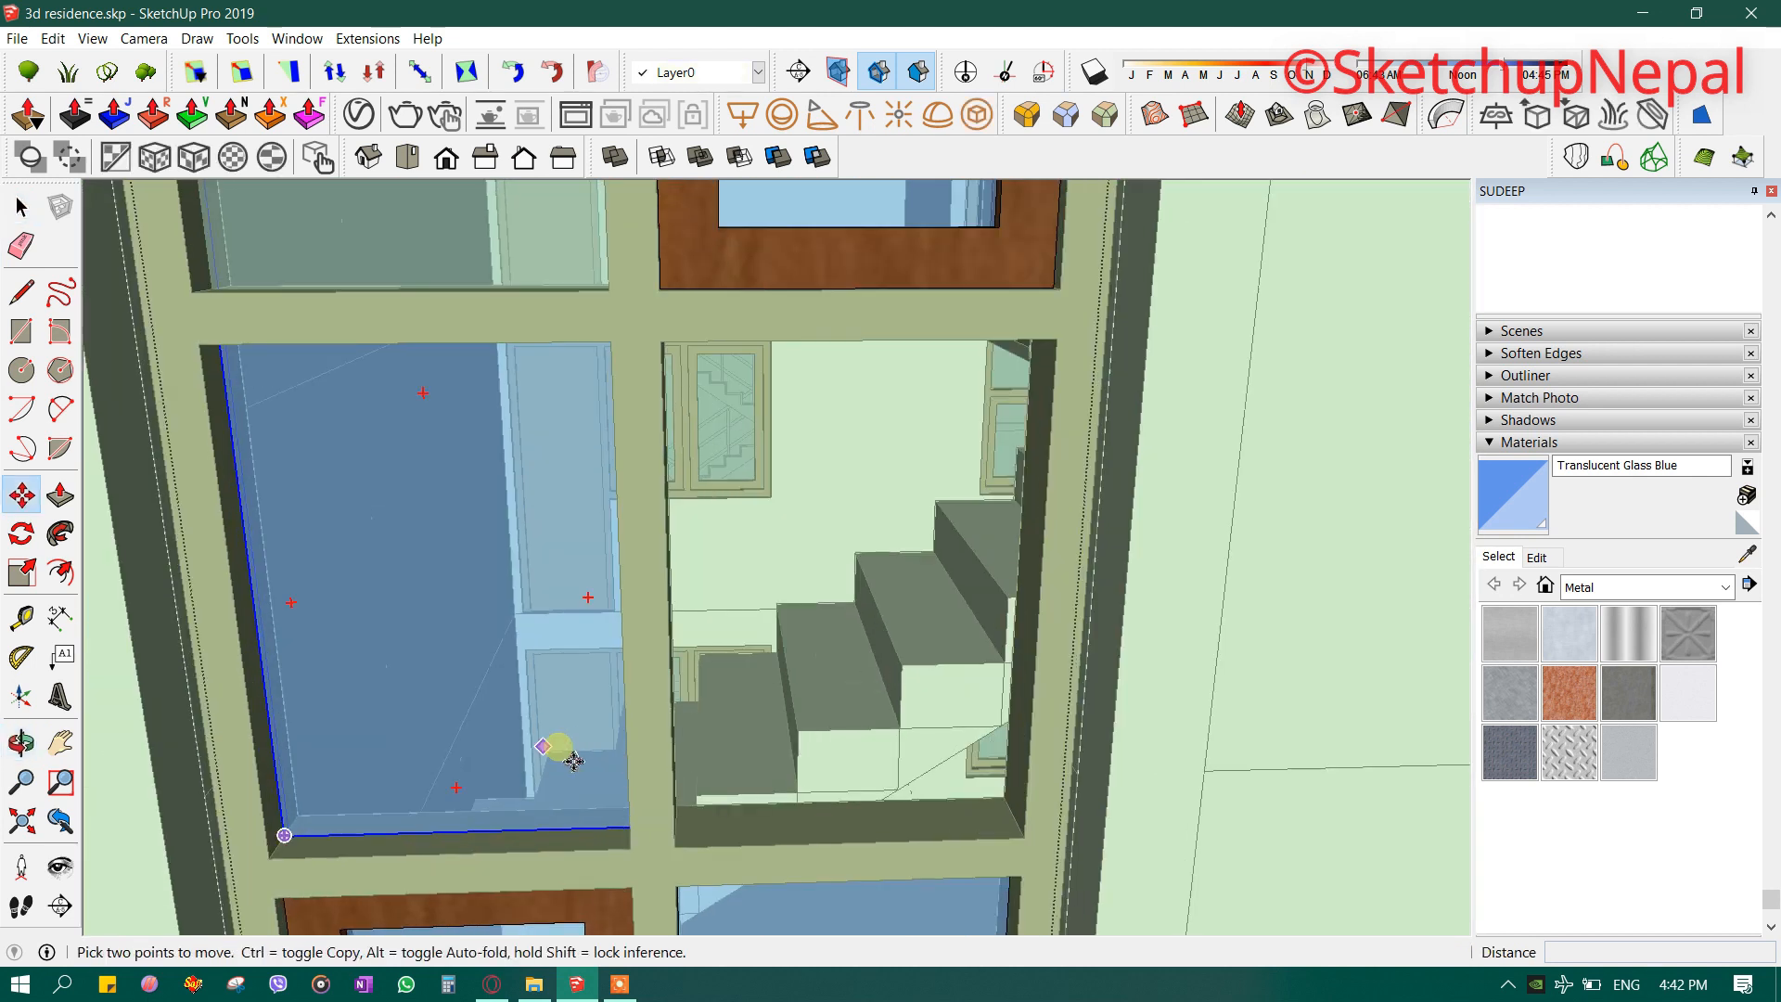
pyautogui.click(269, 858)
pyautogui.press('ctrl')
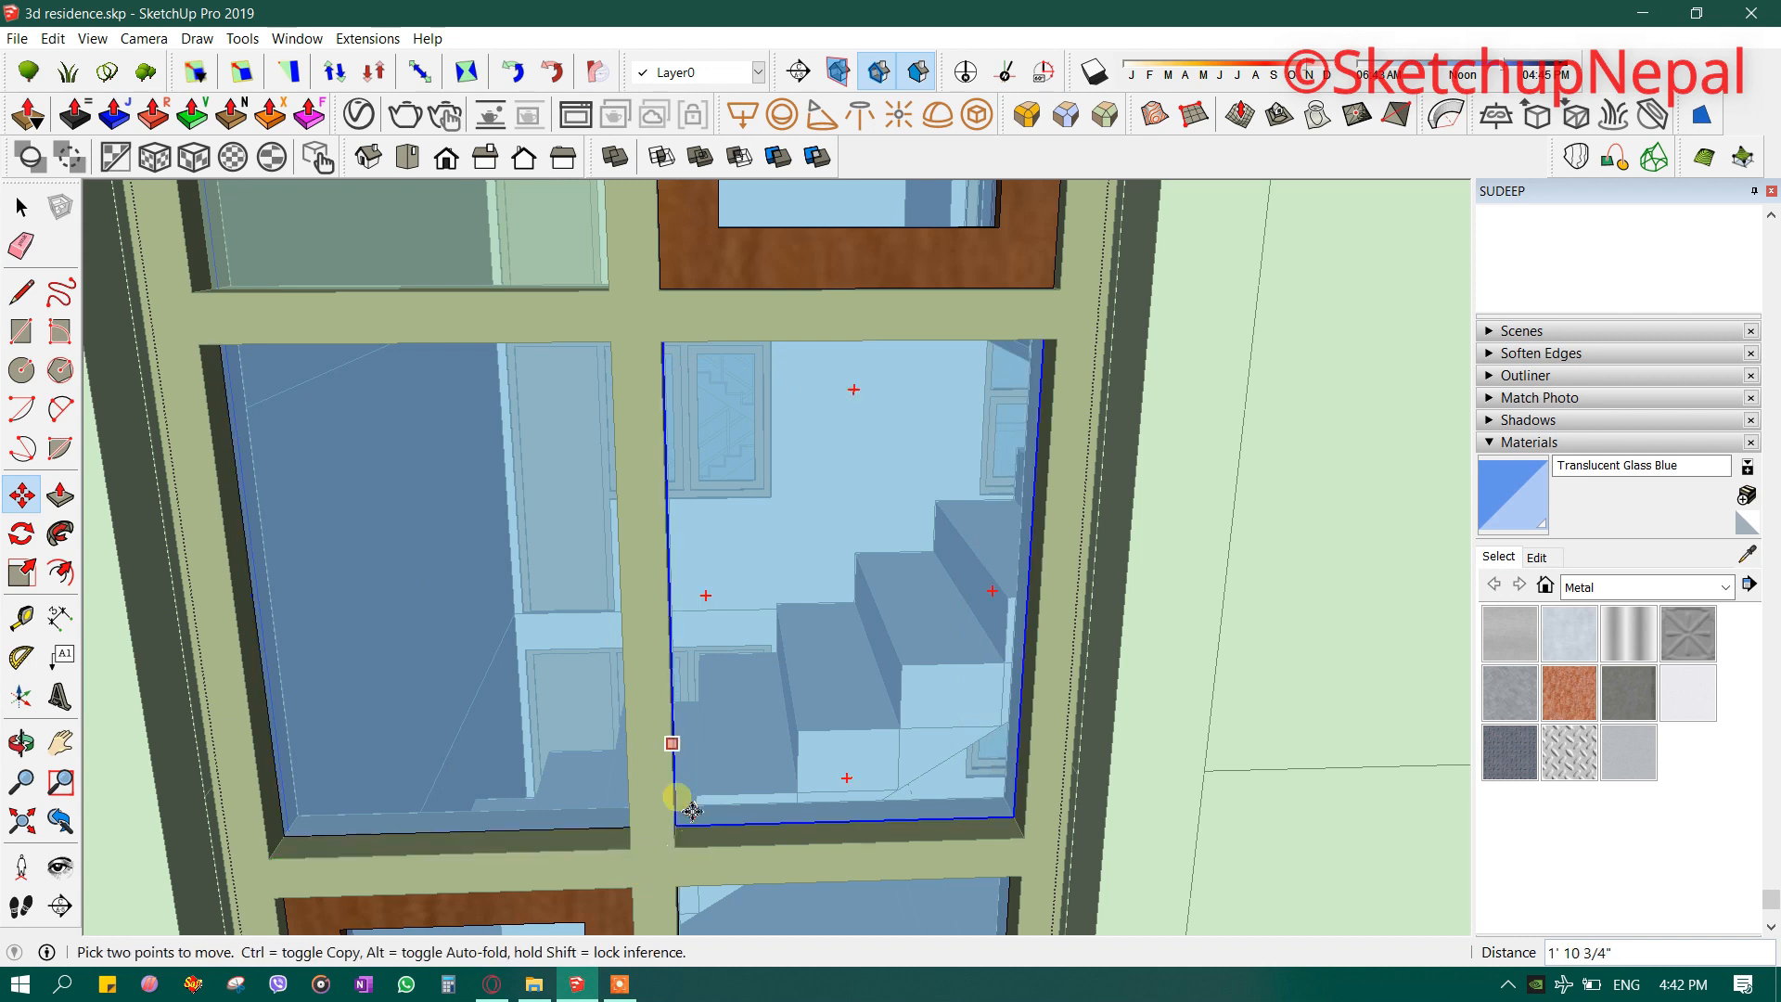
pyautogui.scroll(-10, 691, 811)
pyautogui.press('space')
# - Try moving the group of sashes and glass panes out of the stairwell window frame
pyautogui.scroll(6, 710, 682)
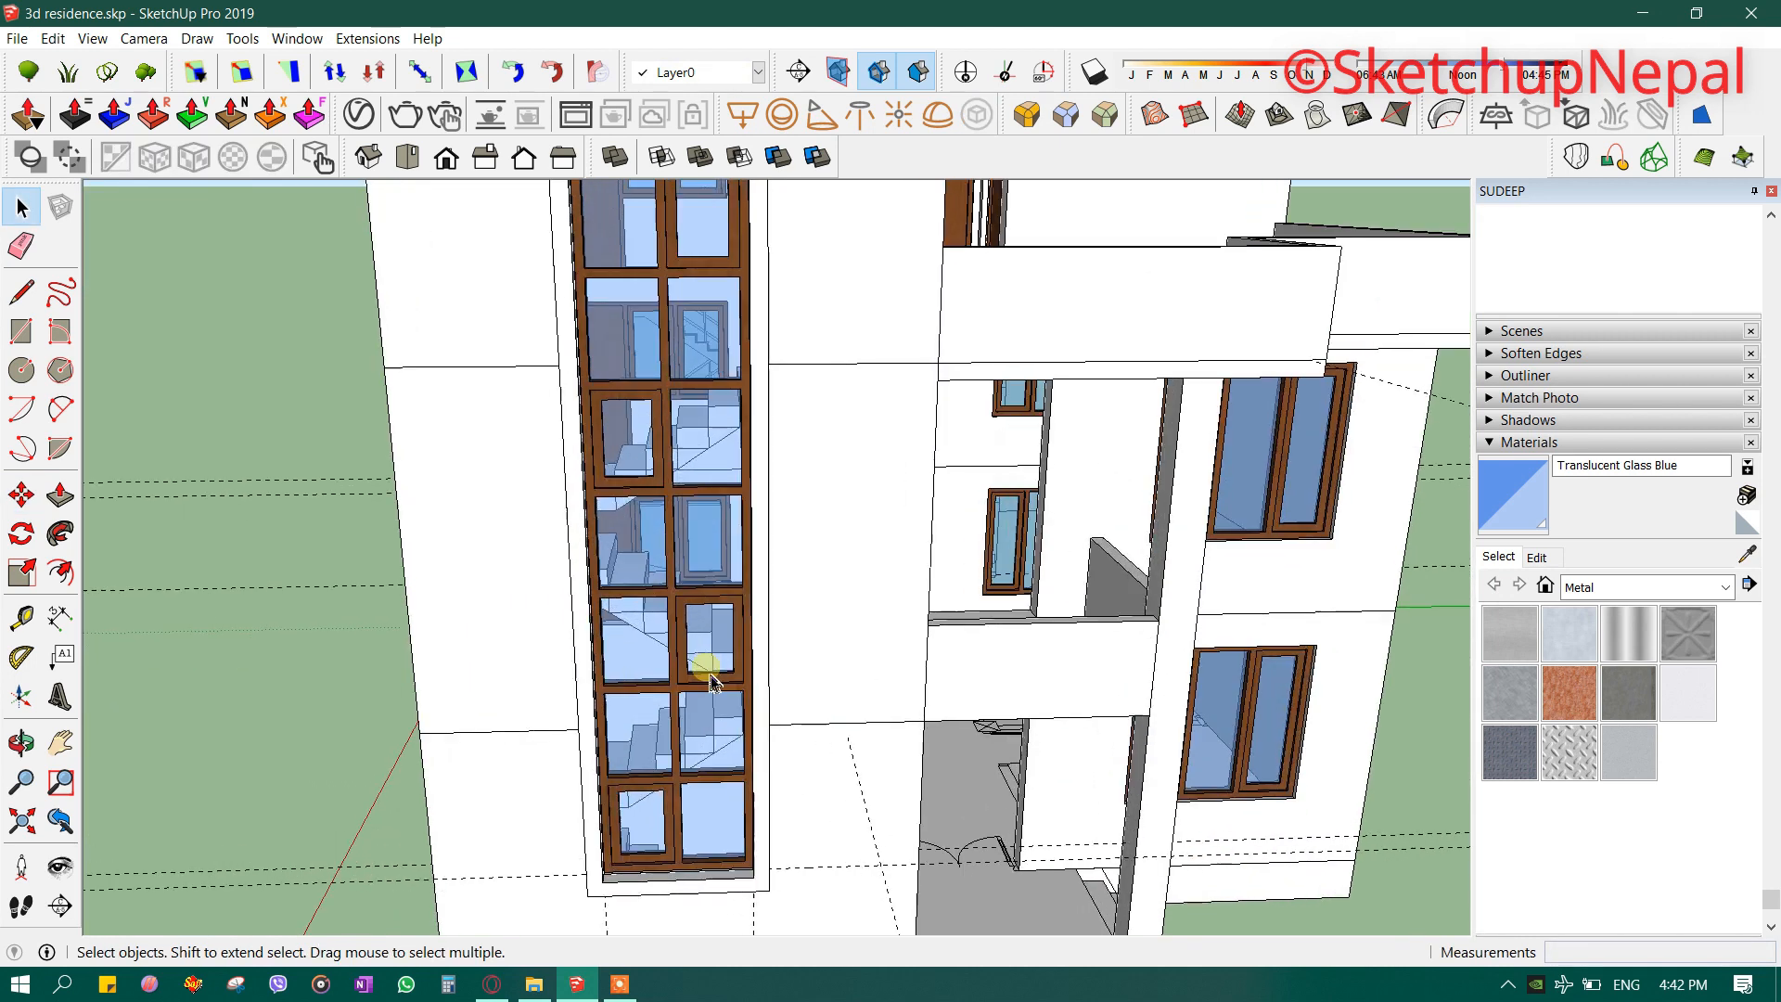
pyautogui.scroll(-1, 703, 675)
pyautogui.click(730, 608)
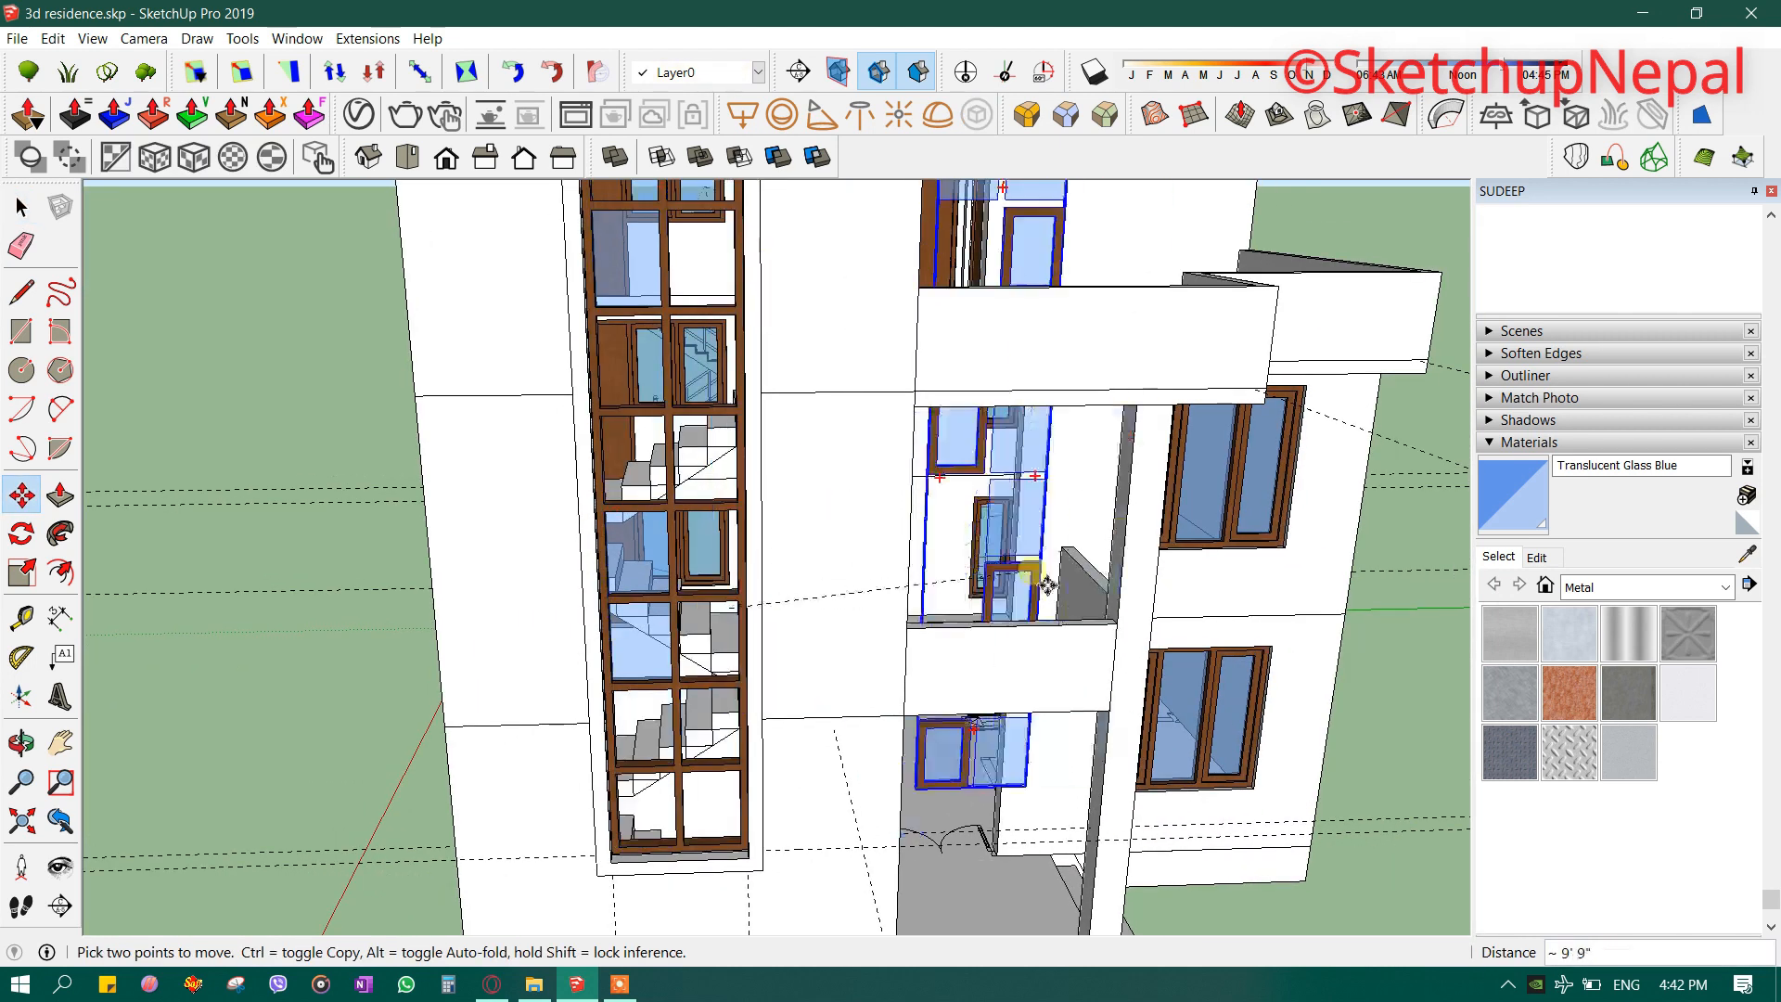
pyautogui.click(736, 606)
pyautogui.scroll(7, 683, 489)
pyautogui.press('space')
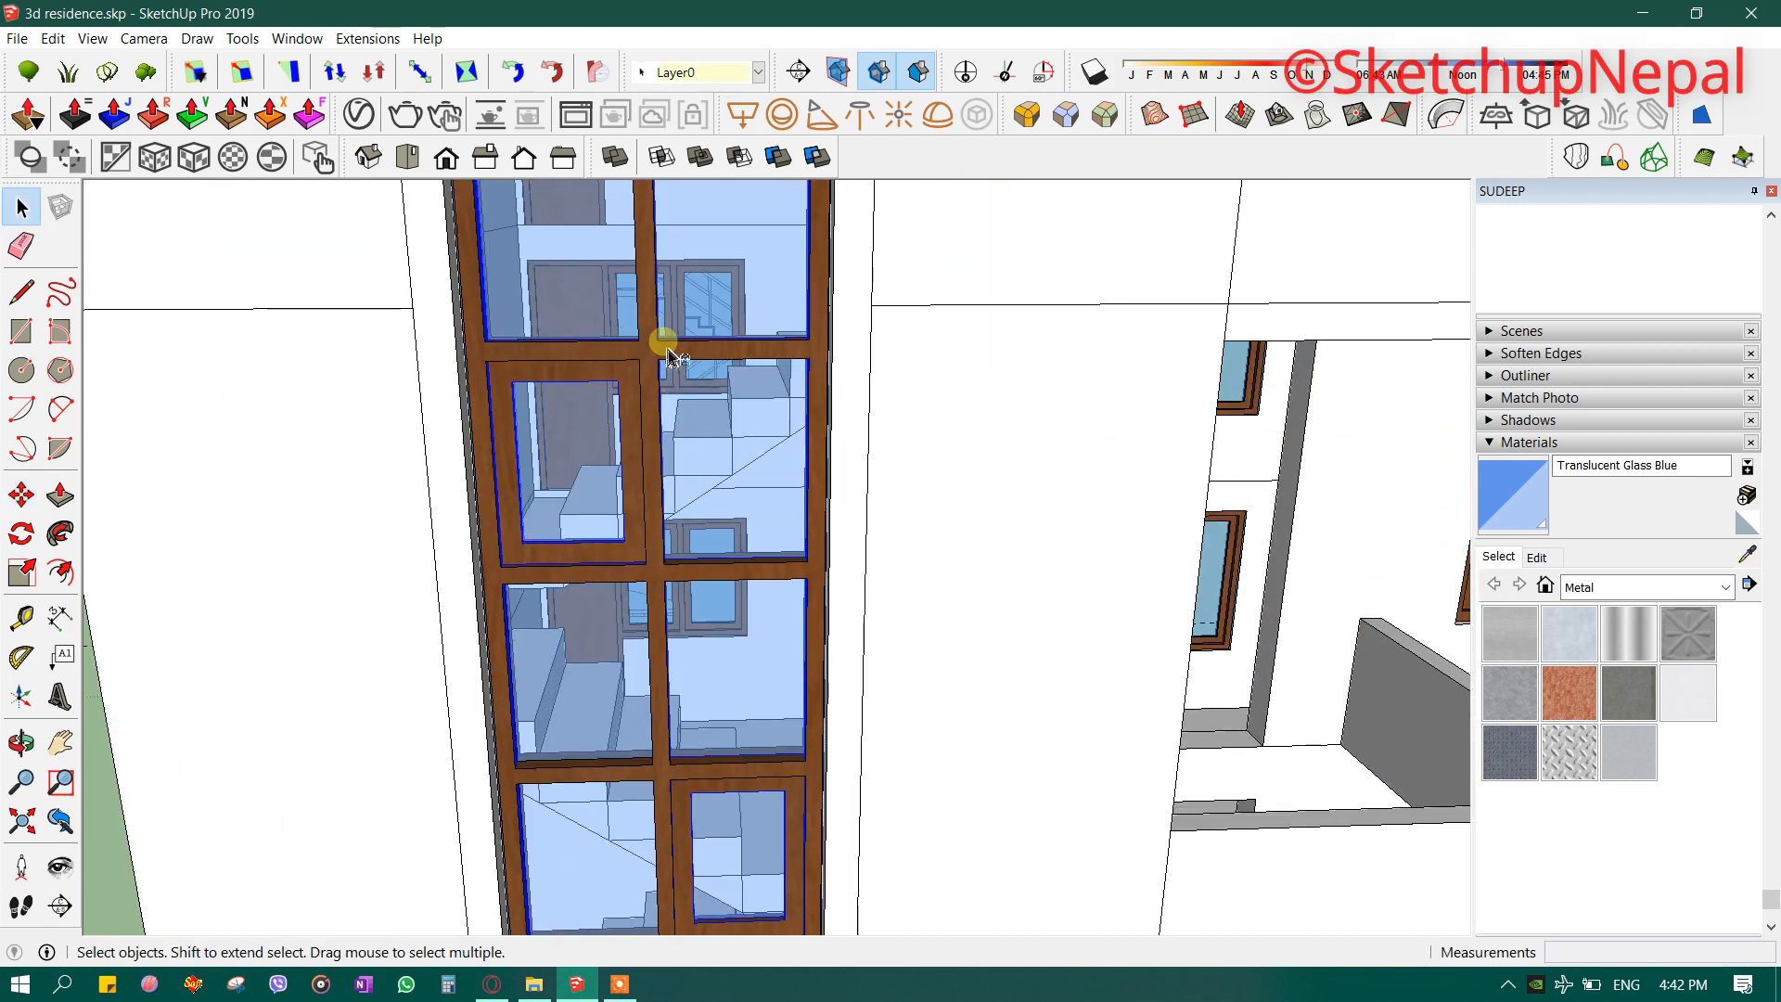
# - Move the stairwell window frame with its sashes and panes out beside the house and back into the wall opening
pyautogui.scroll(-3, 649, 555)
pyautogui.click(674, 567)
pyautogui.scroll(-8, 675, 567)
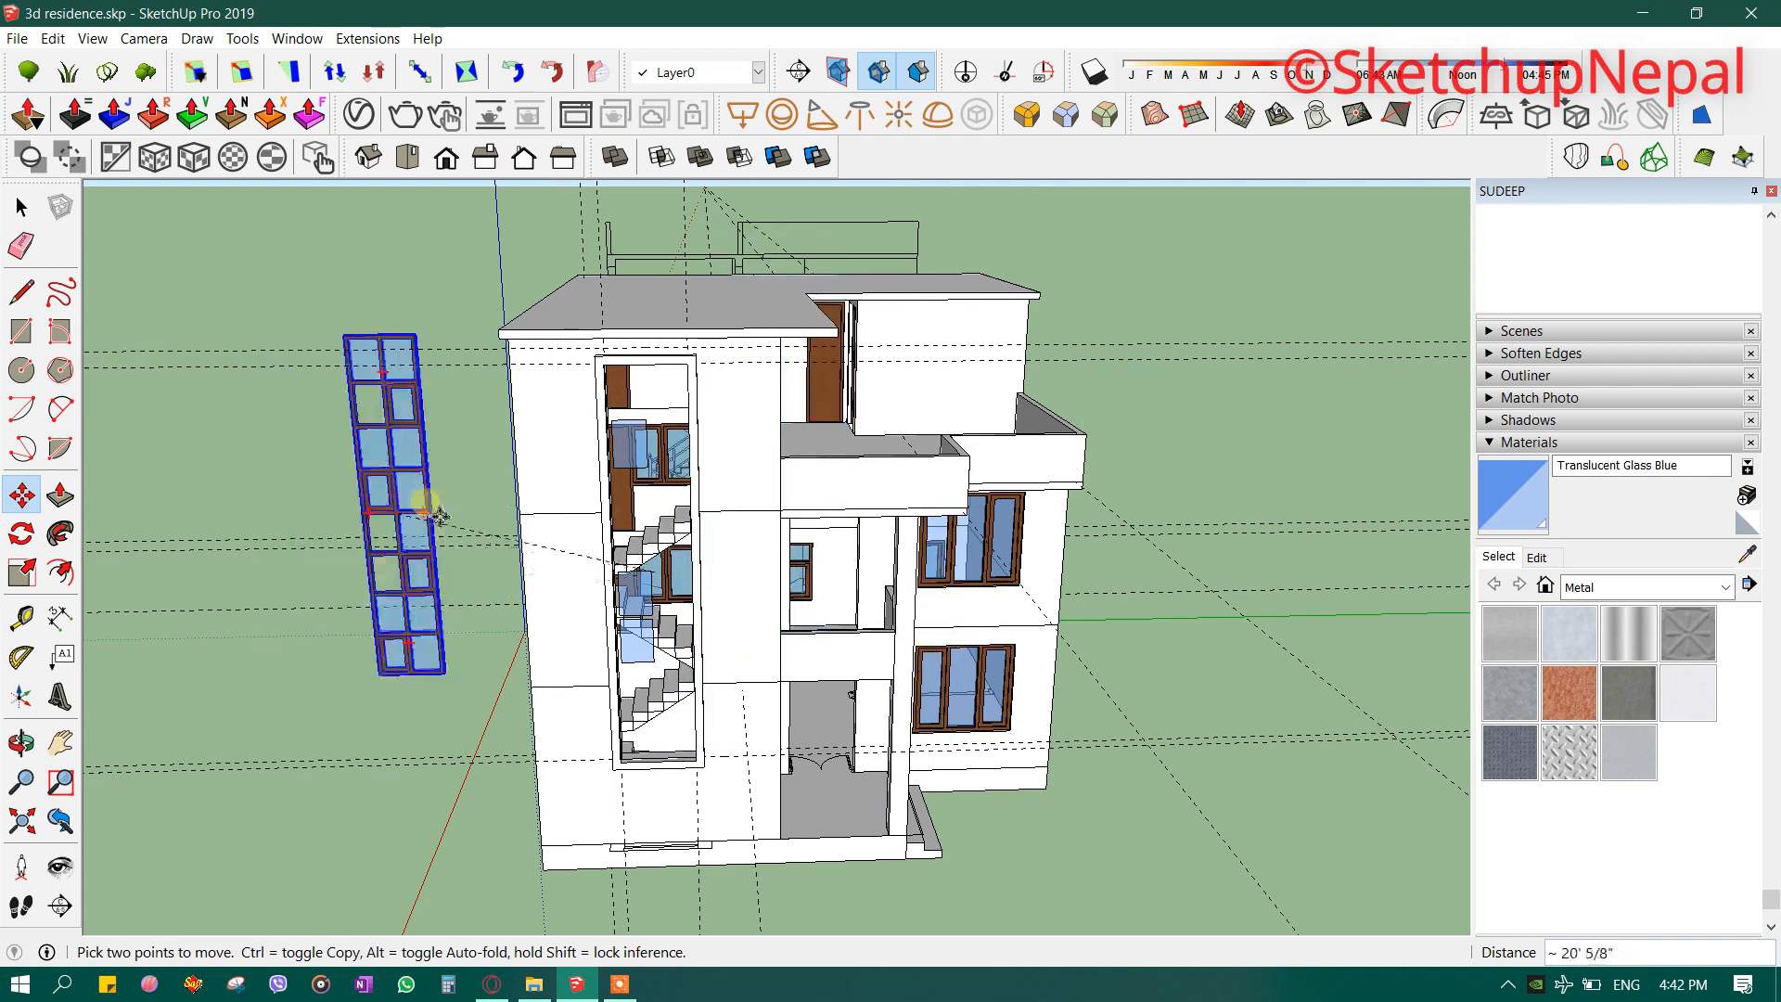
pyautogui.click(357, 547)
pyautogui.scroll(3, 350, 574)
pyautogui.click(318, 805)
pyautogui.click(668, 803)
pyautogui.press('space')
pyautogui.scroll(3, 718, 401)
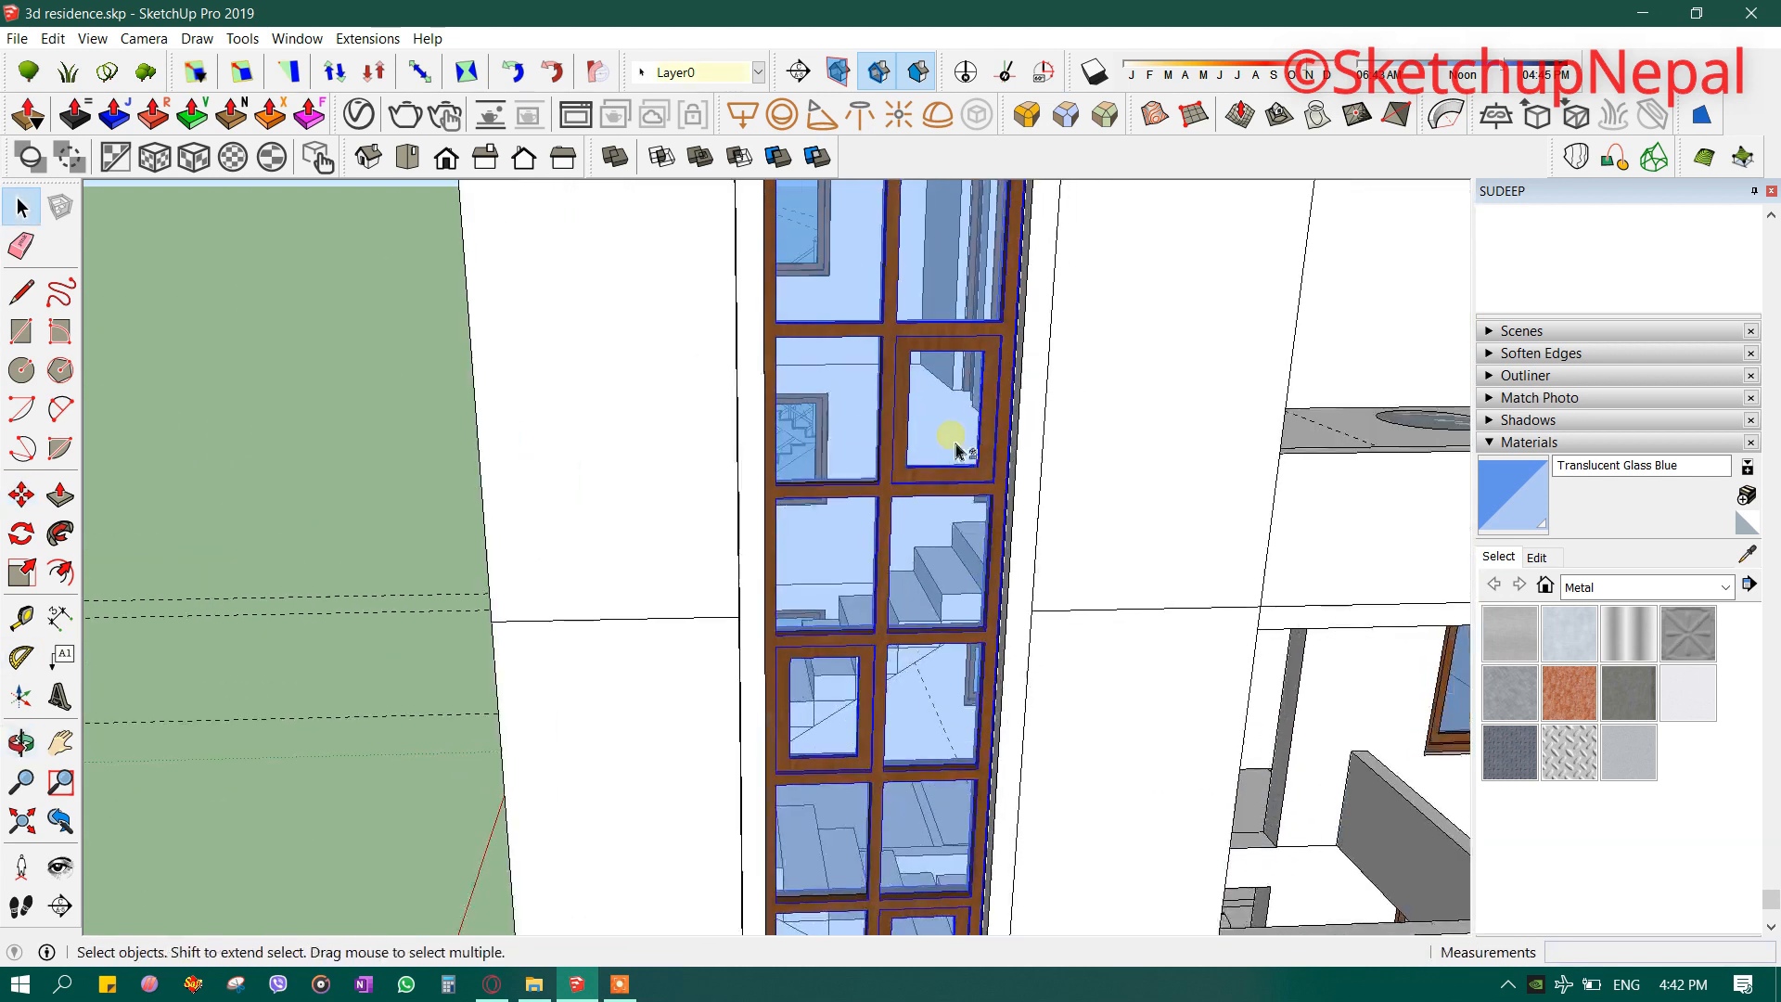
# - Select the stairwell window's wooden frame, sashes and glass panes together
pyautogui.click(895, 367)
pyautogui.scroll(-3, 892, 367)
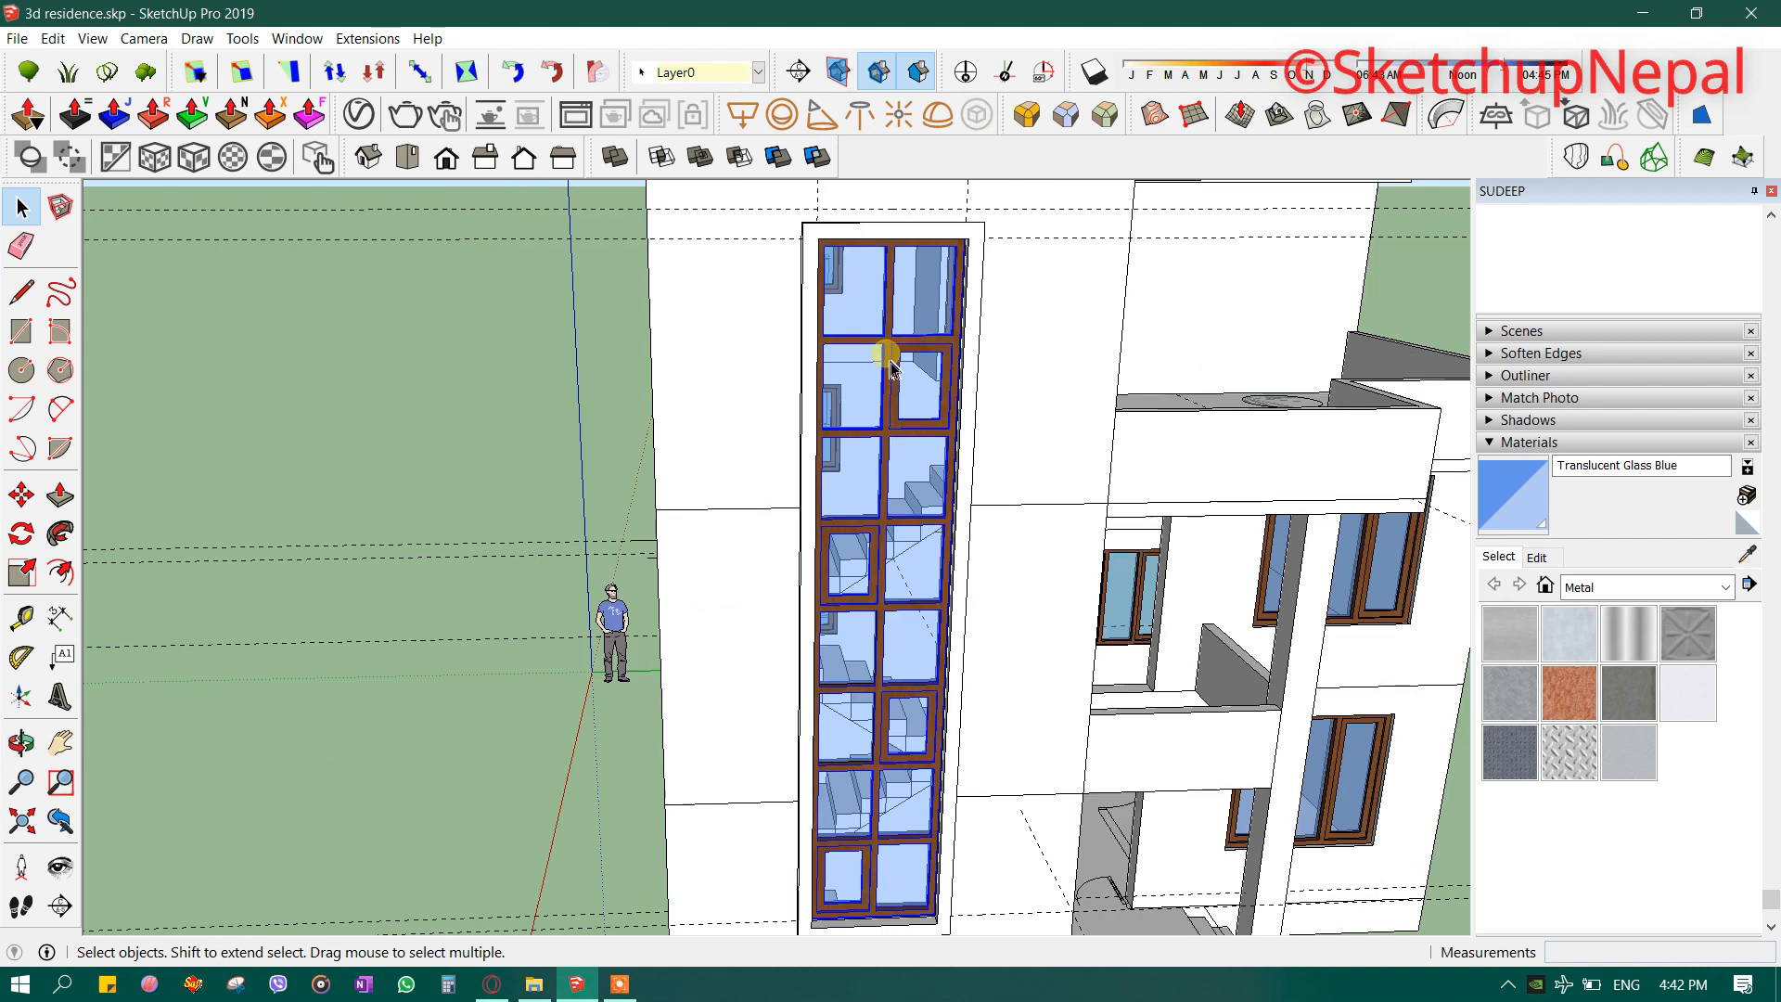
pyautogui.click(898, 456)
pyautogui.press('space')
# - Paint the projecting border around the stairwell window with the grey Color M05 from the Colors collection
pyautogui.scroll(-5, 543, 371)
pyautogui.moveTo(543, 373); pyautogui.dragTo(635, 344, button='middle')
pyautogui.scroll(2, 635, 342)
pyautogui.press('b')
pyautogui.scroll(3, 663, 343)
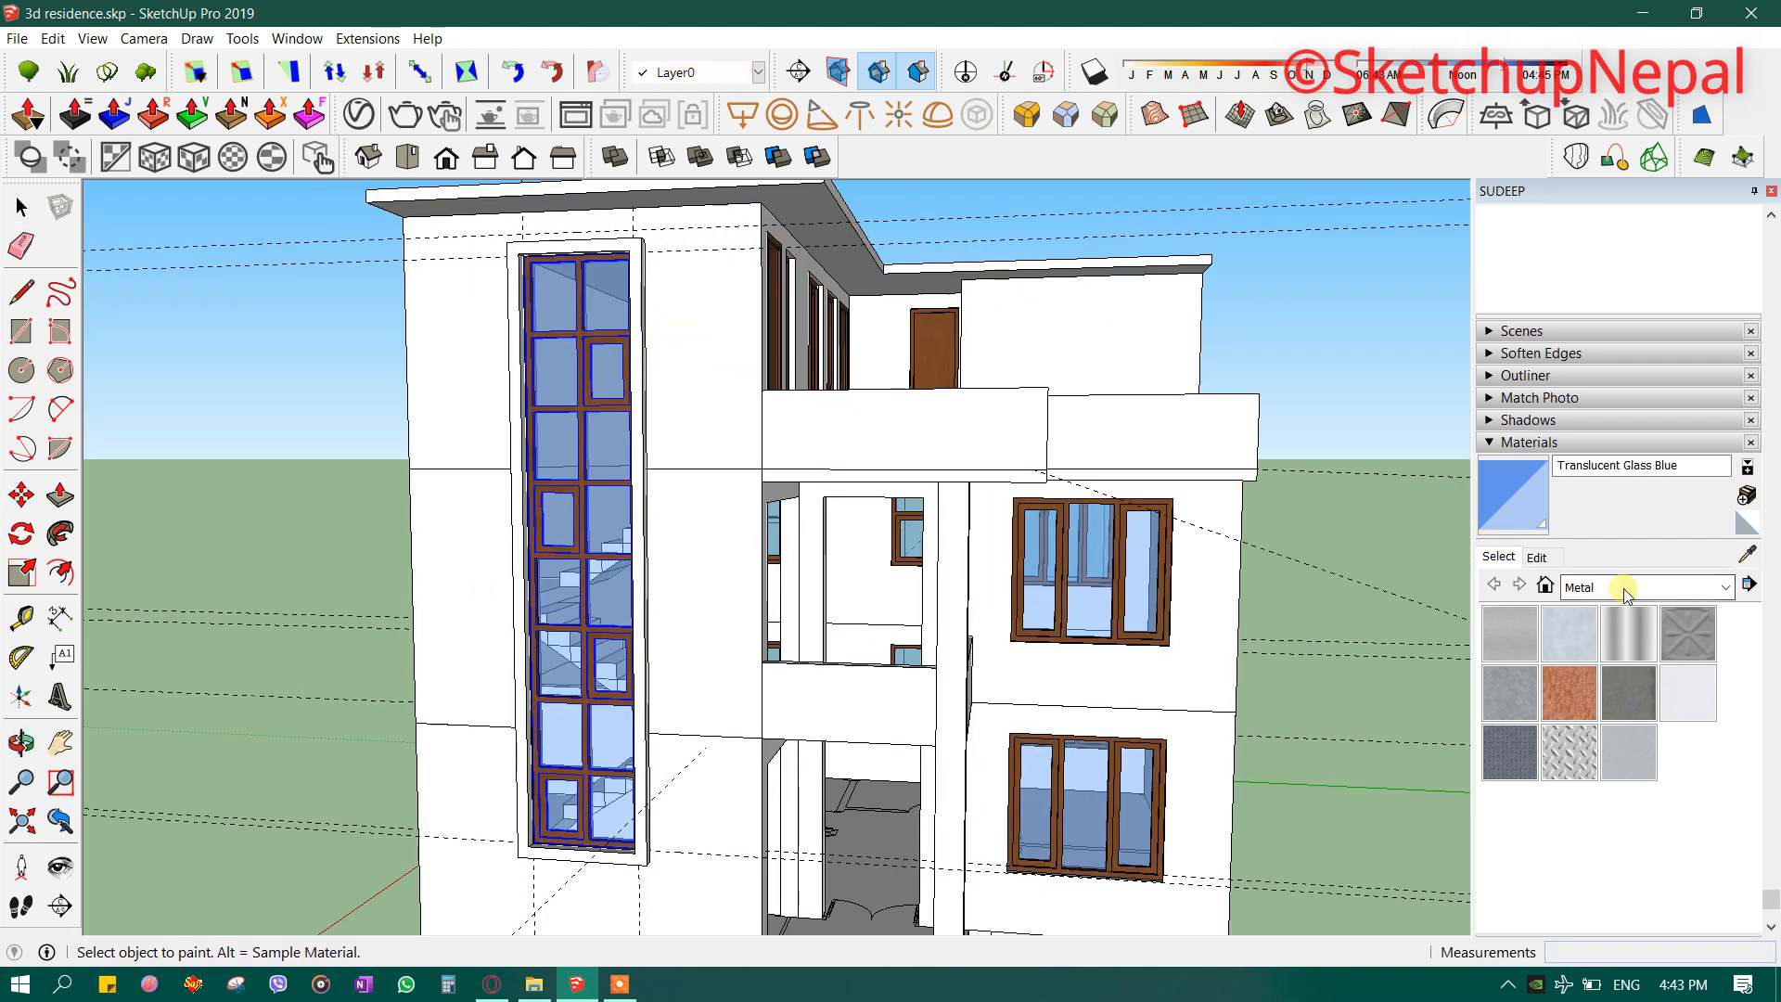
pyautogui.click(1623, 590)
pyautogui.click(1616, 661)
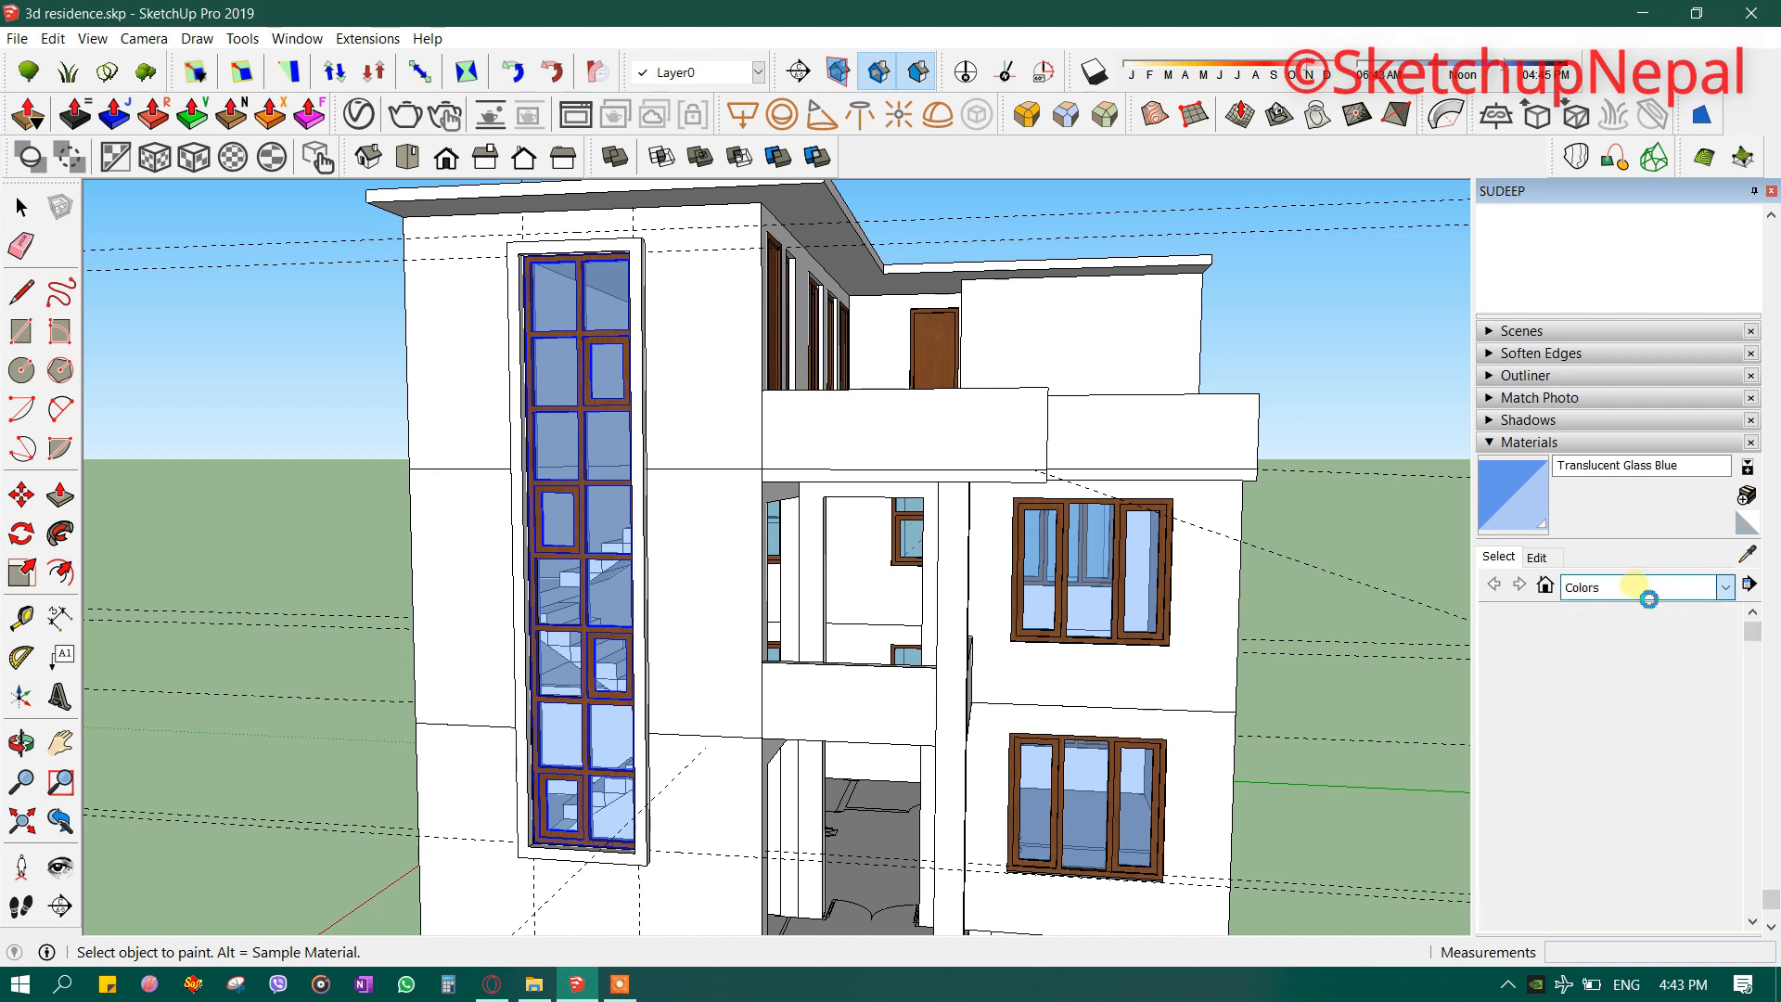
pyautogui.scroll(-10, 1559, 872)
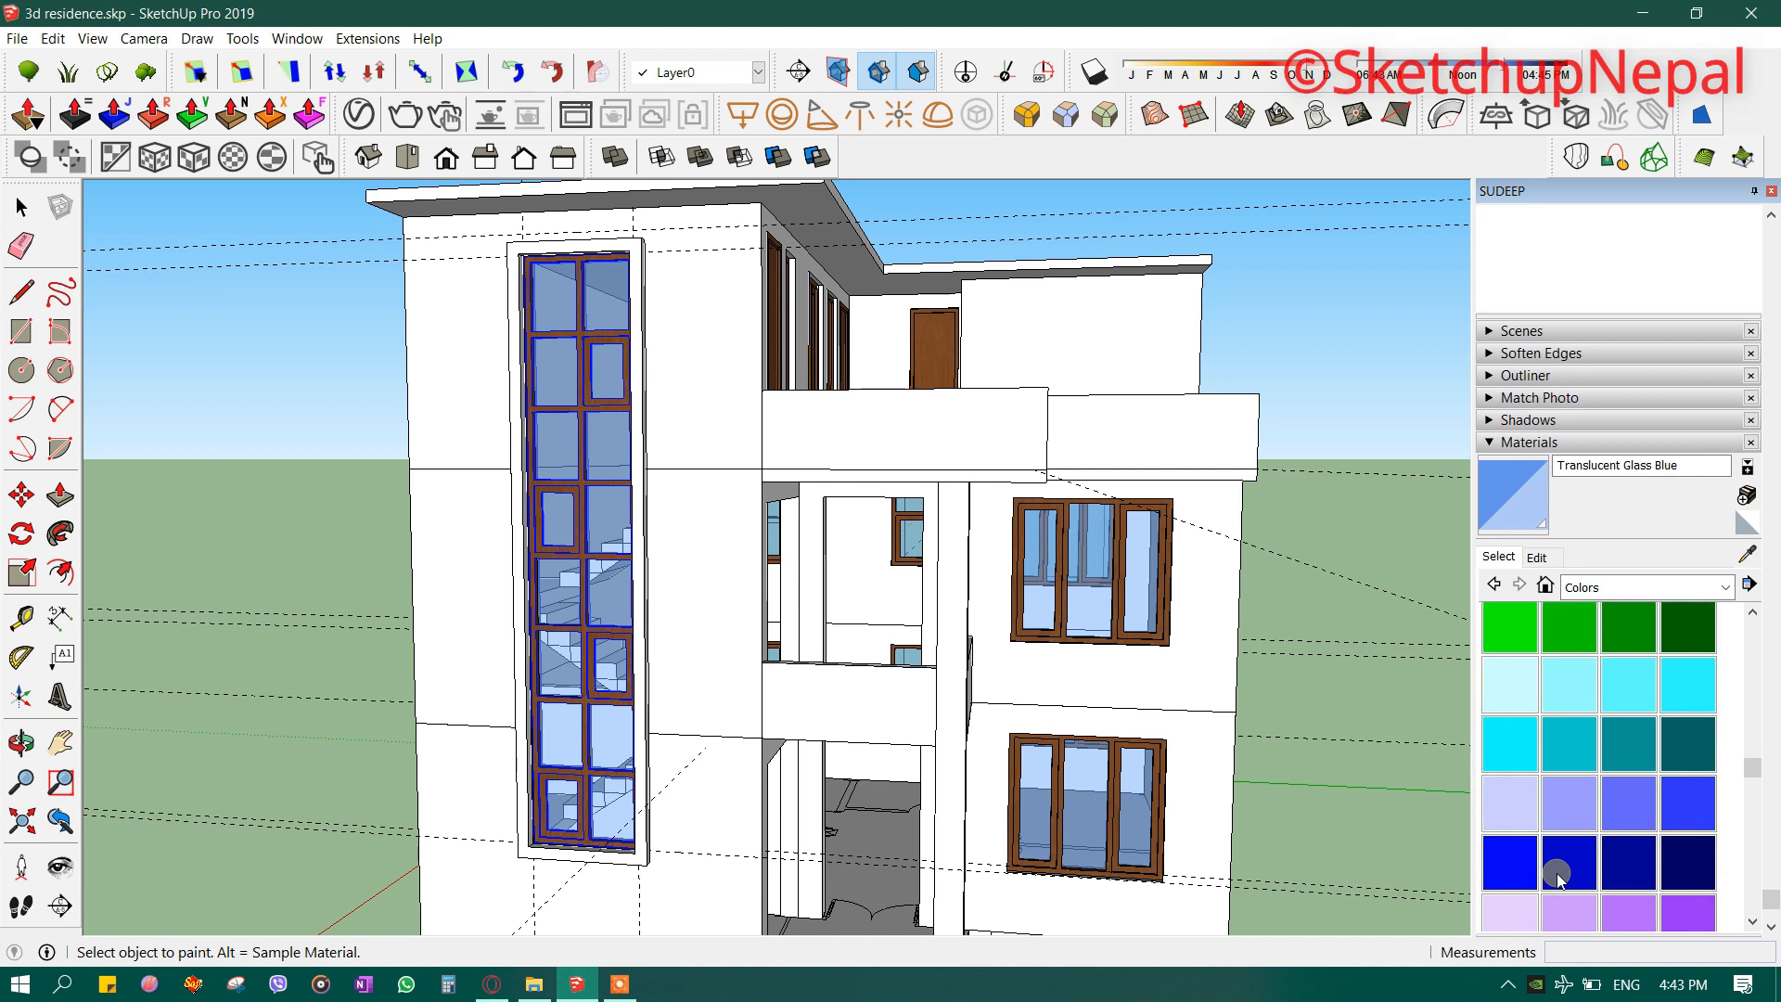
pyautogui.scroll(-5, 1557, 877)
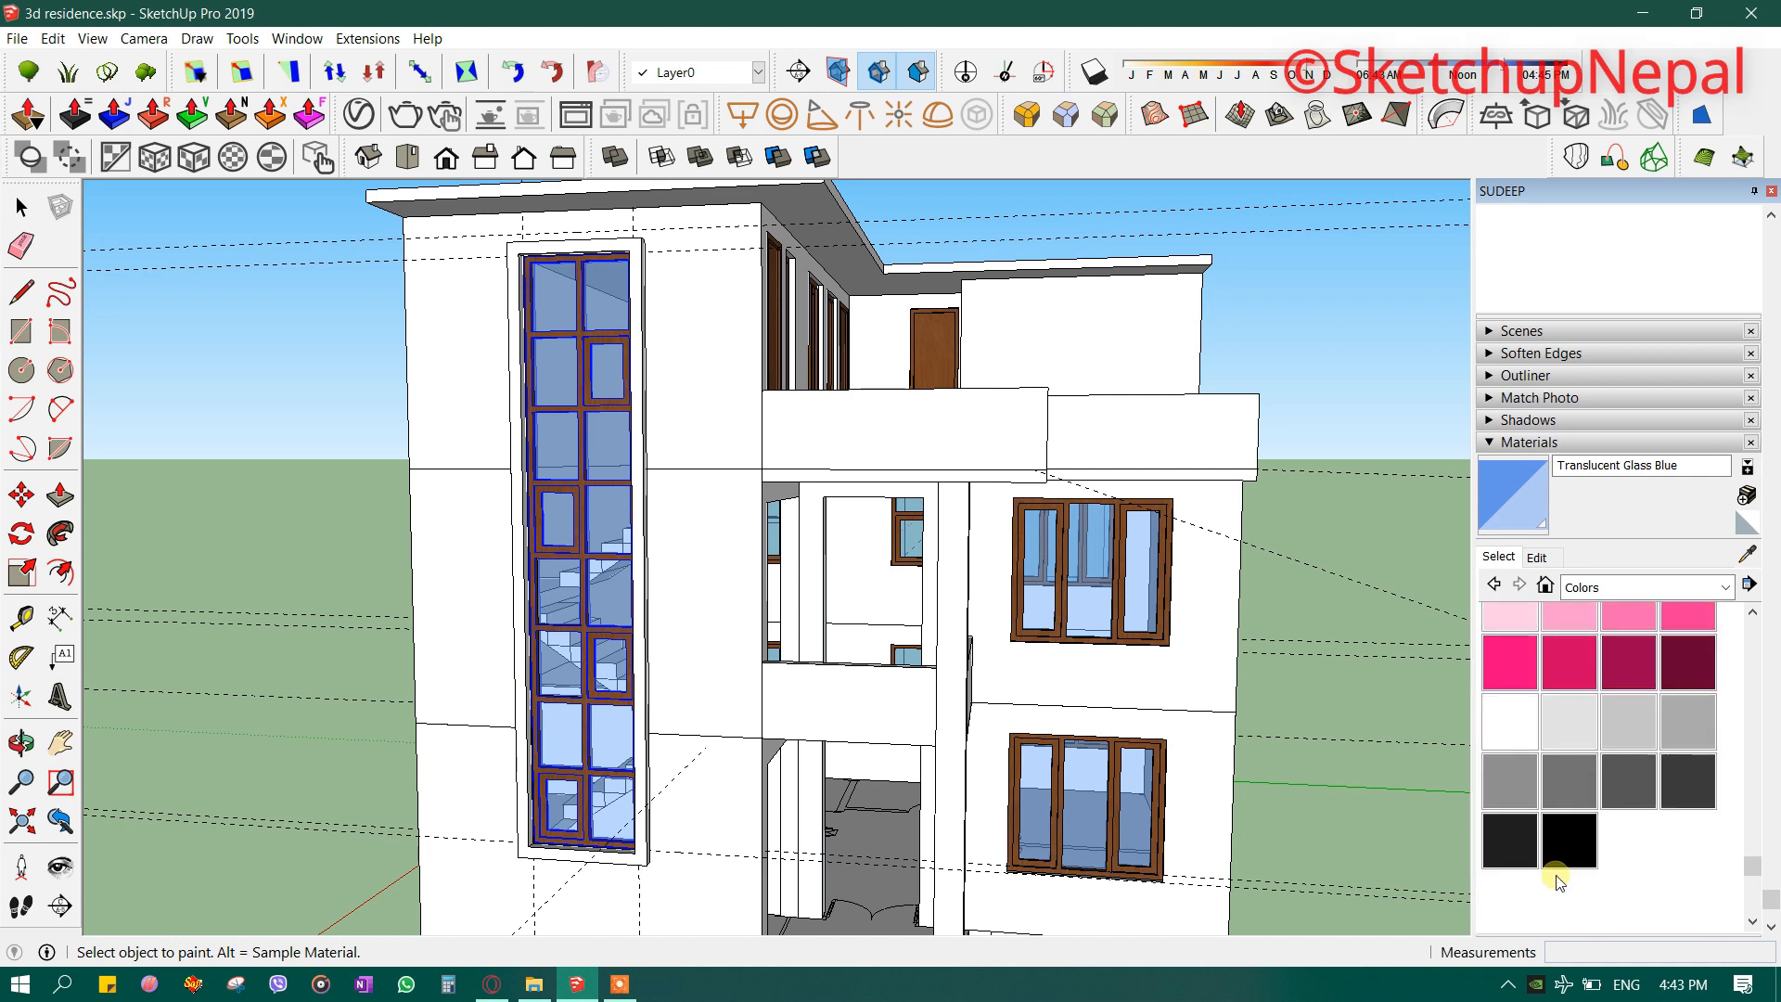
pyautogui.click(1573, 799)
pyautogui.press('space')
pyautogui.moveTo(516, 278); pyautogui.dragTo(460, 463, button='middle')
pyautogui.moveTo(800, 585); pyautogui.dragTo(753, 472, button='middle')
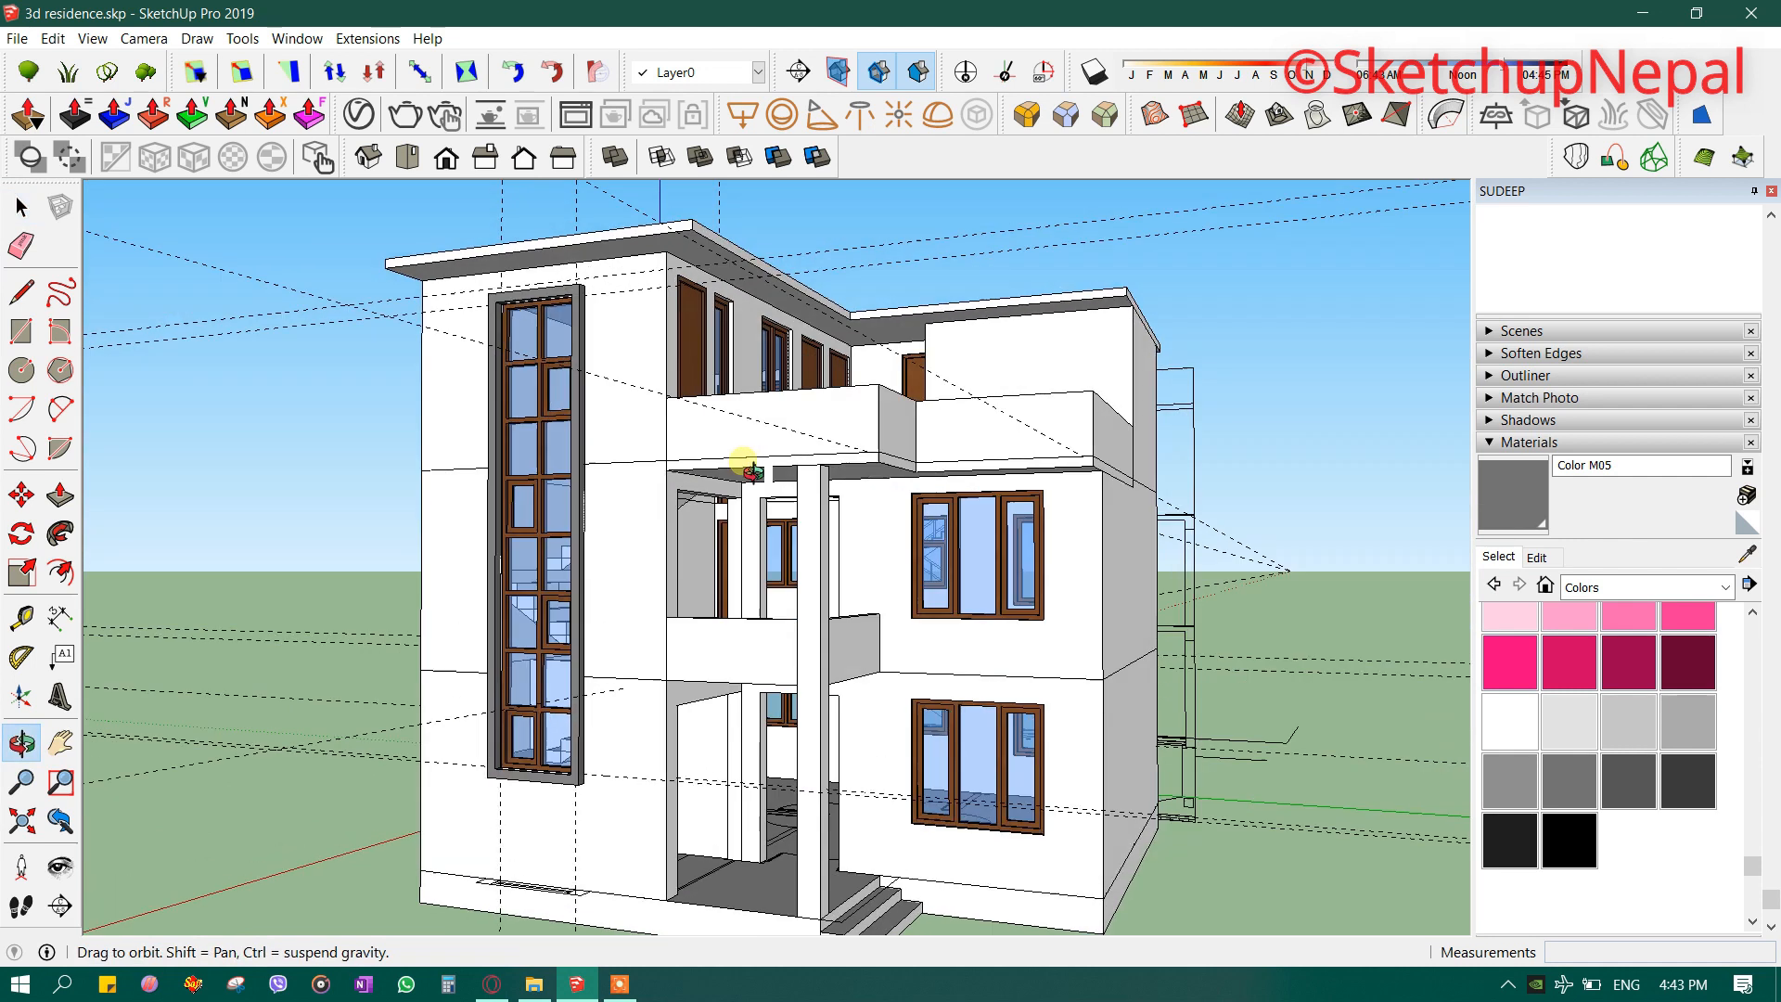
# - Delete all construction guides from the model
pyautogui.click(53, 38)
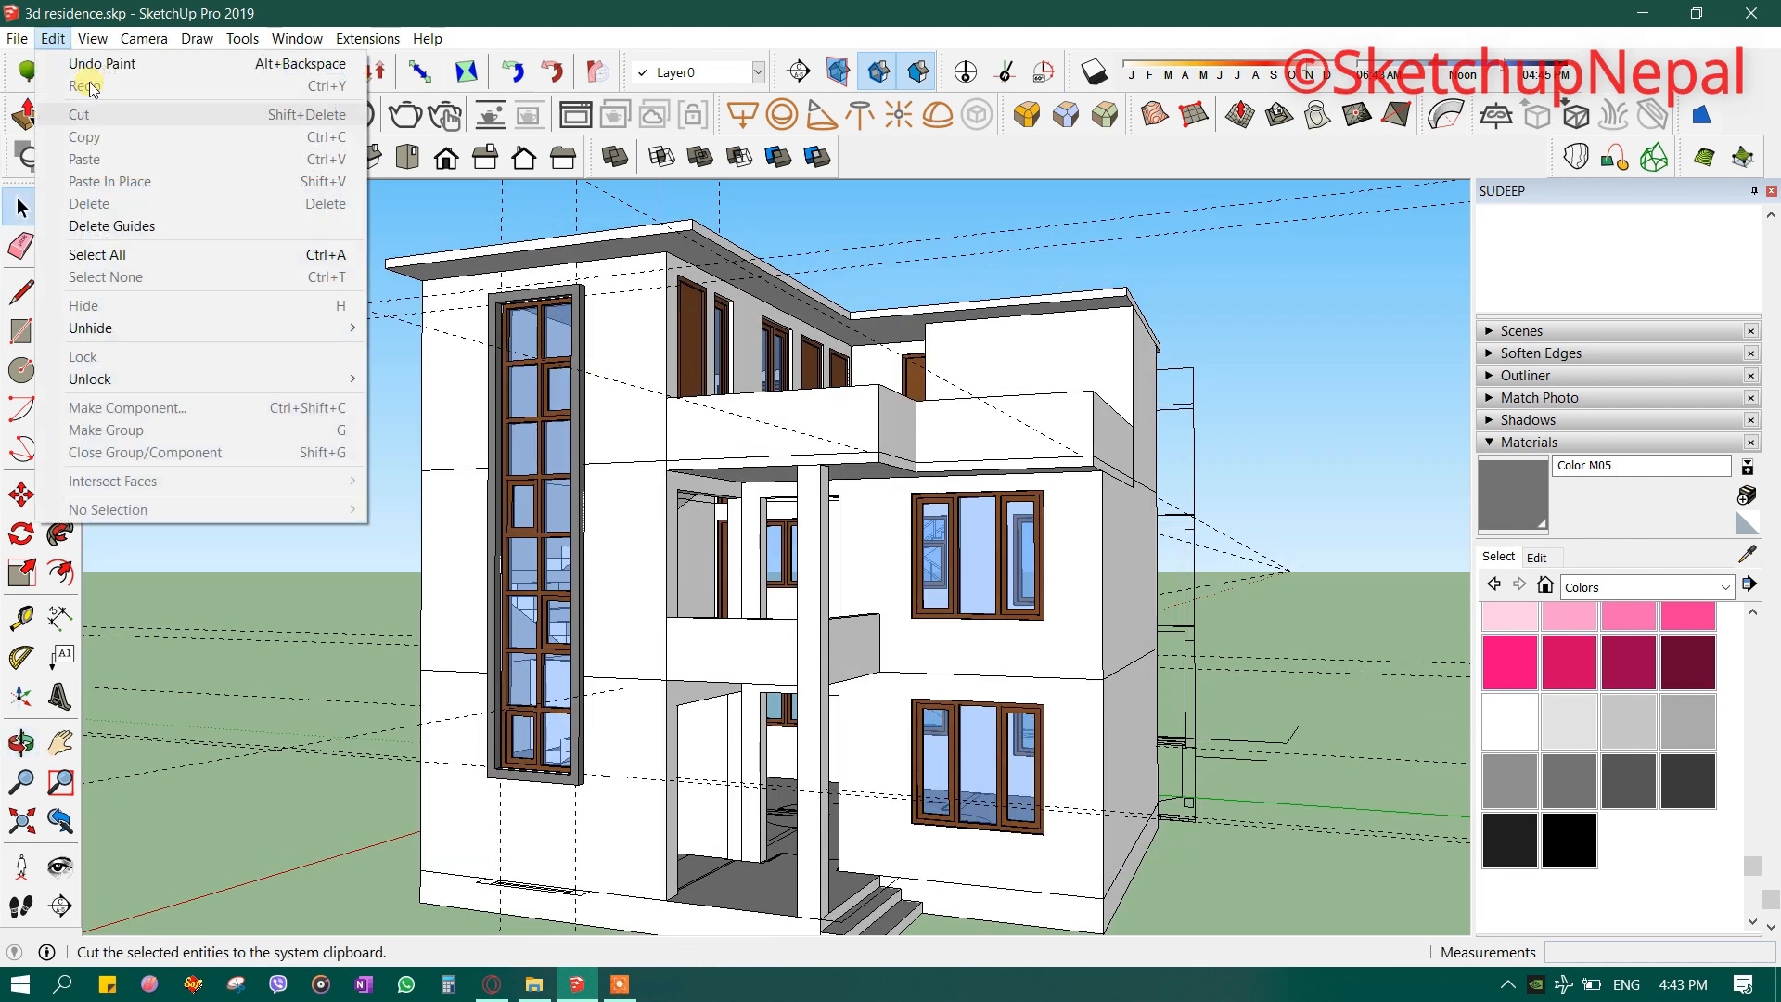
pyautogui.click(136, 227)
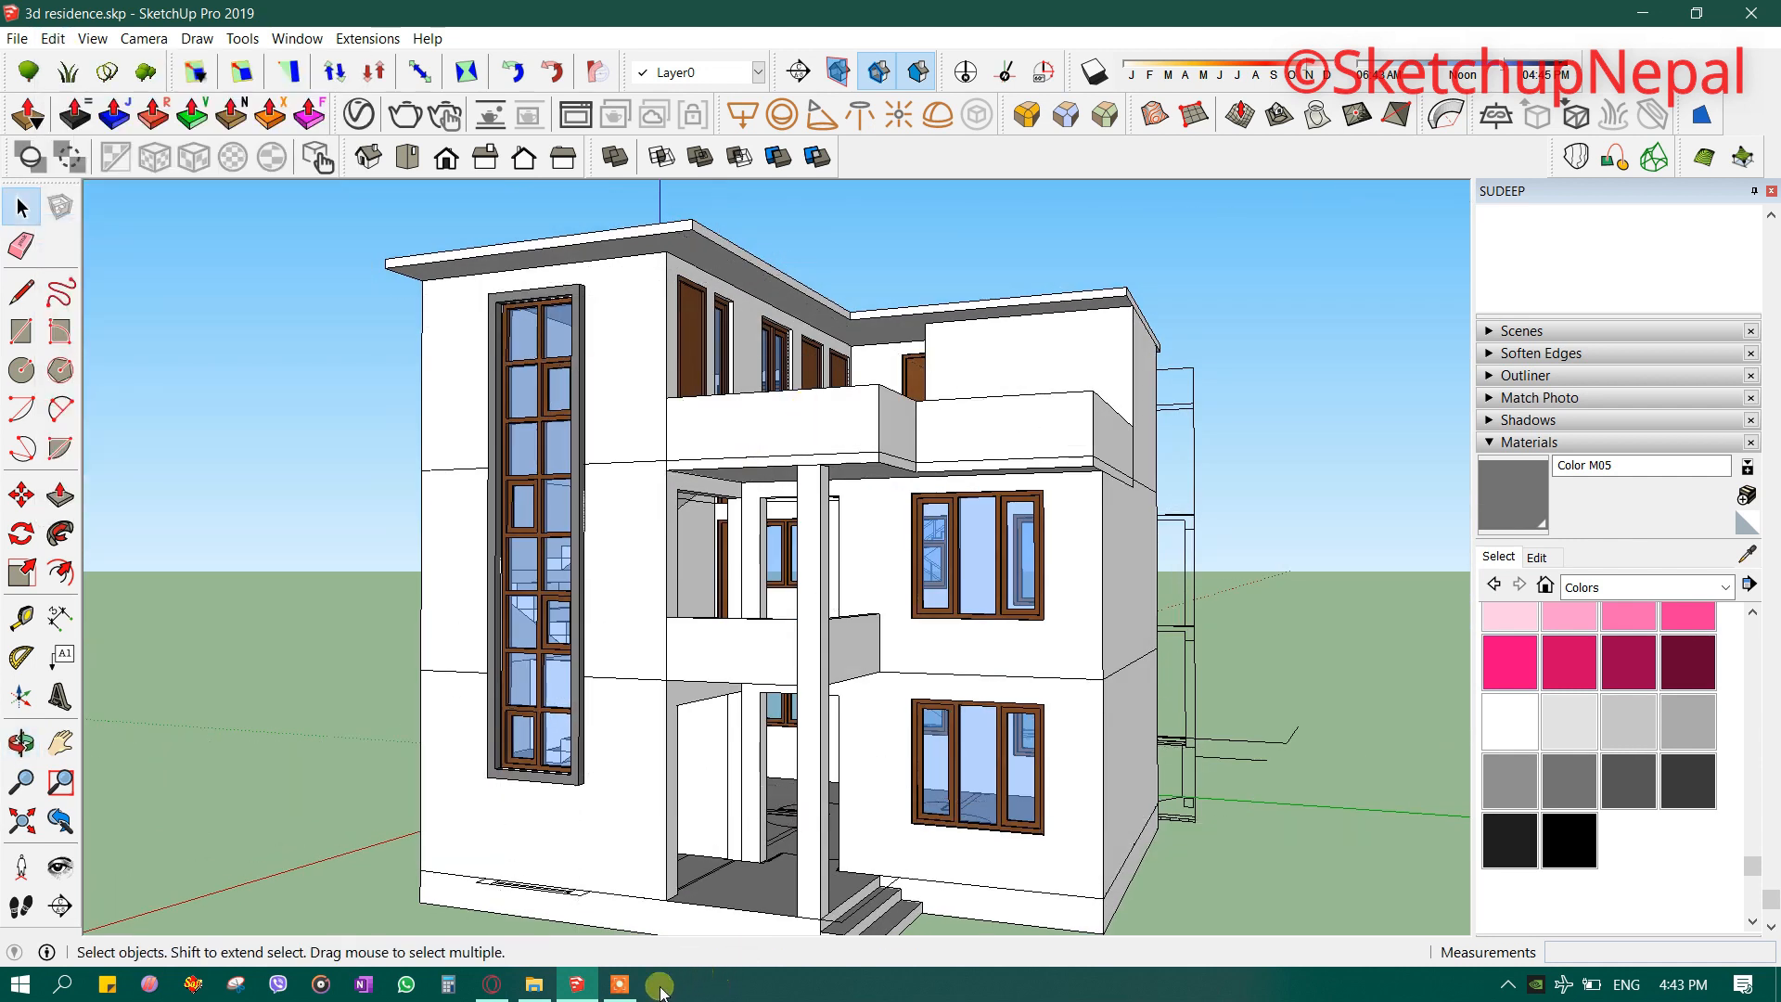
pyautogui.moveTo(890, 519); pyautogui.dragTo(996, 597, button='middle')
pyautogui.scroll(3, 1033, 570)
pyautogui.scroll(-1, 995, 597)
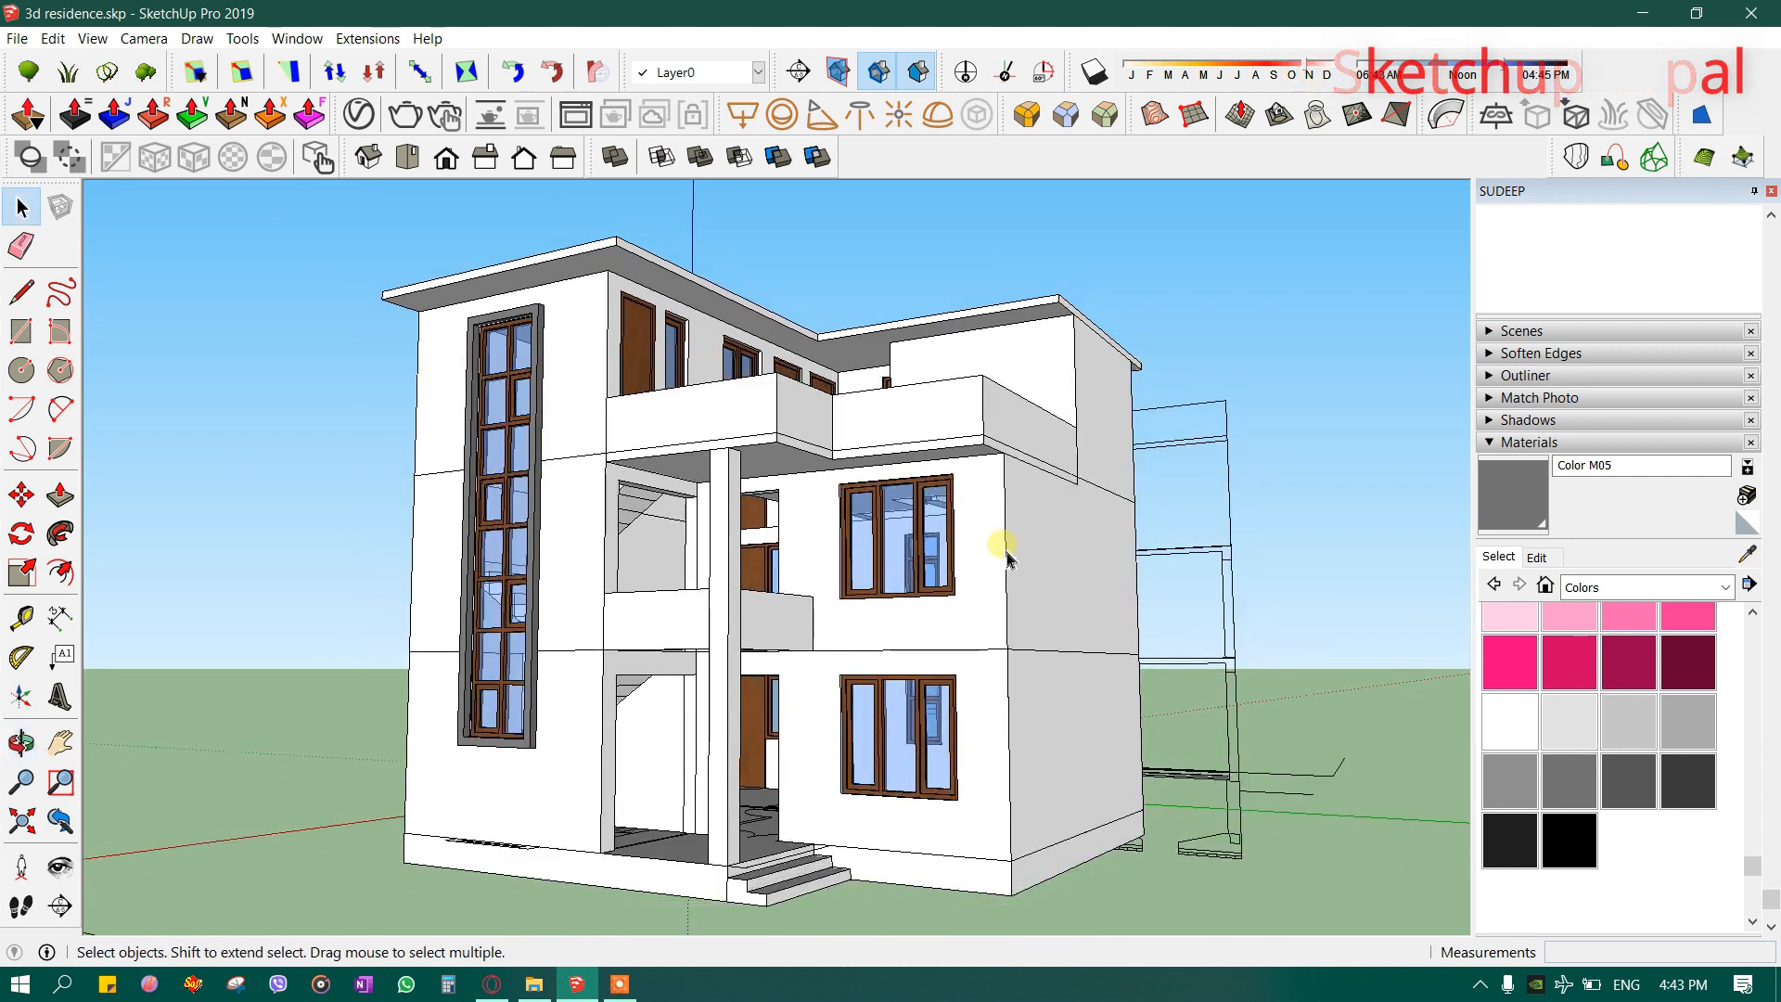